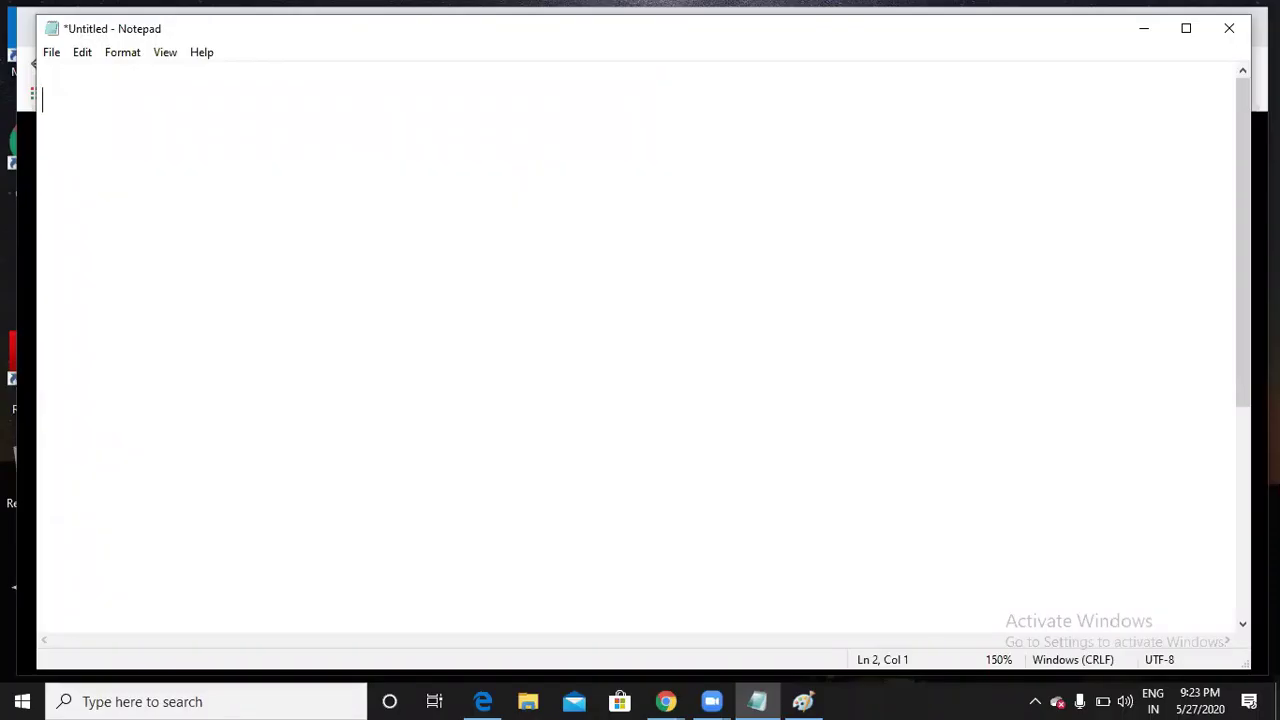
Write 'Static' and 'Dynamic' on separate lines in Notepad, then minimize the window
type("S")
type("tat")
type("is")
key("Return")
key("BackSpace")
key("BackSpace")
type("c")
key("Return")
type("Dynamic")
key("Return")
key("Return")
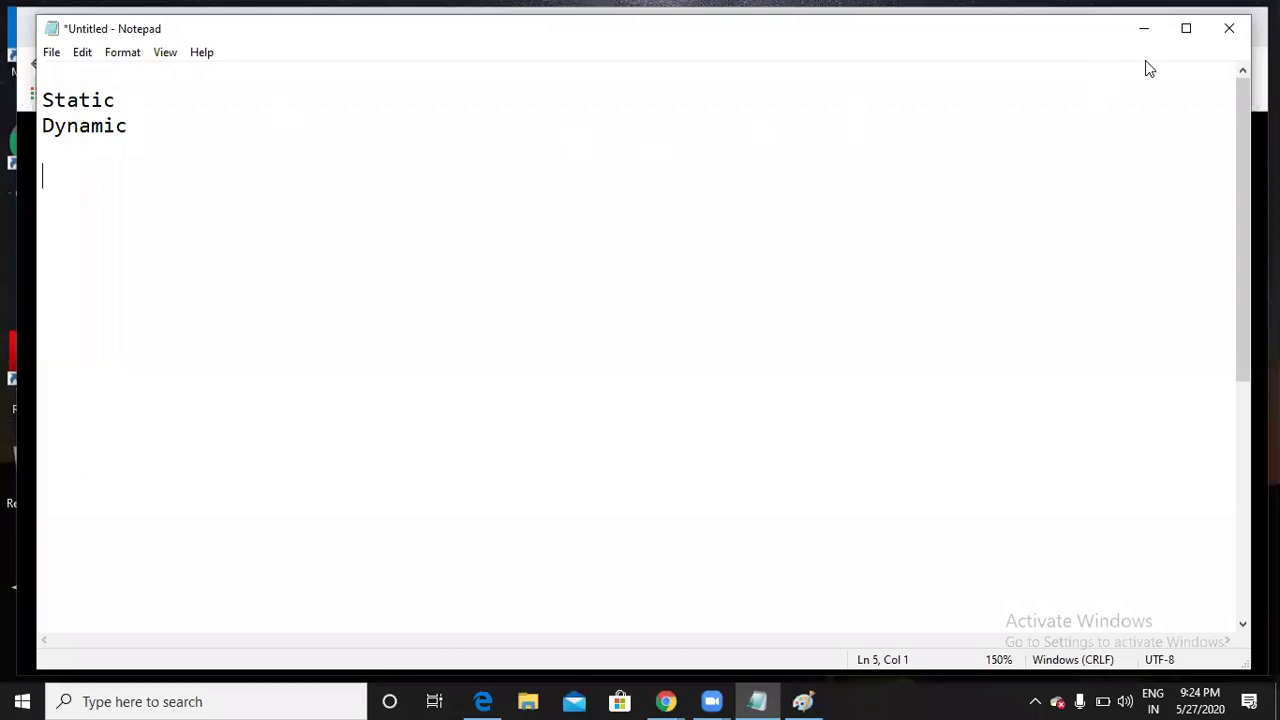
left_click(1145, 34)
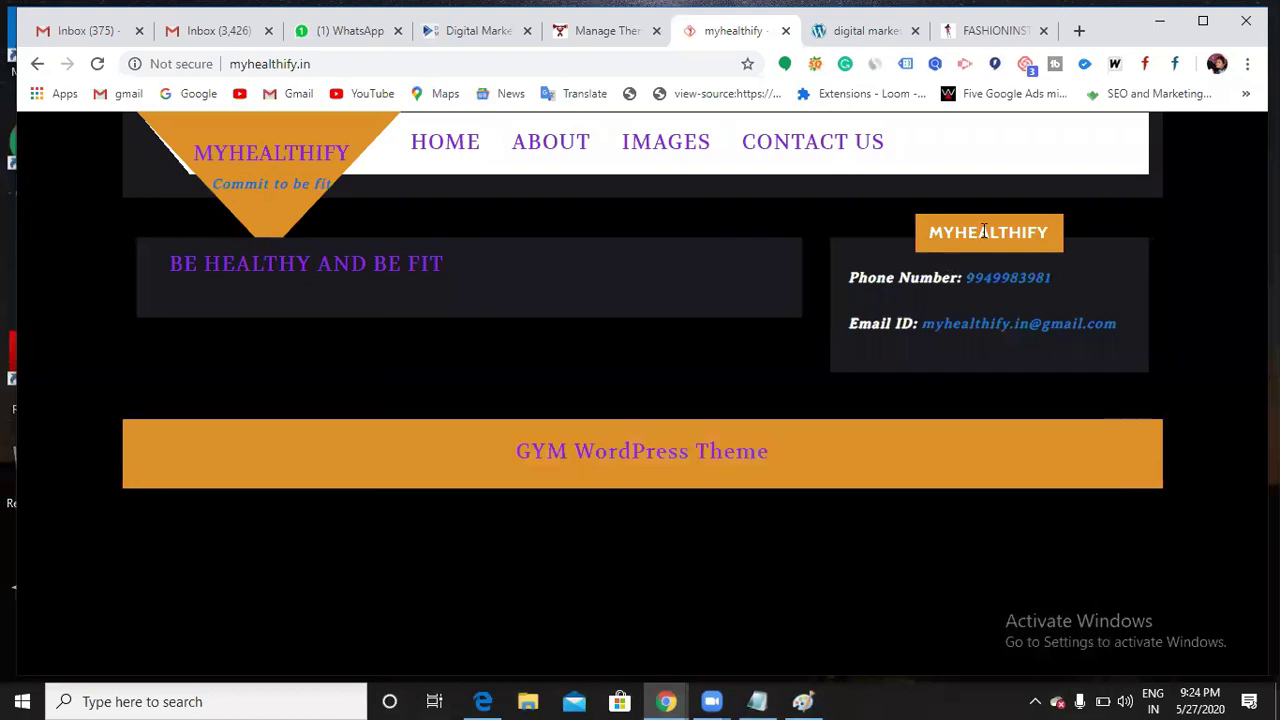
Switch to the Digital Marketing site tab and scroll through its page
left_click(471, 36)
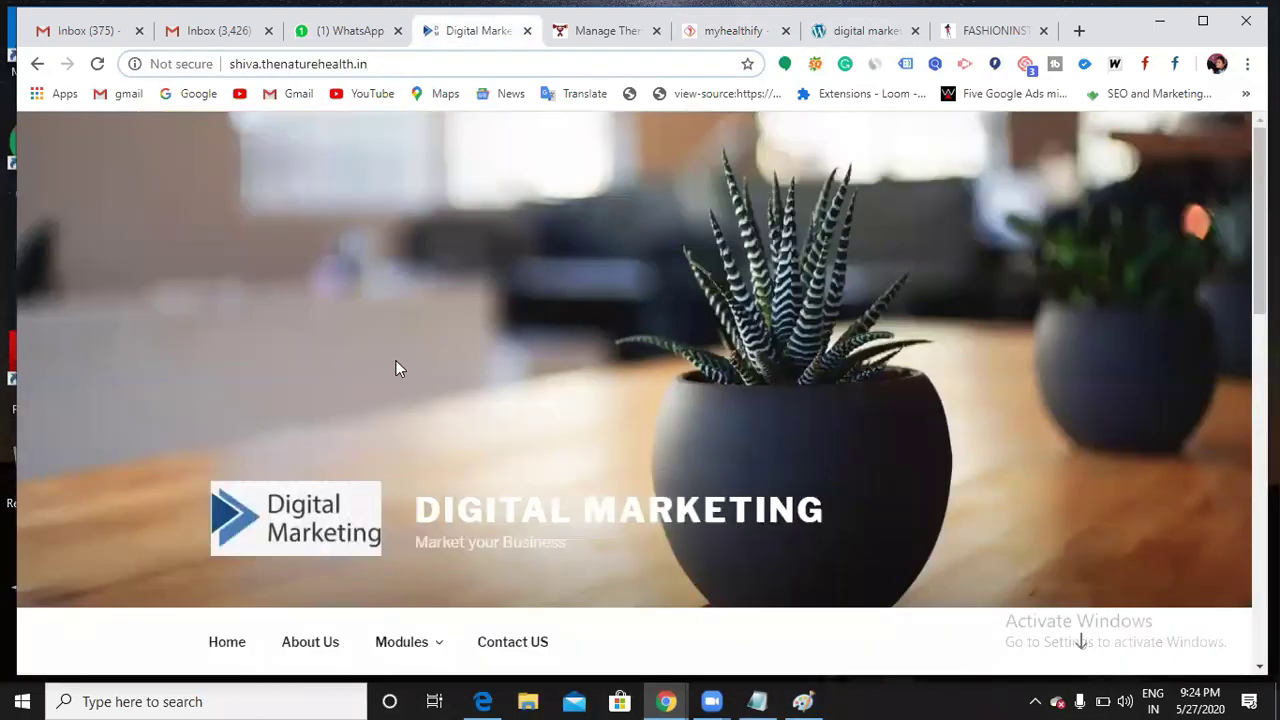
scroll(407, 350, "down", 4)
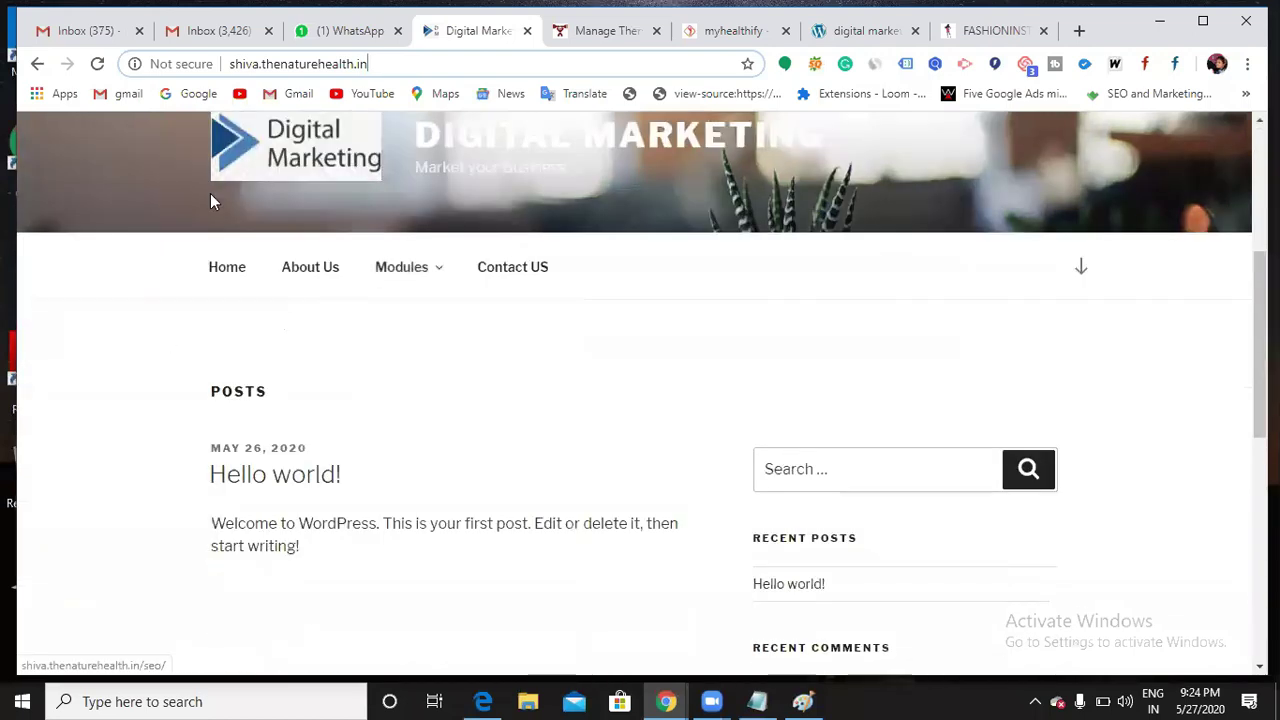
scroll(514, 403, "down", 7)
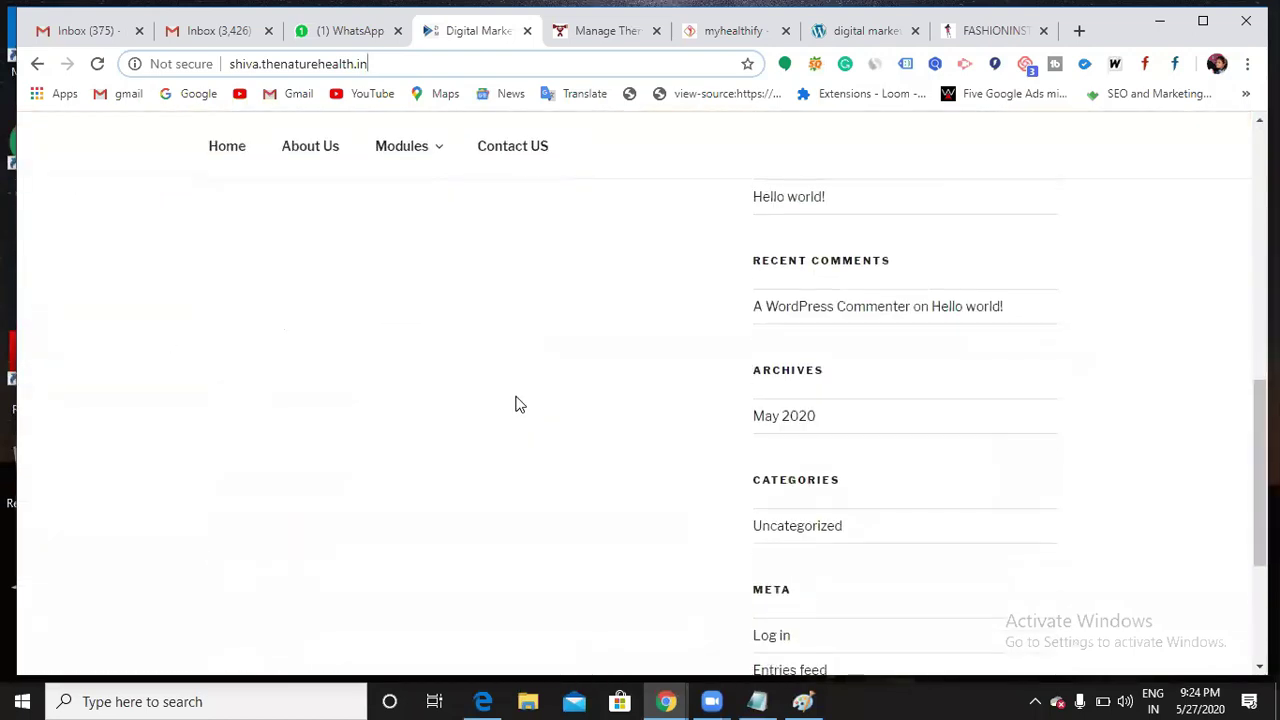
scroll(517, 400, "up", 10)
scroll(517, 400, "down", 5)
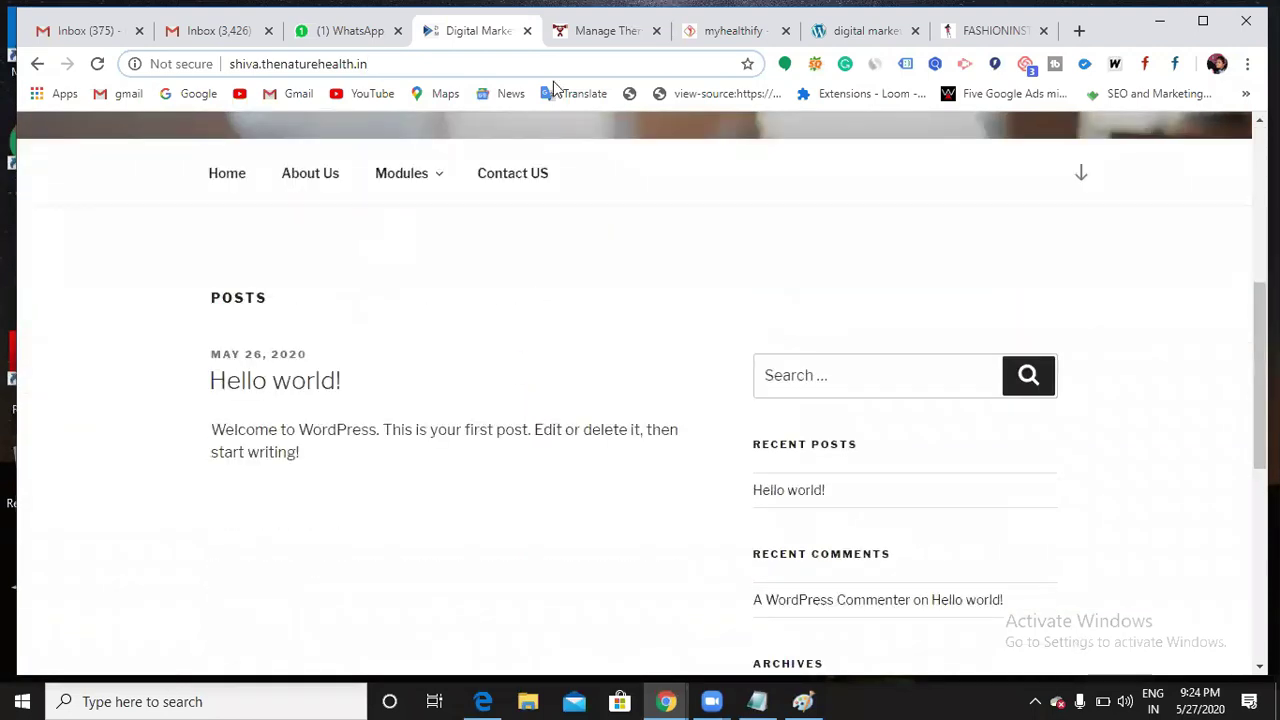
Open the live FitX site in a new tab from Manage Themes, close that admin tab, and browse FitX
left_click(579, 38)
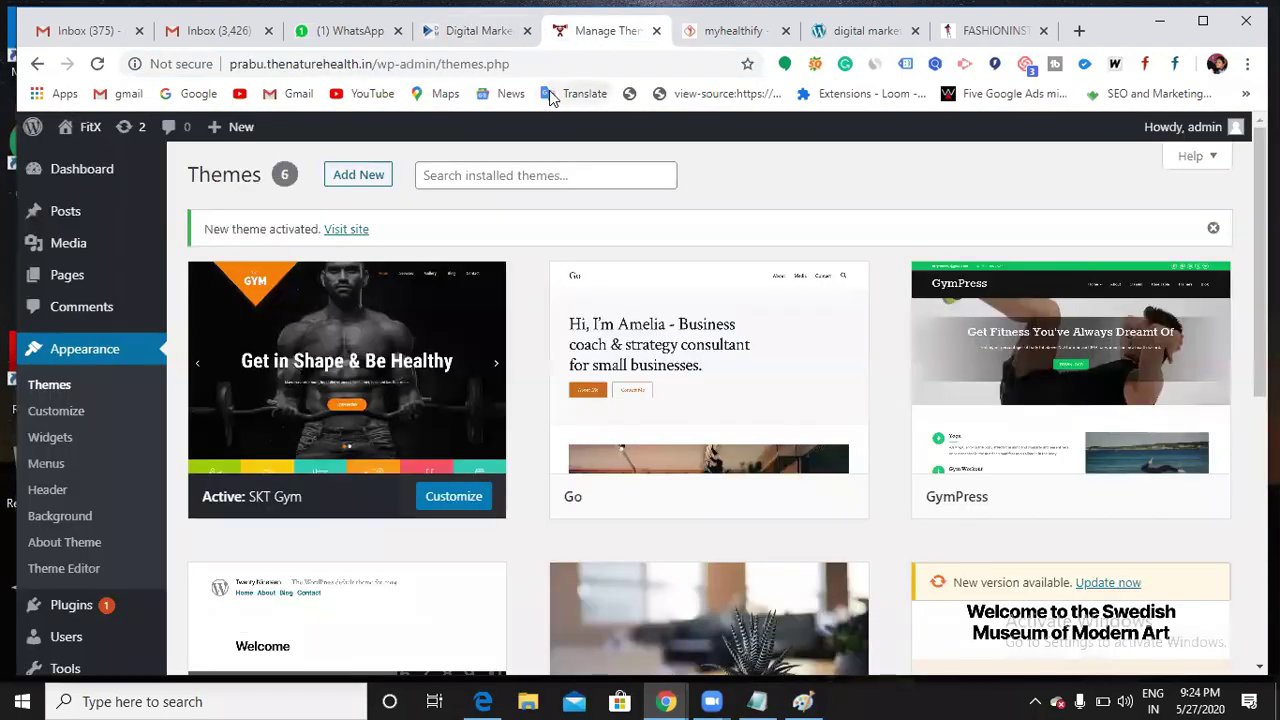
mouse_move(90, 128)
right_click(99, 166)
left_click(126, 175)
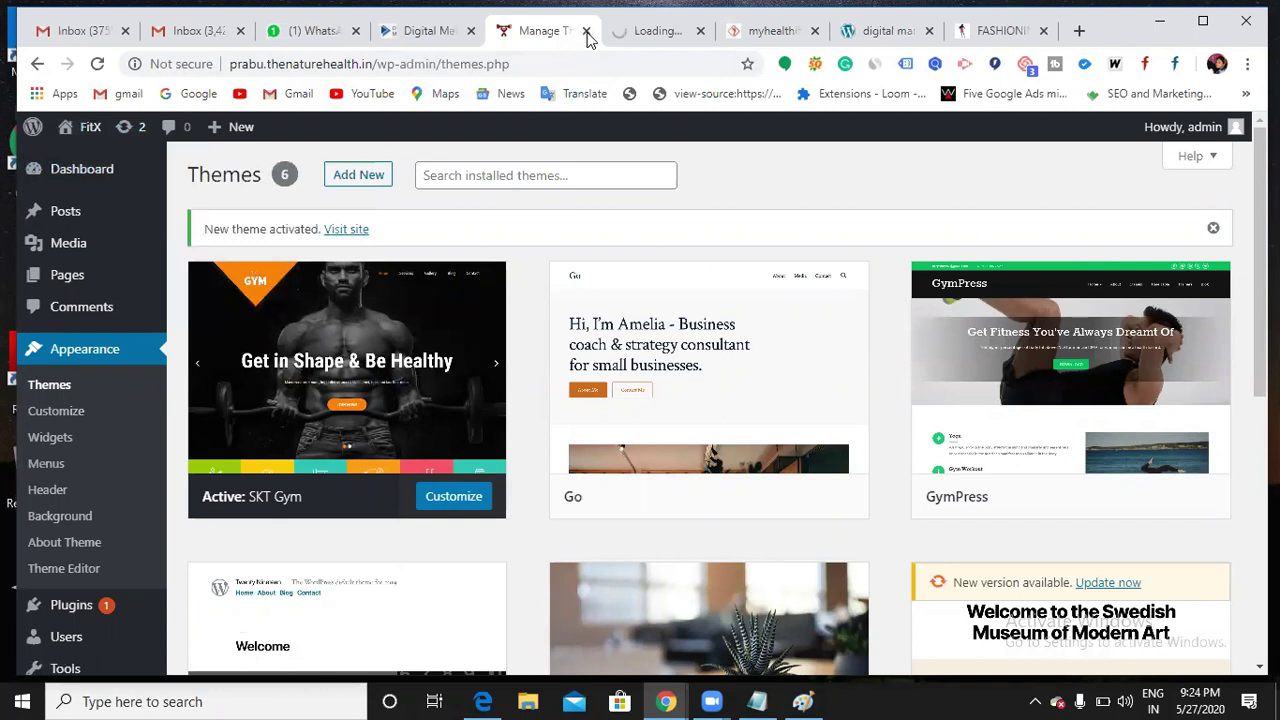
left_click(587, 32)
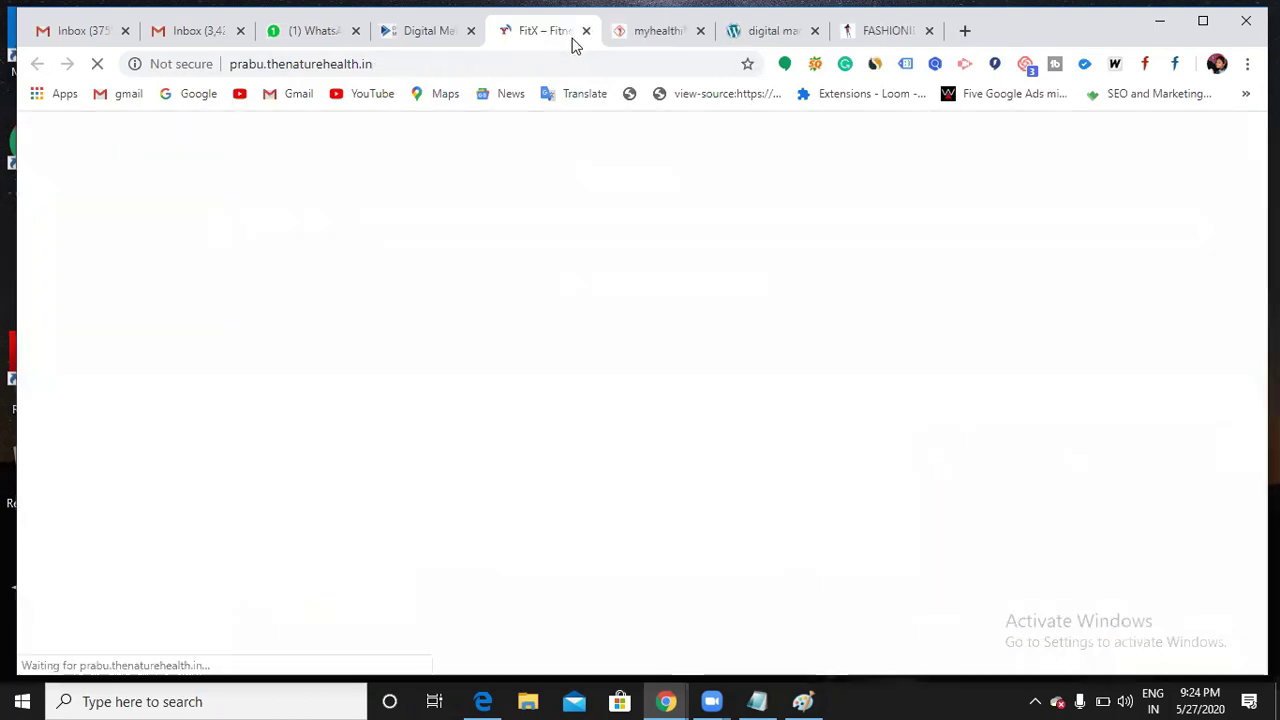
left_click(412, 63)
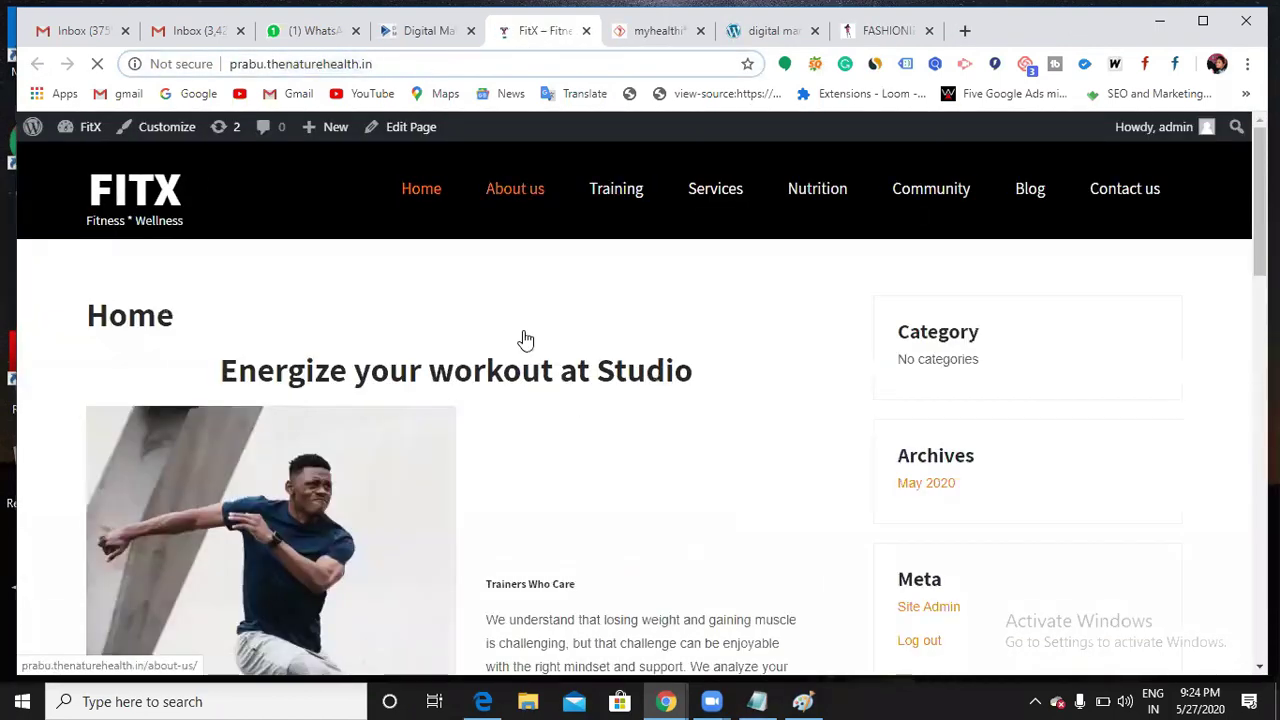
scroll(606, 374, "down", 4)
scroll(606, 377, "up", 4)
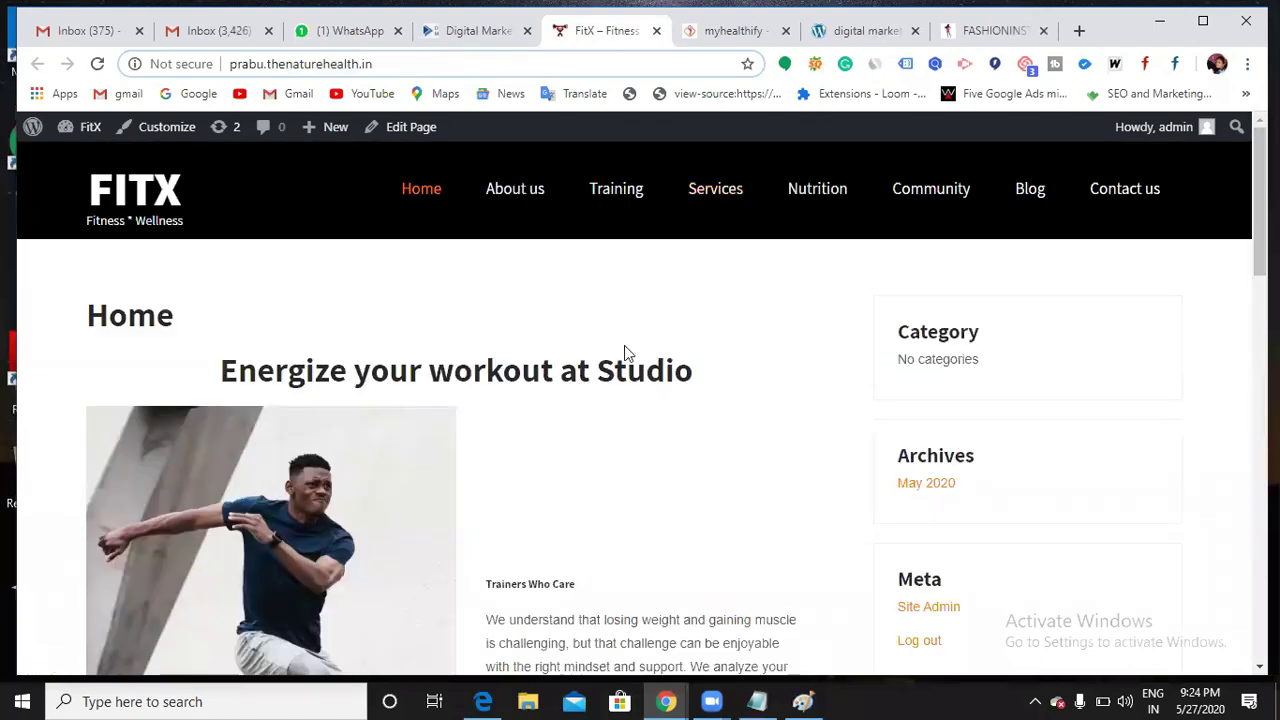
Check the myhealthify tab, then scroll and reload the digital marketing home page
left_click(727, 32)
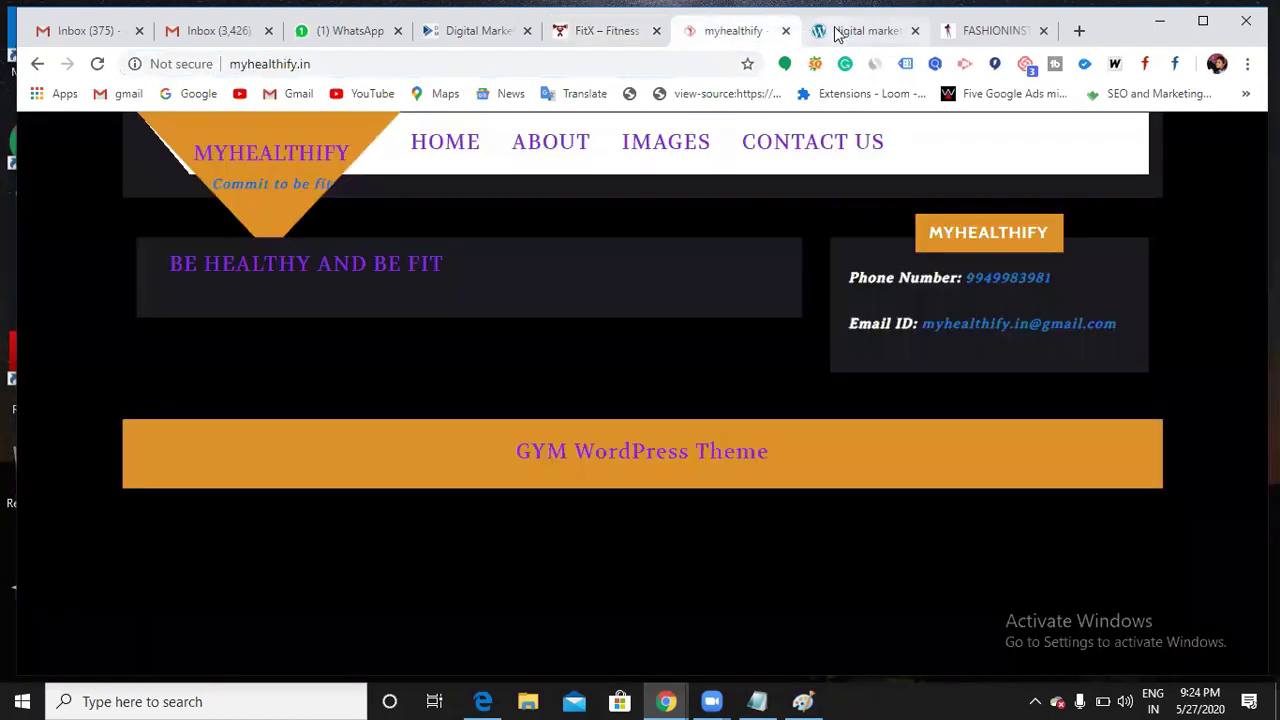
left_click(838, 33)
scroll(649, 397, "down", 3)
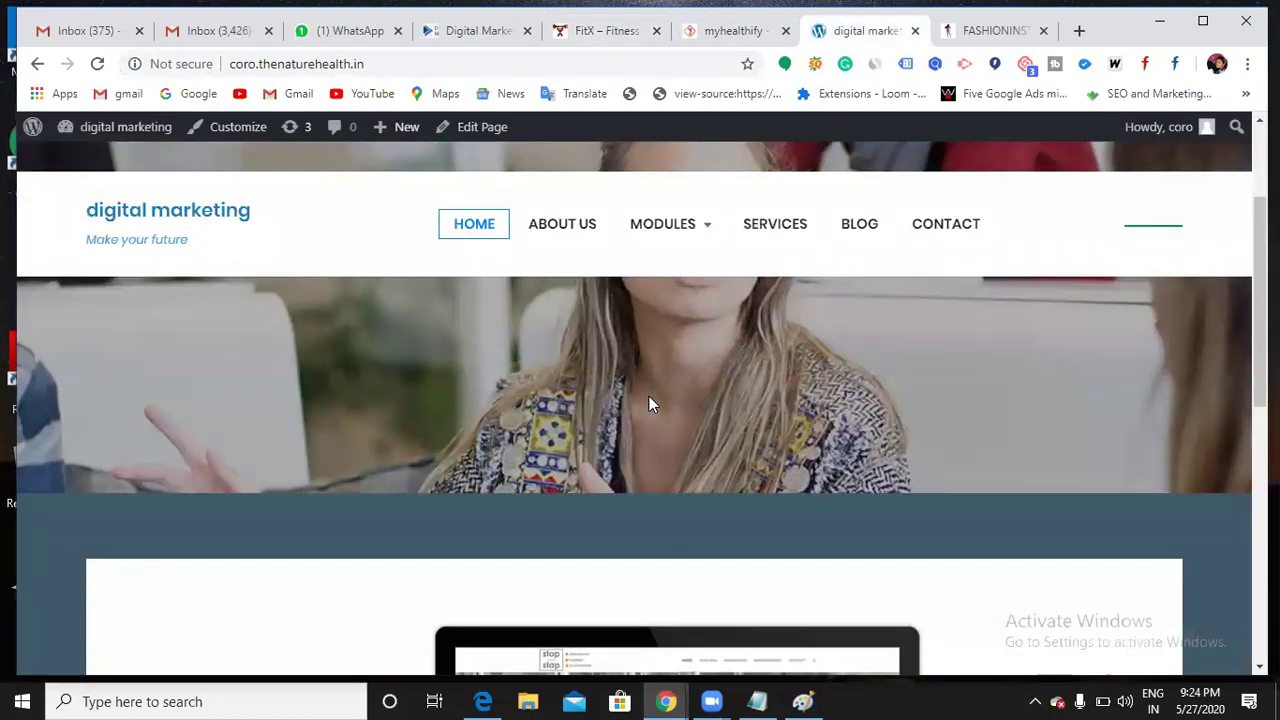
scroll(649, 404, "down", 2)
scroll(649, 404, "up", 3)
scroll(649, 404, "down", 4)
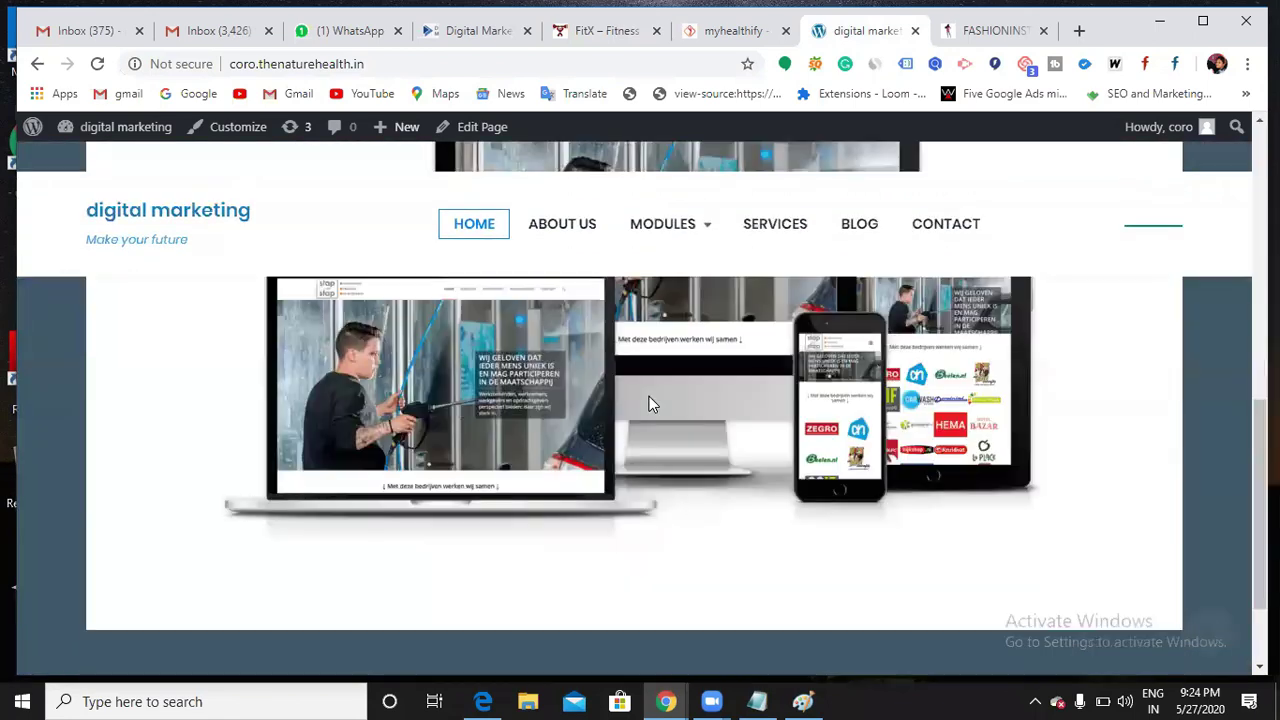
scroll(505, 268, "up", 4)
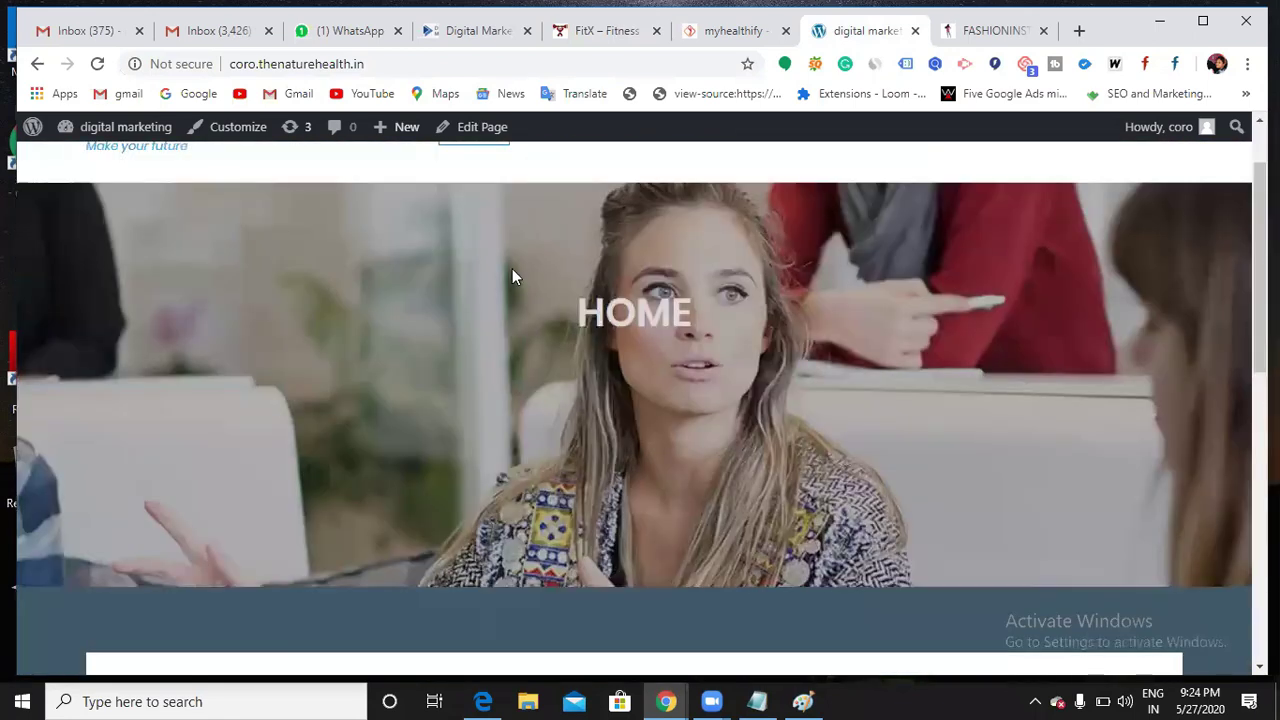
scroll(512, 270, "up", 1)
left_click(486, 237)
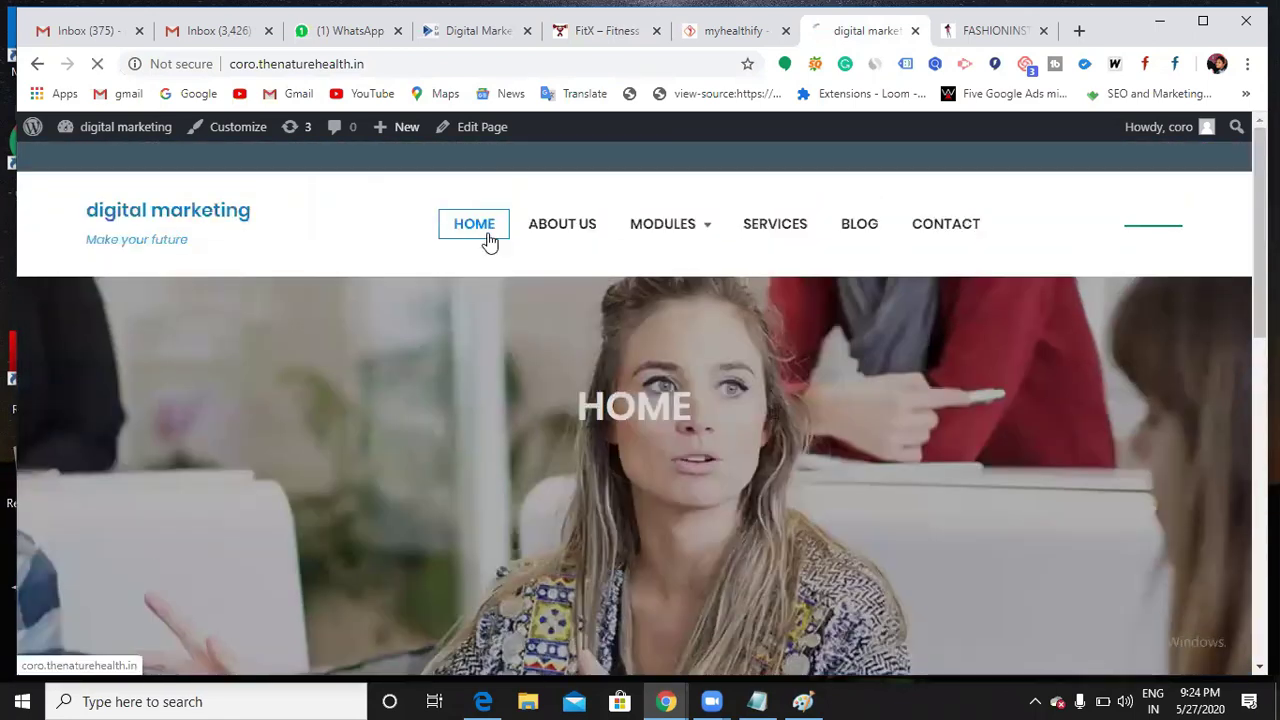
Flip between the digital marketing and FASHIONINSTA tabs, ending on FASHIONINSTA
left_click(987, 31)
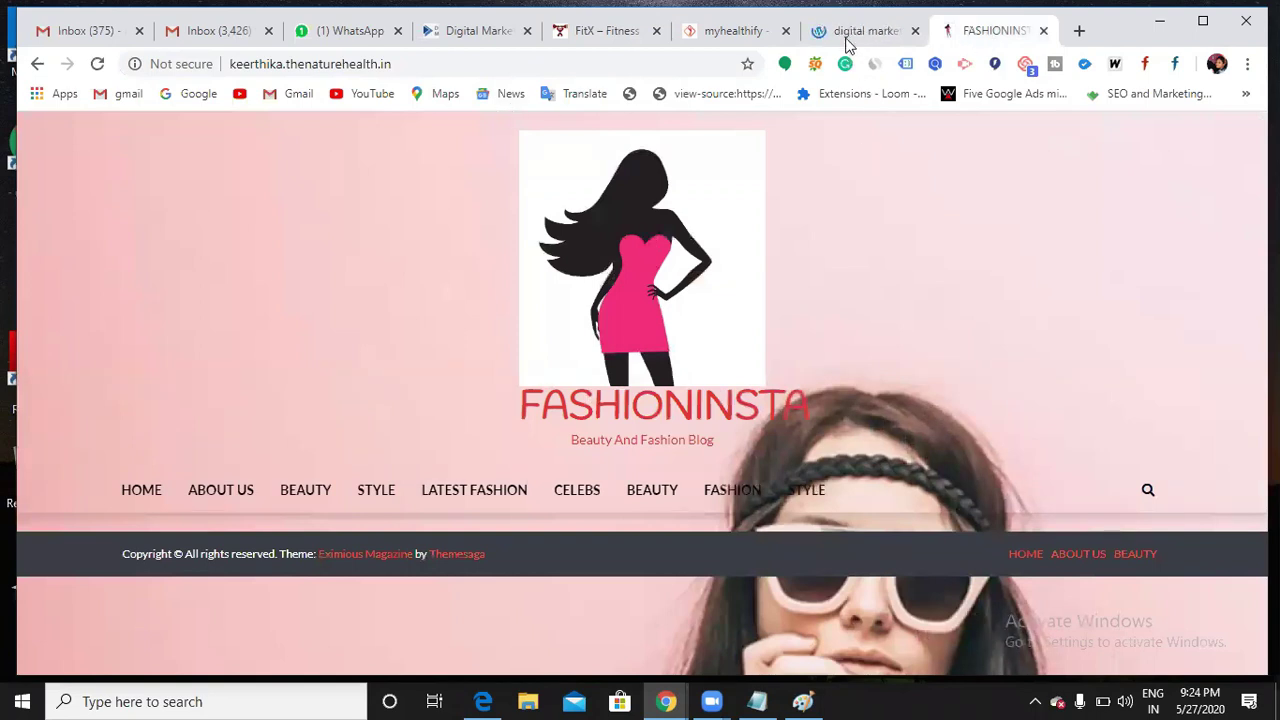
left_click(848, 34)
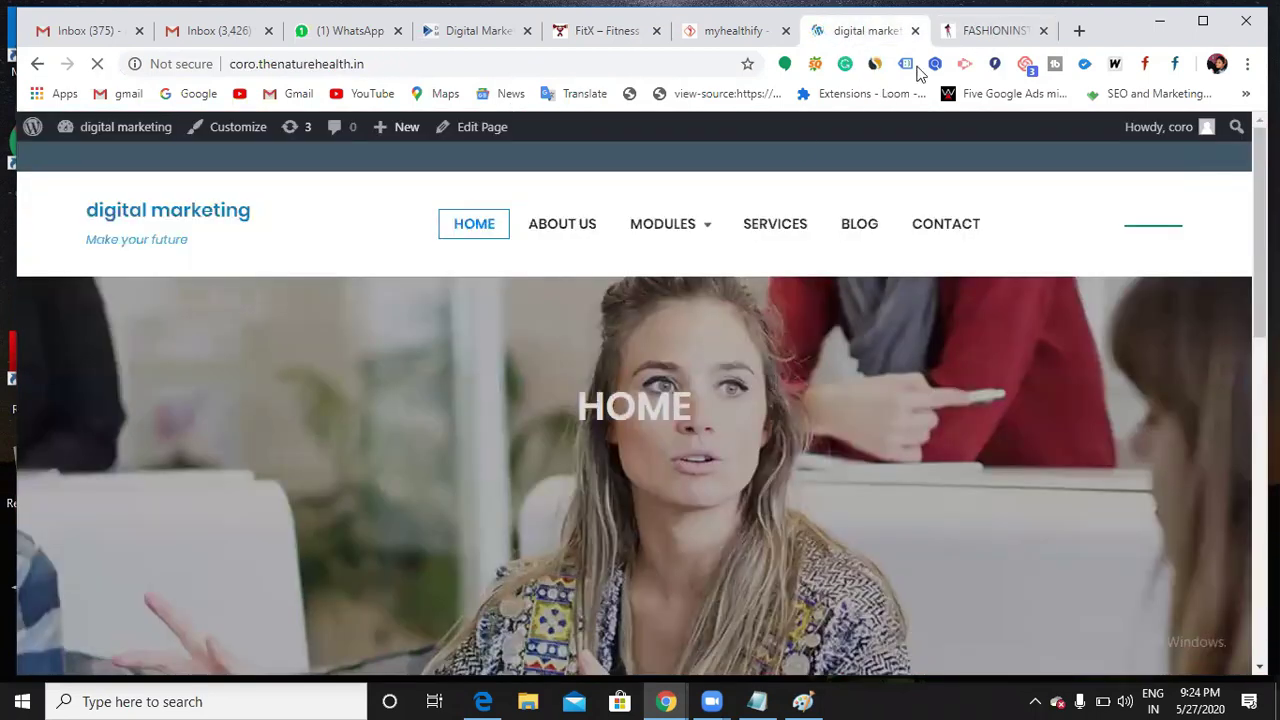
left_click(975, 40)
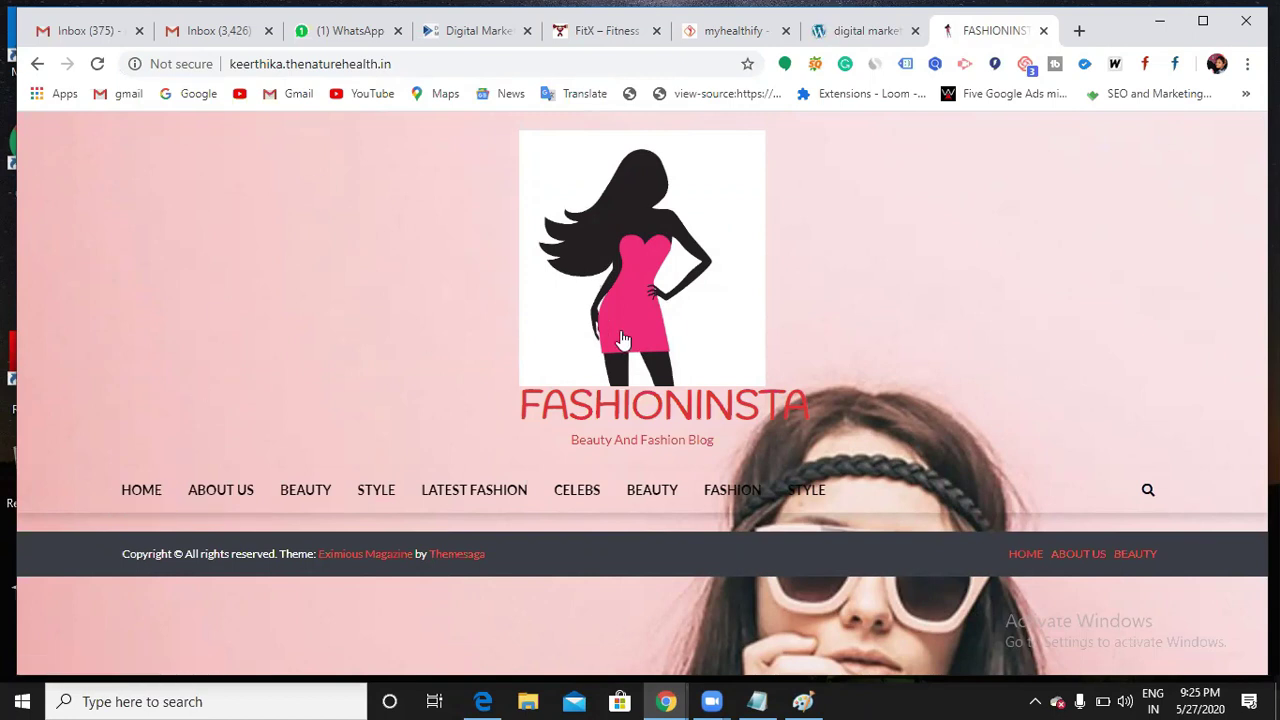
Load digicourse.in in a new Chrome tab
left_click(1080, 31)
left_click(645, 78)
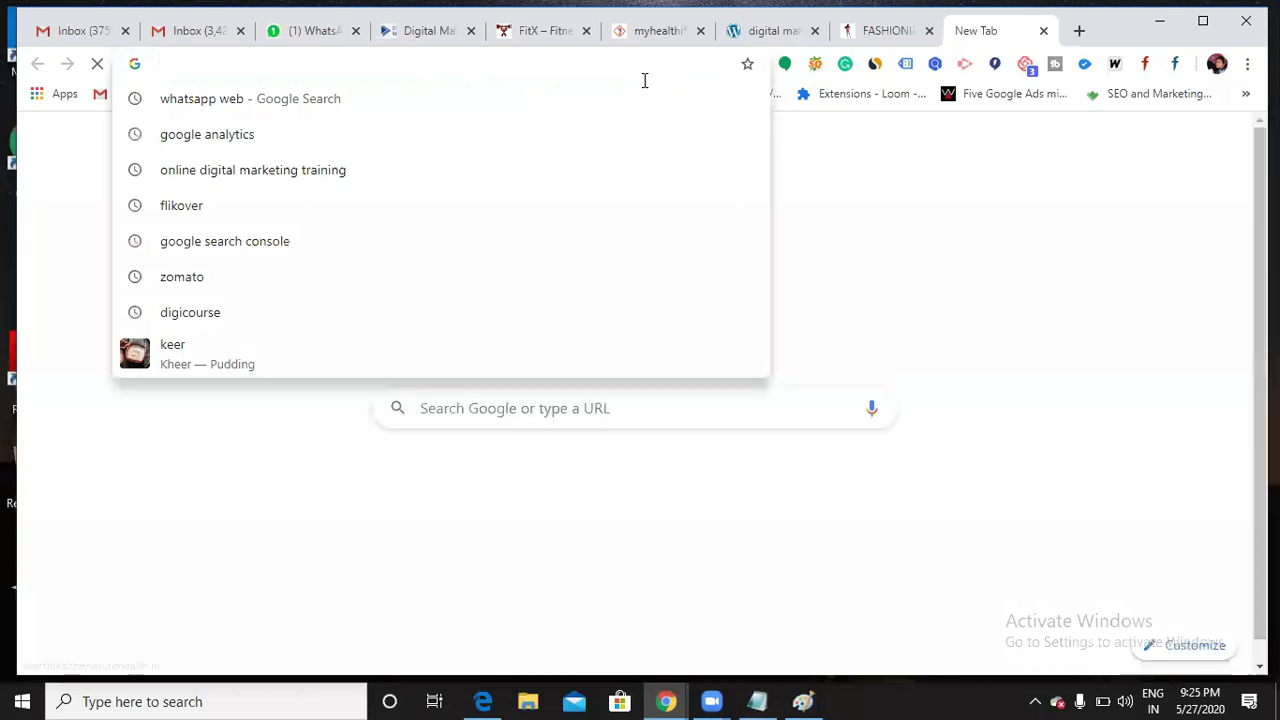
type("di")
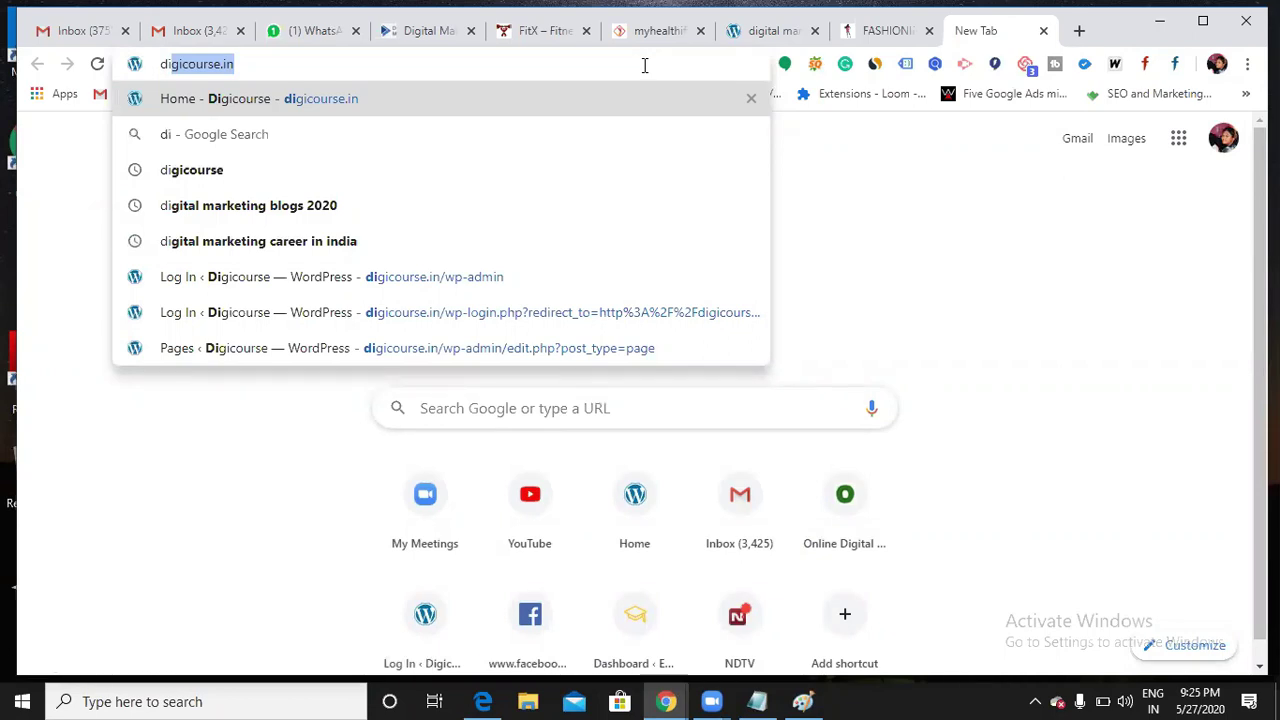
key("Return")
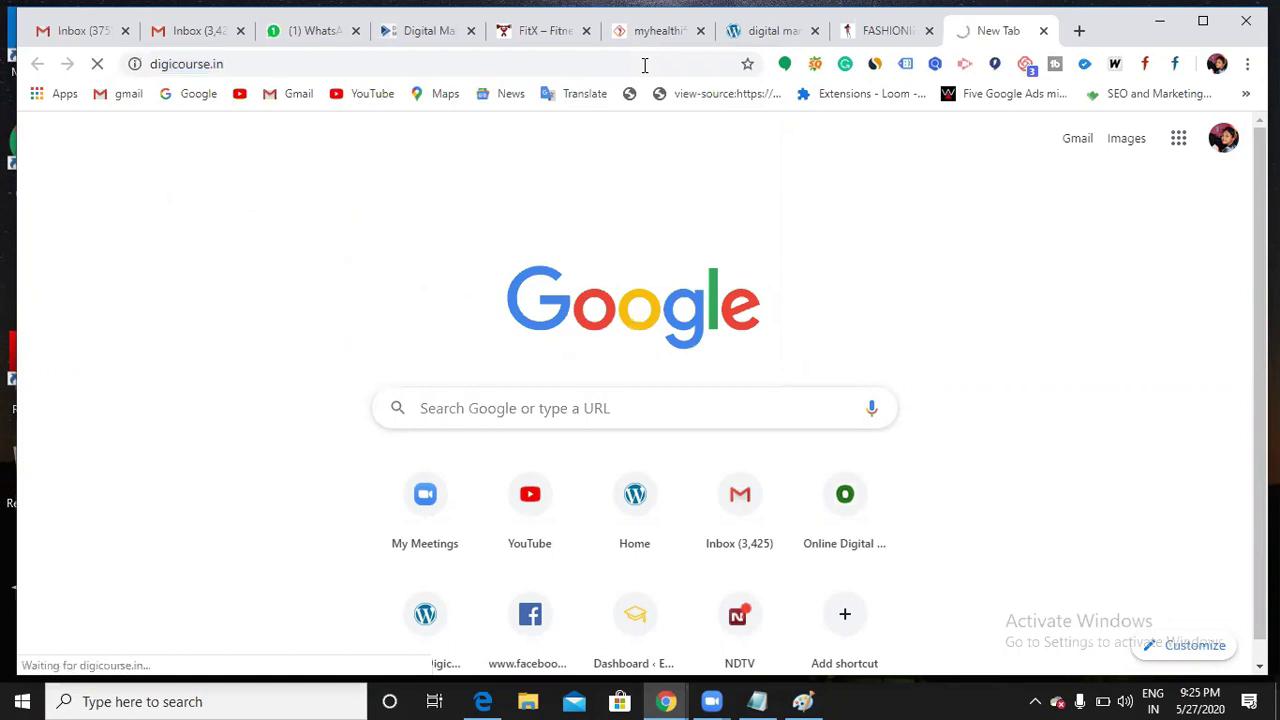
Load odmt.in in another new tab, scroll its home page, then bring Notepad forward
left_click(1079, 31)
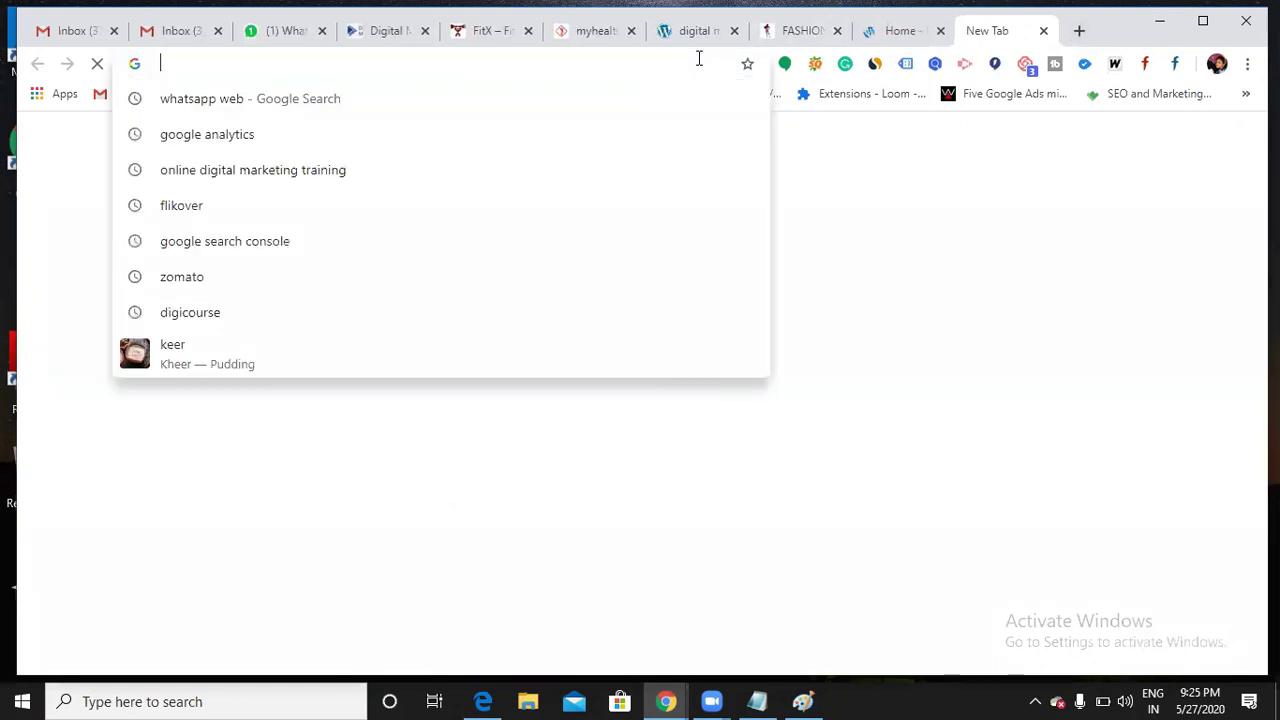
type("odmt")
key("Return")
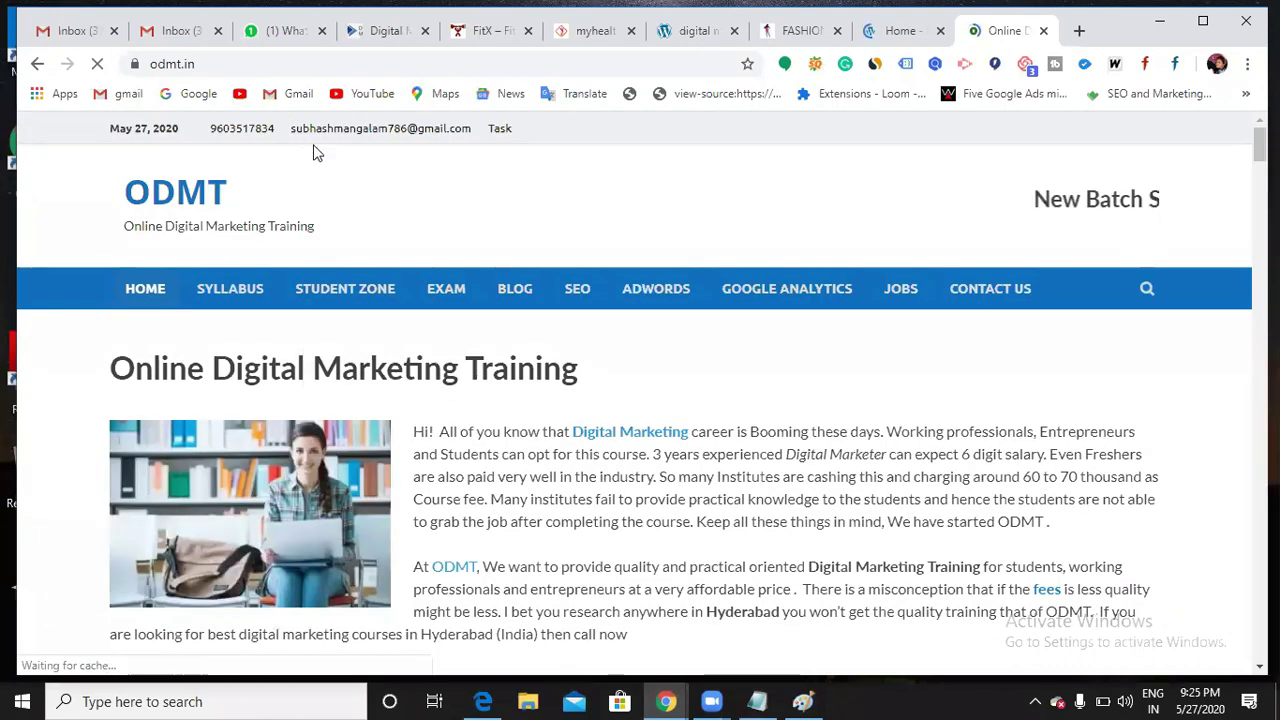
scroll(645, 355, "down", 12)
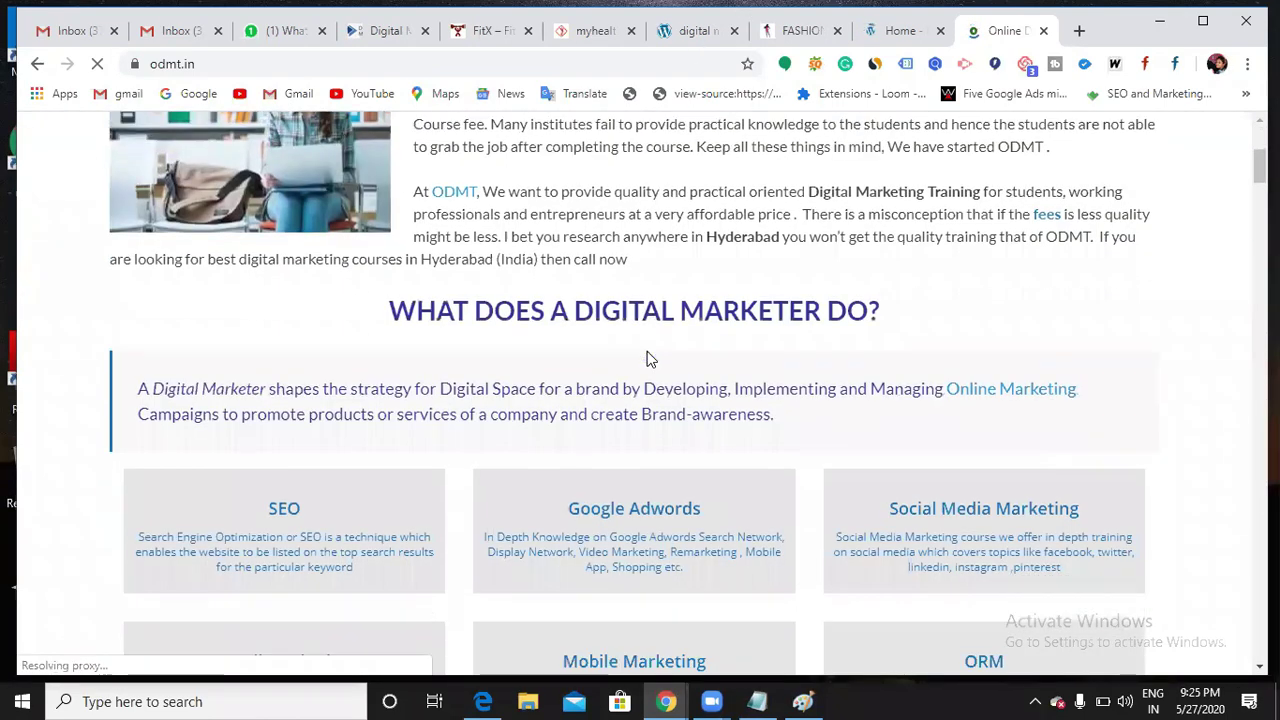
scroll(647, 358, "down", 9)
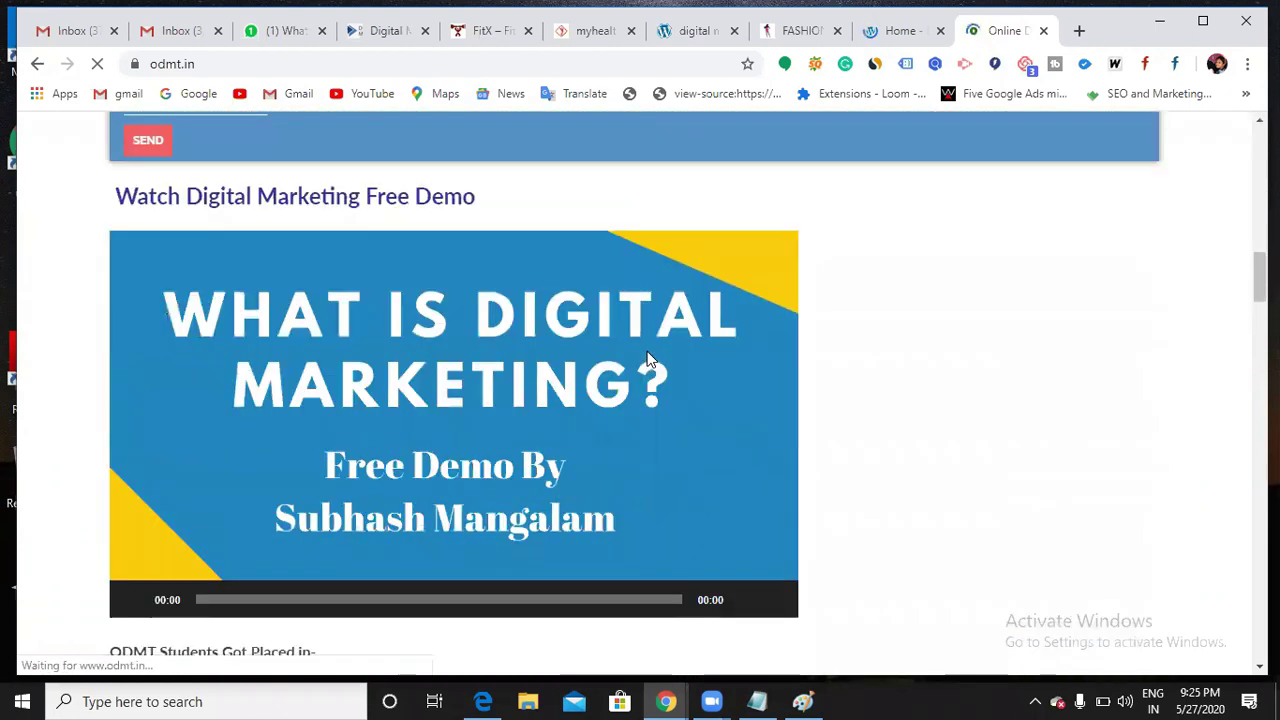
scroll(652, 365, "up", 10)
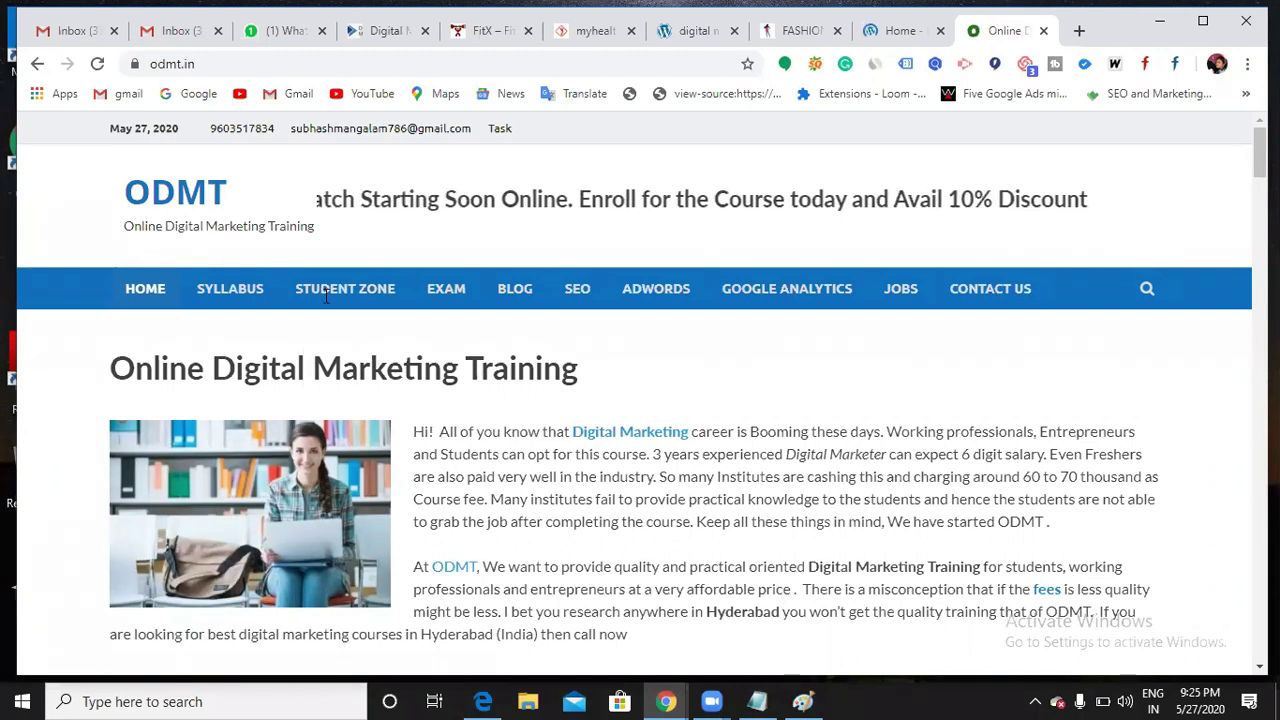
key("alt+Tab")
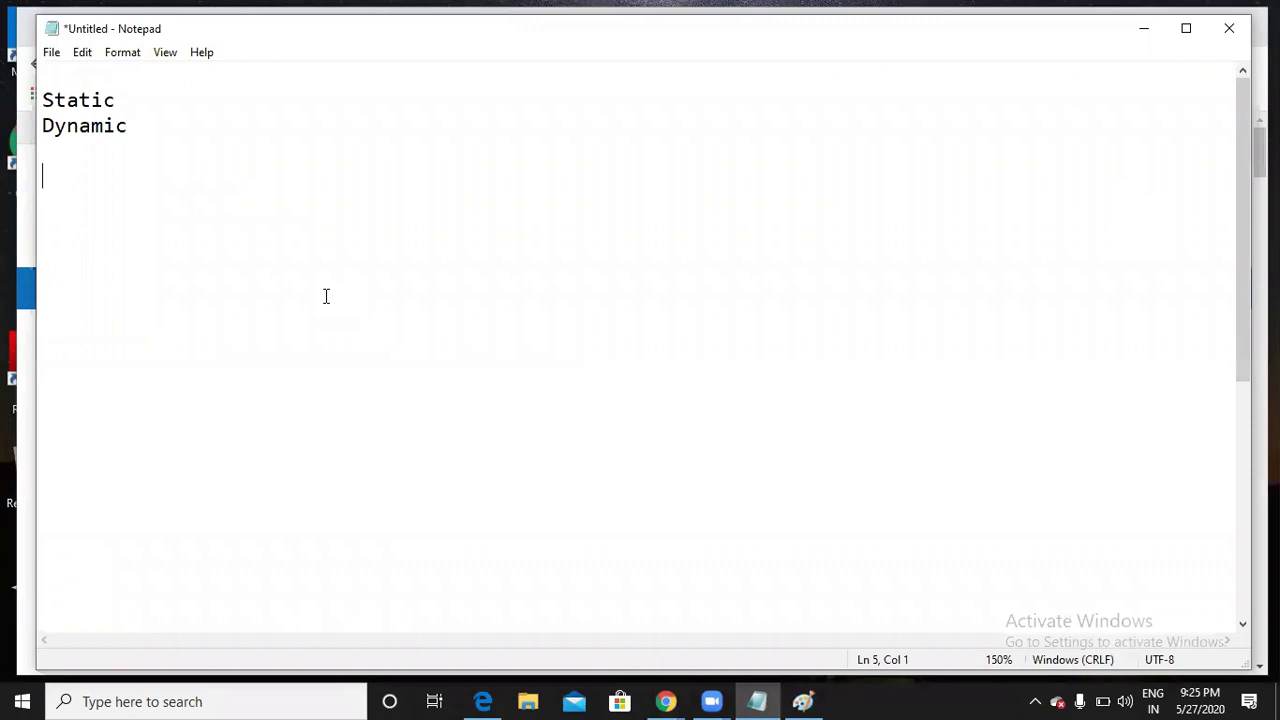
Append '..' after 'Static' in Notepad and minimize the window
left_click(156, 113)
left_click(147, 100)
type("..")
left_click(1137, 33)
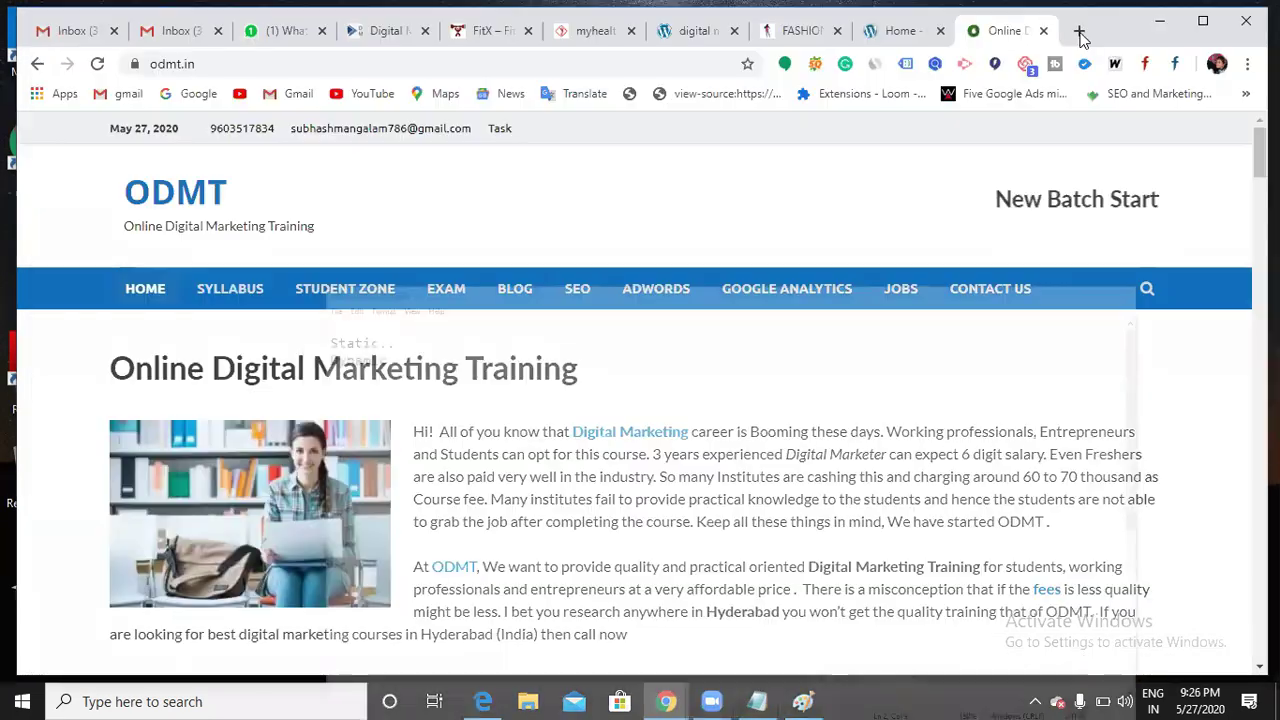
Load ndtv.com in a new Chrome tab, then switch back to Notepad
left_click(1080, 31)
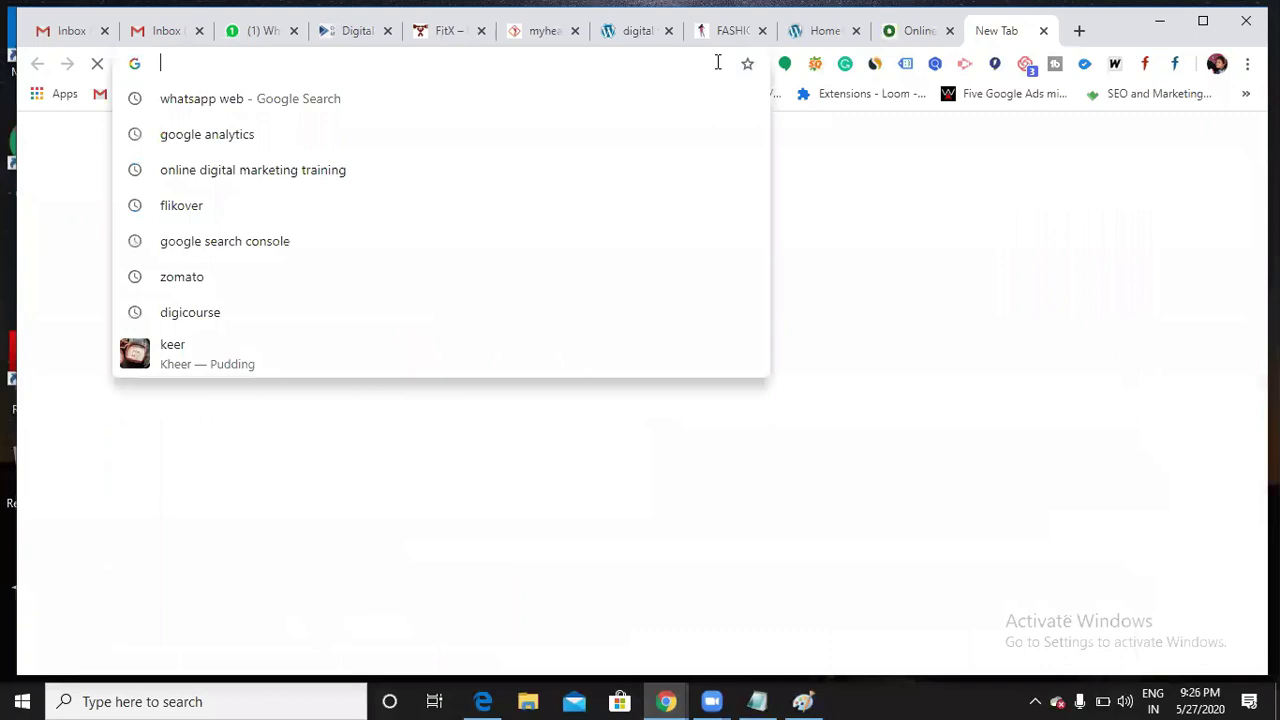
type("ndtv")
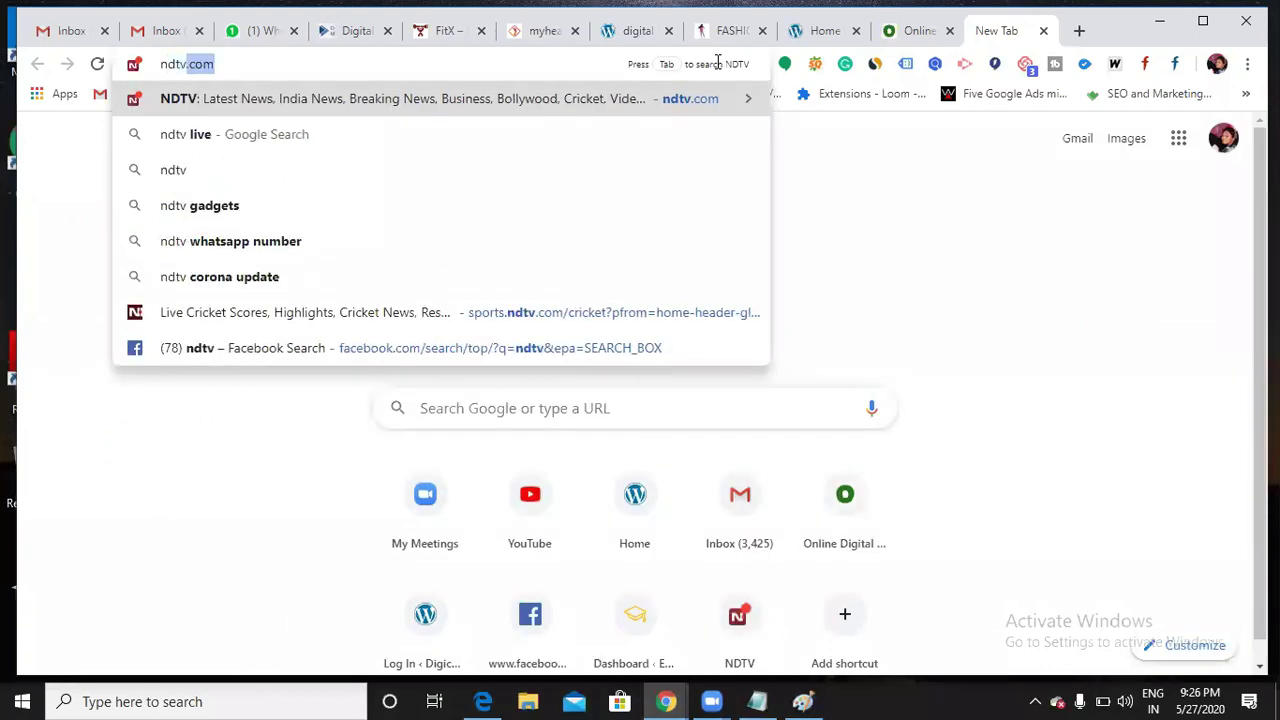
key("Return")
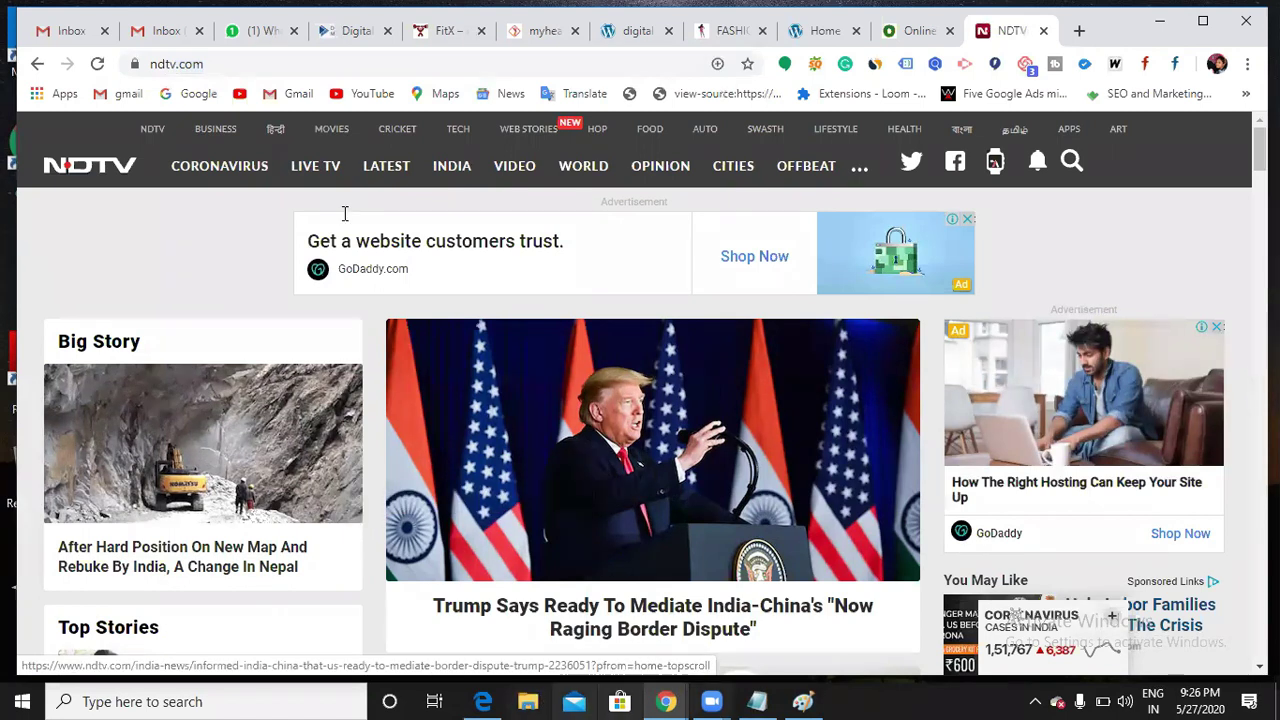
key("alt+Tab")
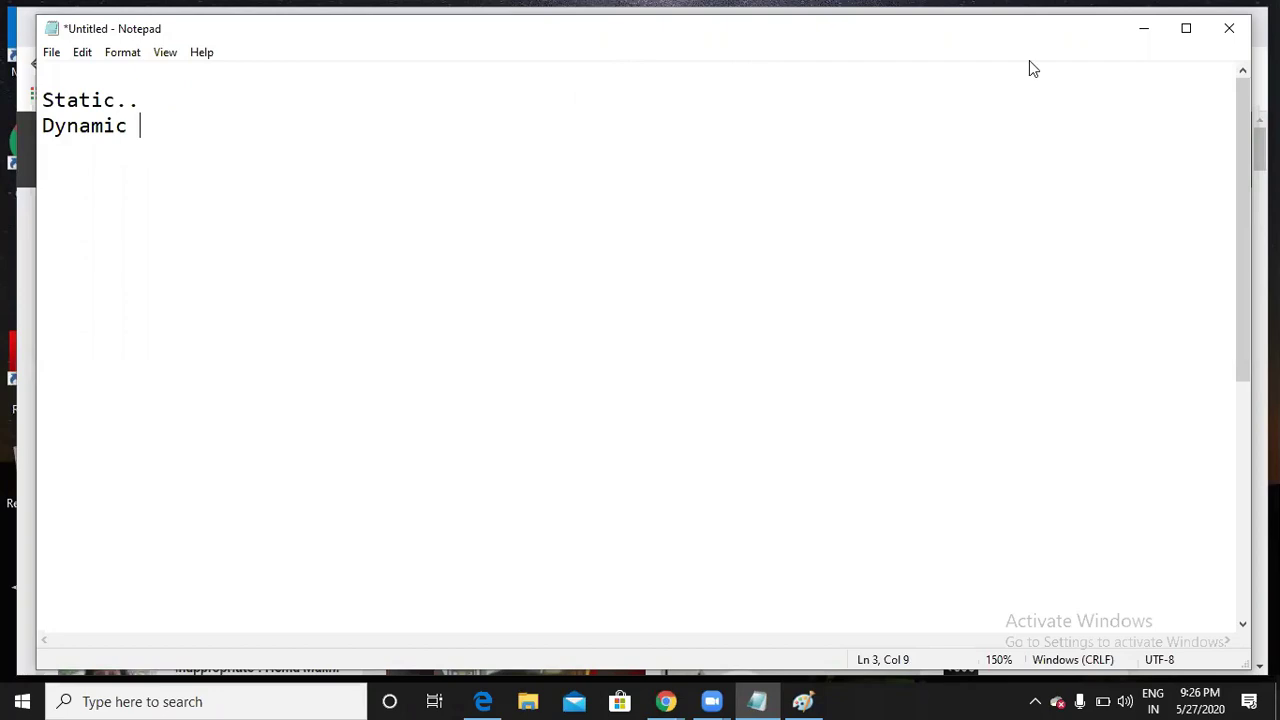
Return to Chrome's odmt.in tab, scroll its home page, glance at NDTV, and come back
key("alt+Tab")
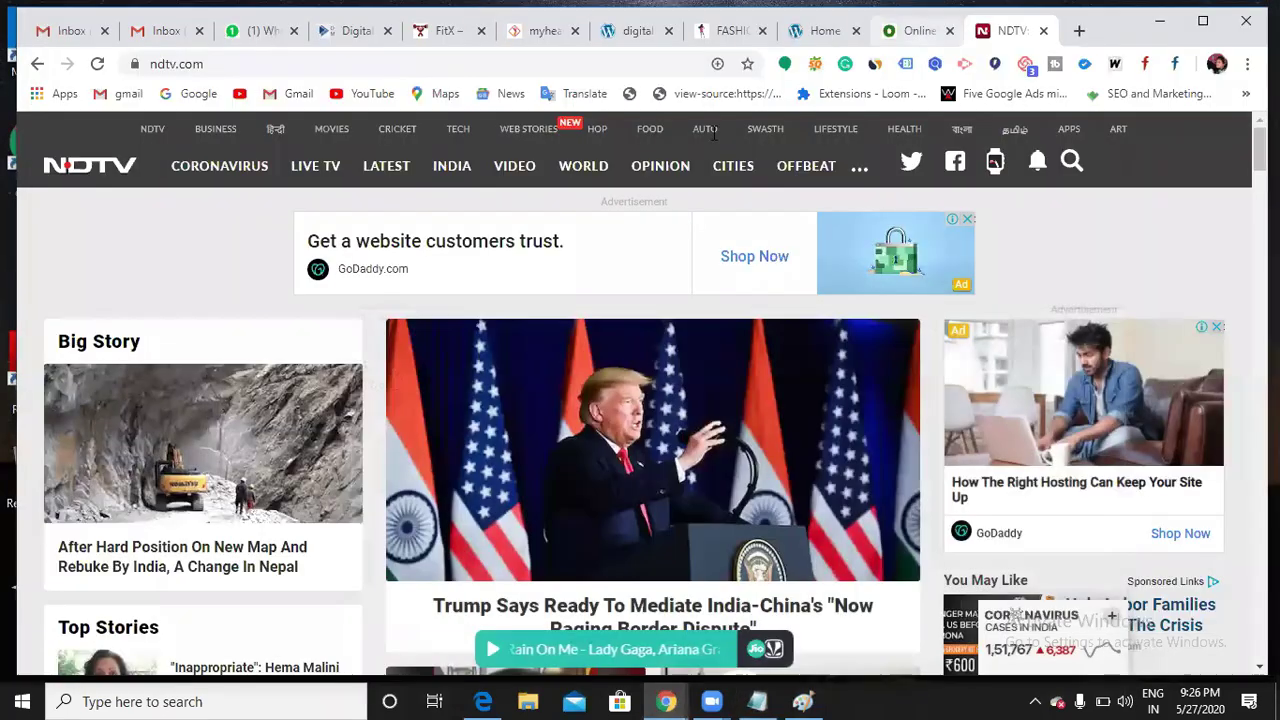
key("ctrl+shift+Tab")
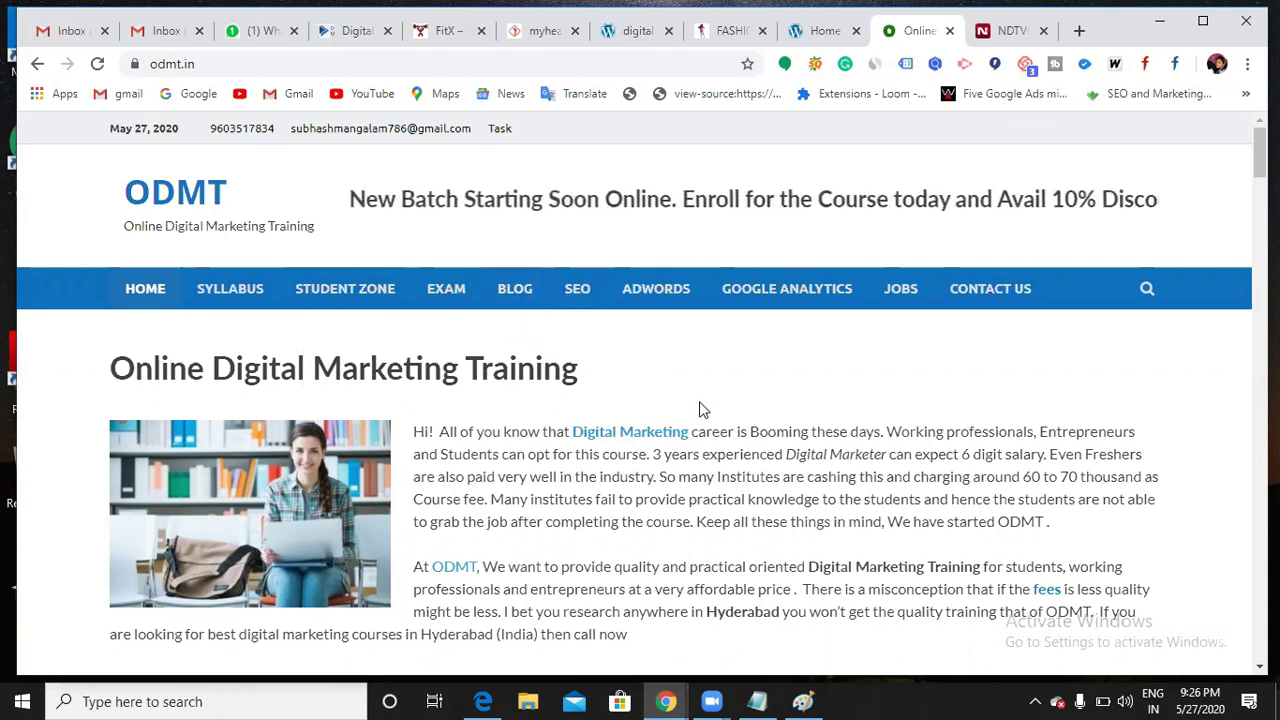
scroll(699, 405, "down", 4)
scroll(701, 410, "down", 5)
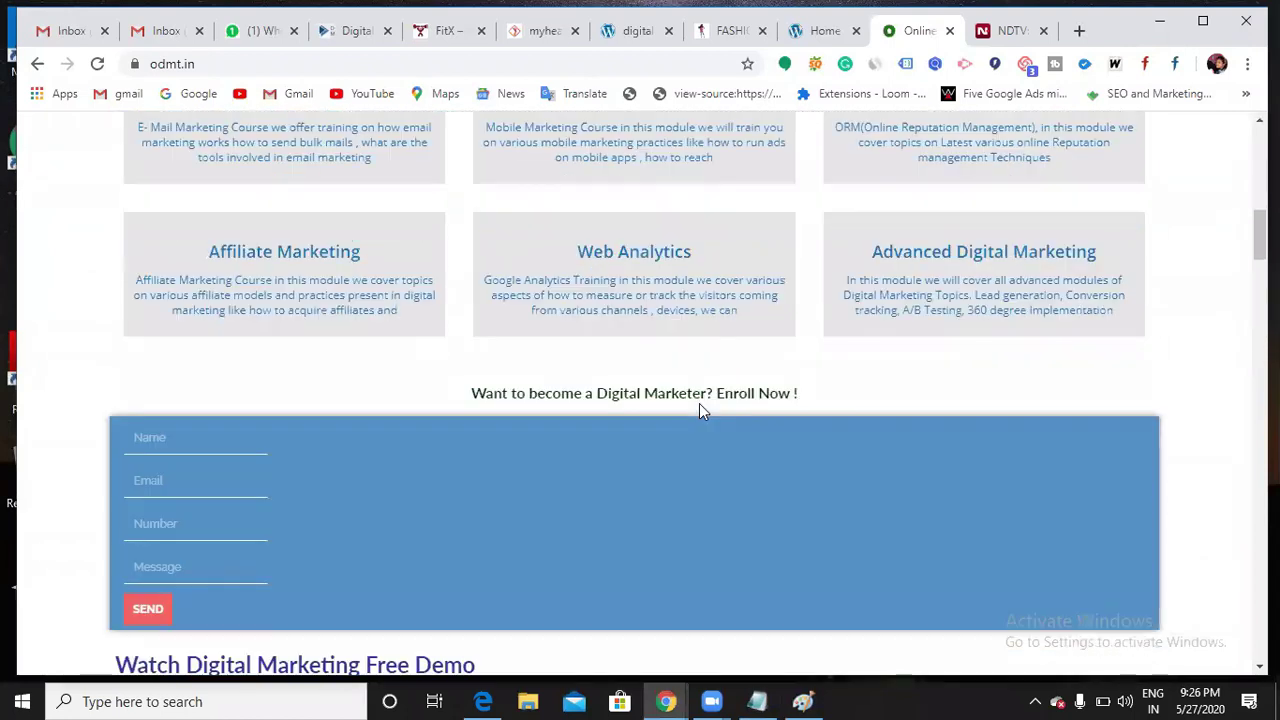
scroll(733, 432, "up", 4)
scroll(733, 426, "up", 6)
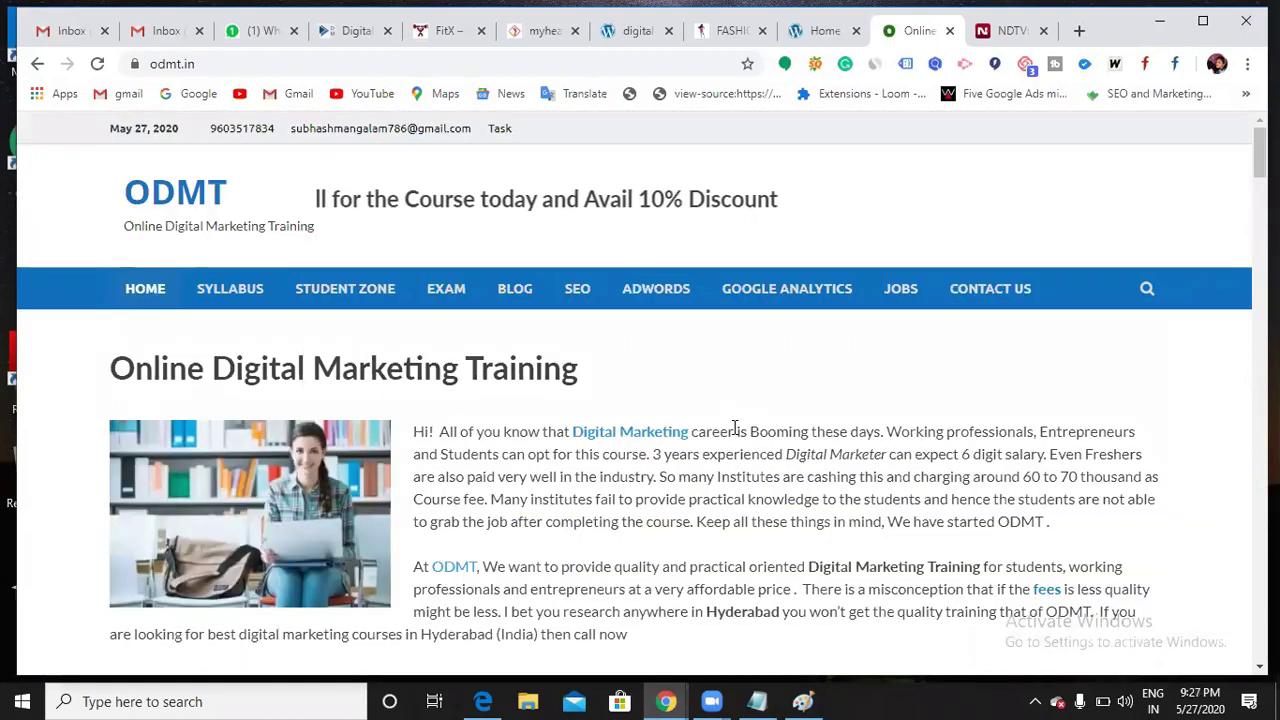
scroll(735, 428, "down", 3)
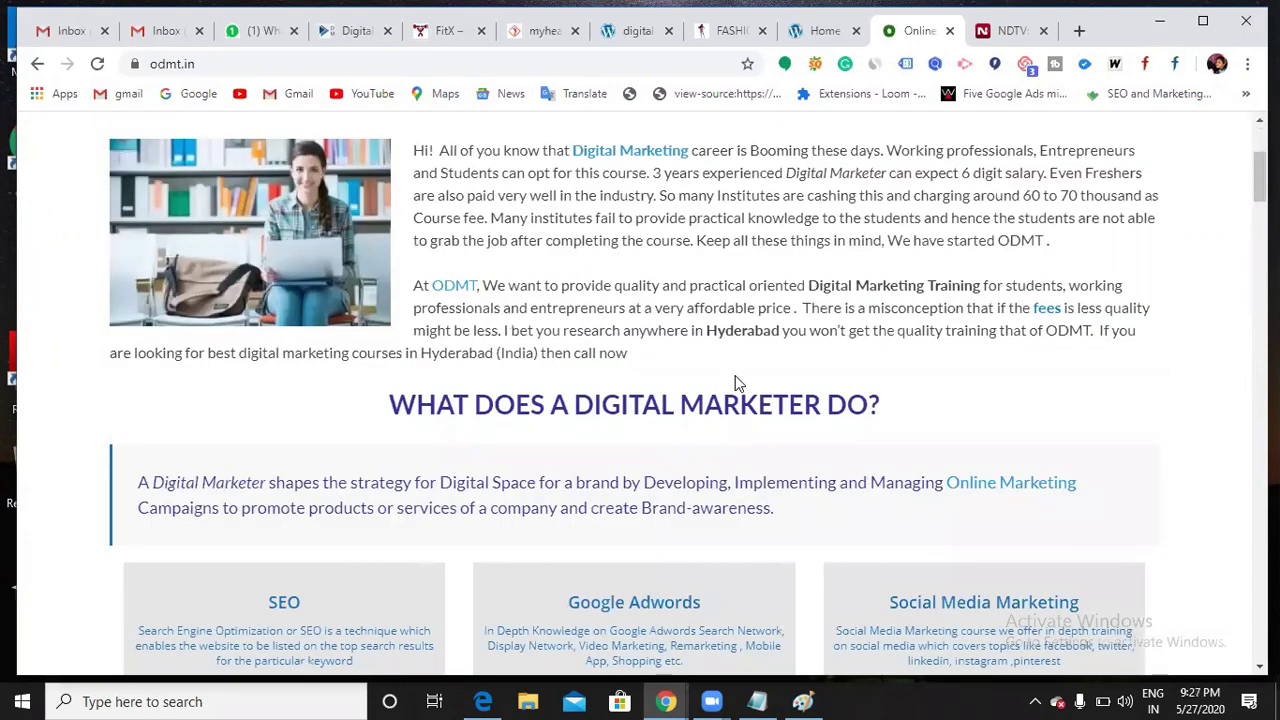
scroll(736, 382, "up", 2)
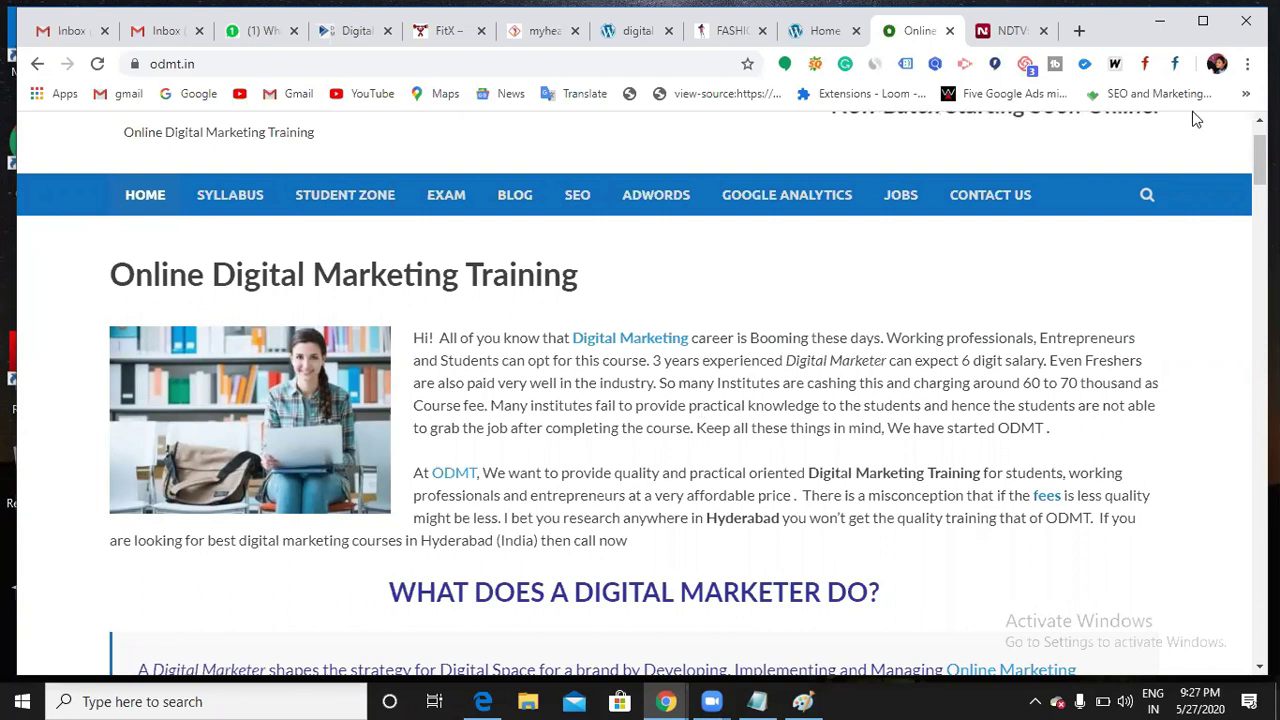
left_click(1010, 28)
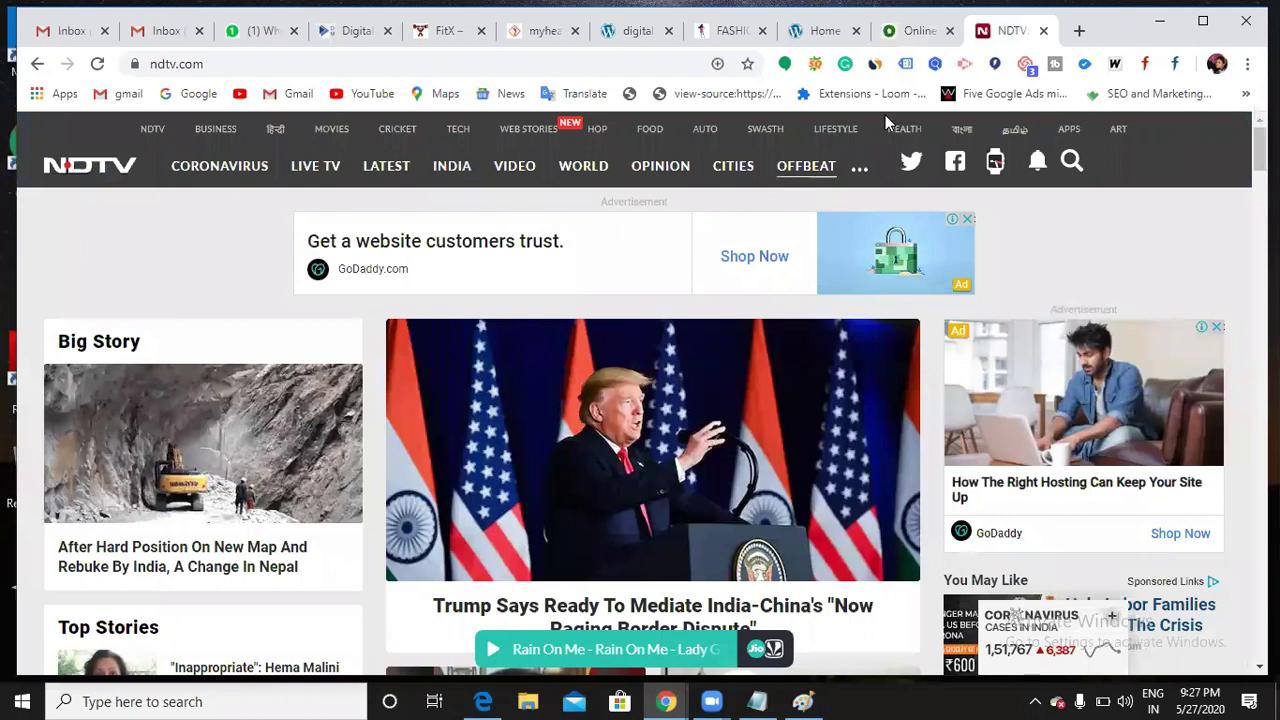
left_click(912, 30)
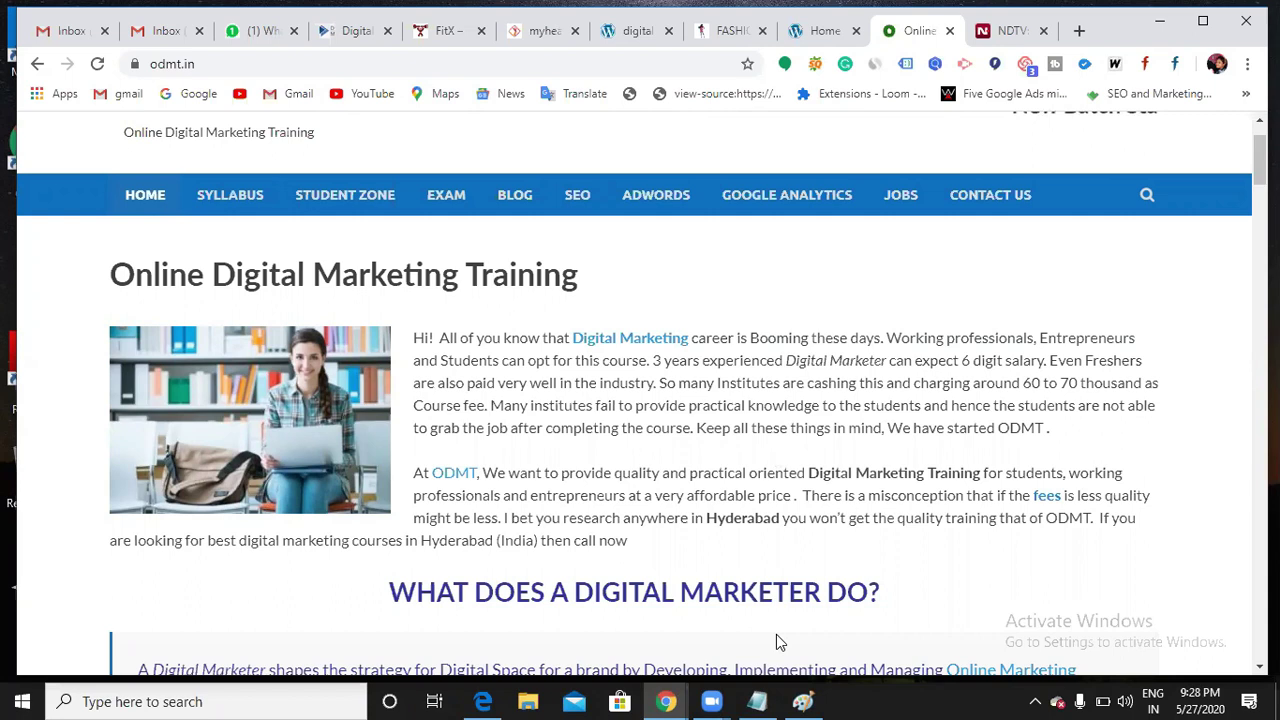
Add periods after 'Dynamic' in Notepad, start a new line, and return to Chrome
key("alt+Tab")
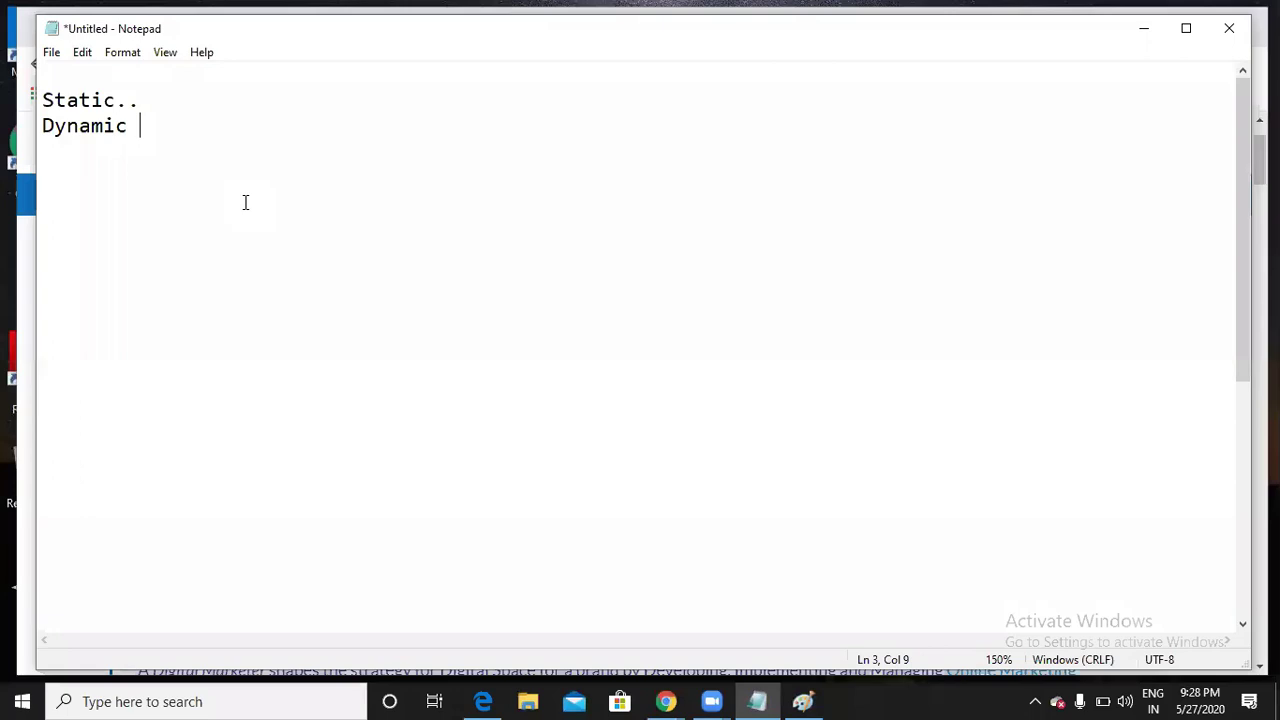
type(".")
key("Return")
key("alt+Tab")
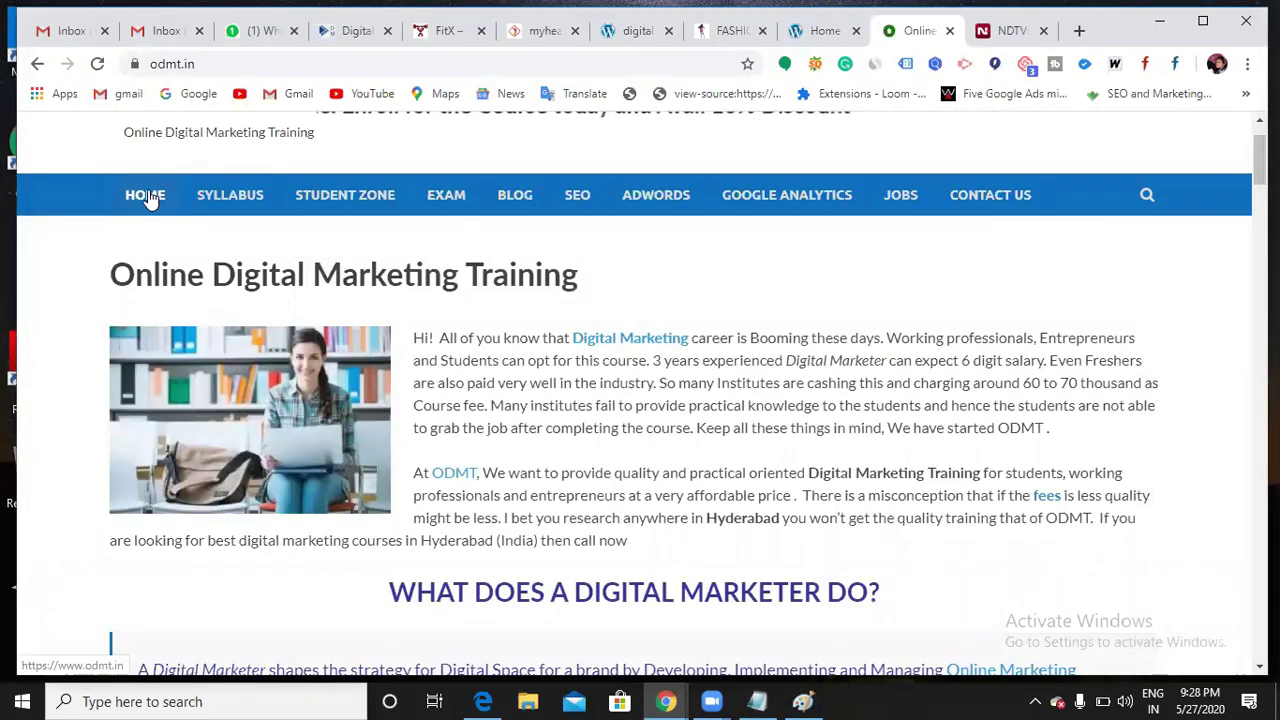
Reload the Digicourse home page and select its digicourse.in address
left_click(810, 32)
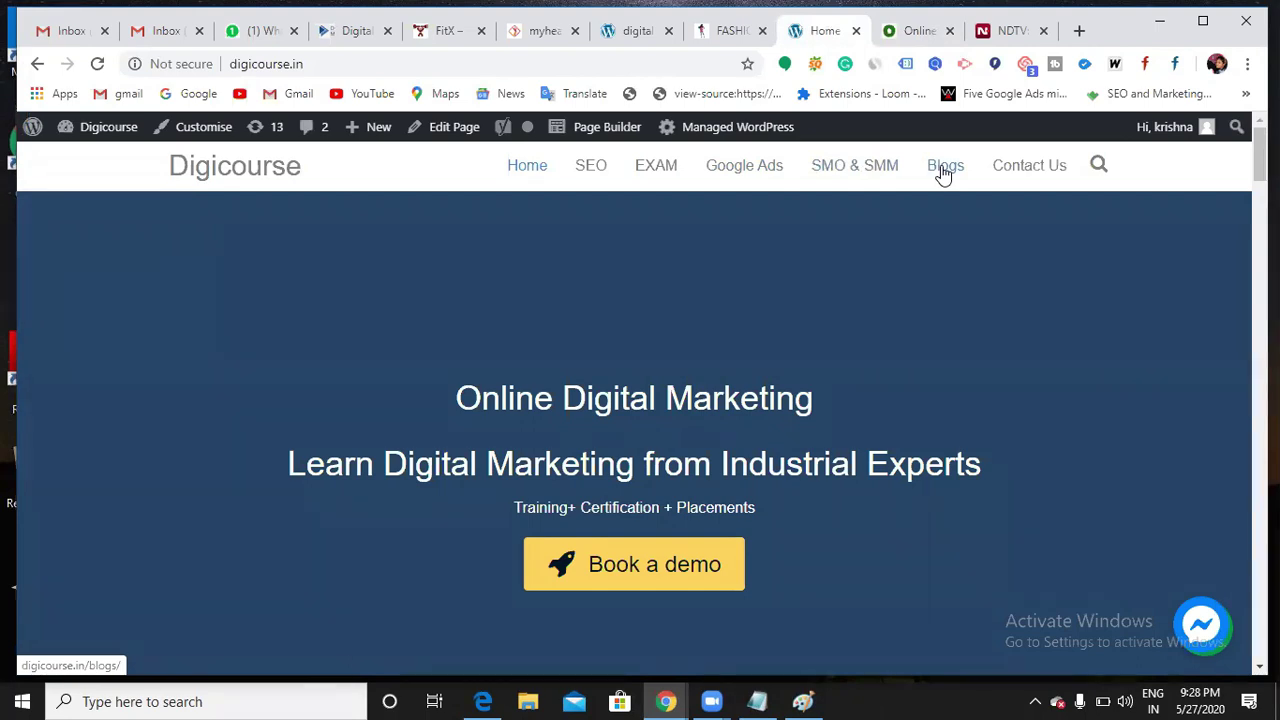
left_click(527, 167)
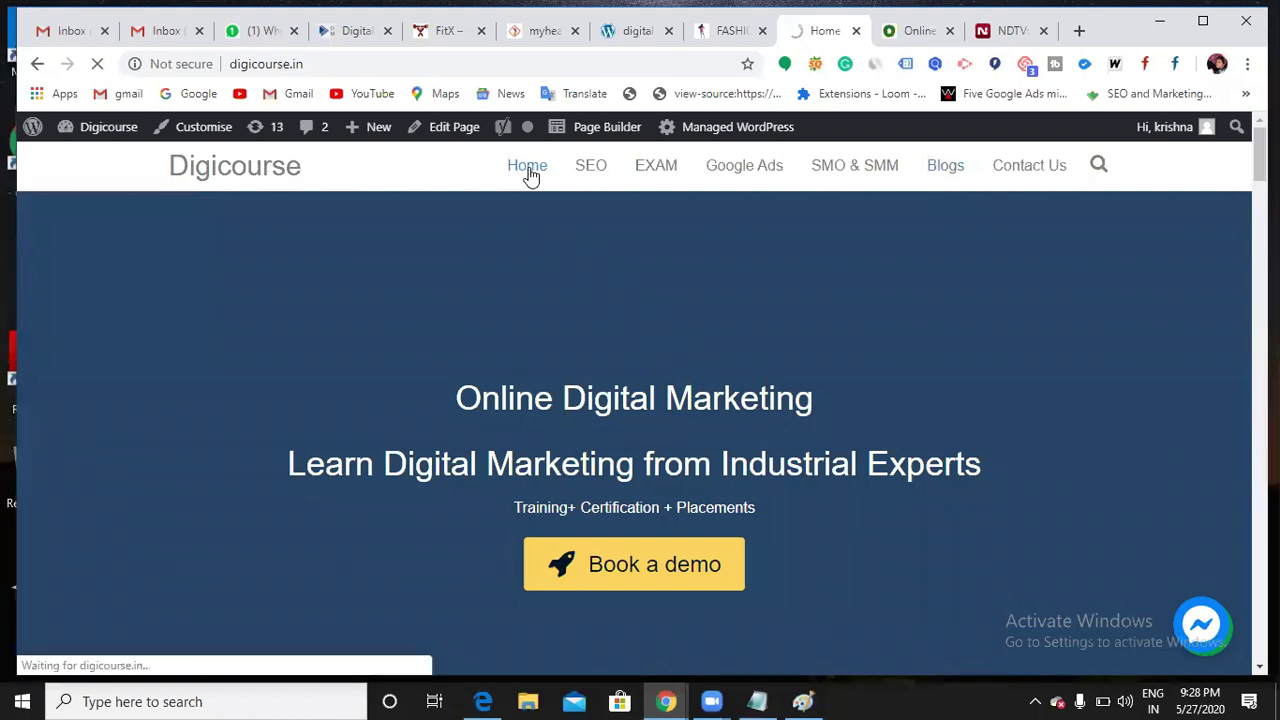
left_click_drag(312, 63, 234, 62)
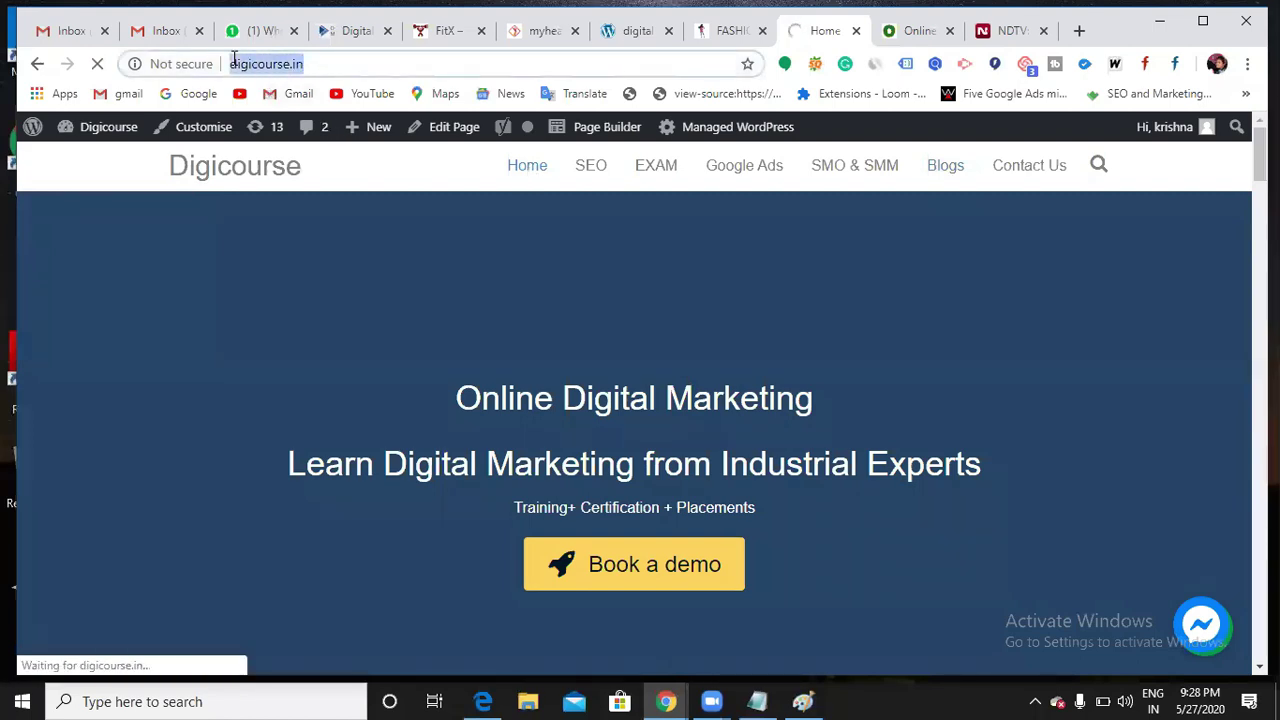
left_click(494, 68)
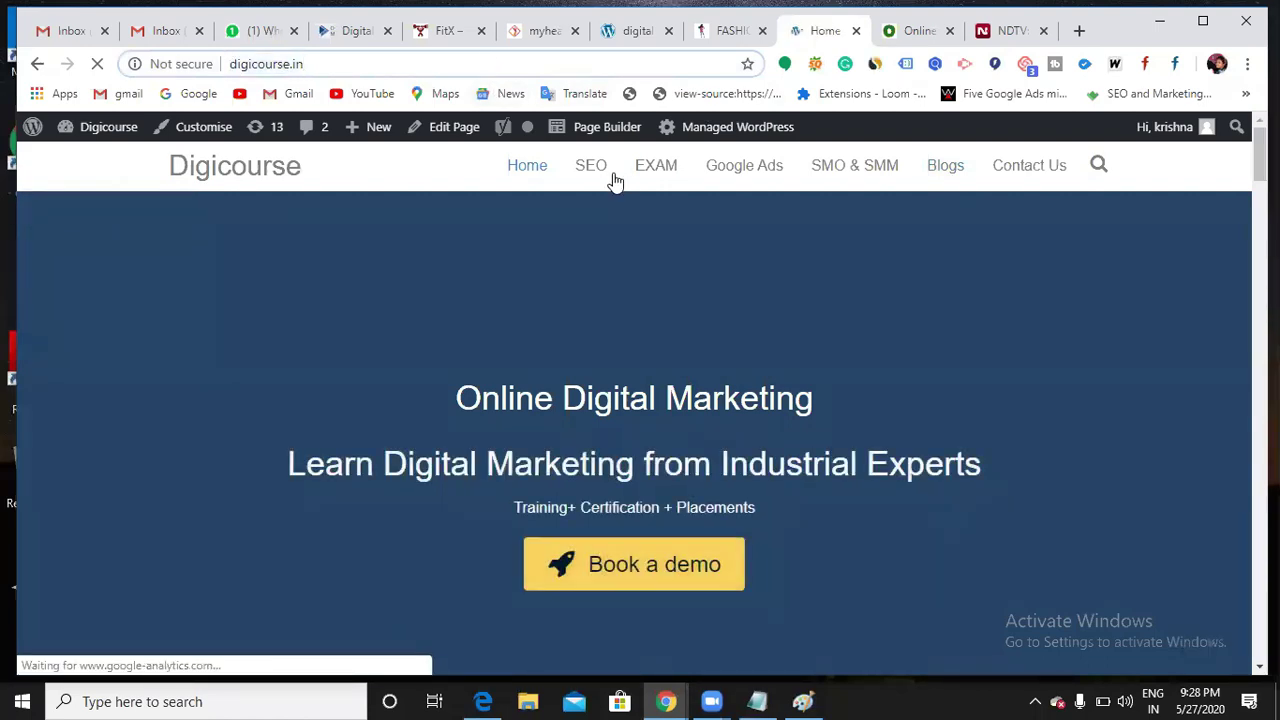
Open the Digicourse Blogs page and inspect its digicourse.in/blogs/ address
left_click(960, 174)
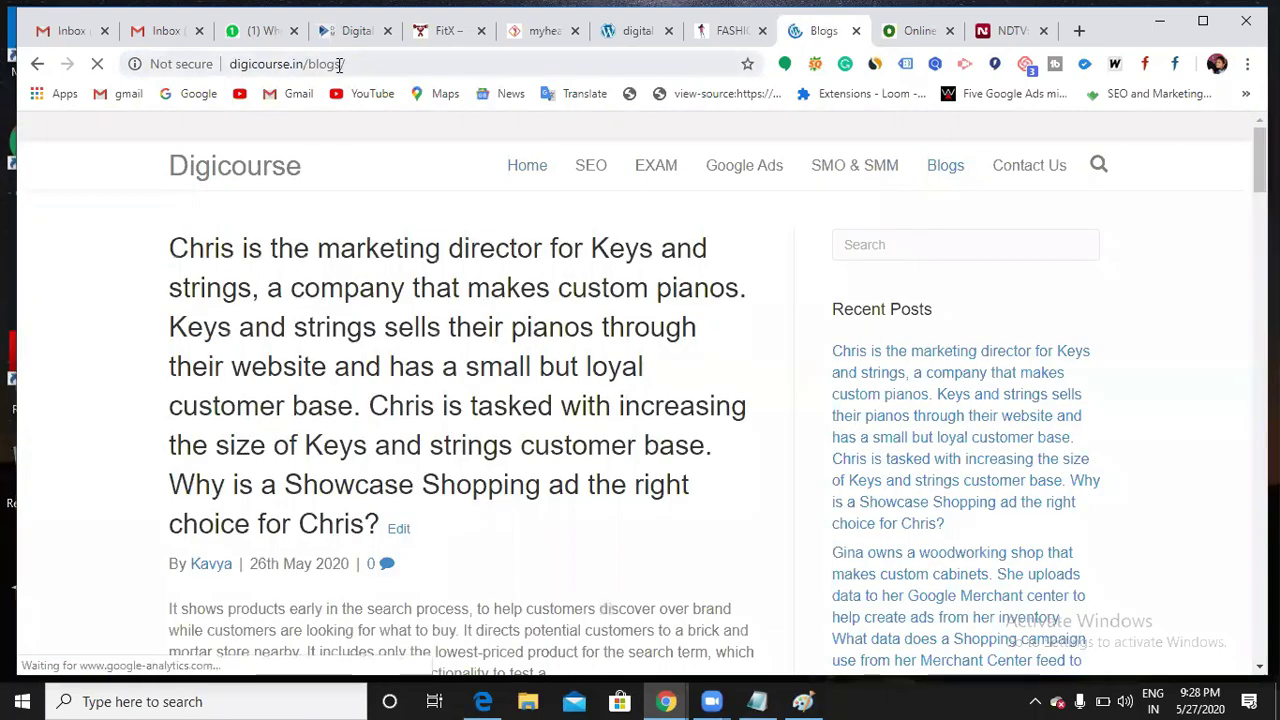
left_click(340, 64)
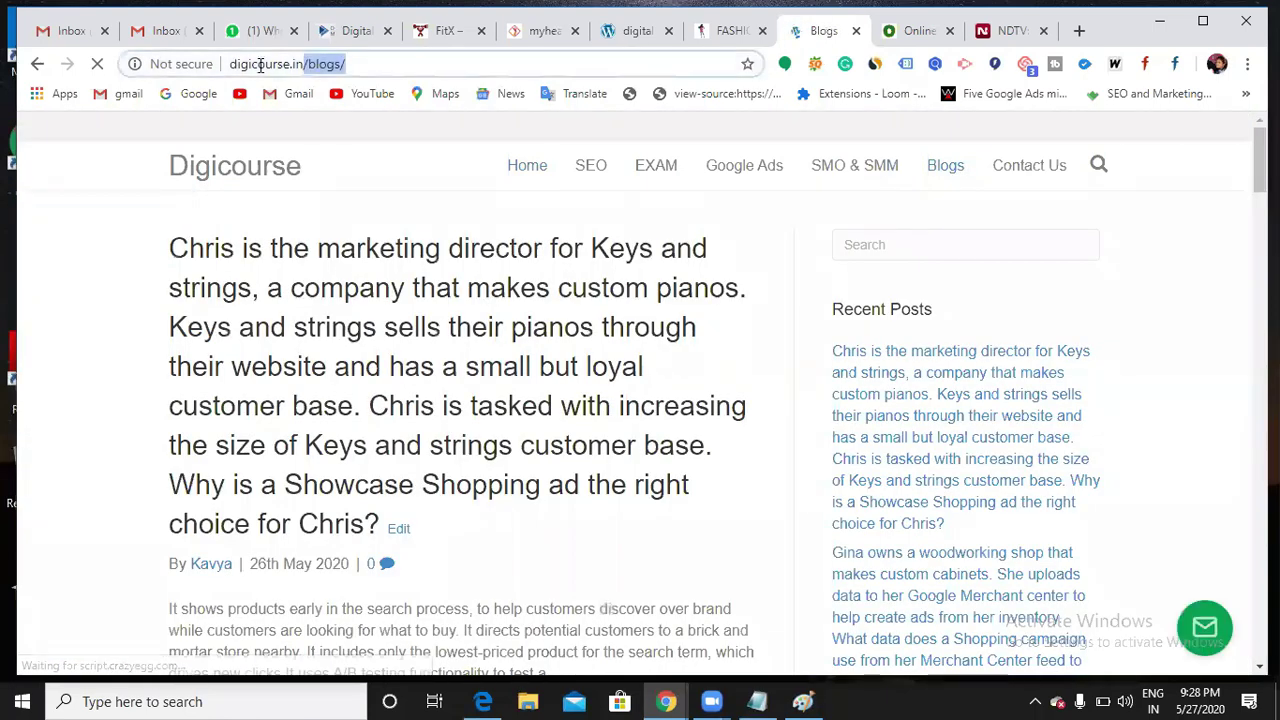
key("End")
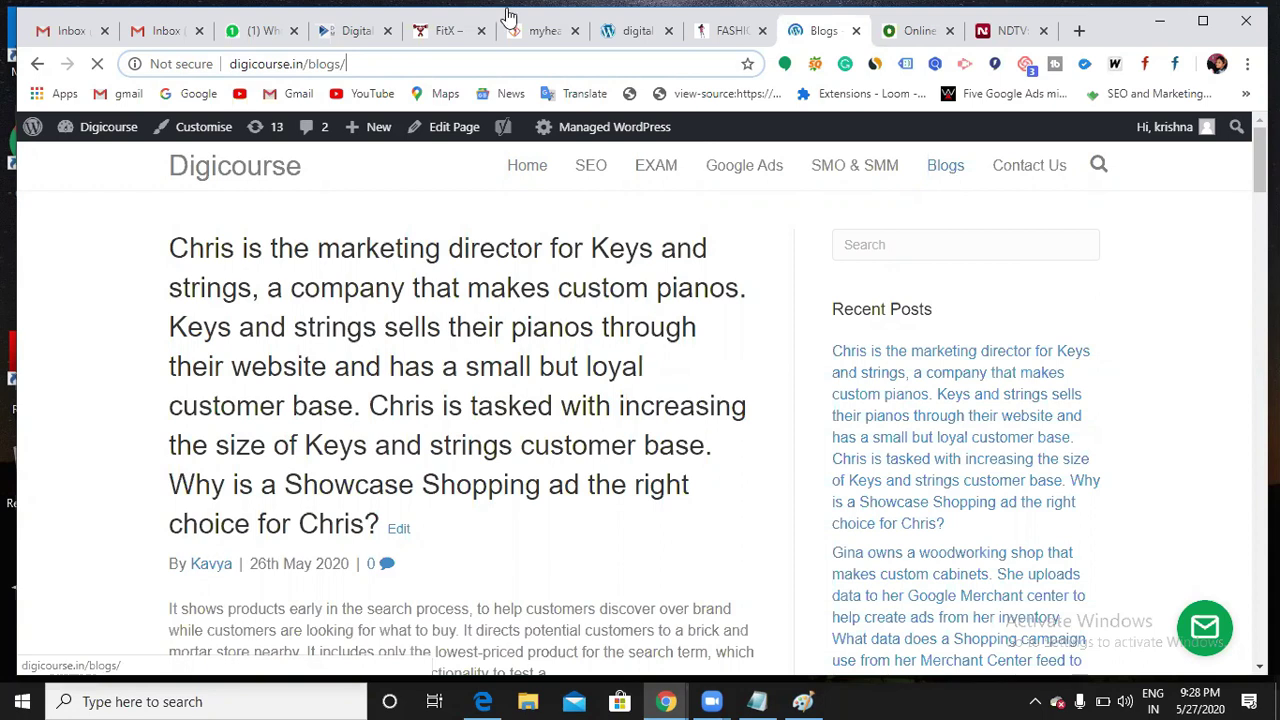
left_click(352, 43)
Open the Digital Marketing site's Home page, check its address, then return to Digicourse Blogs
scroll(381, 302, "up", 5)
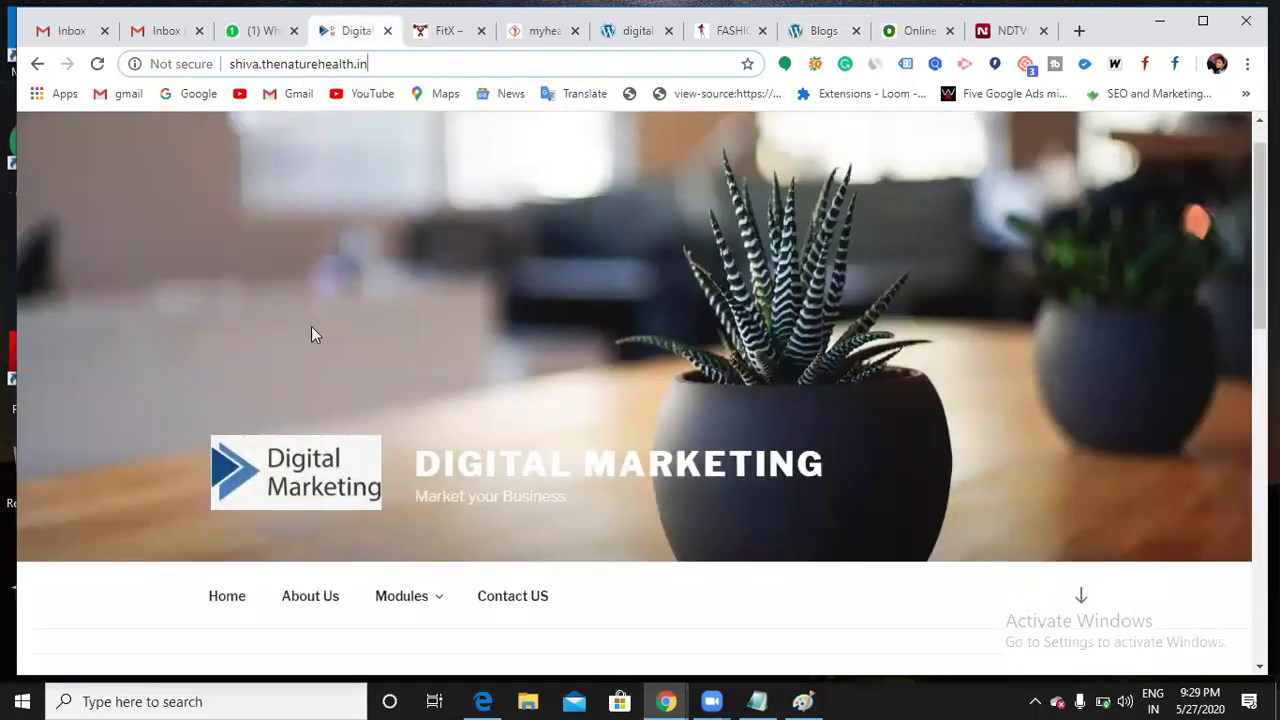
scroll(240, 294, "down", 3)
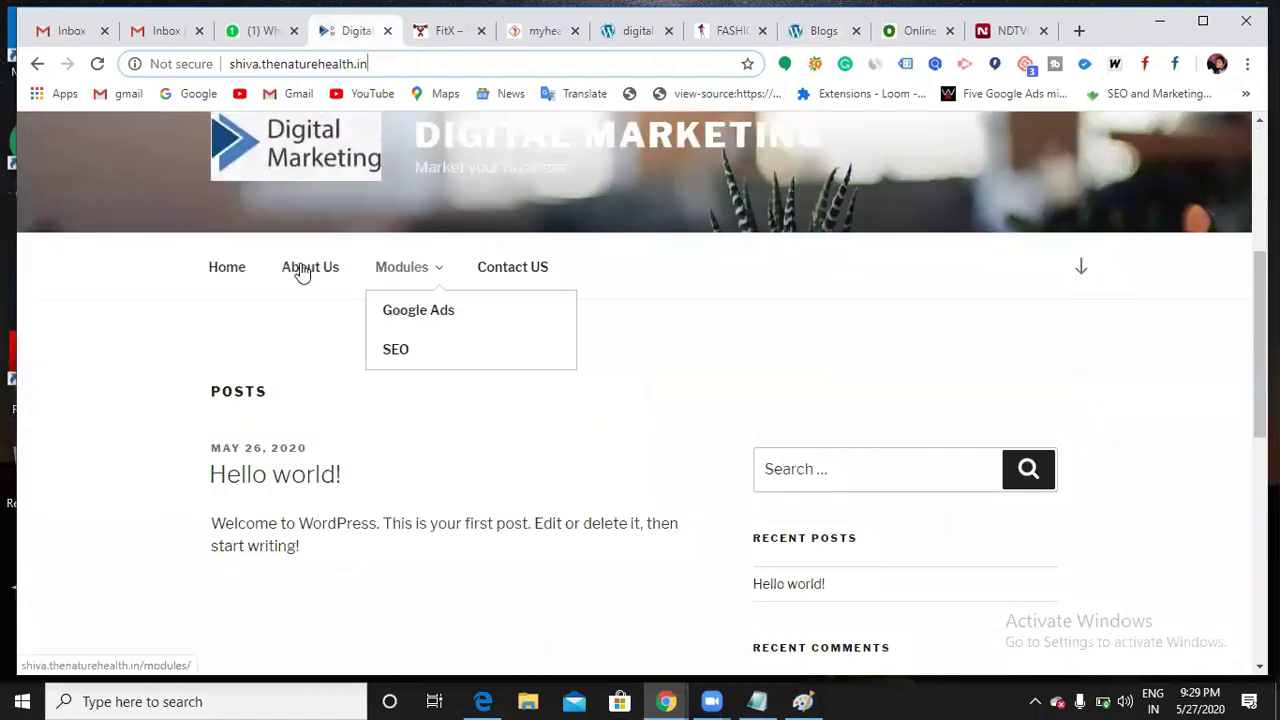
left_click(243, 279)
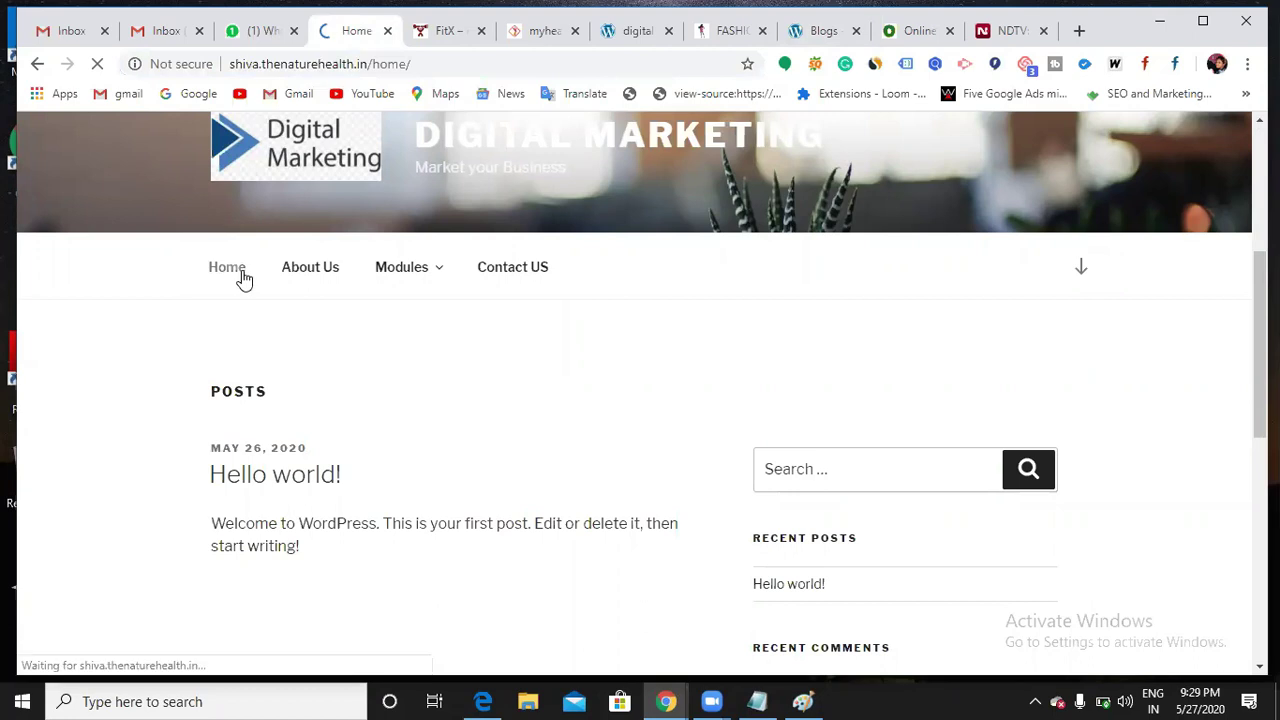
left_click_drag(440, 63, 242, 78)
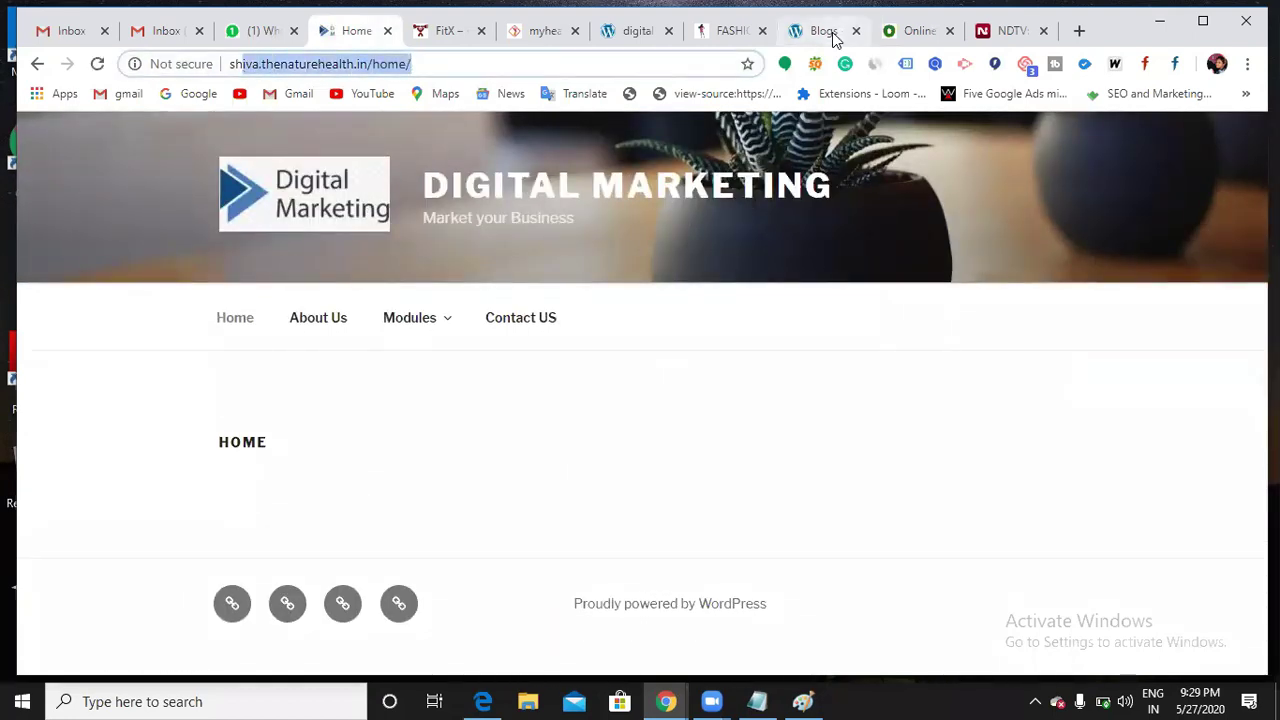
left_click(828, 31)
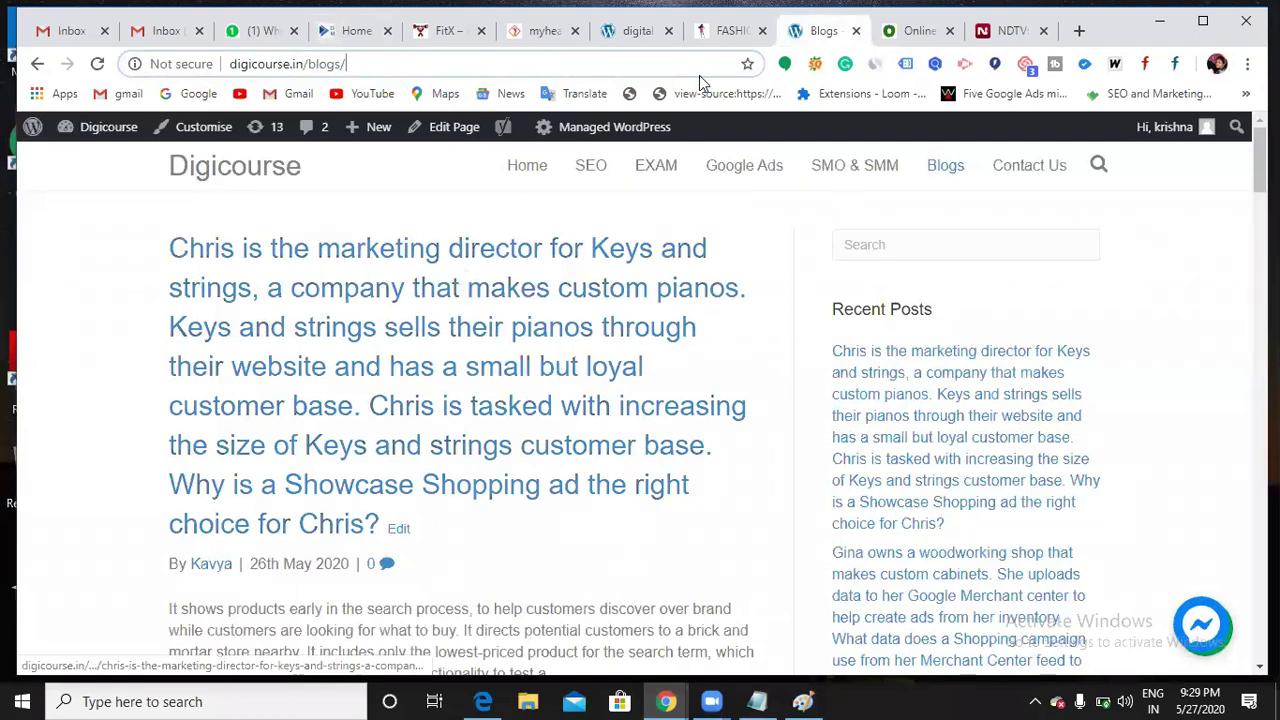
mouse_move(667, 124)
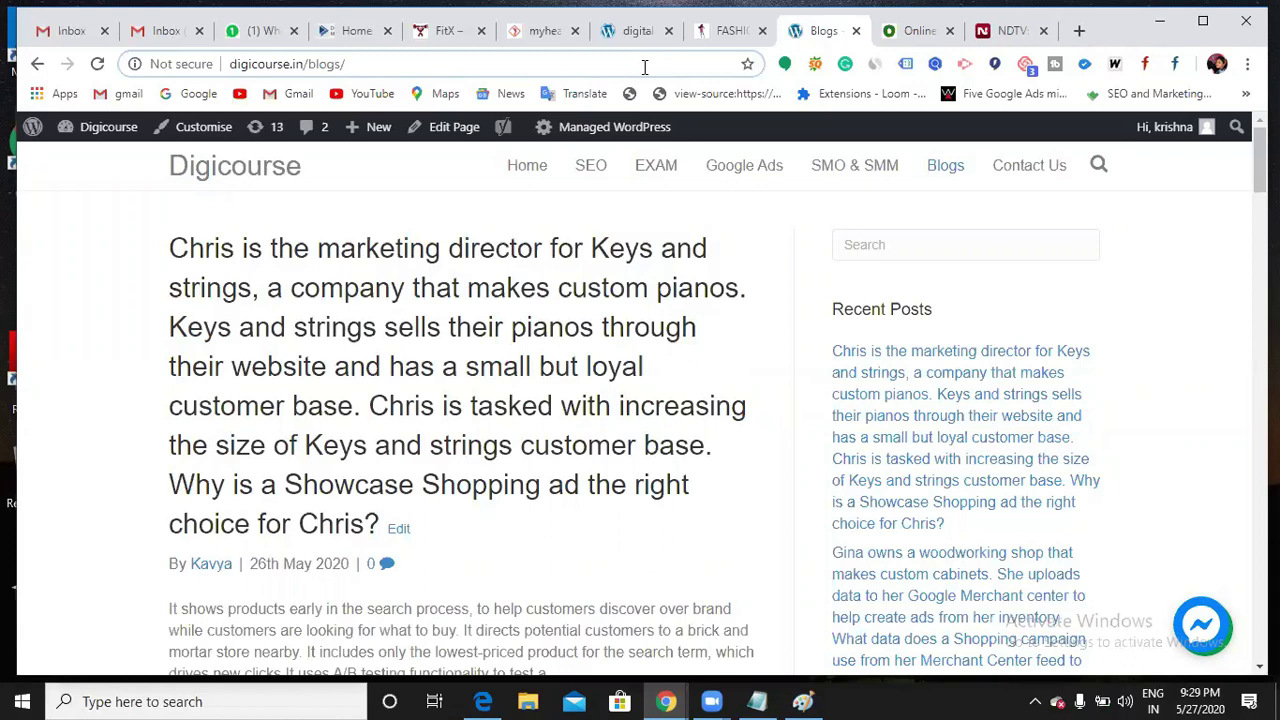
left_click(352, 33)
left_click(530, 64)
left_click_drag(481, 69, 252, 68)
left_click(413, 75)
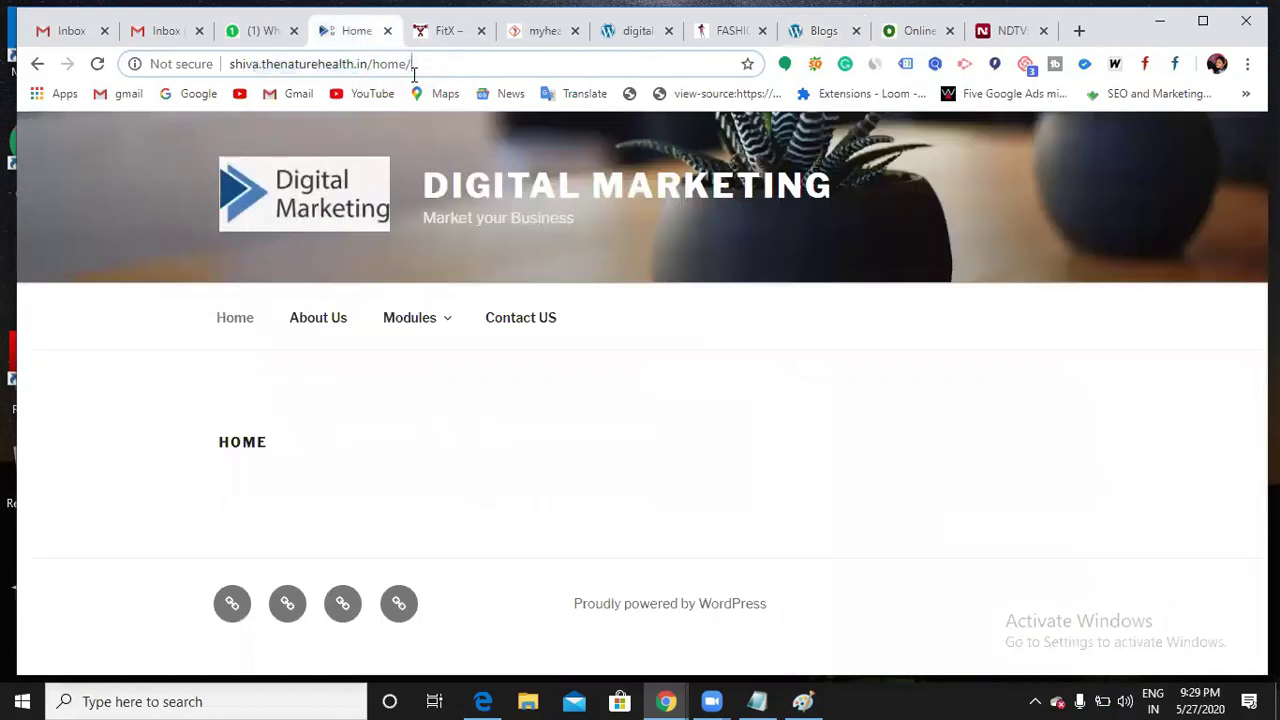
left_click(635, 36)
left_click(805, 34)
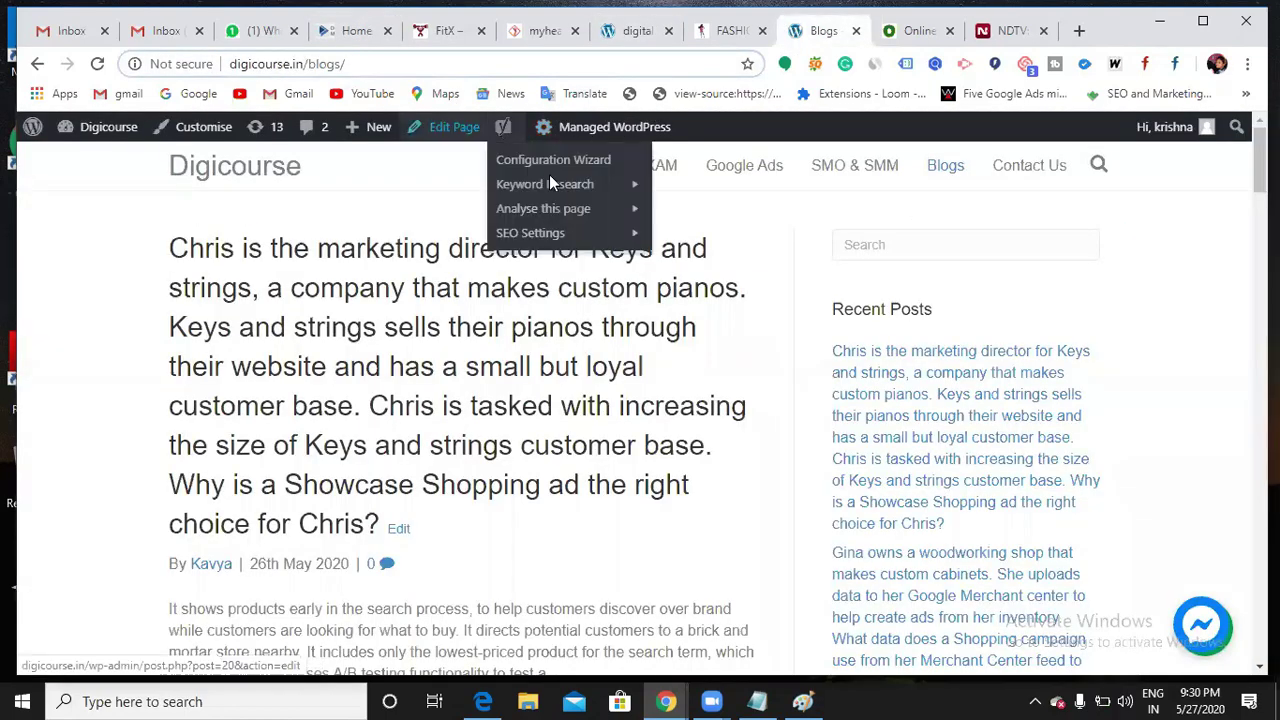
left_click(528, 170)
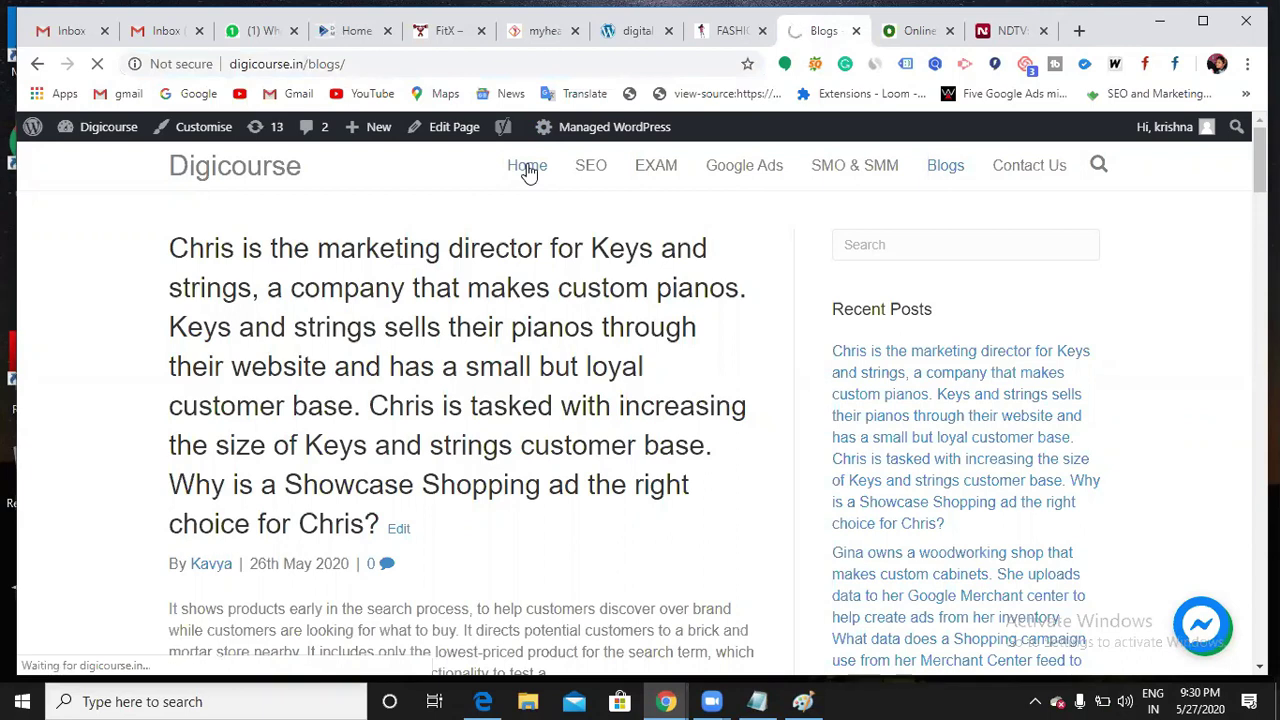
left_click(243, 62)
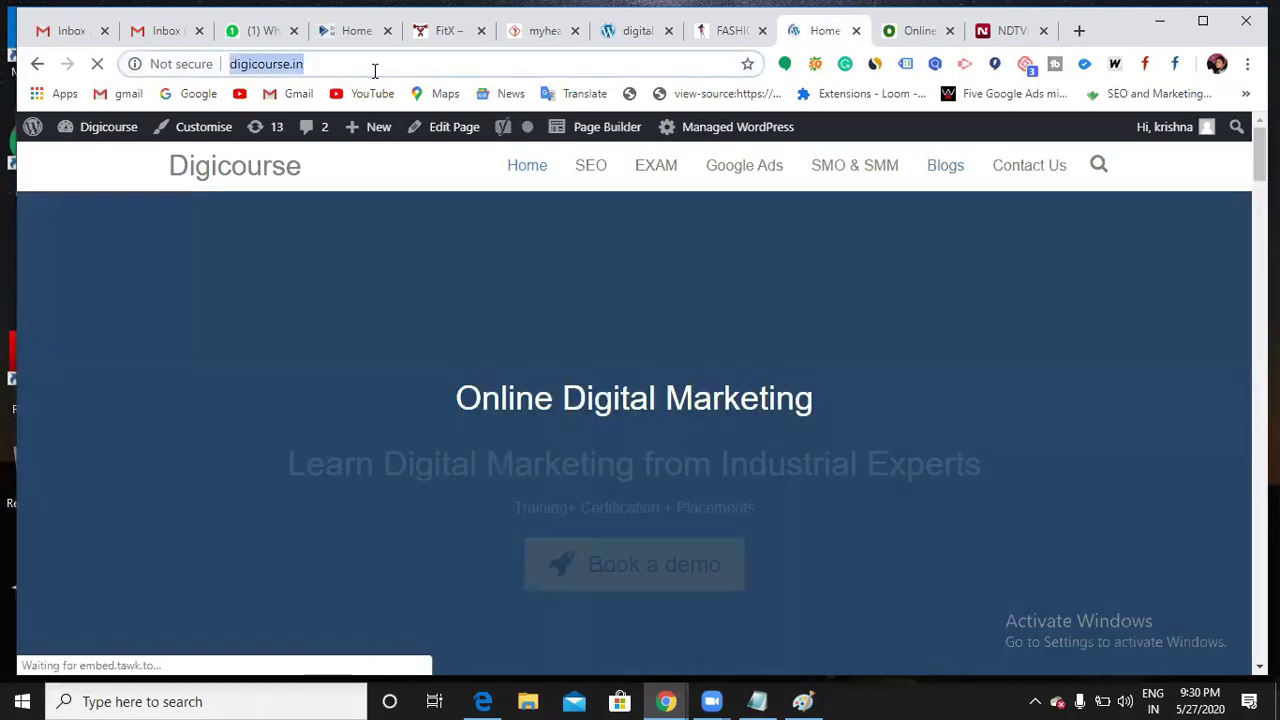
left_click(374, 68)
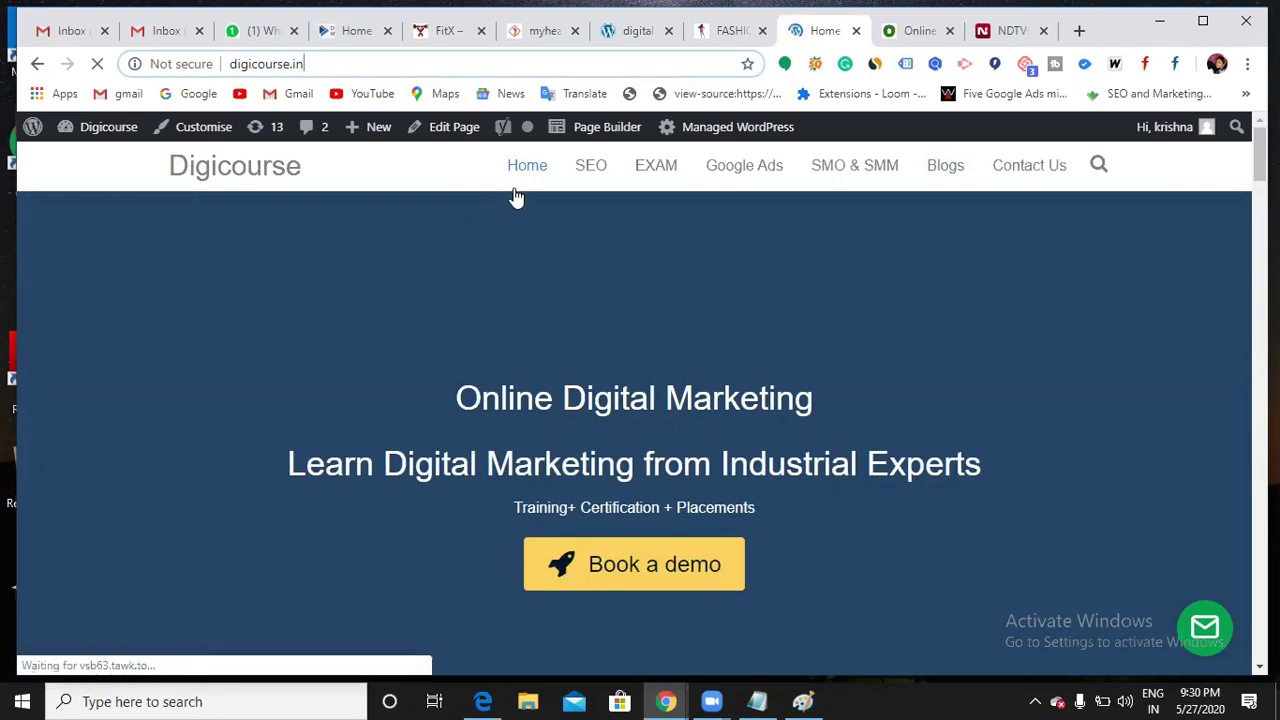
scroll(523, 234, "down", 1)
scroll(570, 365, "down", 5)
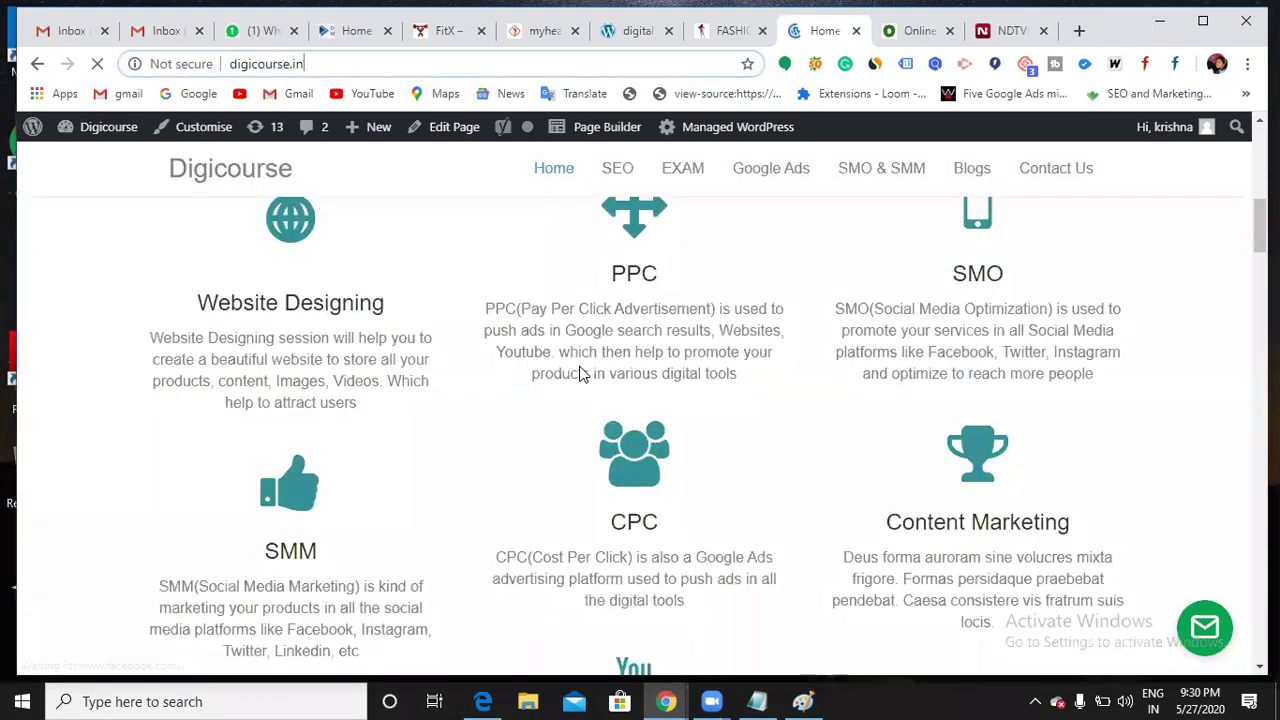
scroll(578, 367, "up", 6)
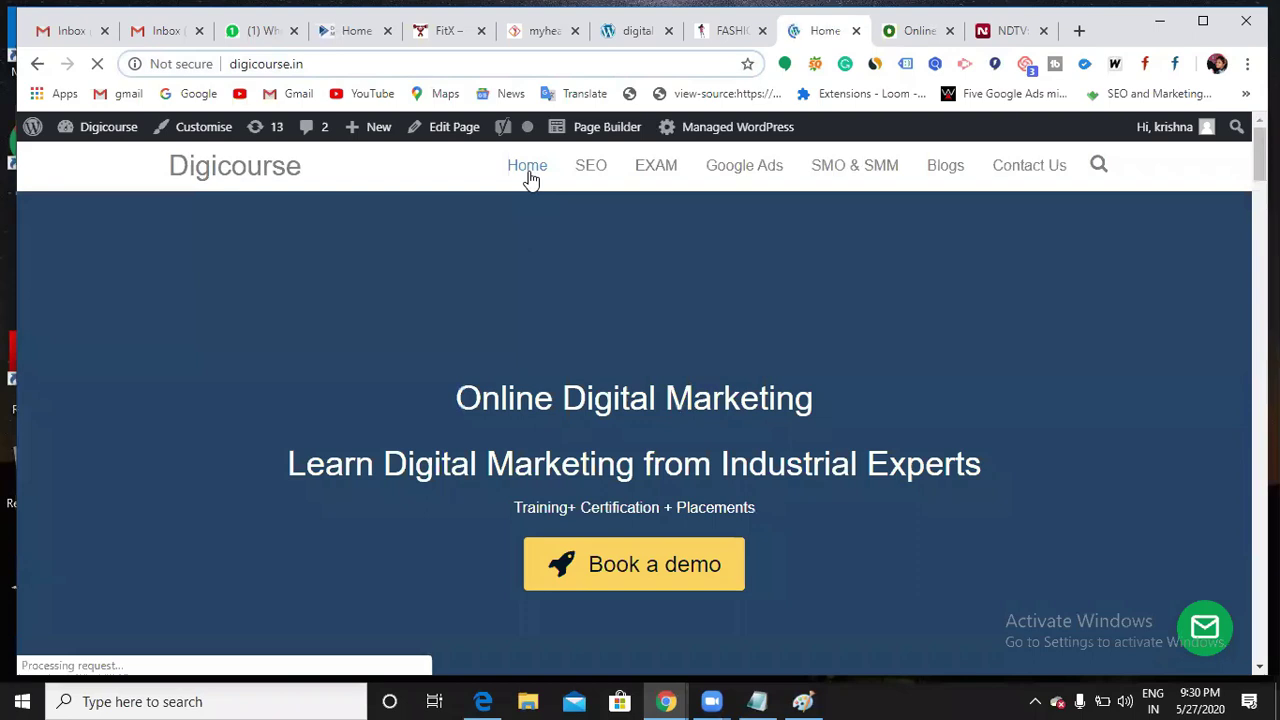
Reload the ODMT home page at odmt.in and scroll through it and back up
left_click(900, 45)
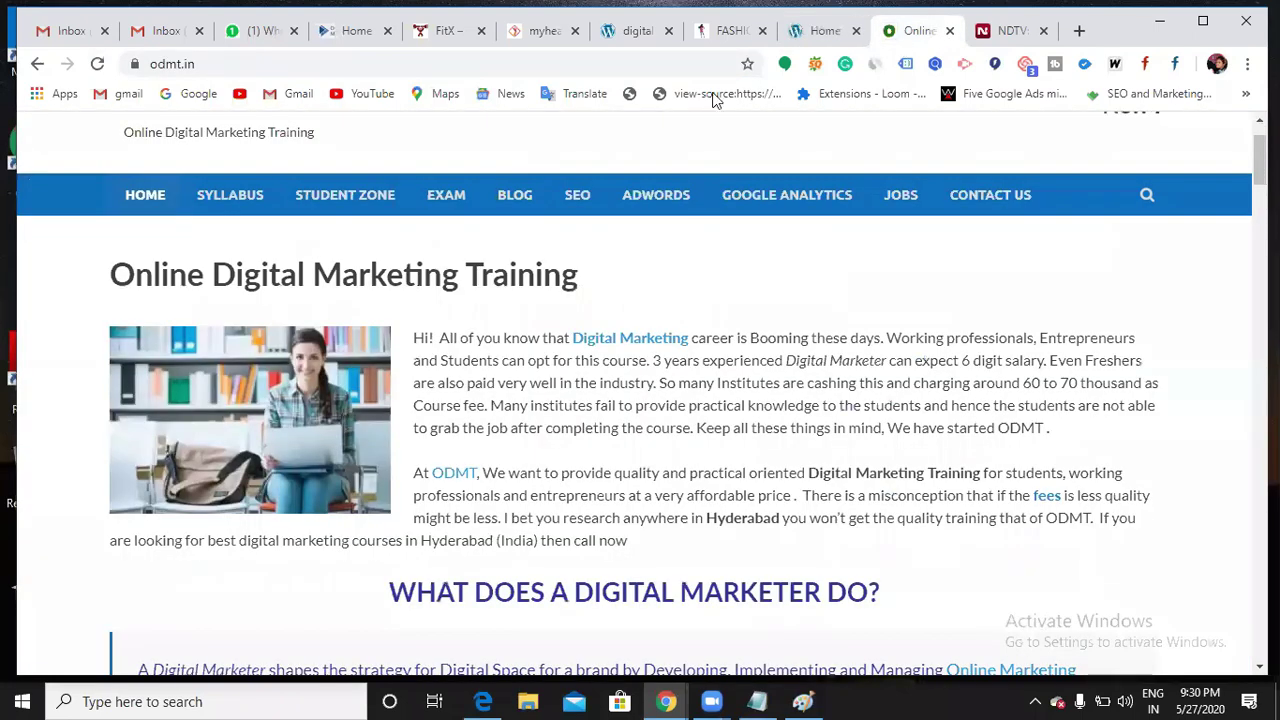
left_click(147, 205)
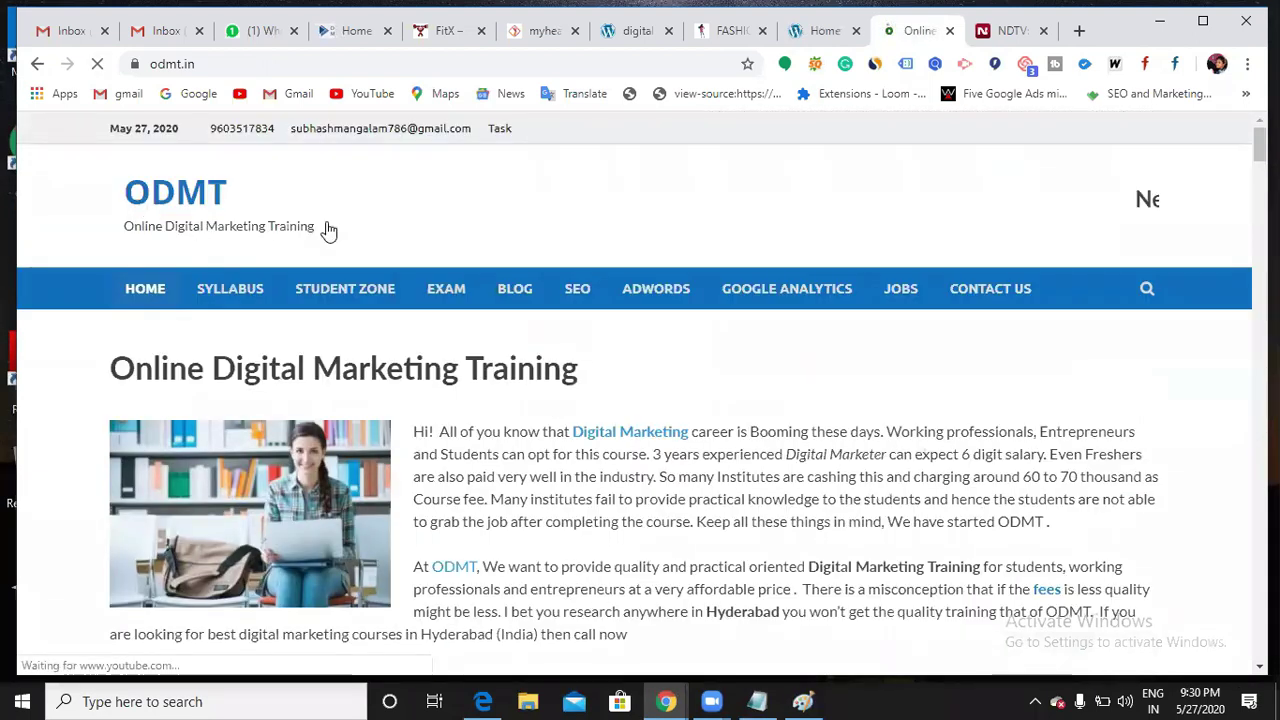
scroll(550, 335, "down", 5)
scroll(547, 352, "down", 10)
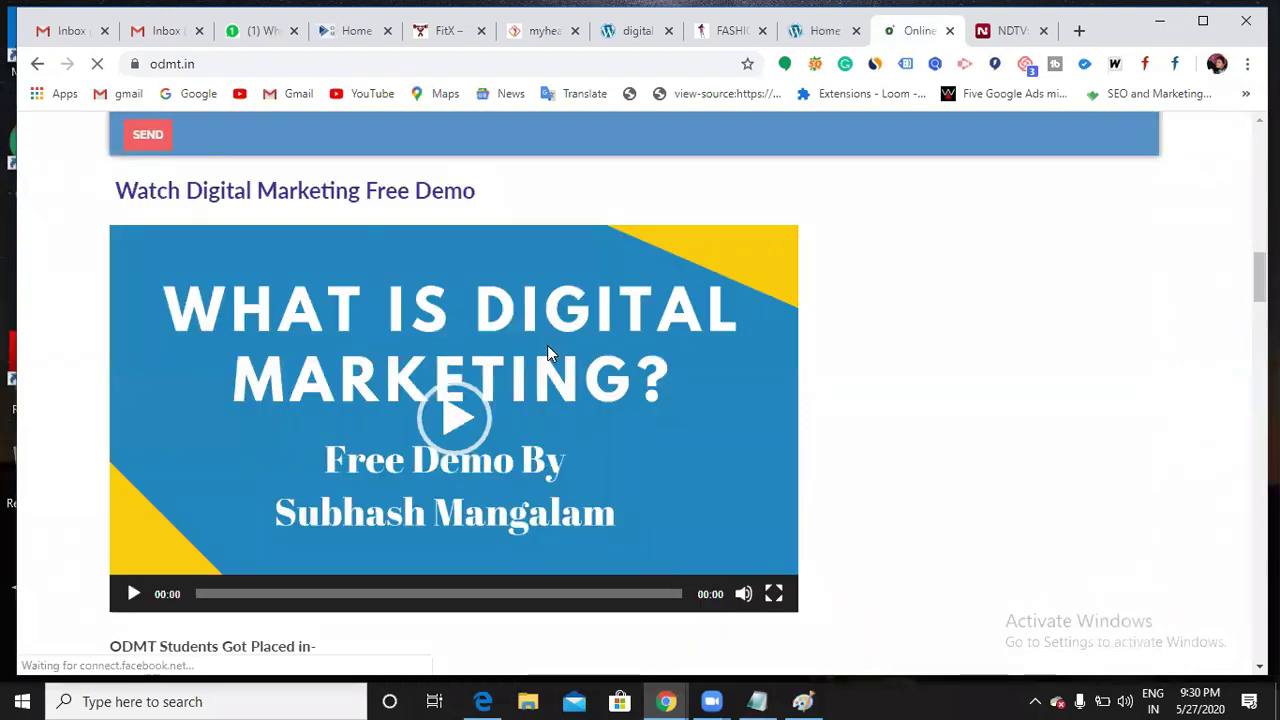
scroll(547, 352, "down", 6)
scroll(547, 352, "down", 4)
scroll(547, 352, "up", 20)
scroll(547, 352, "up", 2)
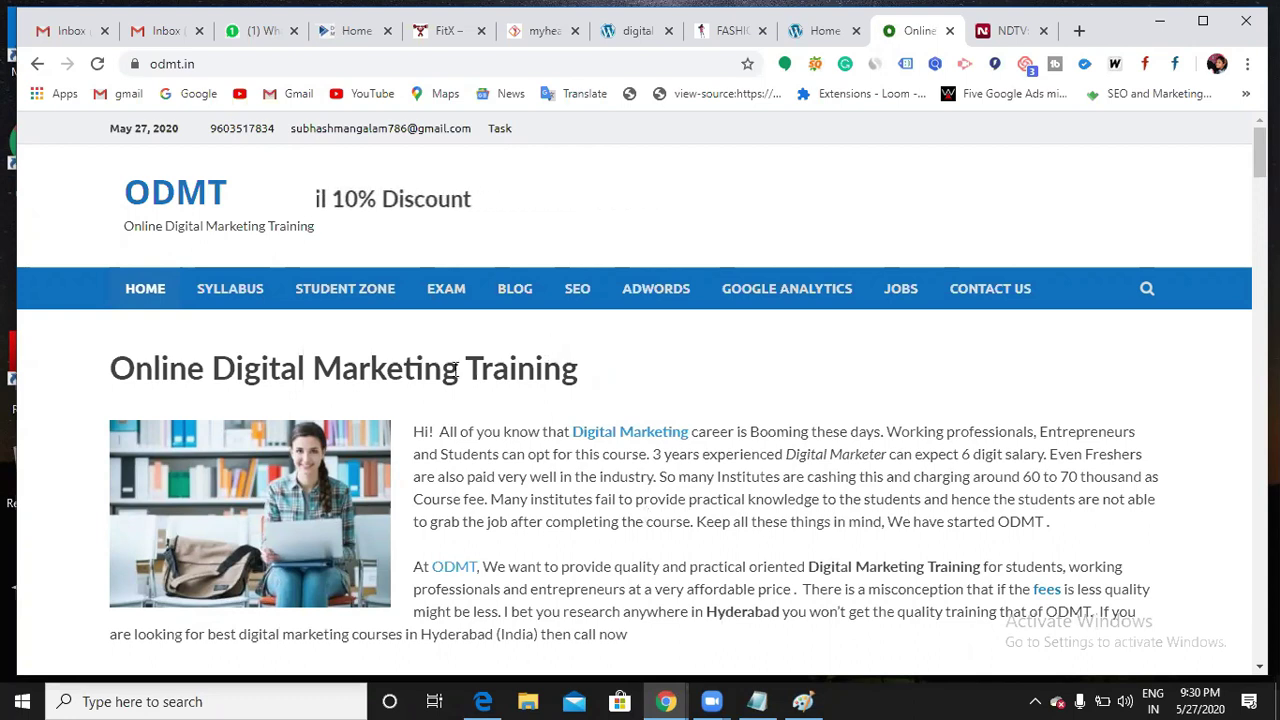
Add a 'Dynamic' line followed by 'Posts.date' below the earlier notes in Notepad
key("alt+Tab")
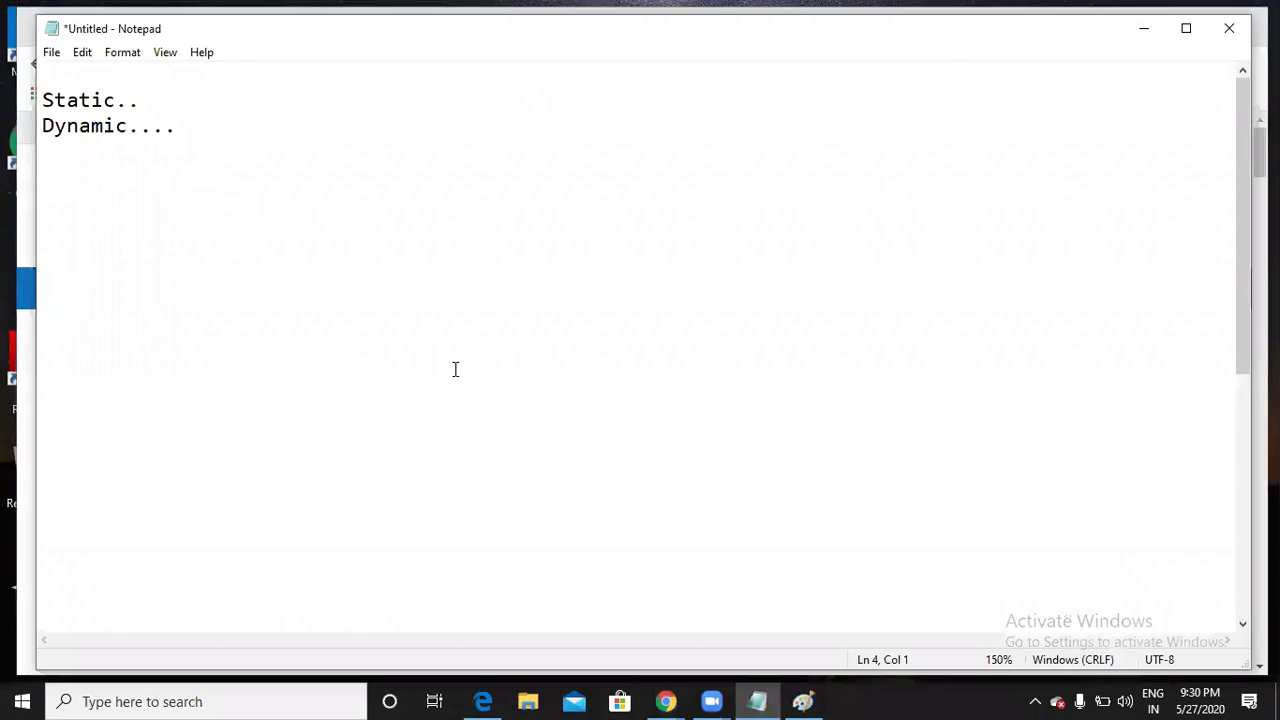
key("Return")
type("Dynamic")
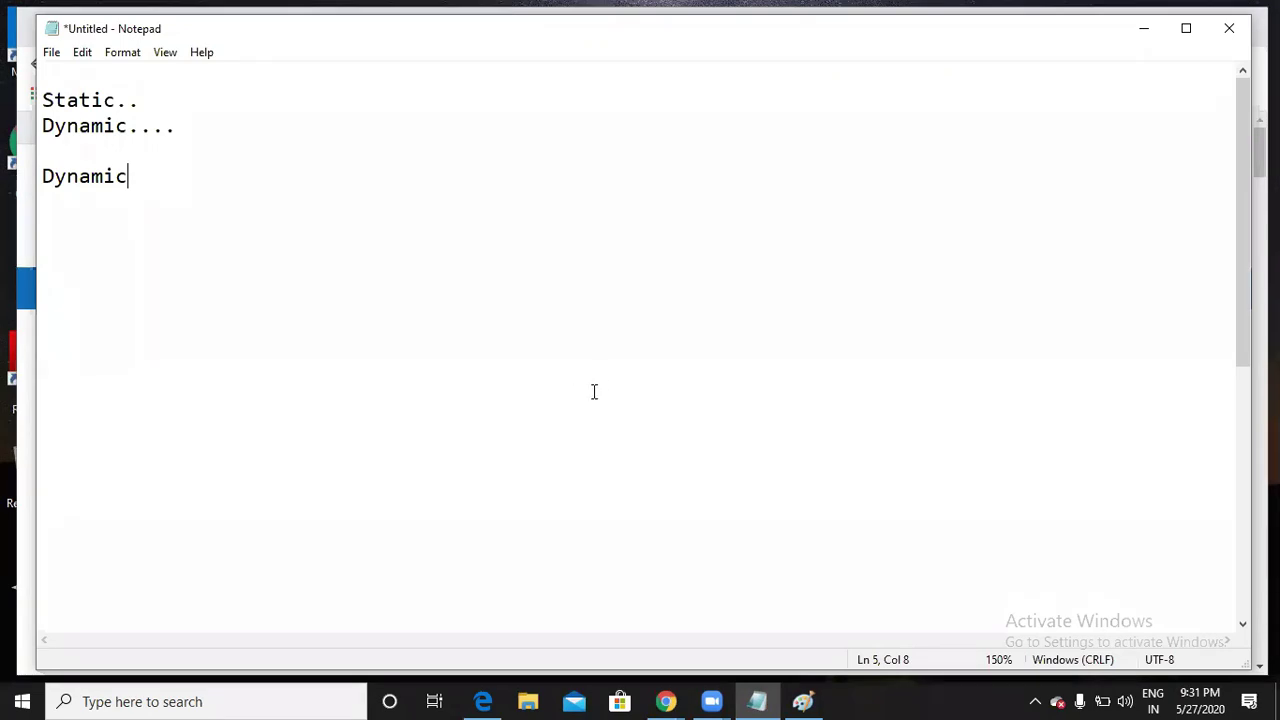
key("Return")
type("Posts.")
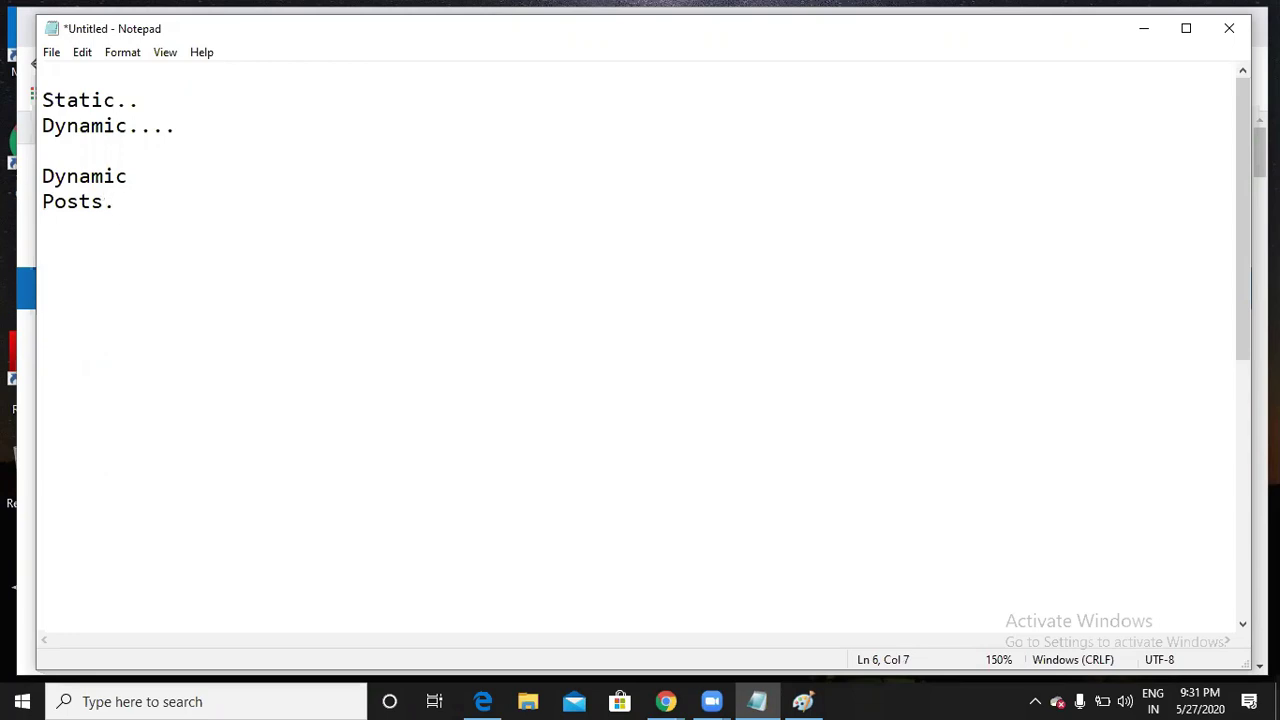
type("date")
Load the site's front page by removing '/home/' from the Home page address
key("alt+Tab")
left_click(354, 40)
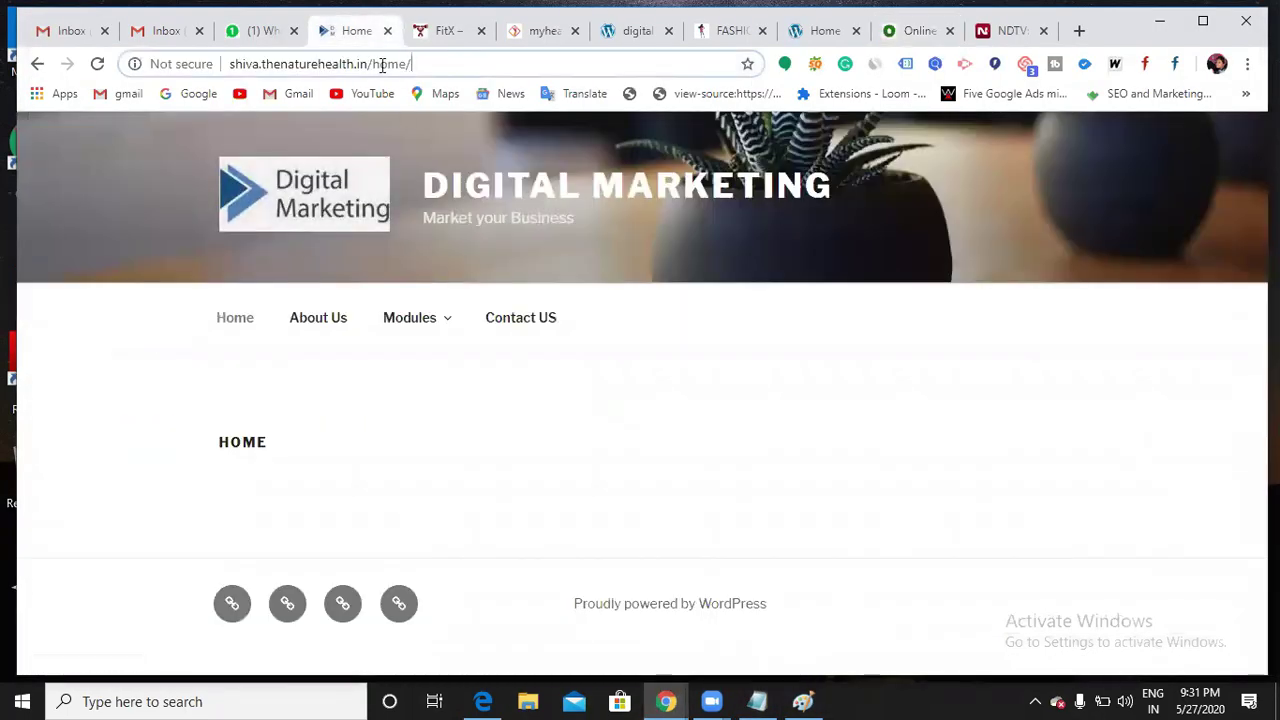
left_click_drag(367, 63, 432, 63)
key("BackSpace")
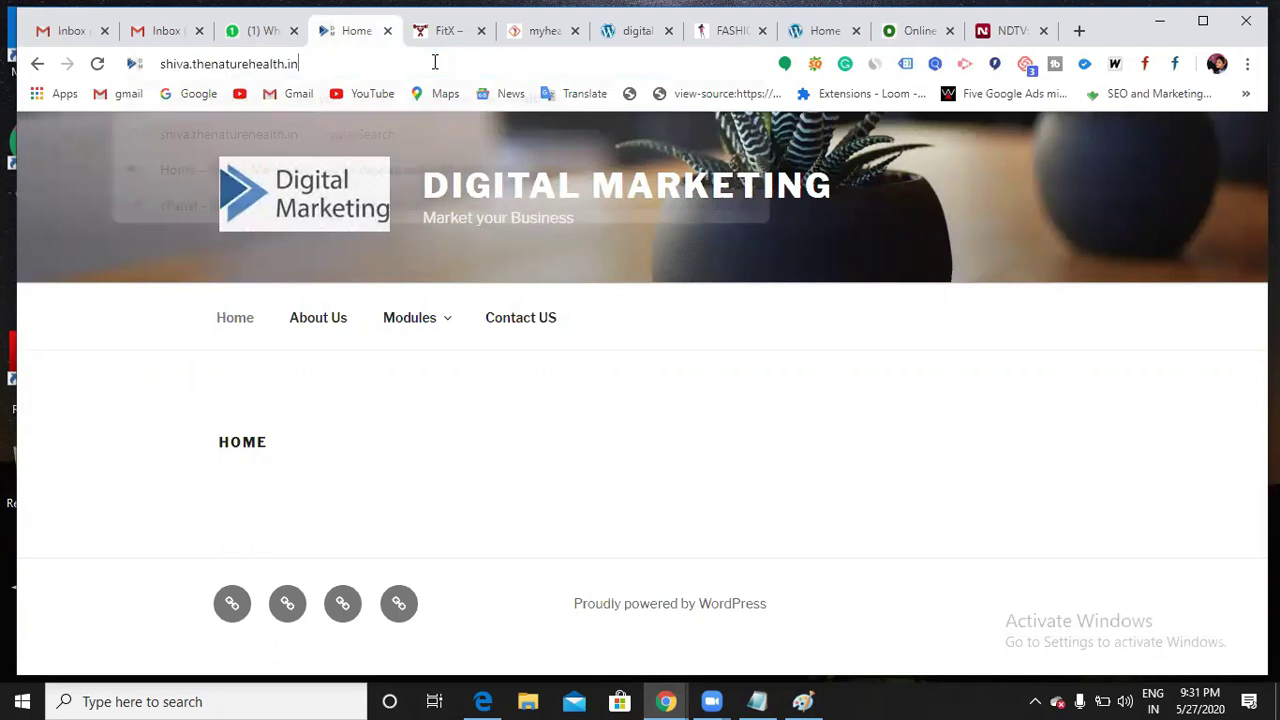
key("Return")
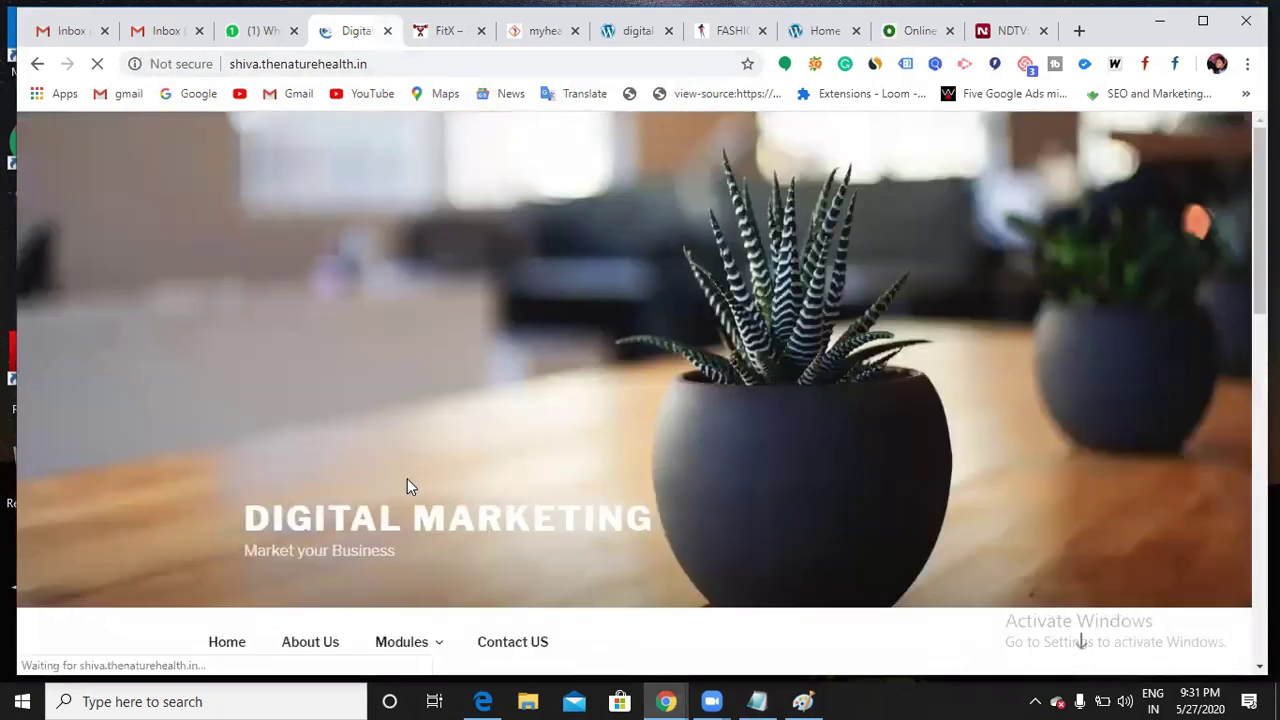
Look over the Posts section, highlighting the POSTS heading and the Hello world! post date
scroll(254, 317, "down", 8)
scroll(329, 390, "up", 2)
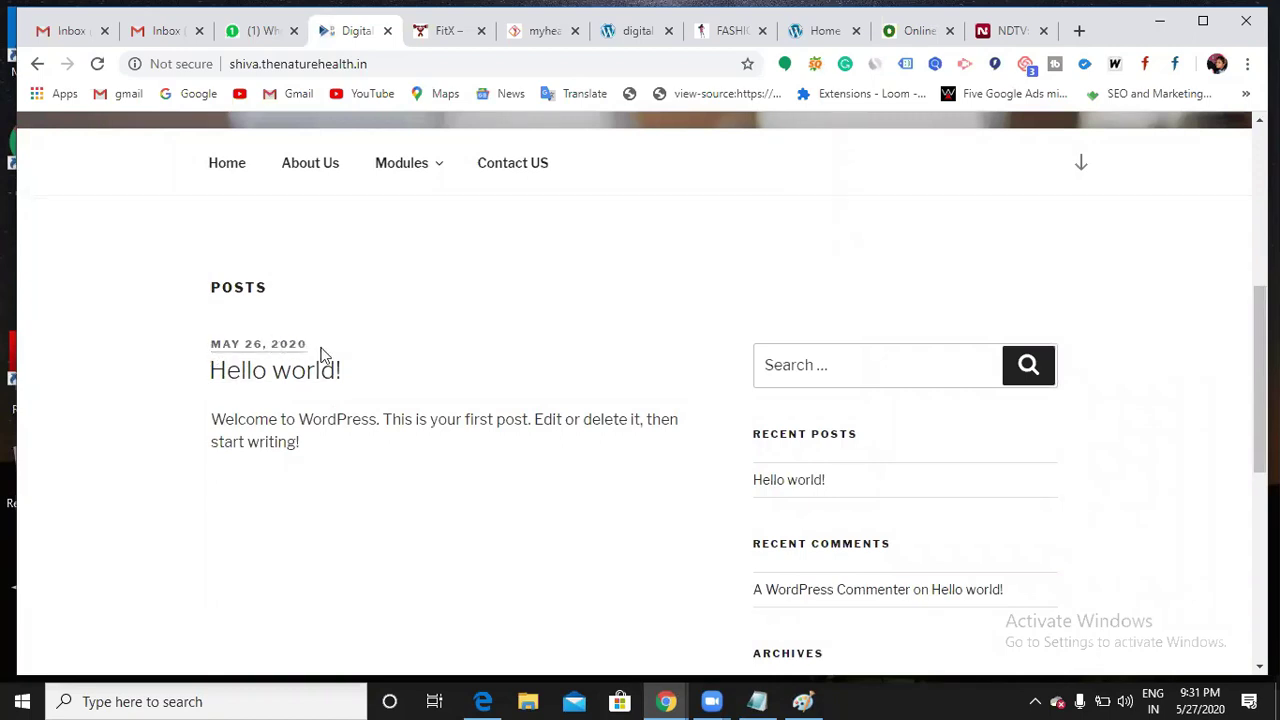
left_click_drag(205, 276, 426, 357)
left_click(432, 359)
Add 'Pages', 'Posts' and 'Categories' lines after a blank line in the notes
left_click(757, 701)
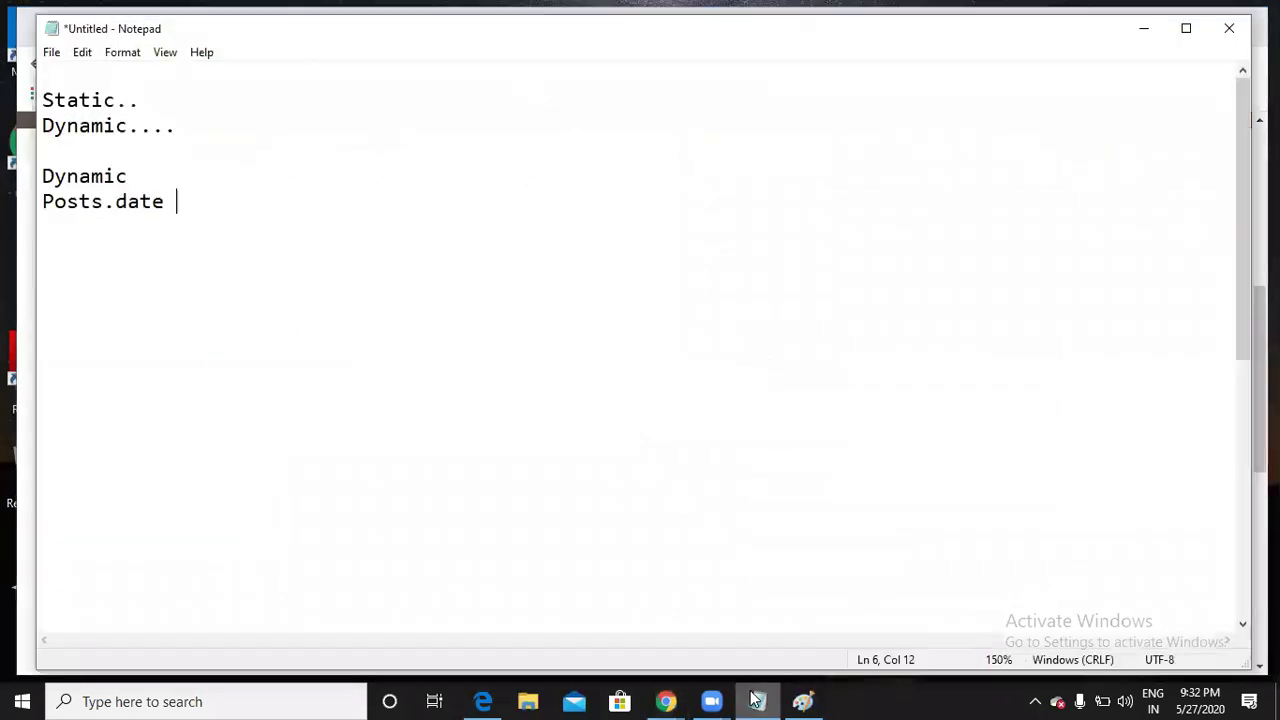
key("Return")
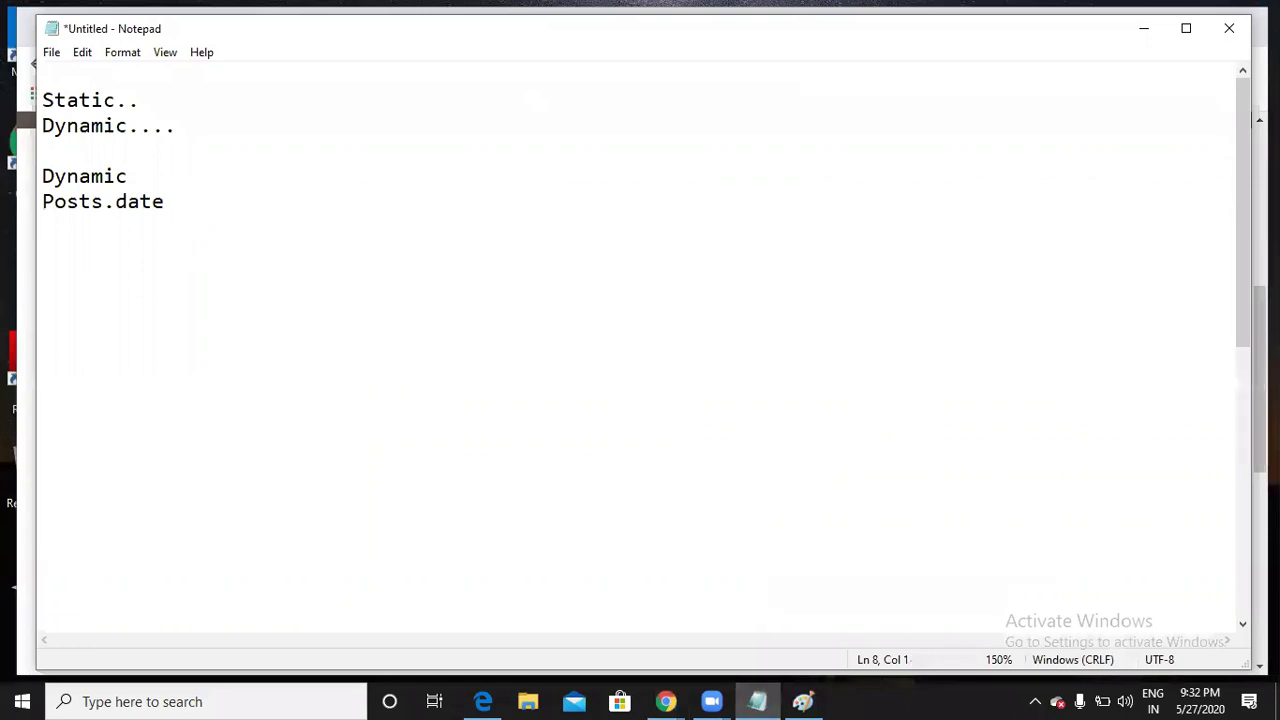
key("Return")
type("Pages")
key("Return")
type("Posts")
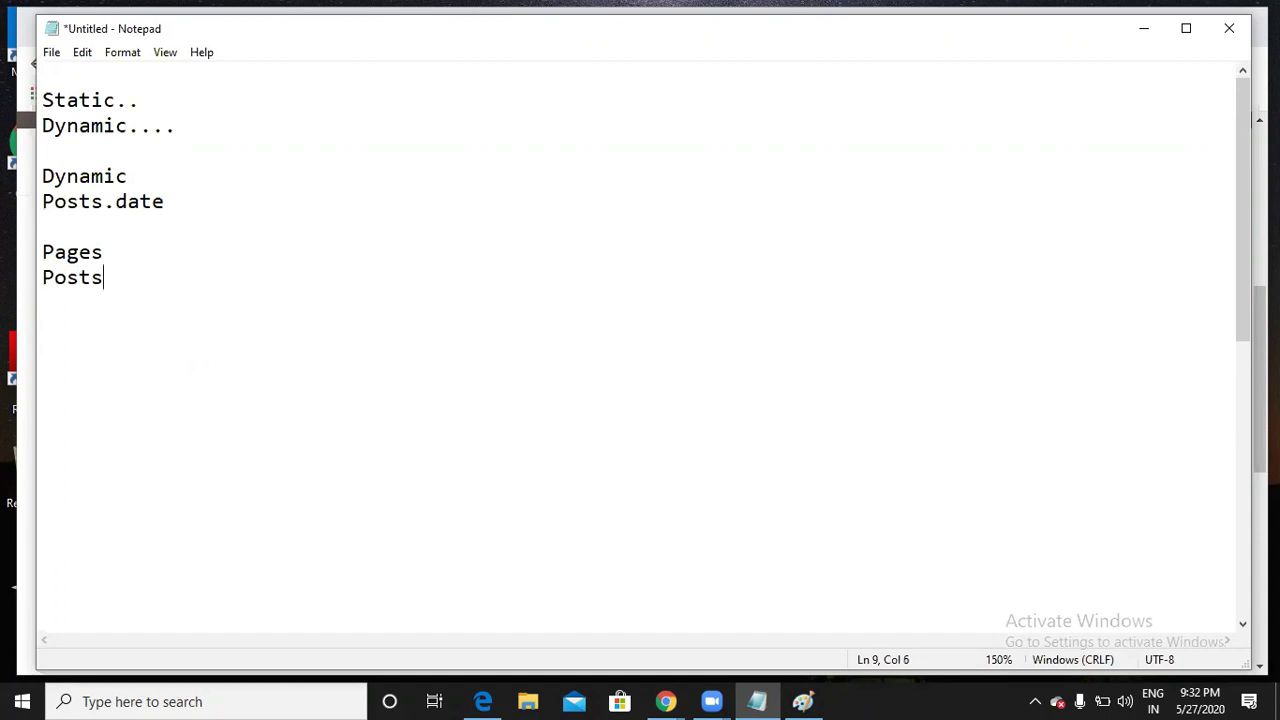
key("Return")
type("Categories")
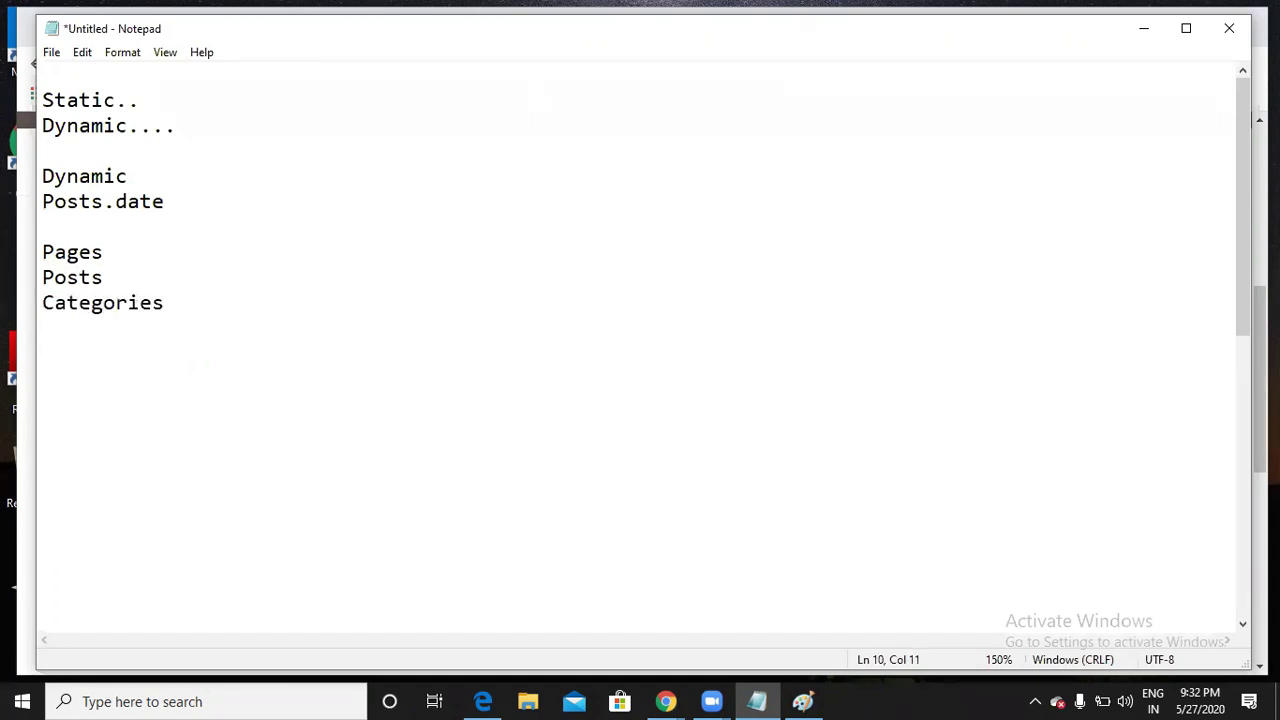
key("Return")
Append '...Constant content' to the Pages line and '....Blogs' to the Posts line
left_click(121, 262)
type("...Con")
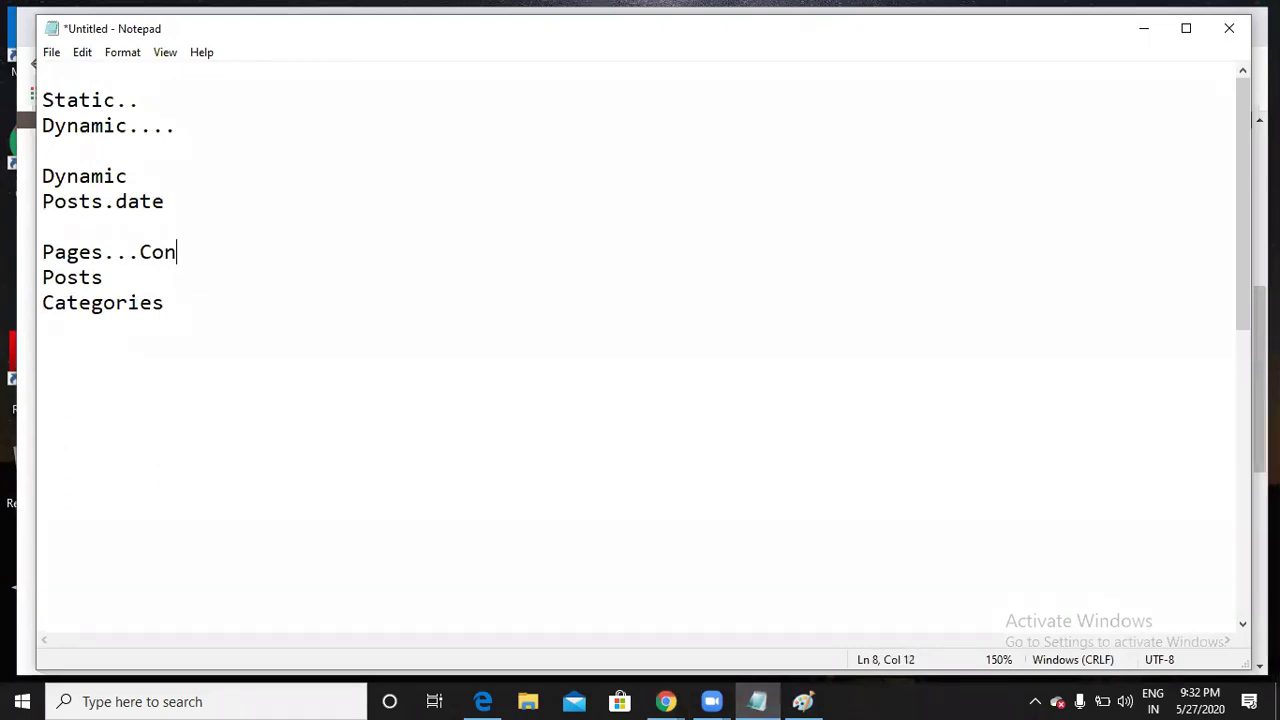
type("stant content")
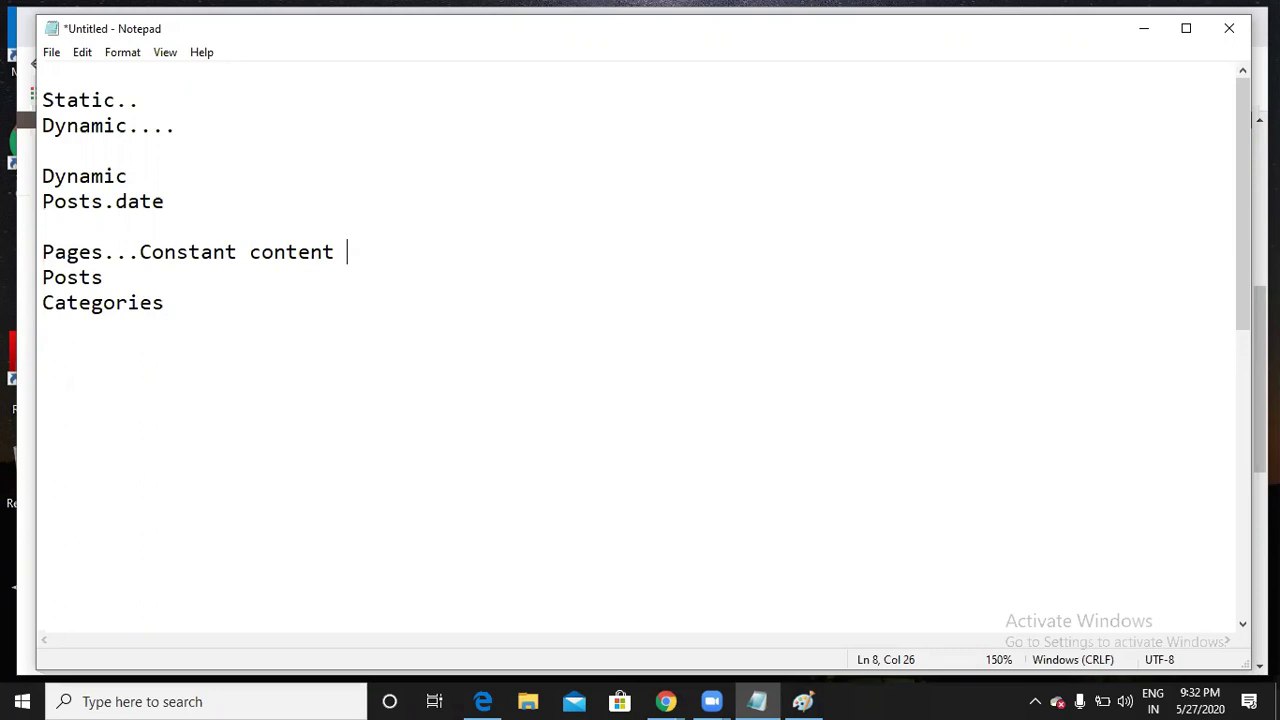
left_click(114, 275)
type("....Blogs")
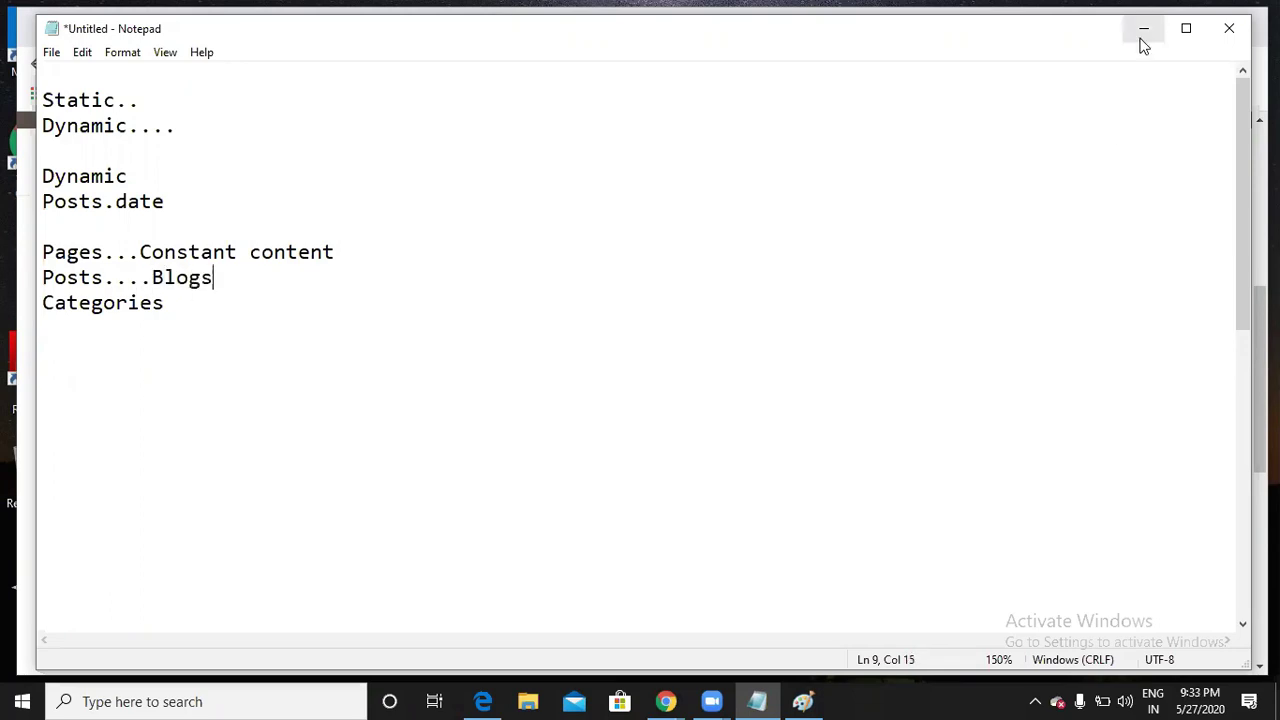
key("alt+Tab")
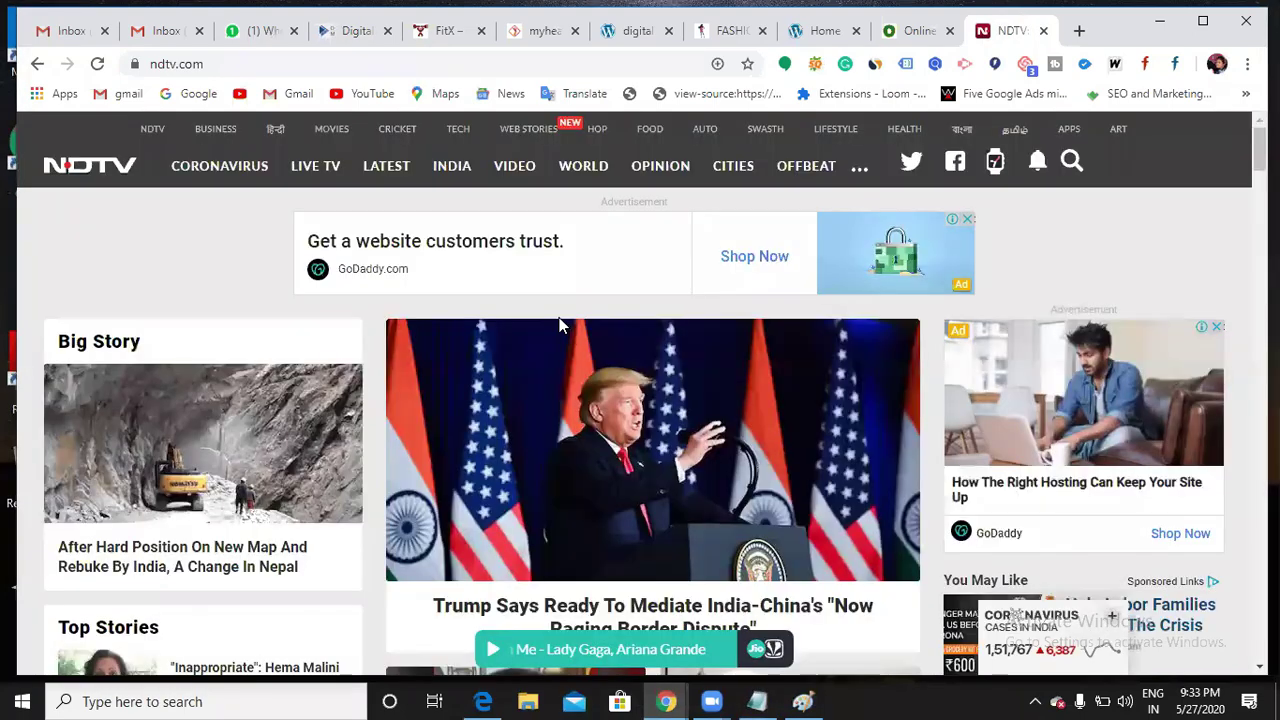
Scroll down through the stories on the NDTV homepage
scroll(683, 302, "down", 1)
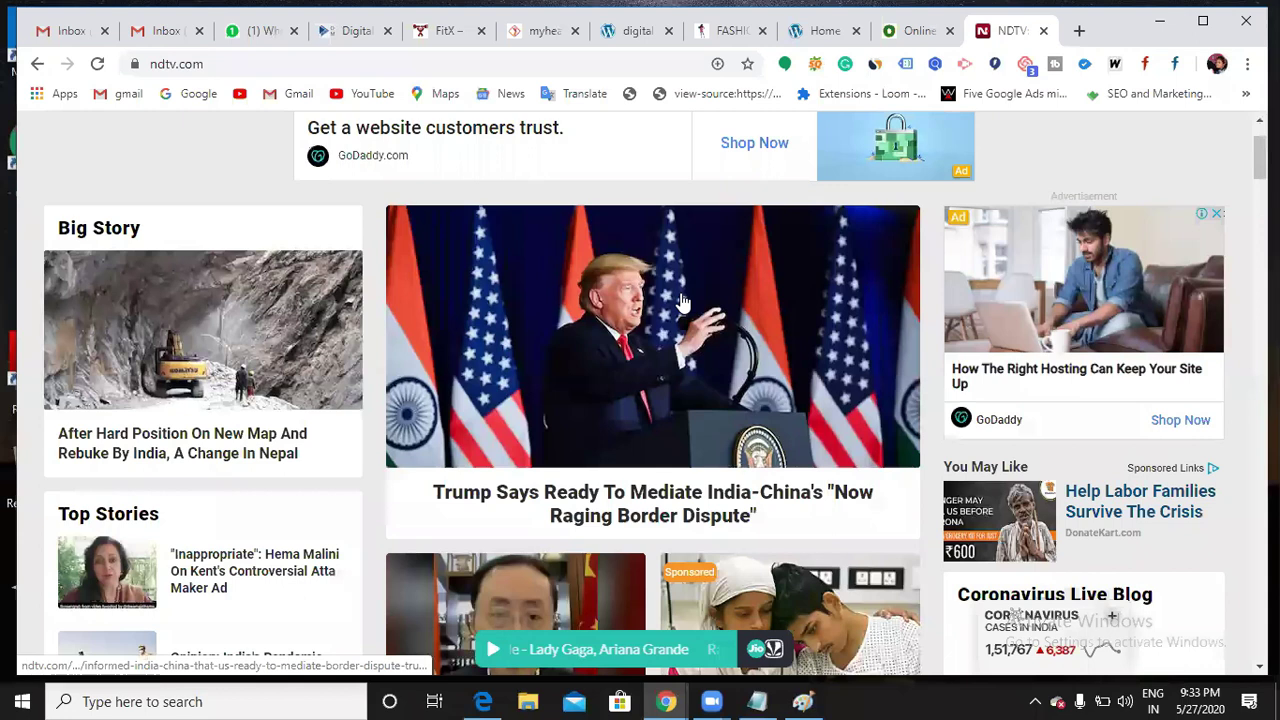
scroll(683, 302, "down", 2)
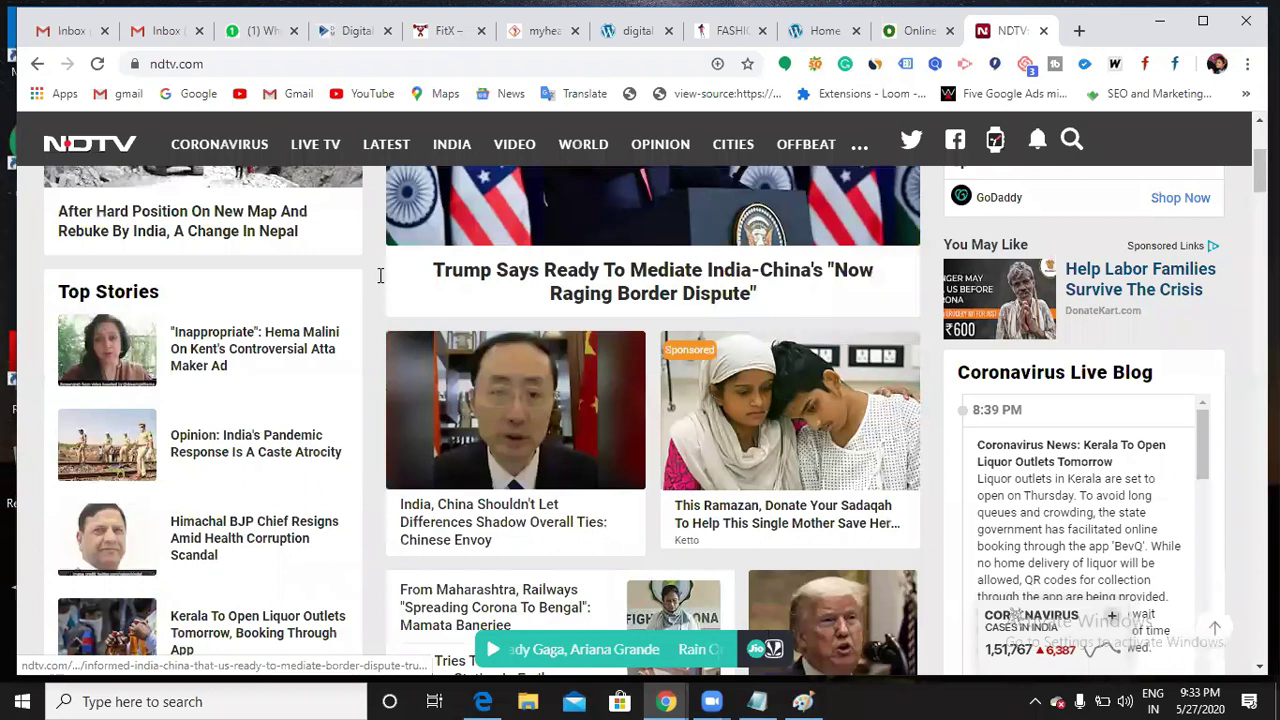
Add four dots after 'Categories' in the notes, then return to the NDTV page
key("alt+Tab")
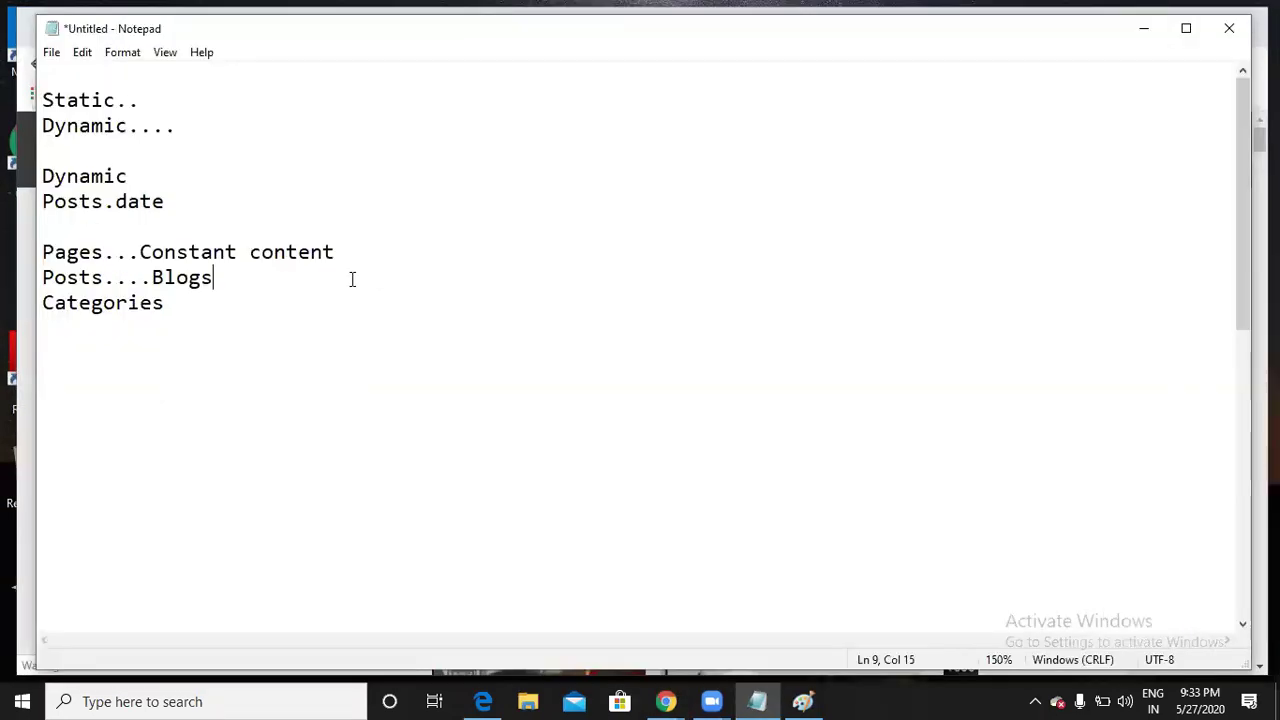
key("Down")
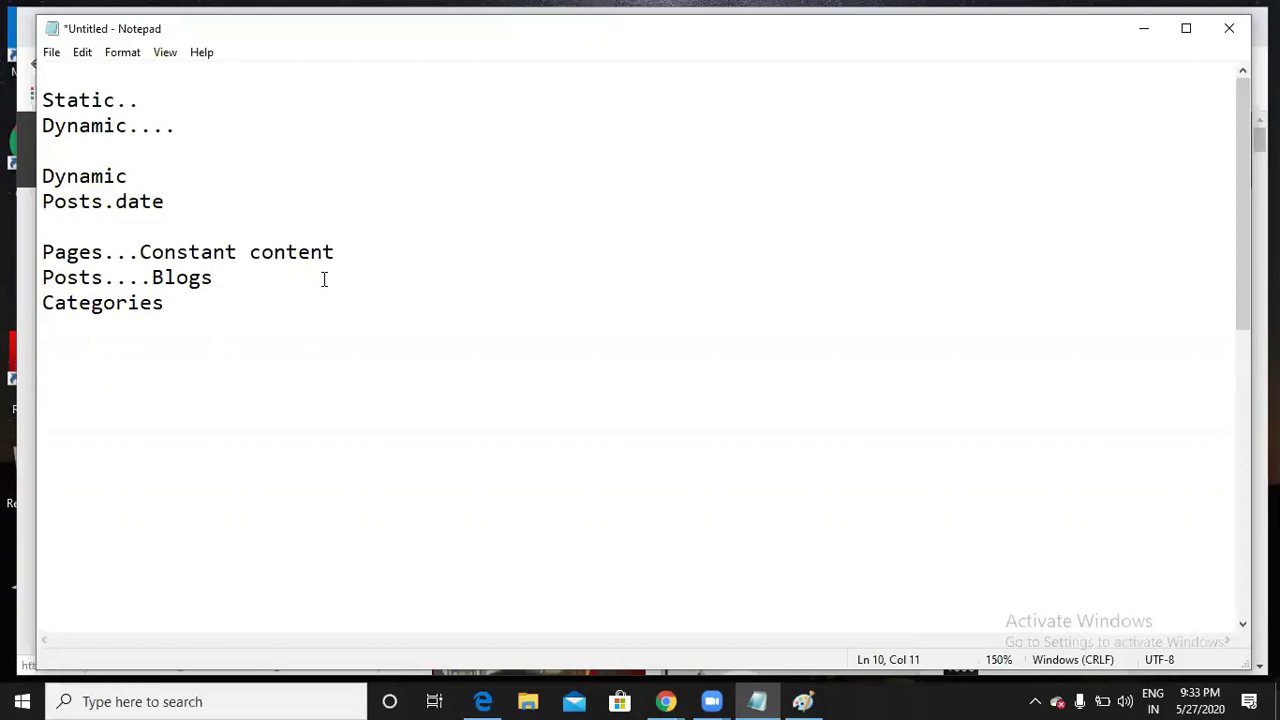
type("....")
key("ctrl+2")
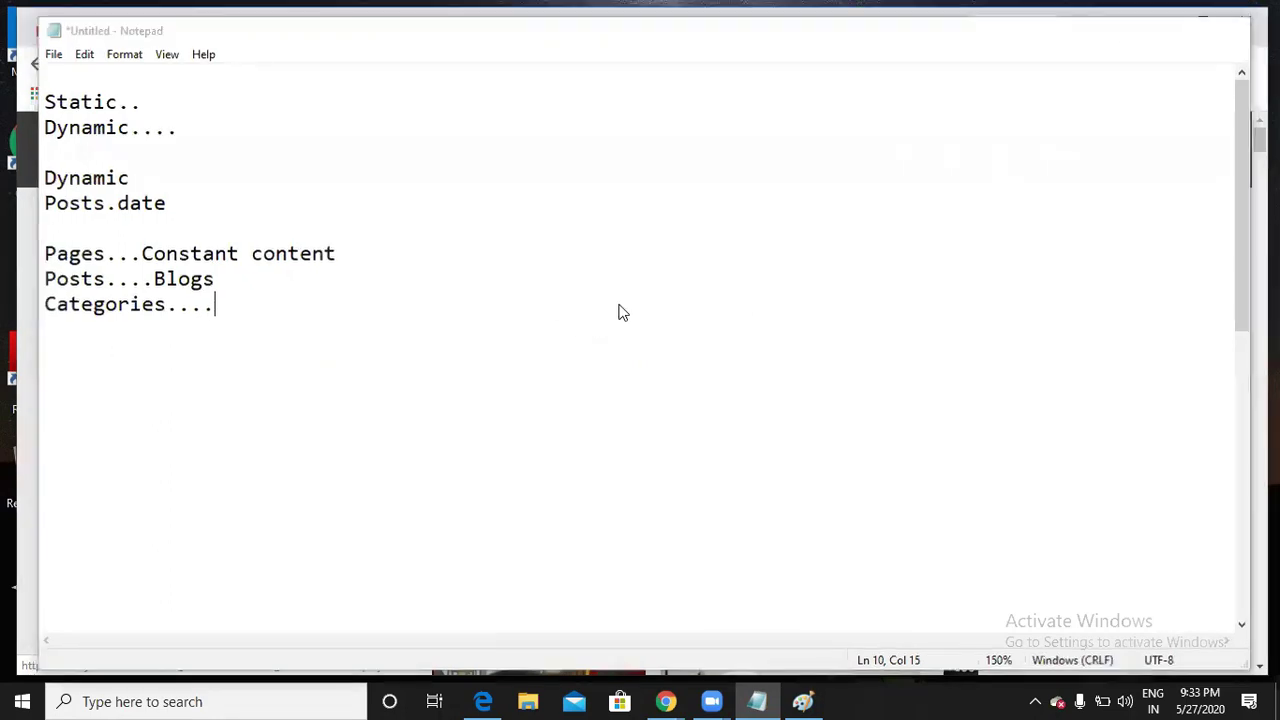
key("alt+Tab")
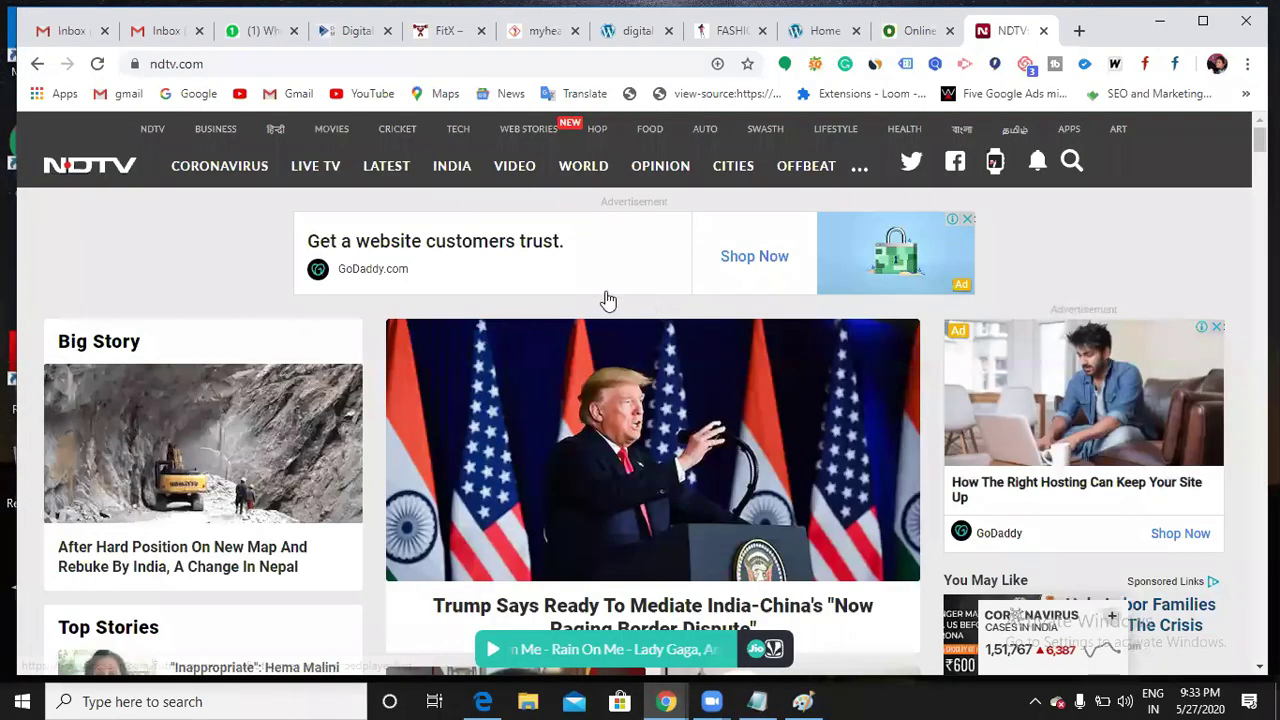
Reopen the ODMT SEO category tab and inspect its /category/seo/ address
key("ctrl+shift+t")
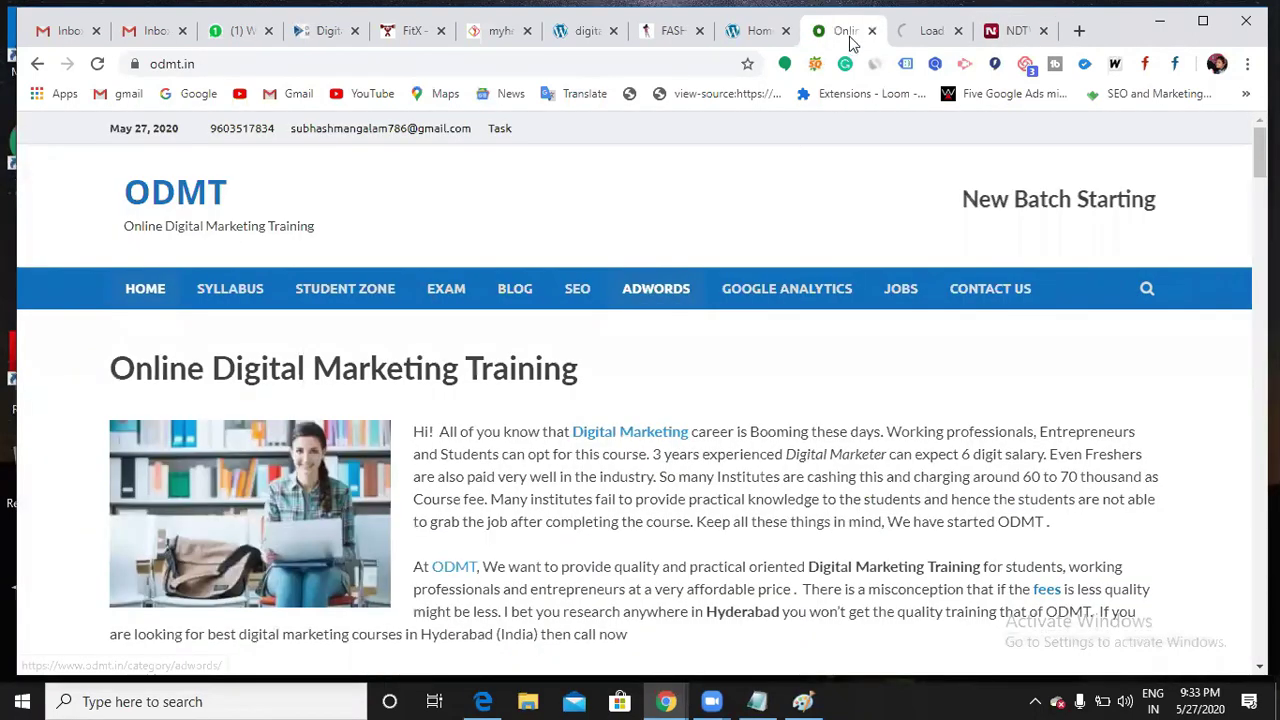
key("ctrl+shift+t")
left_click_drag(296, 68, 204, 65)
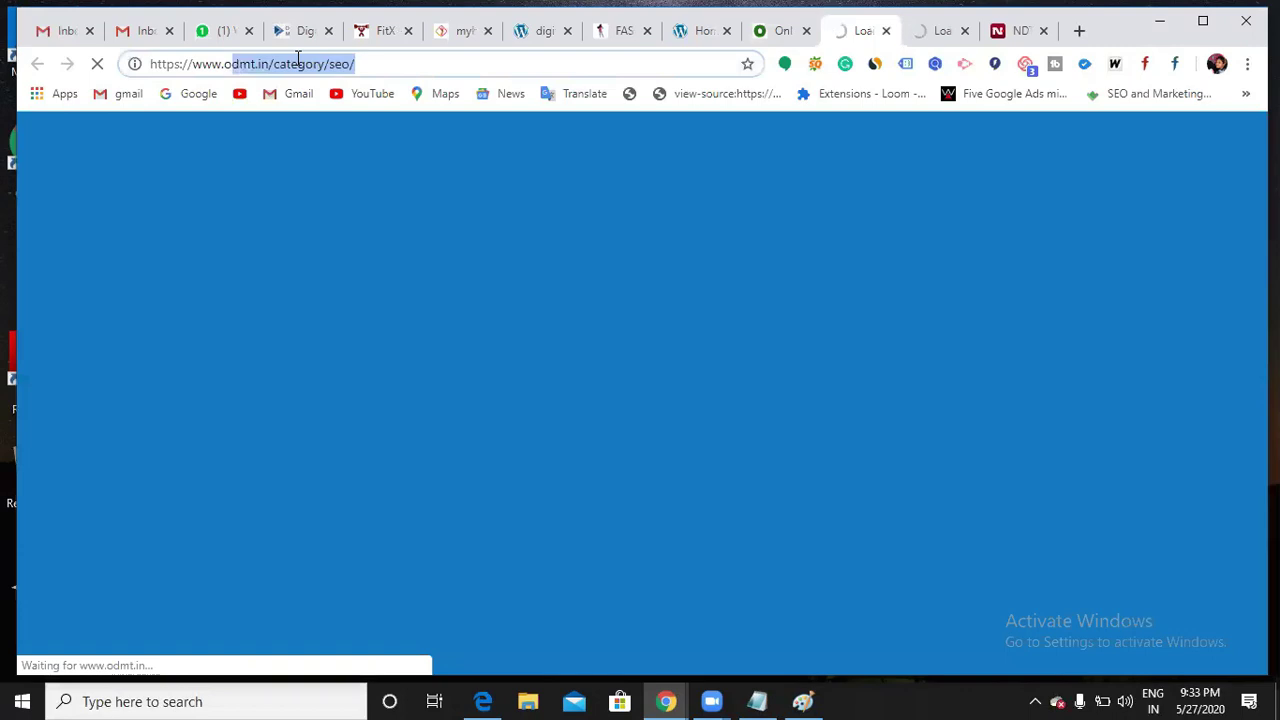
left_click(384, 59)
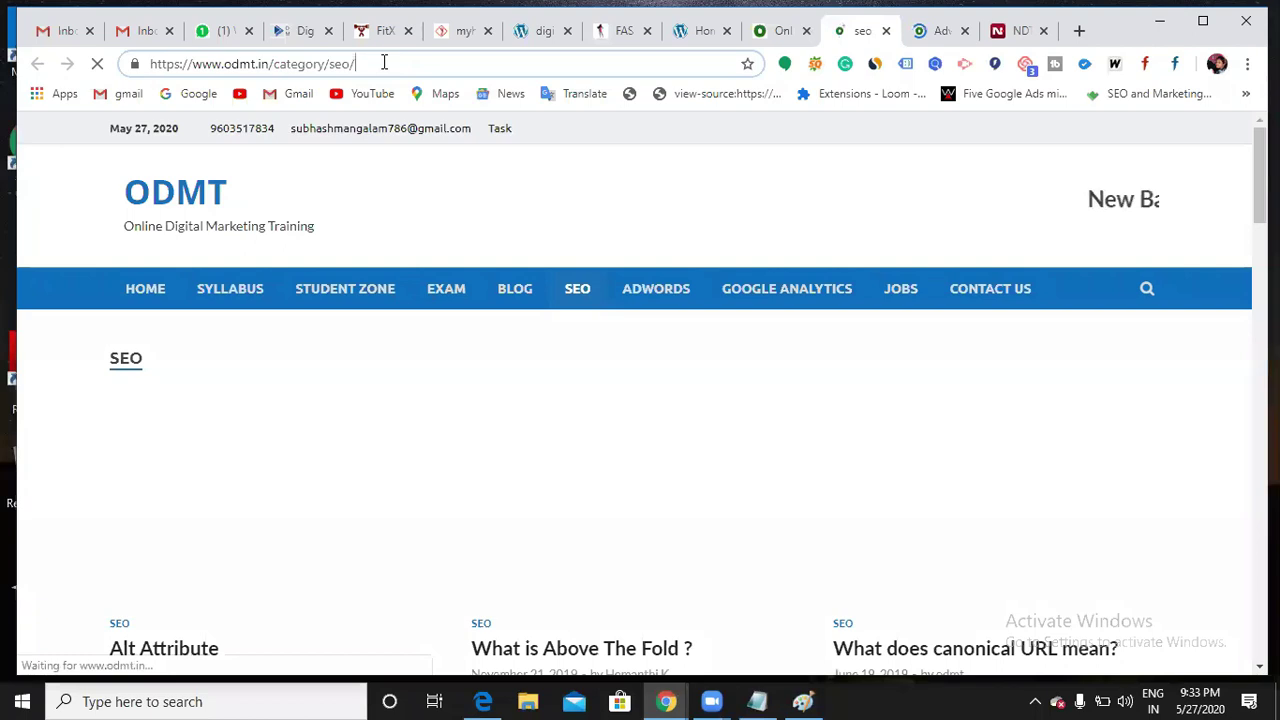
left_click_drag(384, 63, 251, 63)
left_click(391, 64)
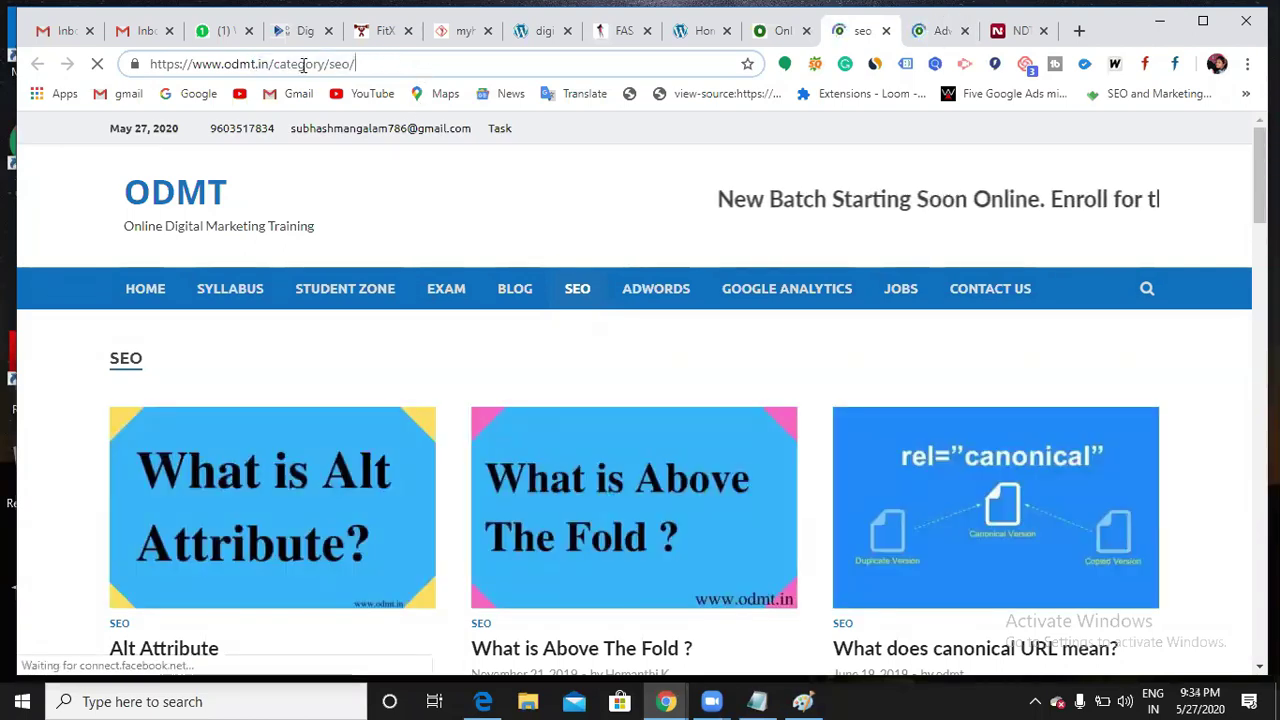
Compare the Adwords category page with the SEO category page, scrolling through the SEO posts
key("ctrl+Tab")
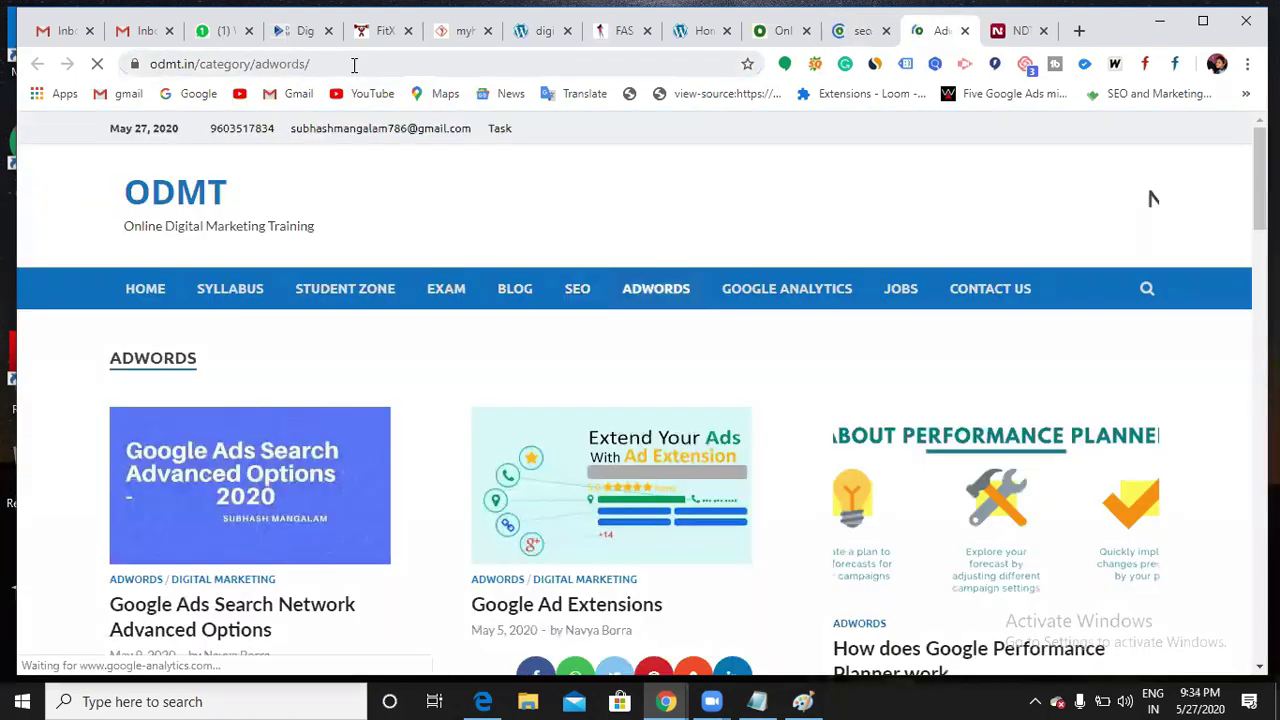
left_click(354, 64)
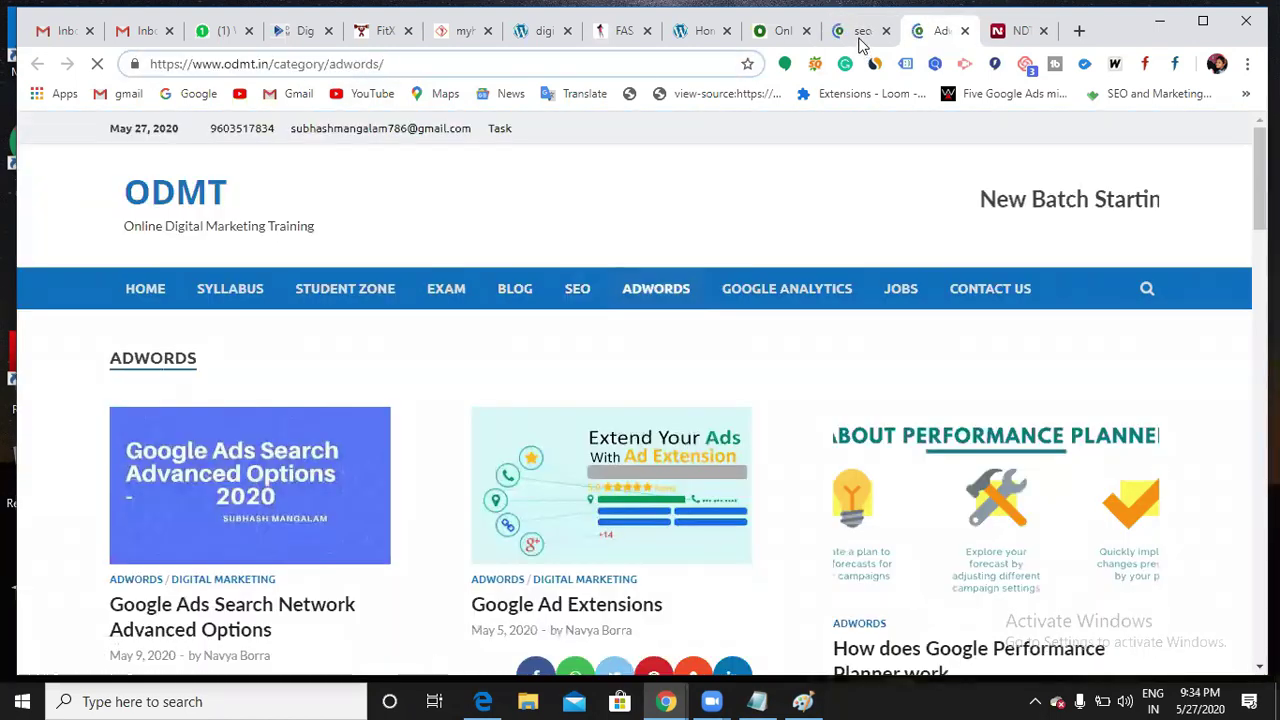
key("ctrl+shift+Tab")
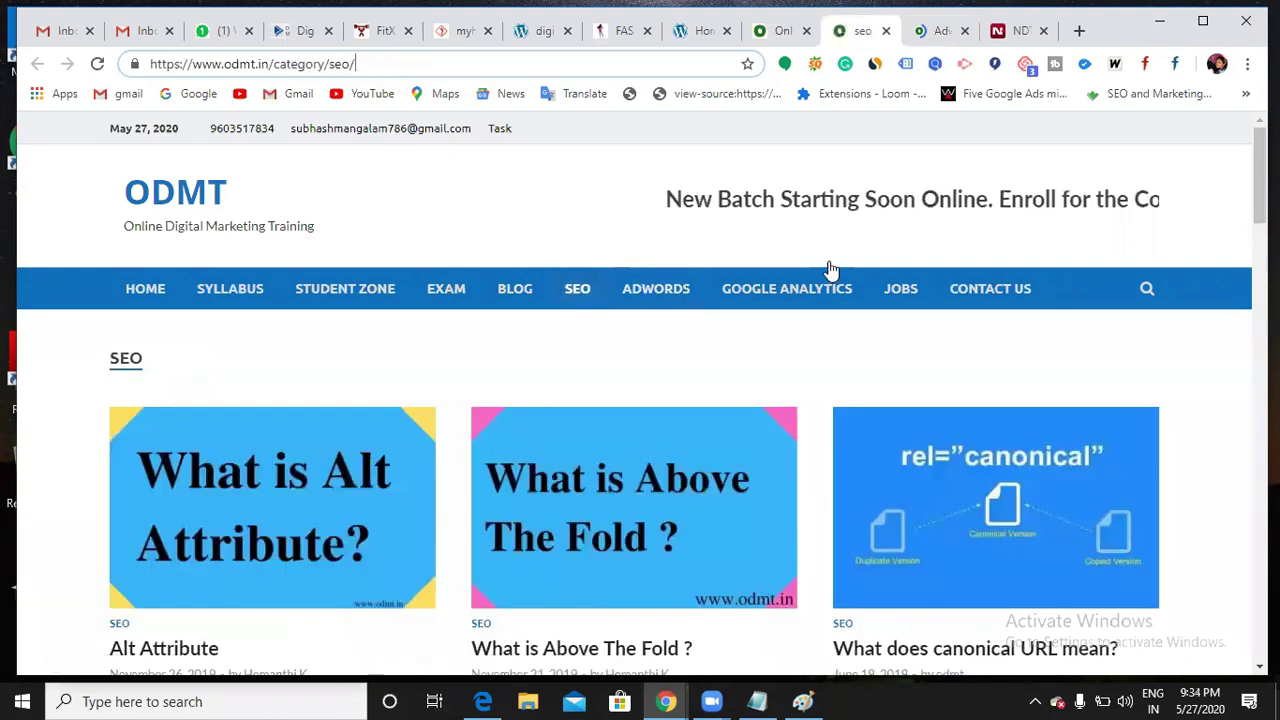
scroll(546, 382, "down", 2)
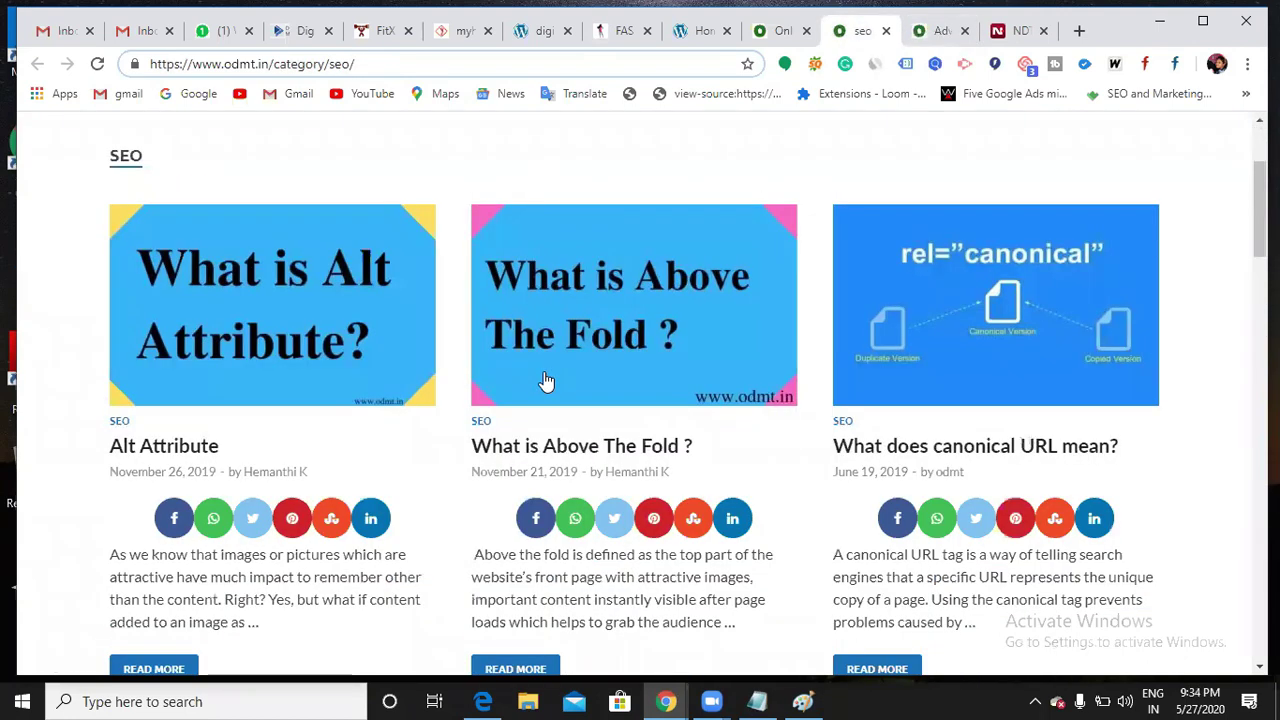
scroll(540, 383, "down", 1)
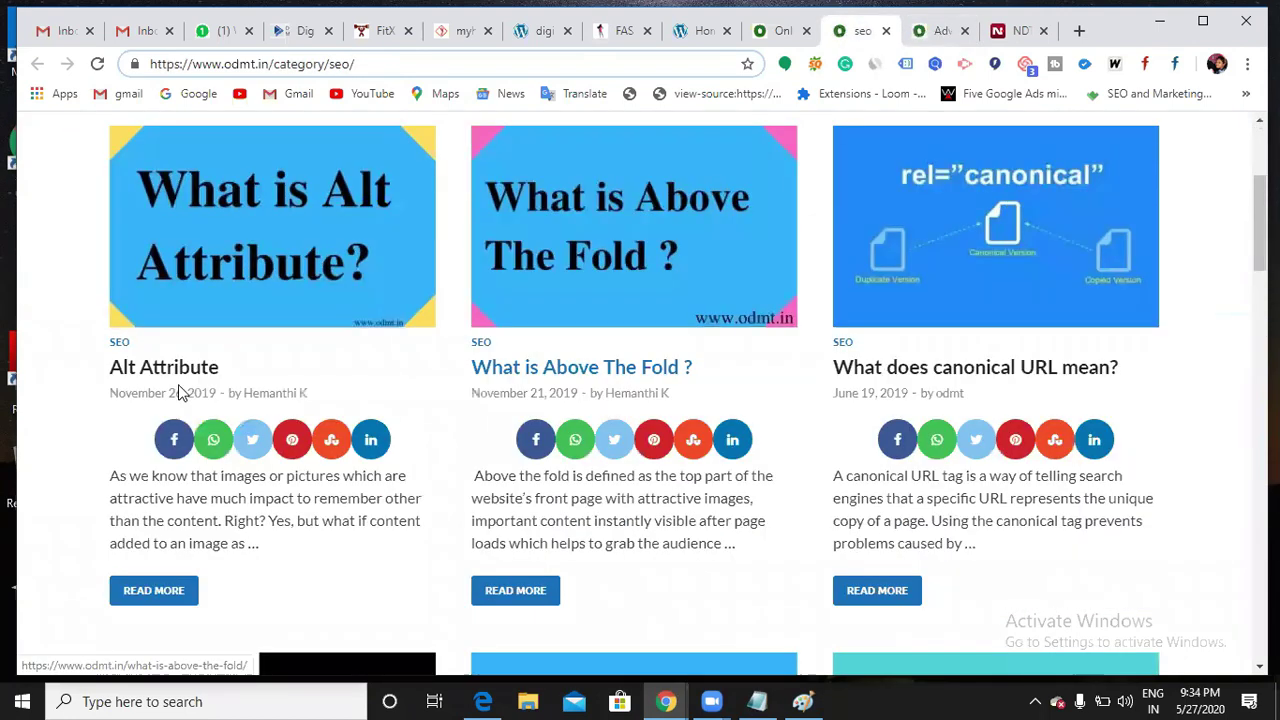
scroll(214, 308, "down", 1)
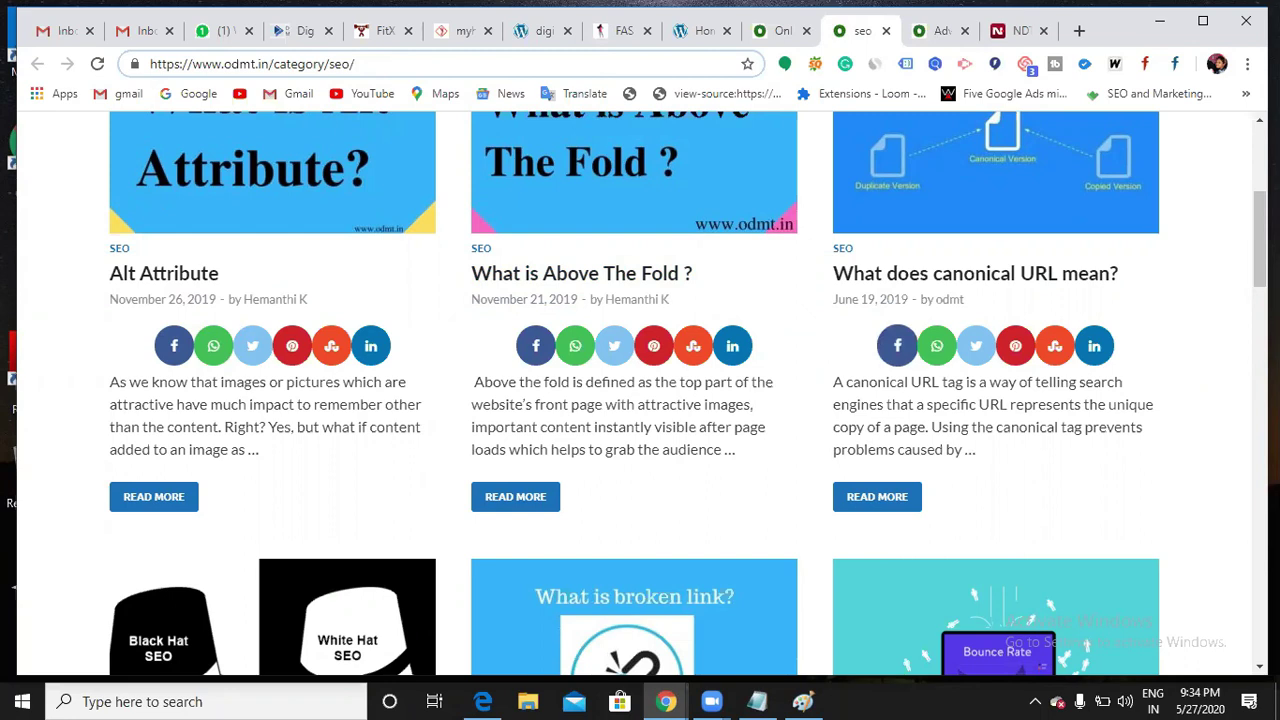
key("alt+Tab")
Finish the notes line with 'ate', review the SEO category posts, and open a new Chrome tab
type("ate")
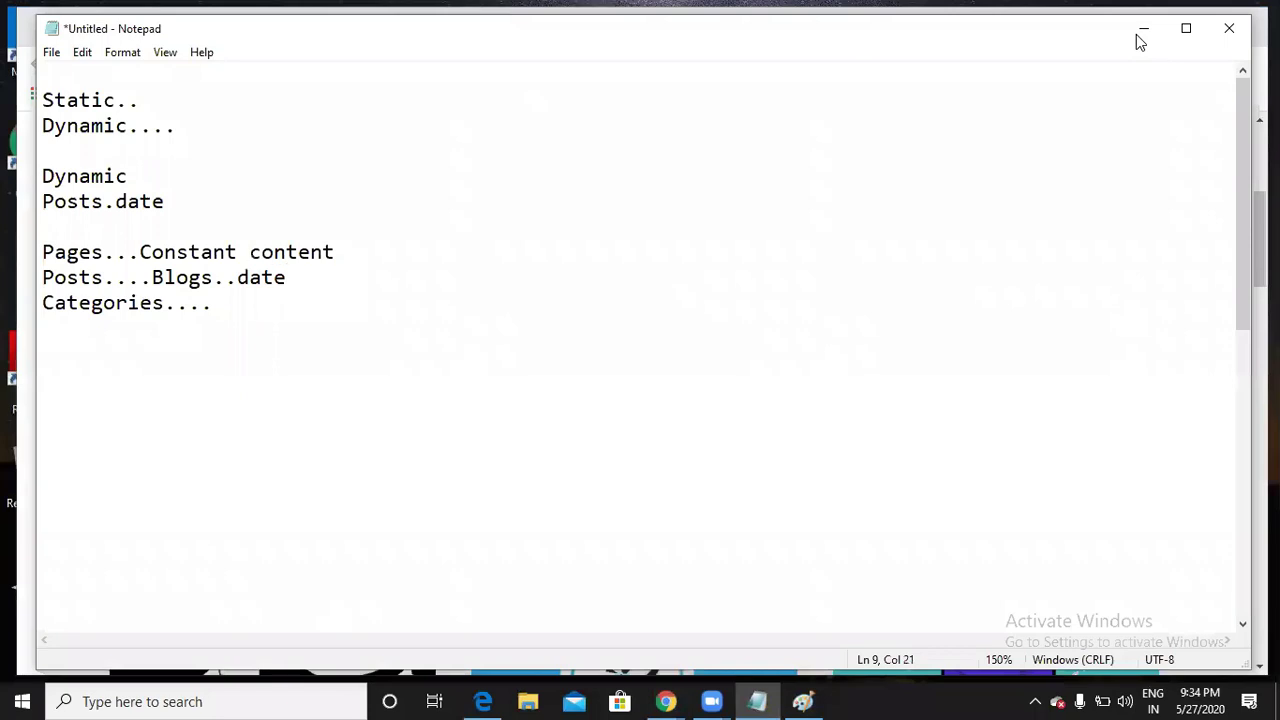
key("alt+Tab")
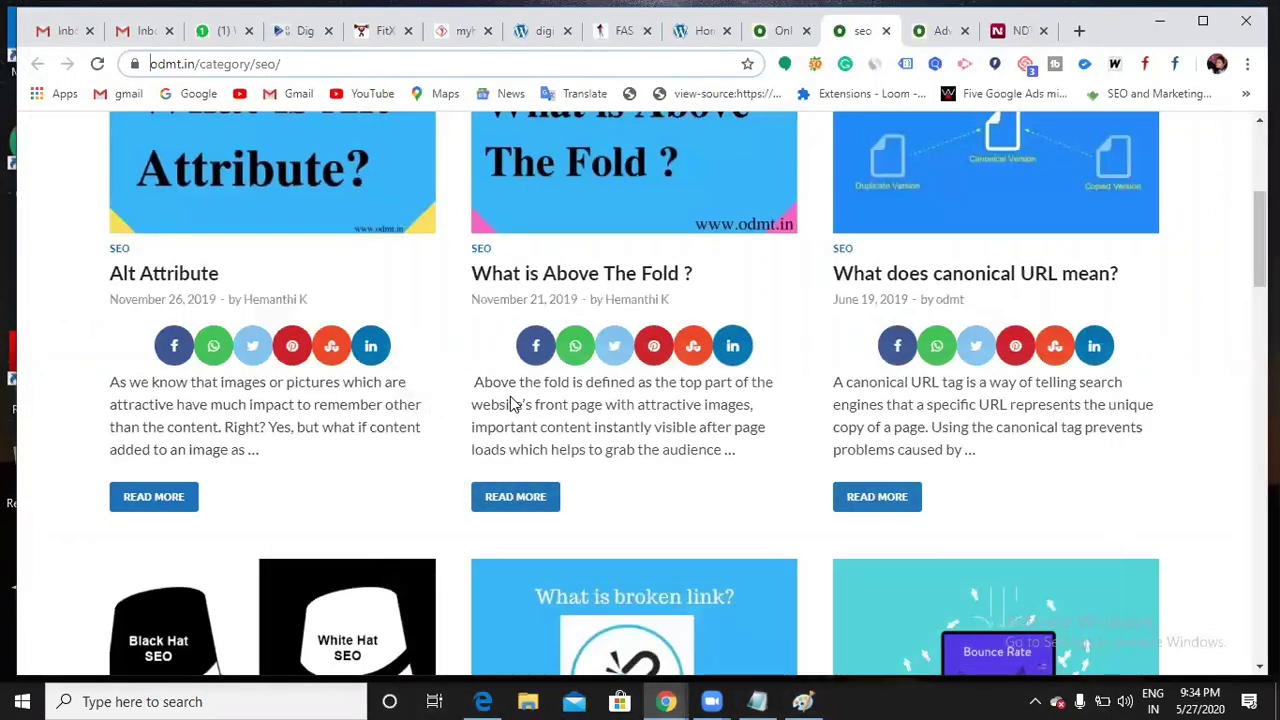
scroll(455, 258, "up", 3)
scroll(557, 368, "up", 1)
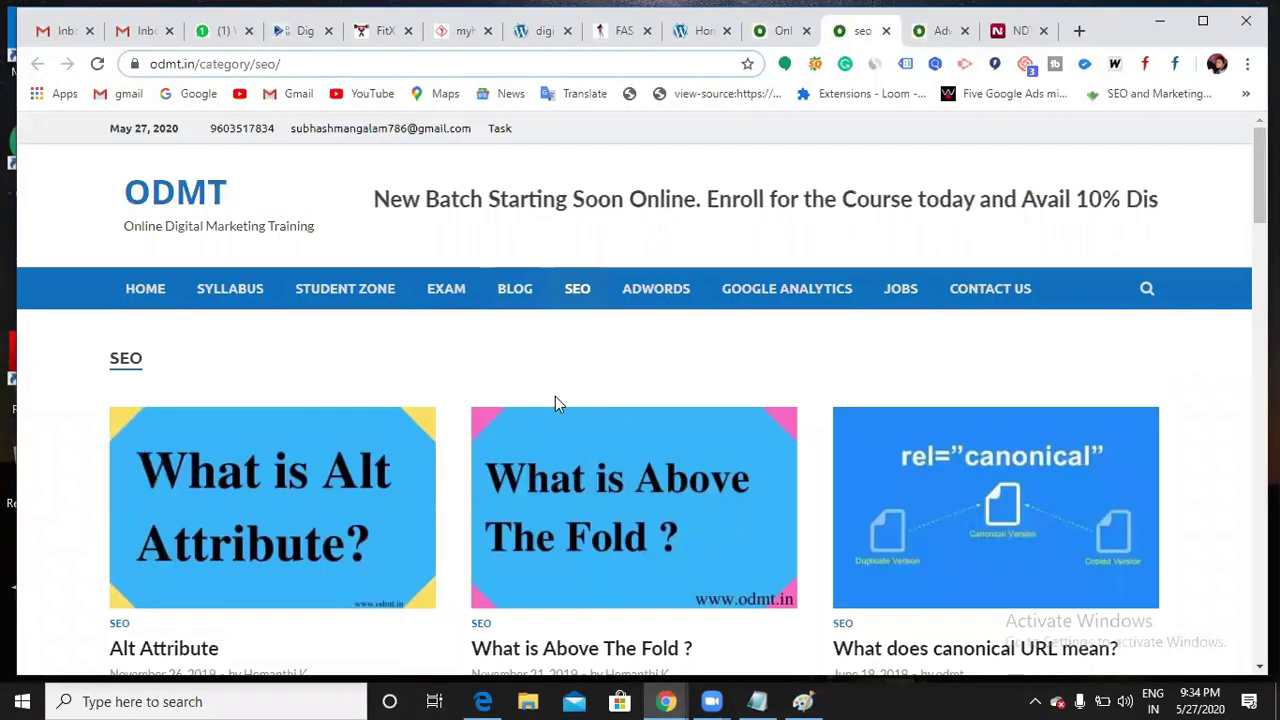
scroll(590, 383, "down", 1)
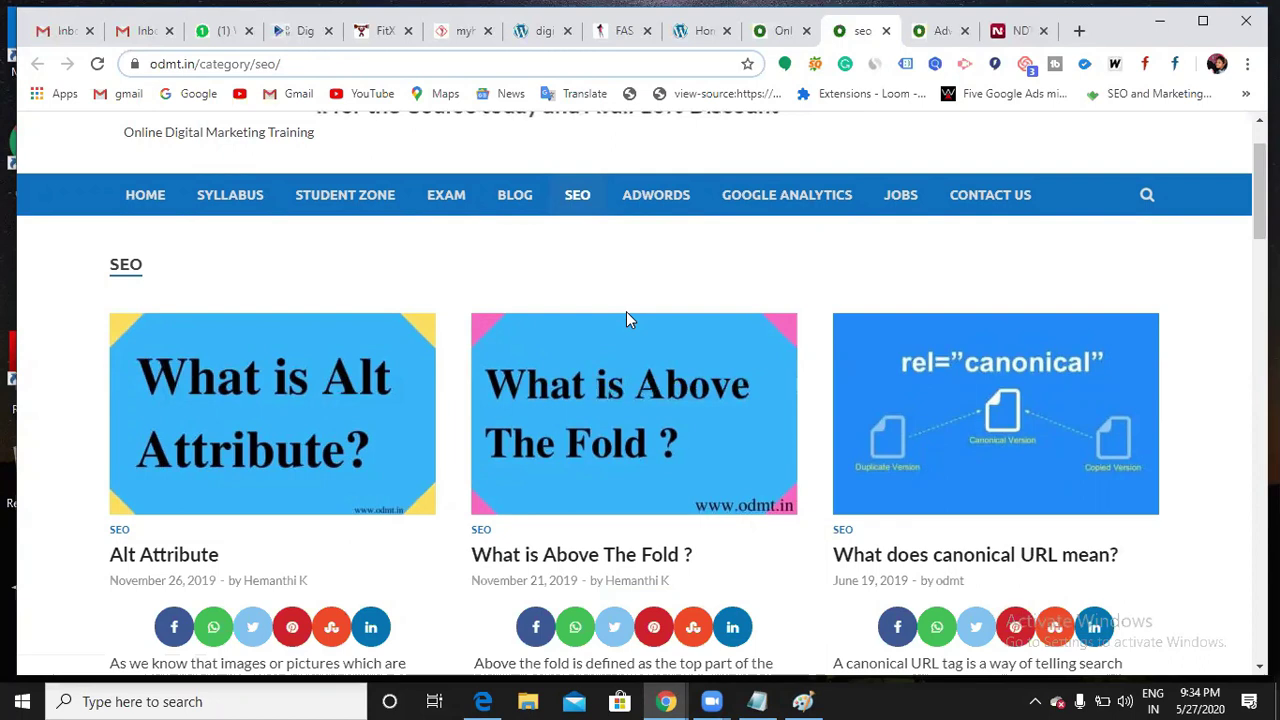
scroll(630, 321, "up", 1)
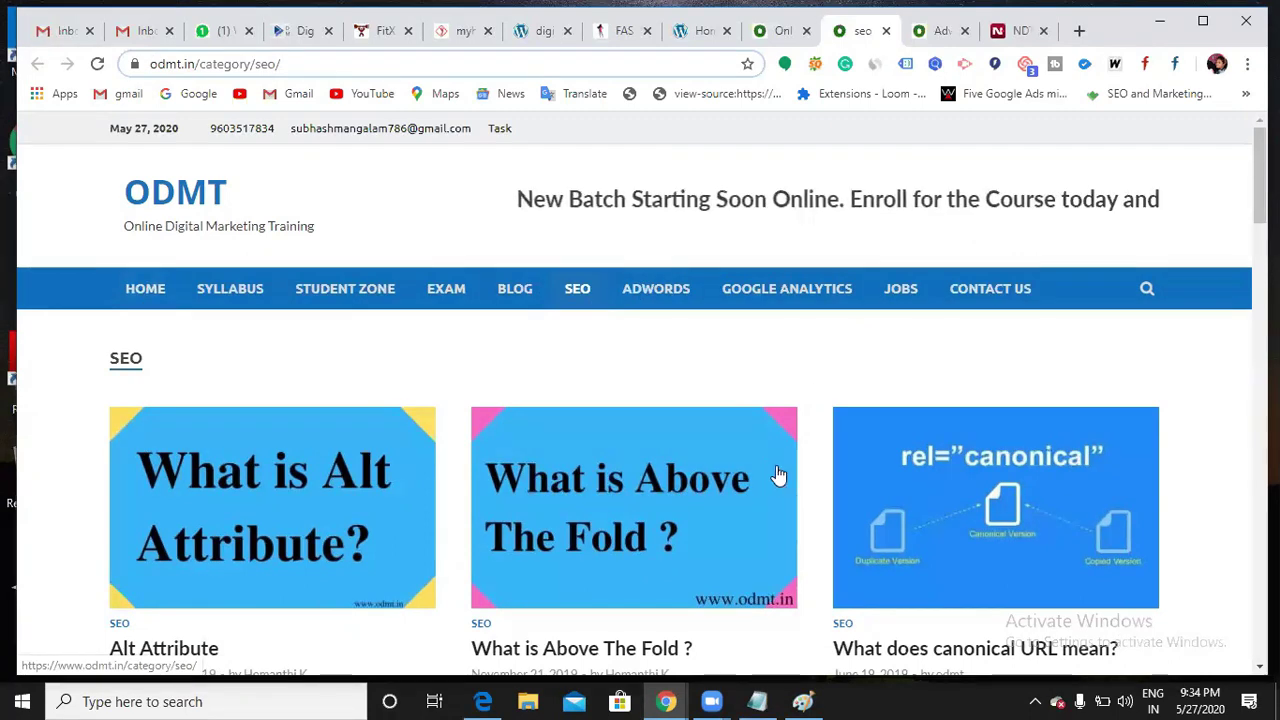
scroll(637, 215, "down", 1)
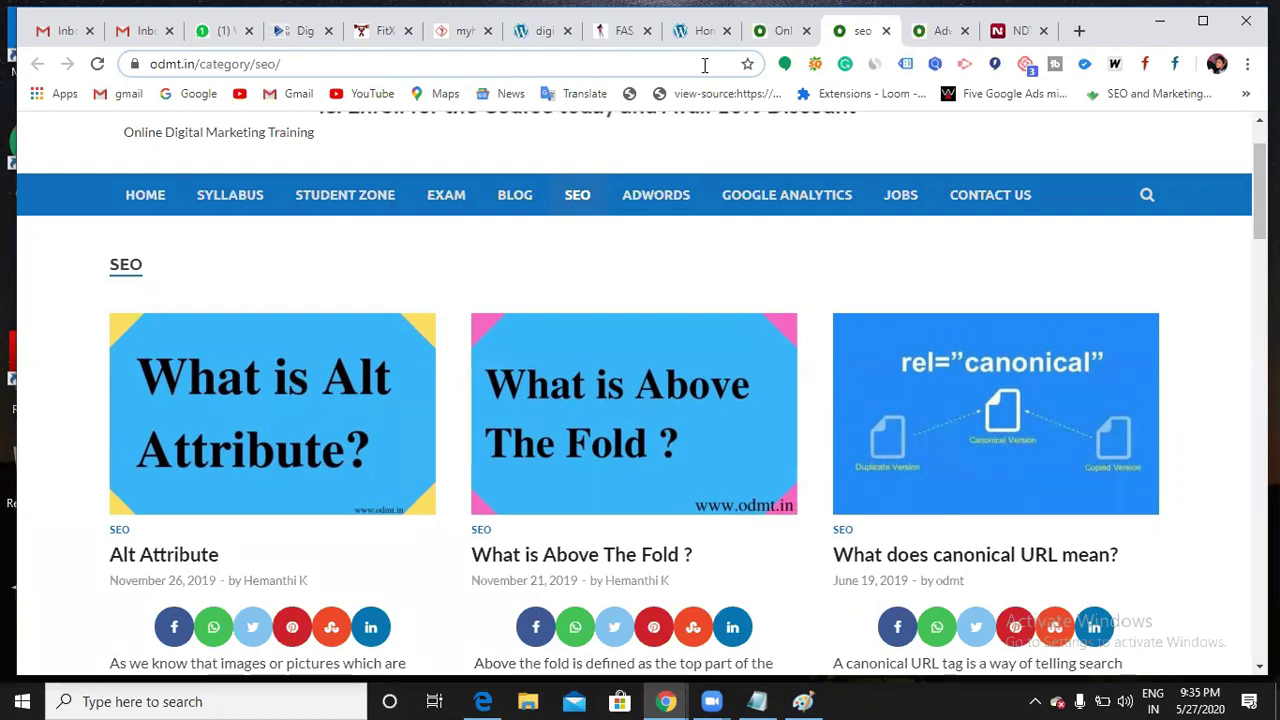
key("ctrl+t")
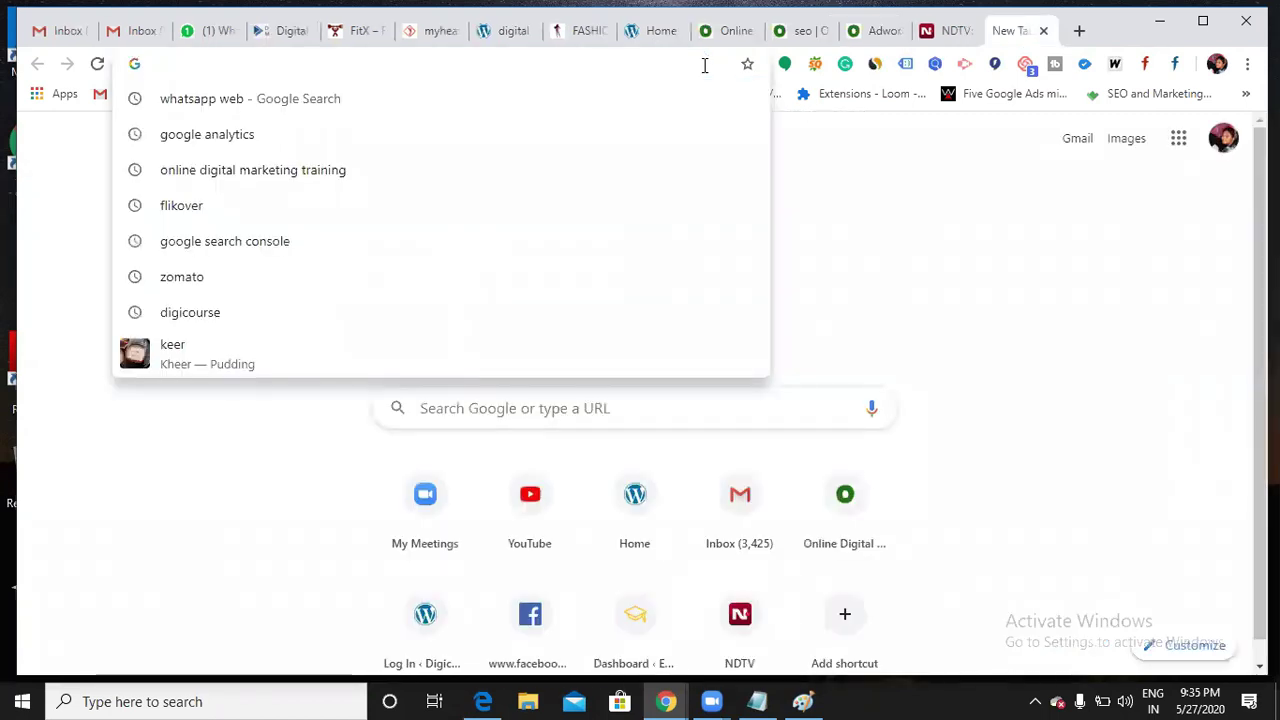
Try loading sofia.thenaturehealth.in/wp-admin from the 'so' suggestion, then return to the Adwords tab
type("sofia.thenaturehealth.in")
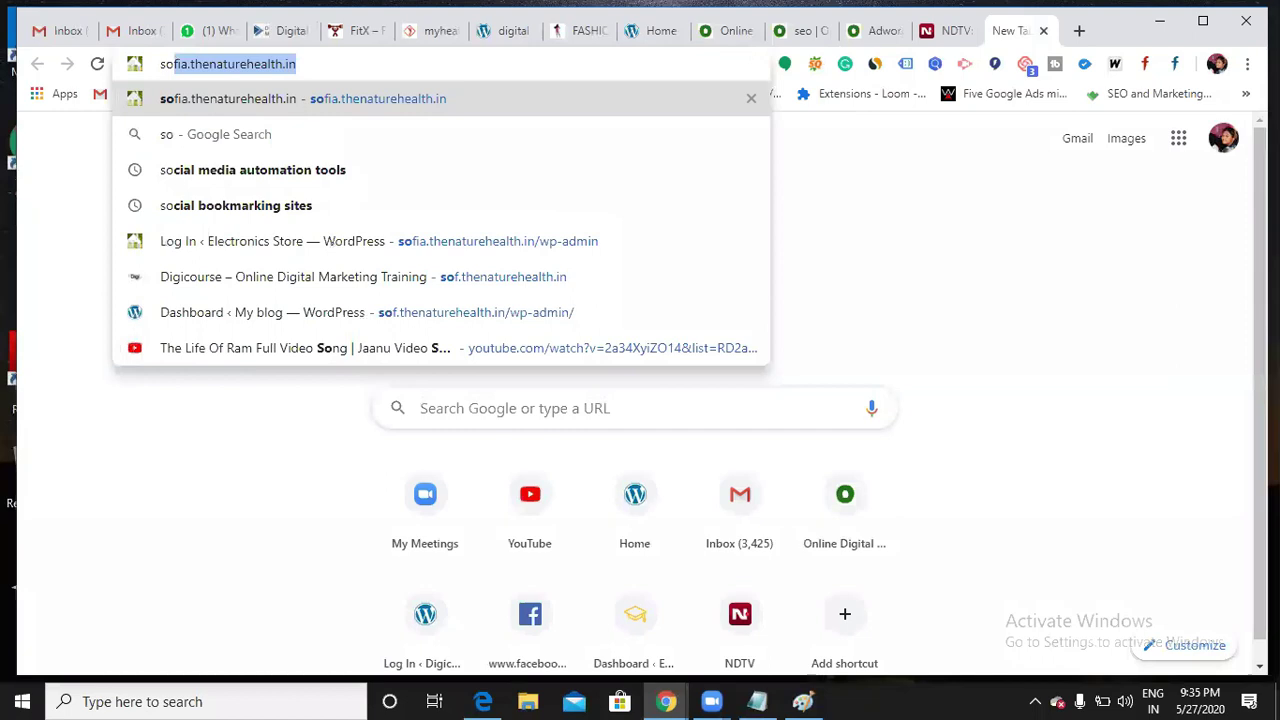
left_click(626, 240)
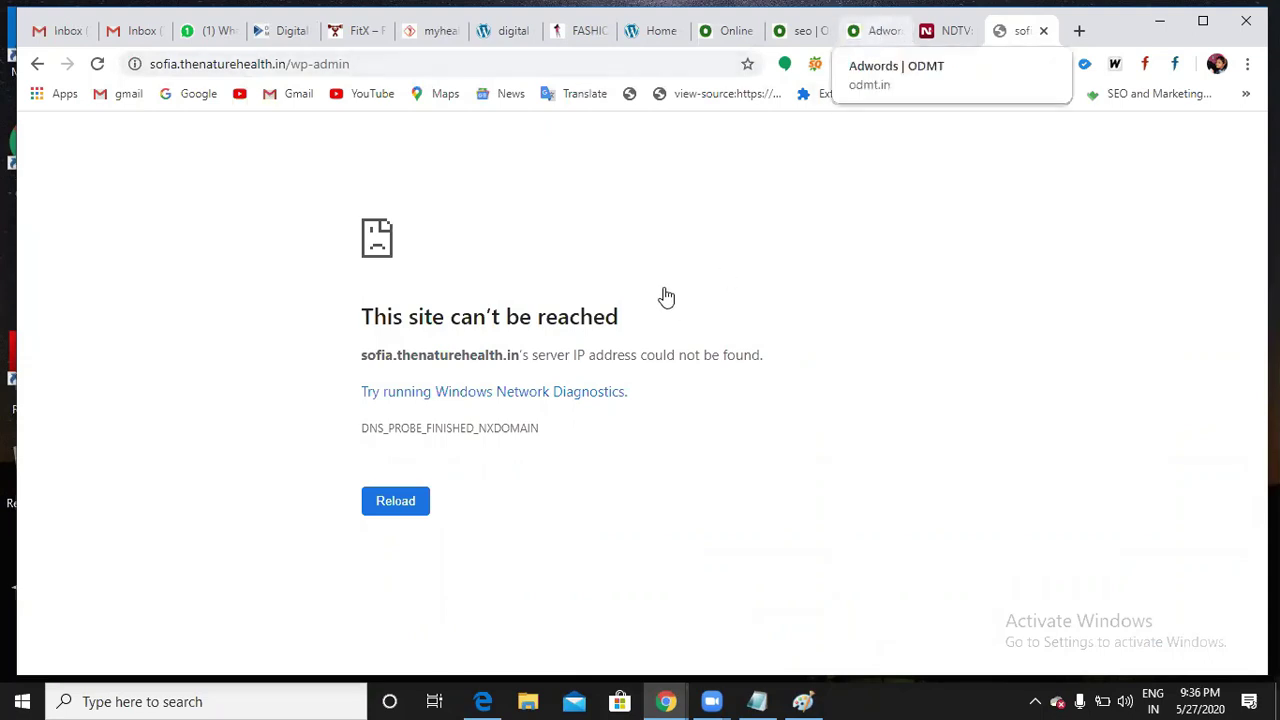
key("ctrl+Page_Up")
key("ctrl+Page_Up")
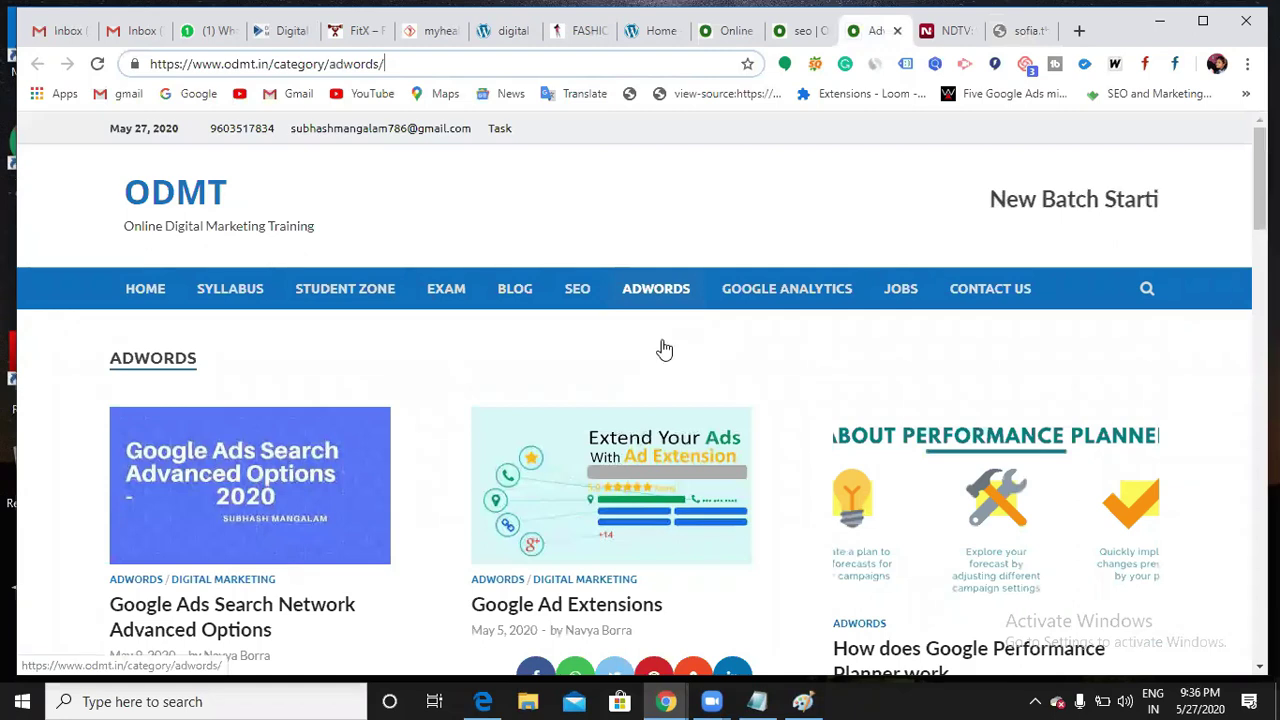
Scroll through the Google Ads posts on the ODMT Adwords category page
scroll(666, 330, "down", 2)
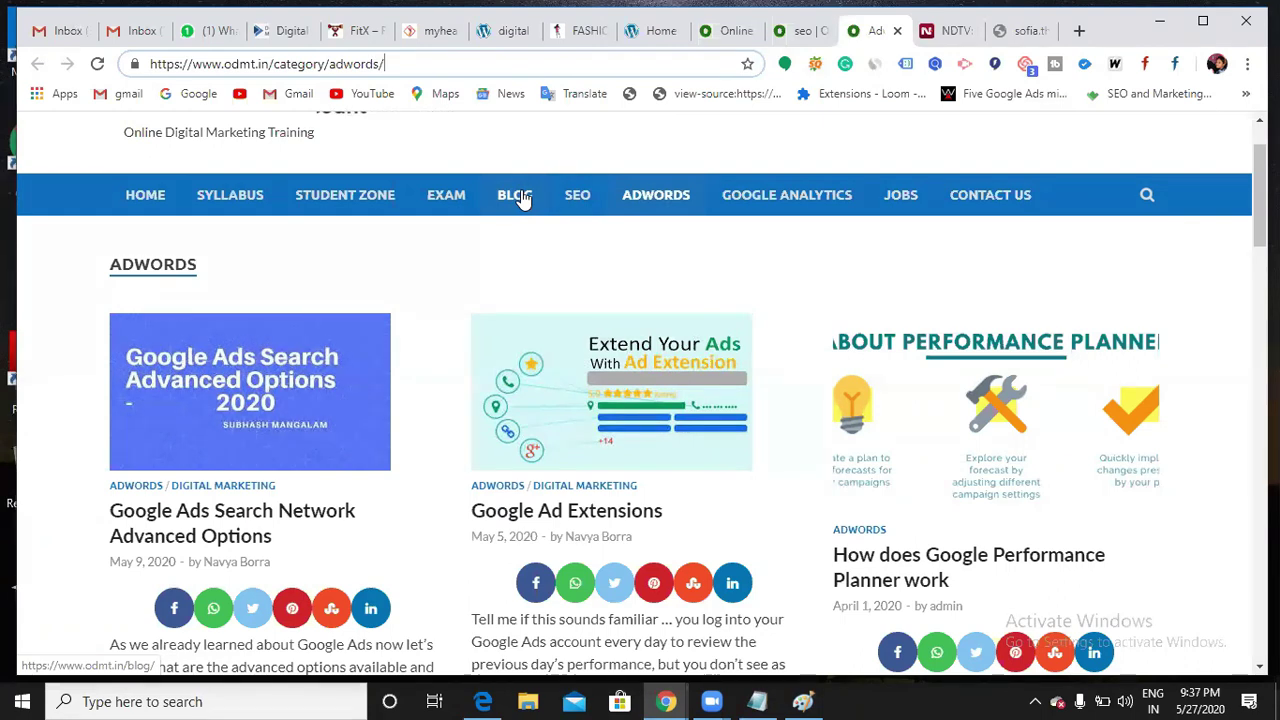
Replace the failed address with sof.thenaturehealth.in/wp-admin to open the Digicourse WordPress dashboard
left_click(1003, 35)
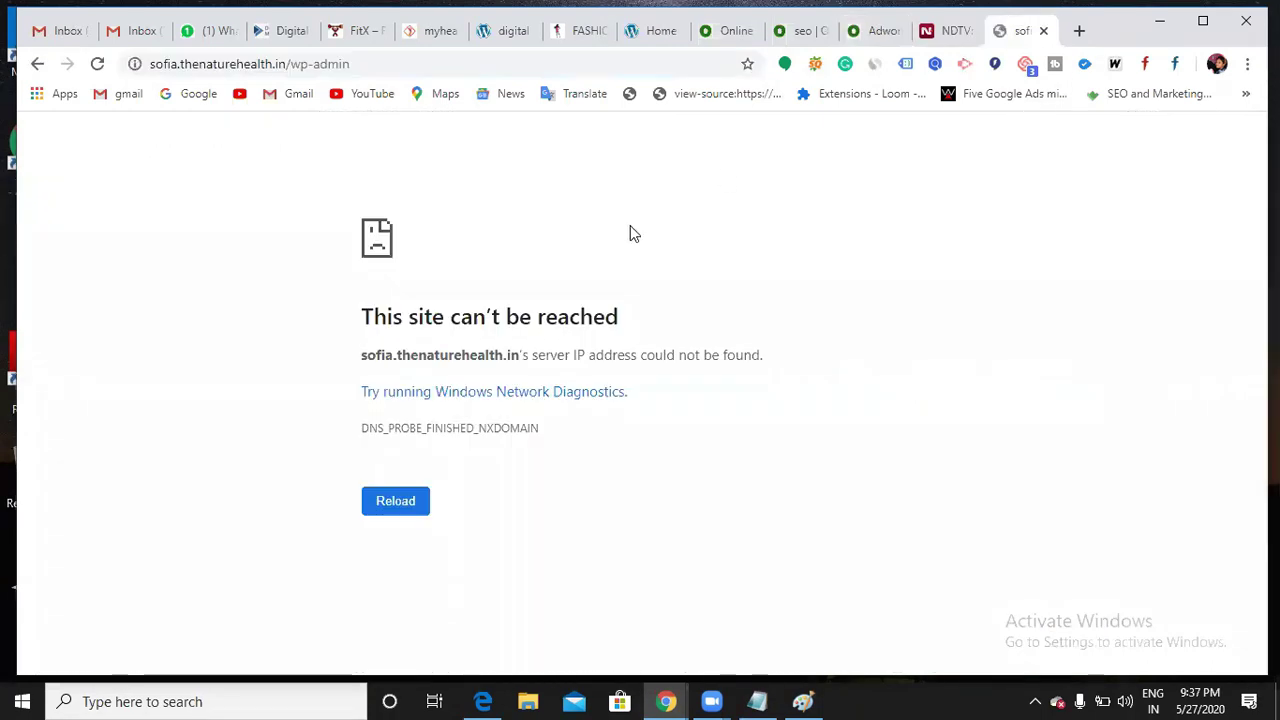
left_click(437, 63)
left_click(436, 68)
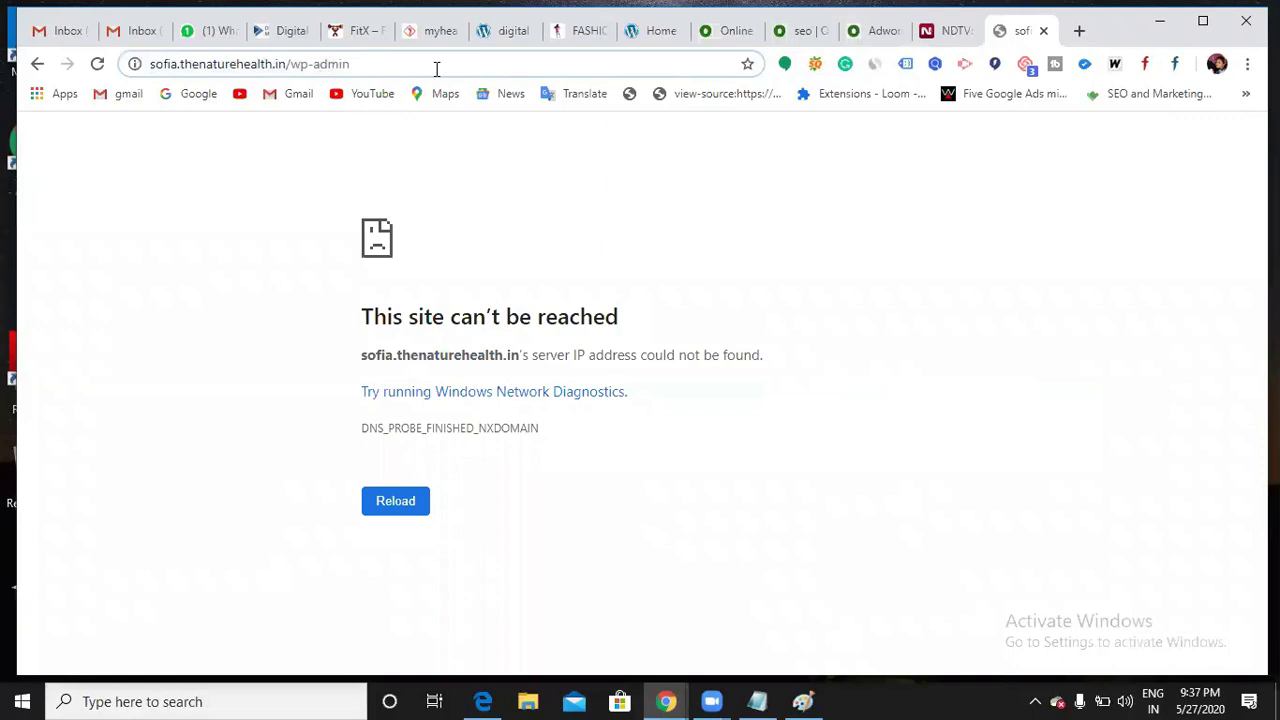
key("BackSpace")
key("BackSpace")
key("BackSpace")
key("BackSpace")
key("BackSpace")
key("BackSpace")
key("BackSpace")
key("BackSpace")
key("BackSpace")
key("BackSpace")
key("BackSpace")
key("BackSpace")
key("BackSpace")
key("BackSpace")
key("BackSpace")
key("BackSpace")
key("BackSpace")
key("BackSpace")
key("BackSpace")
key("BackSpace")
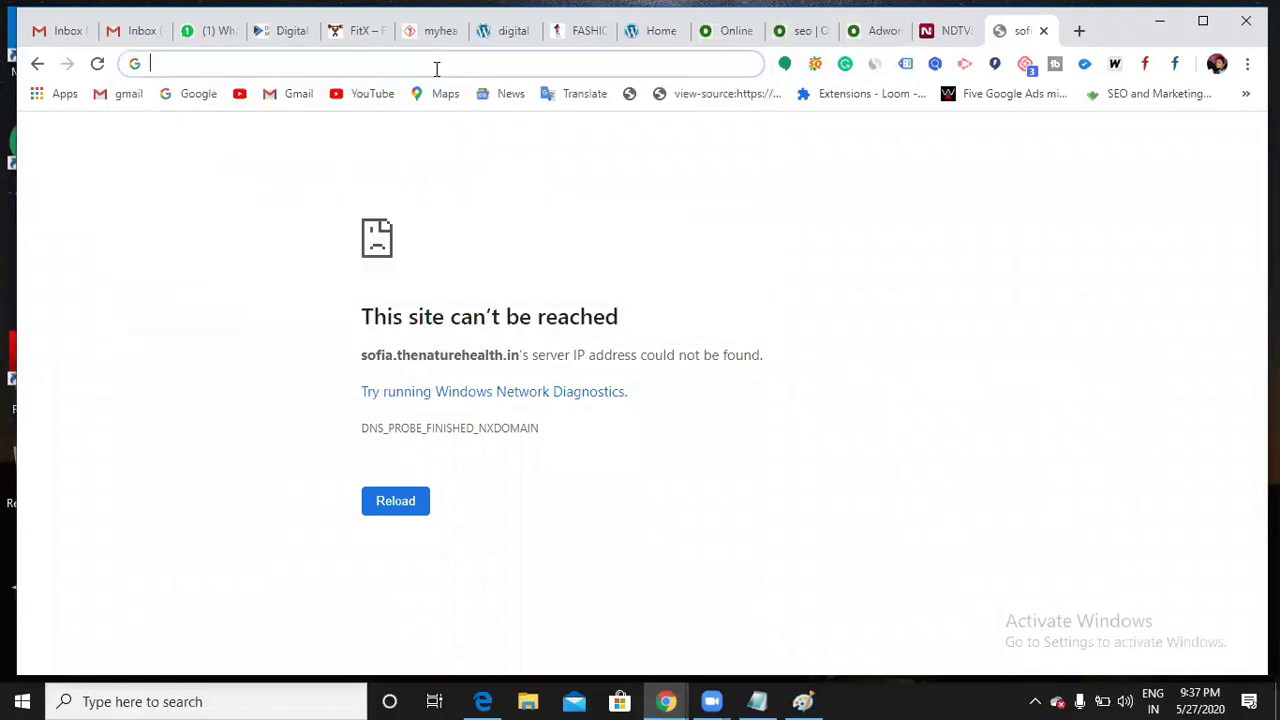
type("so")
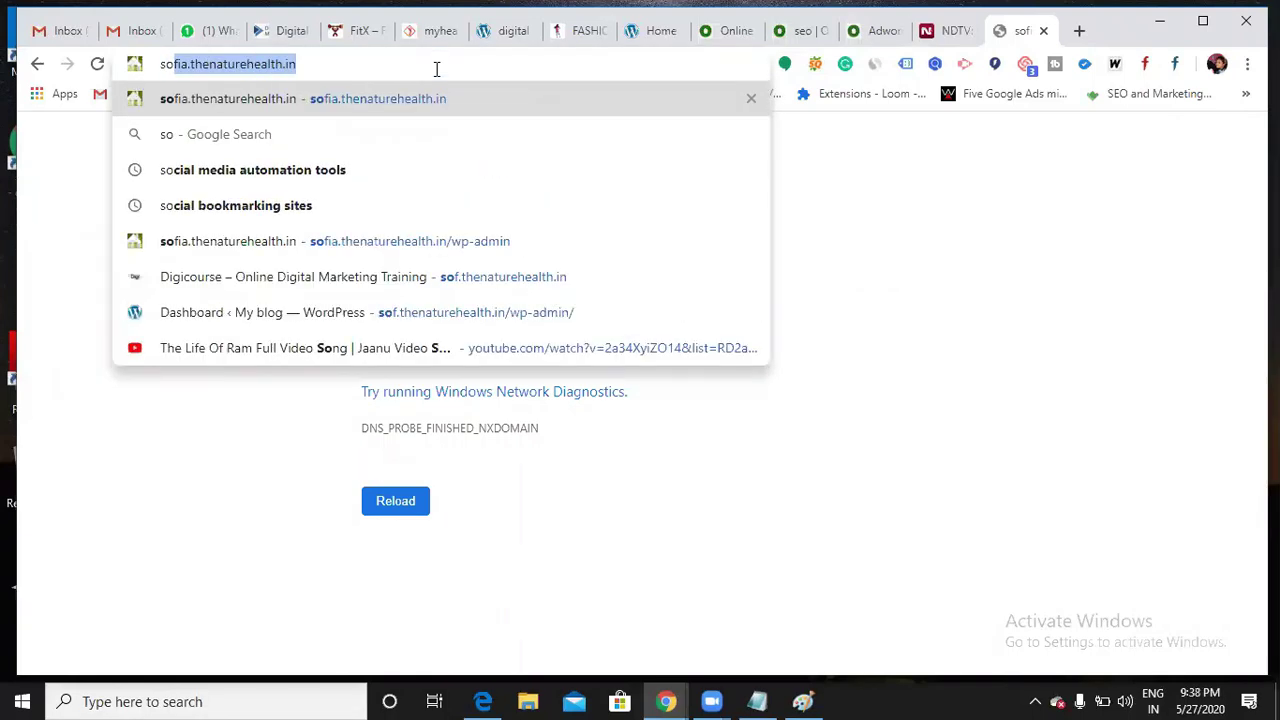
type("f")
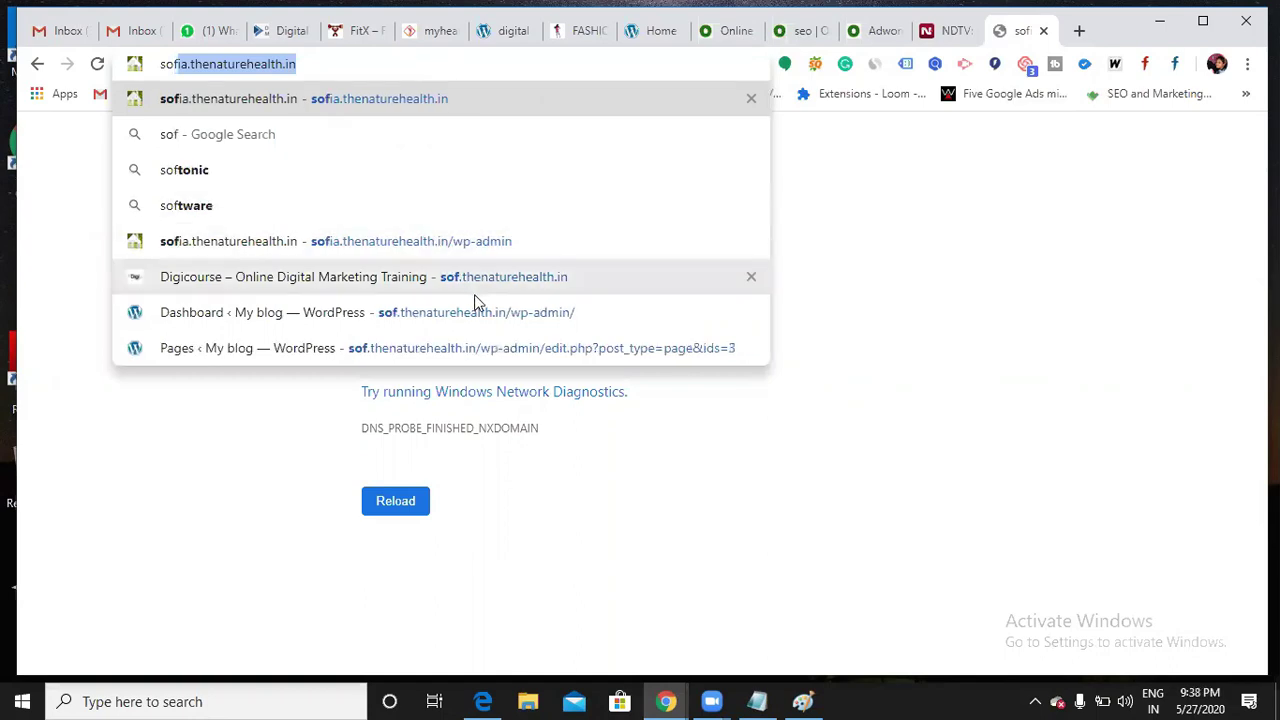
left_click(482, 319)
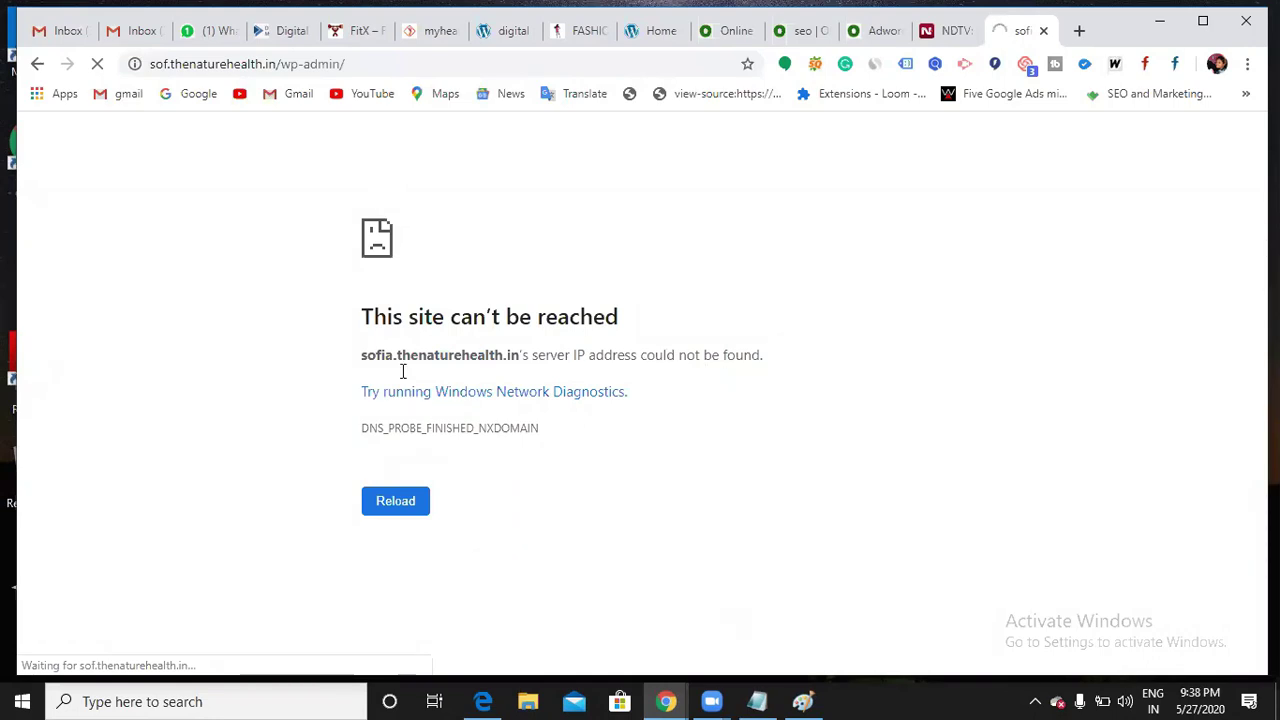
key("alt+Tab")
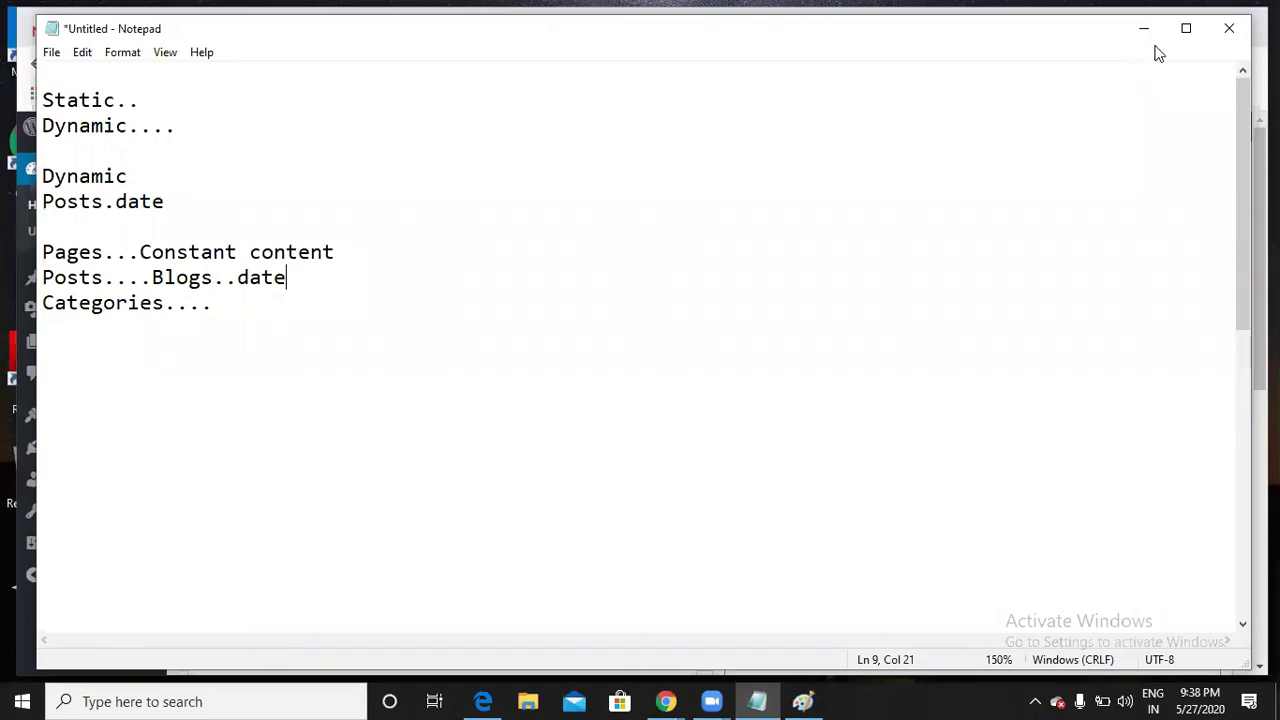
key("alt+Tab")
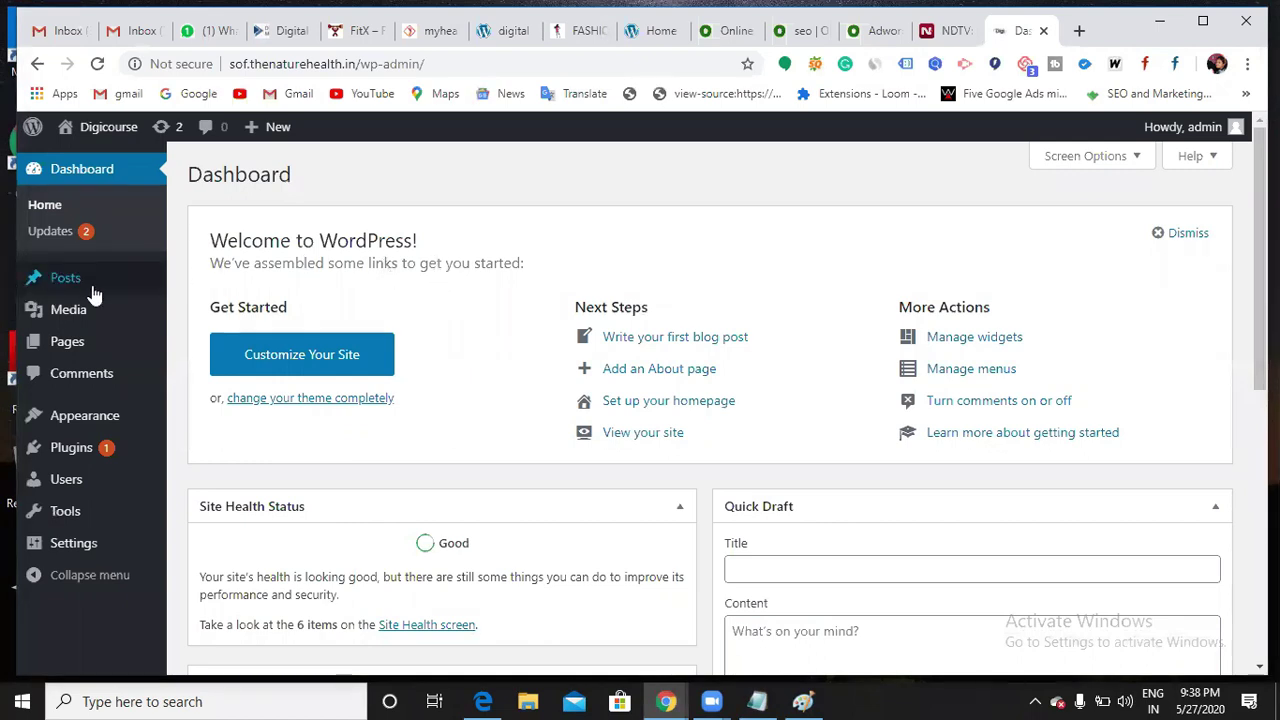
Move the sample 'Hello world!' post to the Trash from All Posts
mouse_move(93, 293)
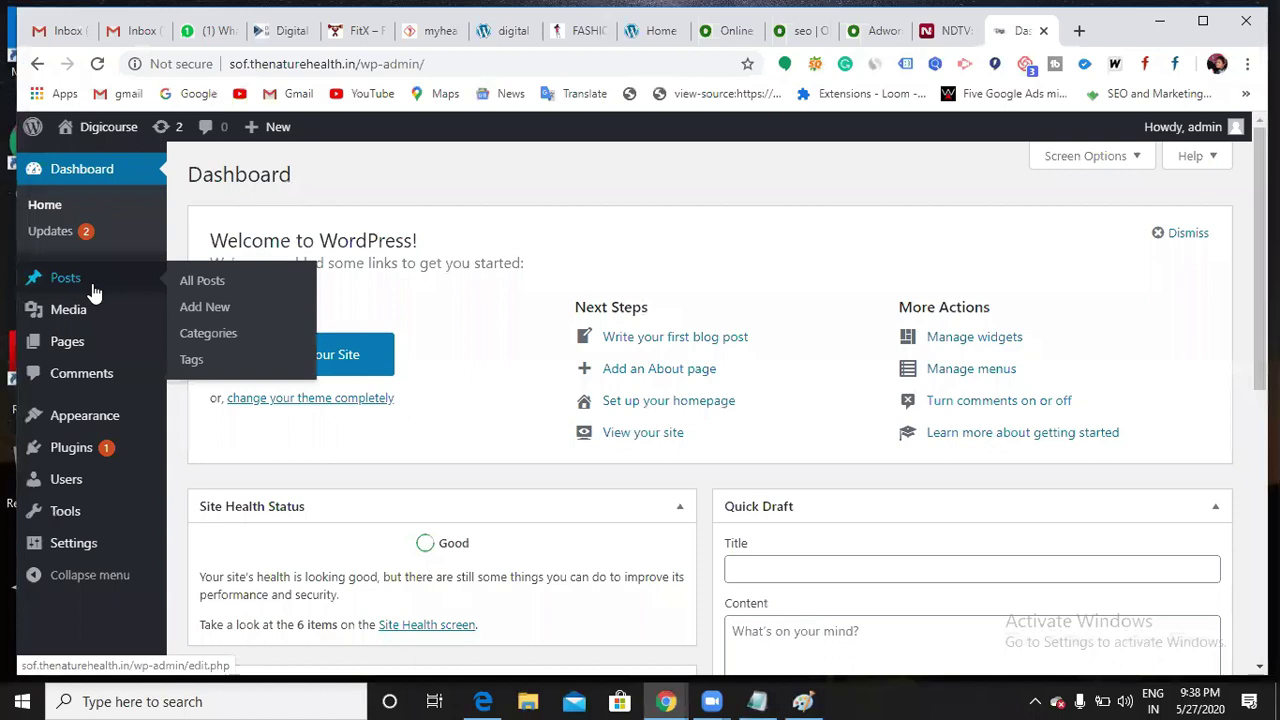
left_click(93, 290)
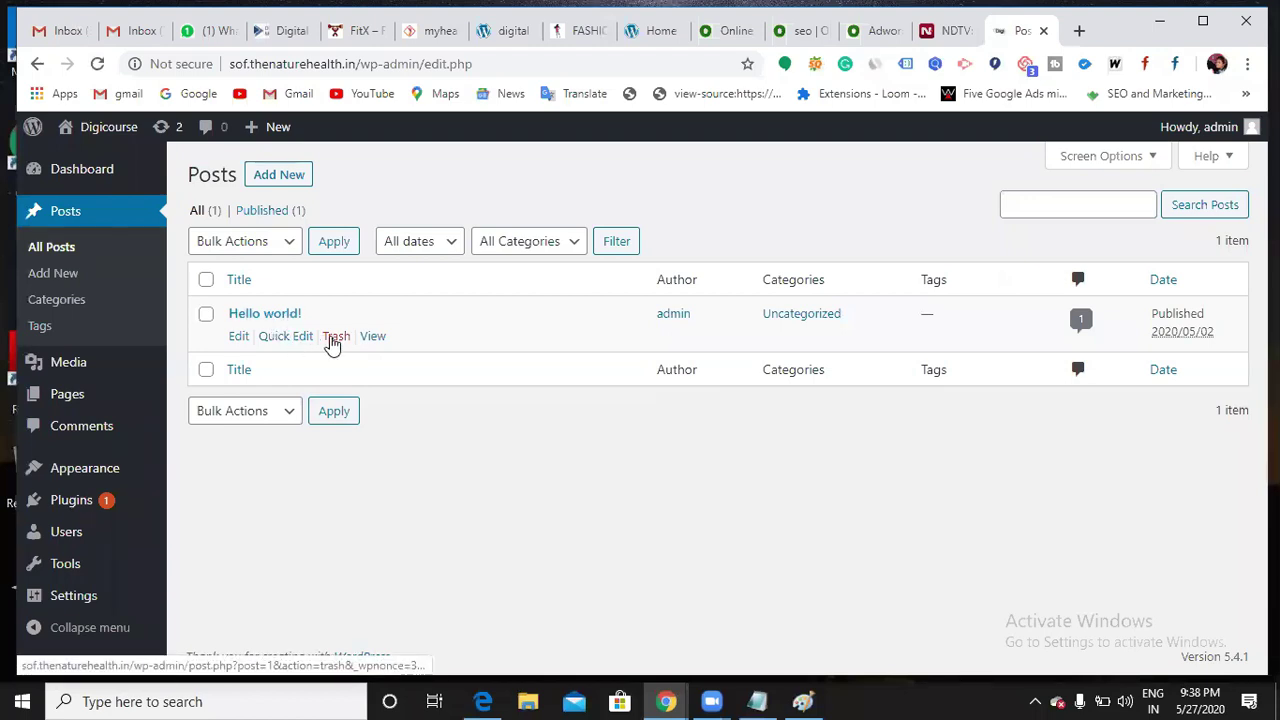
left_click(336, 338)
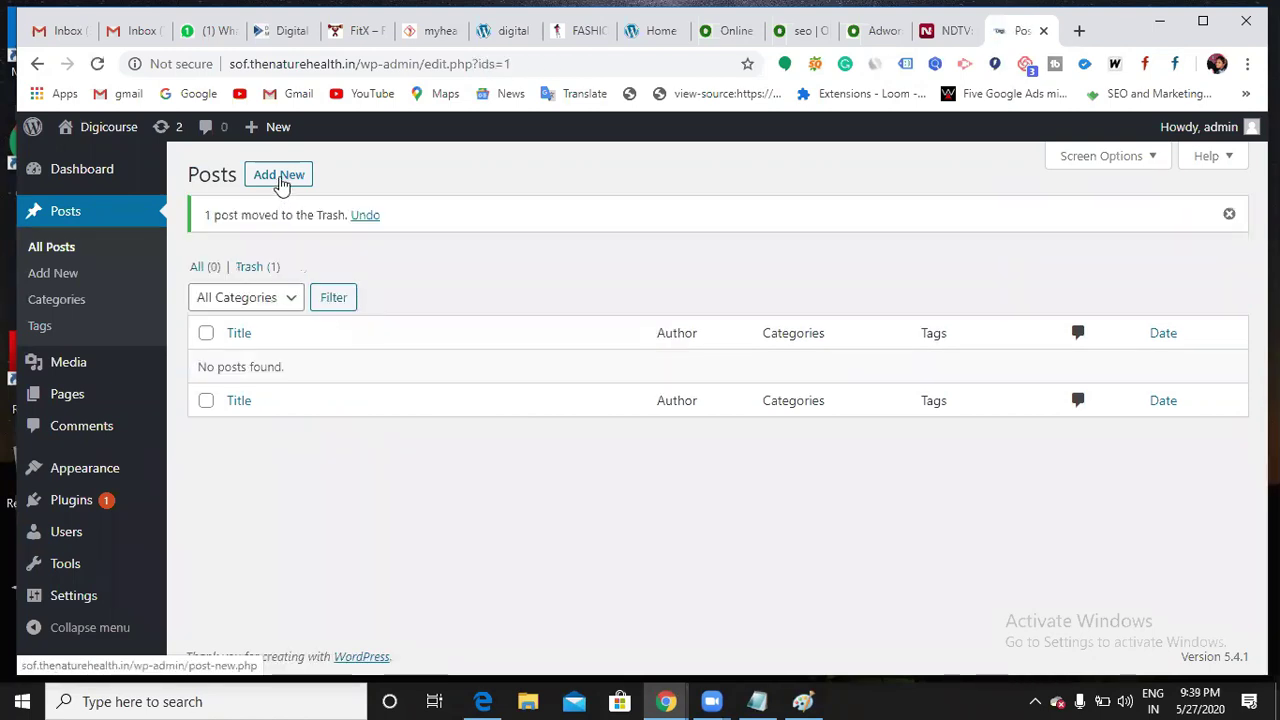
Title a new post 'What is Digital Marketing?' and write its paragraph defining digital marketing
left_click(279, 175)
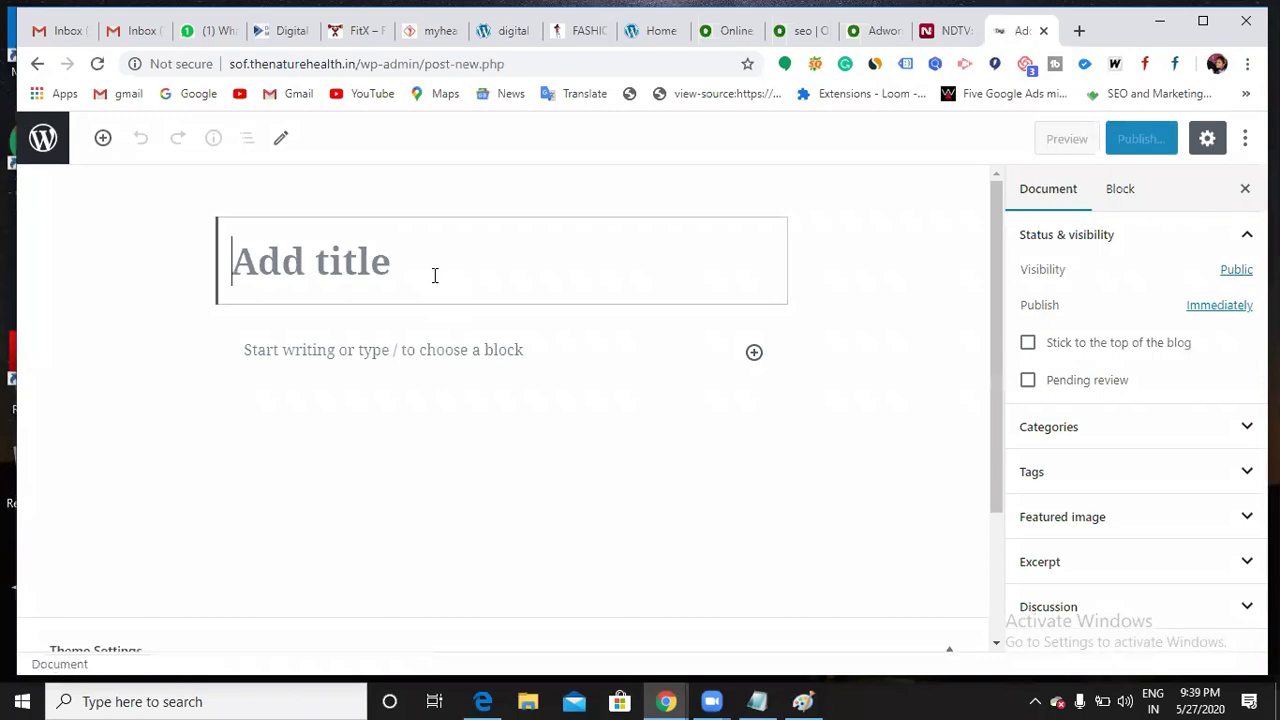
type("W")
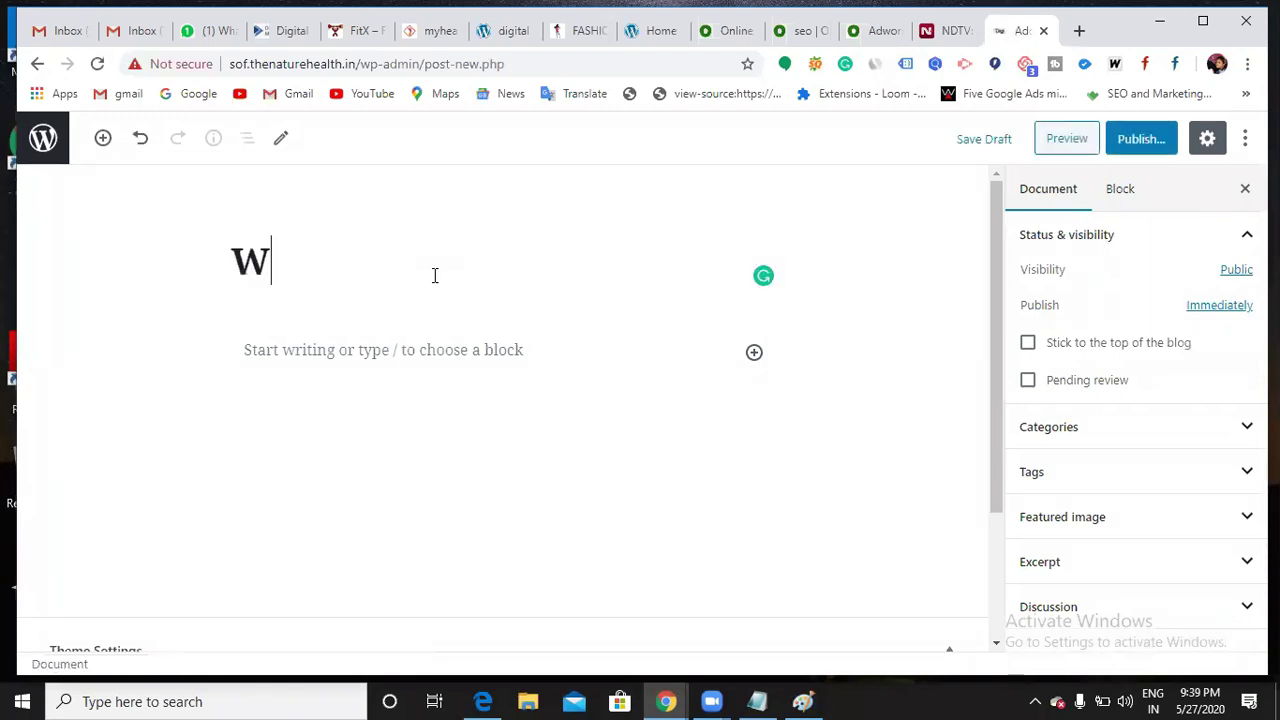
type("hat is")
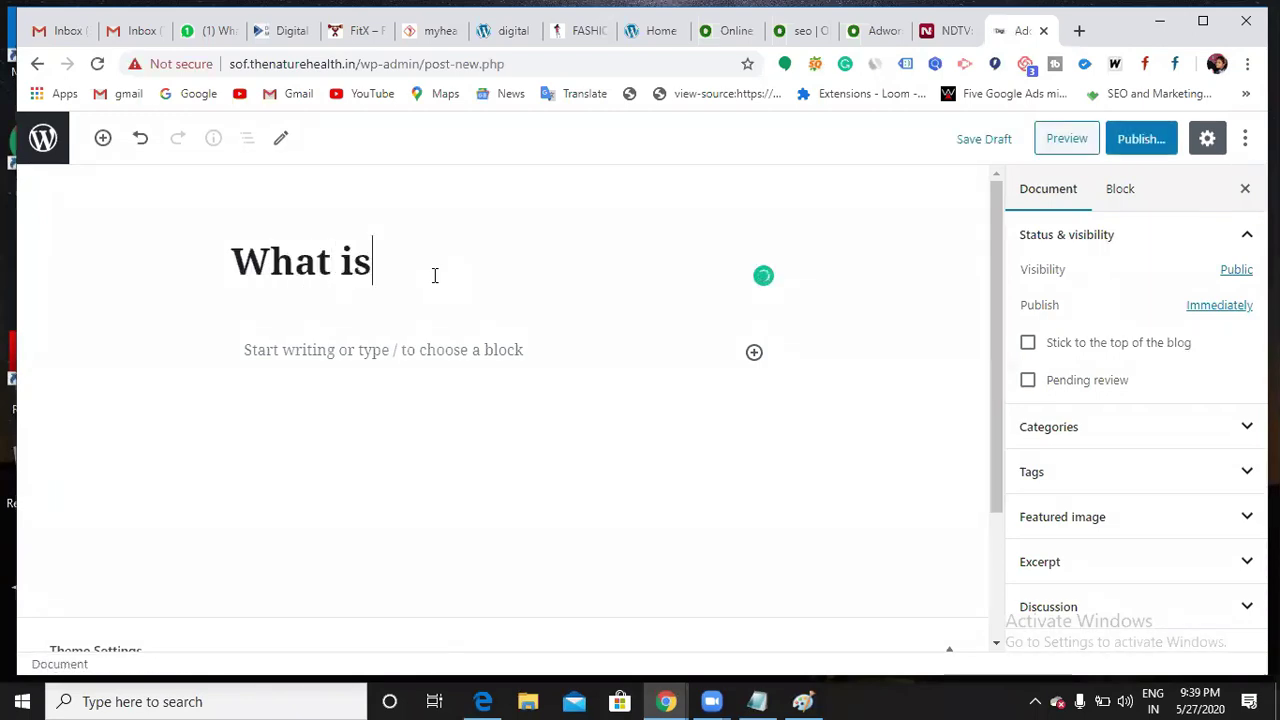
type(" Digita")
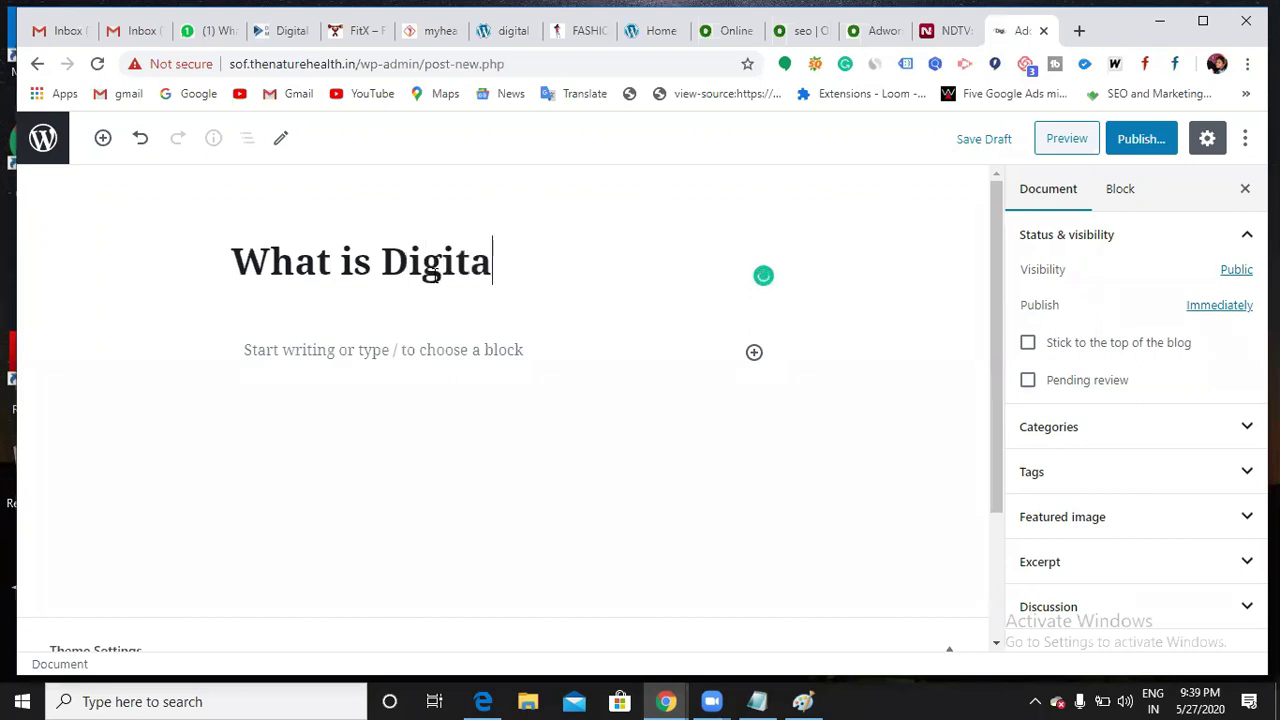
type("l Marke")
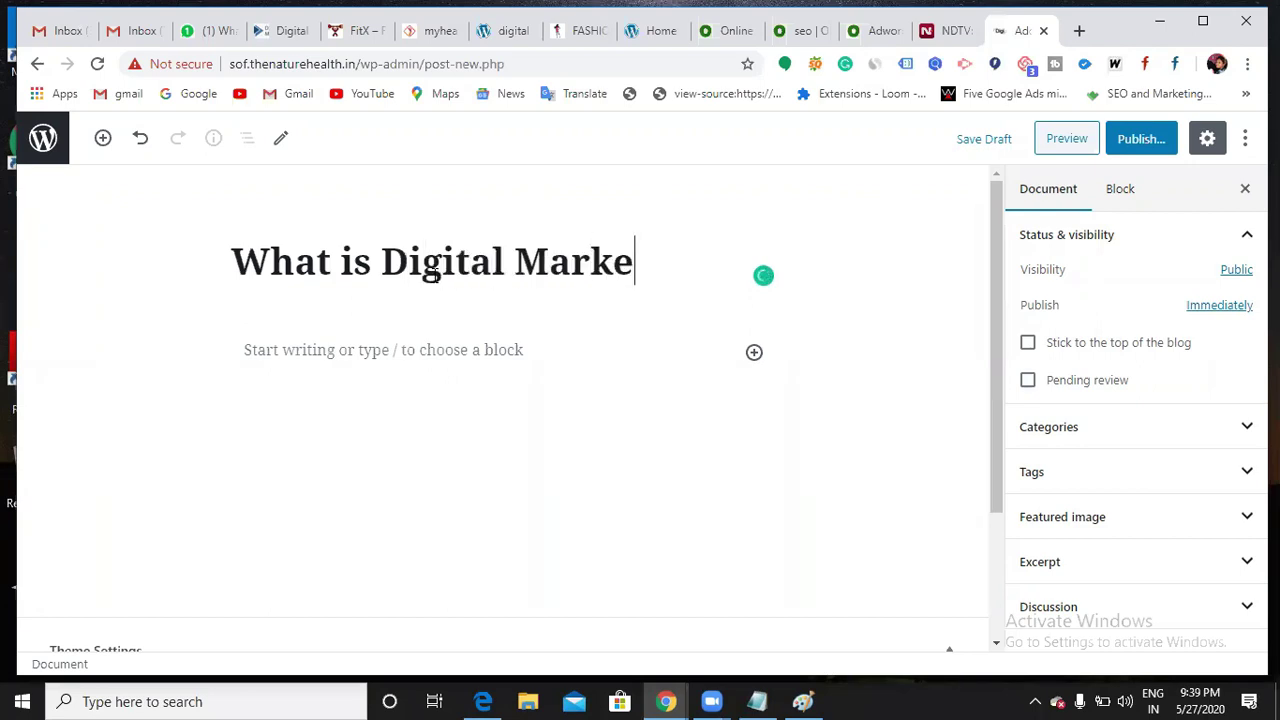
type("ting?")
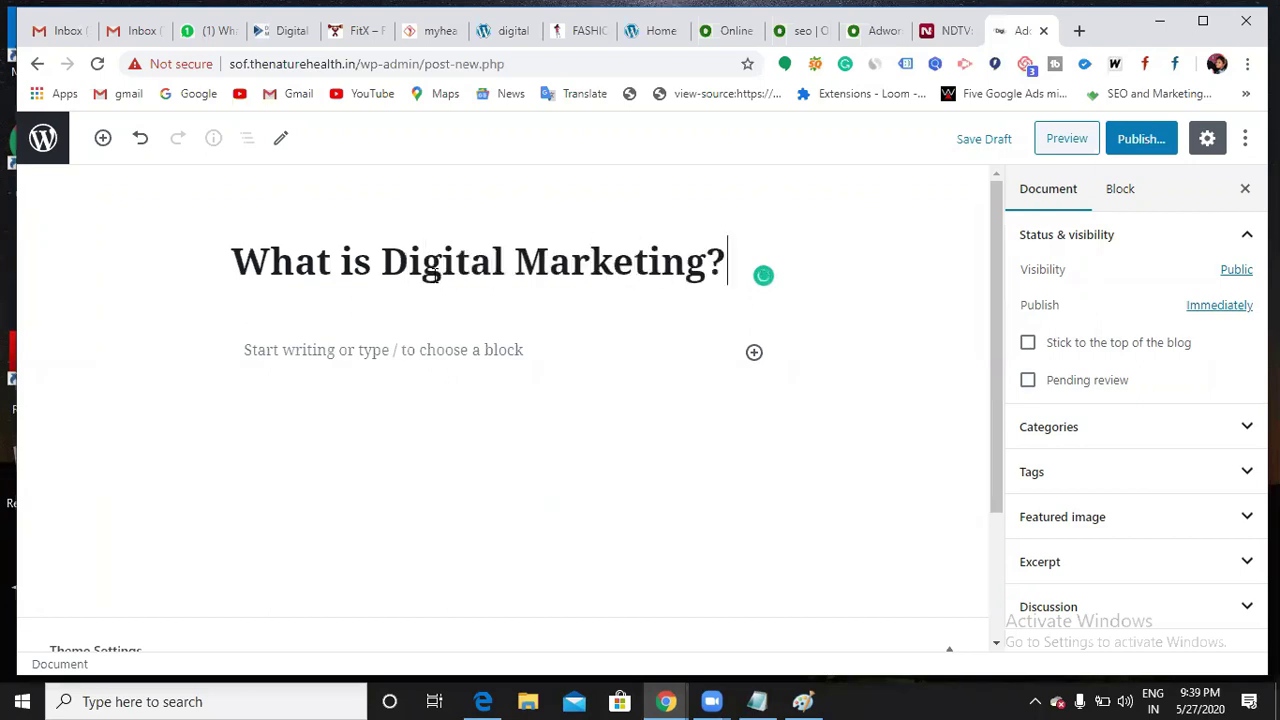
left_click(411, 347)
type("Digital Marketing me")
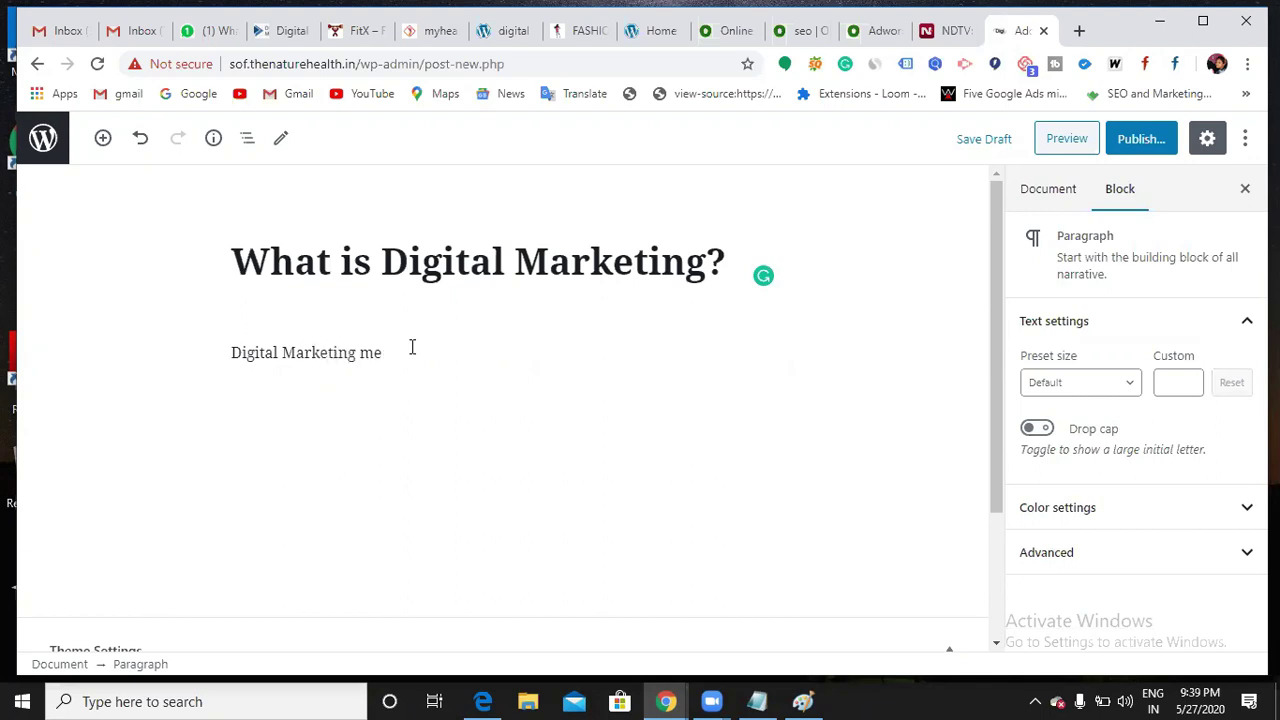
type("nnd")
type("s marketing")
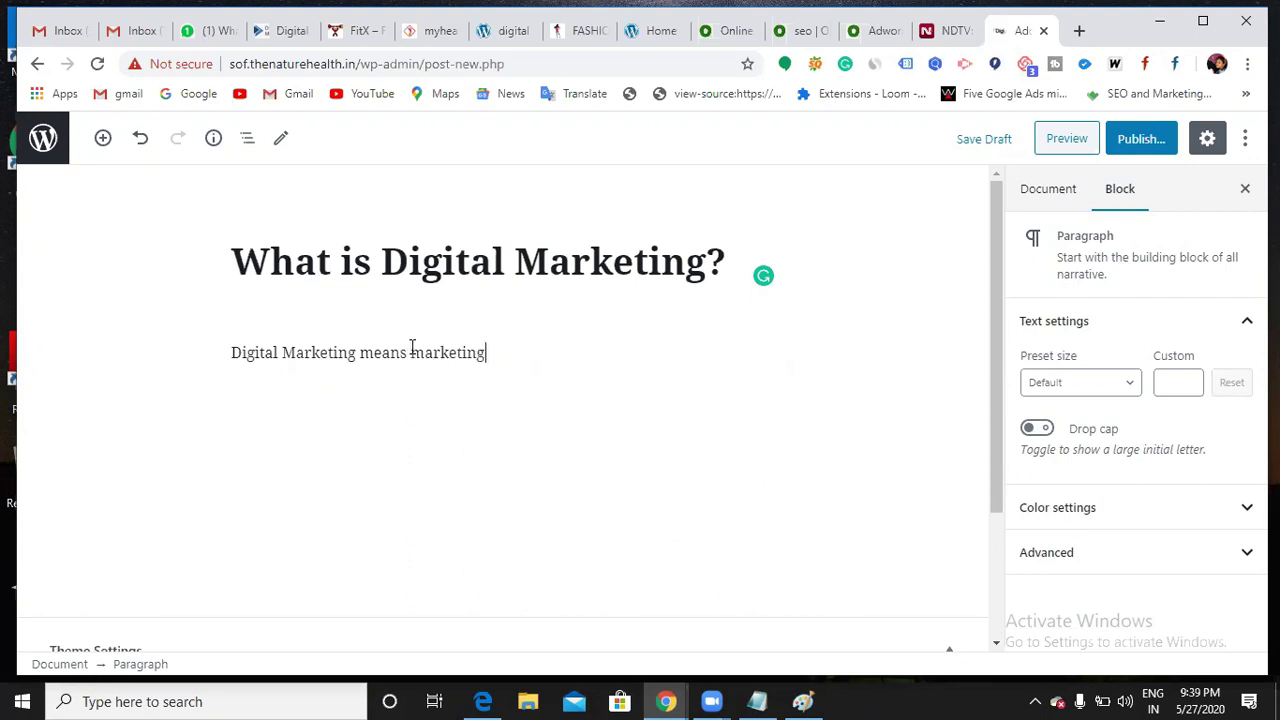
type(" any product or services on")
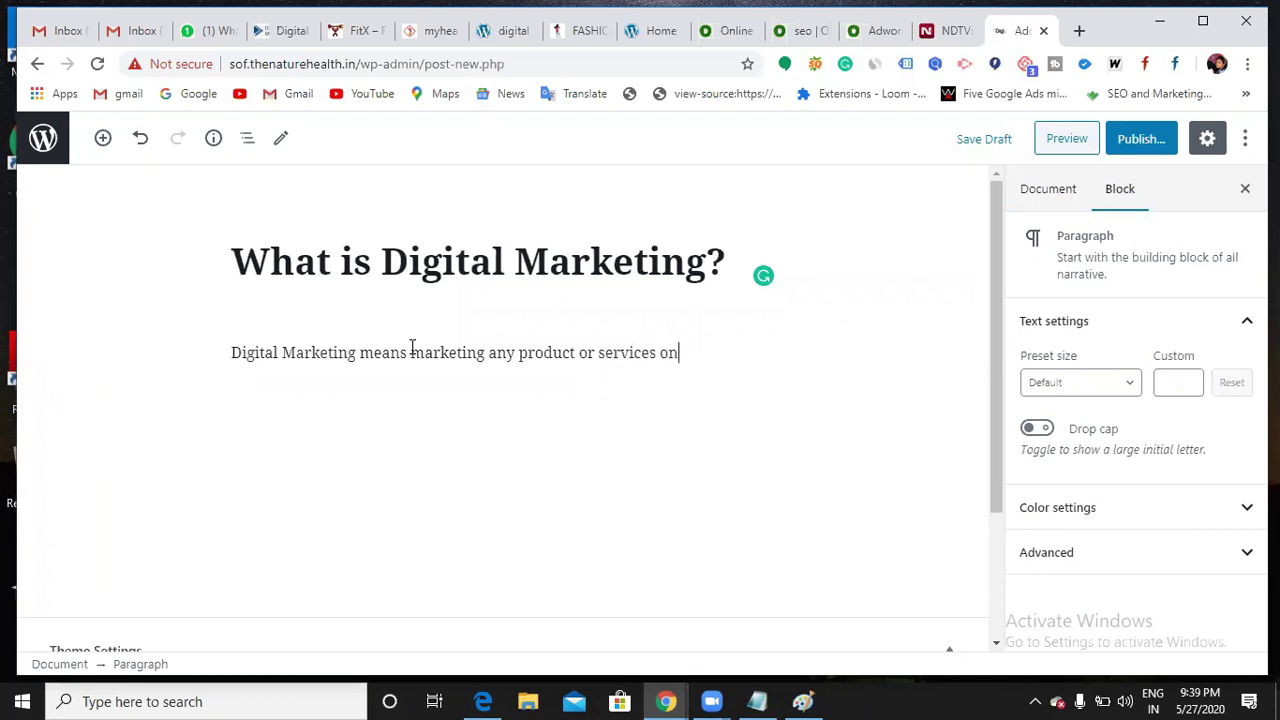
type("line by using all th")
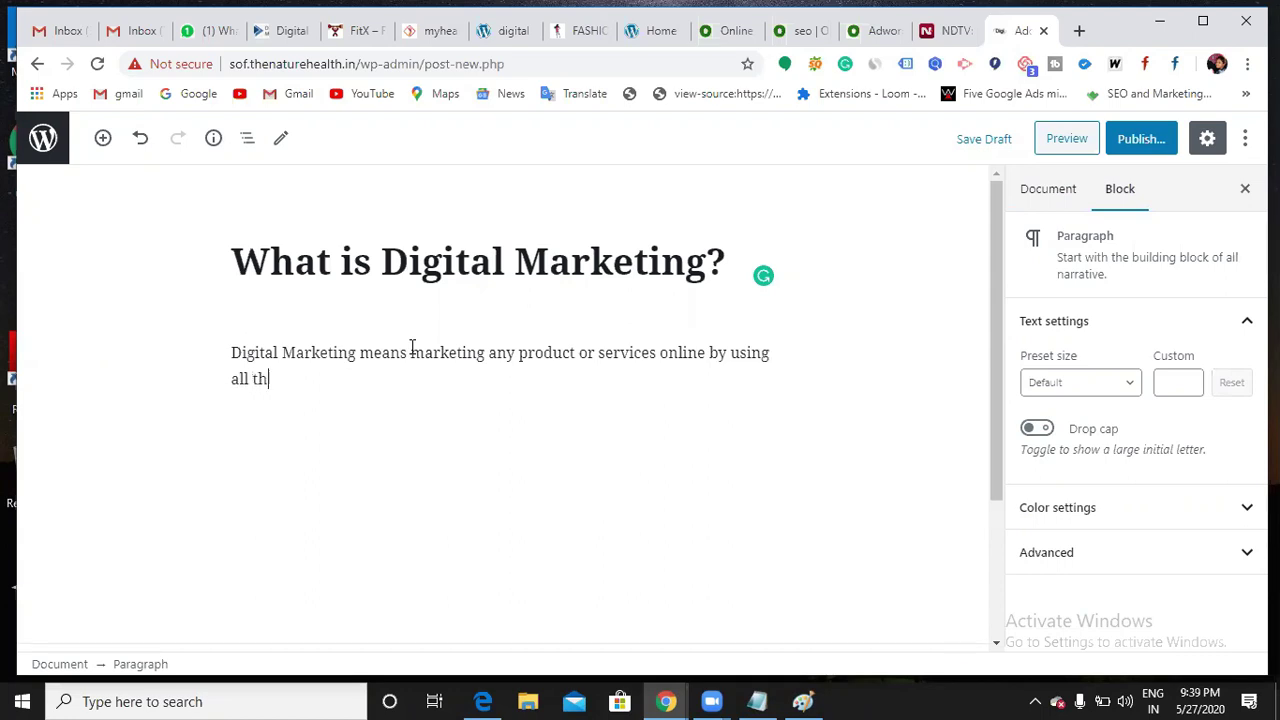
type("e digital roo")
type("tools avai")
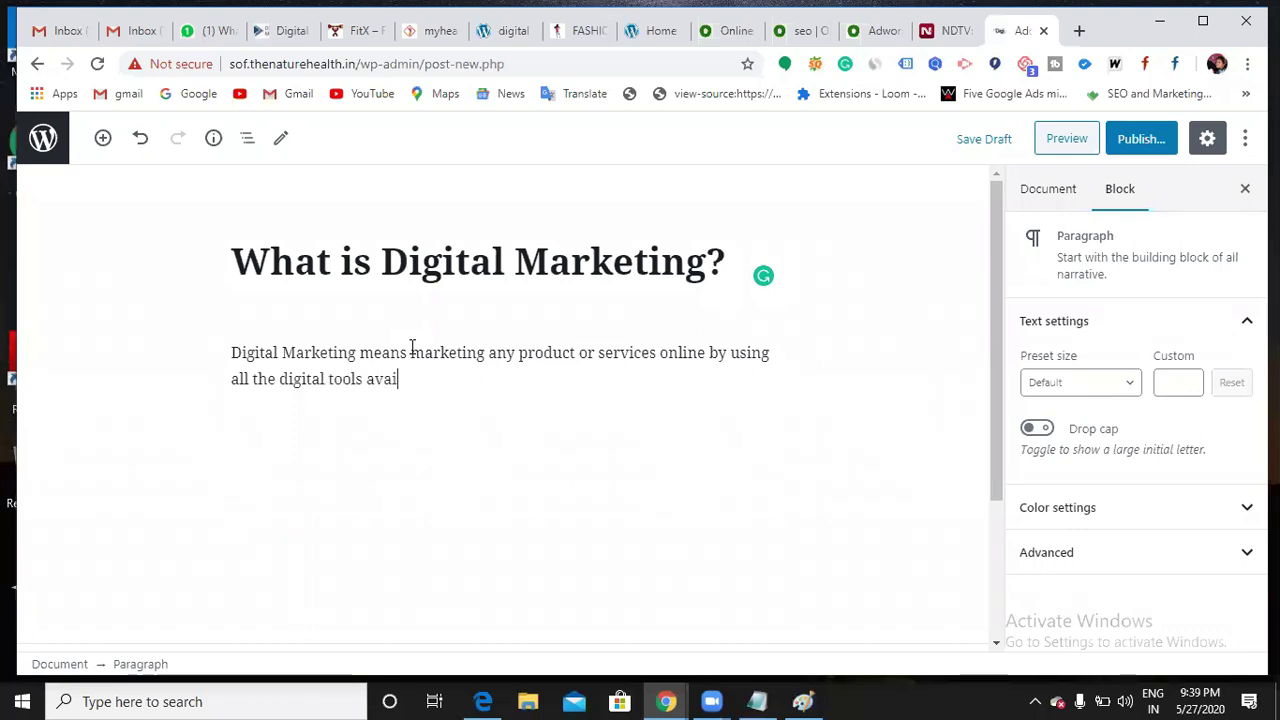
type("lable online,")
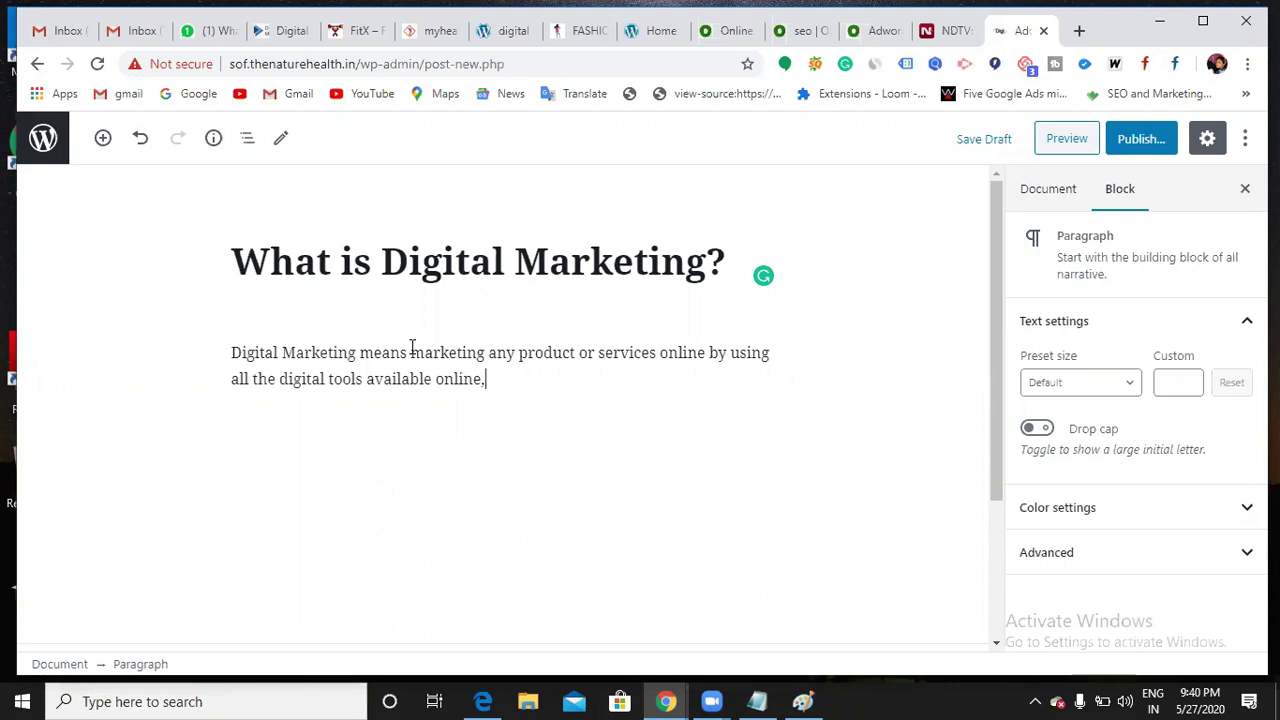
key("Return")
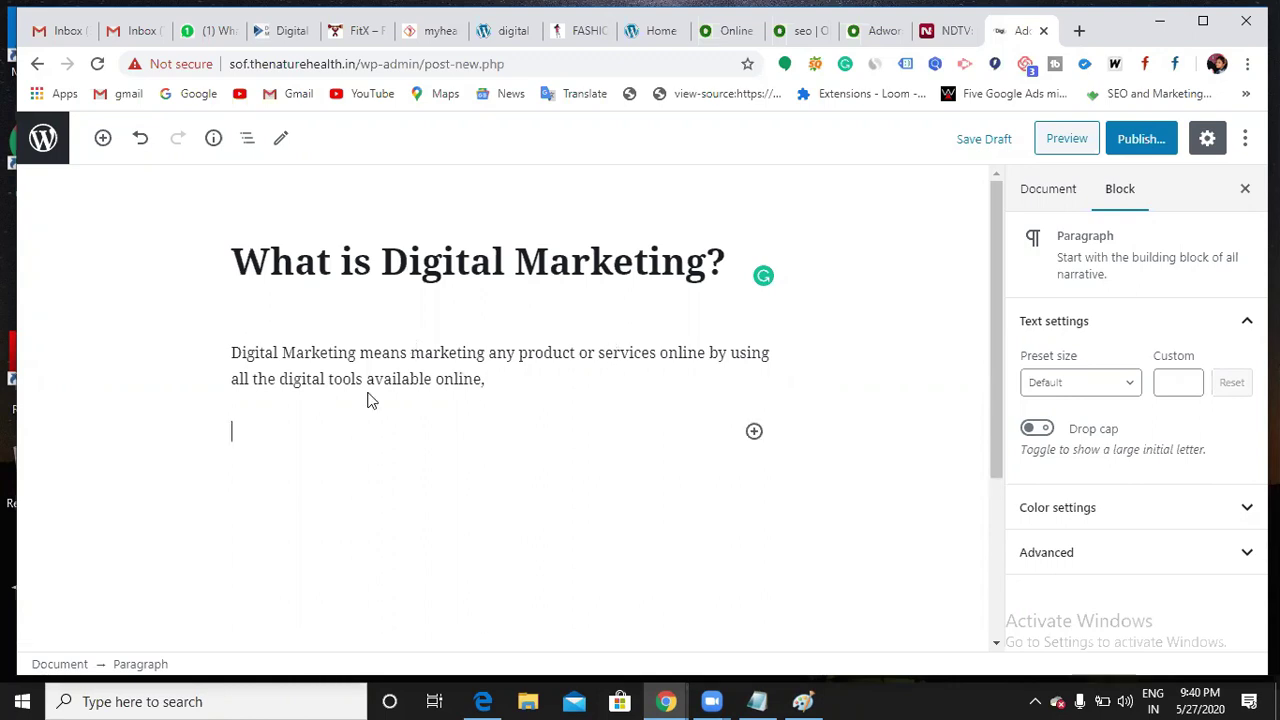
Publish 'What is Digital Marketing?', go back to All Posts and start another new post
left_click(1132, 148)
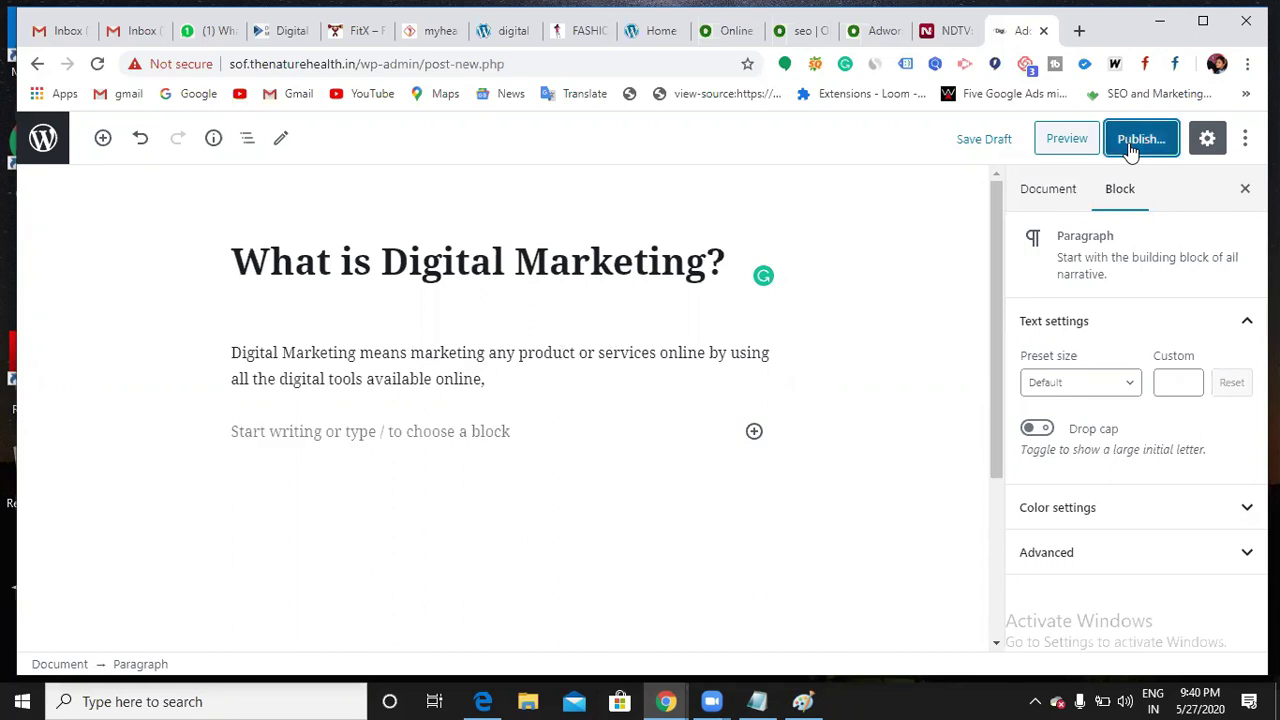
left_click(1134, 141)
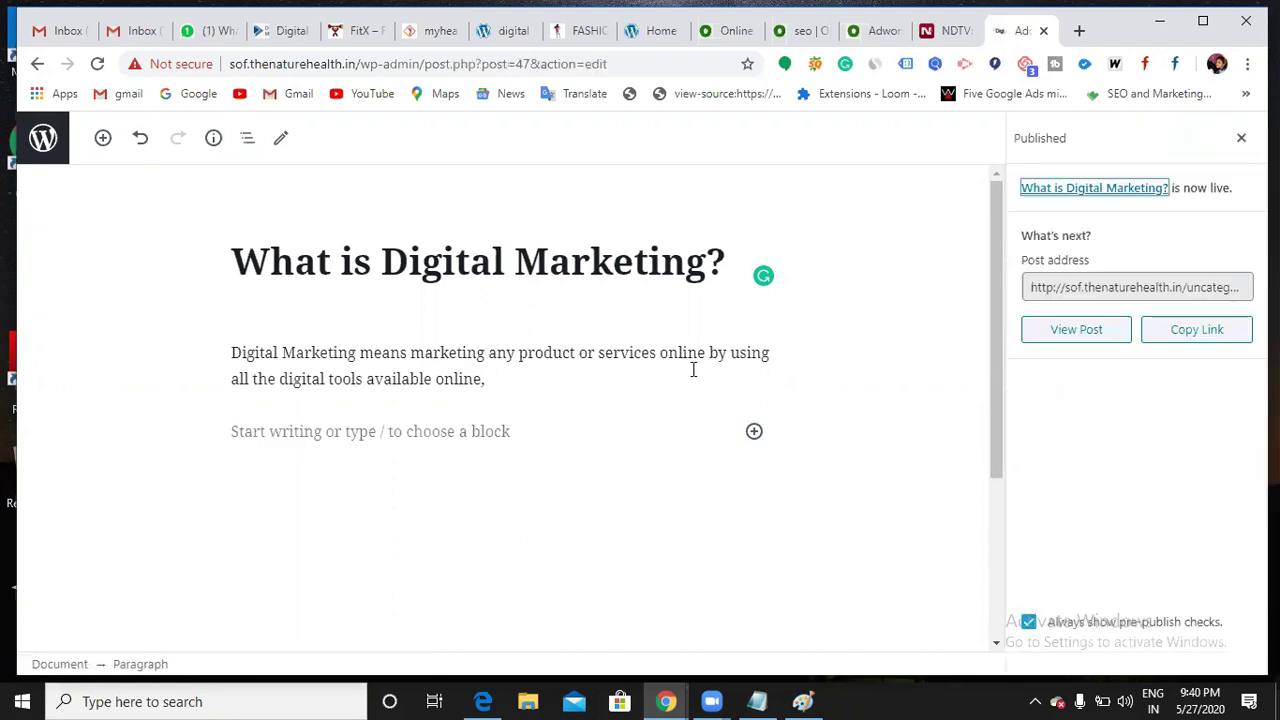
left_click(38, 68)
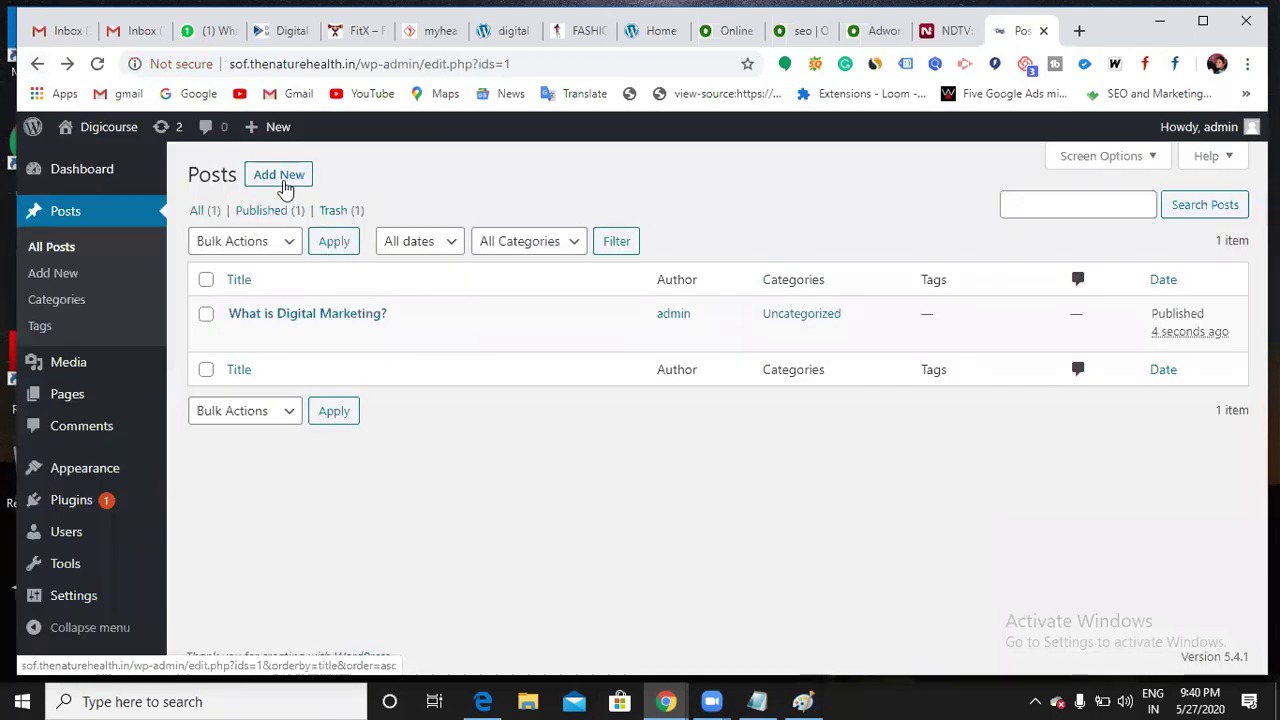
left_click(280, 175)
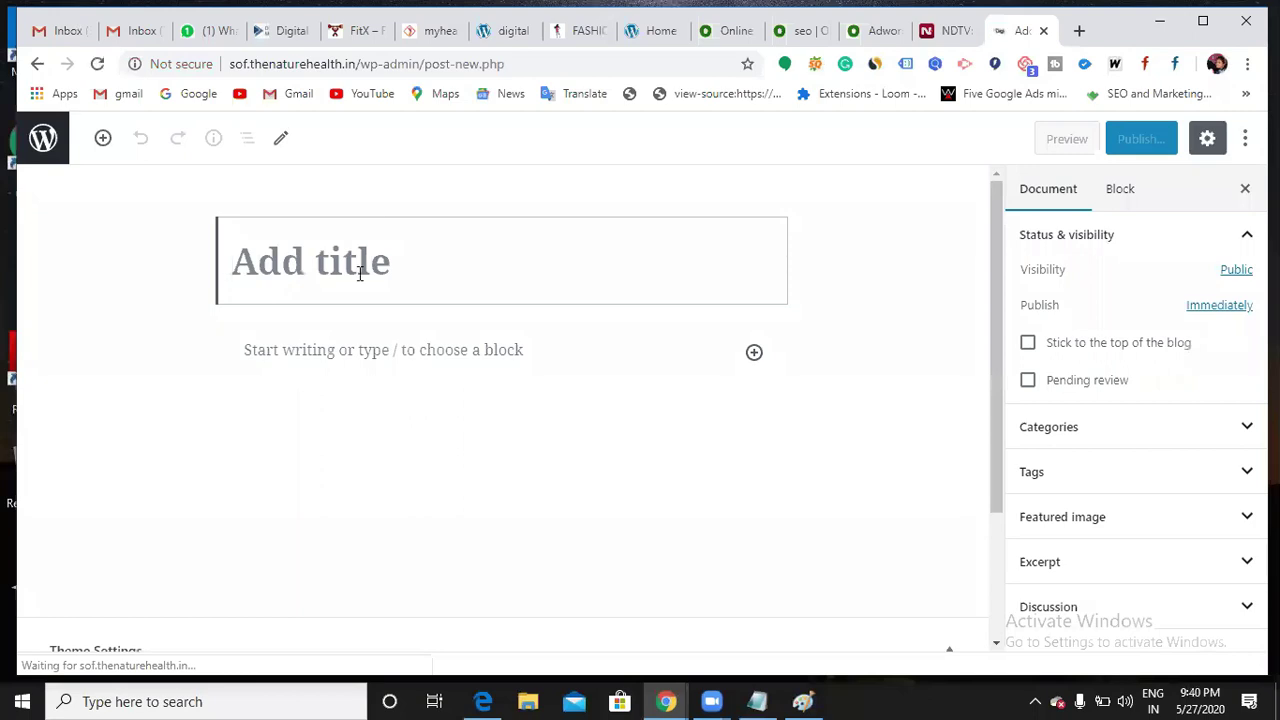
Title the post 'What is SEO?' and write its paragraph defining SEO for keyword rankings
type("WH")
key("BackSpace")
type("hat is ")
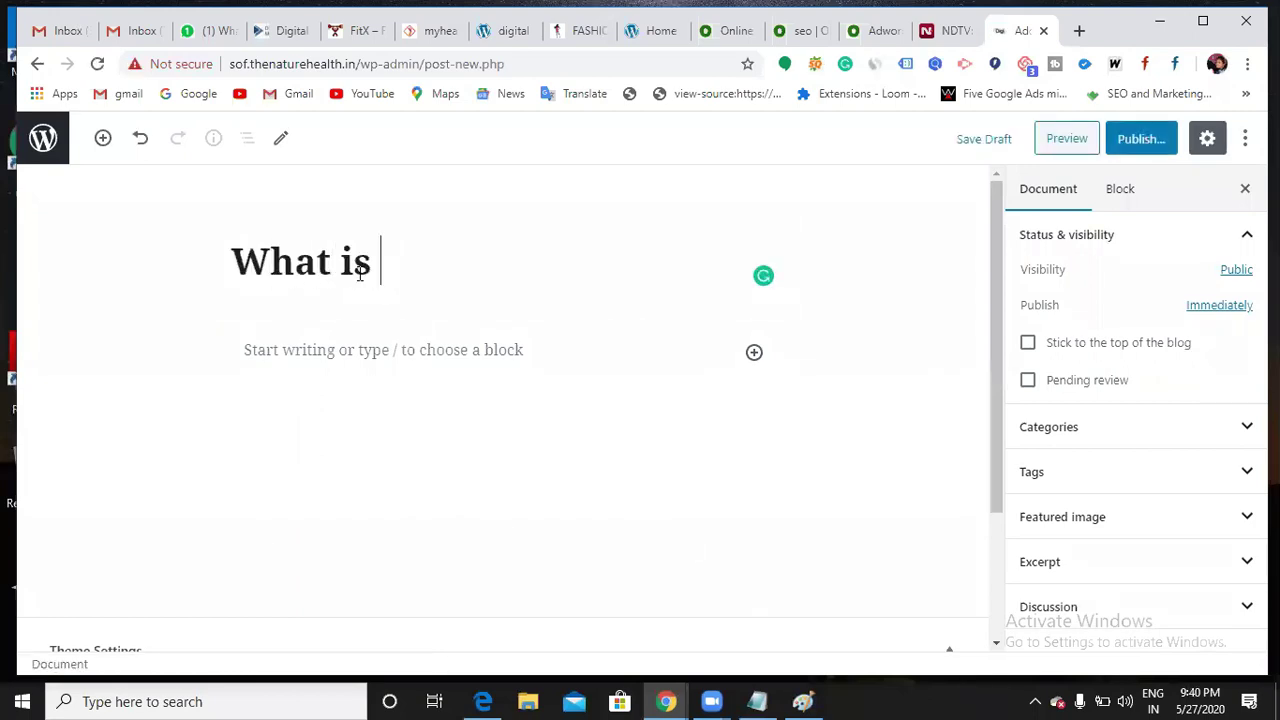
type("SEO?")
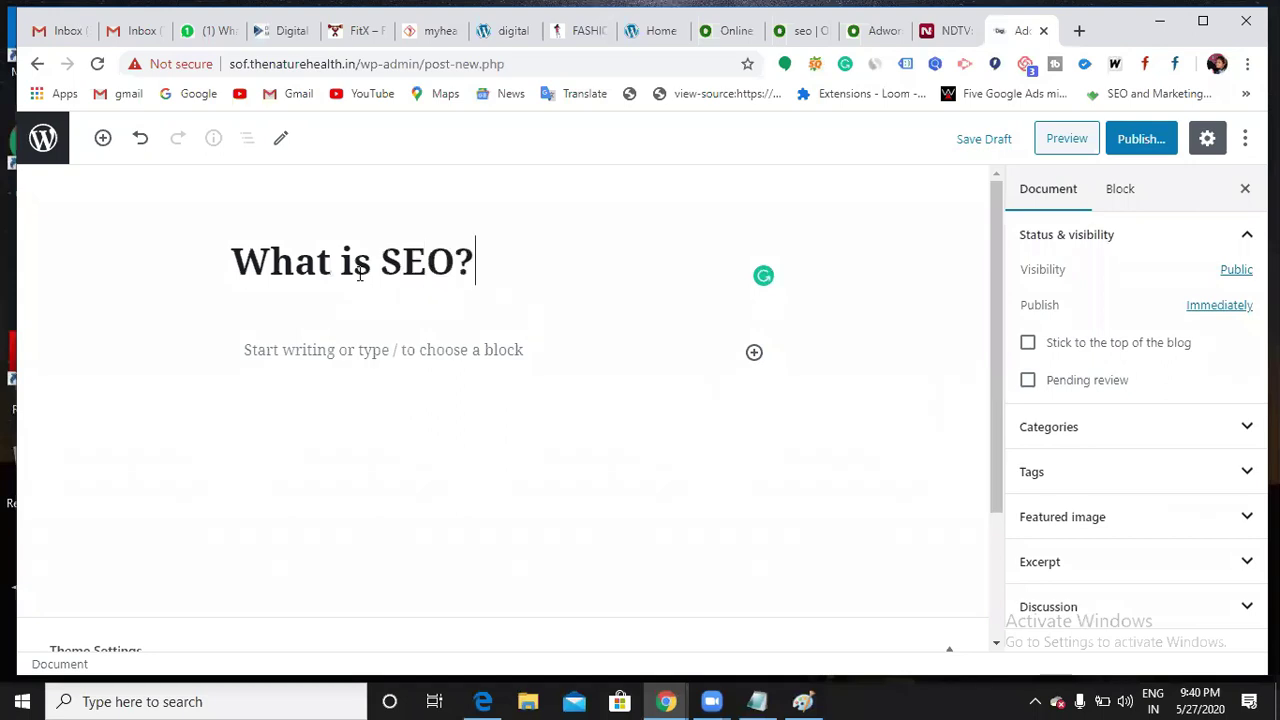
left_click(377, 360)
type("SEO(Search Engine Optimization")
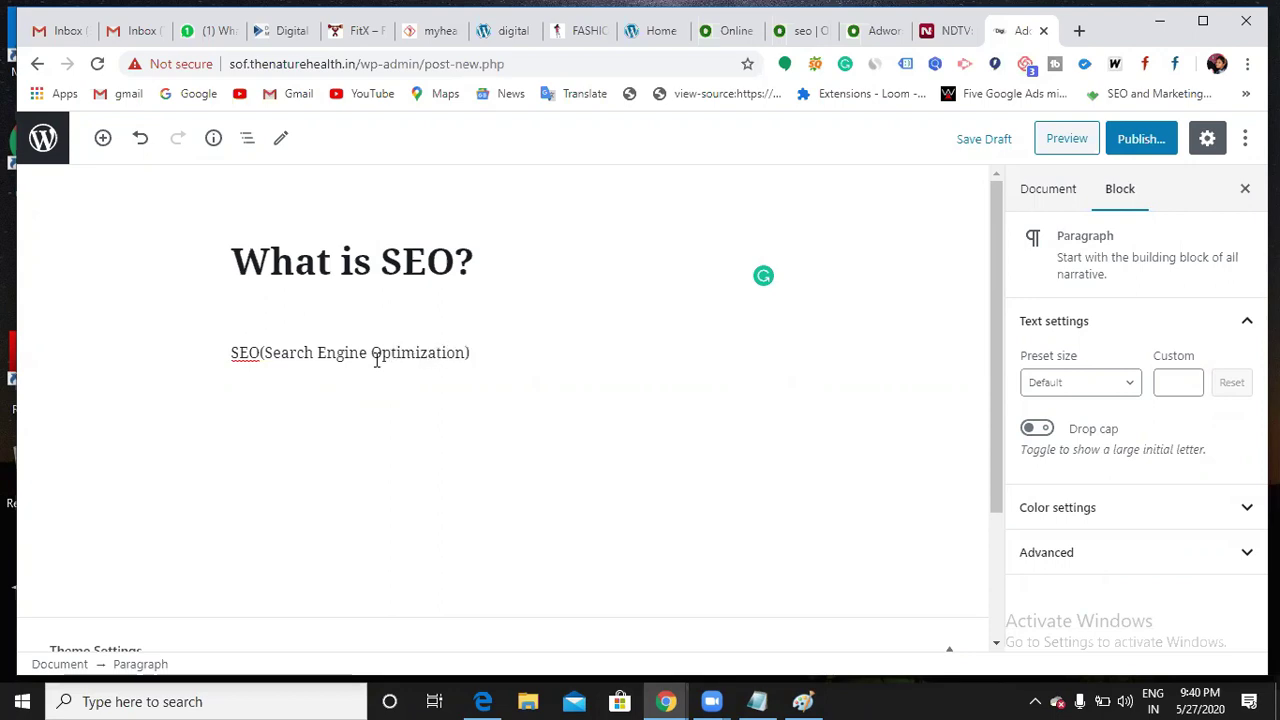
type(") is a")
type("optimizing you")
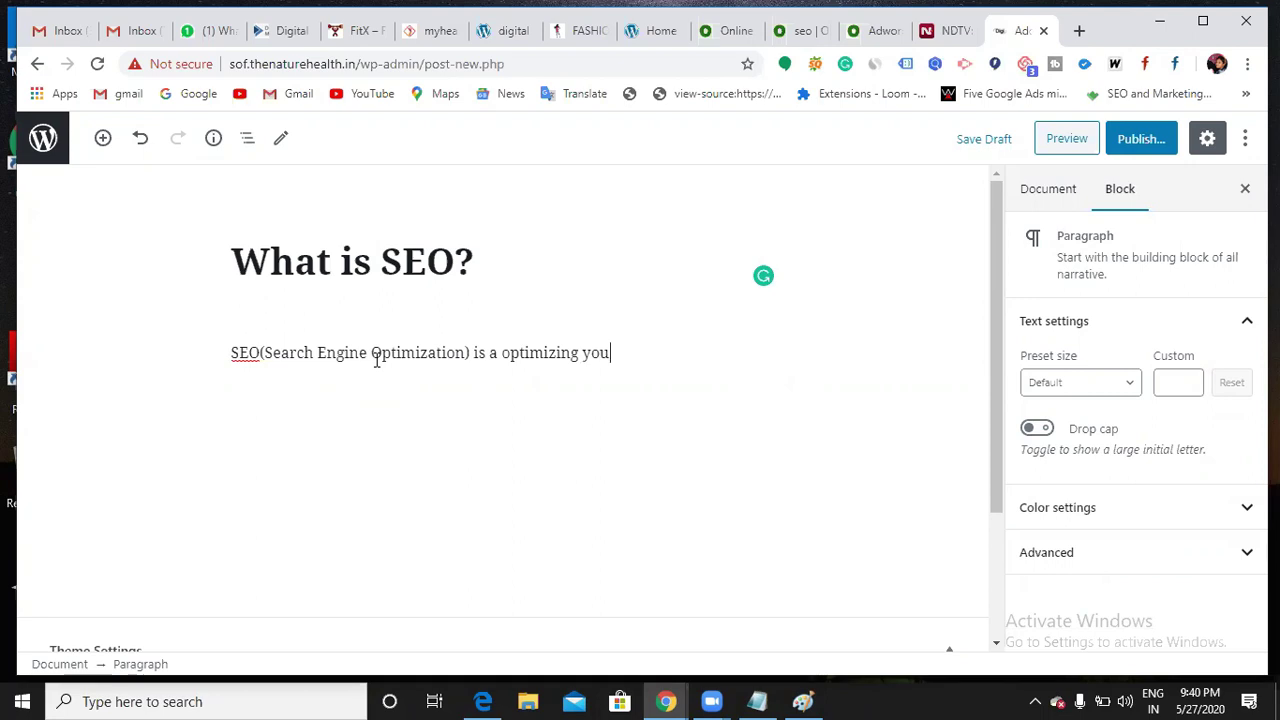
type("r website ")
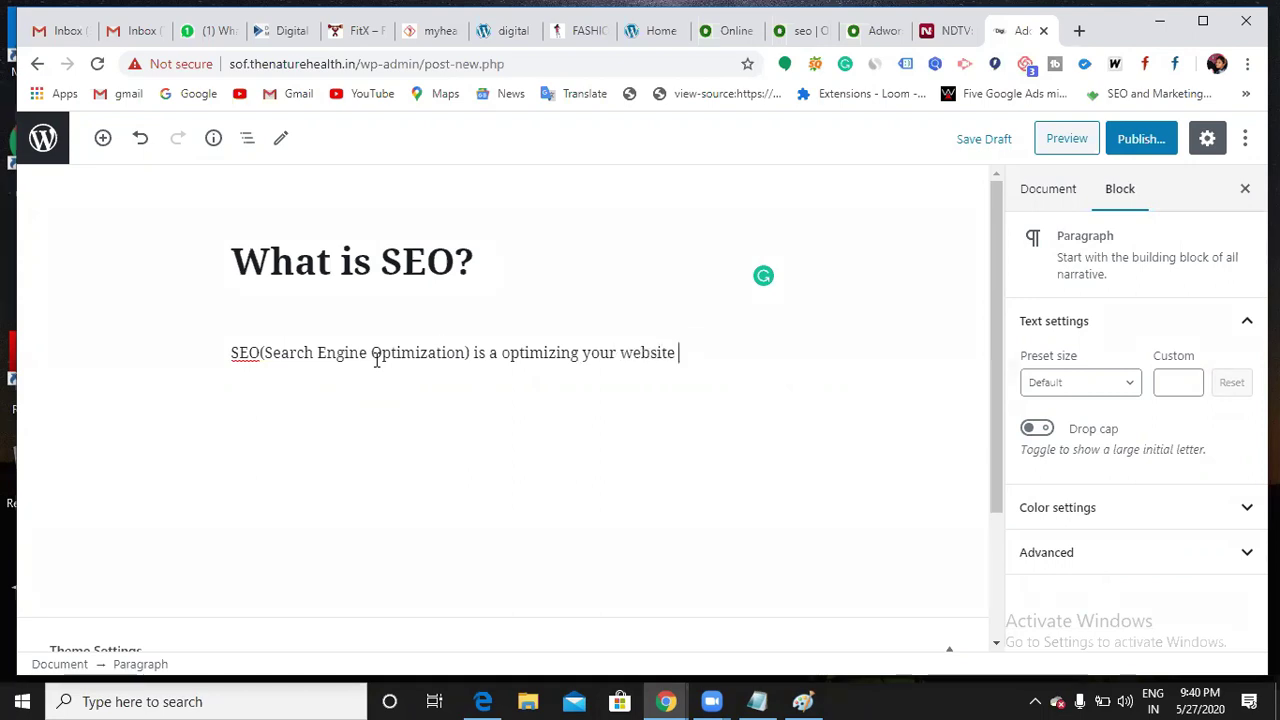
type("for google to im")
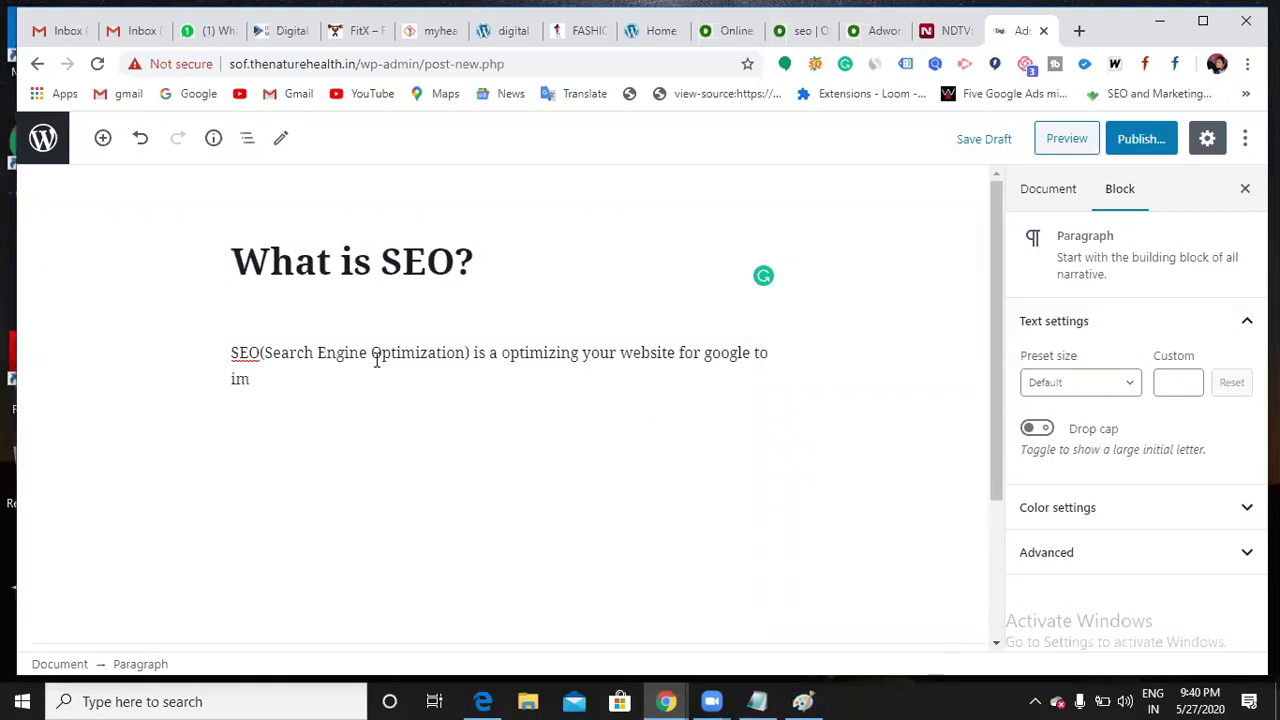
type("pr")
key("BackSpace")
key("BackSpace")
type("prove the ranking")
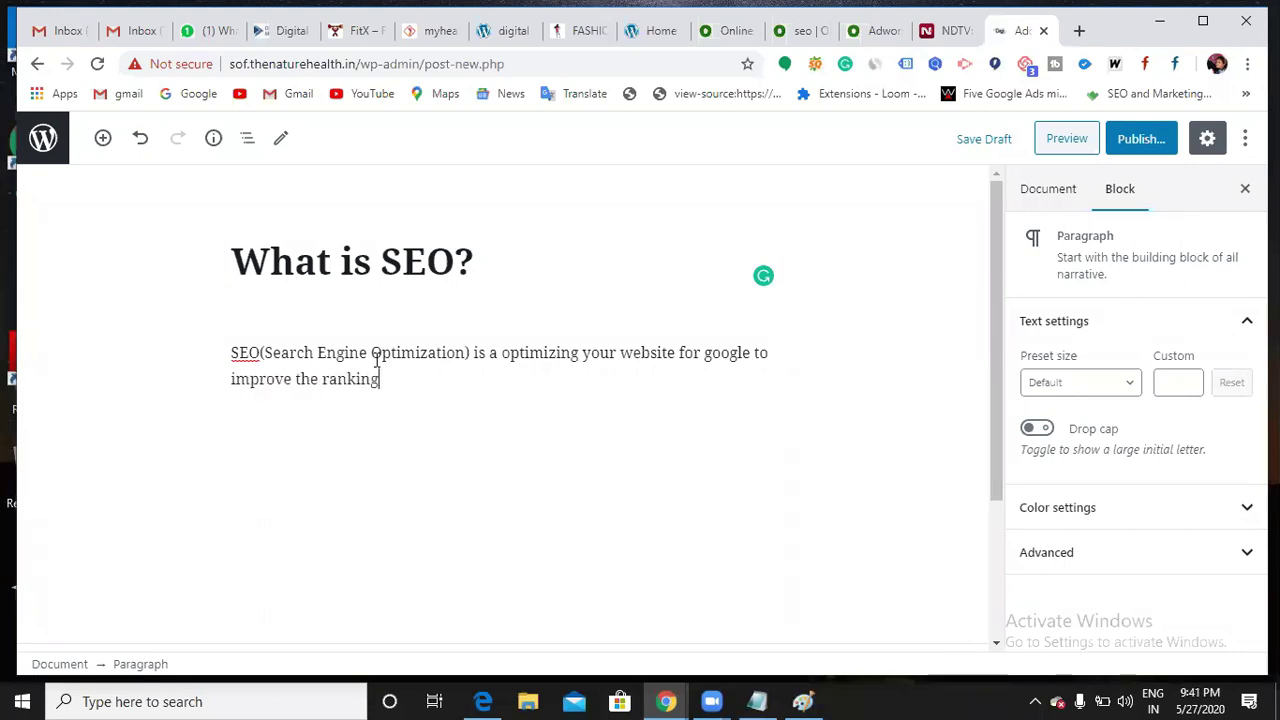
type("s of website for p")
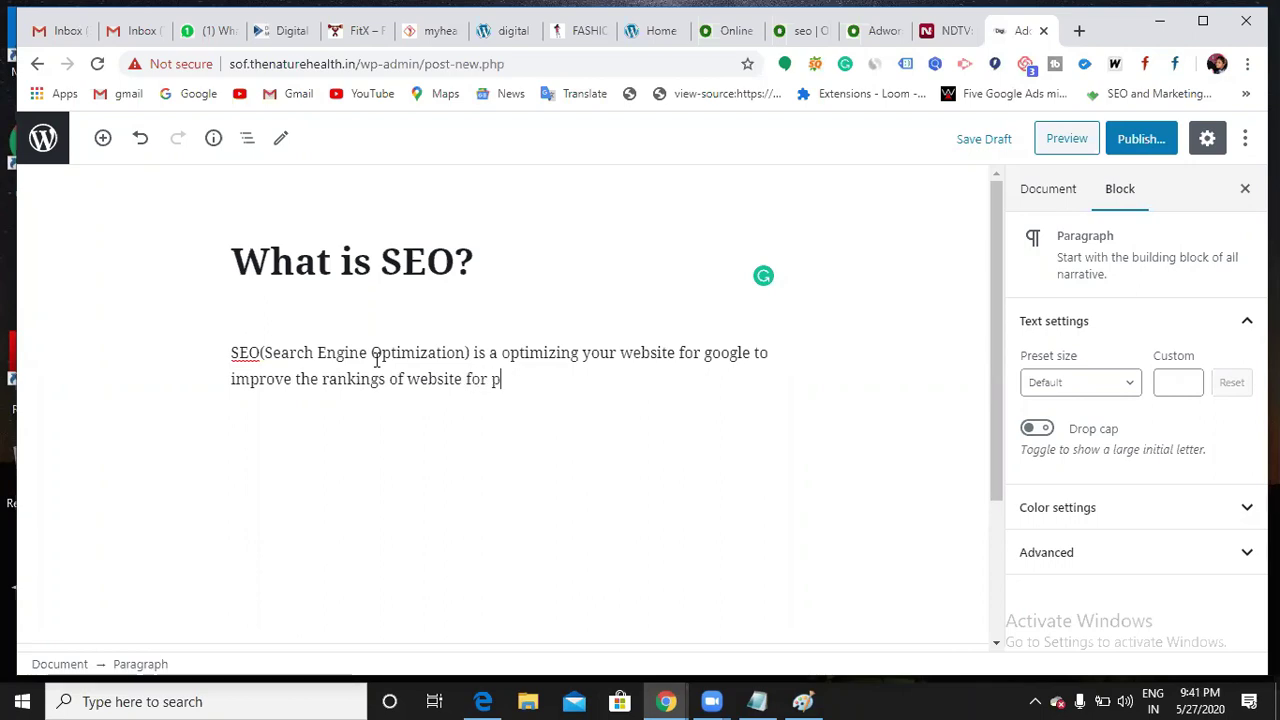
type("articular keyword")
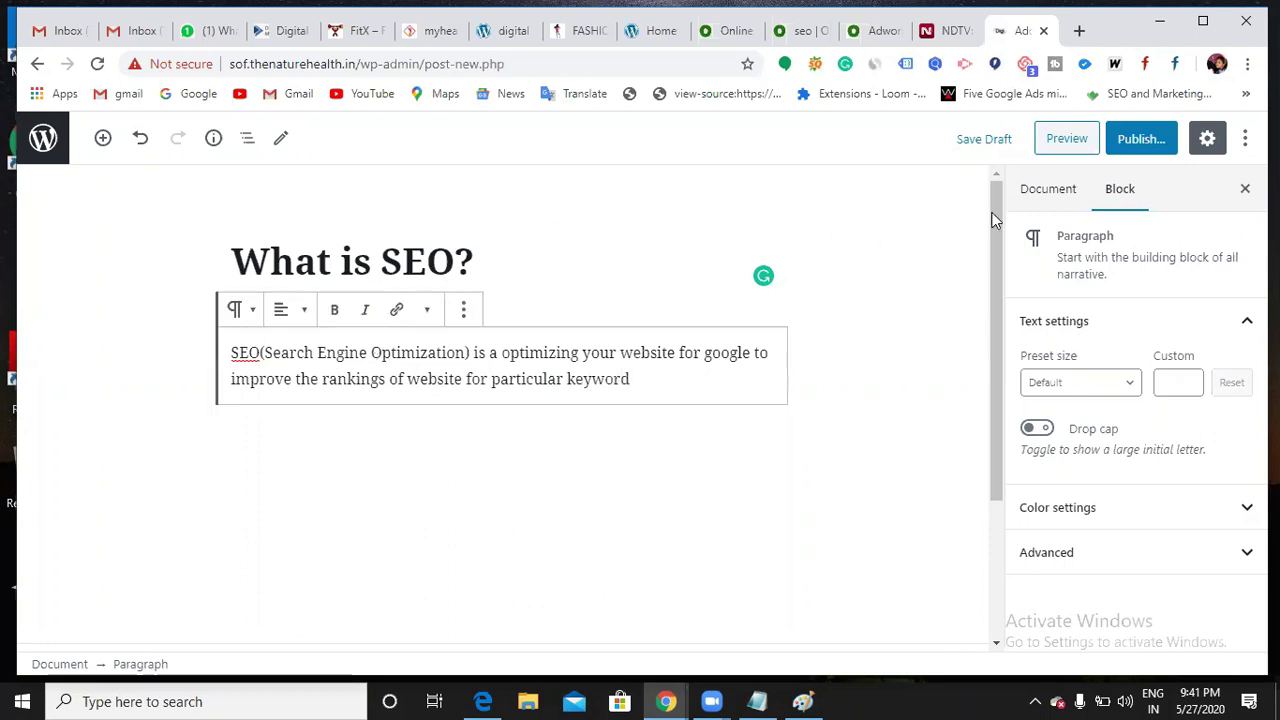
Publish the SEO post and return to the posts list
left_click(1137, 138)
left_click(1131, 138)
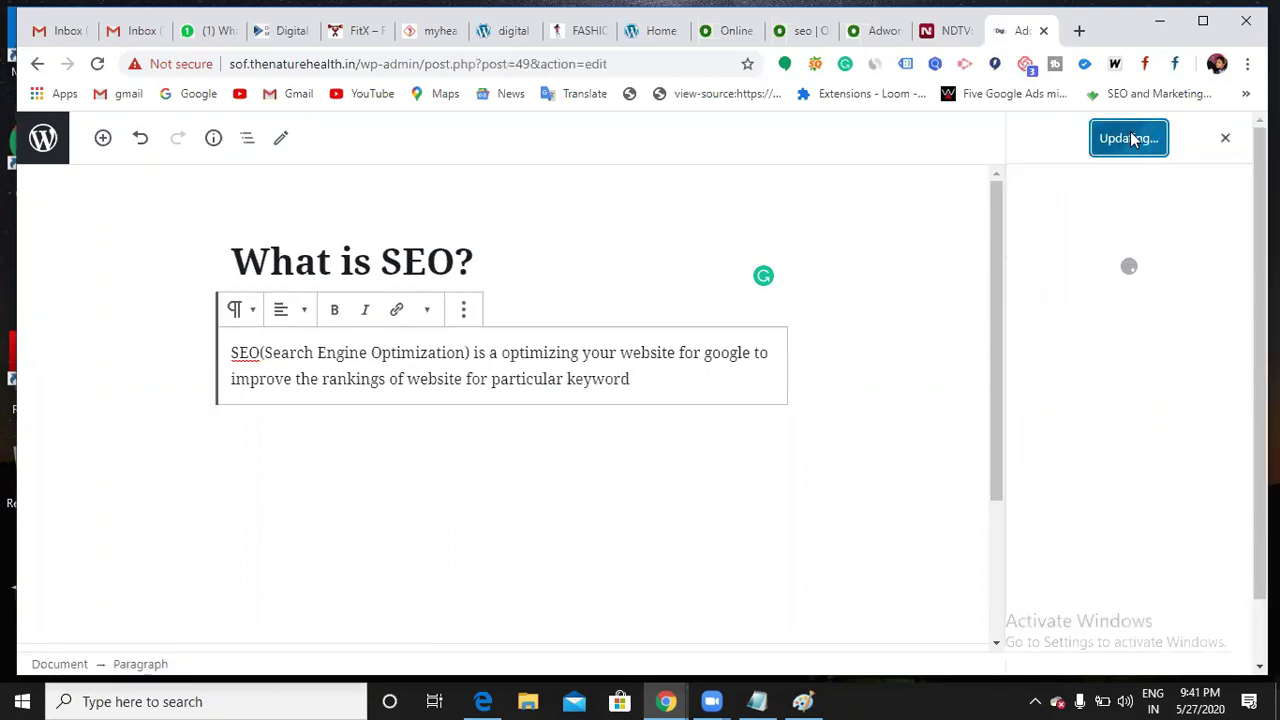
left_click(37, 63)
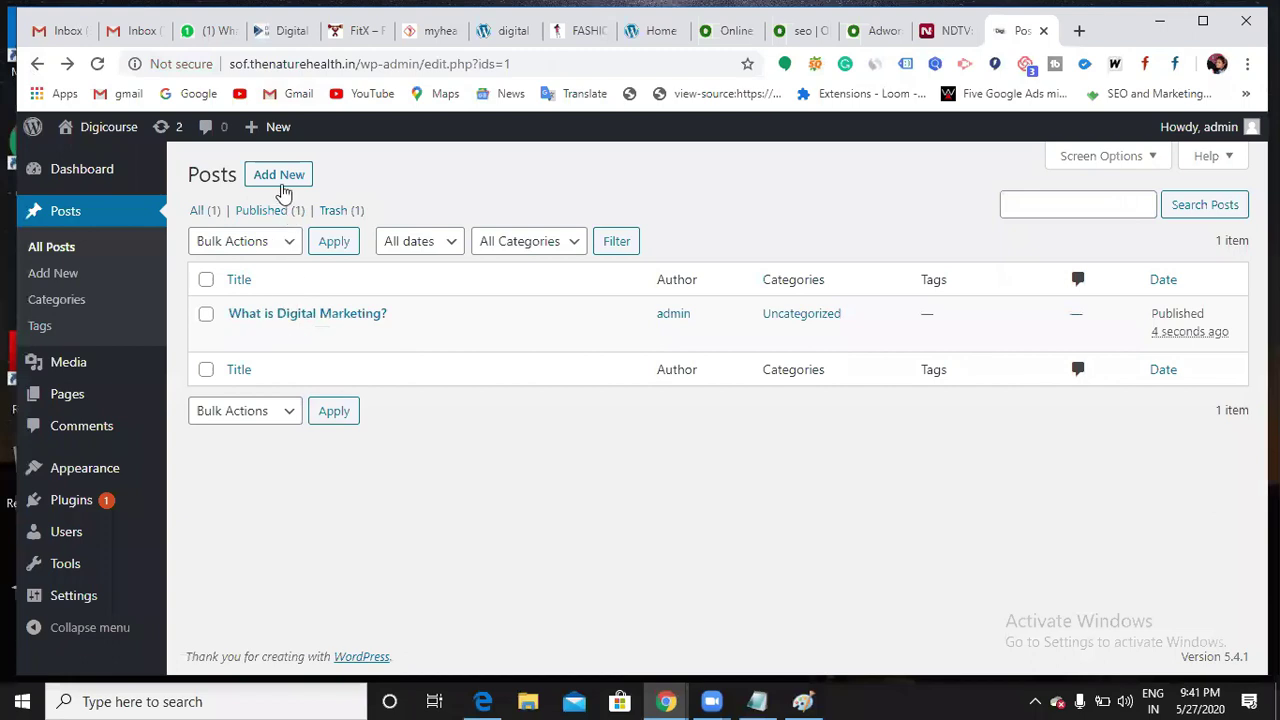
Start a new post titled 'What is Google Ads?'
left_click(283, 190)
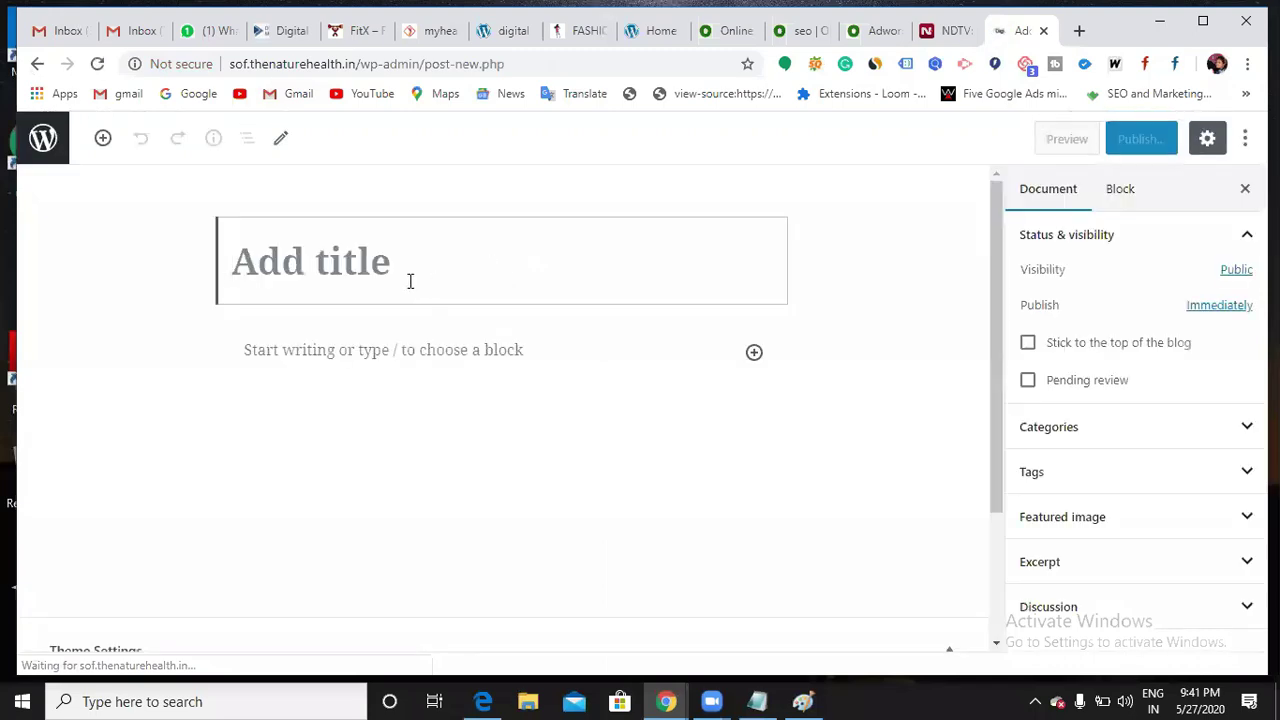
type("What id")
key("BackSpace")
type("s Goog")
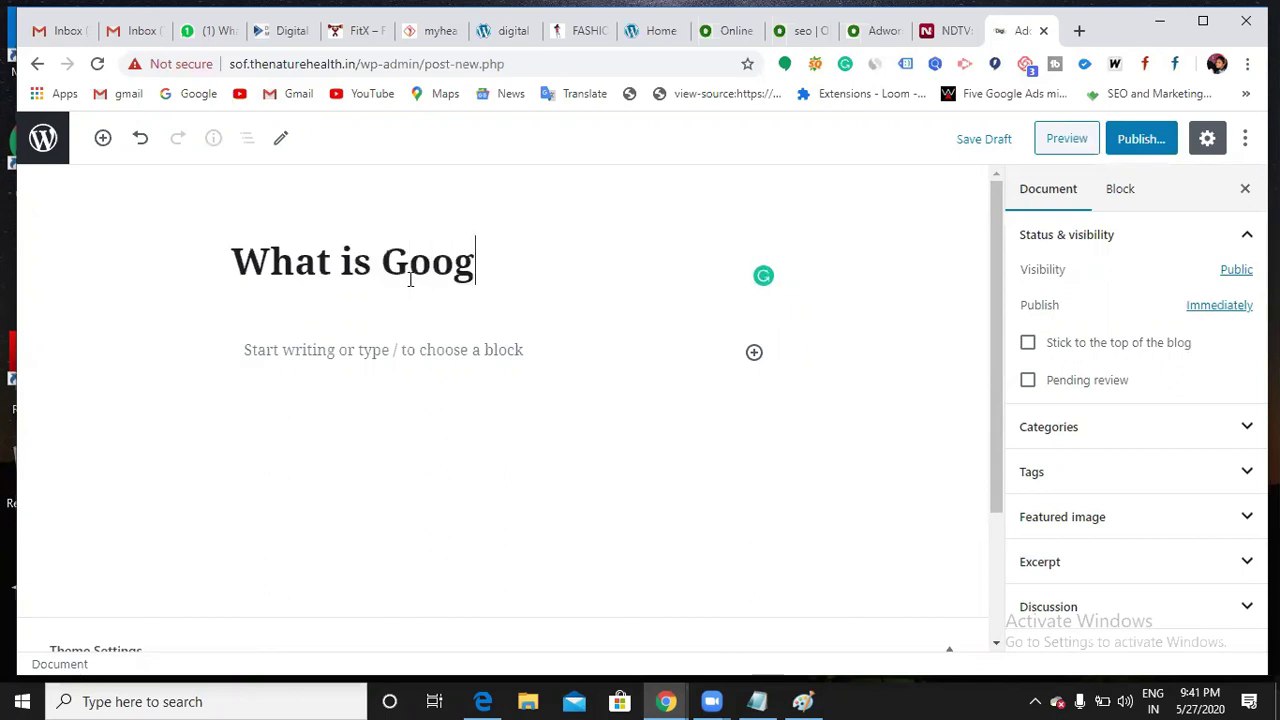
type("le Ads?")
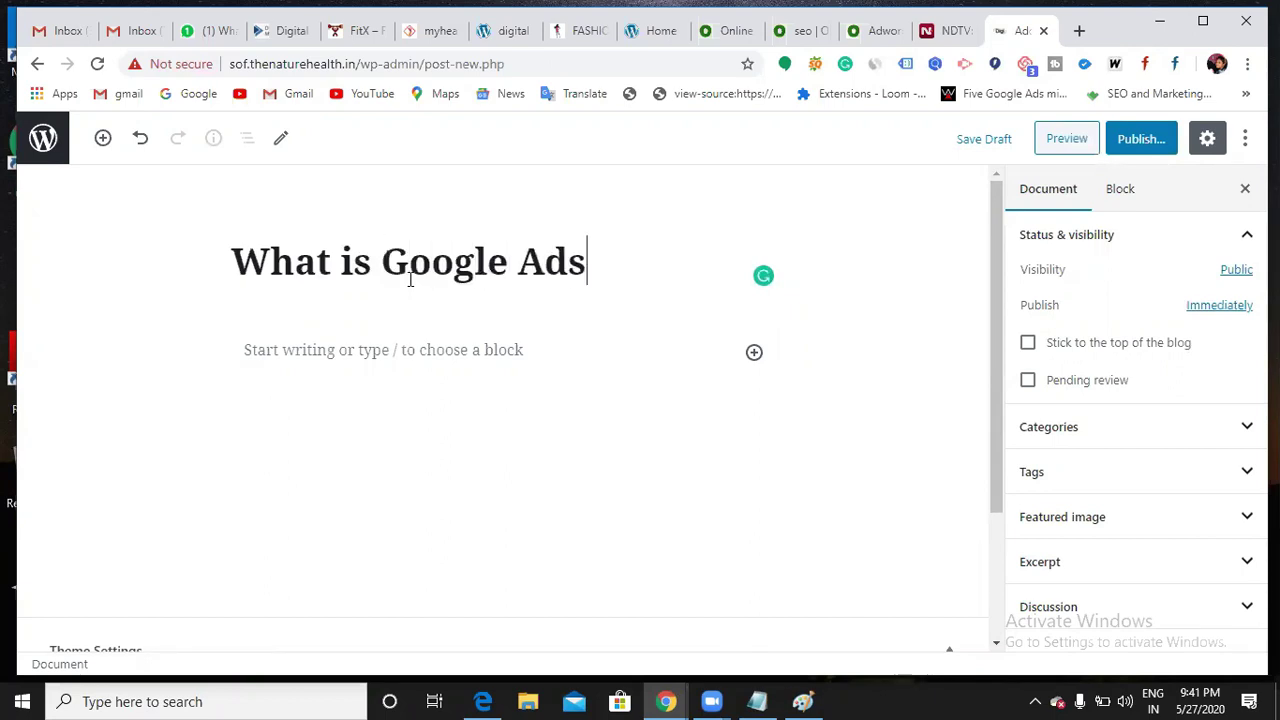
Write the paragraph describing Google Ads as a platform to advertise products in digital media
left_click(393, 352)
type("G")
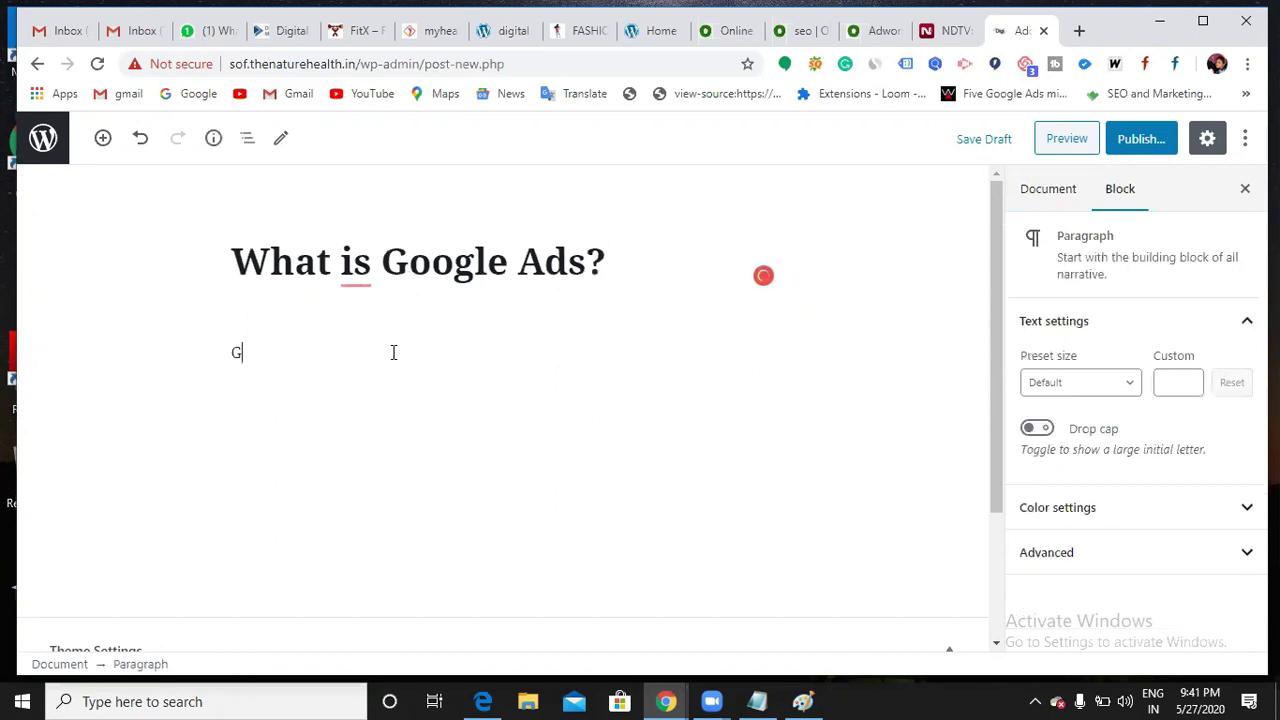
type("oogle Ads")
type("is the advertisi")
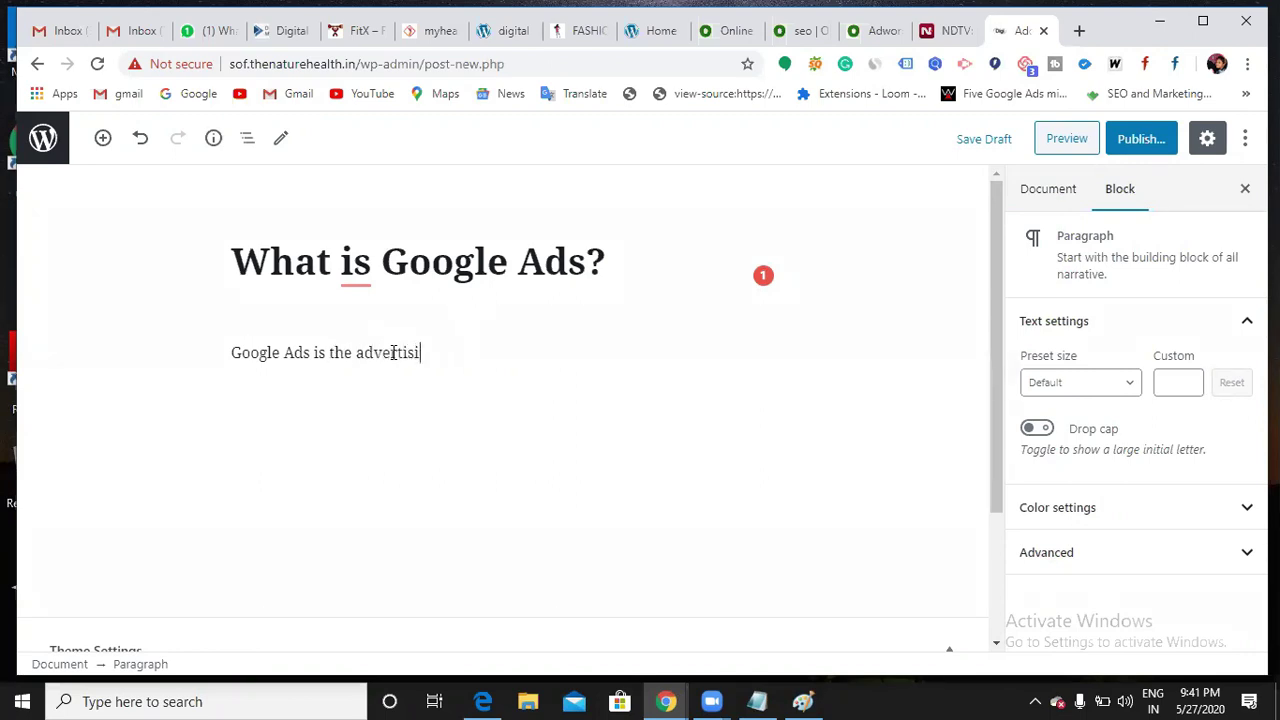
type("ng platform")
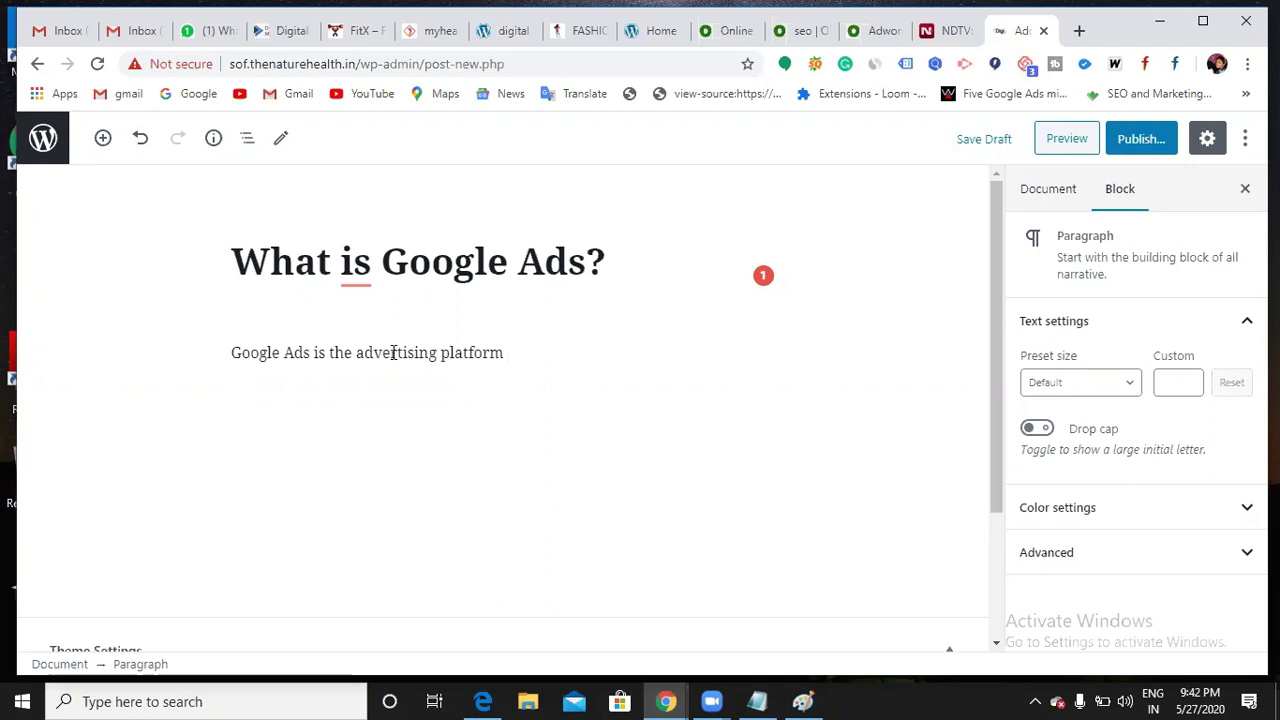
type("where")
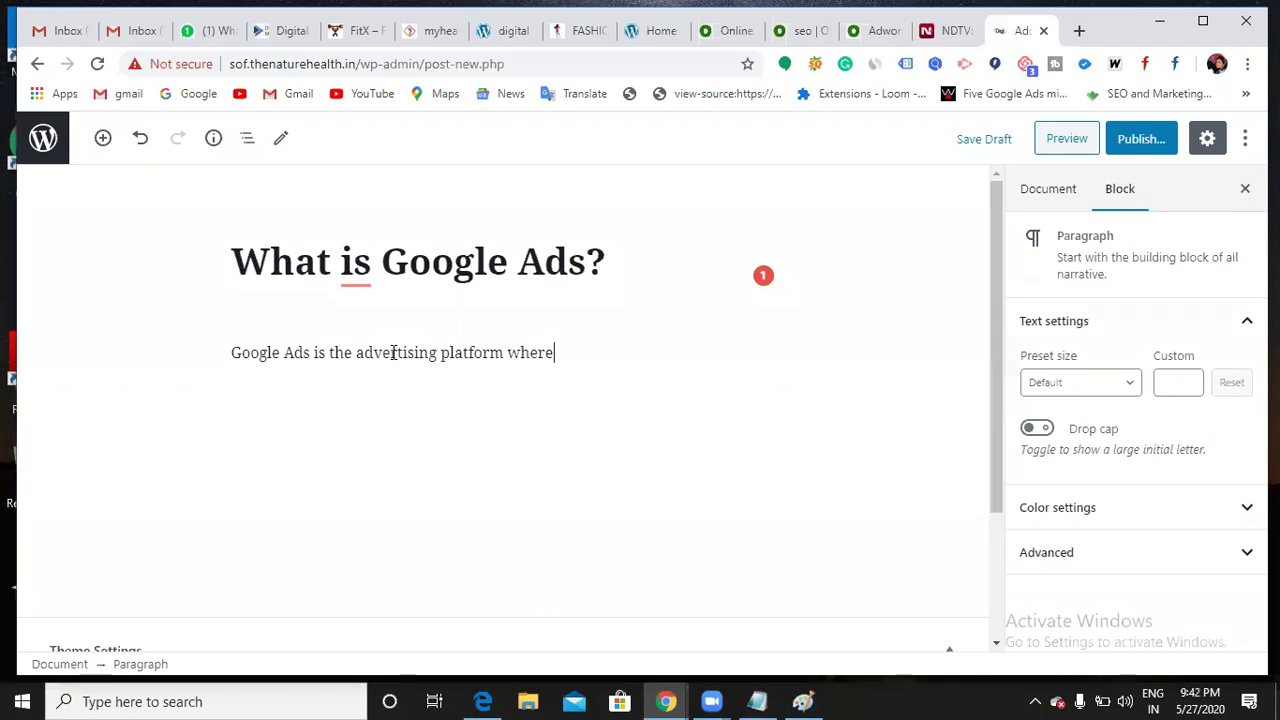
type(" you can advertise")
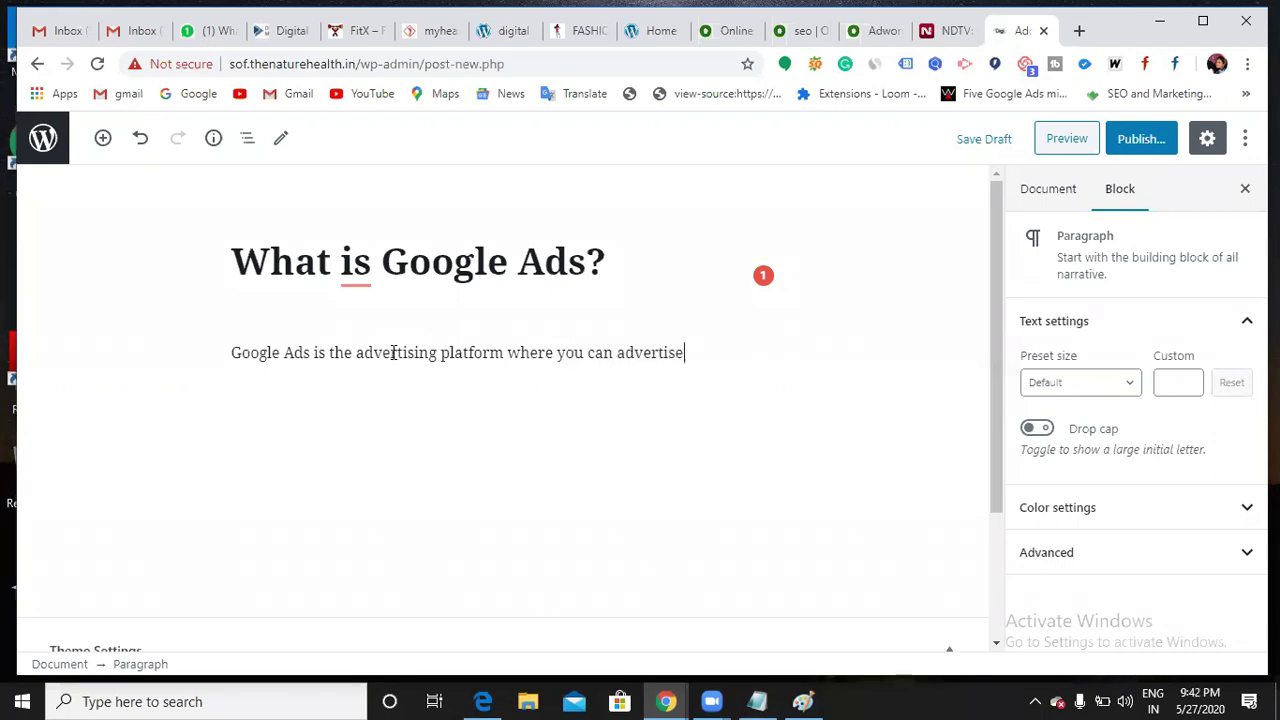
type(" ab")
key("BackSpace")
type("your pri")
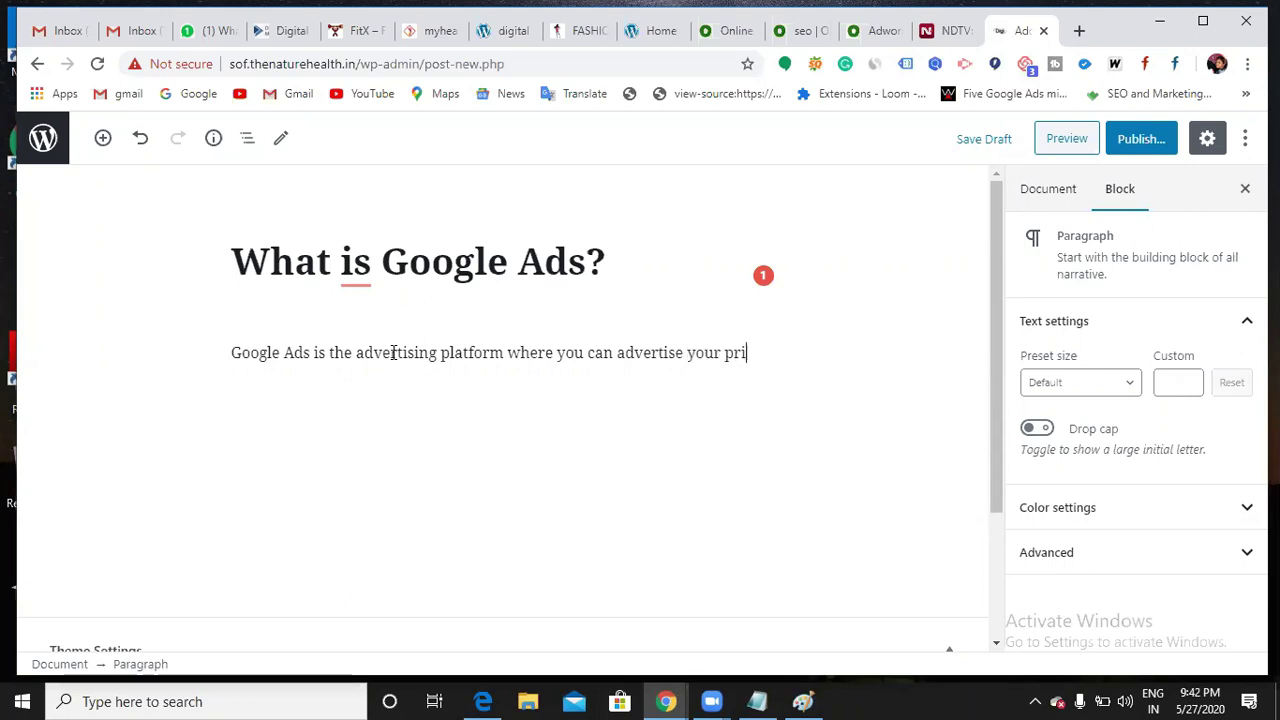
key("BackSpace")
type("oducts id digital media")
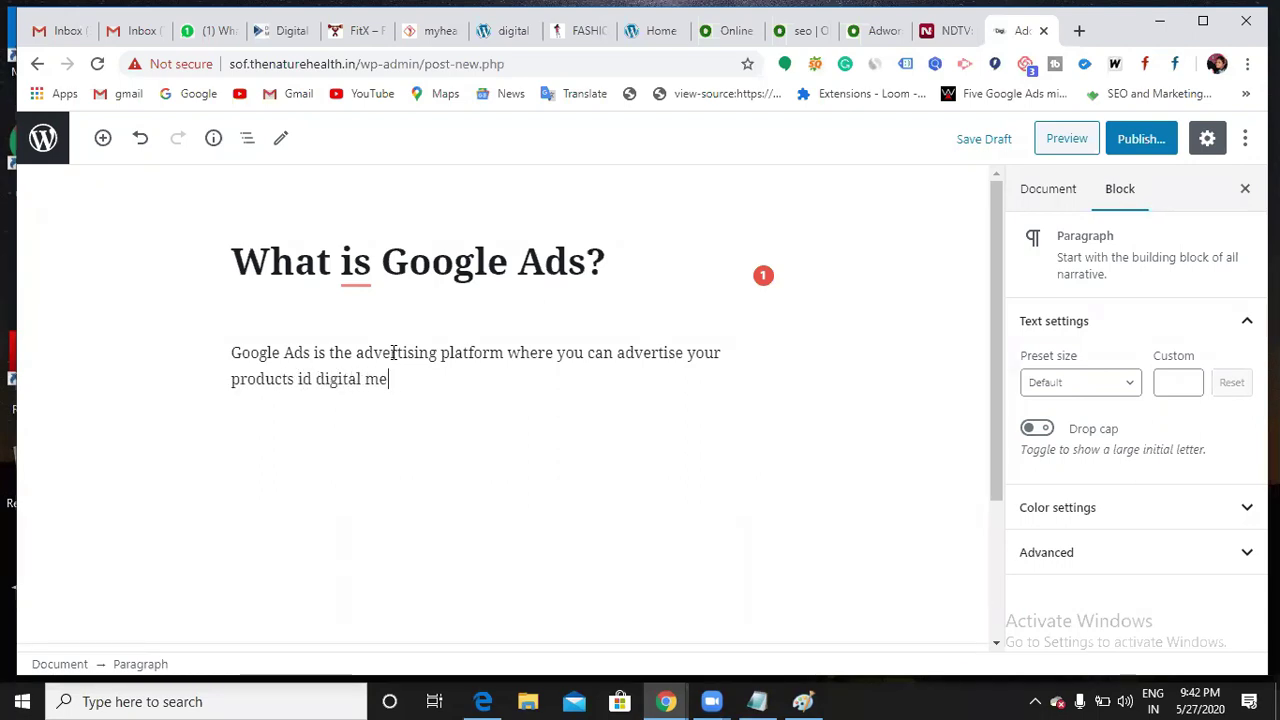
Publish the Google Ads post and go back to the previous admin page
left_click(1137, 142)
left_click(1136, 140)
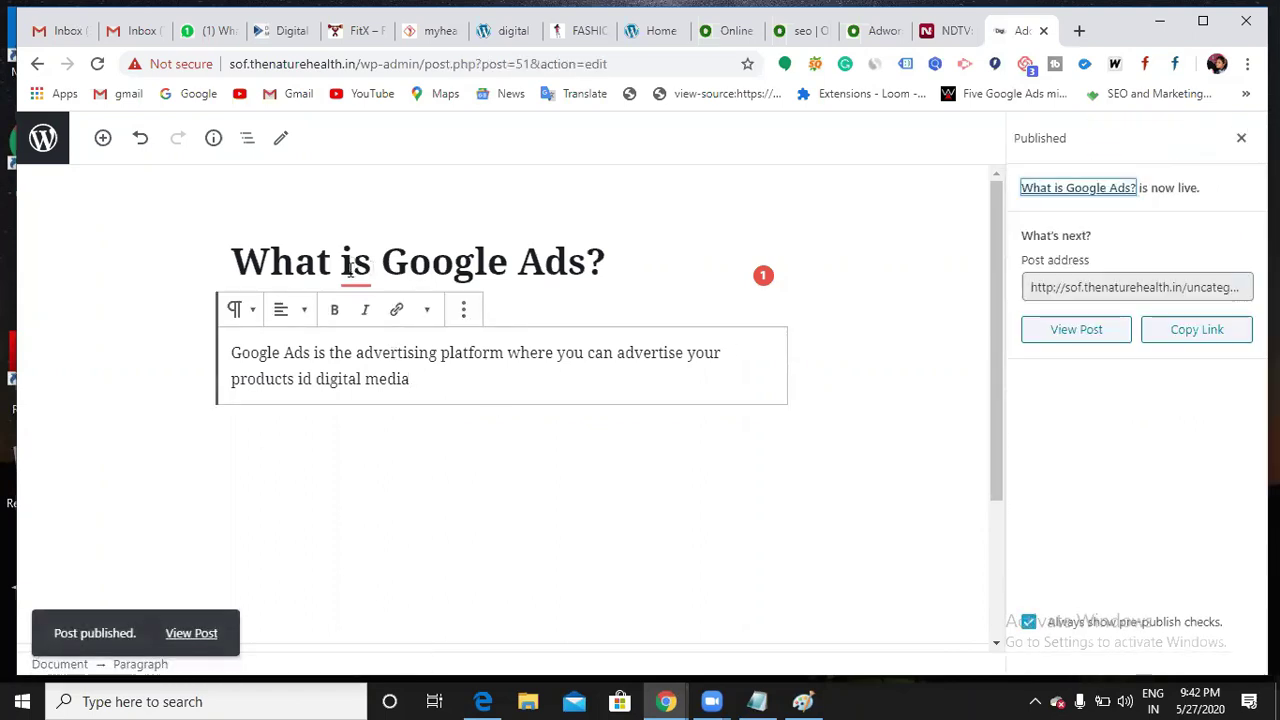
mouse_move(345, 272)
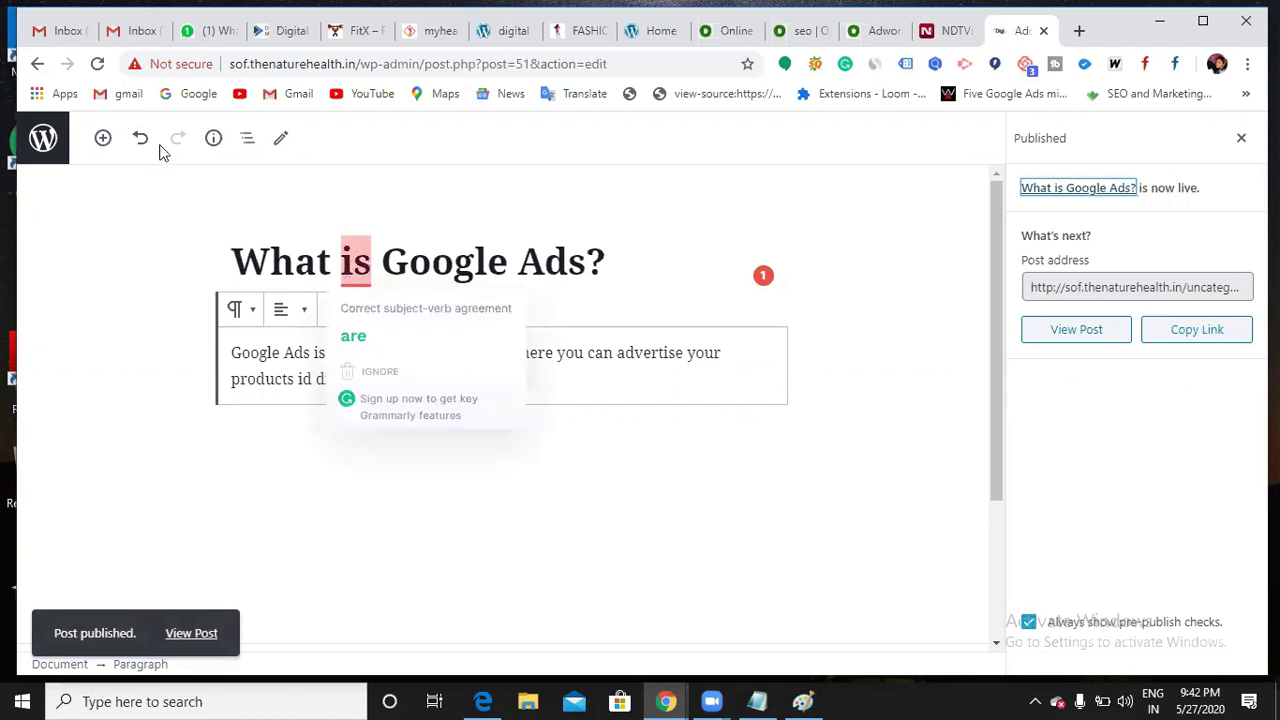
left_click(38, 65)
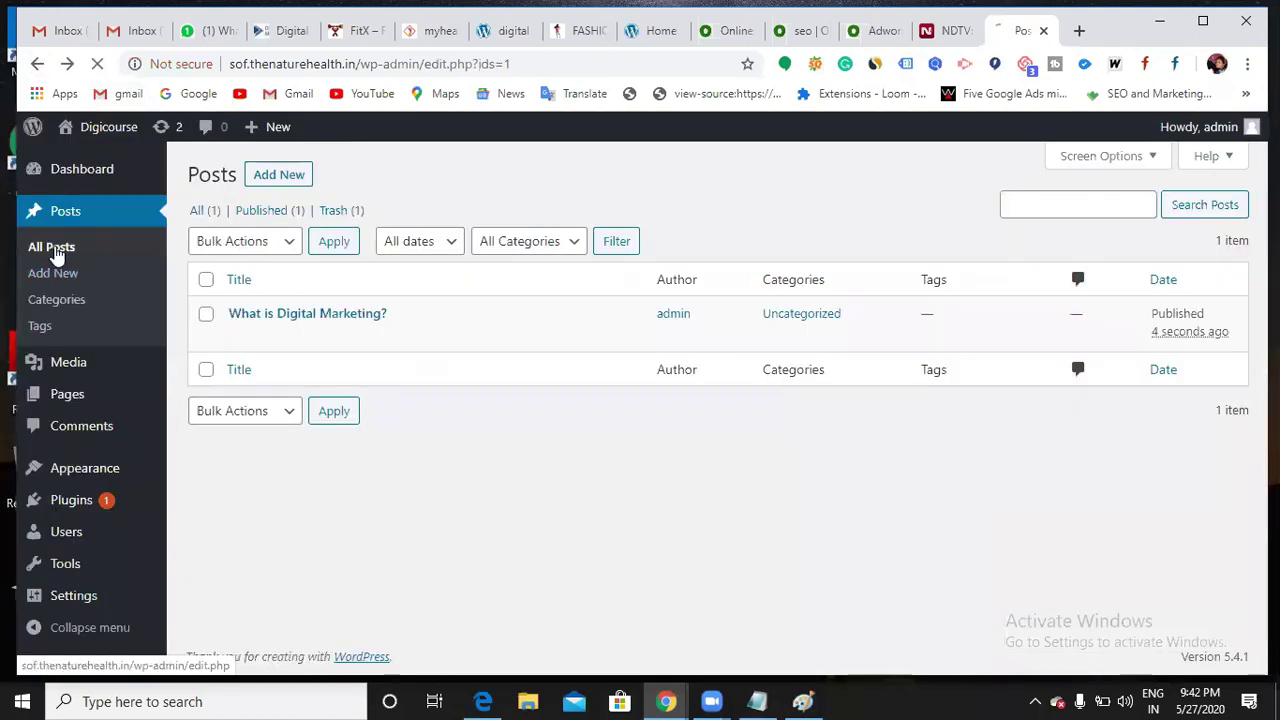
Show All Posts and open the live site in a new browser tab
left_click(62, 249)
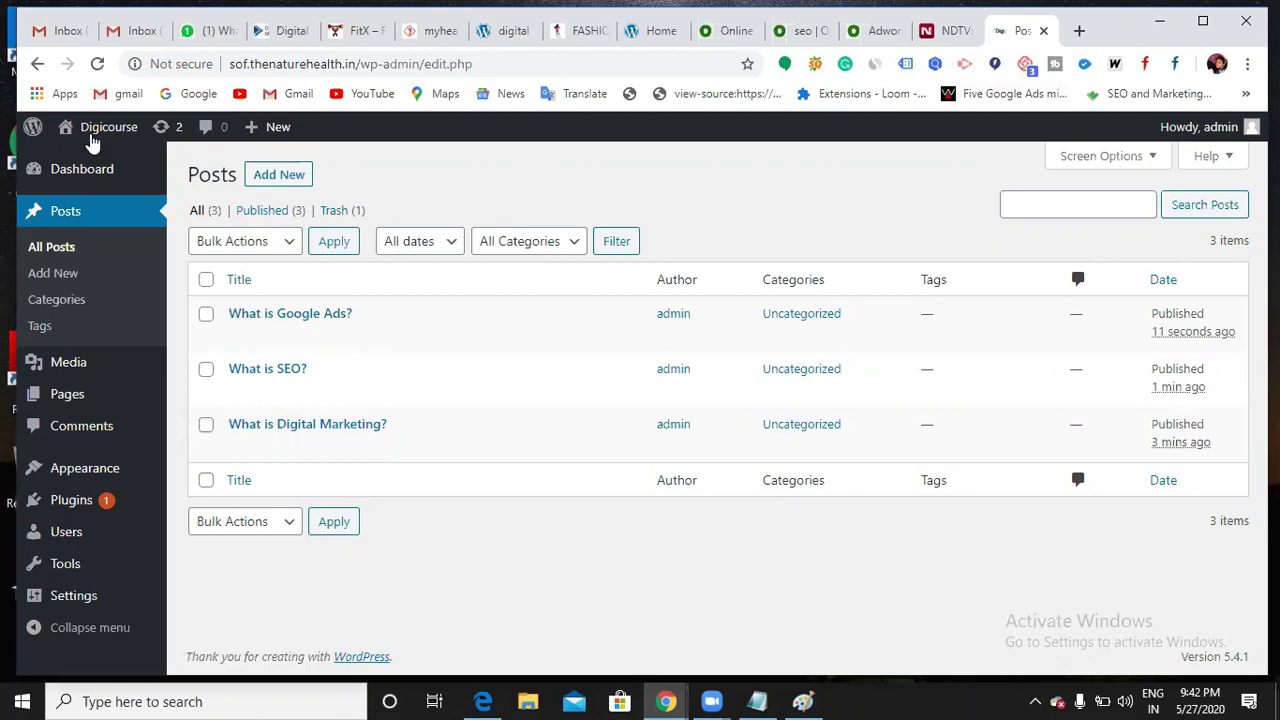
right_click(94, 162)
left_click(170, 171)
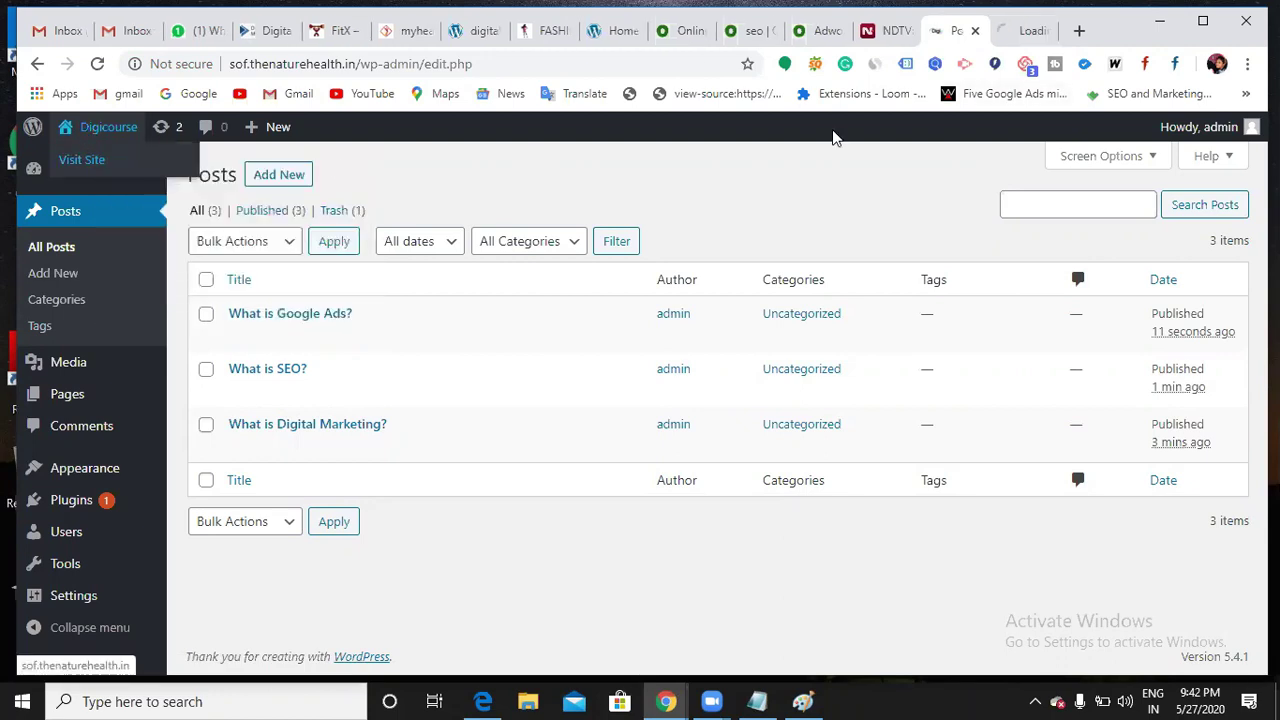
left_click(1033, 33)
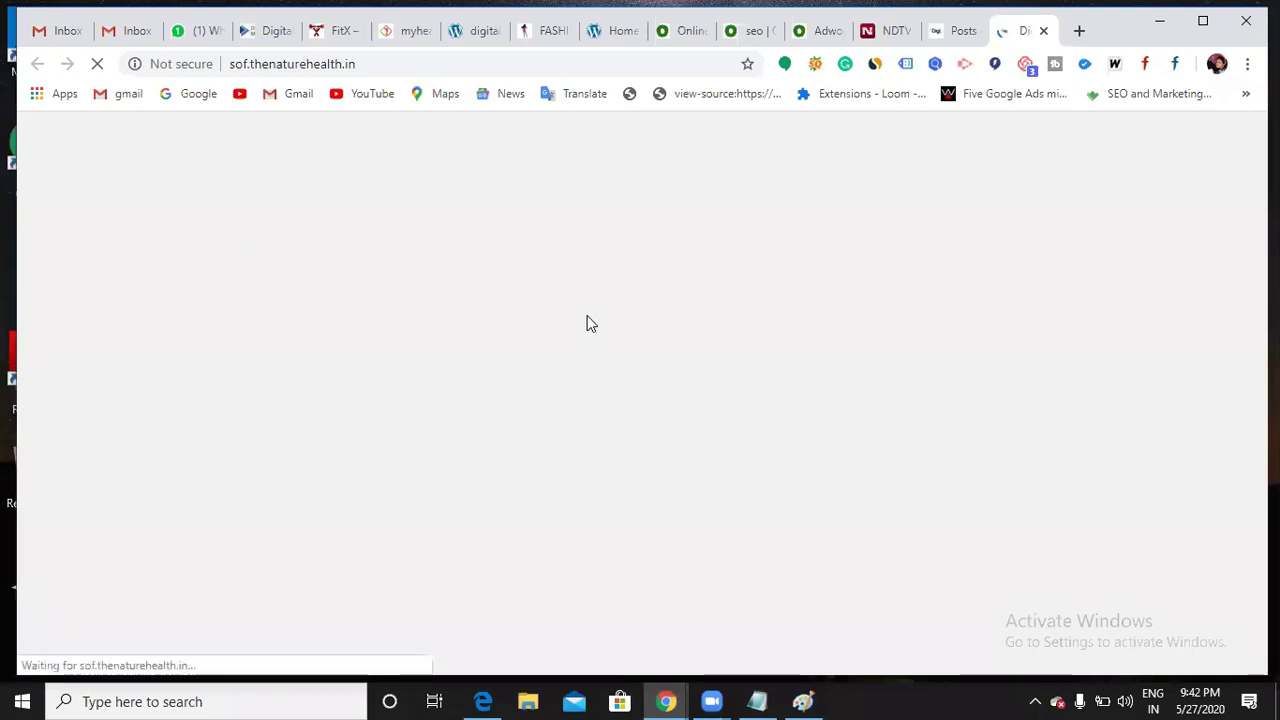
Scroll through the three posts on the live site, then return to the admin Posts tab
scroll(546, 369, "down", 3)
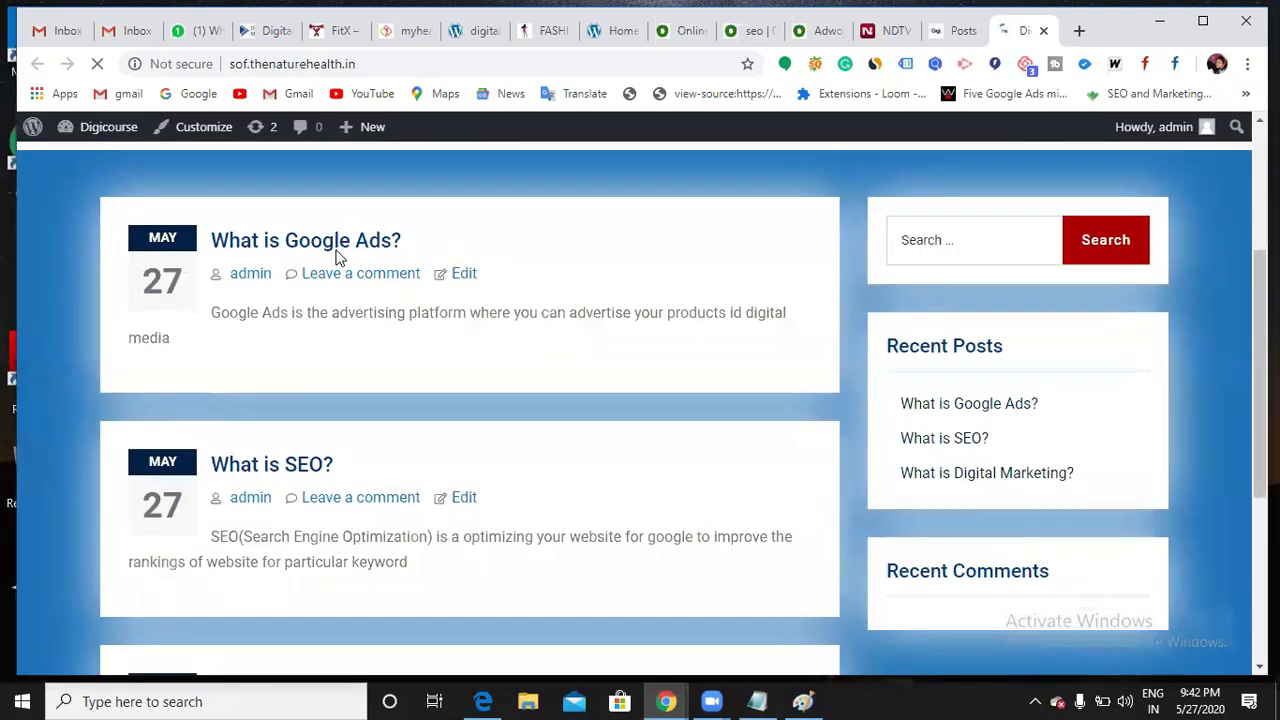
scroll(517, 340, "up", 3)
scroll(400, 345, "down", 2)
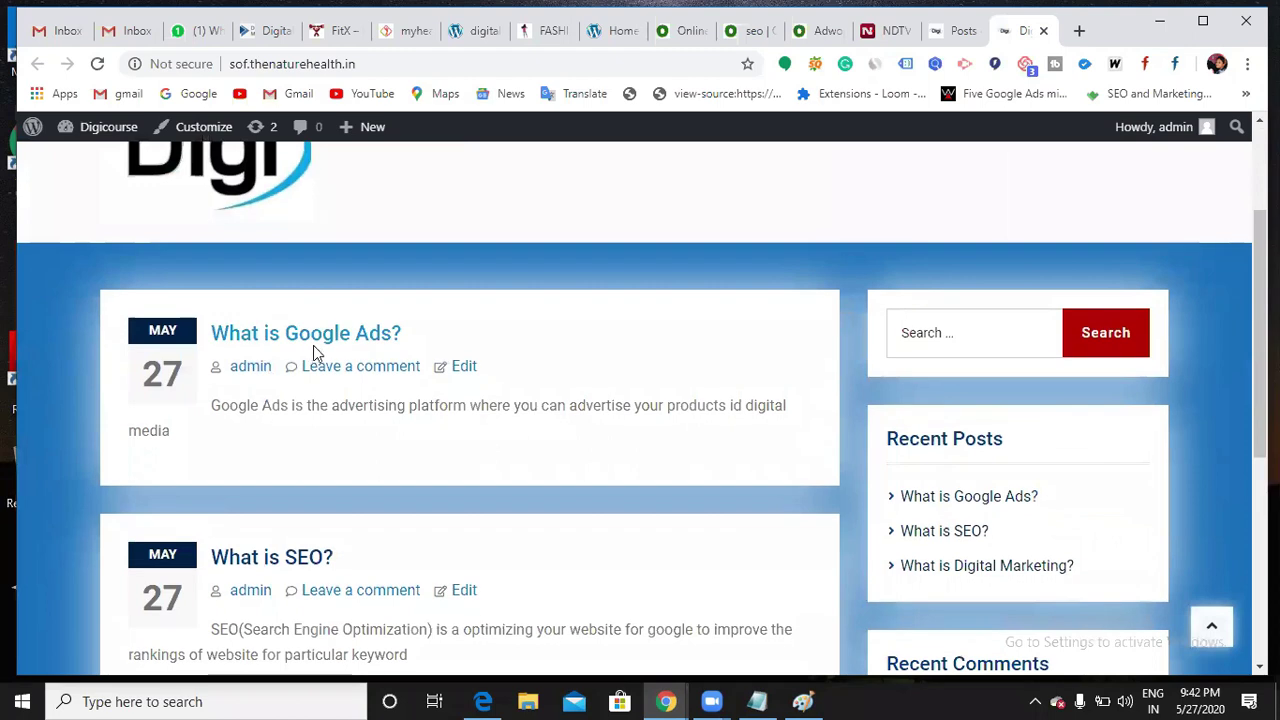
scroll(313, 345, "down", 5)
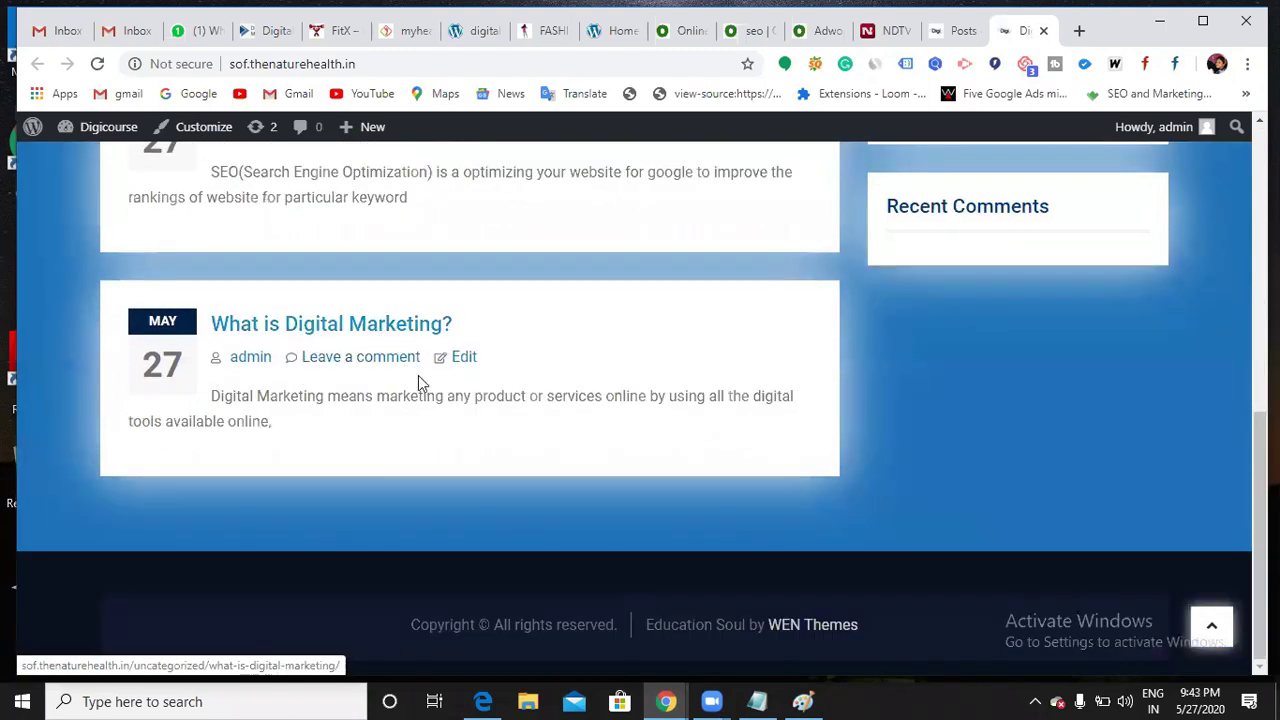
scroll(418, 377, "up", 7)
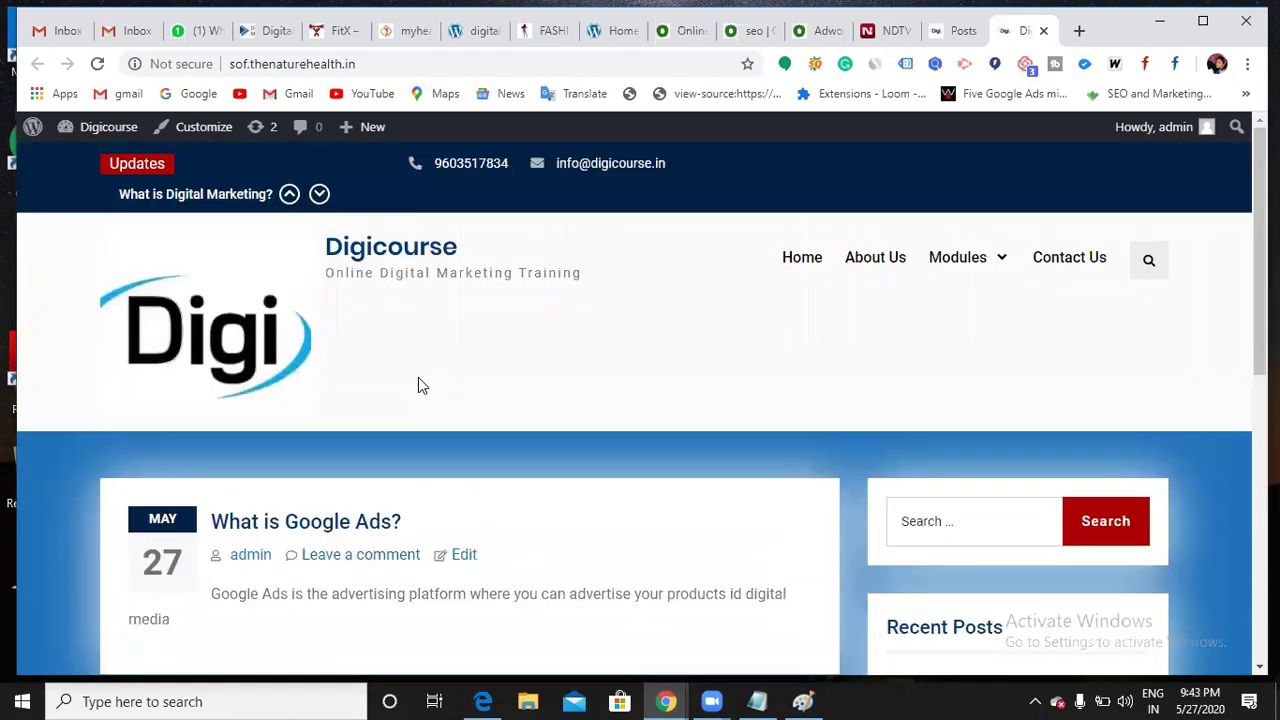
scroll(418, 380, "down", 1)
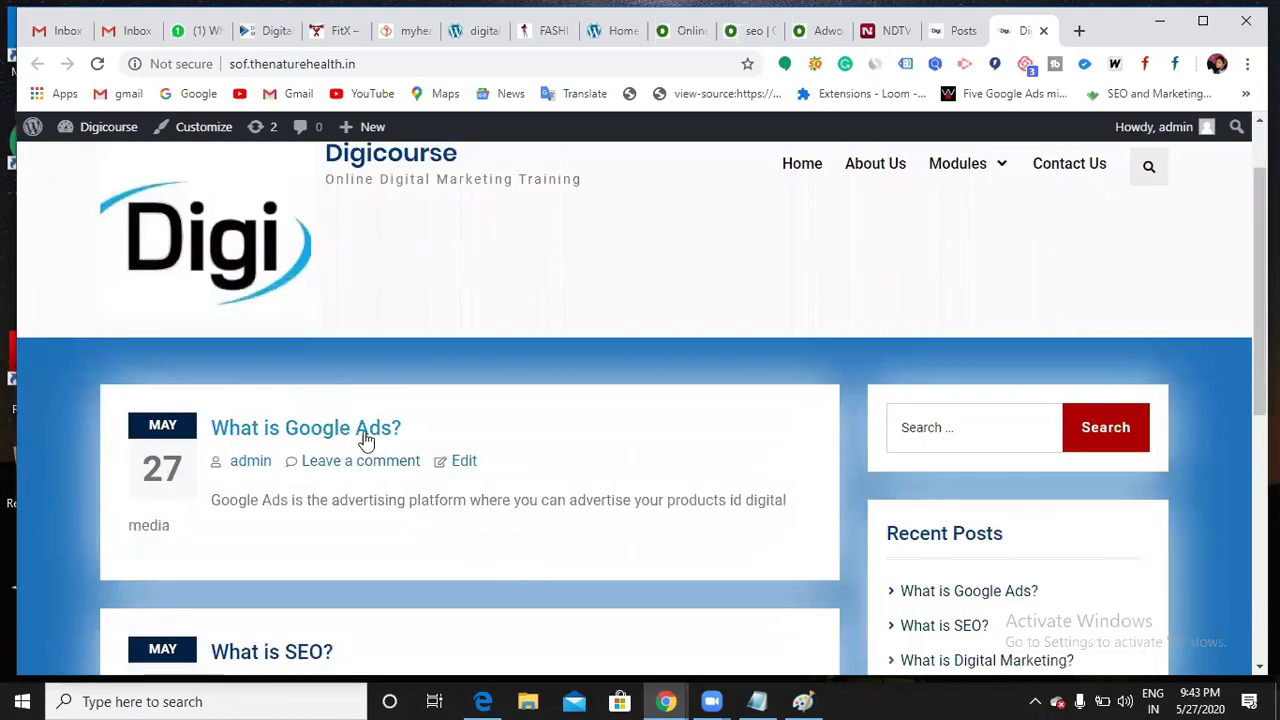
scroll(380, 430, "down", 1)
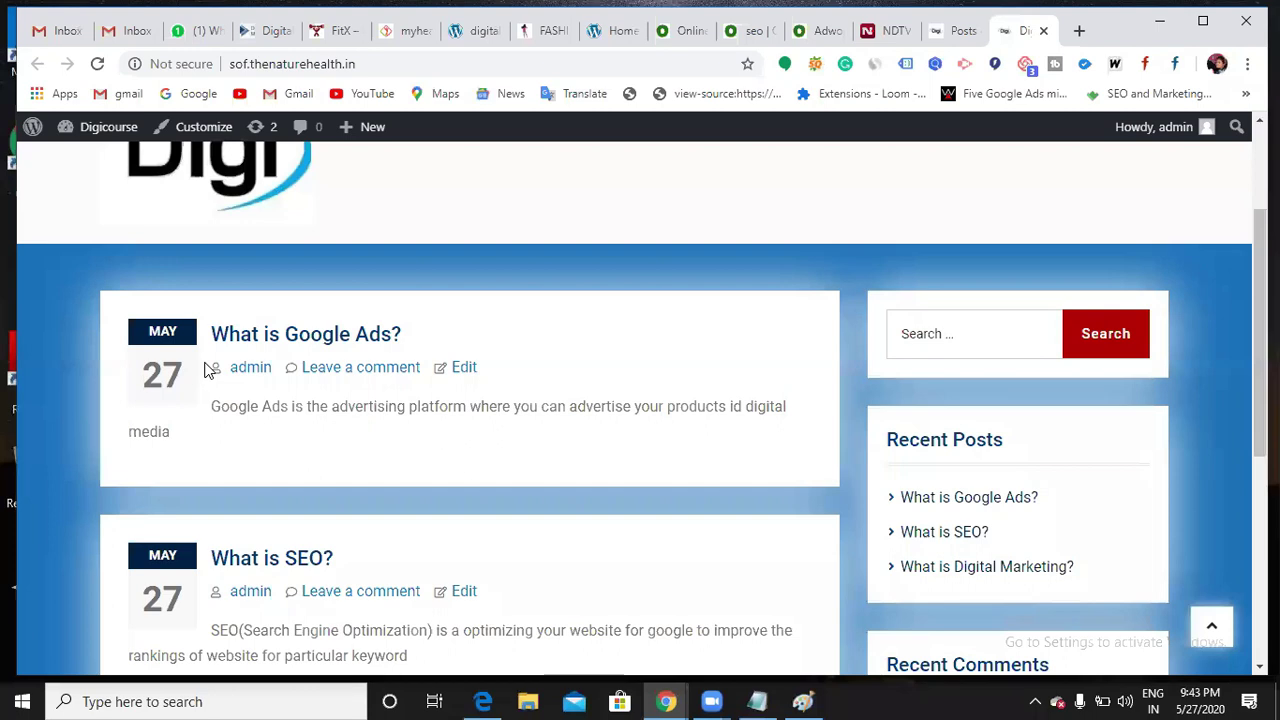
scroll(300, 410, "up", 2)
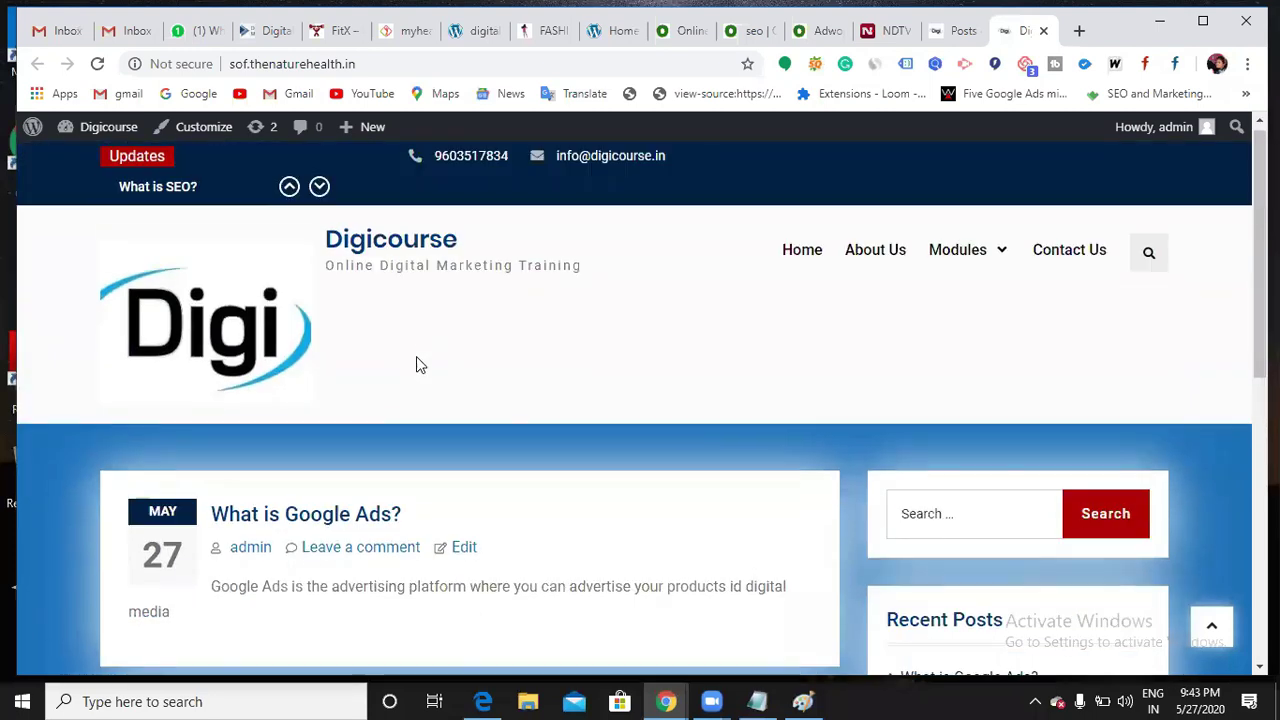
scroll(416, 364, "down", 1)
scroll(417, 360, "up", 1)
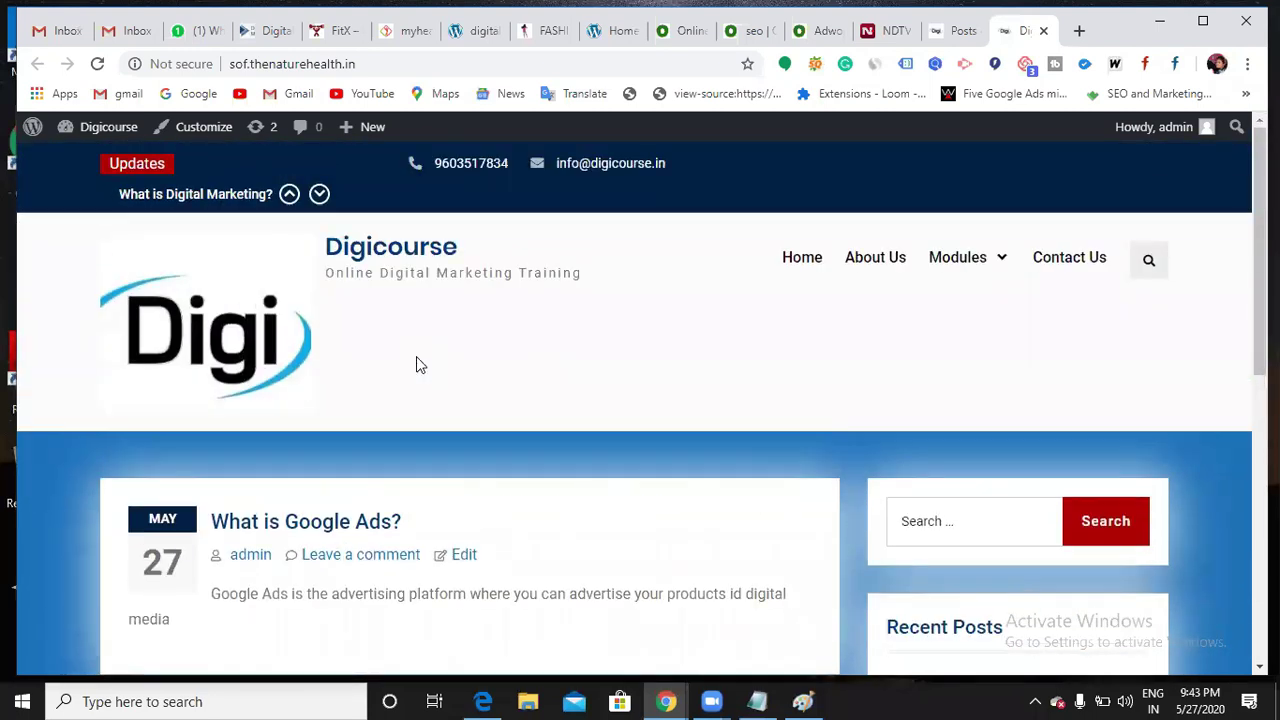
scroll(416, 360, "down", 5)
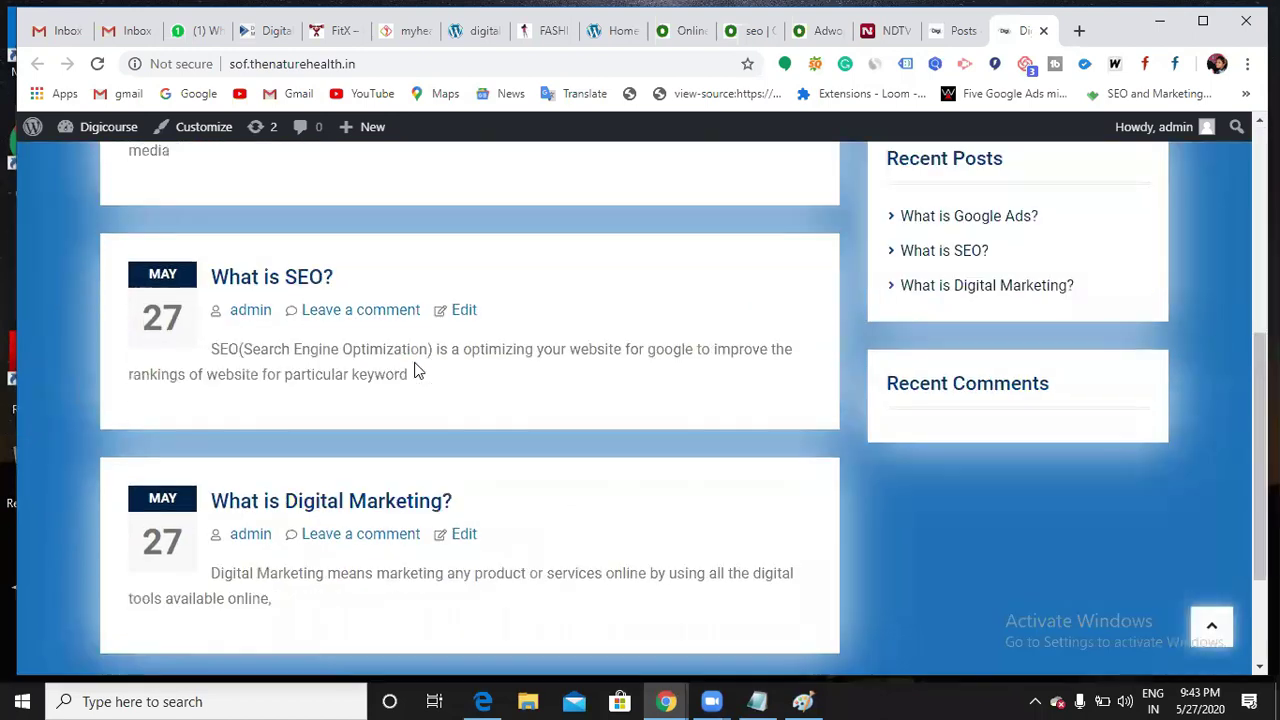
scroll(416, 370, "up", 5)
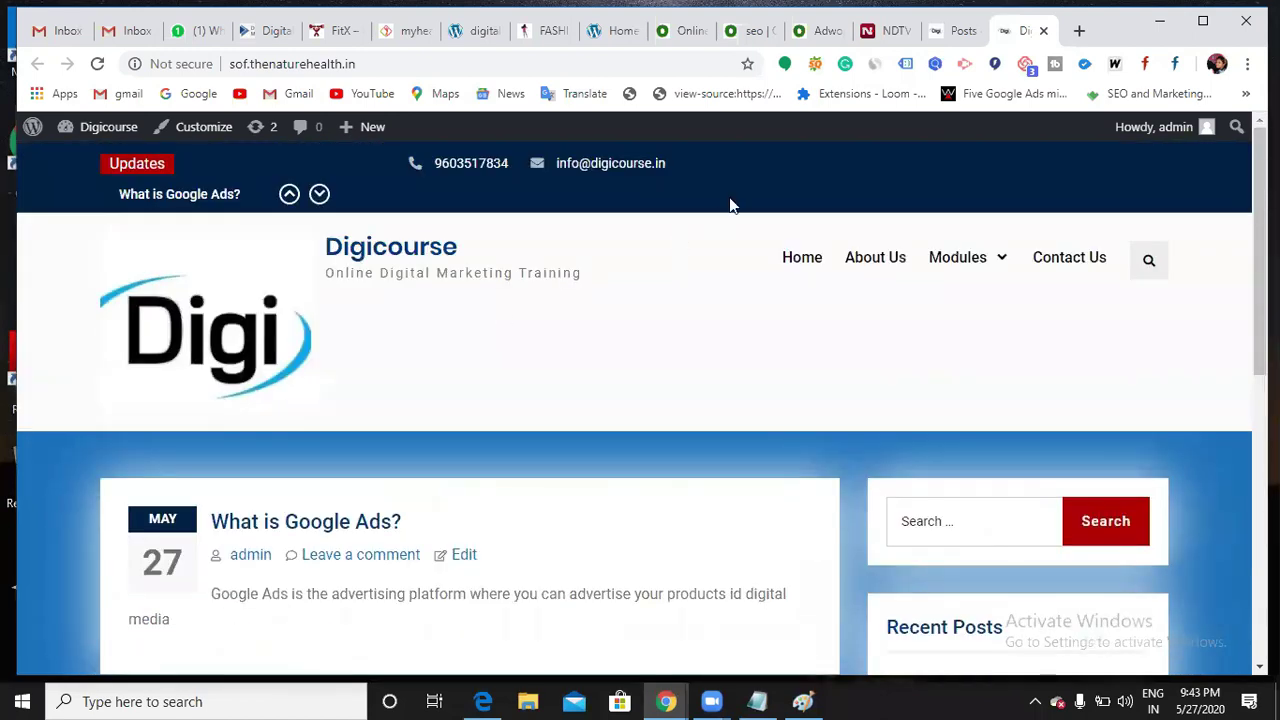
left_click(952, 34)
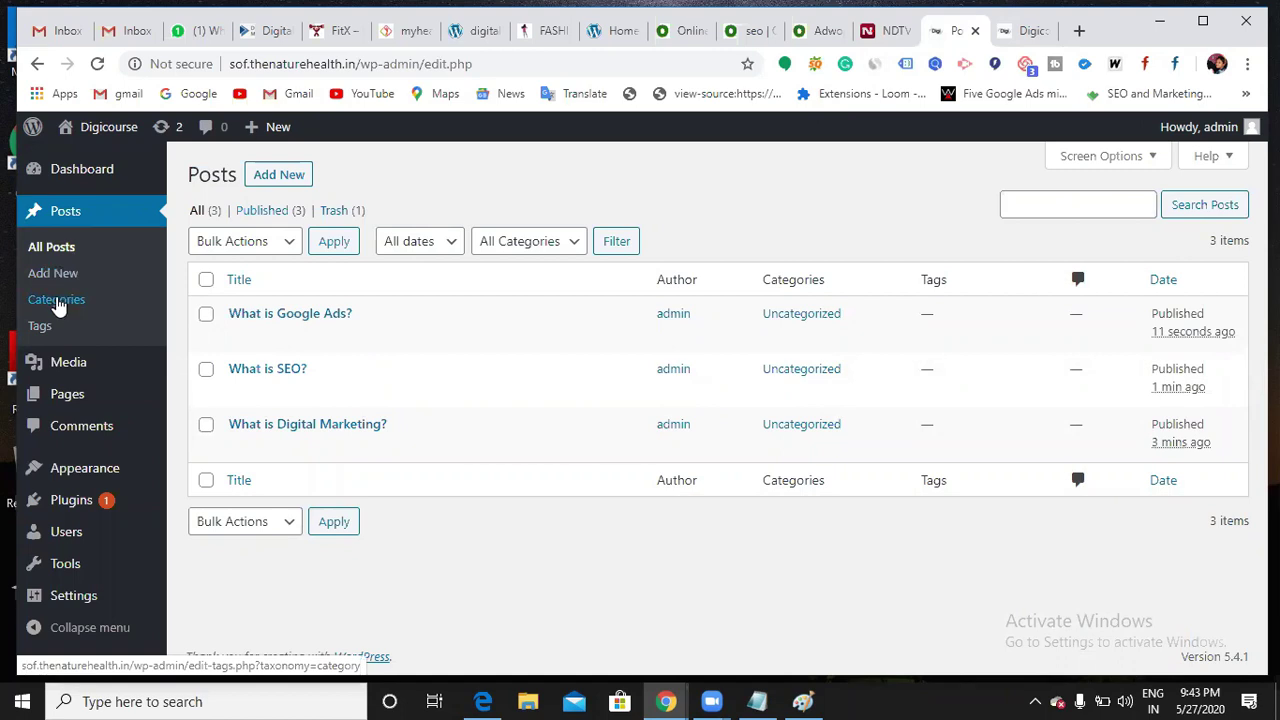
Add SEO and Google Ads as new post categories
left_click(57, 302)
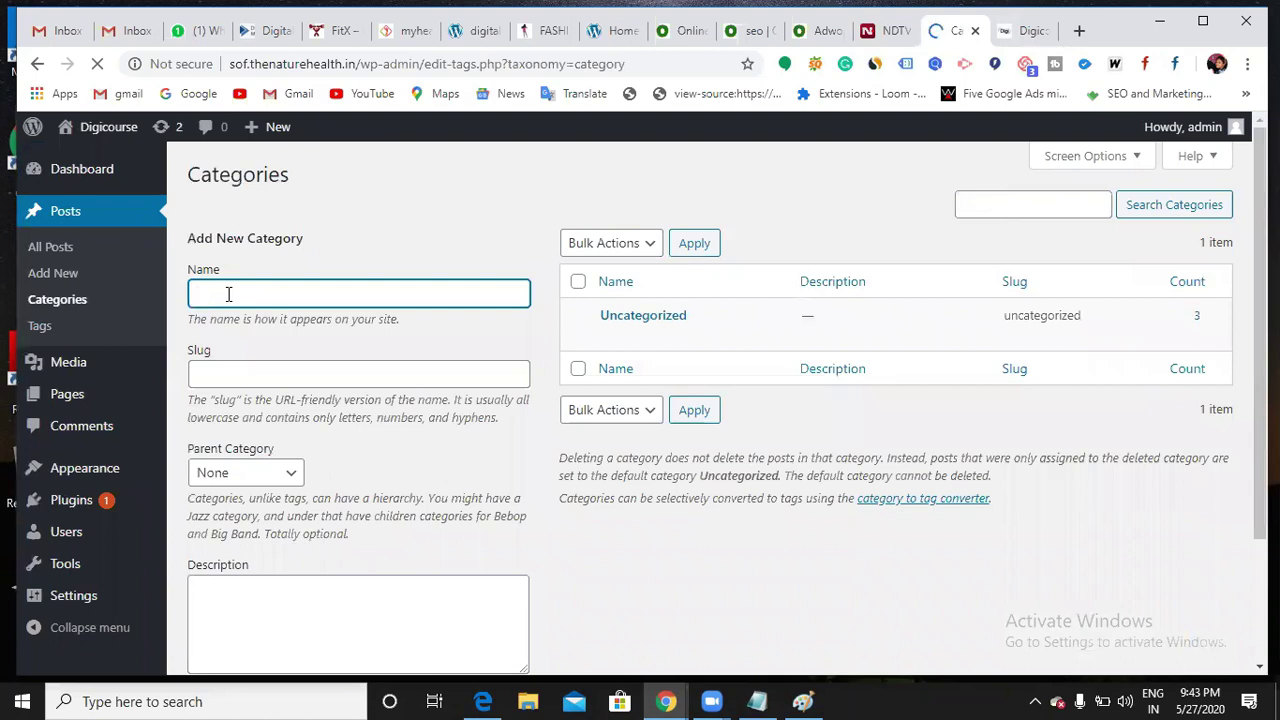
type("SEO")
scroll(271, 437, "down", 2)
left_click(248, 578)
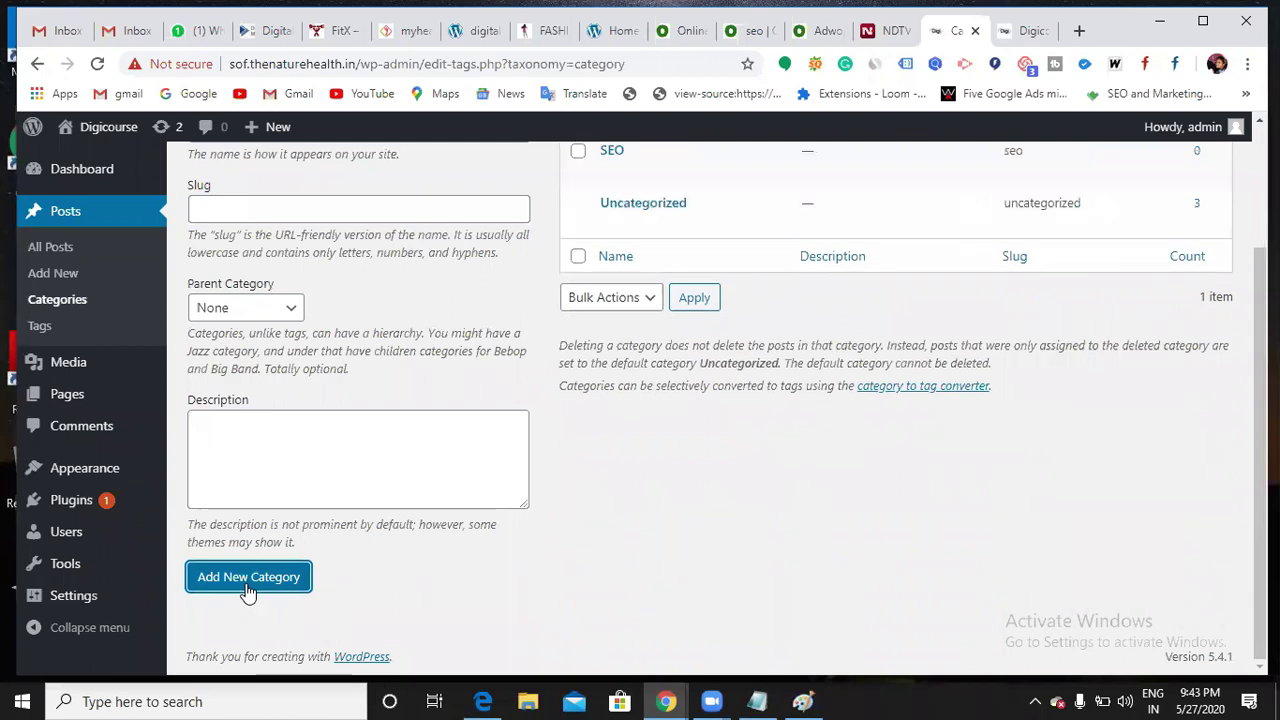
scroll(314, 451, "up", 2)
left_click(328, 299)
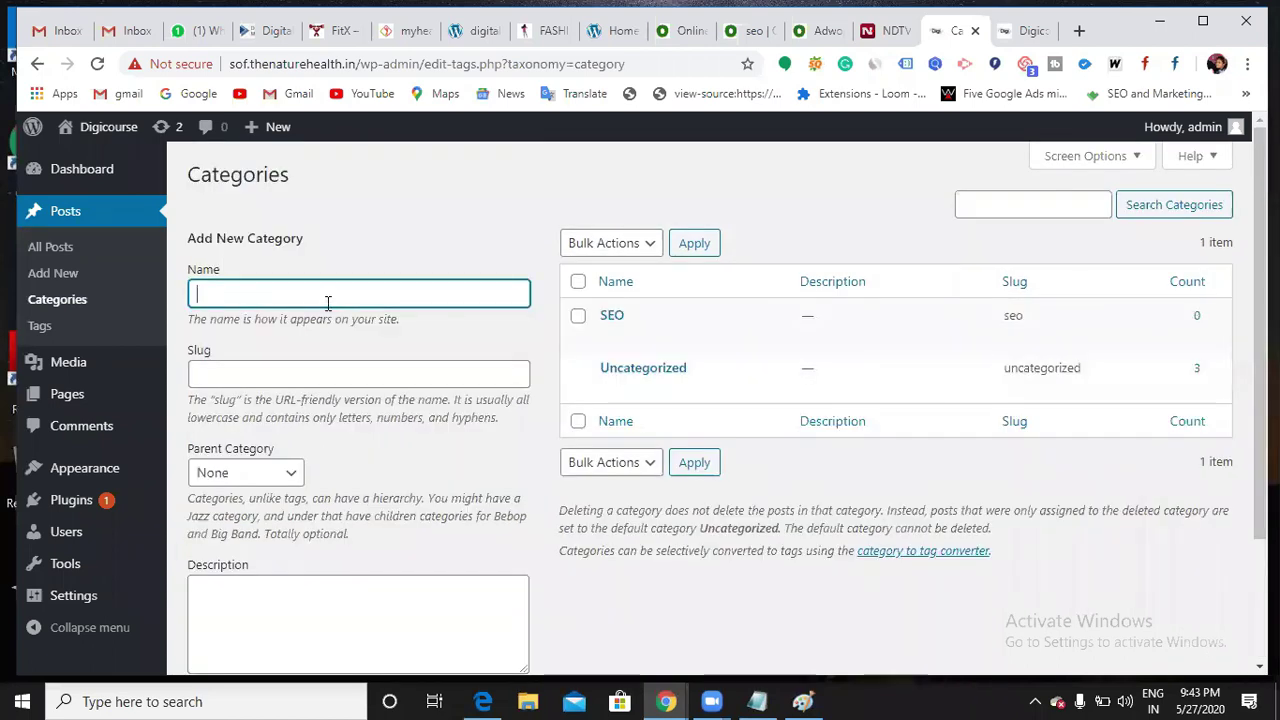
type("Google Ads")
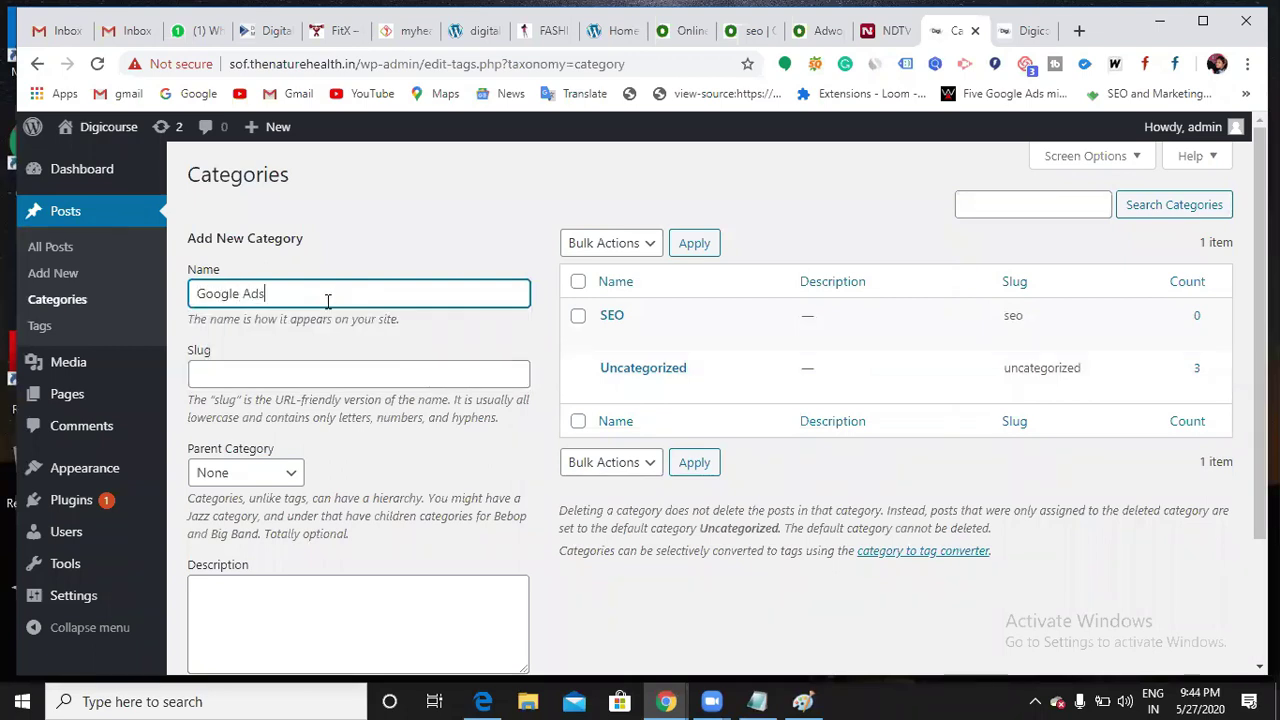
scroll(329, 298, "down", 2)
left_click(275, 583)
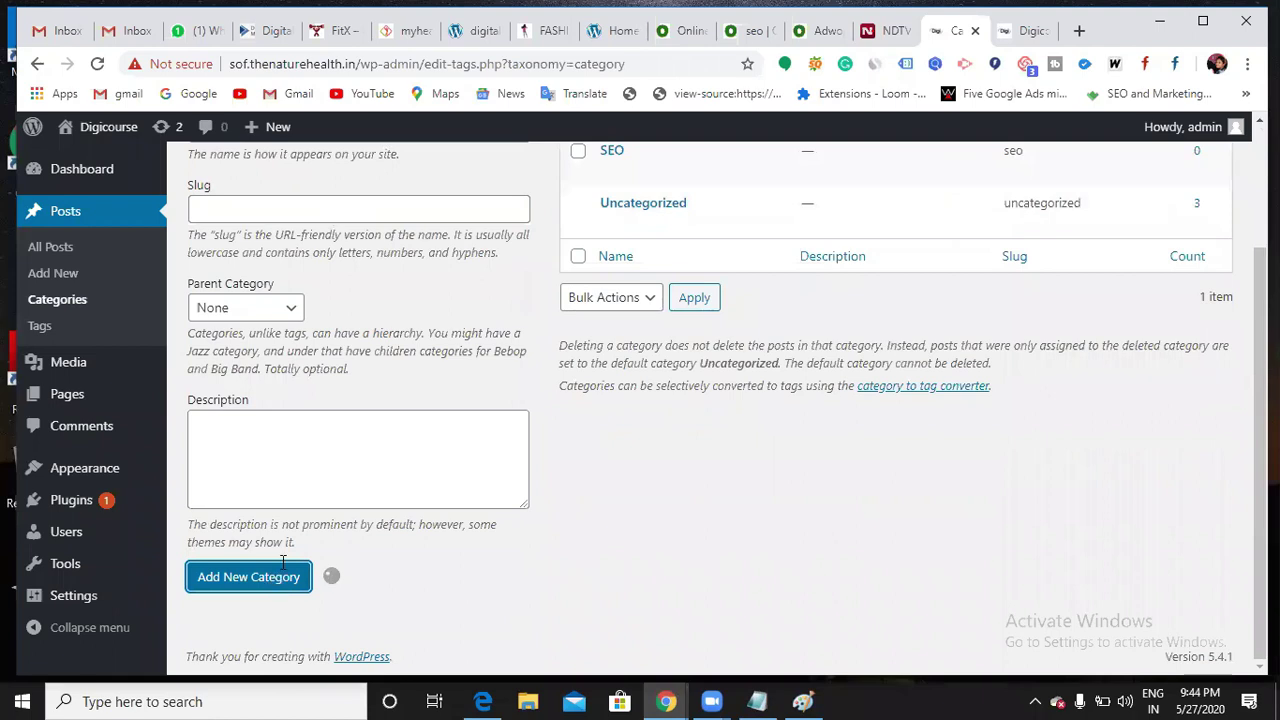
Add the Digital Marketing category, then reload the live site tab
scroll(322, 502, "up", 2)
left_click(307, 290)
left_click(307, 290)
type("D")
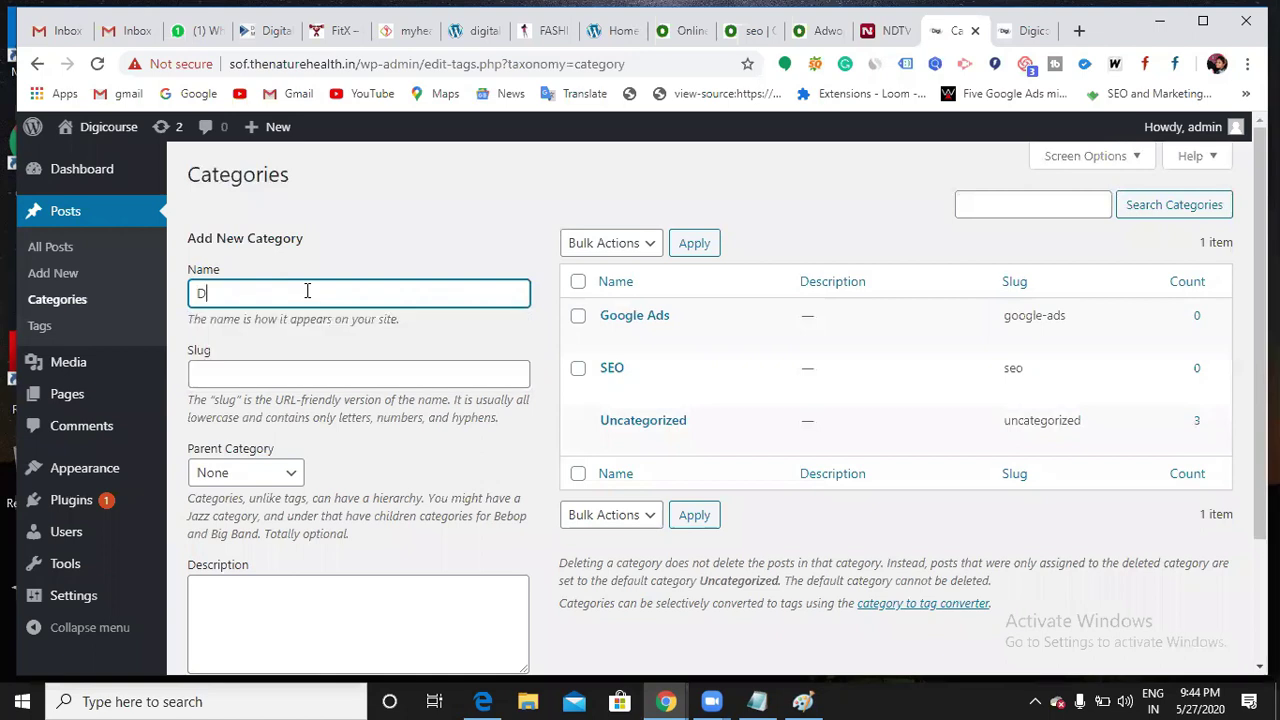
type("igital Marketing")
scroll(326, 370, "down", 2)
left_click(279, 582)
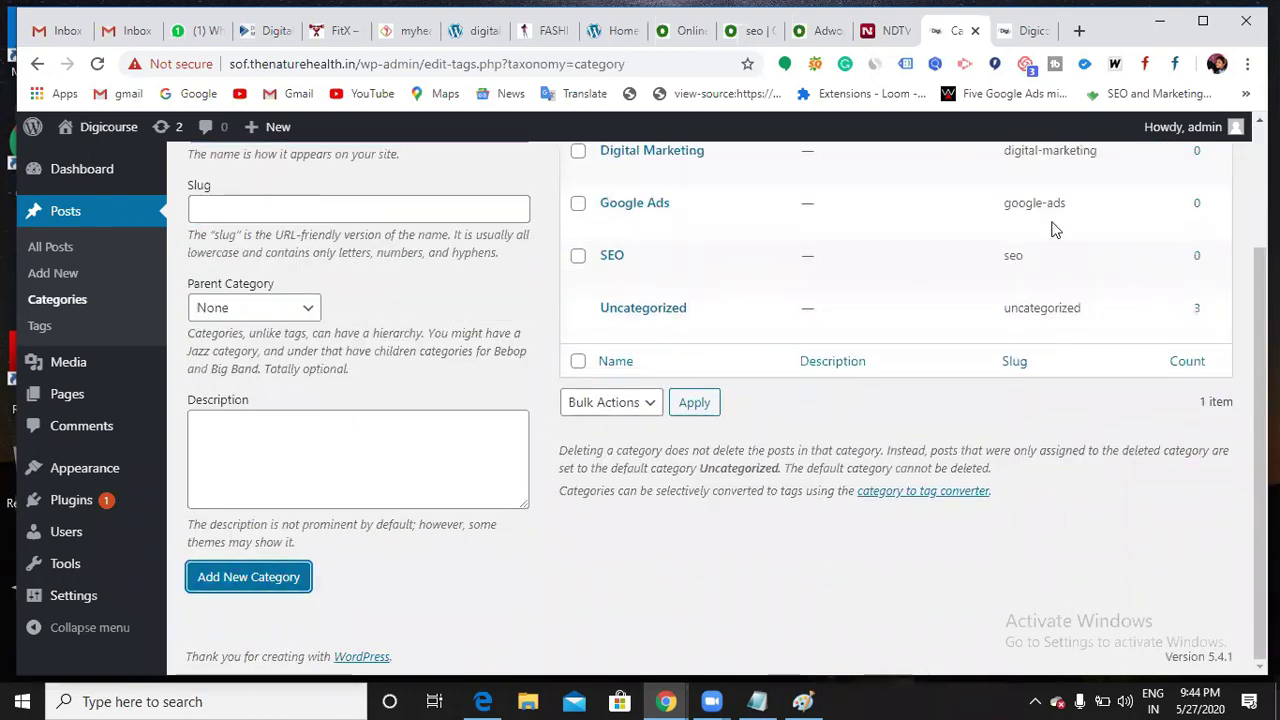
left_click(1022, 40)
left_click(97, 63)
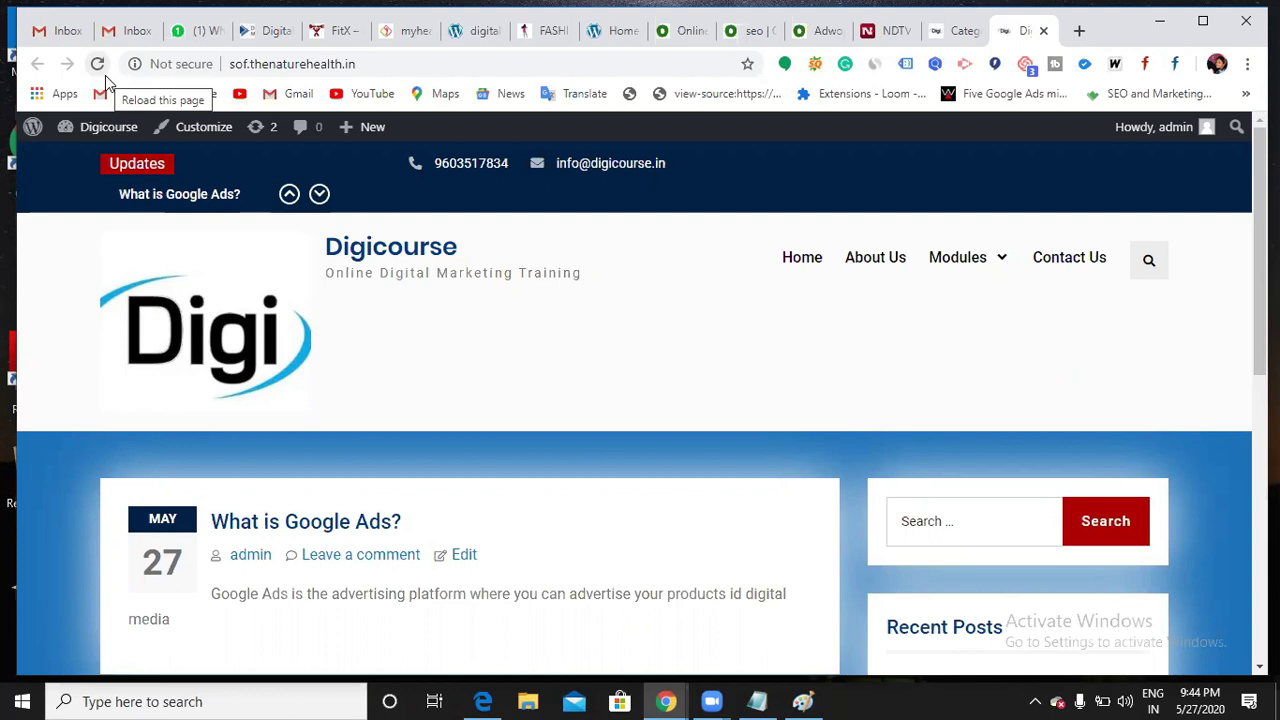
View the site's SEO module page from the Modules menu, then switch to the digicourse.in home tab
mouse_move(997, 260)
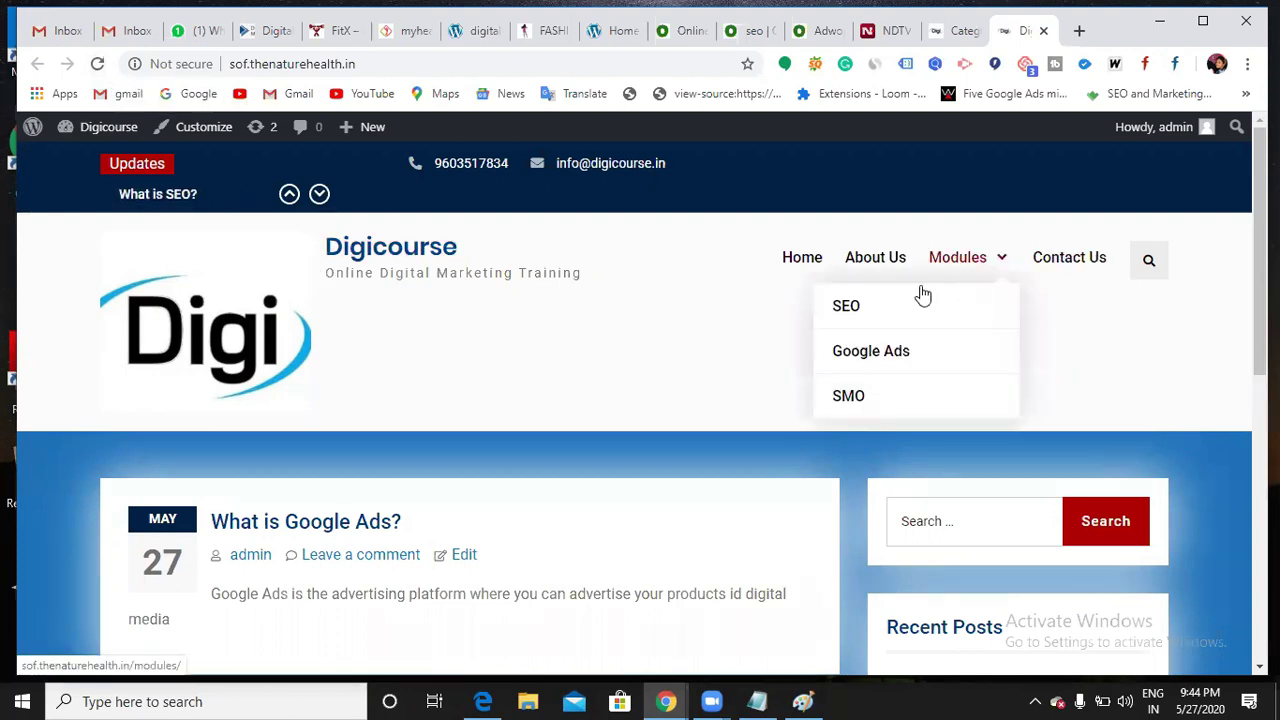
left_click(869, 317)
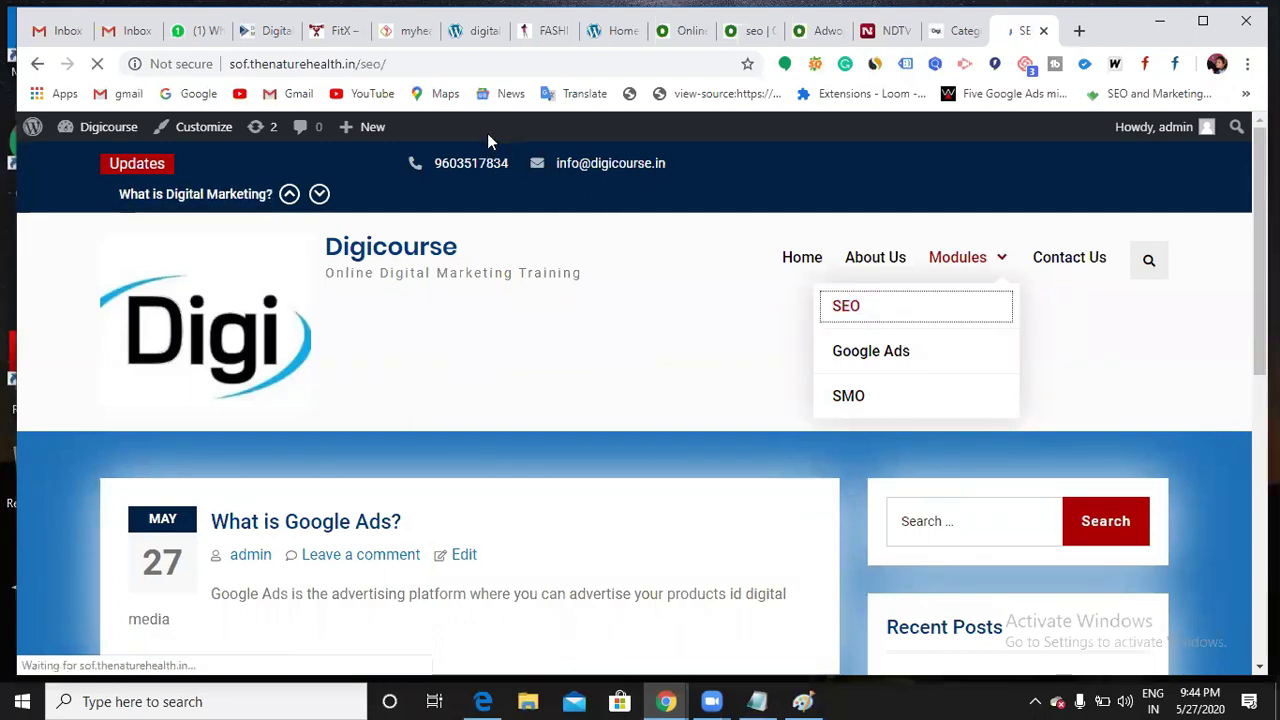
left_click_drag(386, 64, 234, 65)
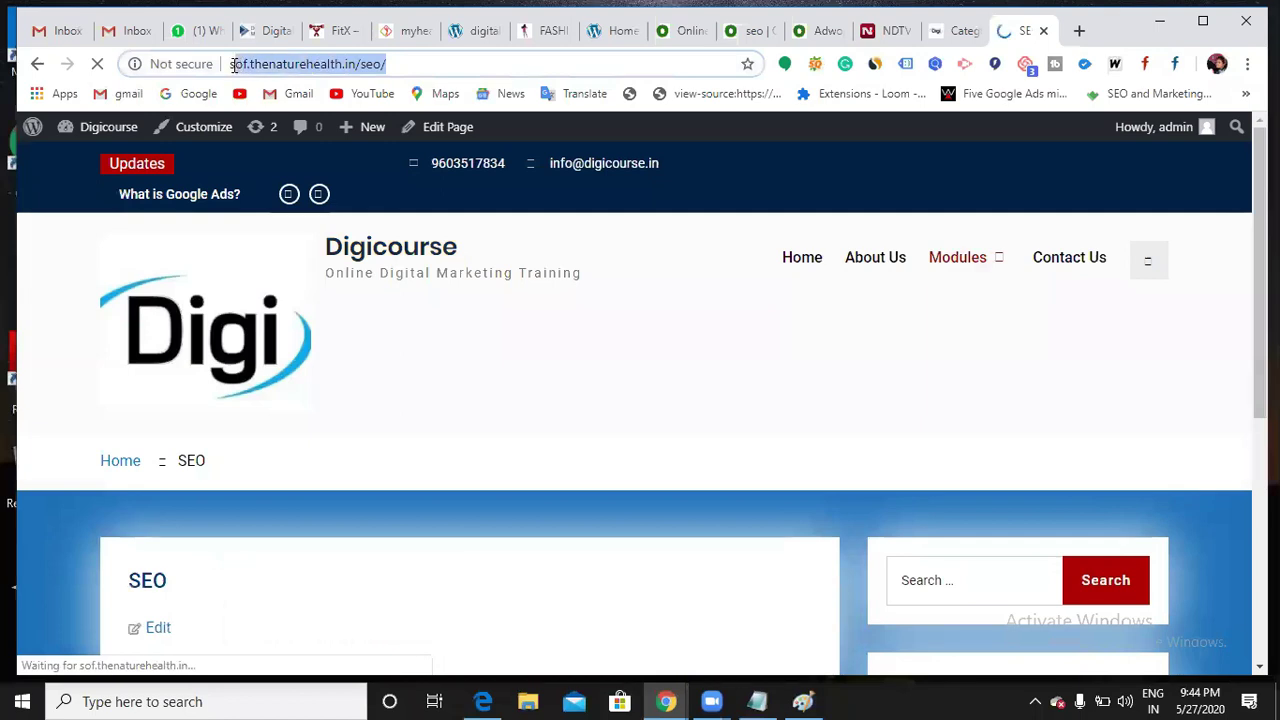
left_click(440, 64)
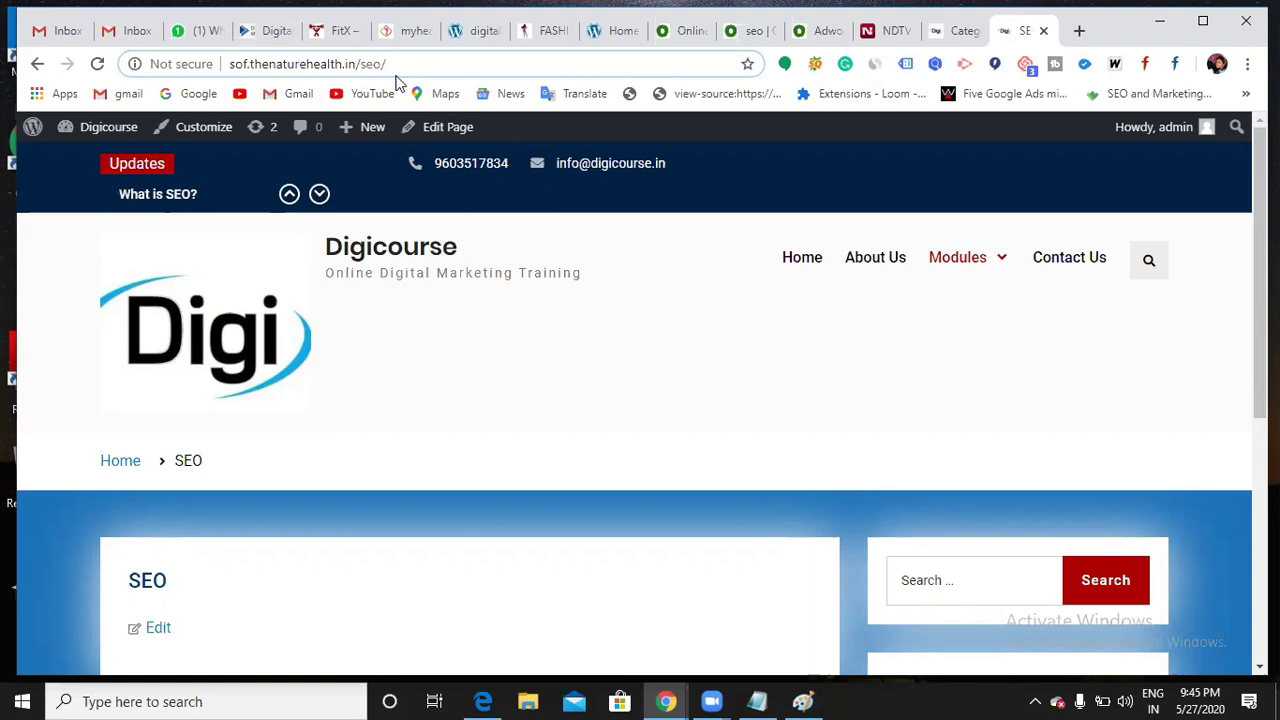
mouse_move(1000, 277)
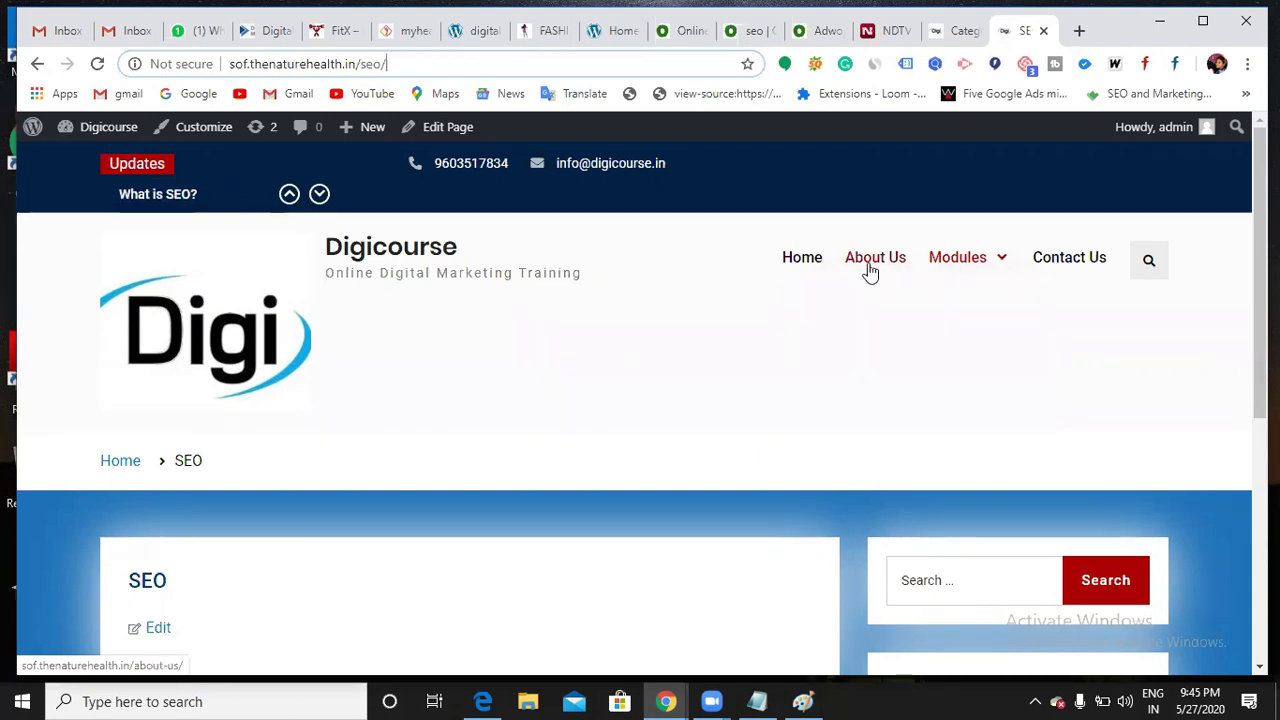
left_click(599, 38)
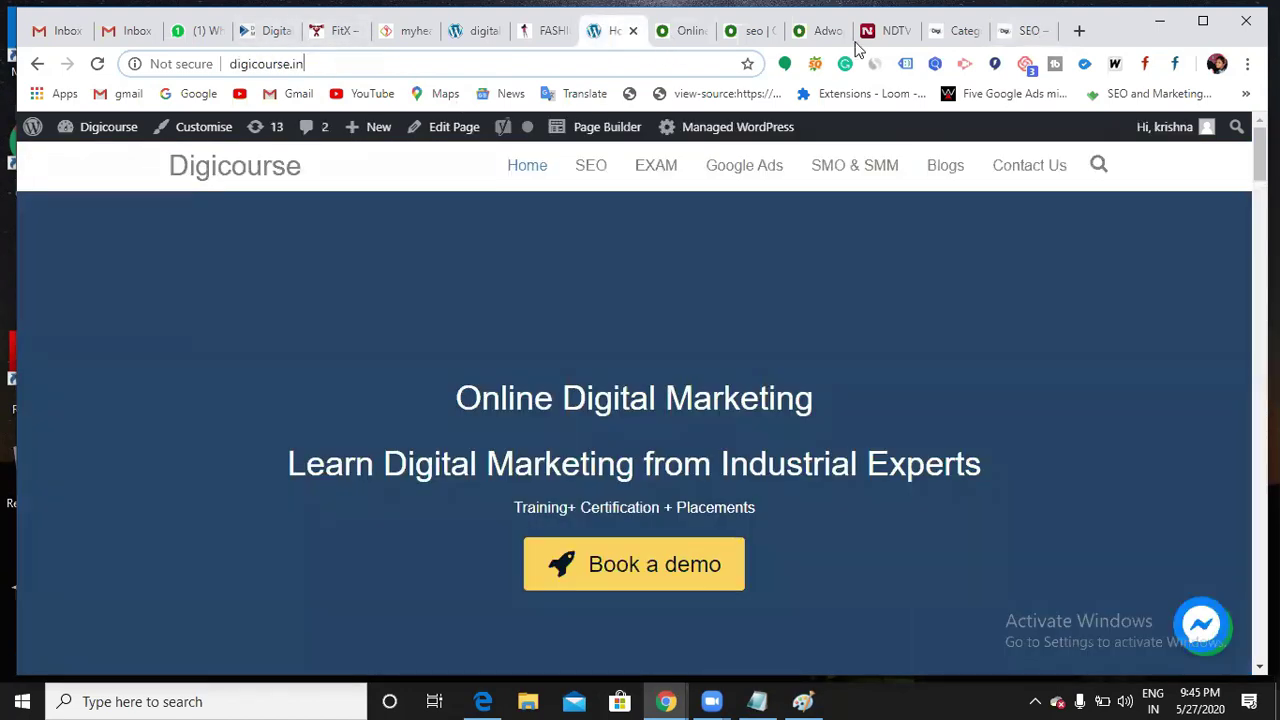
Open the Appearance > Menus page from the Categories admin tab
left_click(930, 34)
mouse_move(98, 470)
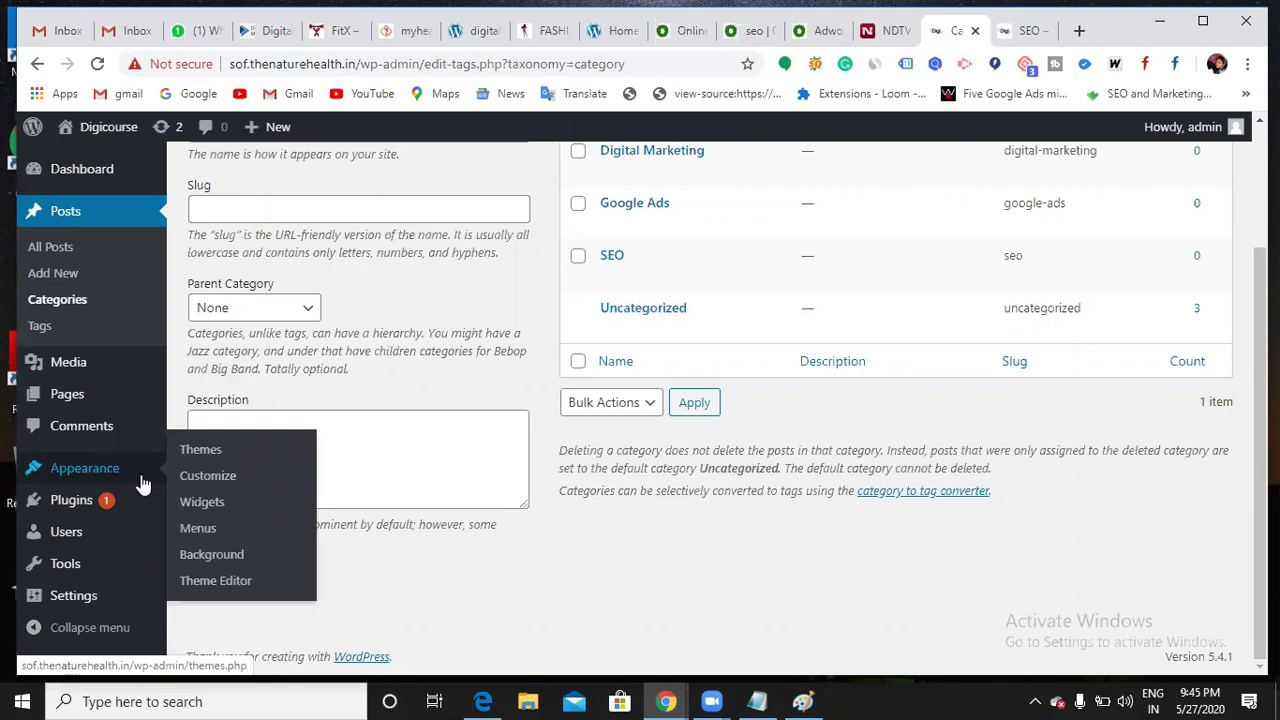
left_click(198, 530)
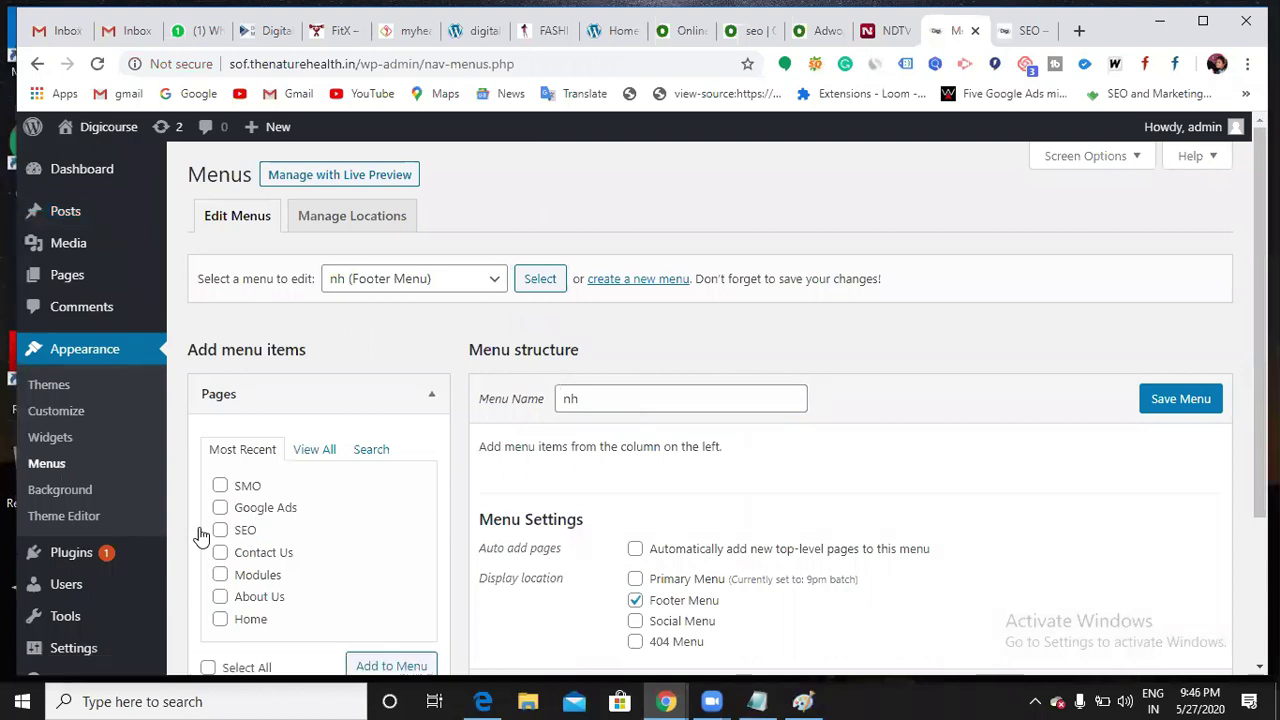
Choose '9pm batch (Primary Menu)' in the menu-to-edit dropdown
scroll(320, 538, "down", 3)
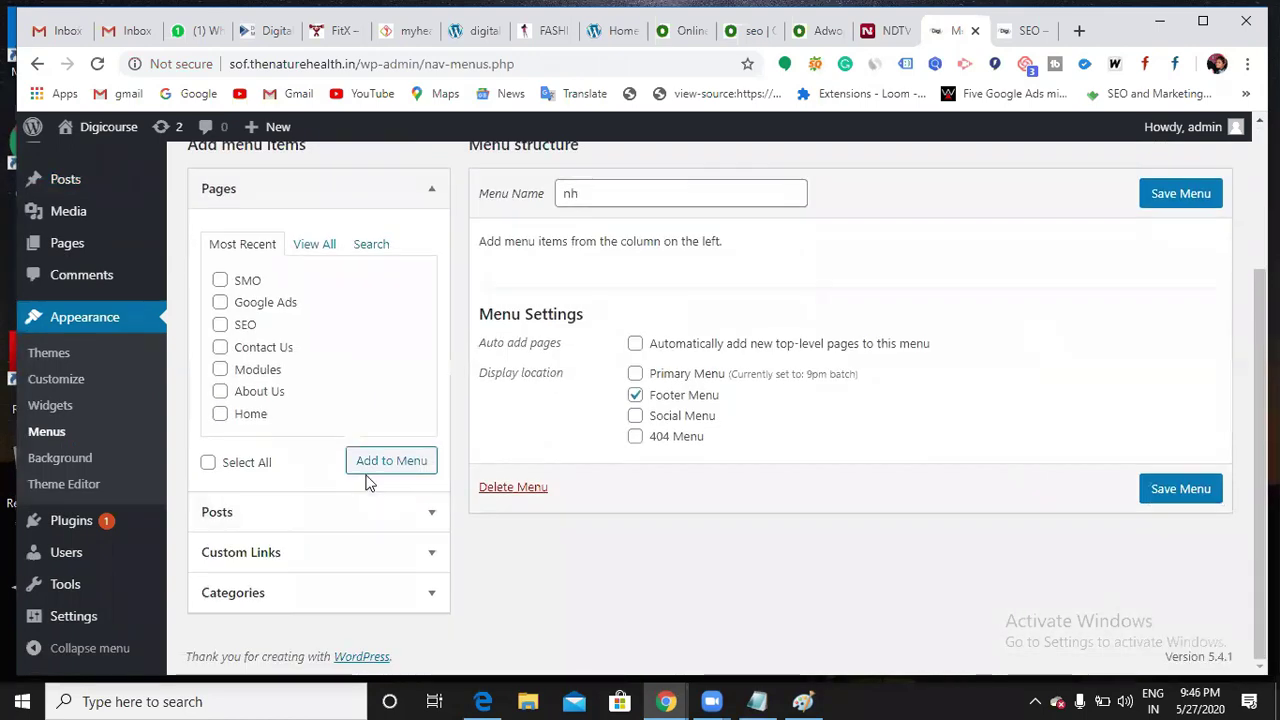
scroll(366, 482, "up", 3)
left_click(440, 280)
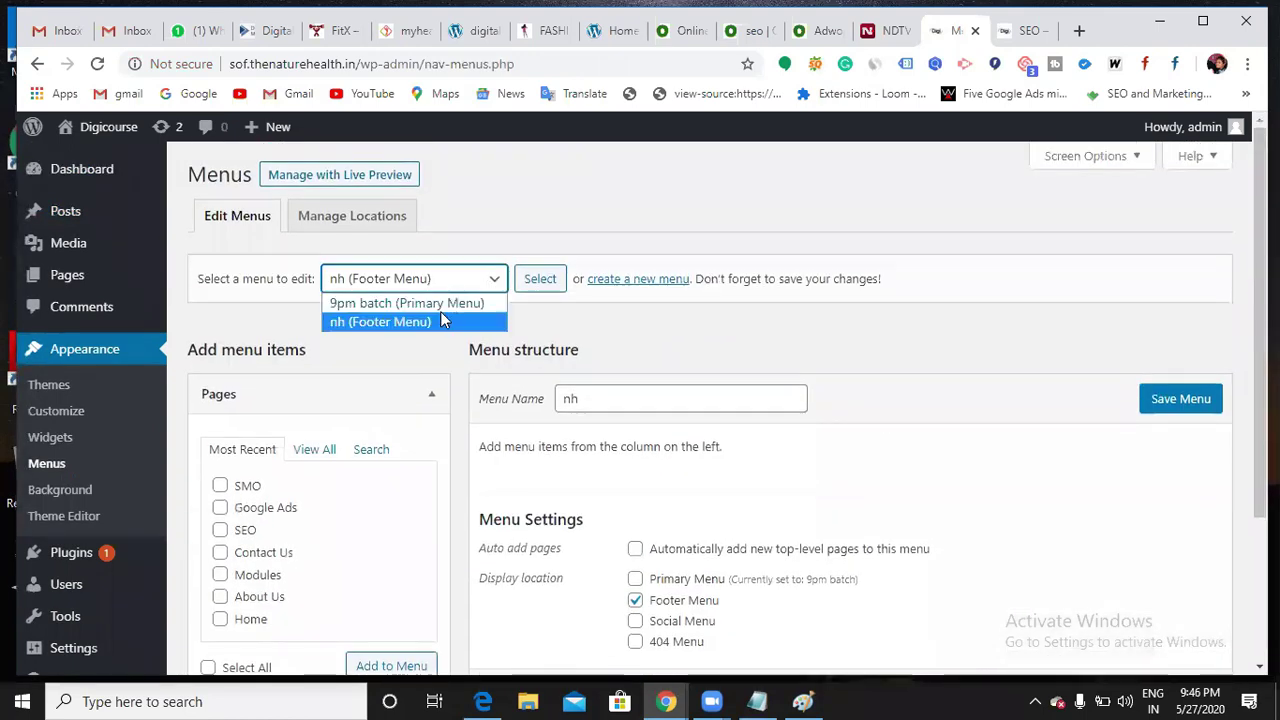
left_click(594, 360)
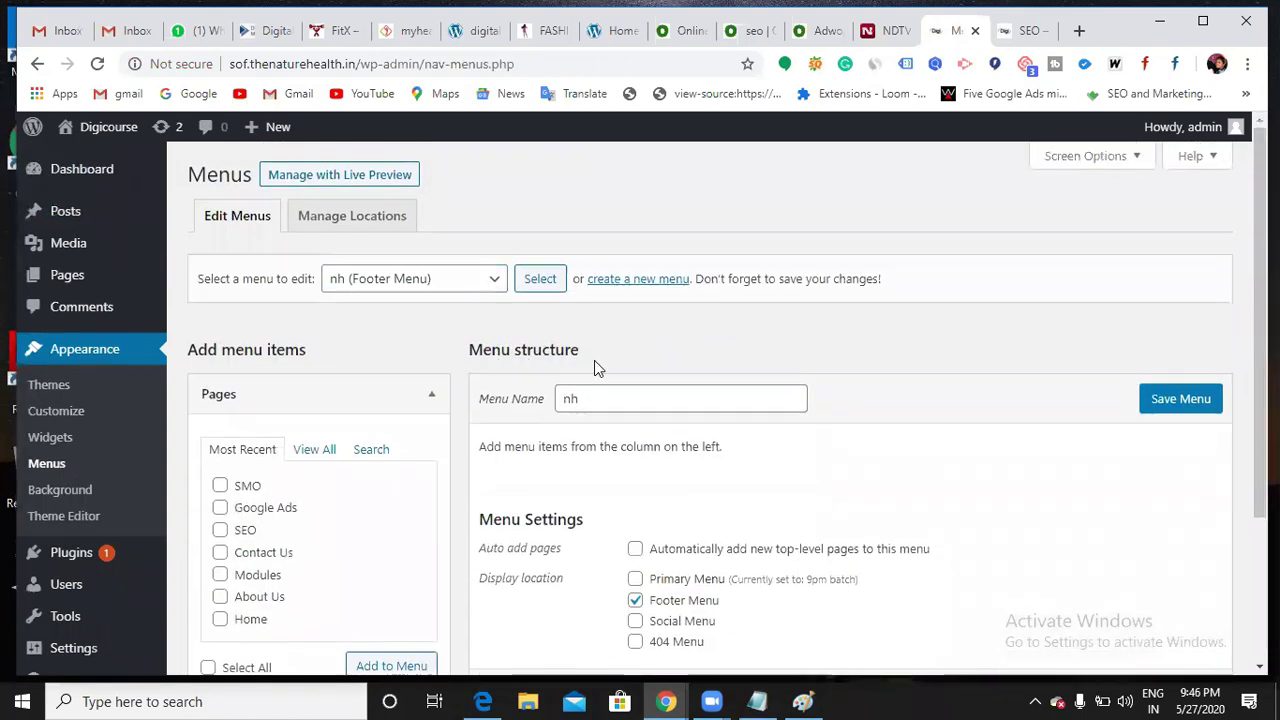
scroll(592, 440, "down", 1)
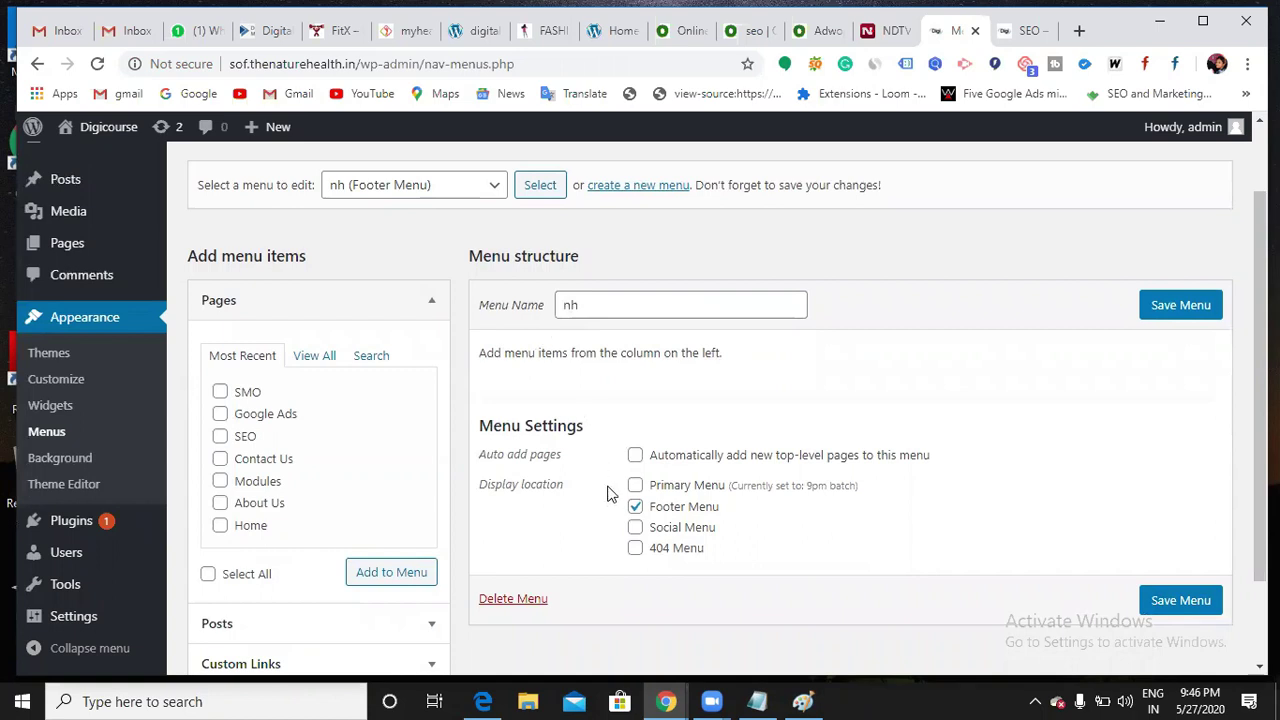
left_click(475, 188)
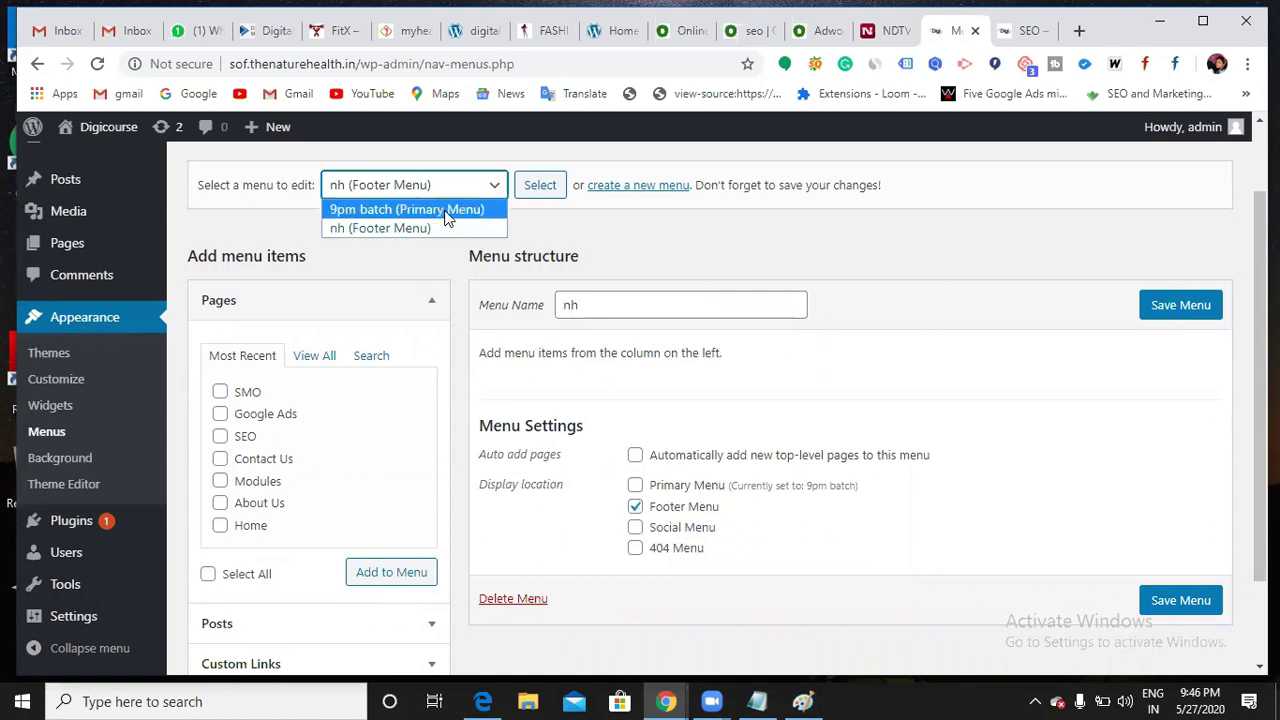
left_click(443, 212)
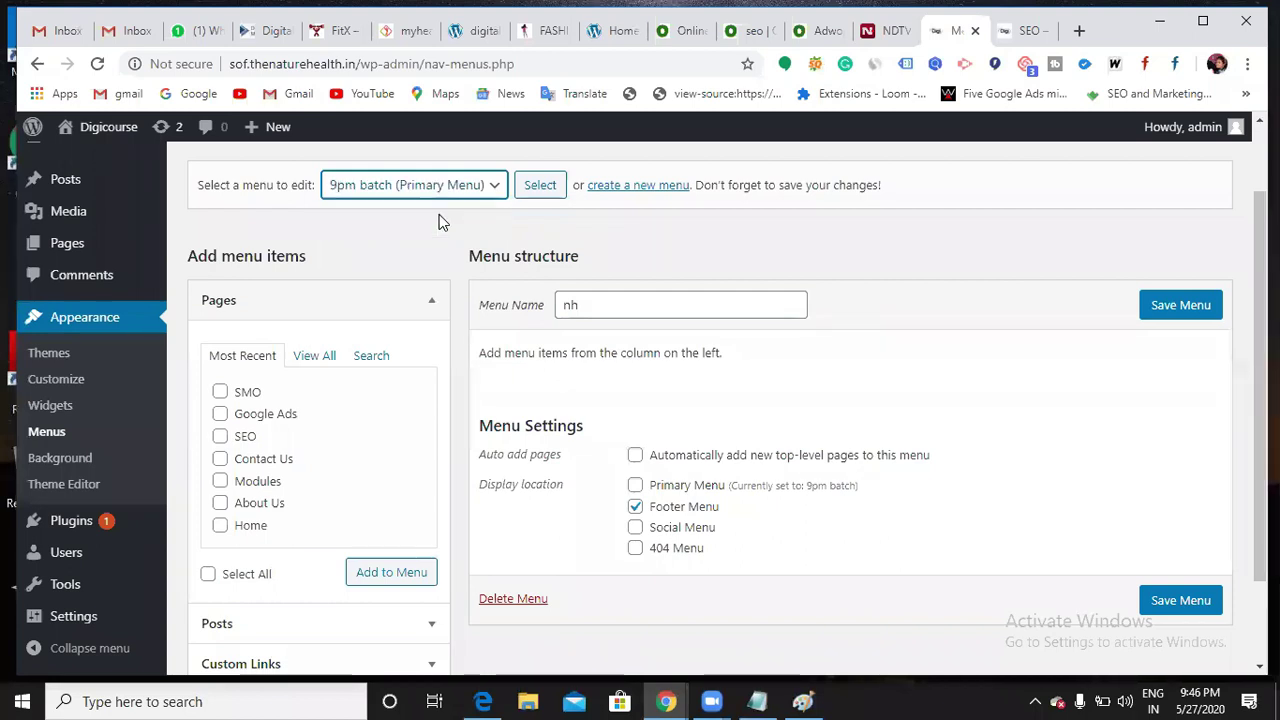
Load the 9pm batch menu and add the SEO, Google Ads and Digital Marketing categories
left_click(536, 189)
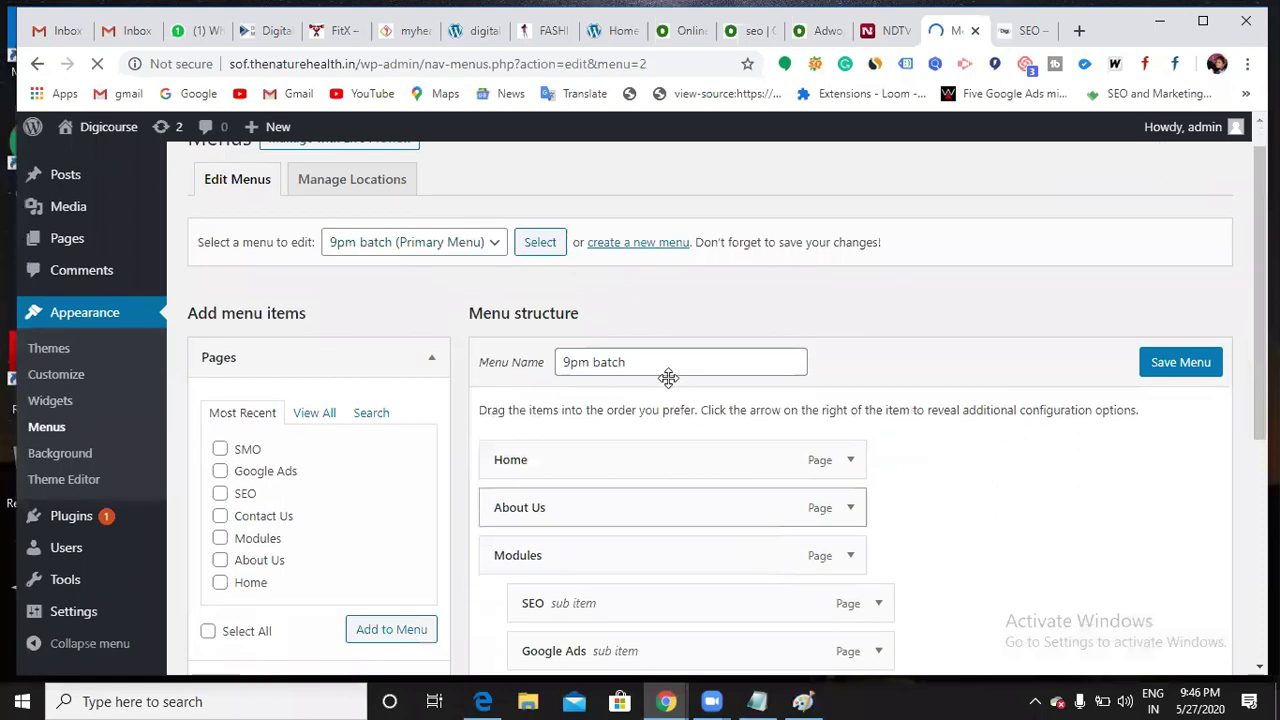
scroll(668, 377, "down", 2)
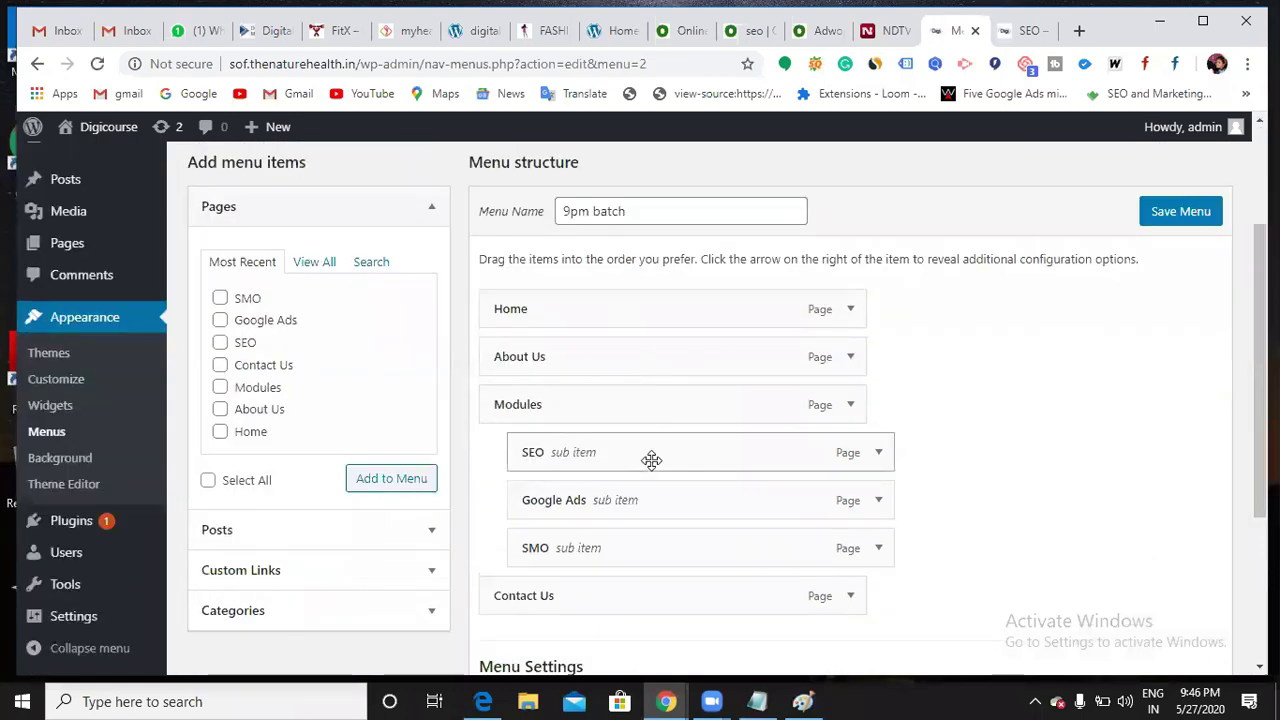
scroll(651, 459, "down", 2)
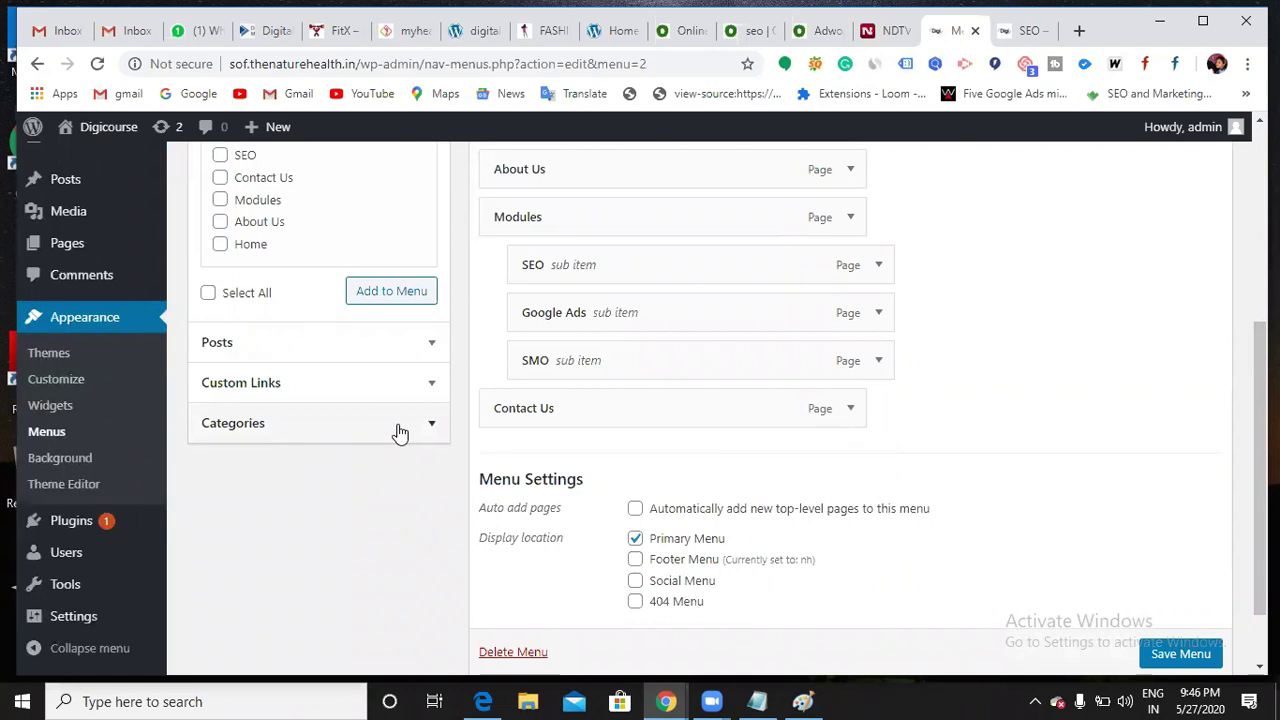
scroll(398, 435, "up", 3)
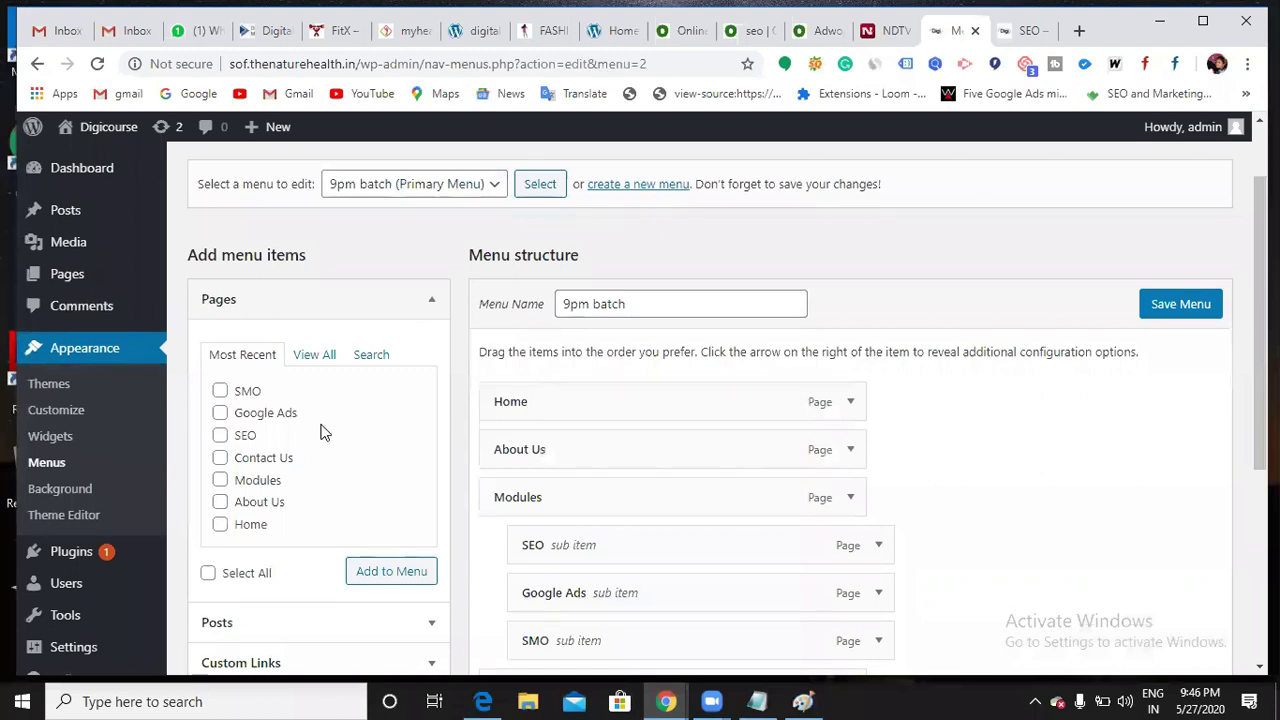
scroll(340, 460, "down", 2)
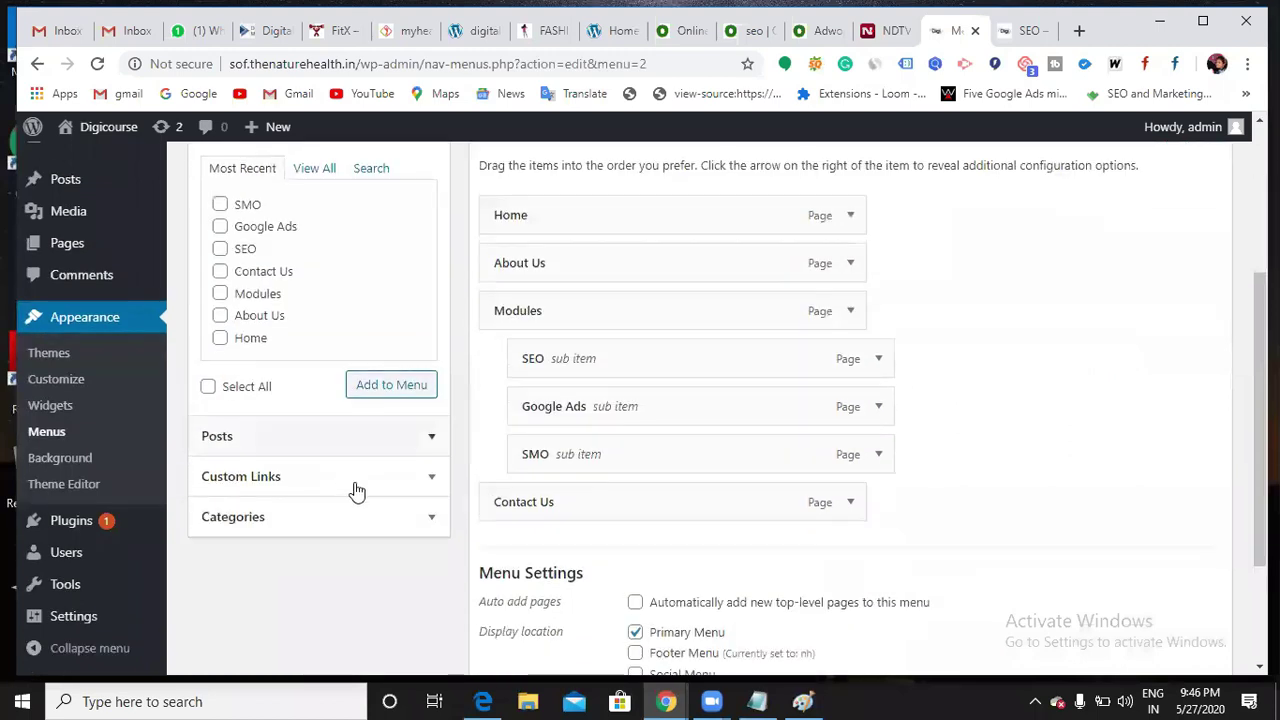
left_click(419, 524)
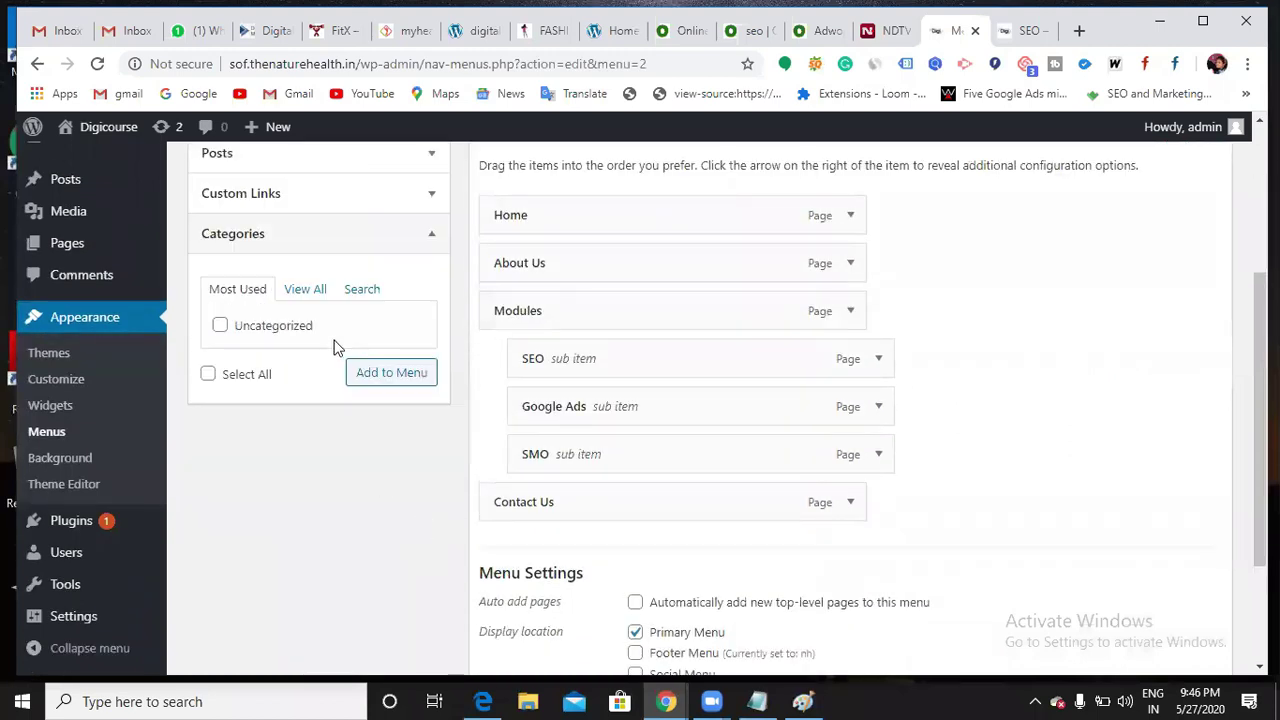
left_click(306, 290)
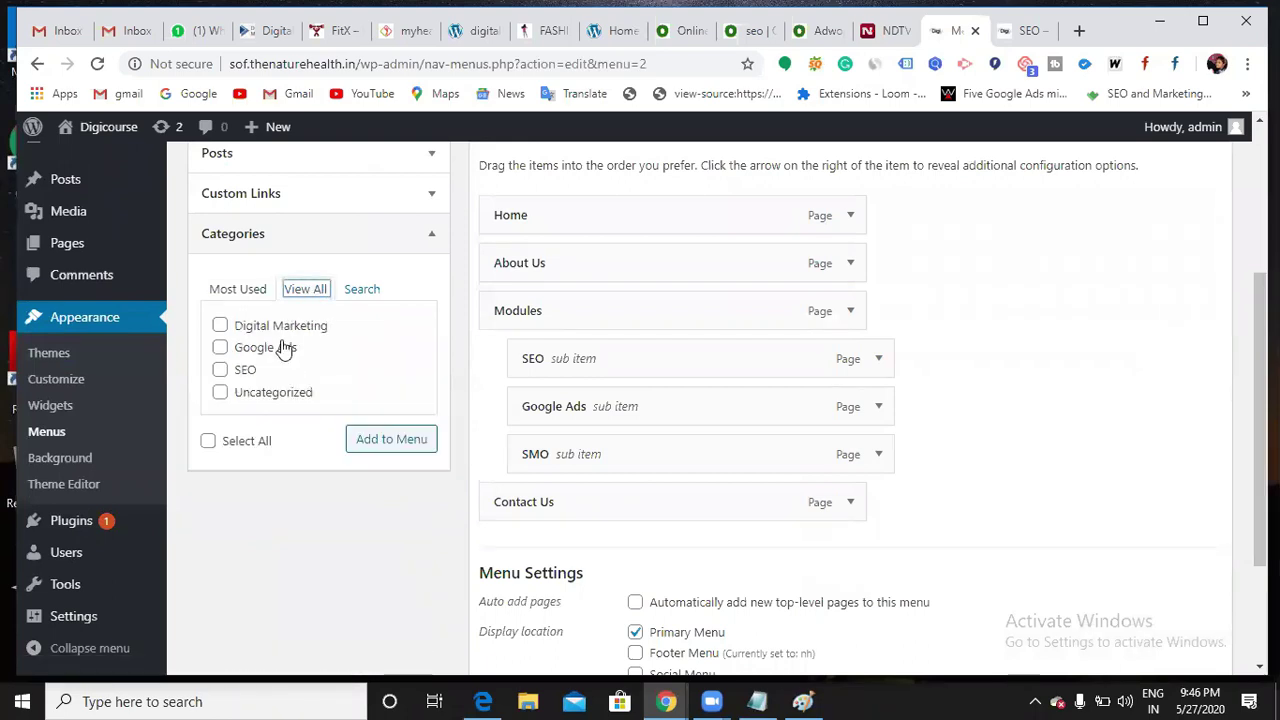
left_click(220, 370)
left_click(220, 347)
left_click(220, 326)
left_click(365, 441)
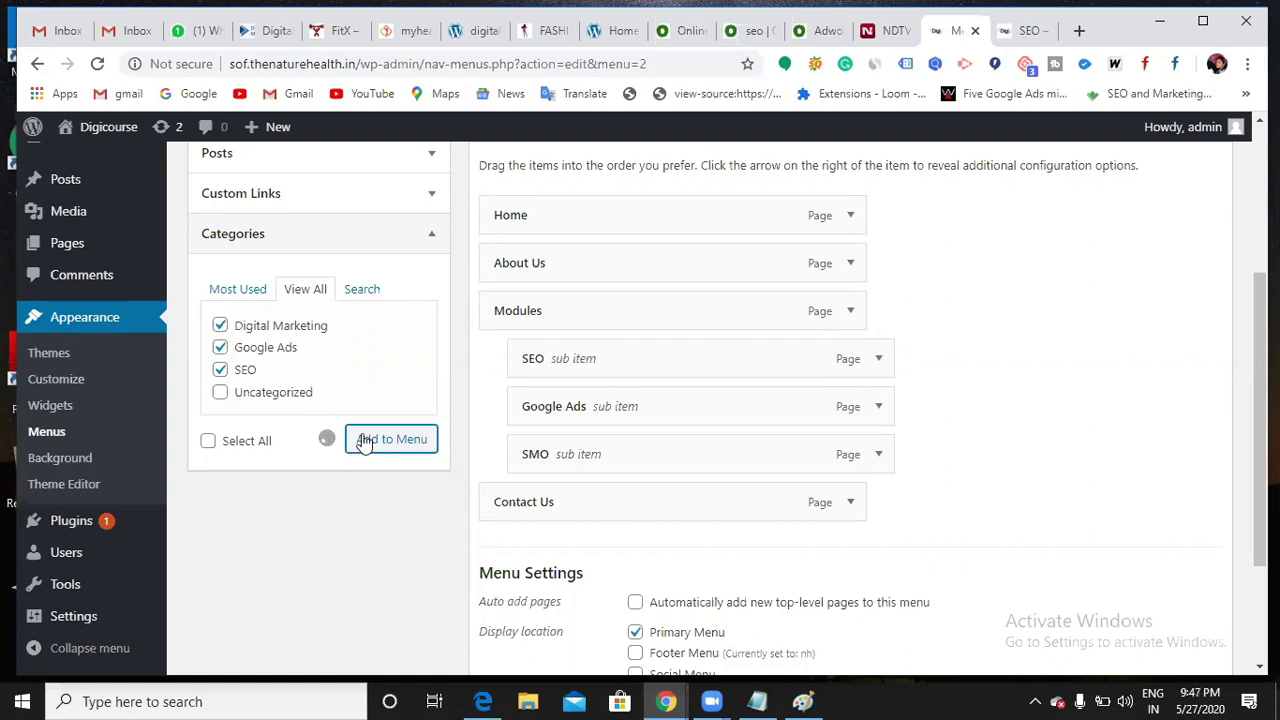
Reorder the new menu items so SEO comes first and save the menu
scroll(495, 506, "down", 1)
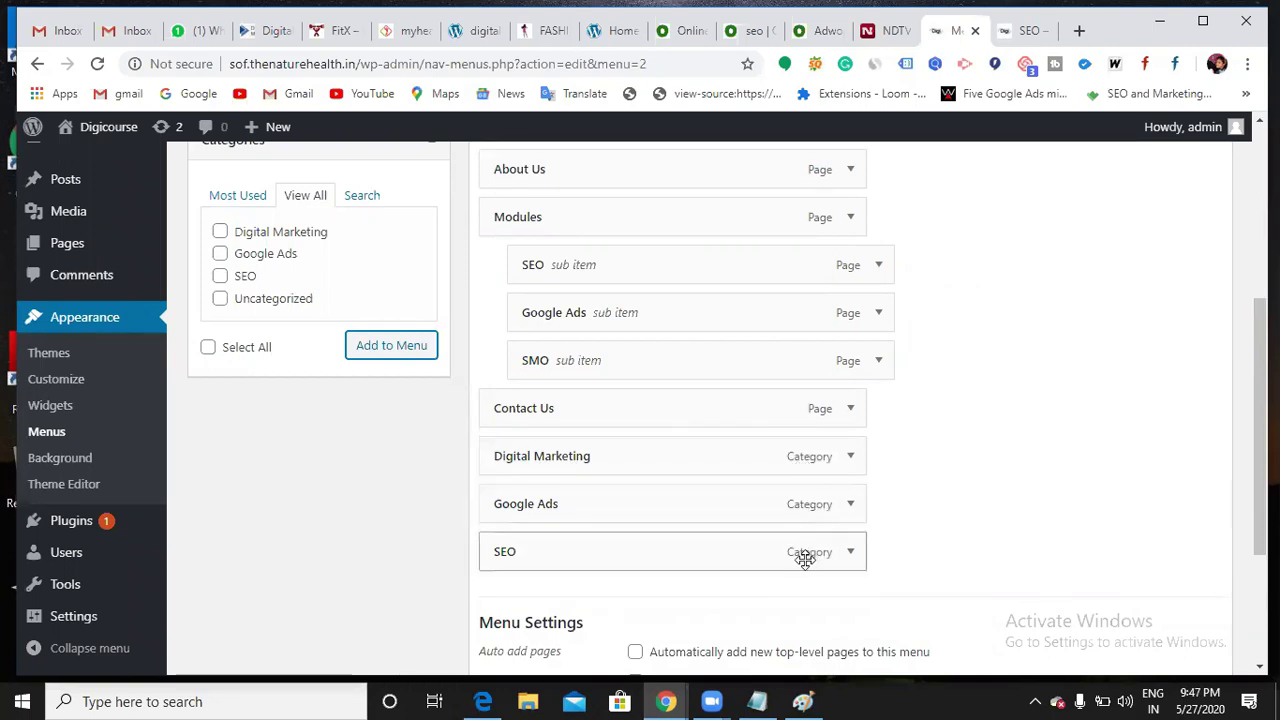
left_click_drag(751, 551, 750, 497)
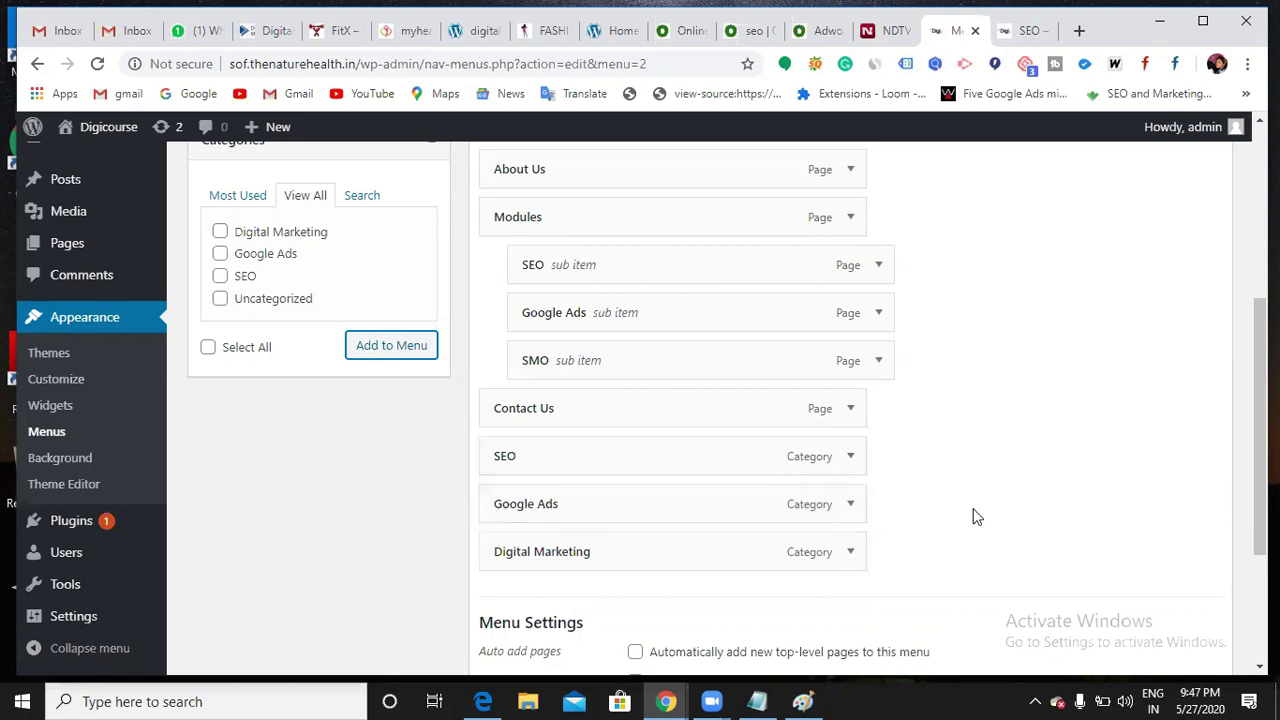
scroll(1040, 470, "up", 4)
left_click(1163, 400)
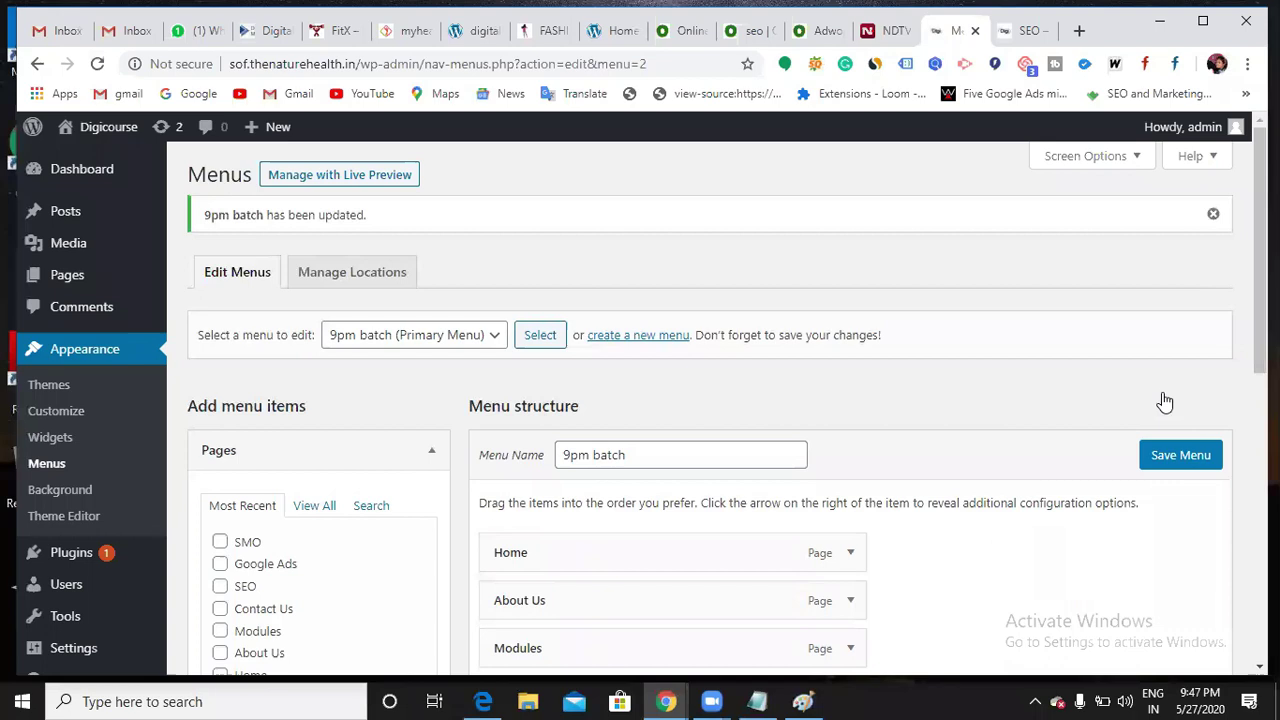
Reload the site to show the new category menu and open the SEO link in a new tab
left_click(1025, 31)
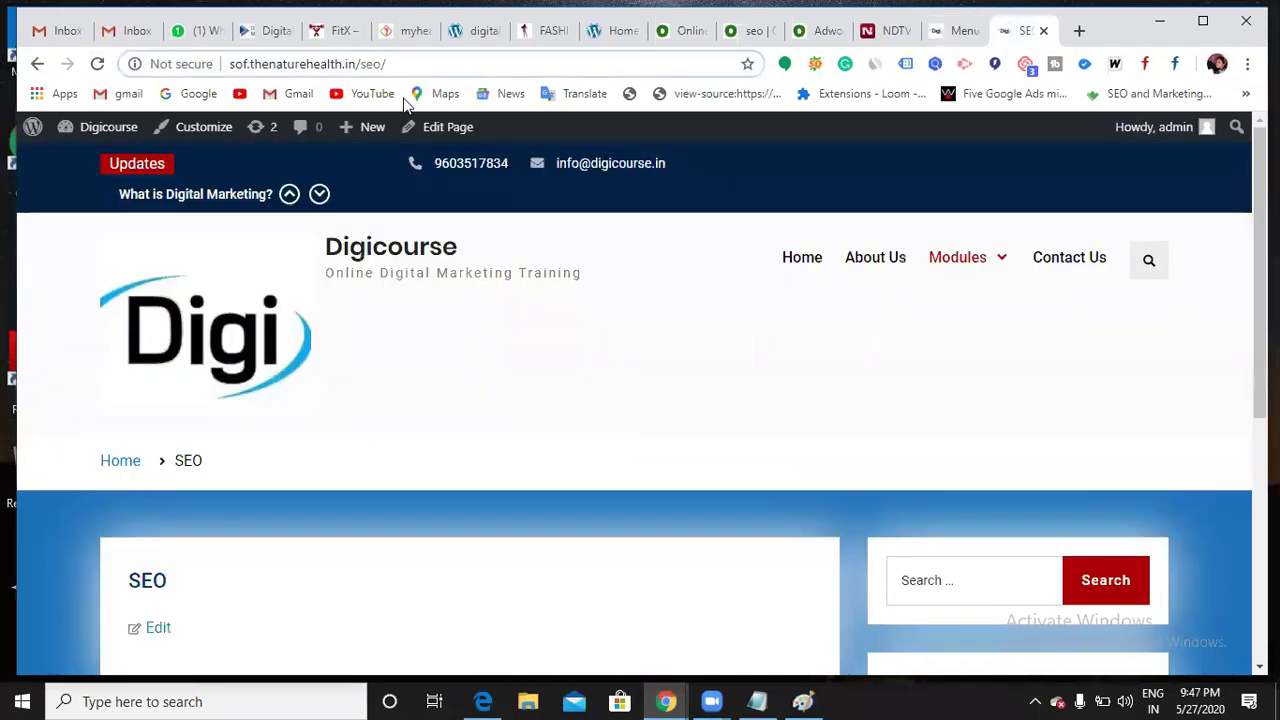
left_click(97, 63)
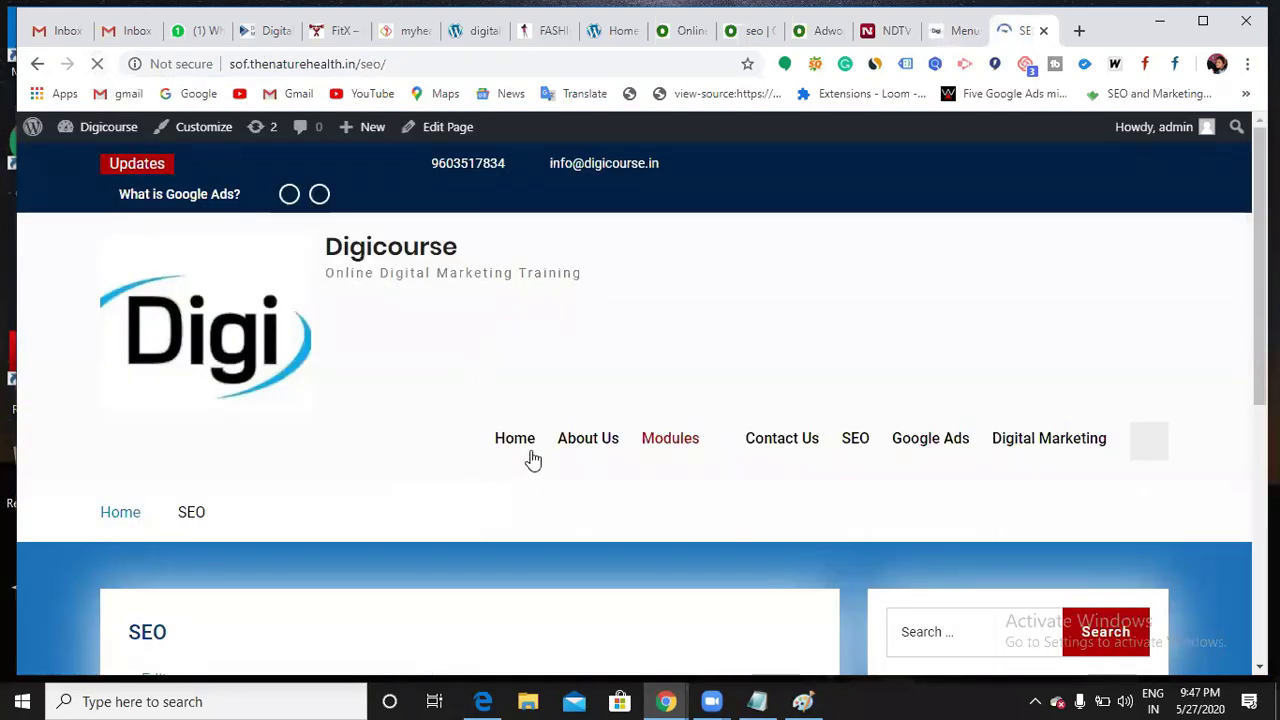
scroll(524, 440, "down", 1)
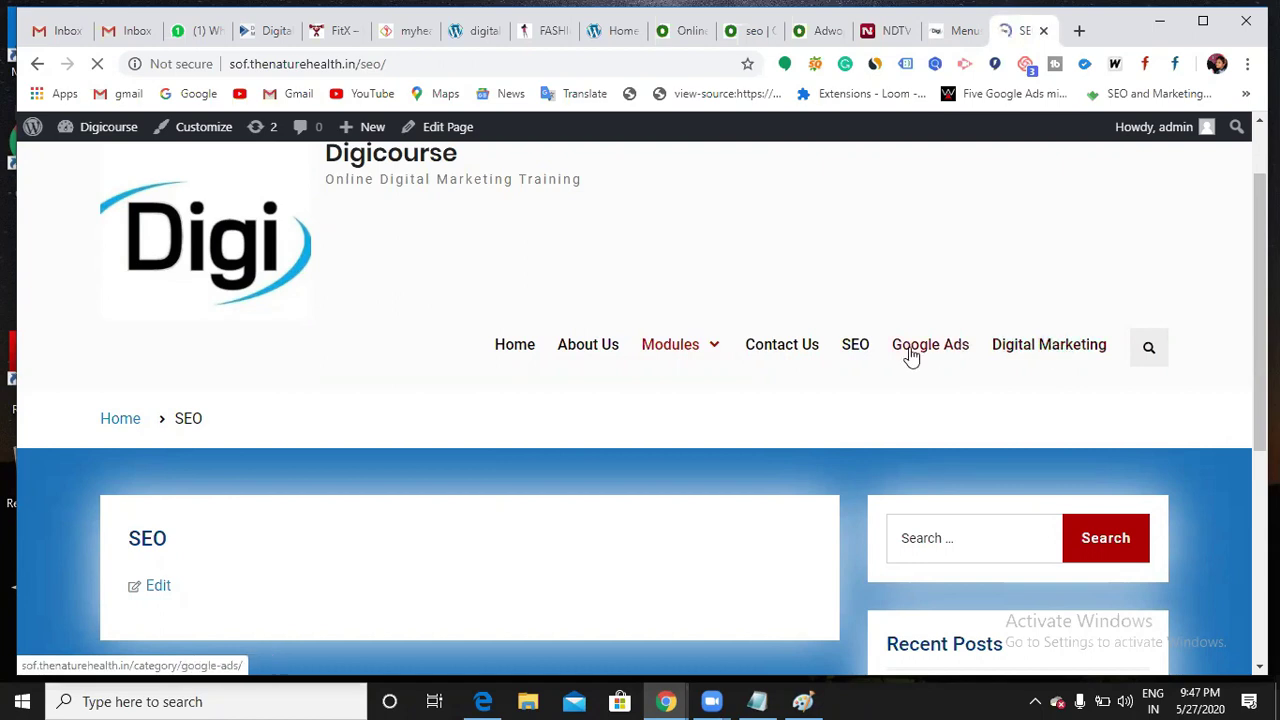
right_click(858, 357)
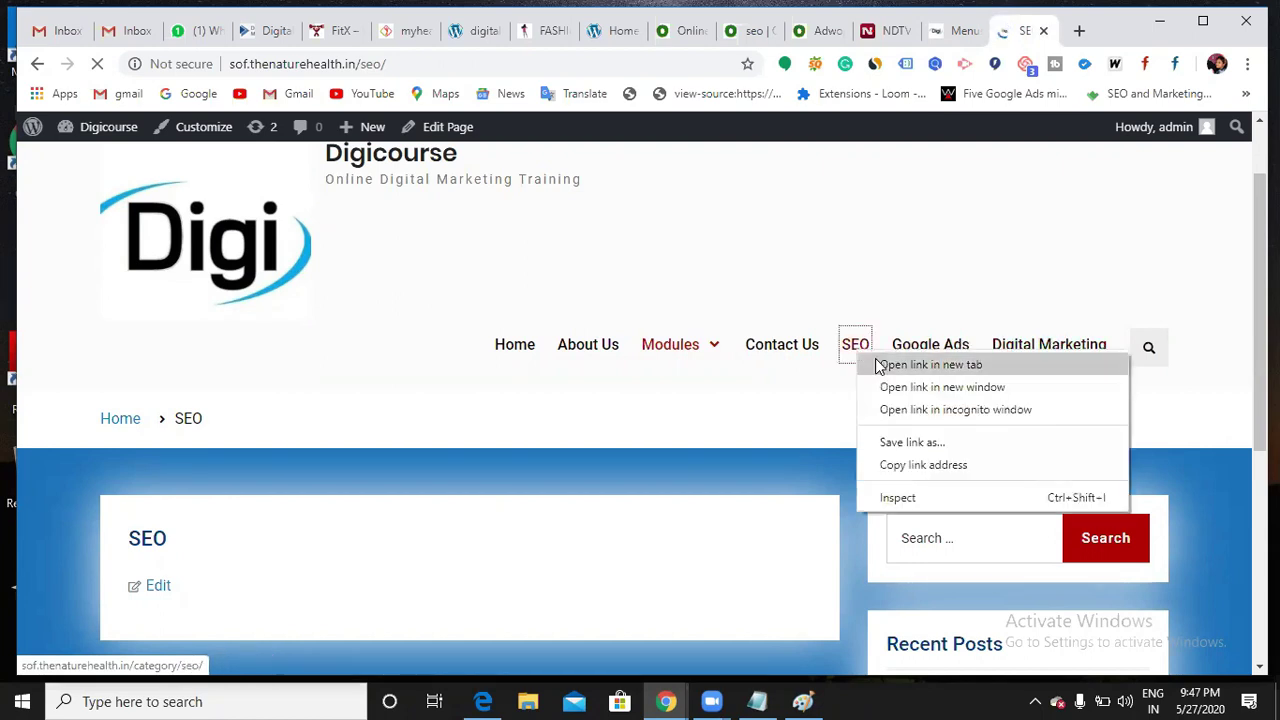
left_click(880, 363)
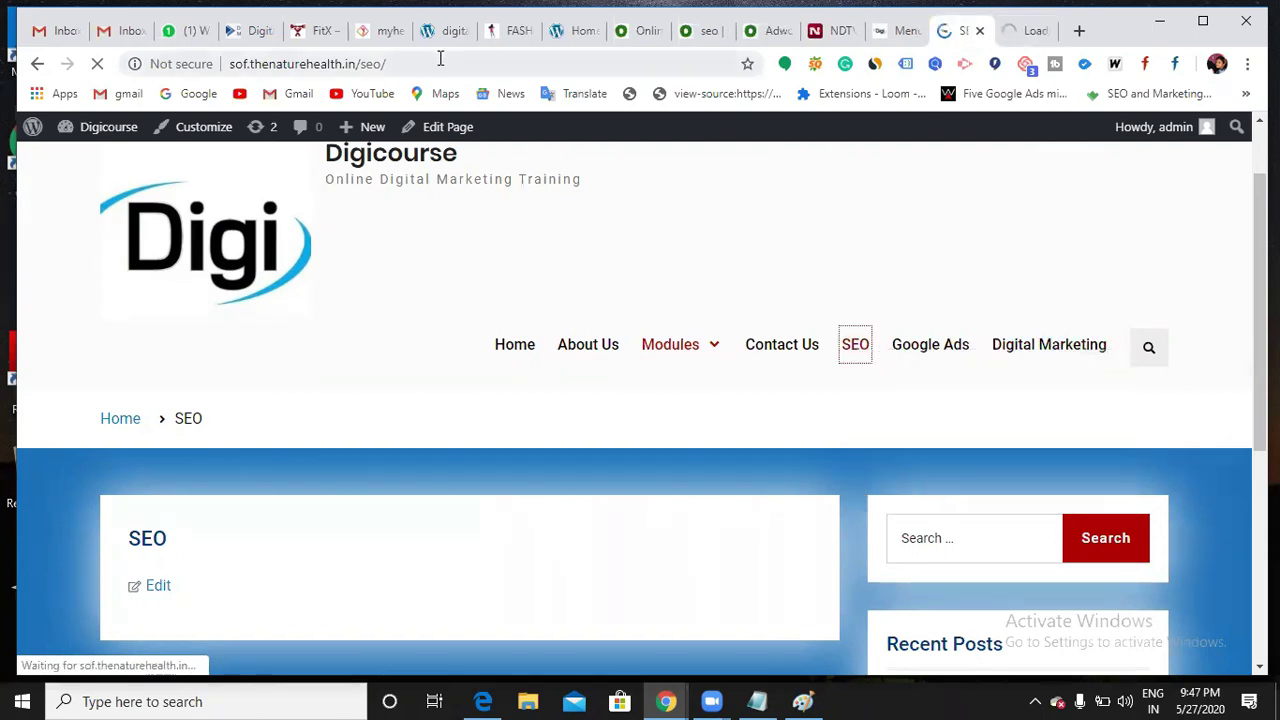
Inspect the web address of the new SEO category tab
left_click(1025, 30)
left_click_drag(380, 68, 155, 72)
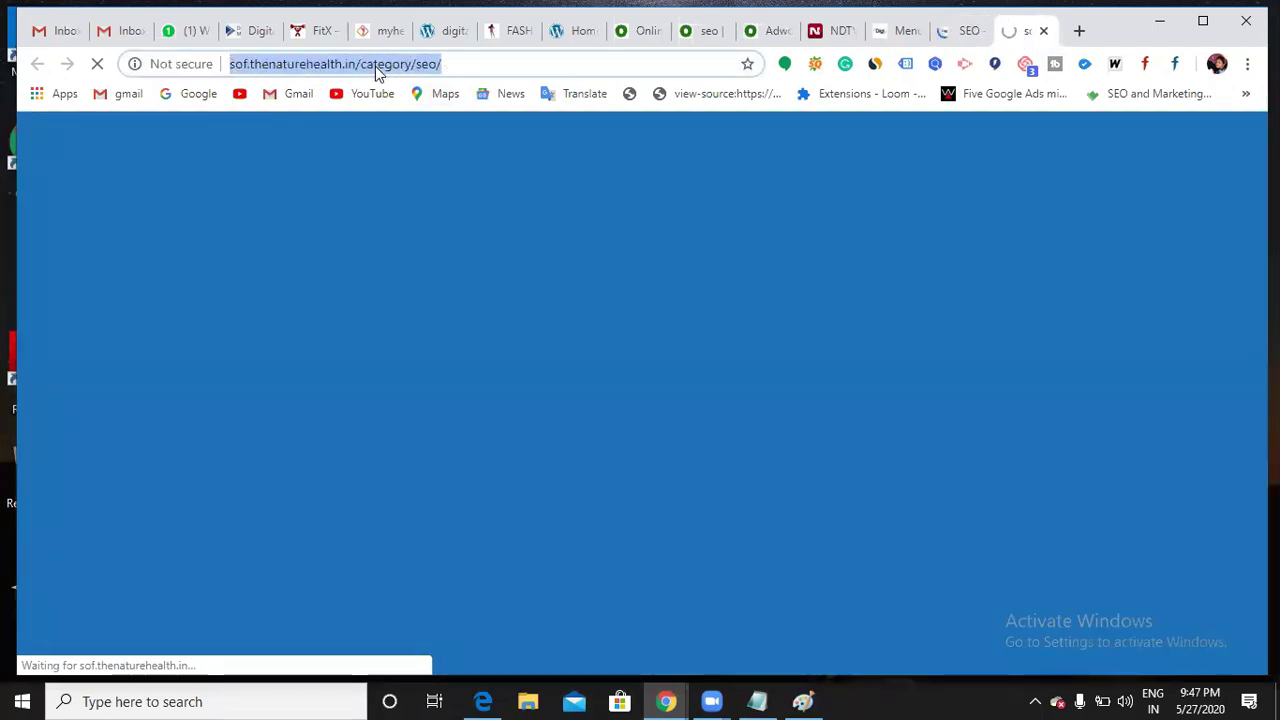
left_click(363, 65)
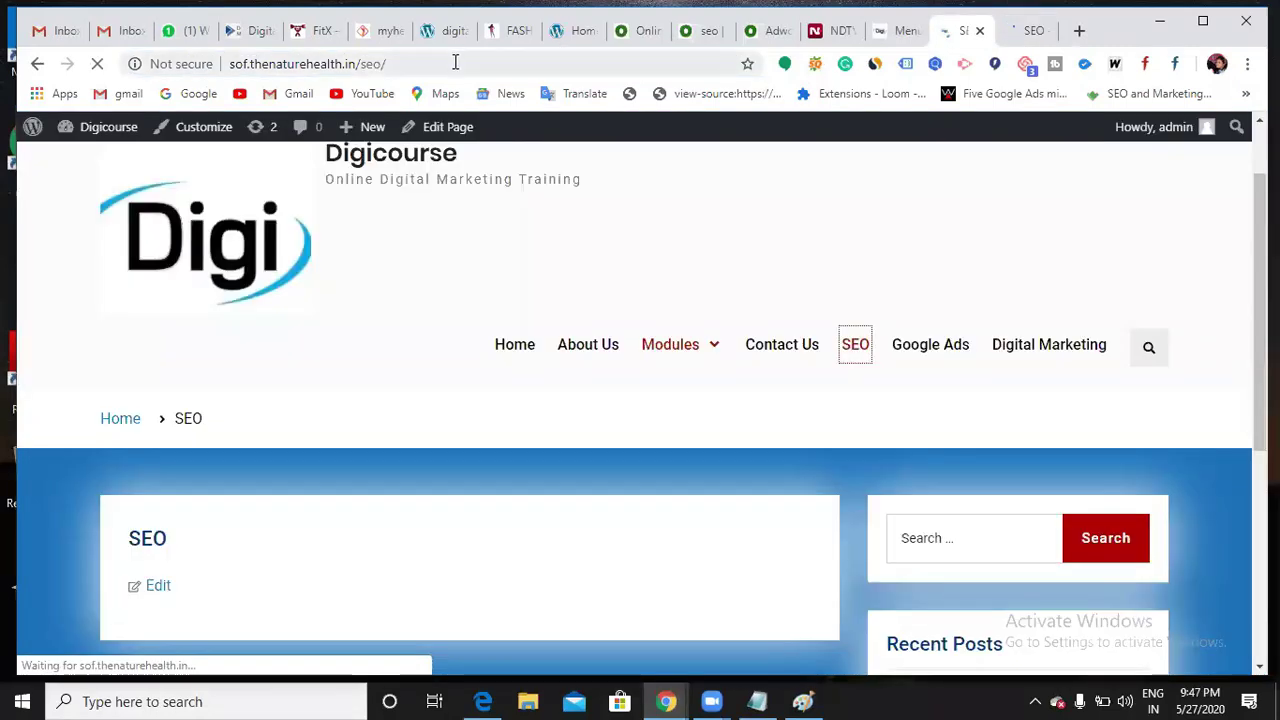
left_click_drag(384, 62, 230, 64)
left_click(390, 64)
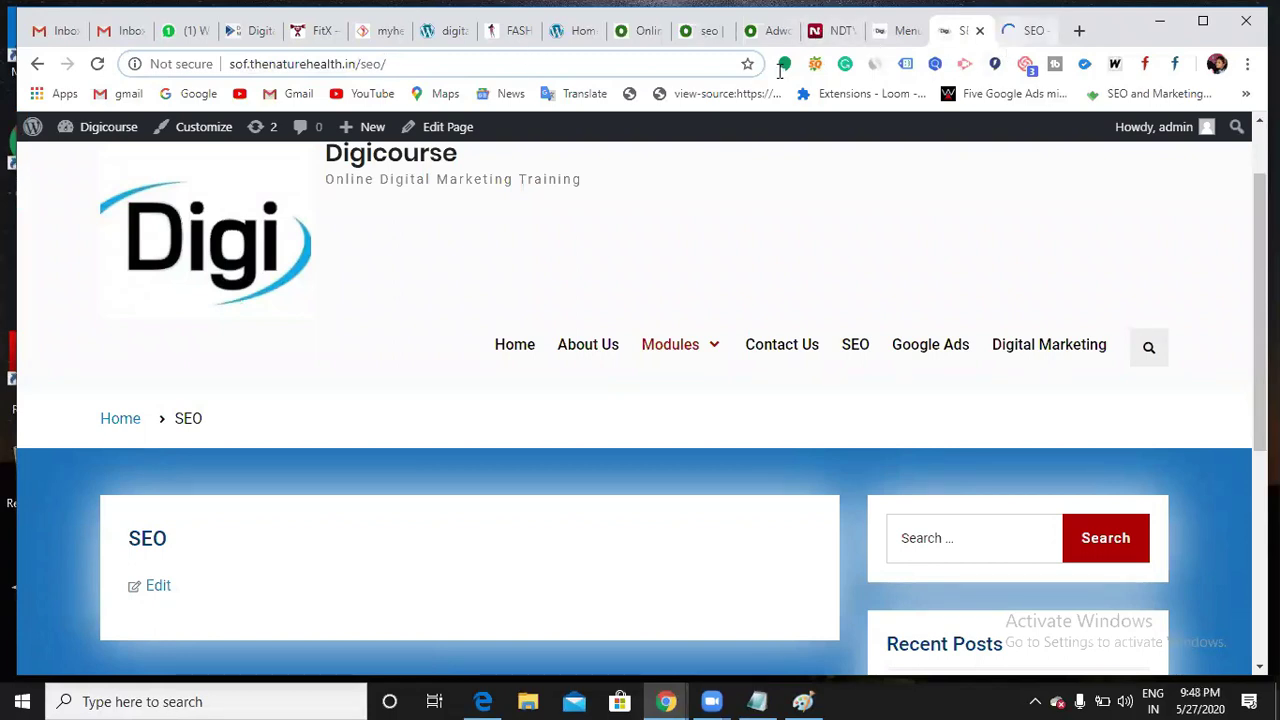
View the live SEO category page showing Nothing Found, then return to the Menus screen
left_click(1012, 42)
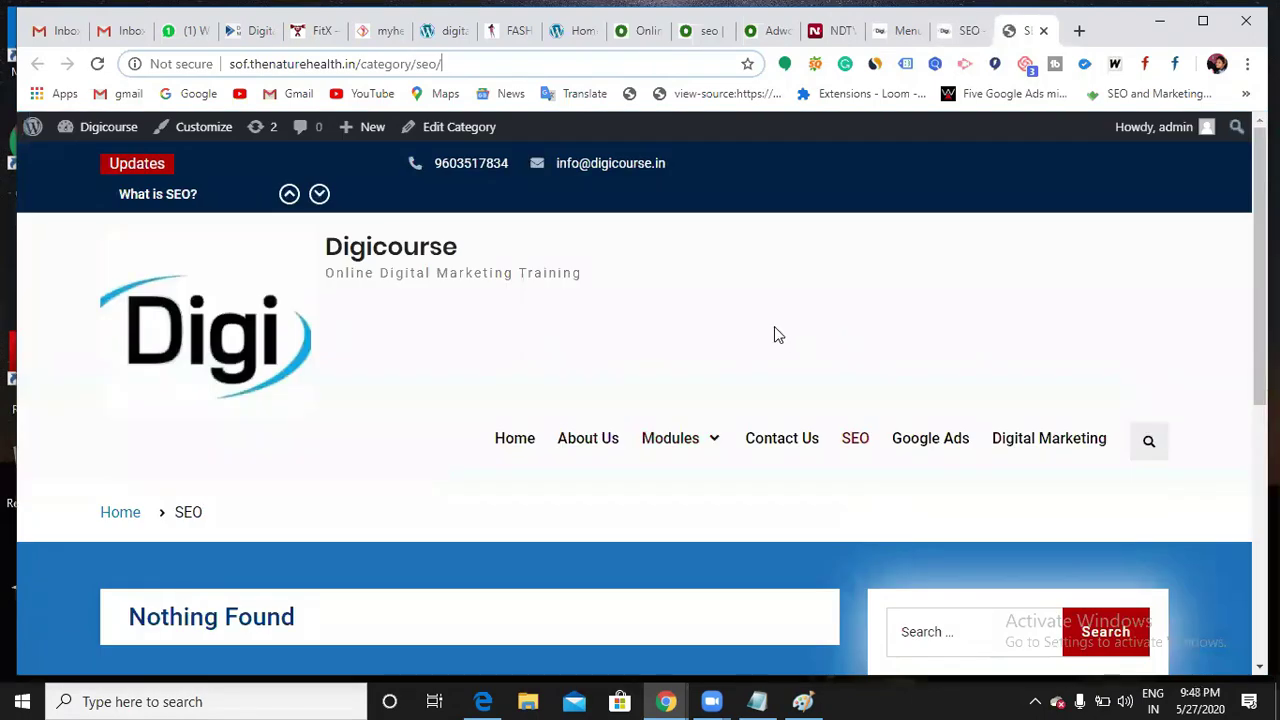
scroll(785, 345, "down", 3)
scroll(789, 354, "down", 3)
scroll(880, 330, "up", 4)
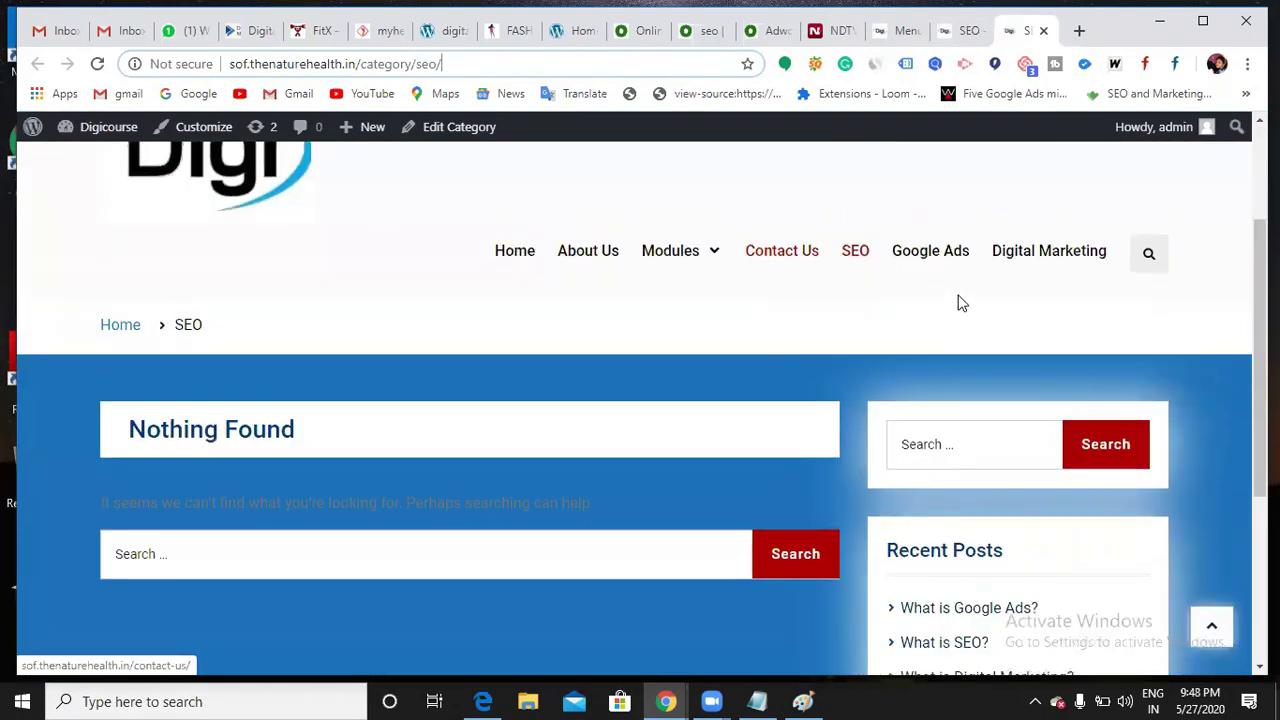
scroll(957, 300, "up", 1)
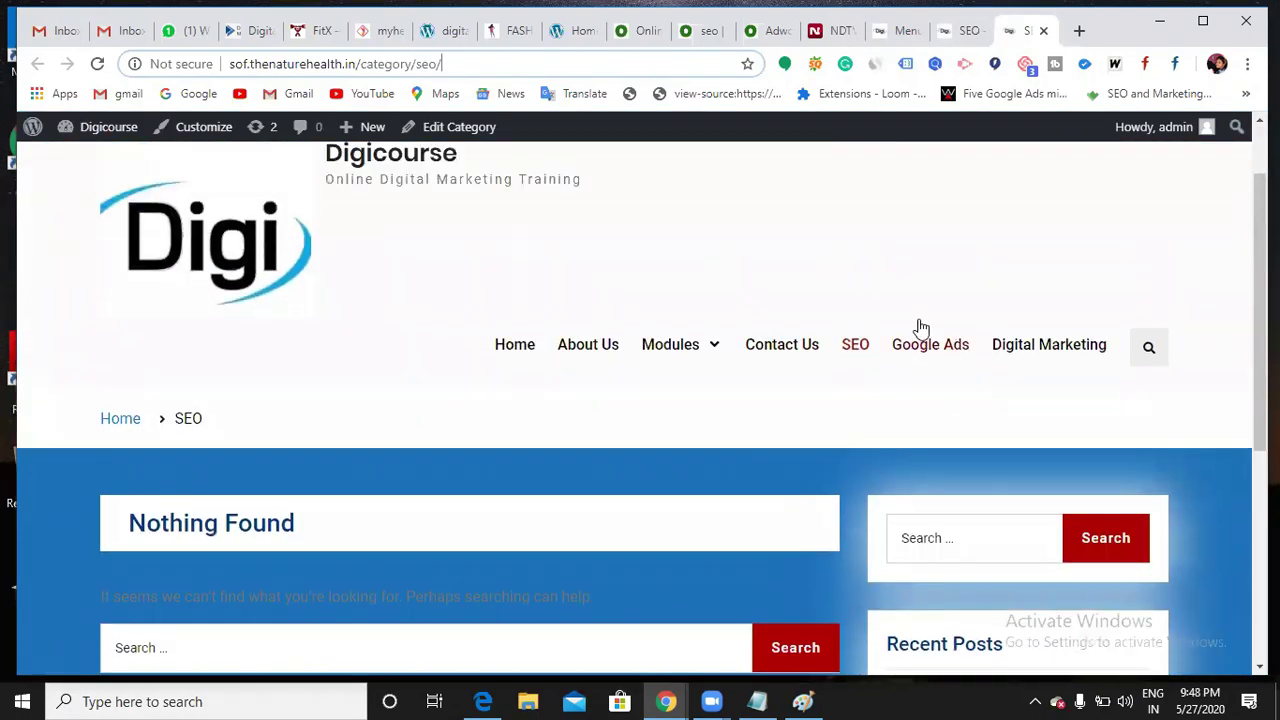
scroll(928, 312, "up", 1)
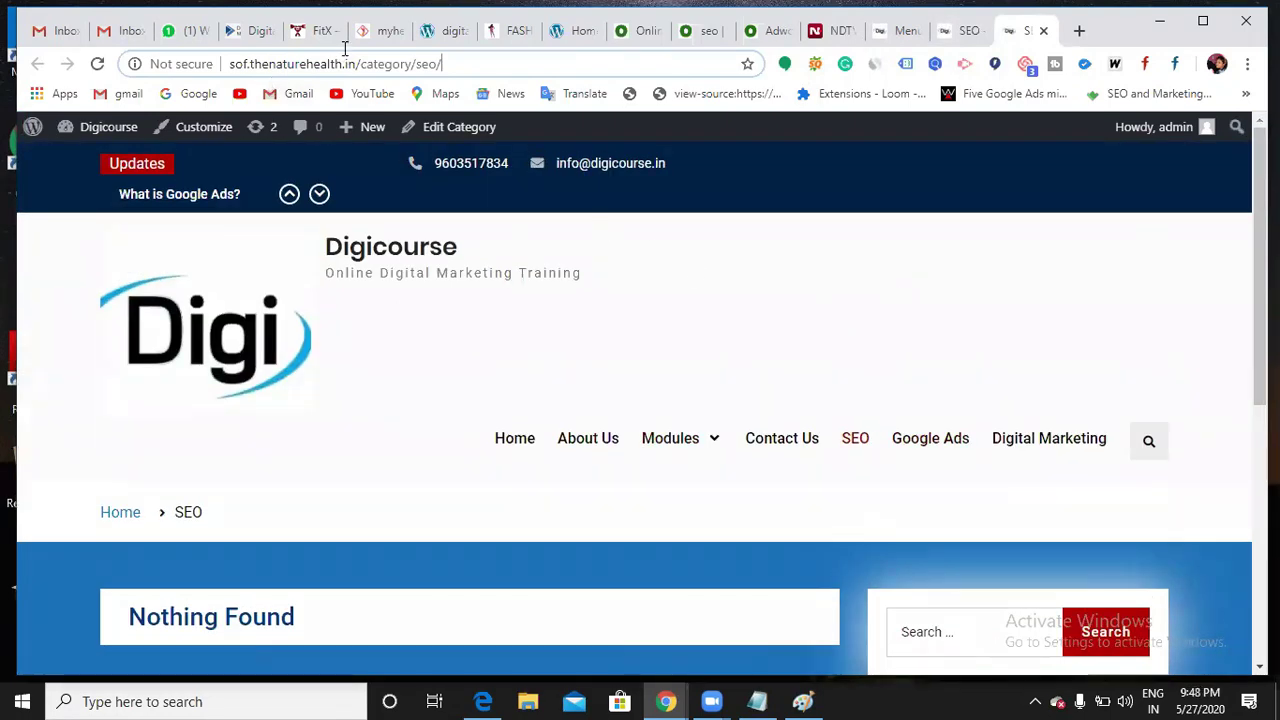
left_click(943, 37)
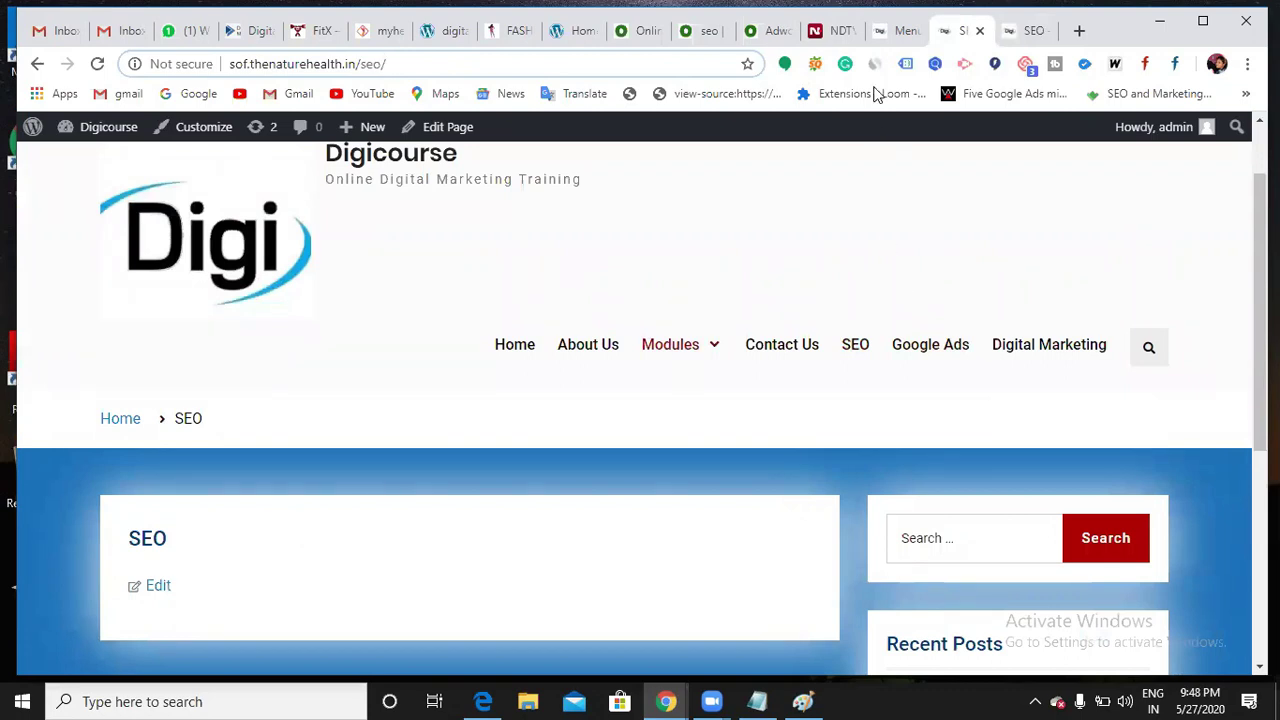
left_click(891, 35)
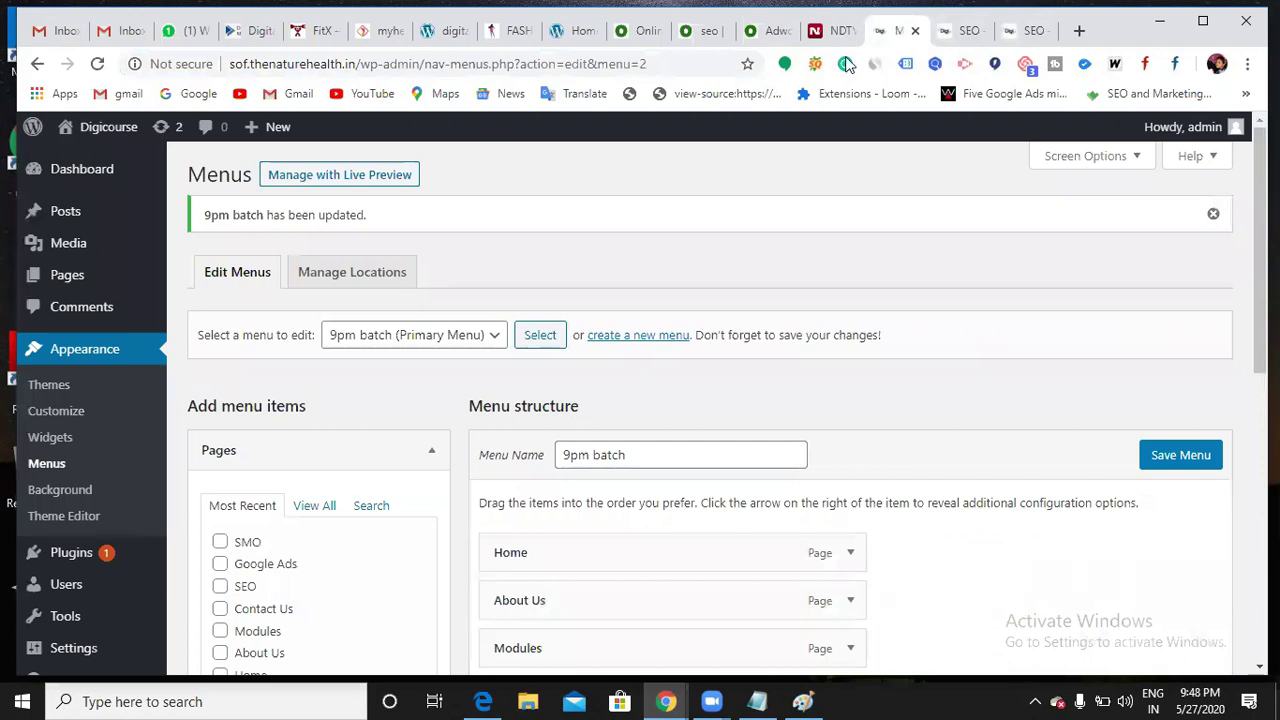
Refile 'What is Digital Marketing?' from Uncategorized to Digital Marketing and update the post
left_click(70, 216)
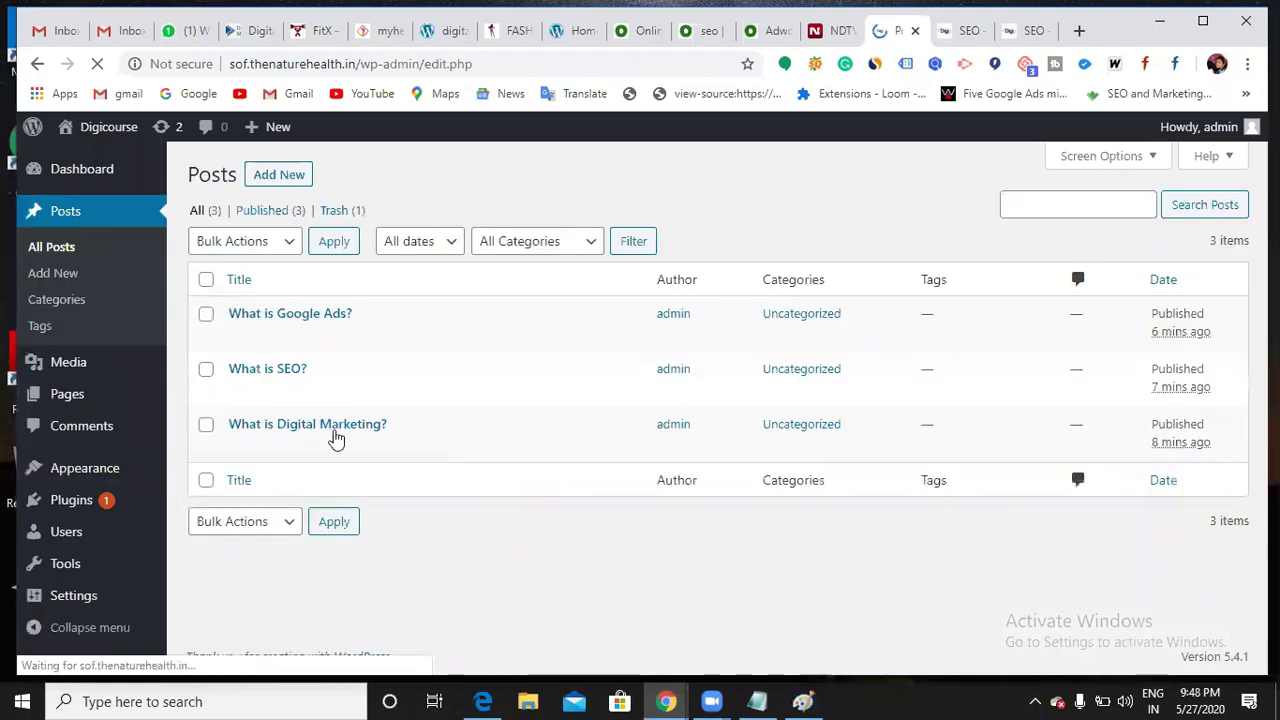
mouse_move(336, 436)
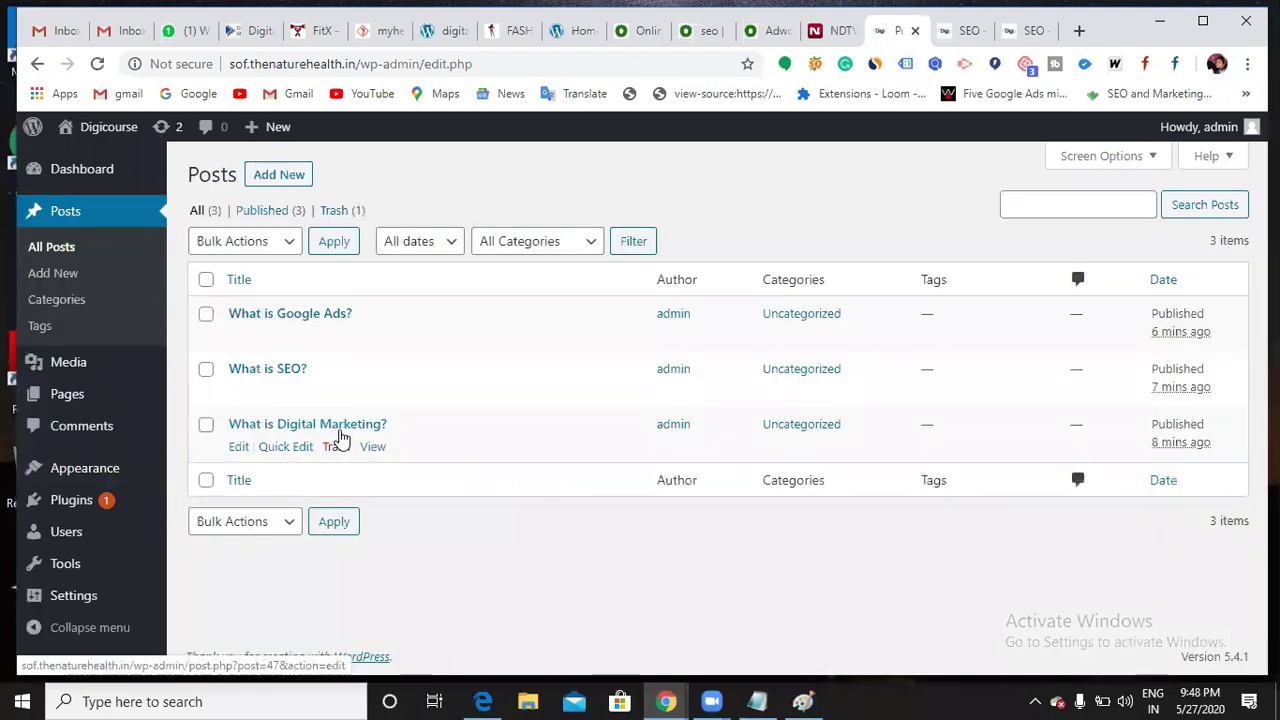
left_click(238, 449)
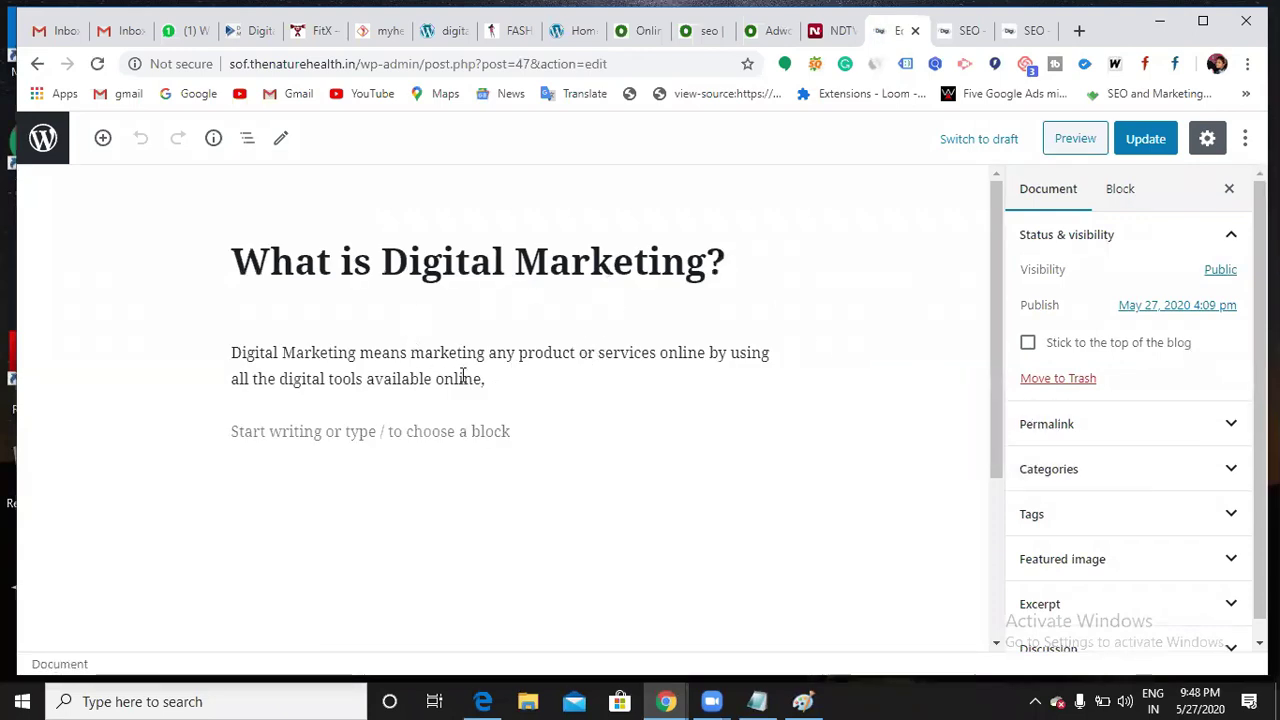
left_click(1138, 481)
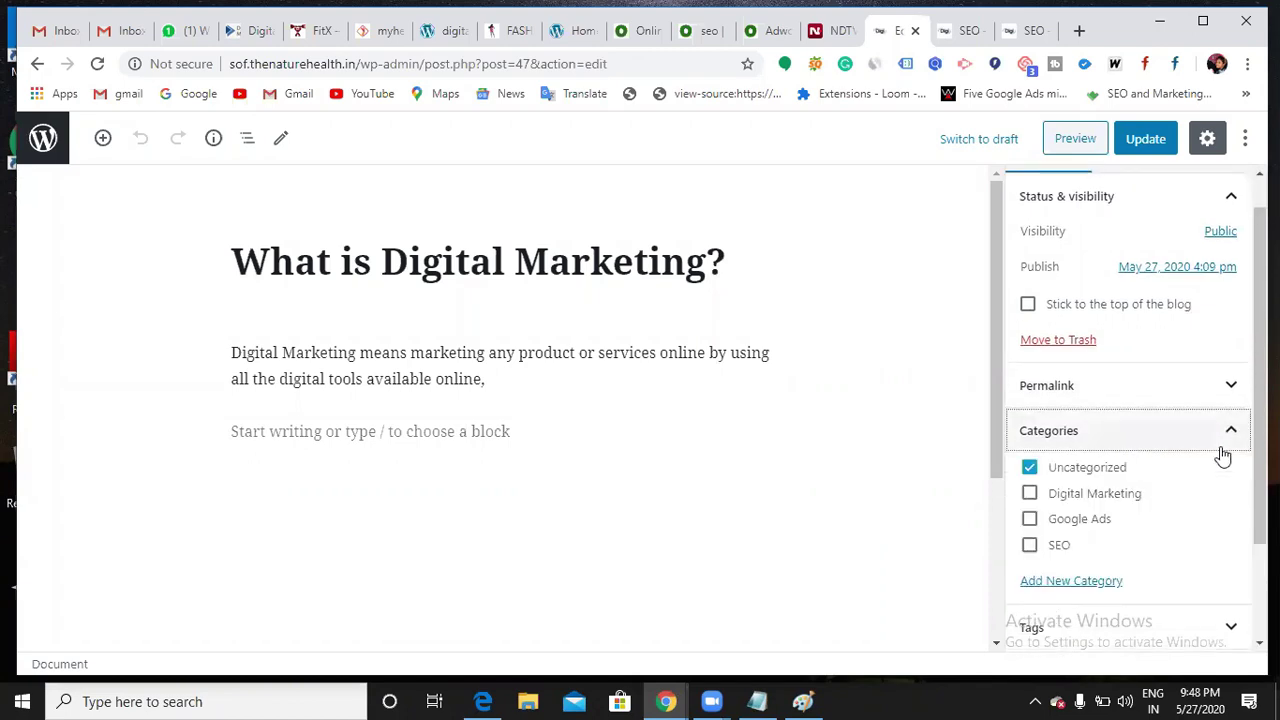
scroll(1124, 500, "down", 1)
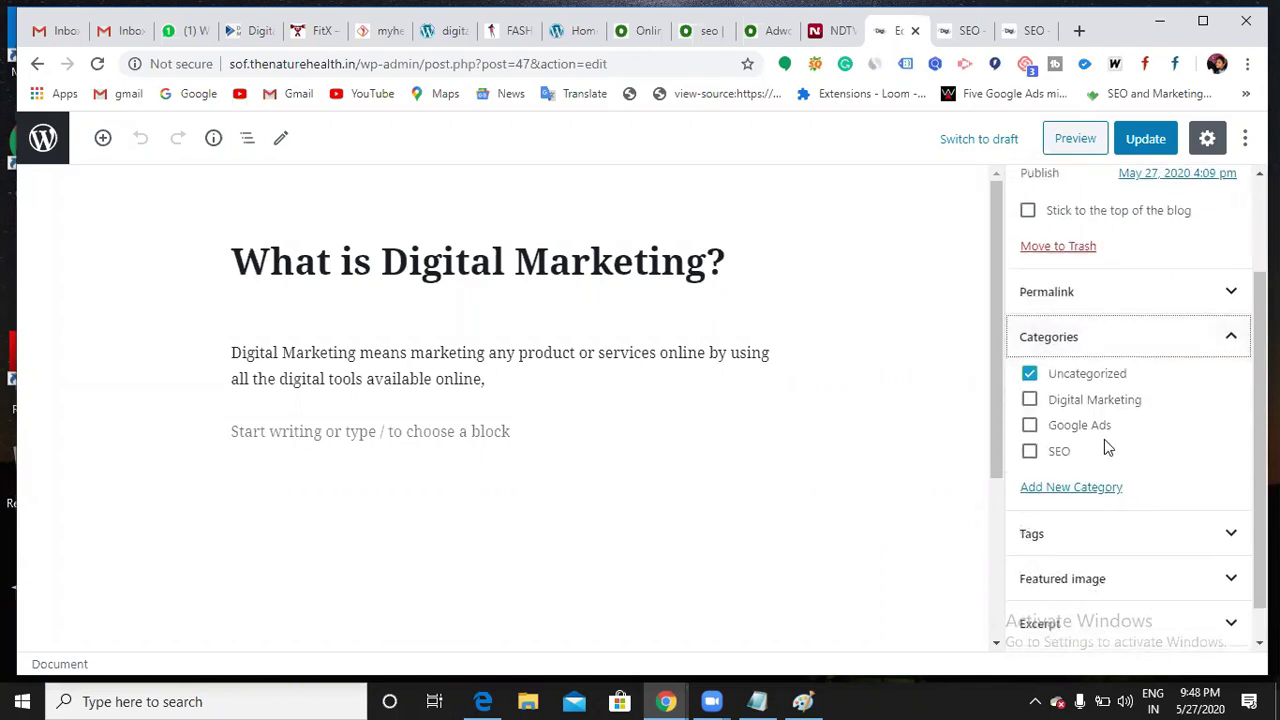
left_click(1030, 376)
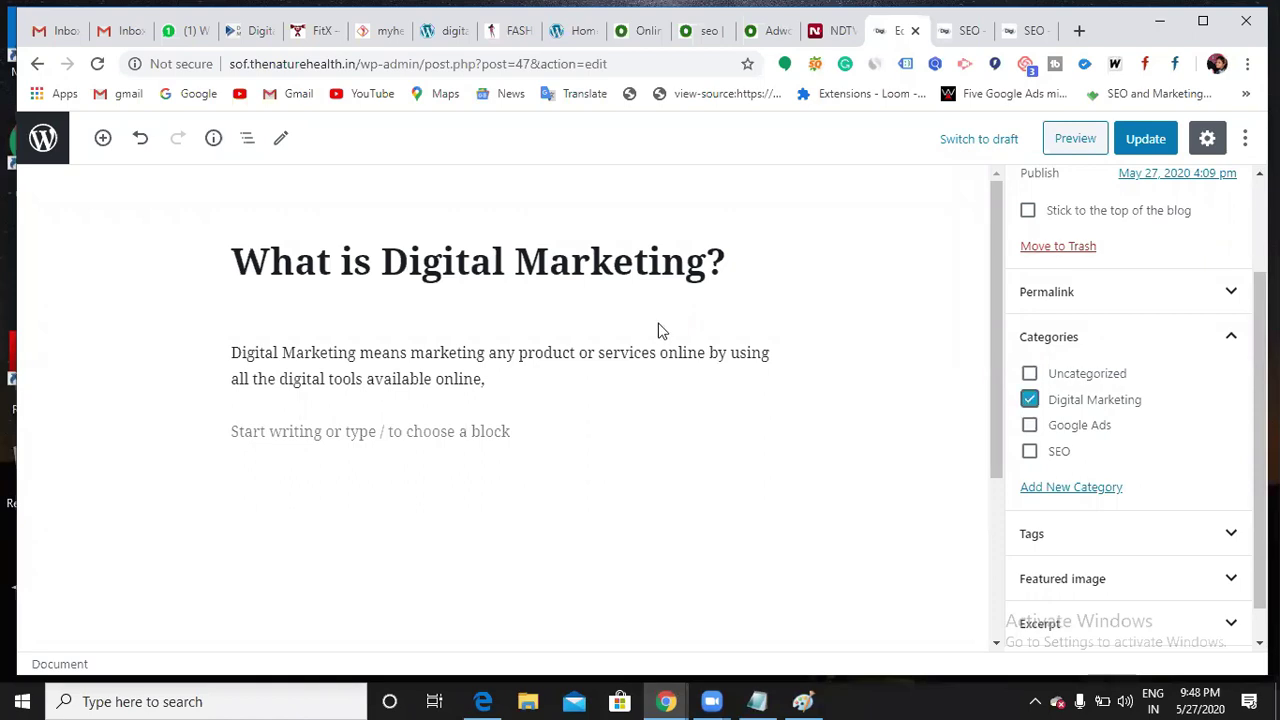
left_click(1138, 150)
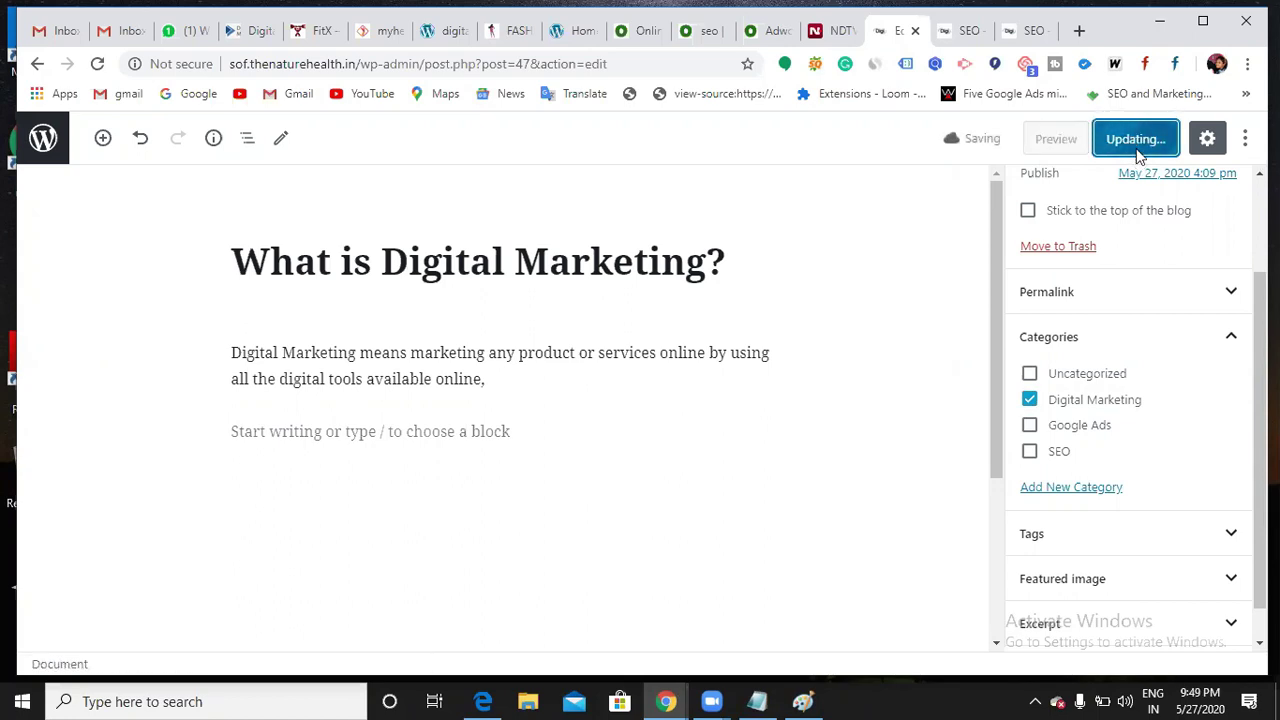
left_click(1022, 32)
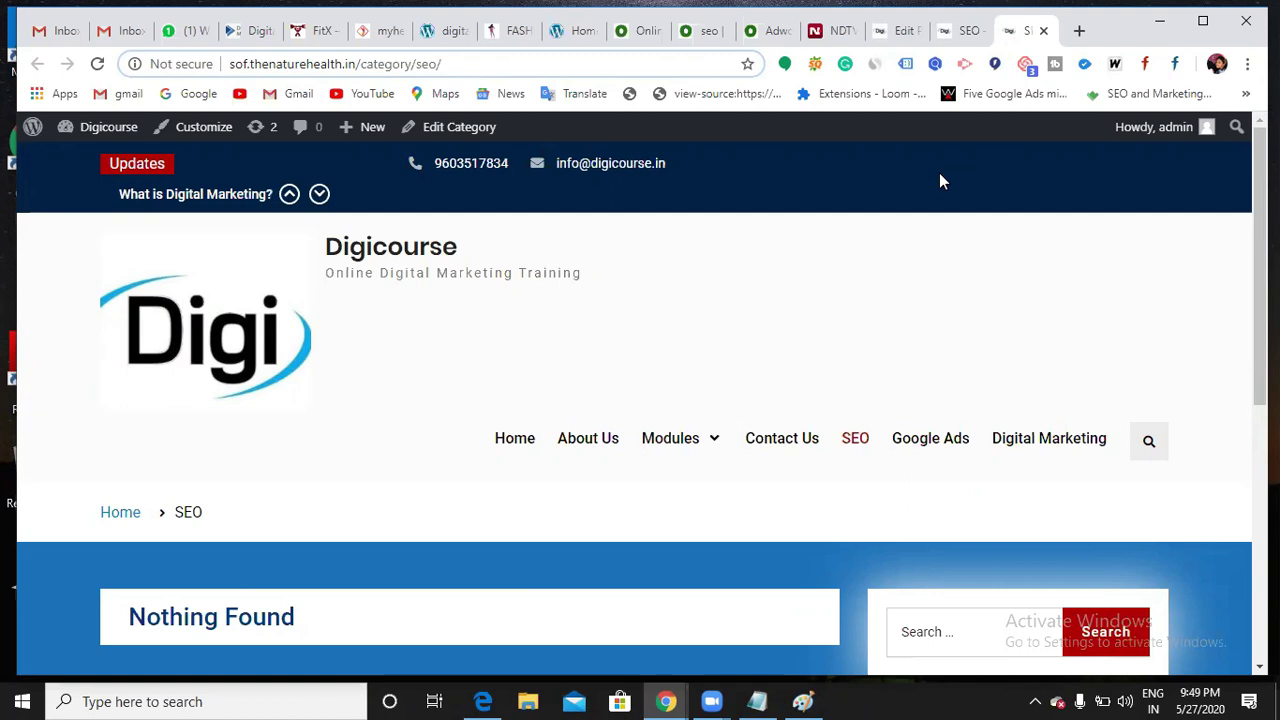
left_click(1040, 445)
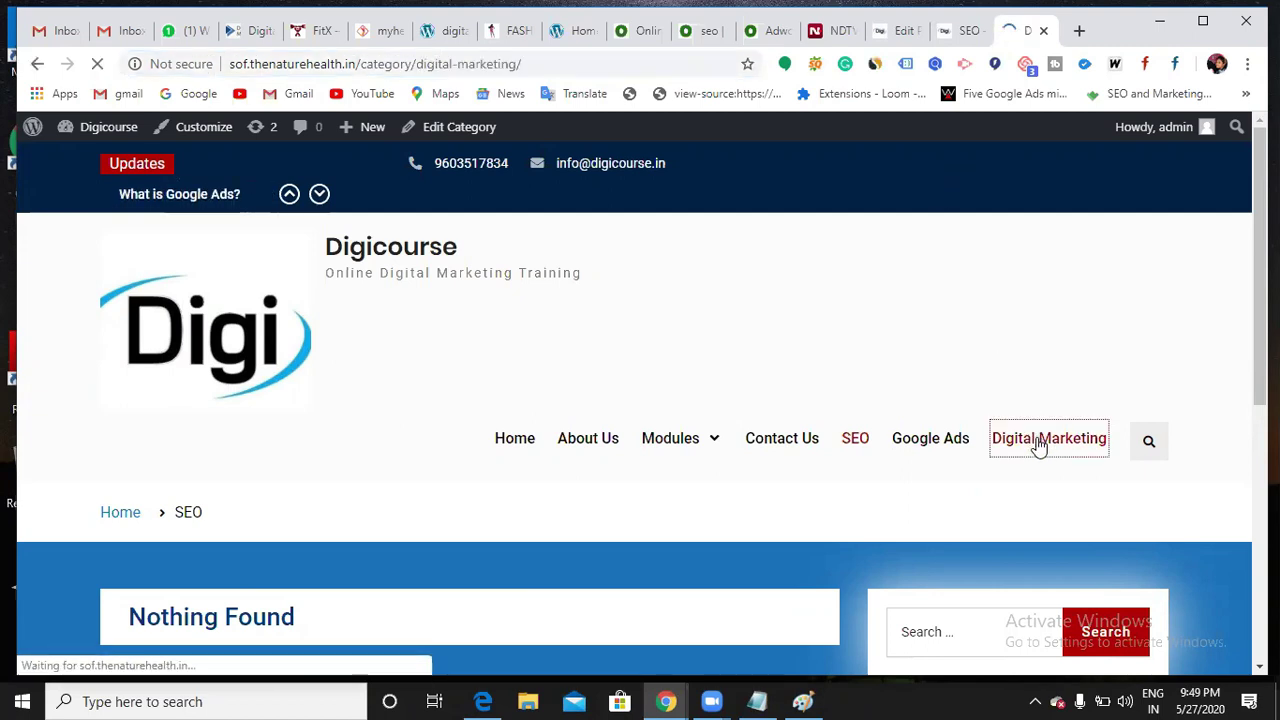
scroll(663, 404, "down", 3)
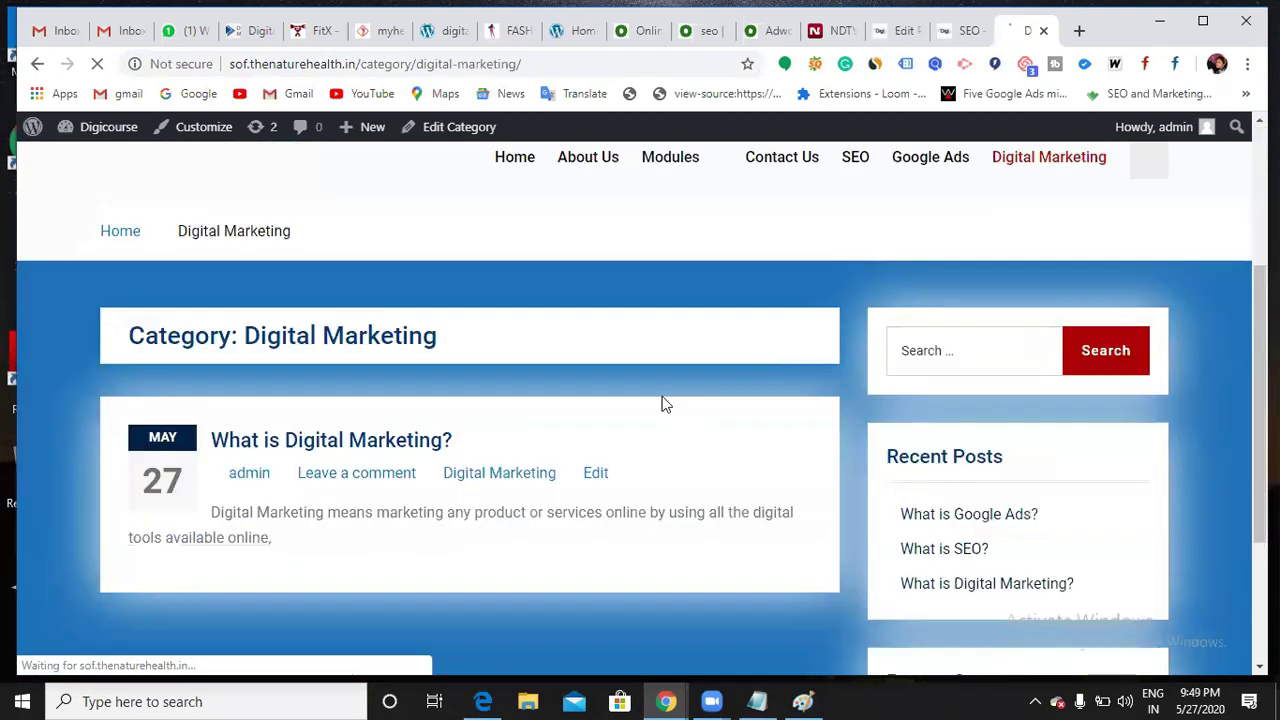
scroll(663, 404, "down", 2)
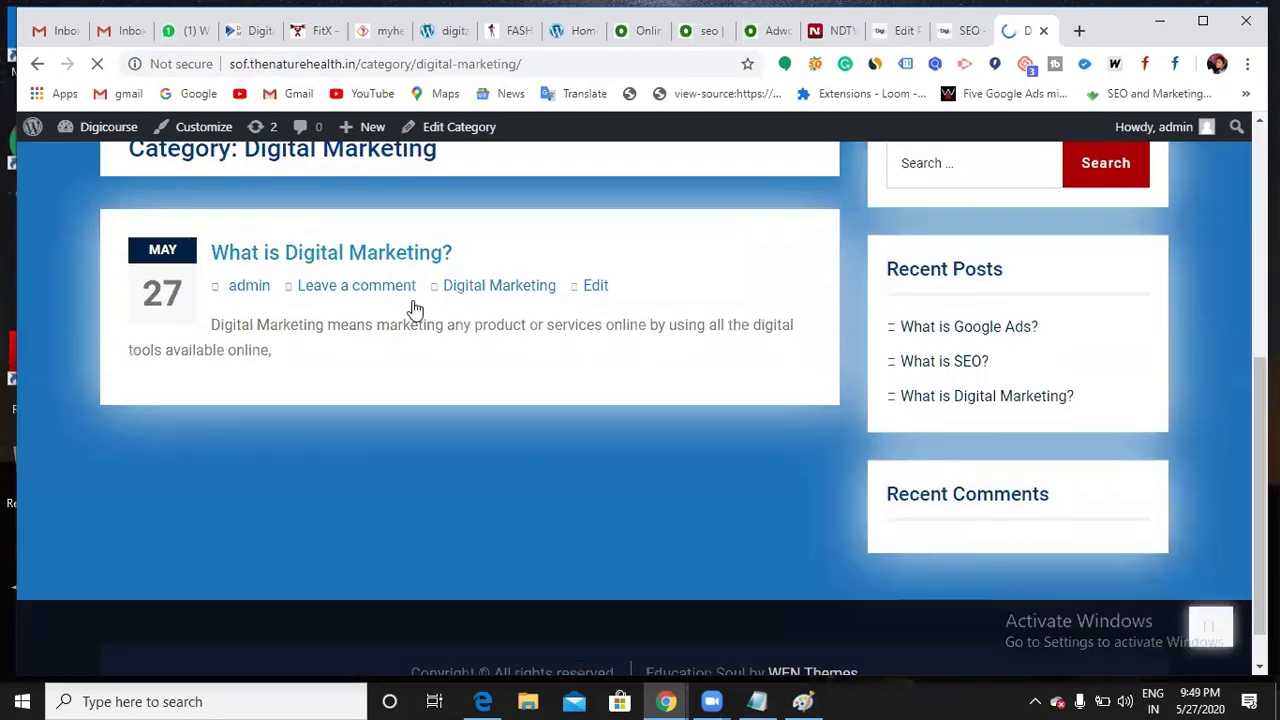
scroll(945, 347, "up", 2)
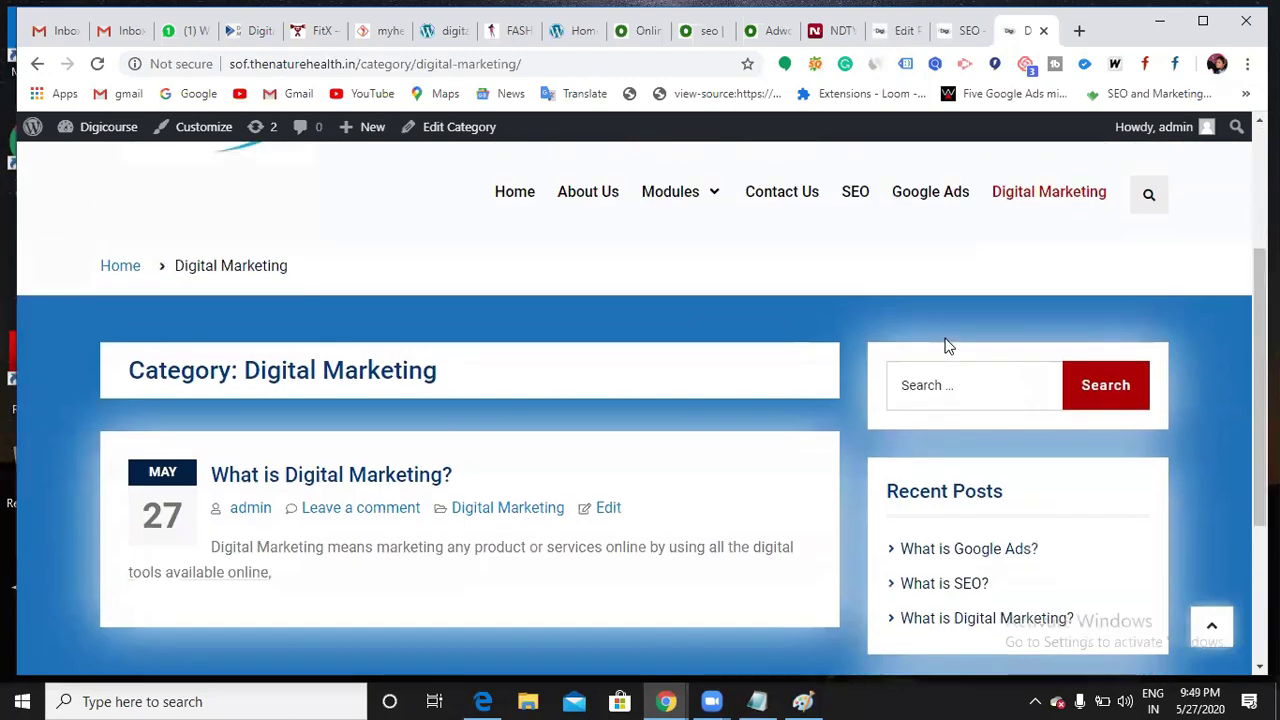
scroll(1043, 336, "up", 1)
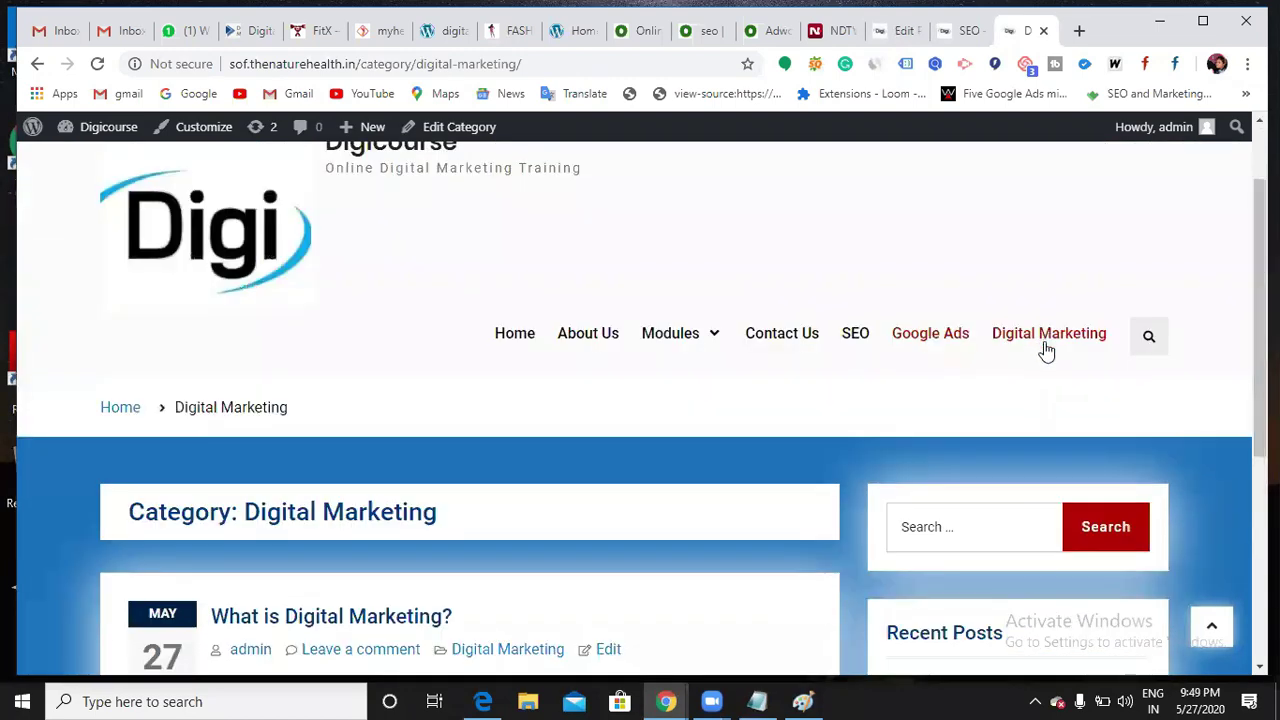
scroll(960, 266, "down", 1)
left_click(955, 253)
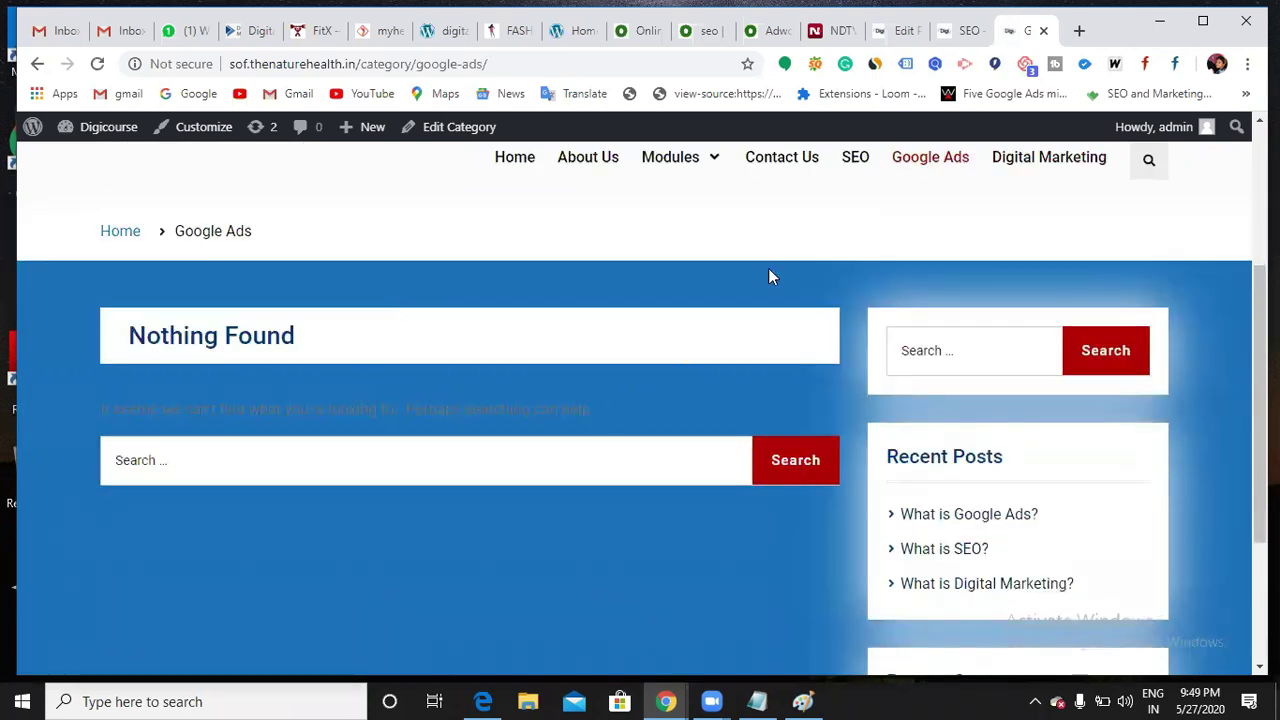
key("ctrl+shift+Tab")
key("ctrl+shift+Tab")
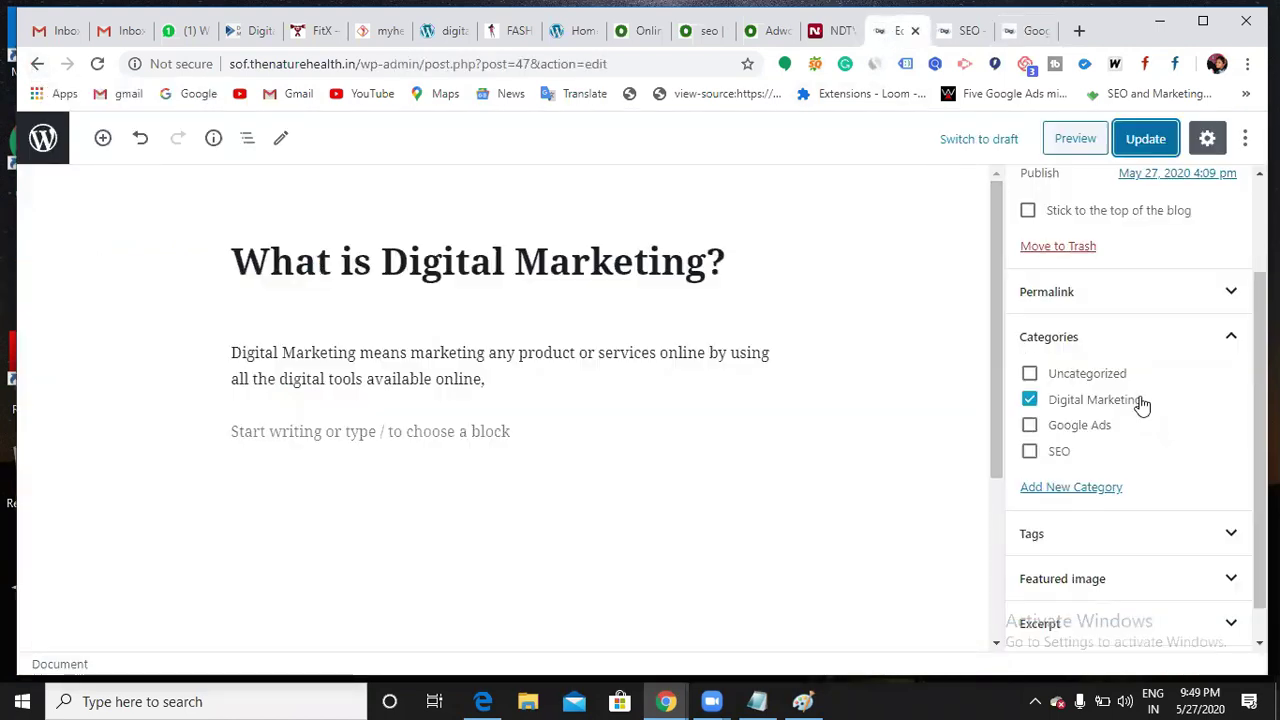
Refile 'What is SEO?' from Uncategorized to SEO, update it, and go back to All Posts
left_click(38, 66)
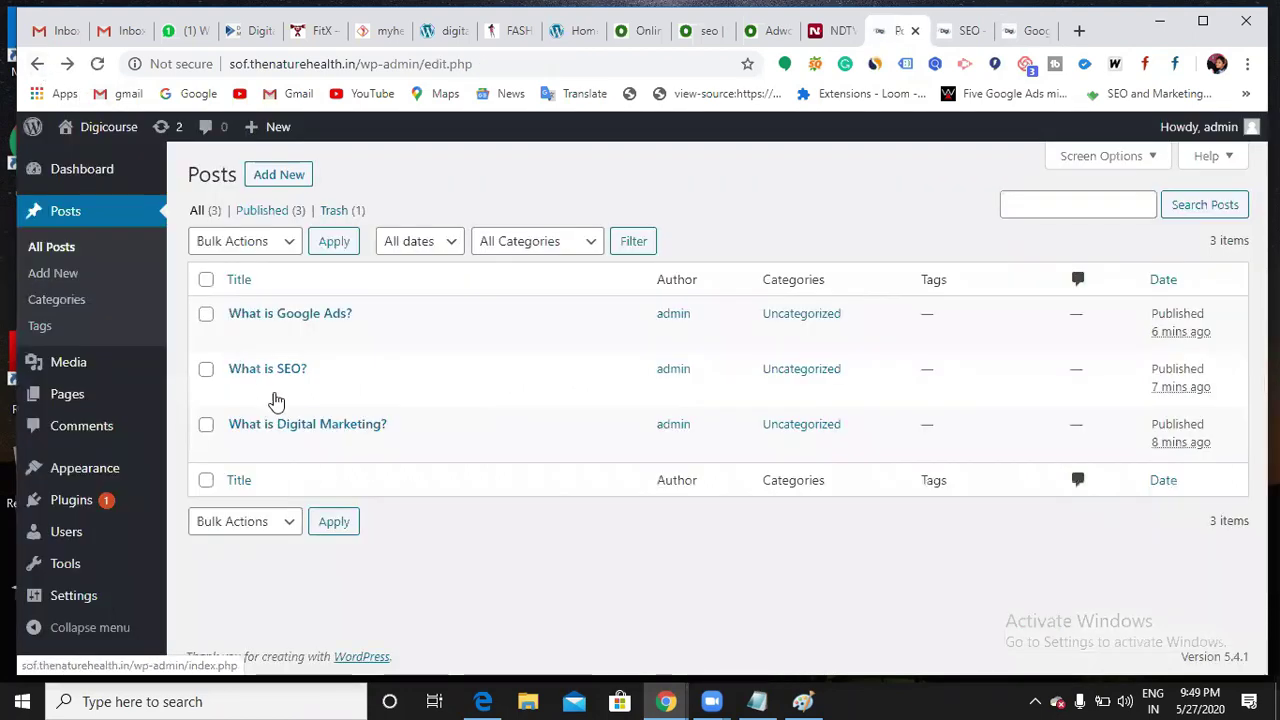
left_click(240, 391)
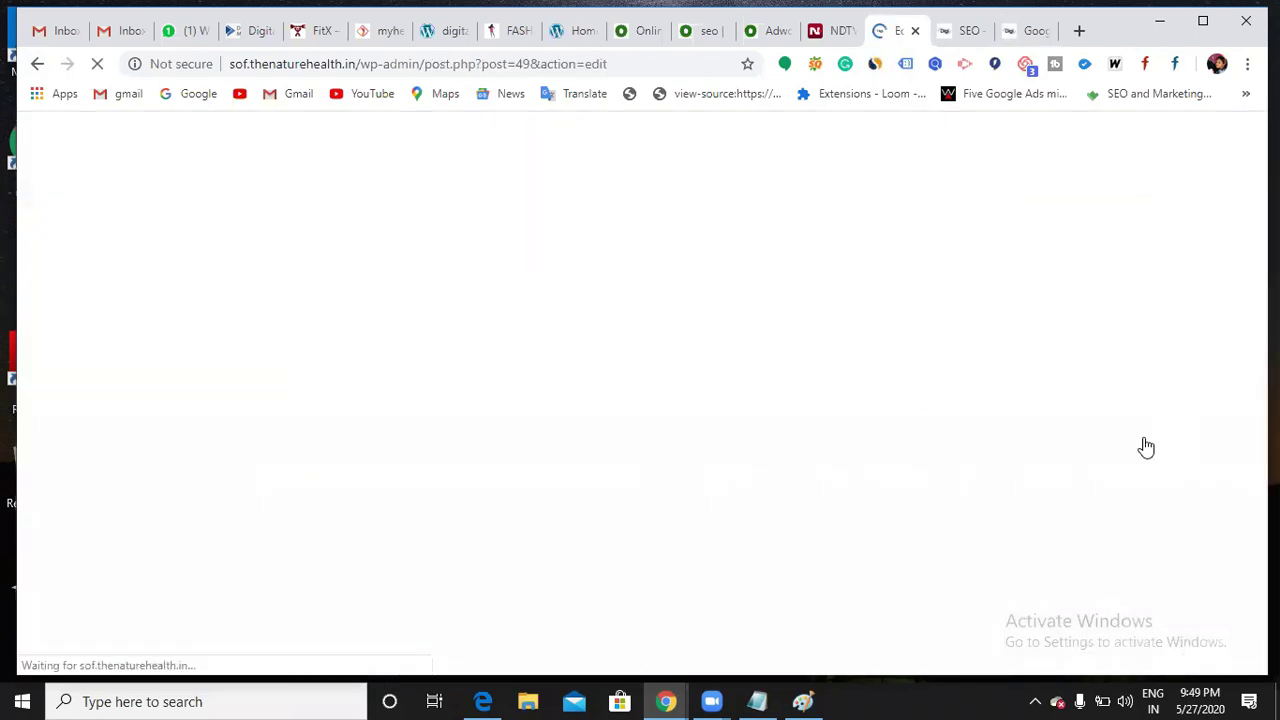
left_click(1039, 485)
left_click(1033, 471)
left_click(1030, 544)
left_click(1146, 142)
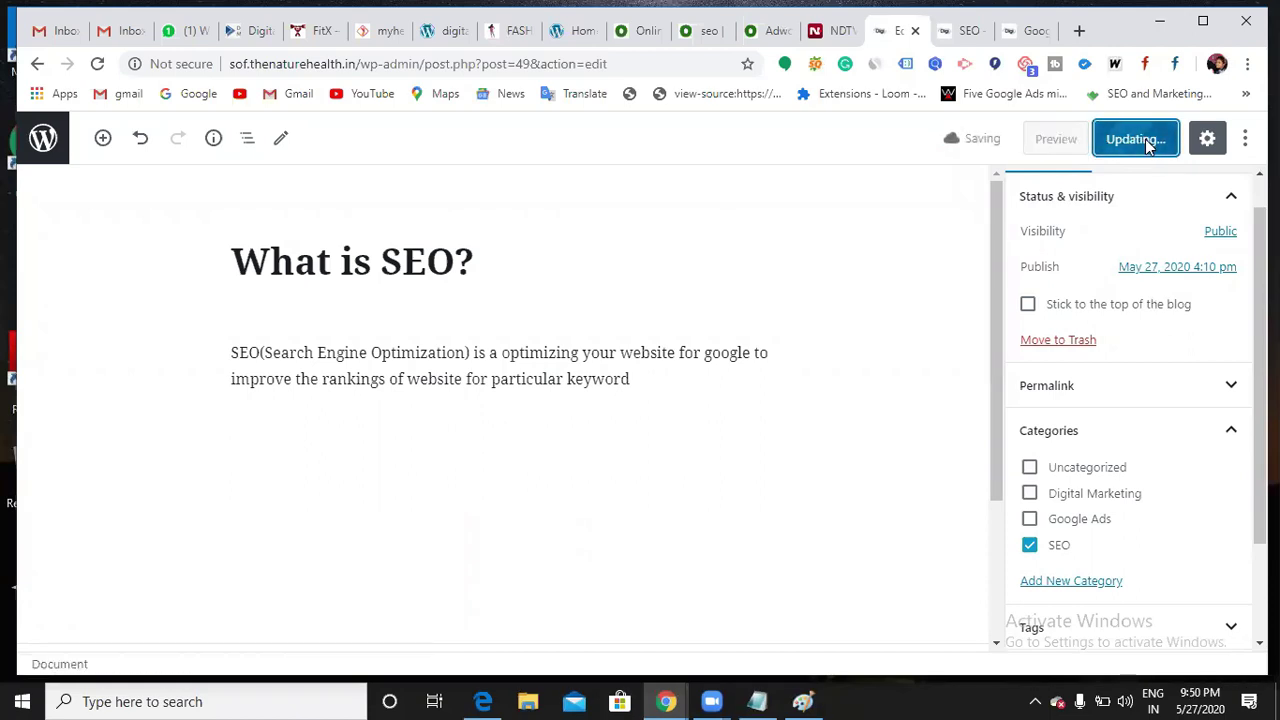
left_click(37, 65)
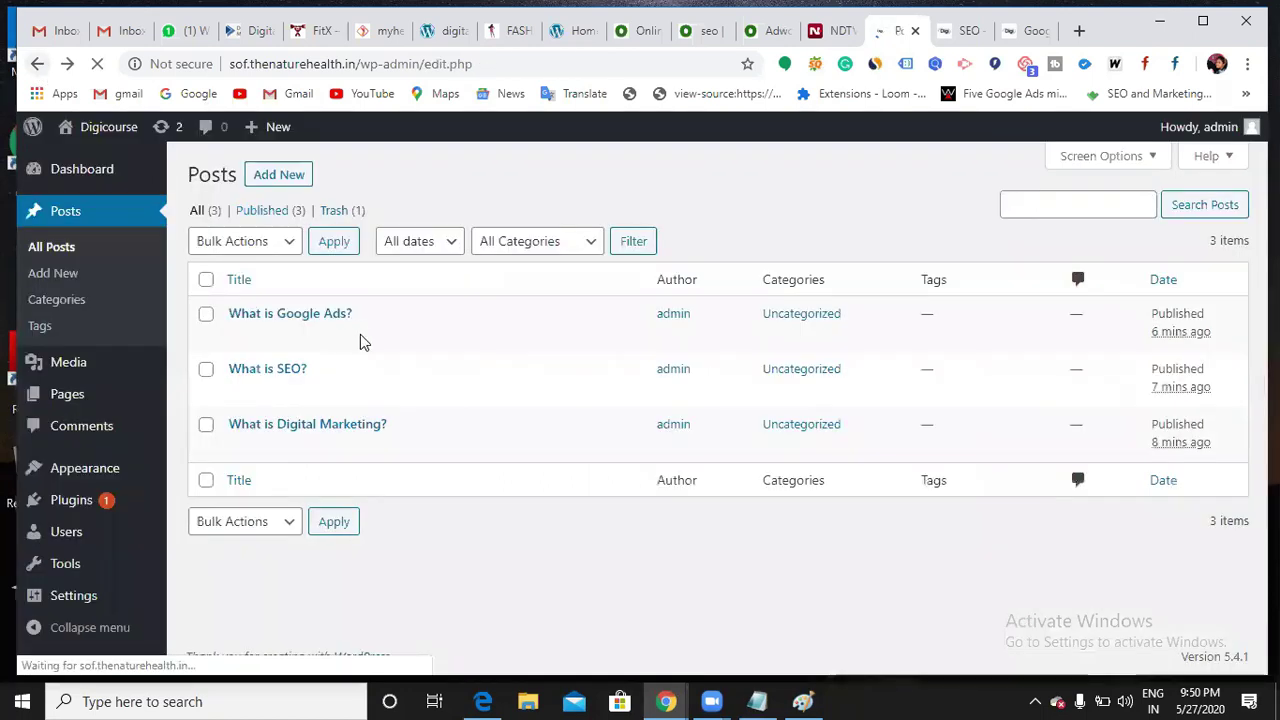
Quick Edit 'What is Google Ads?' to file it under Google Ads instead of Uncategorized
mouse_move(337, 334)
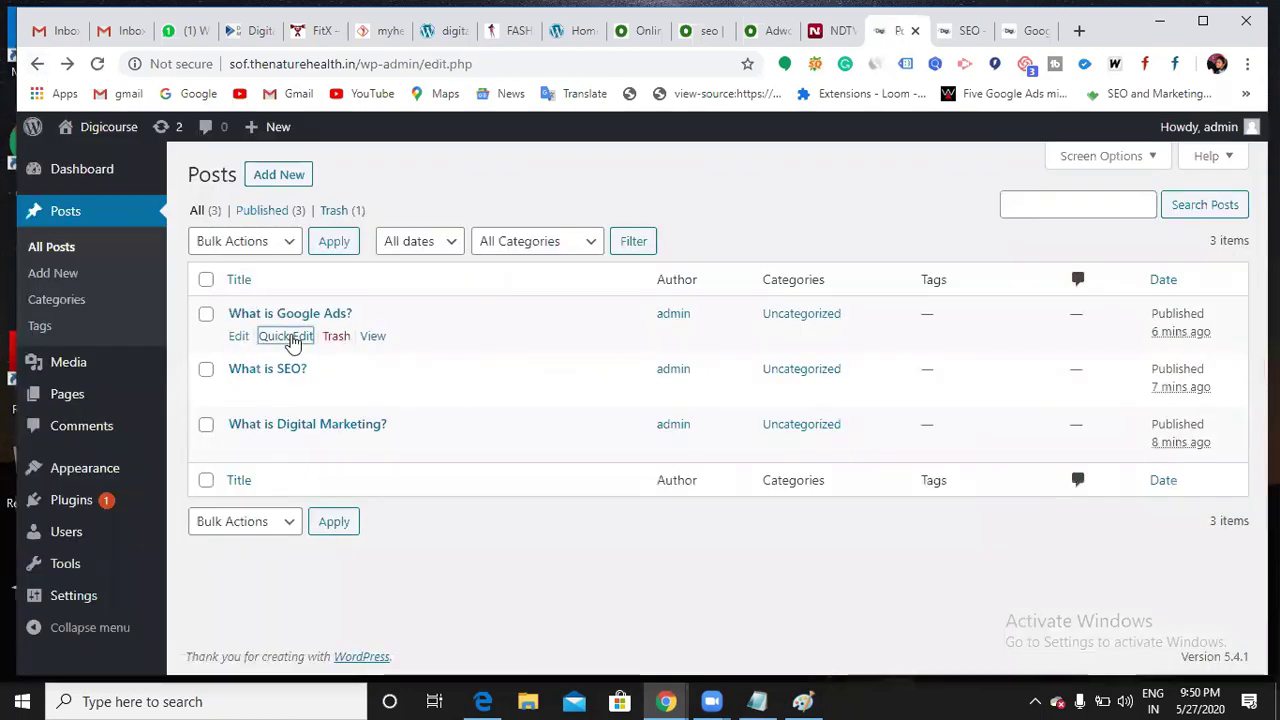
left_click(287, 337)
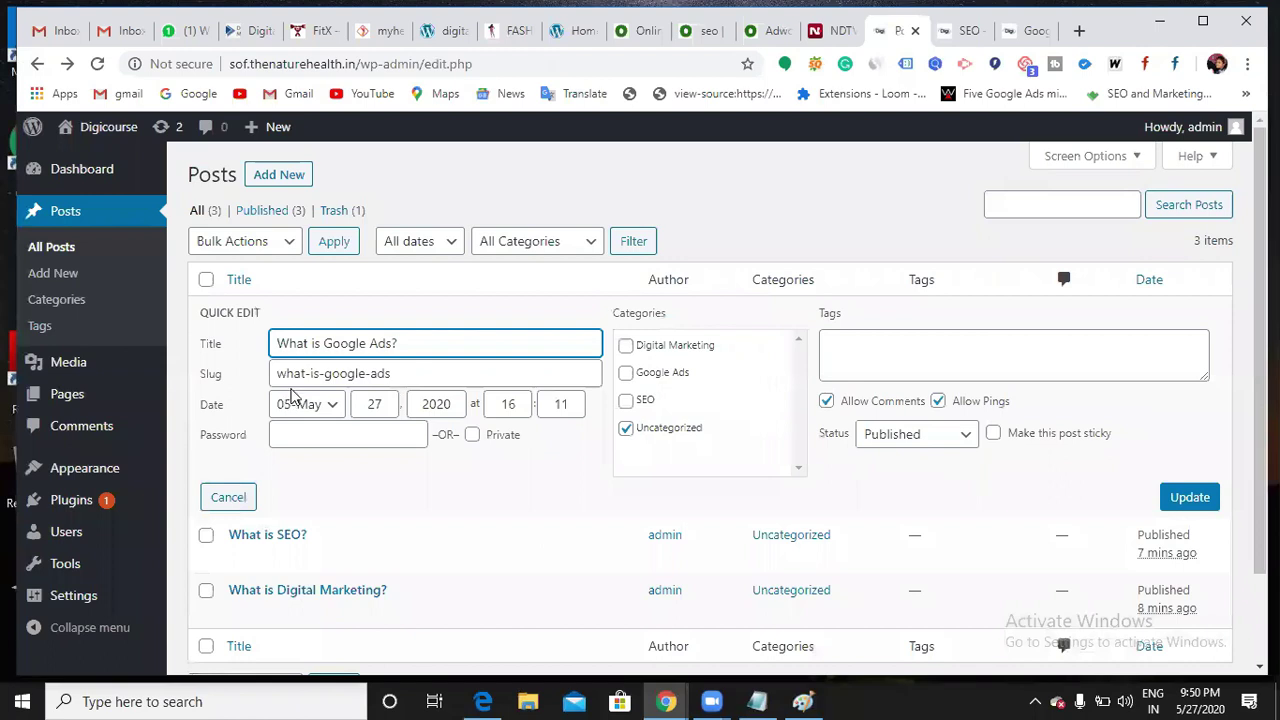
scroll(508, 415, "down", 2)
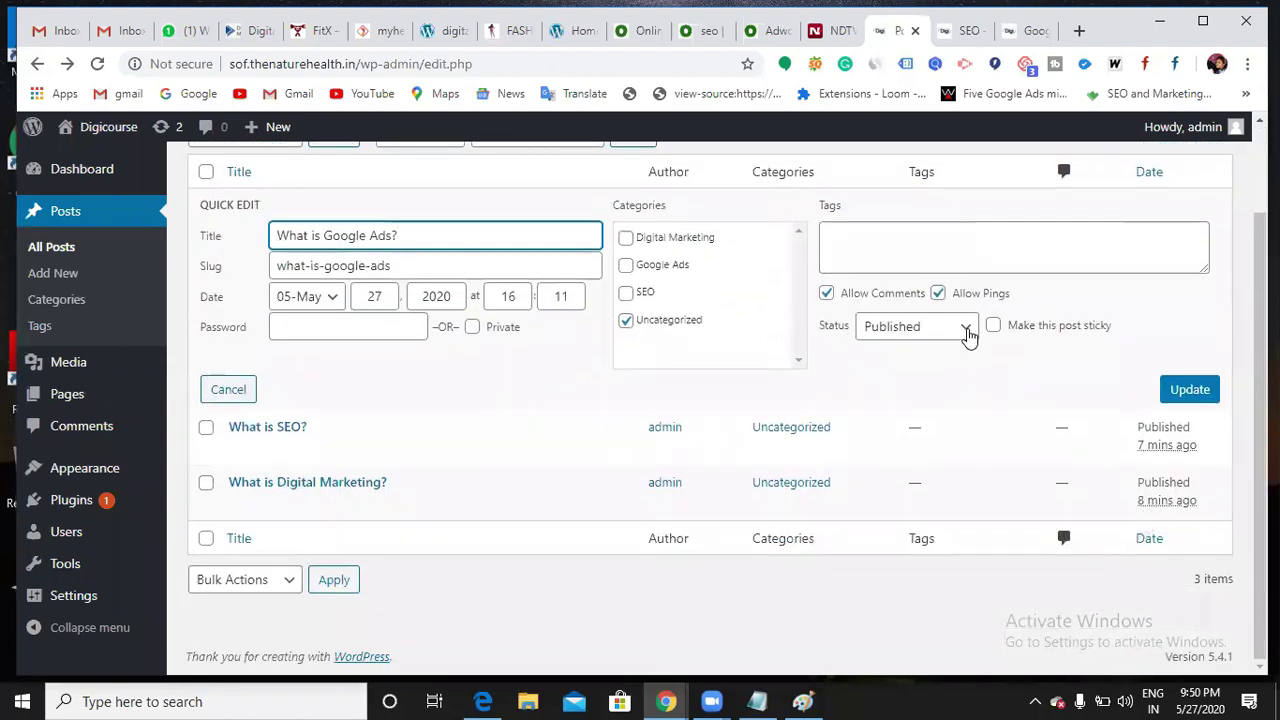
left_click(625, 265)
left_click(625, 320)
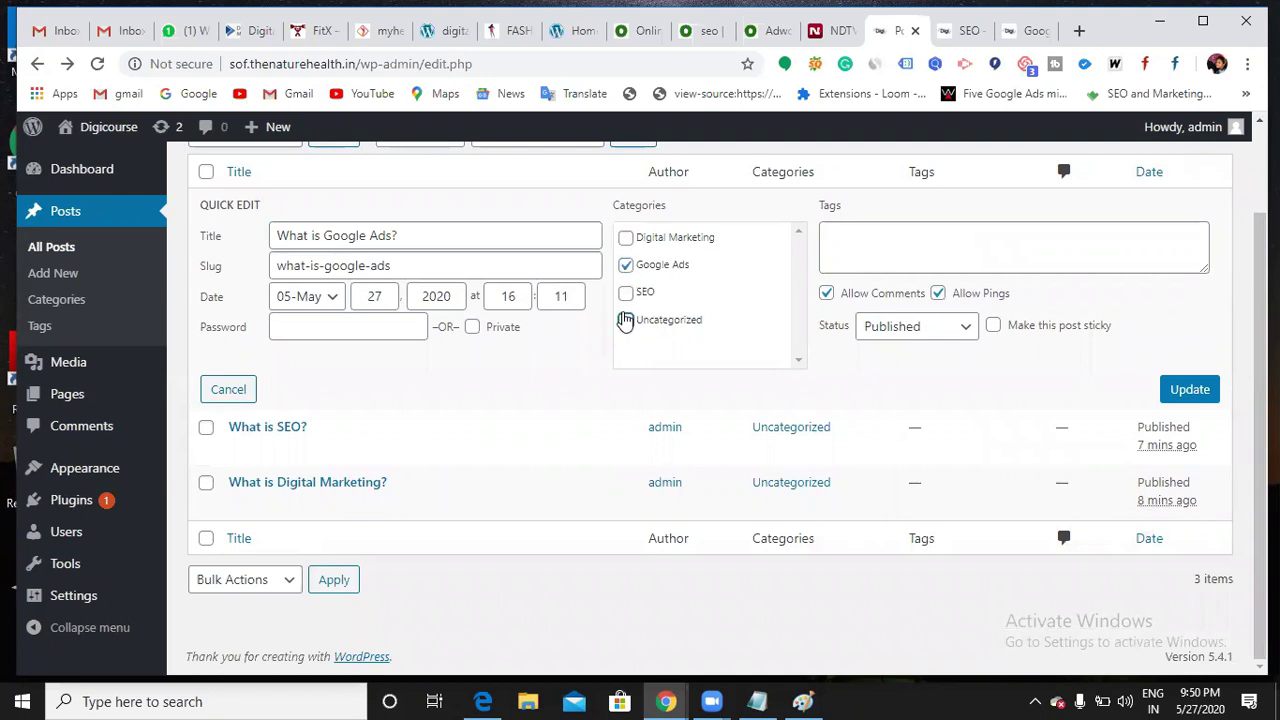
scroll(410, 243, "up", 1)
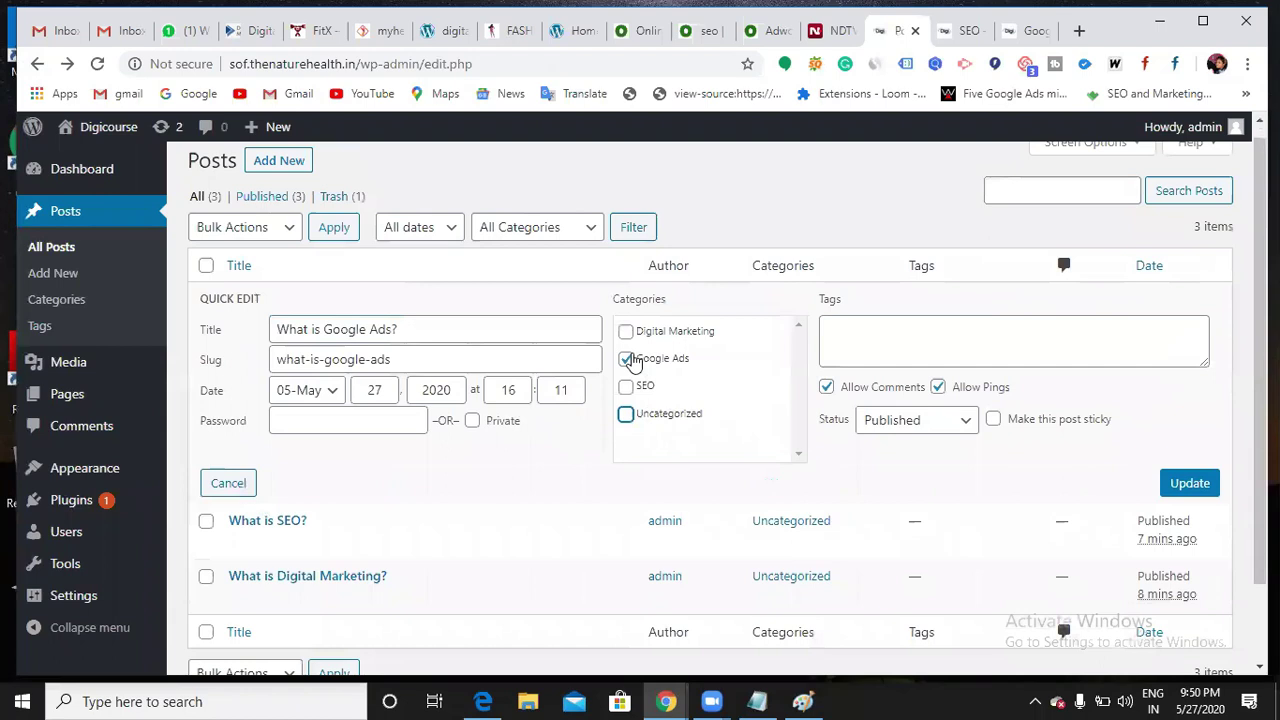
left_click(1190, 480)
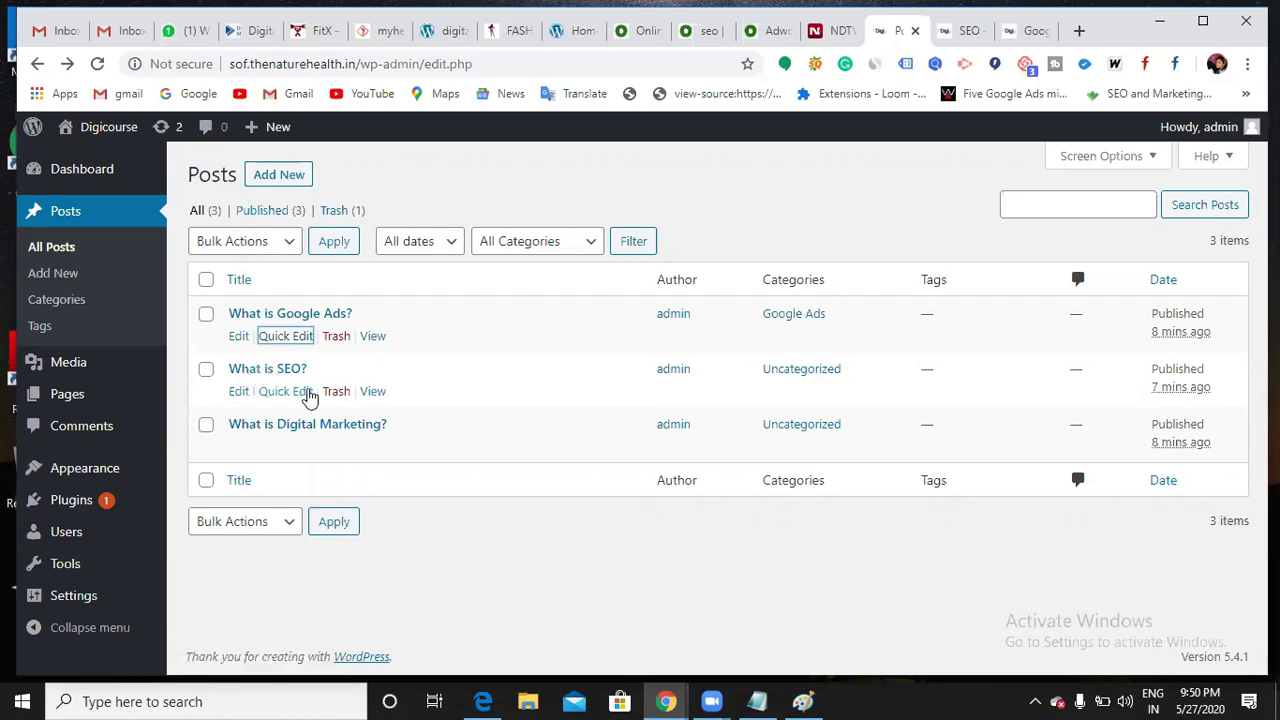
Quick Edit 'What is SEO?' to replace Uncategorized with SEO and Google Ads
left_click(309, 396)
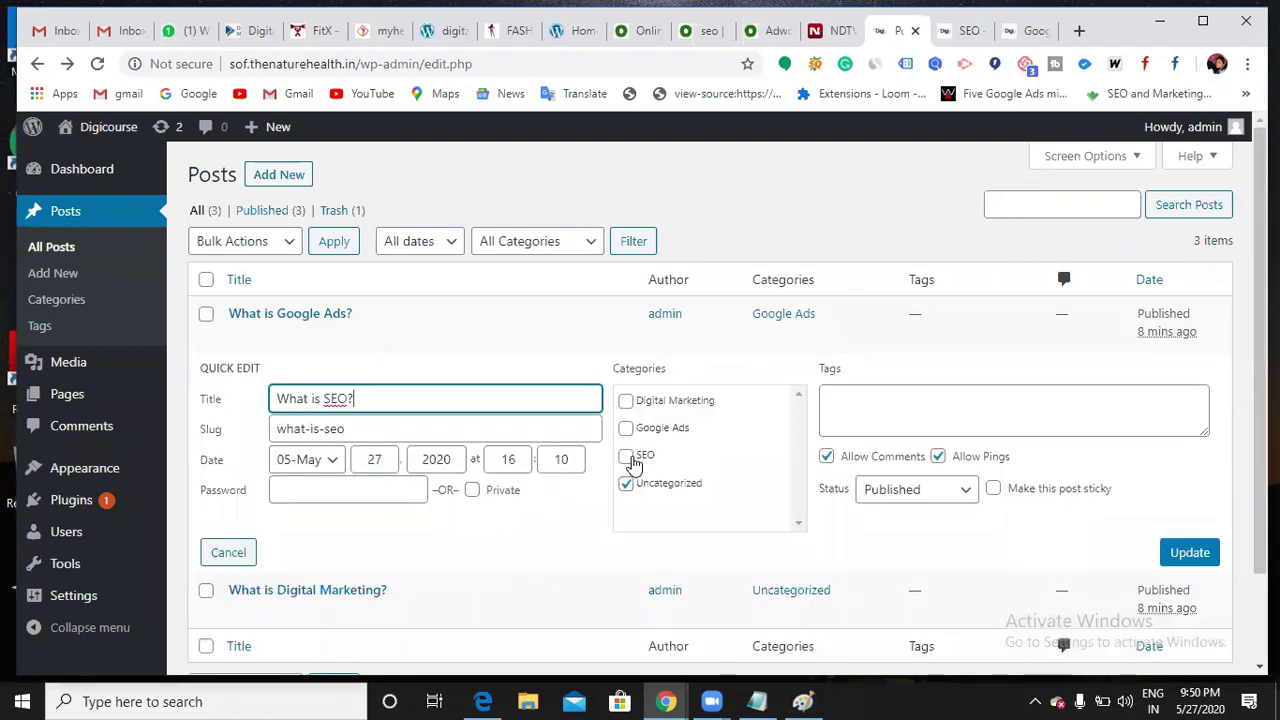
left_click(626, 484)
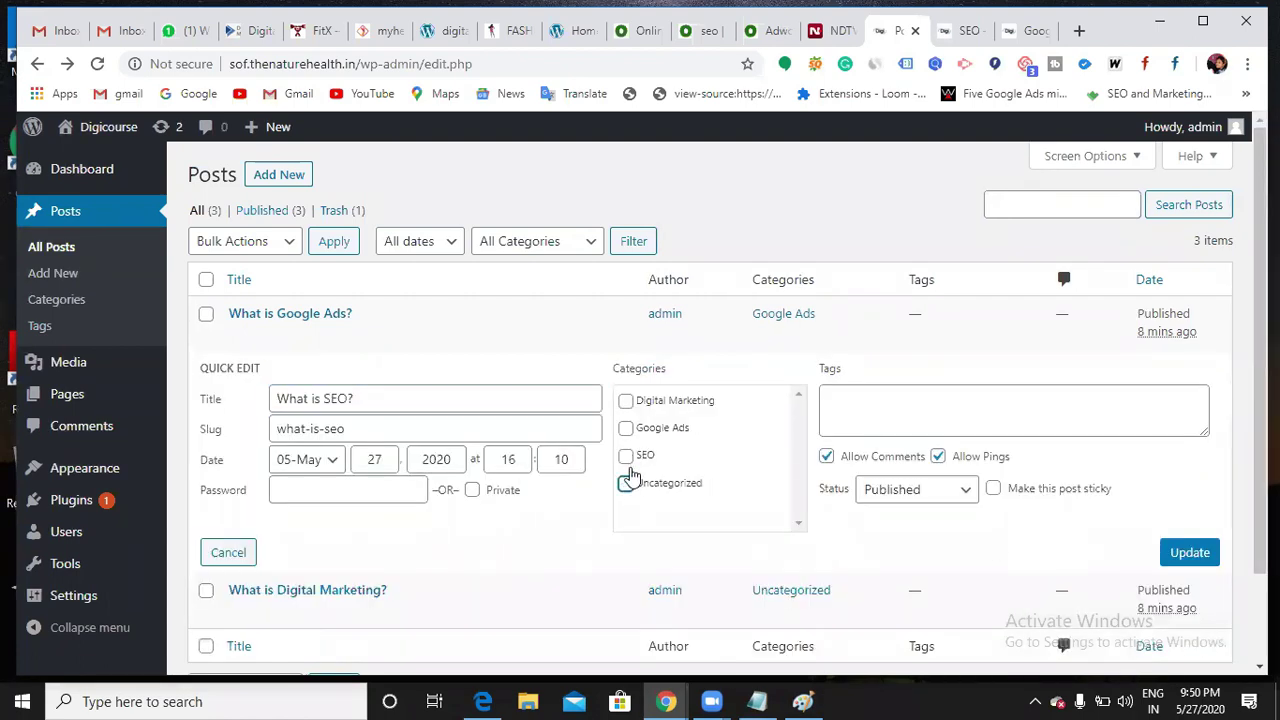
left_click(625, 456)
left_click(625, 428)
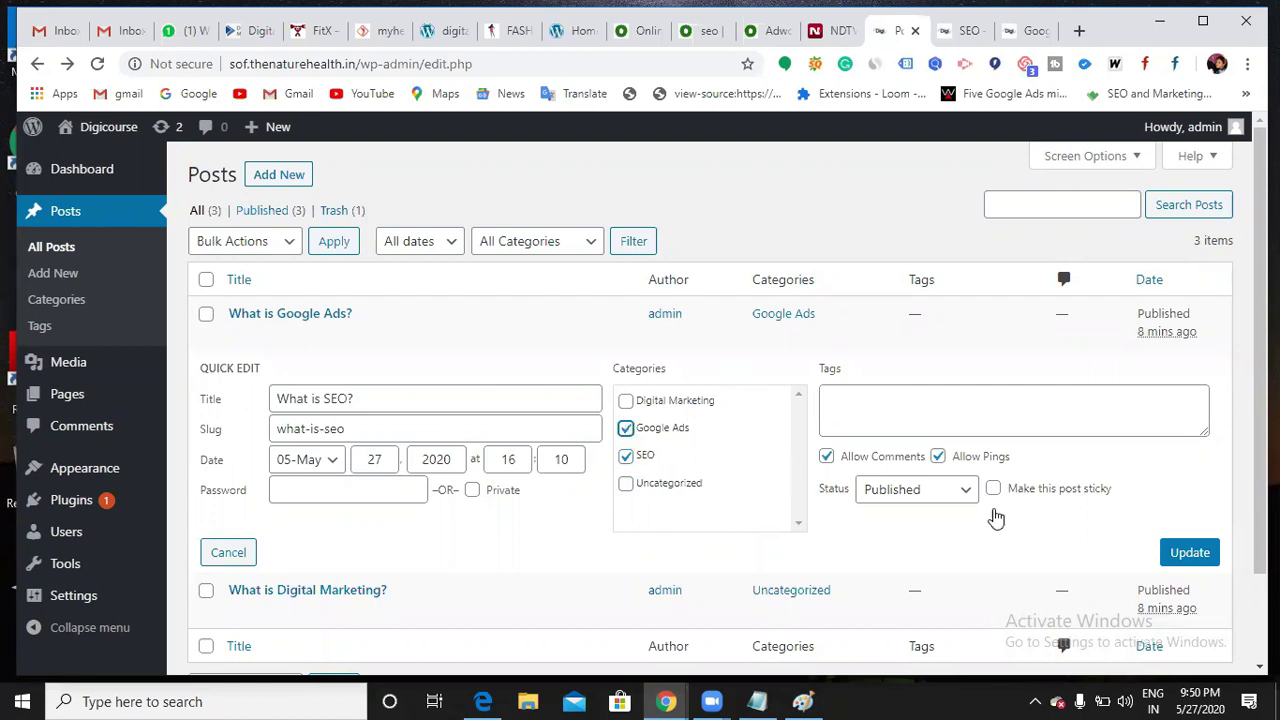
left_click(1180, 565)
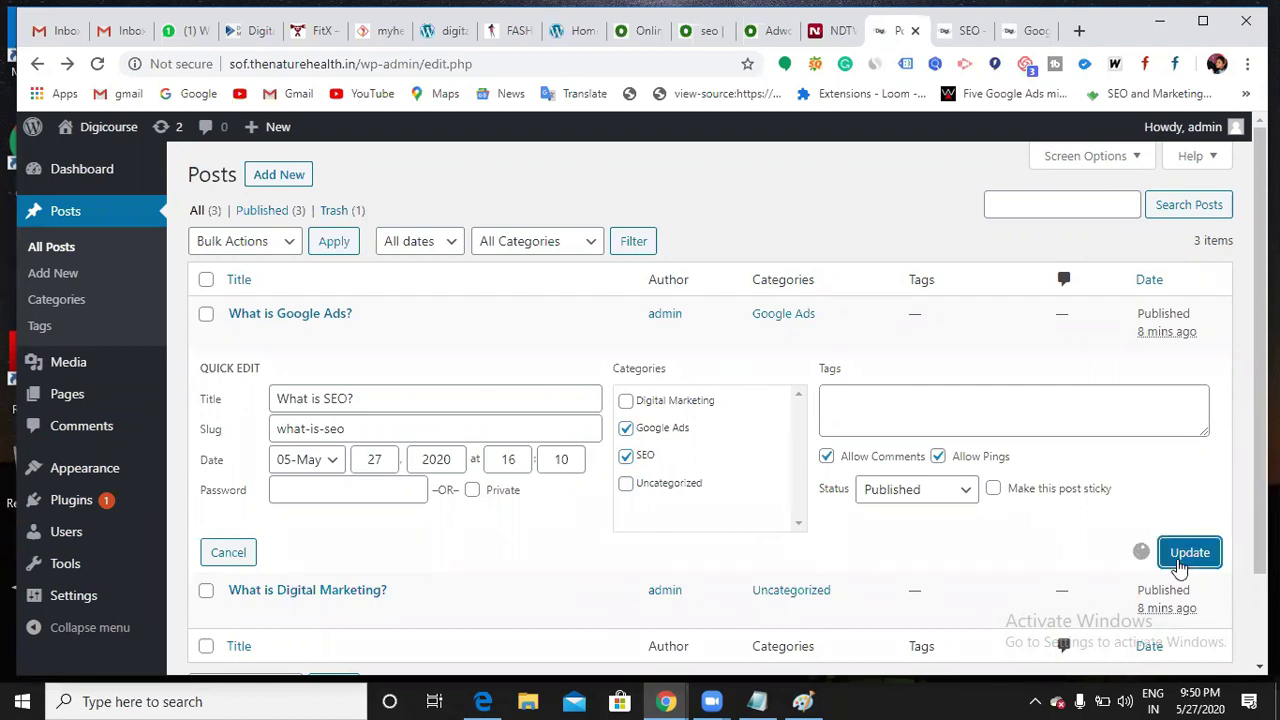
Check the live SEO category page from the site menu
left_click(1022, 31)
scroll(894, 285, "up", 3)
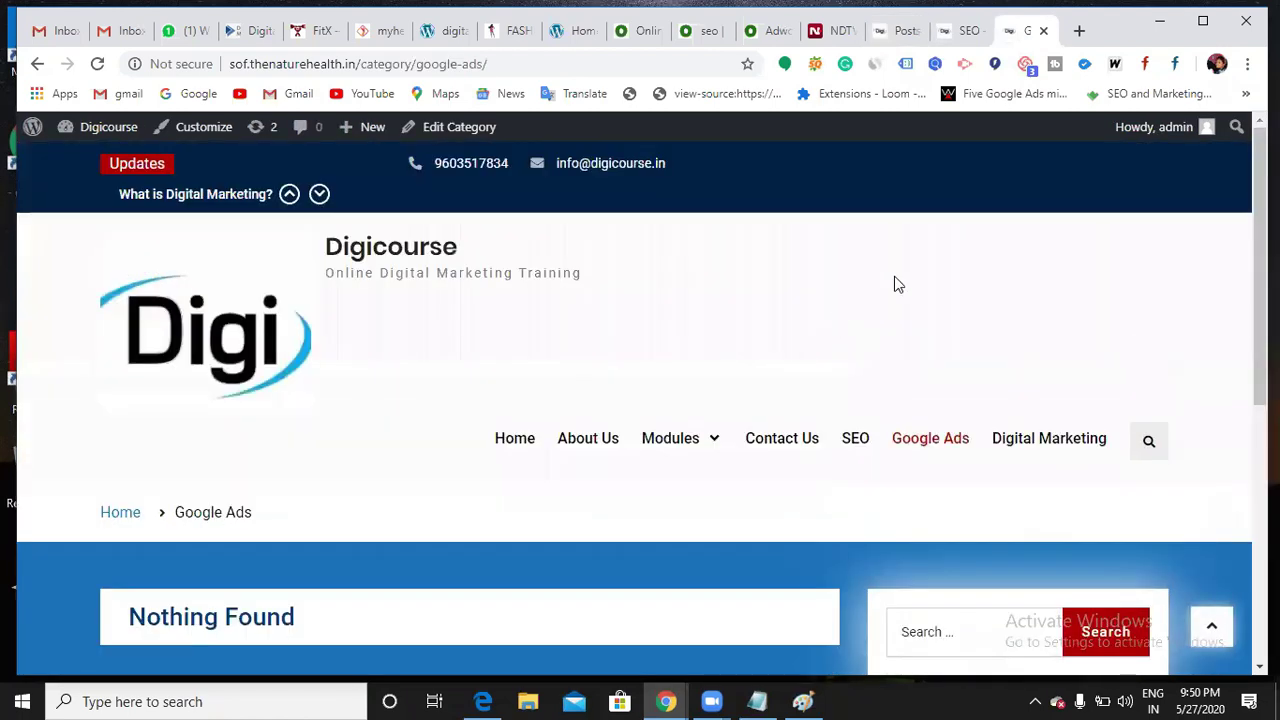
scroll(894, 285, "down", 2)
left_click(856, 255)
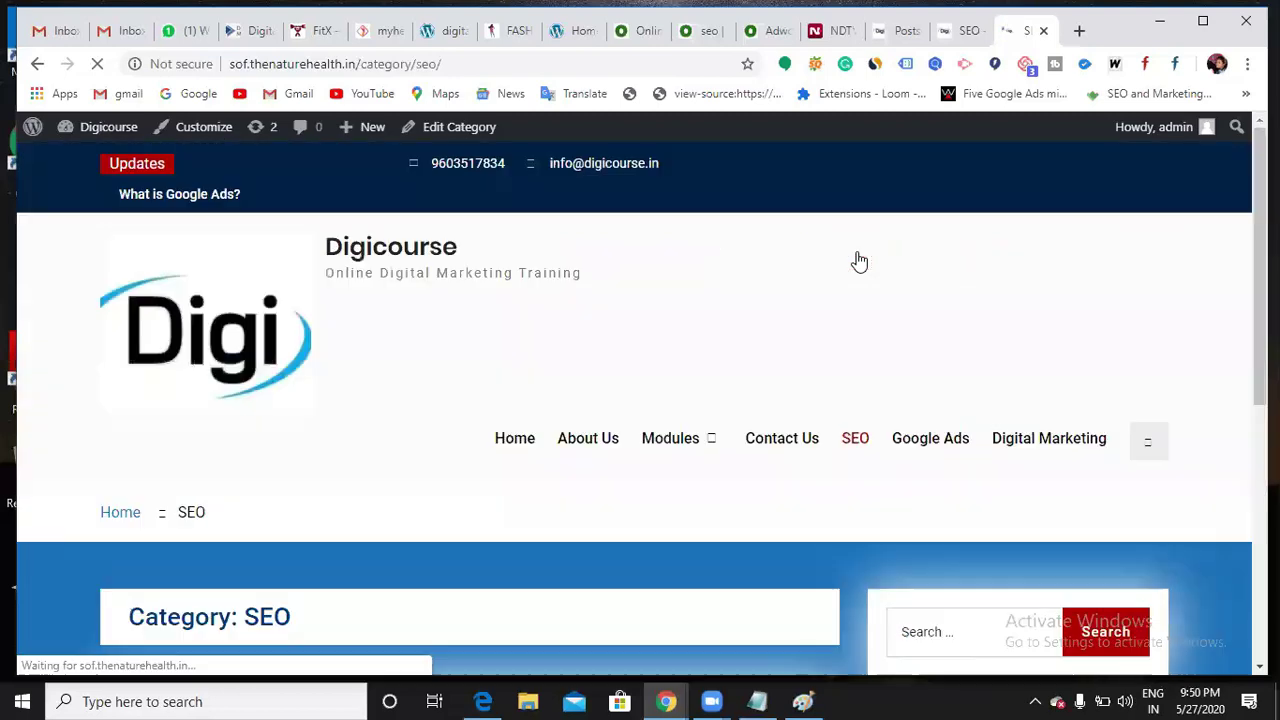
scroll(682, 385, "down", 5)
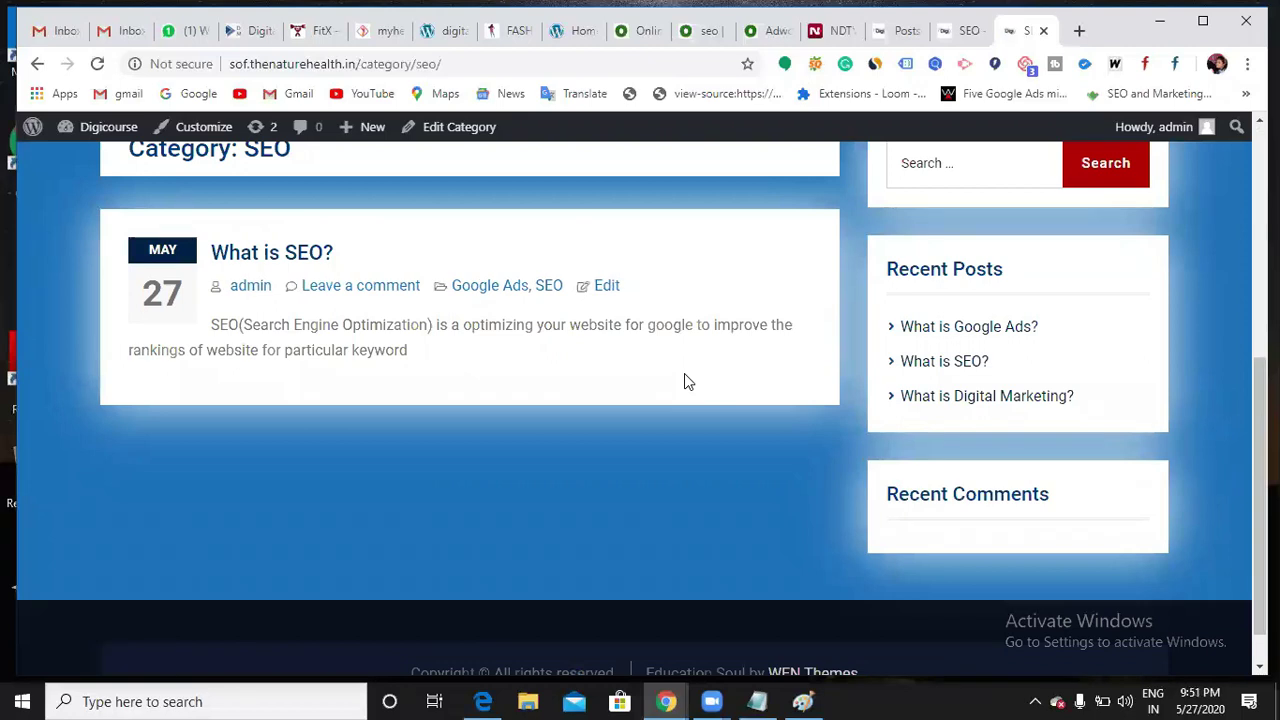
scroll(281, 449, "up", 2)
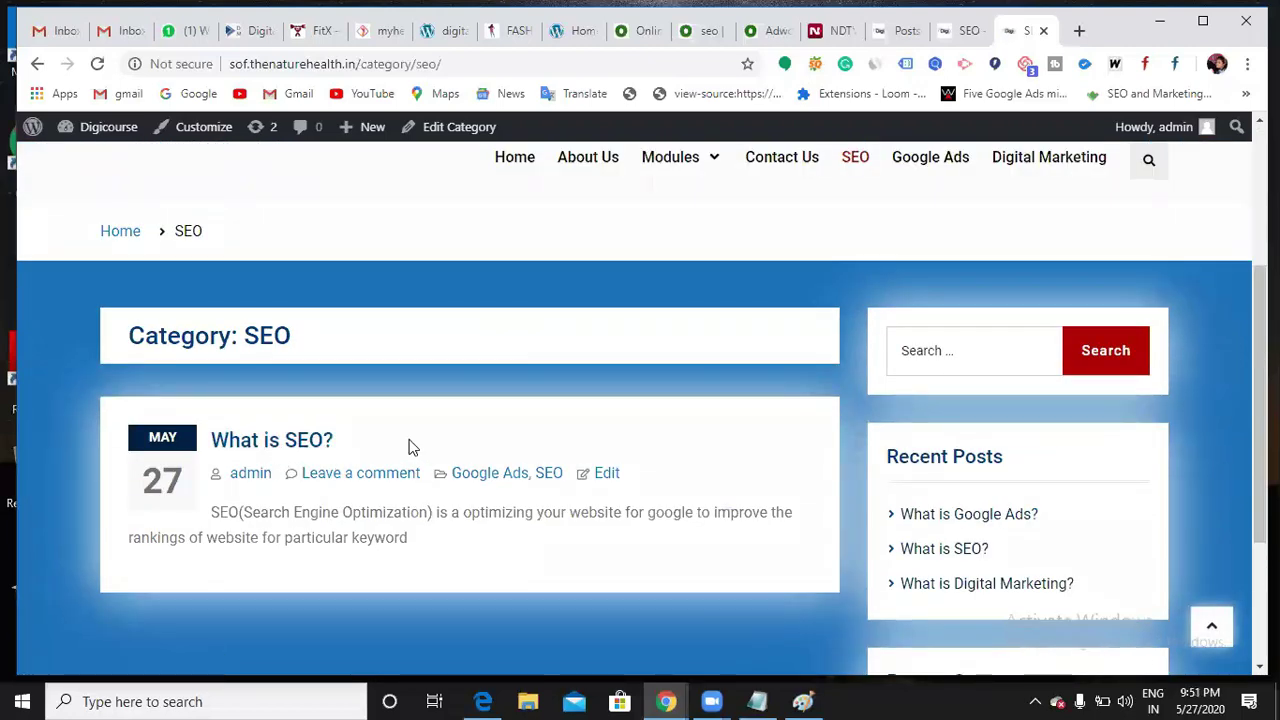
scroll(408, 447, "up", 2)
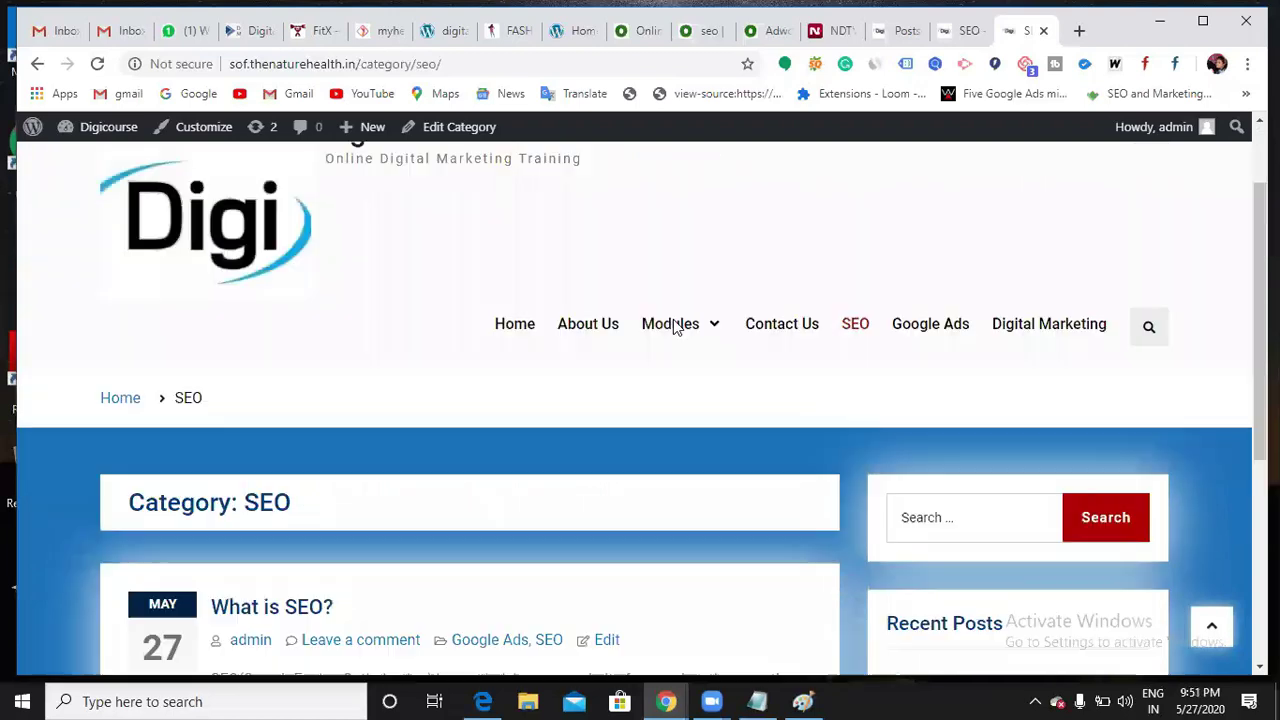
Check the Google Ads and Digital Marketing category pages
left_click(927, 357)
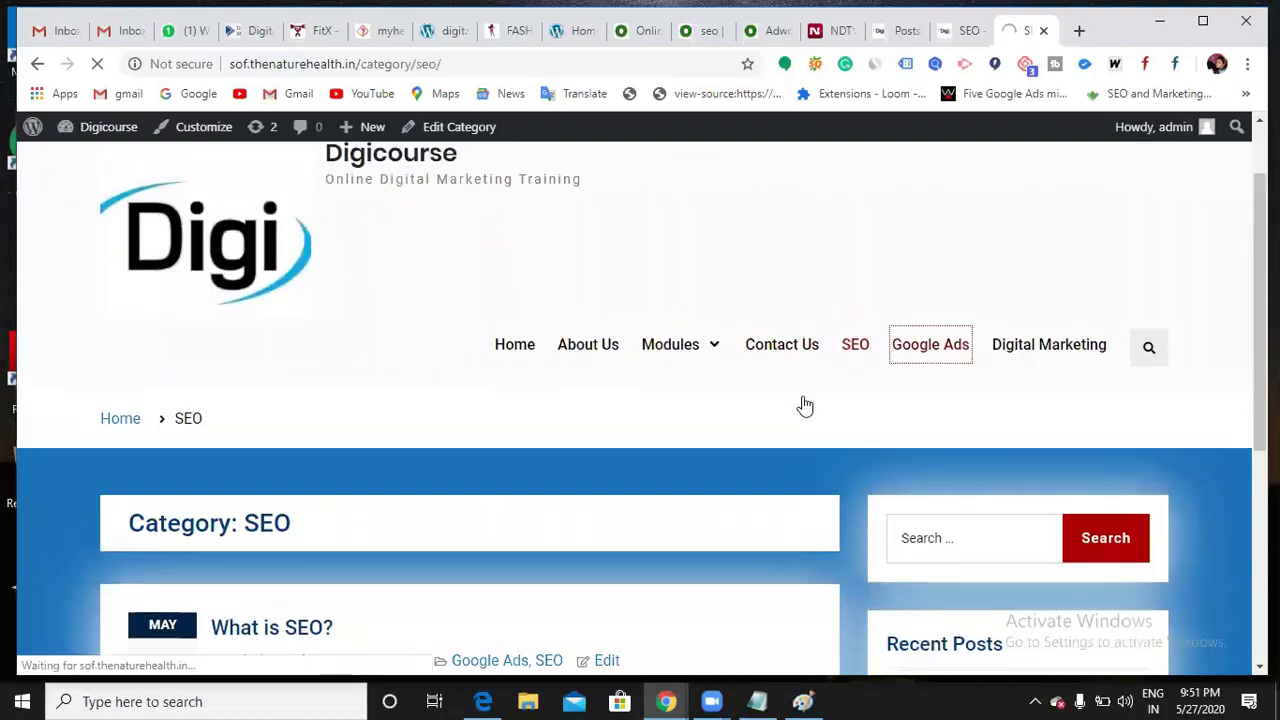
scroll(801, 400, "down", 3)
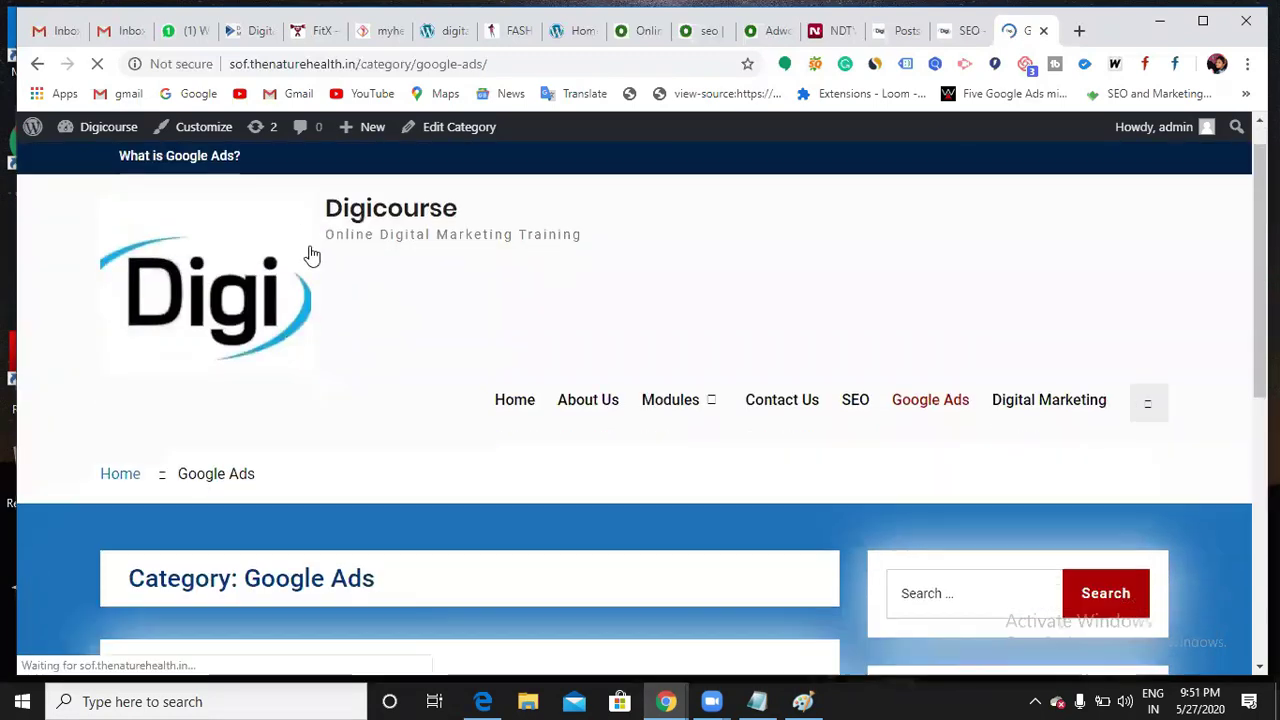
scroll(309, 262, "down", 4)
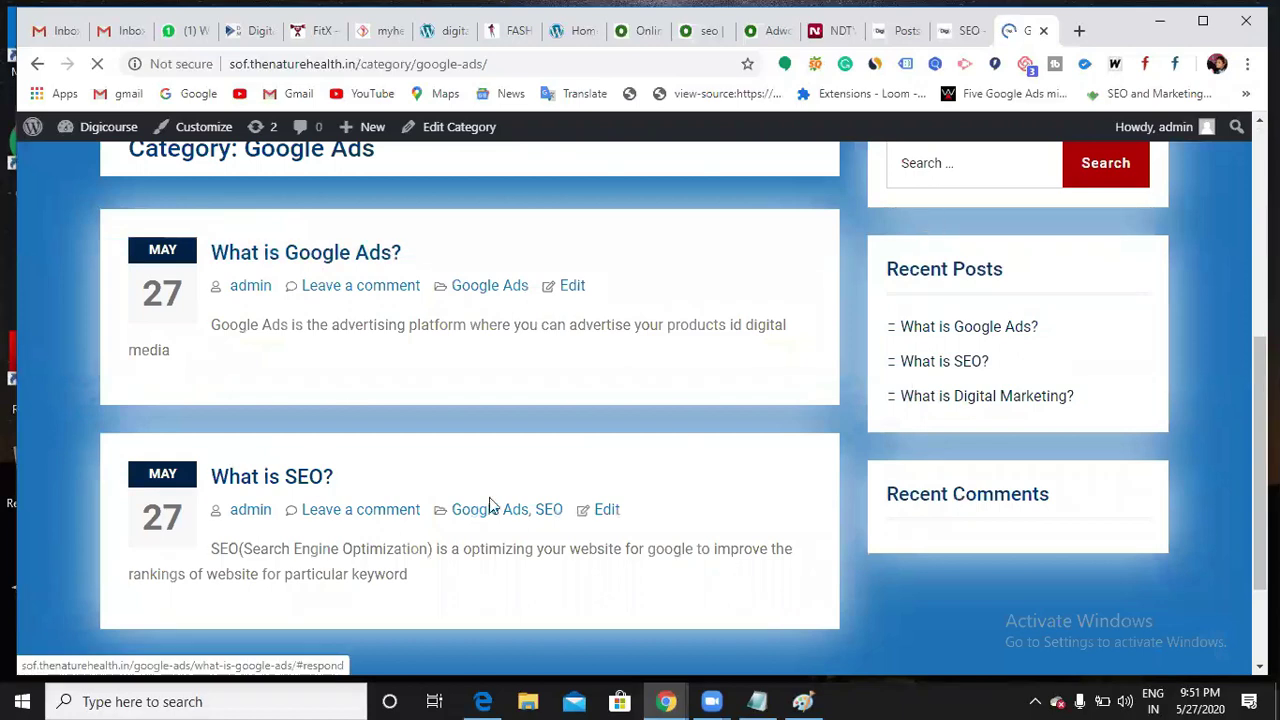
scroll(324, 366, "up", 2)
scroll(329, 406, "down", 1)
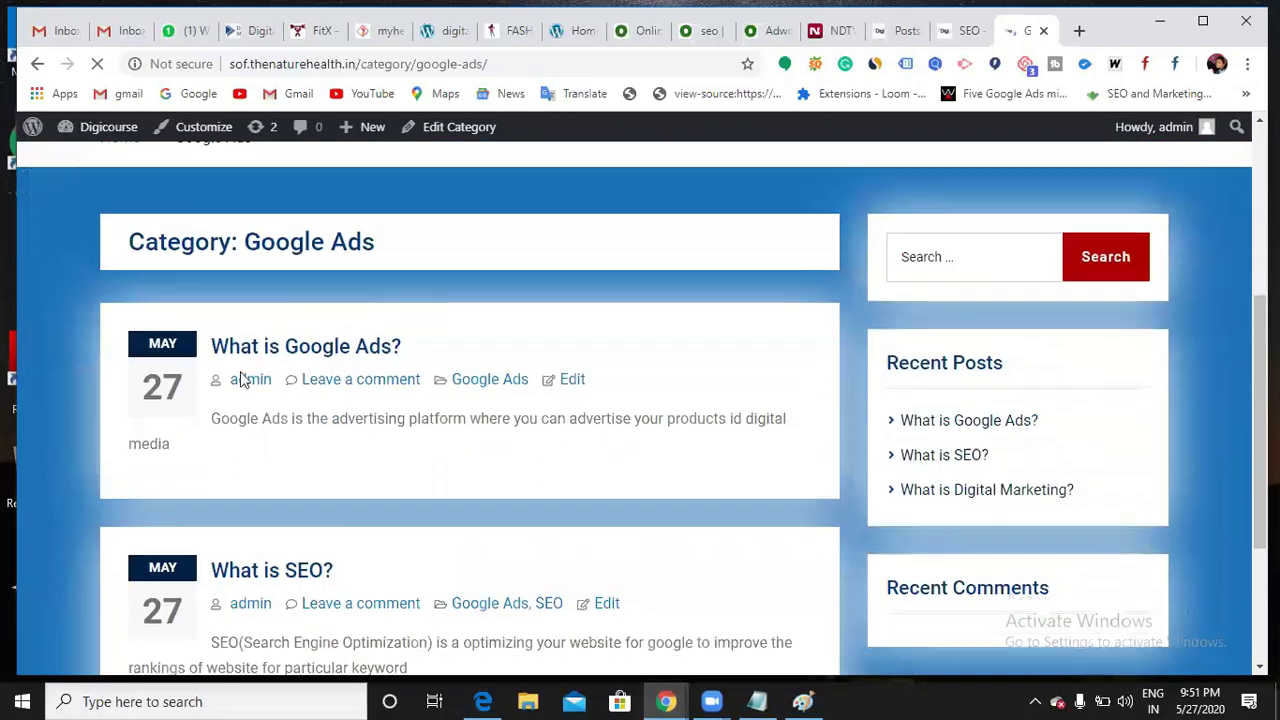
scroll(1051, 183, "down", 2)
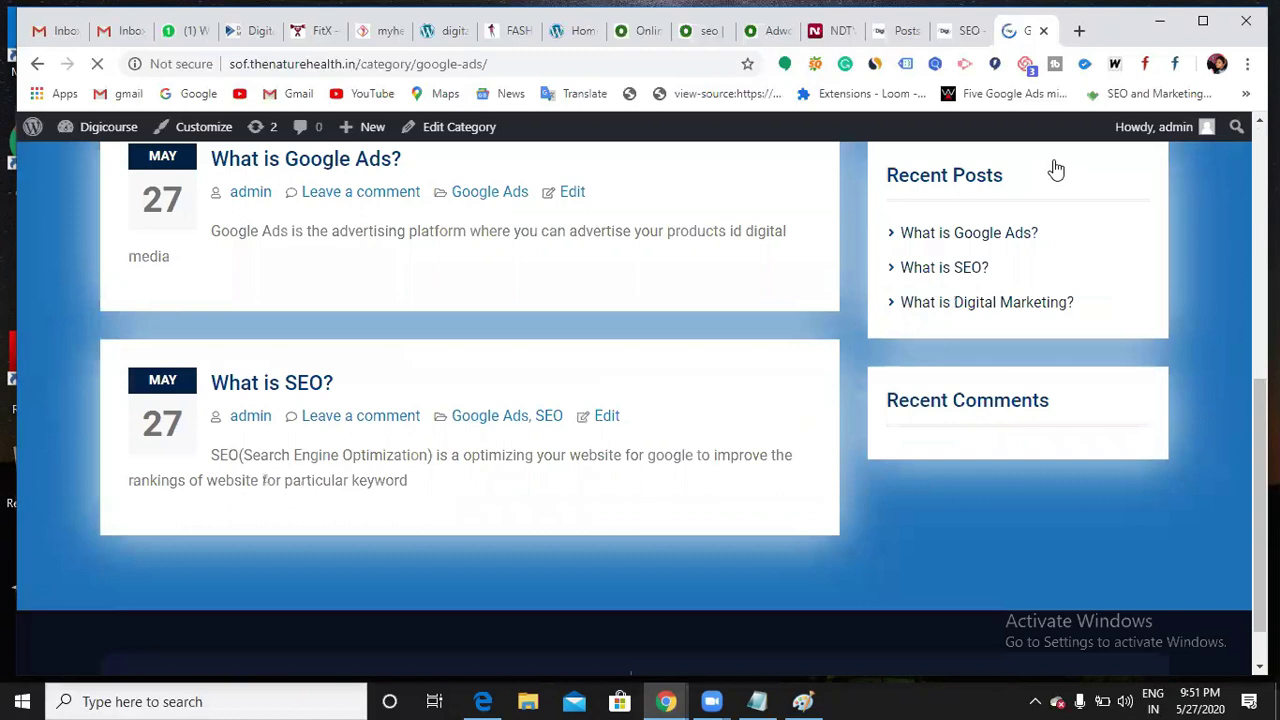
scroll(1051, 175, "up", 3)
left_click(1052, 163)
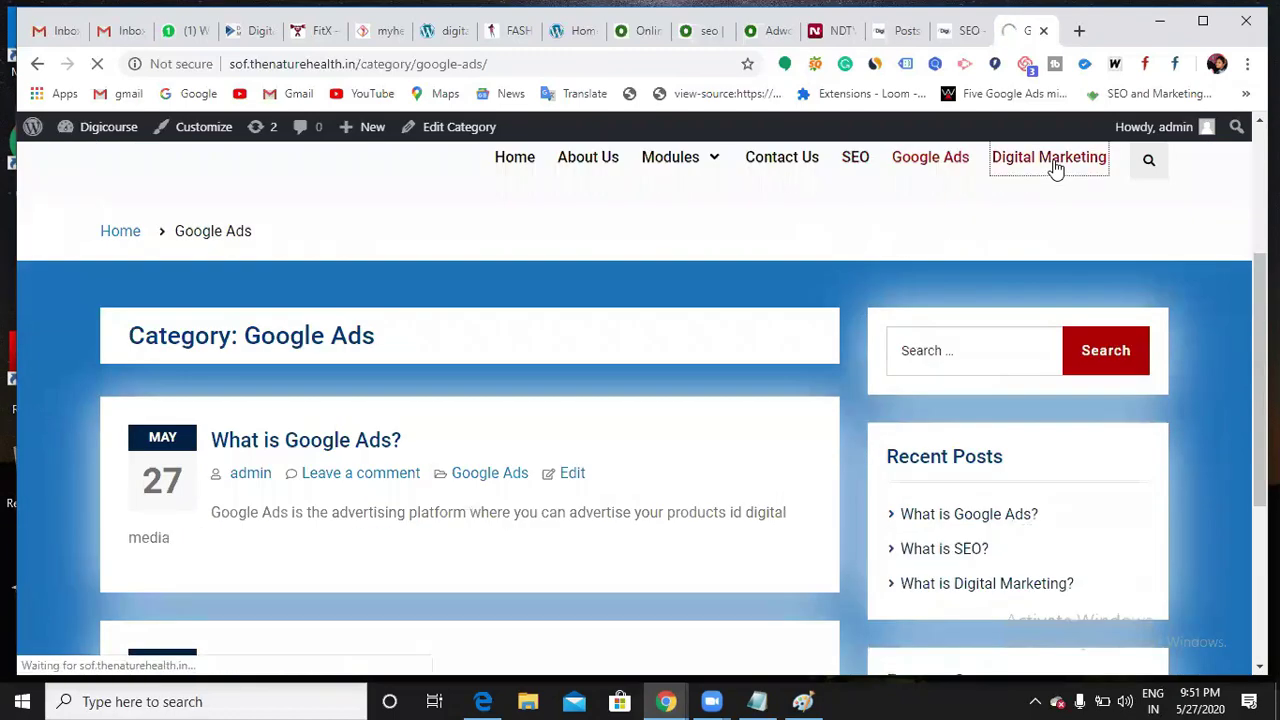
scroll(371, 509, "down", 5)
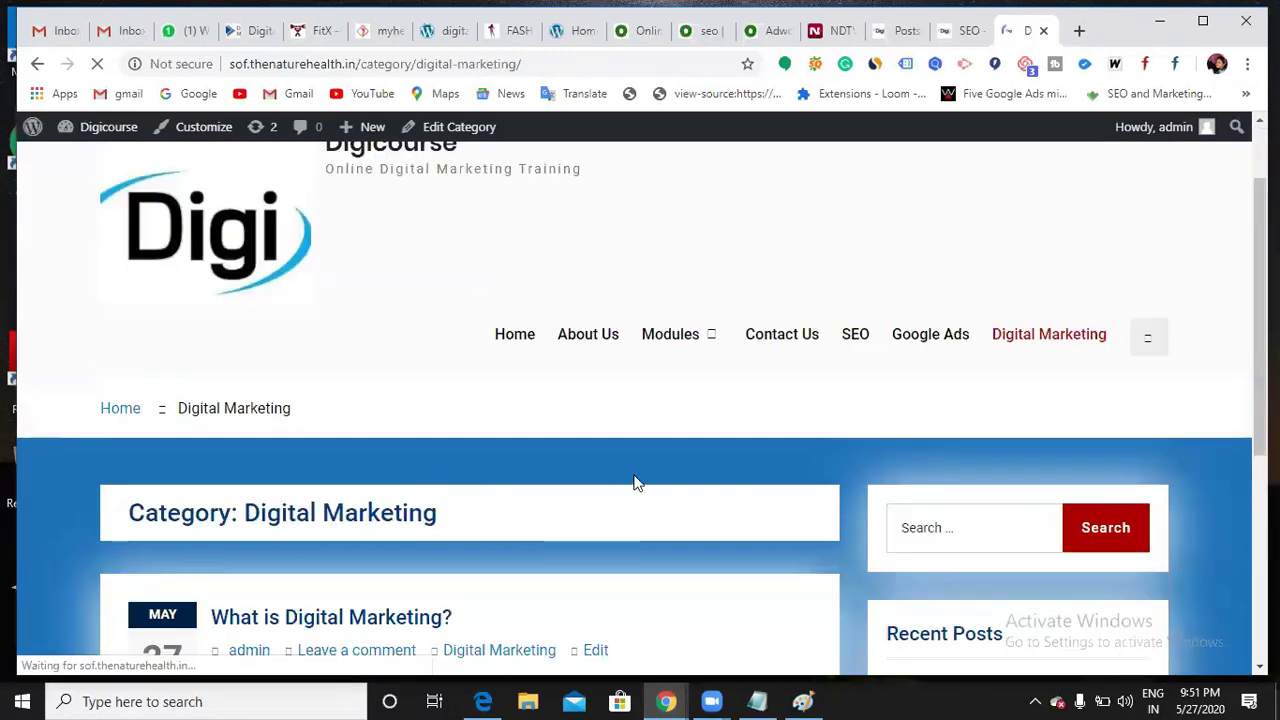
scroll(527, 216, "up", 3)
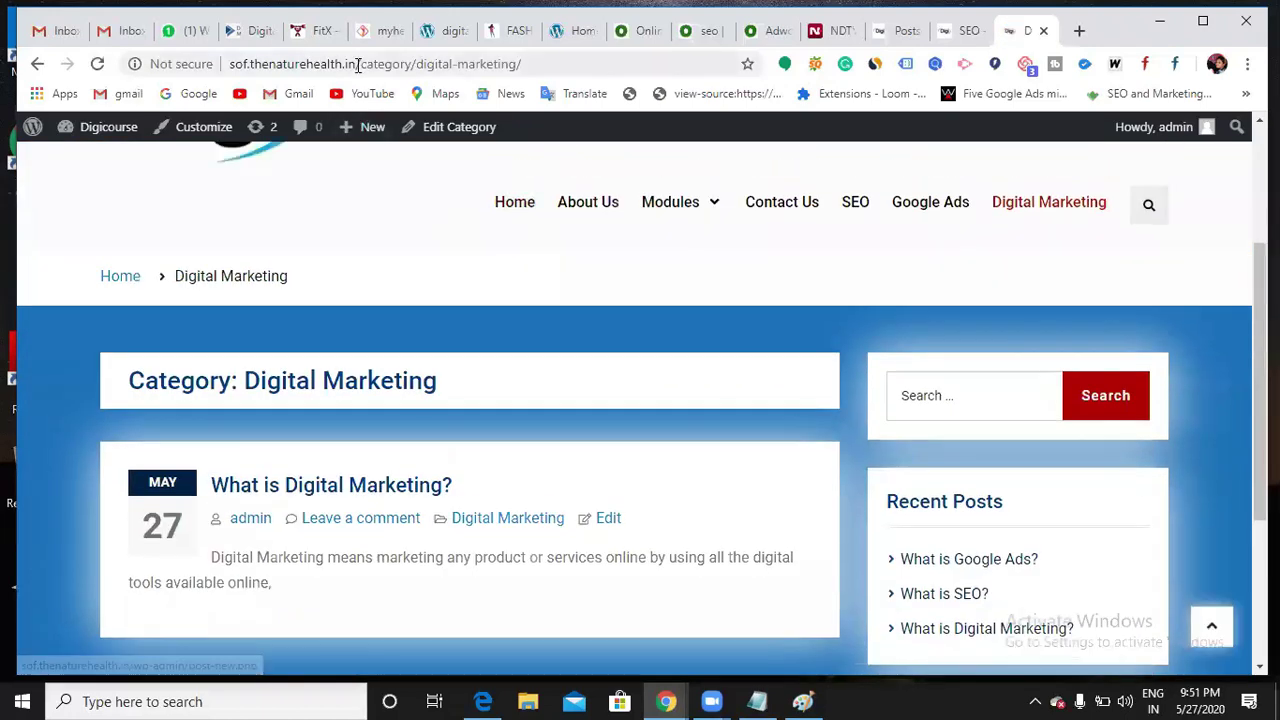
Remove the category path from the address to load the homepage and review its posts
left_click_drag(357, 63, 553, 79)
key("BackSpace")
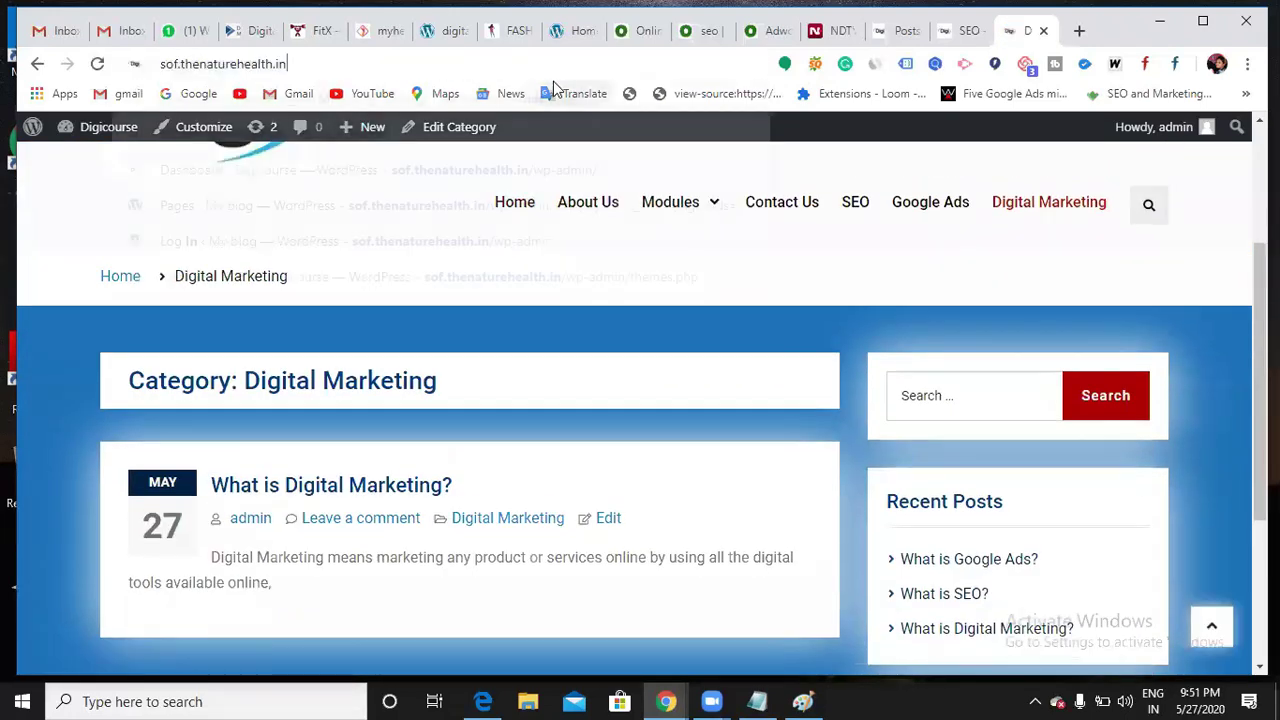
key("Return")
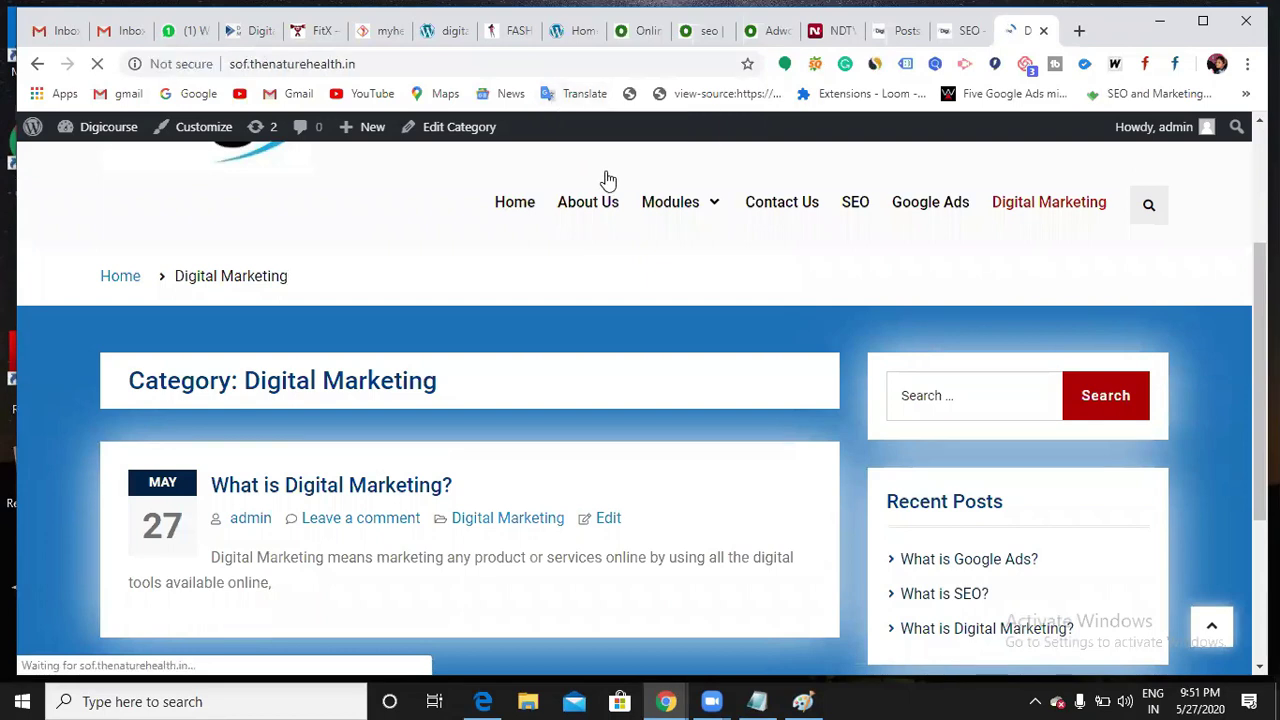
scroll(388, 388, "down", 3)
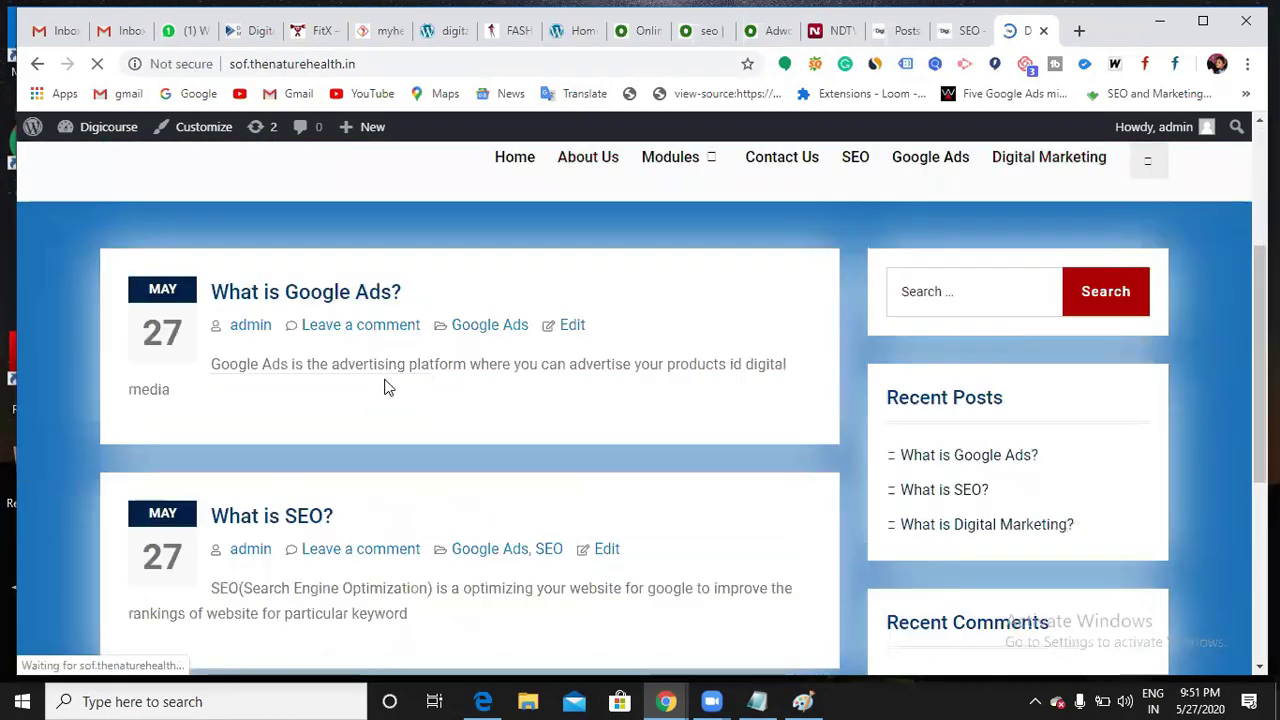
scroll(409, 429, "down", 1)
scroll(417, 443, "down", 1)
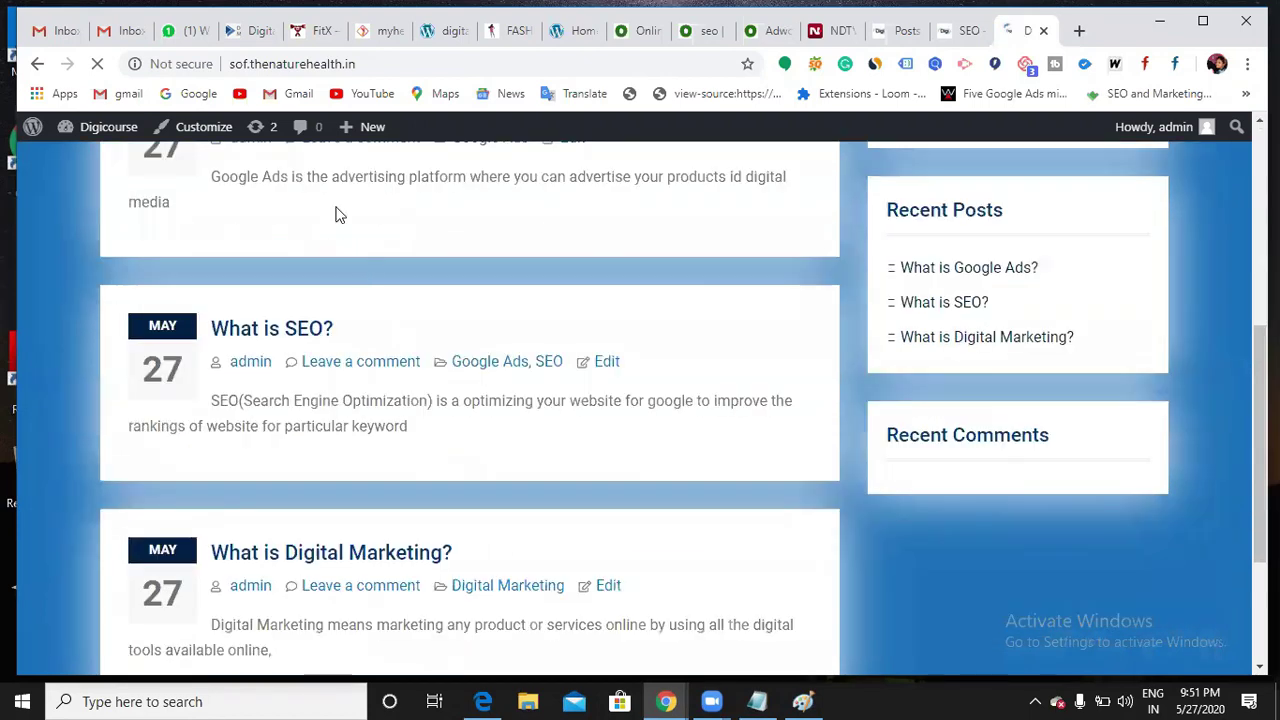
scroll(345, 330, "down", 1)
scroll(340, 390, "up", 4)
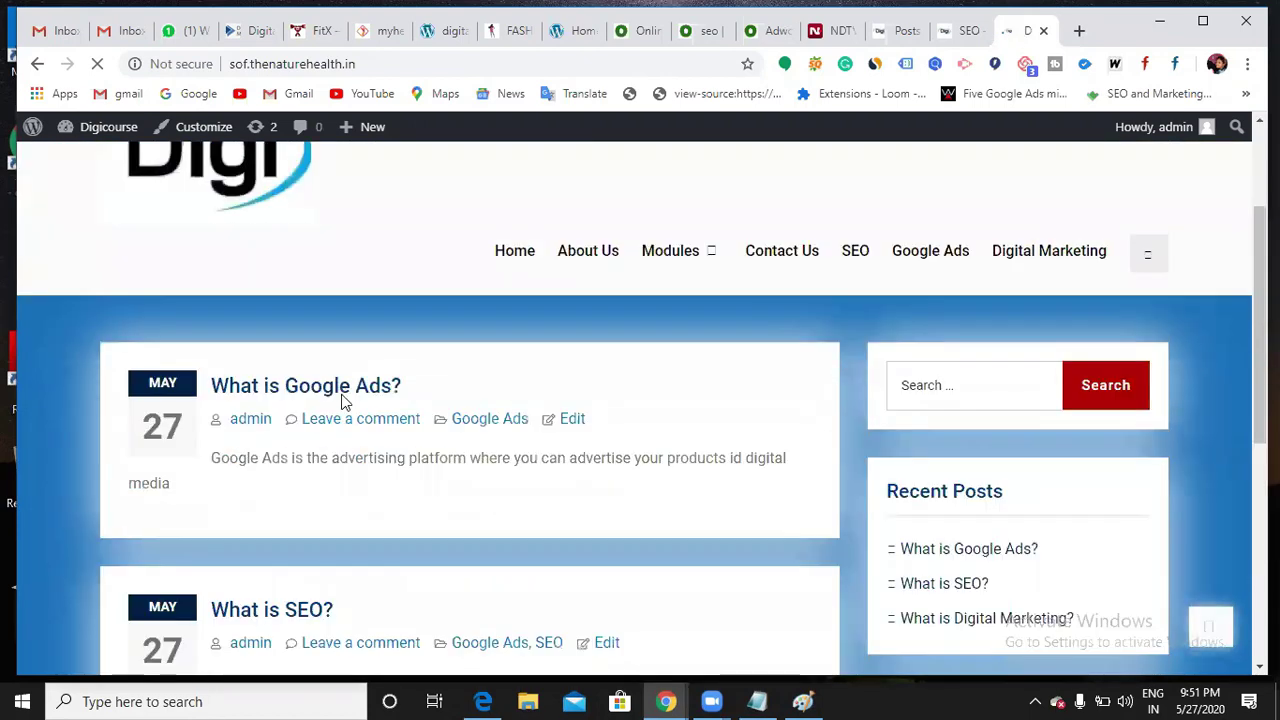
scroll(349, 392, "down", 2)
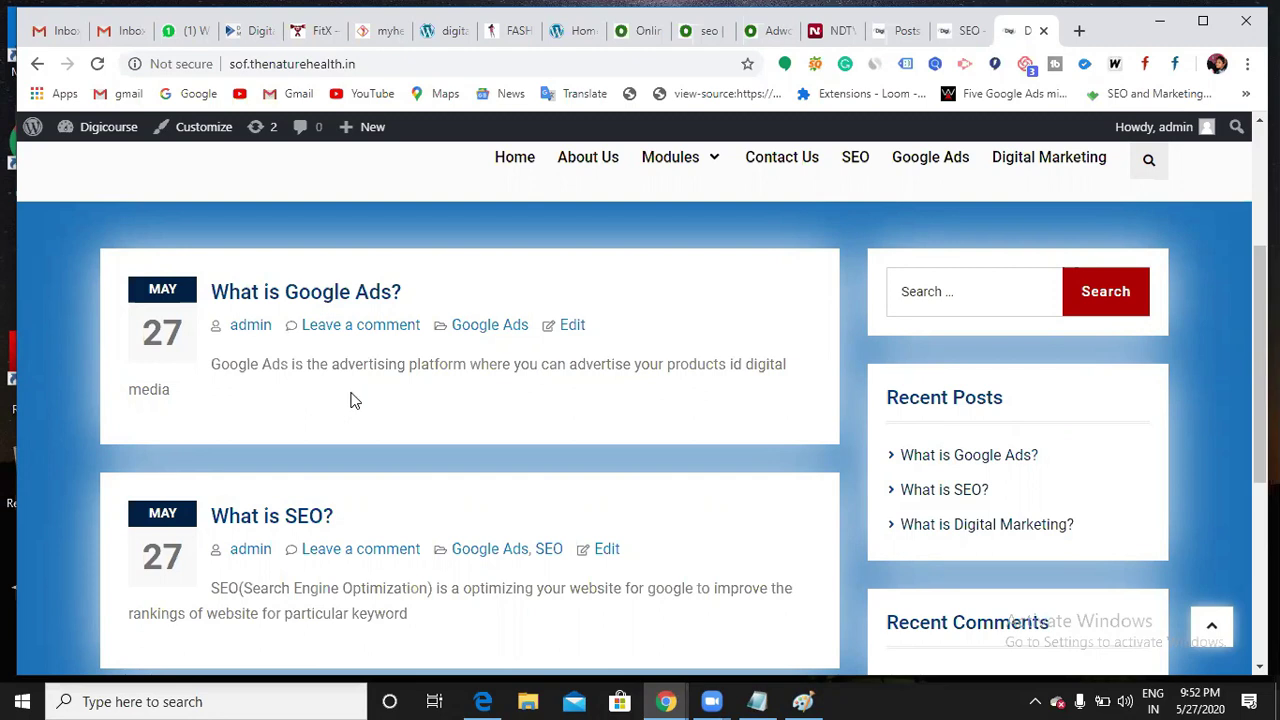
From the admin Pages list, start a new blank page with Add New
scroll(514, 463, "up", 2)
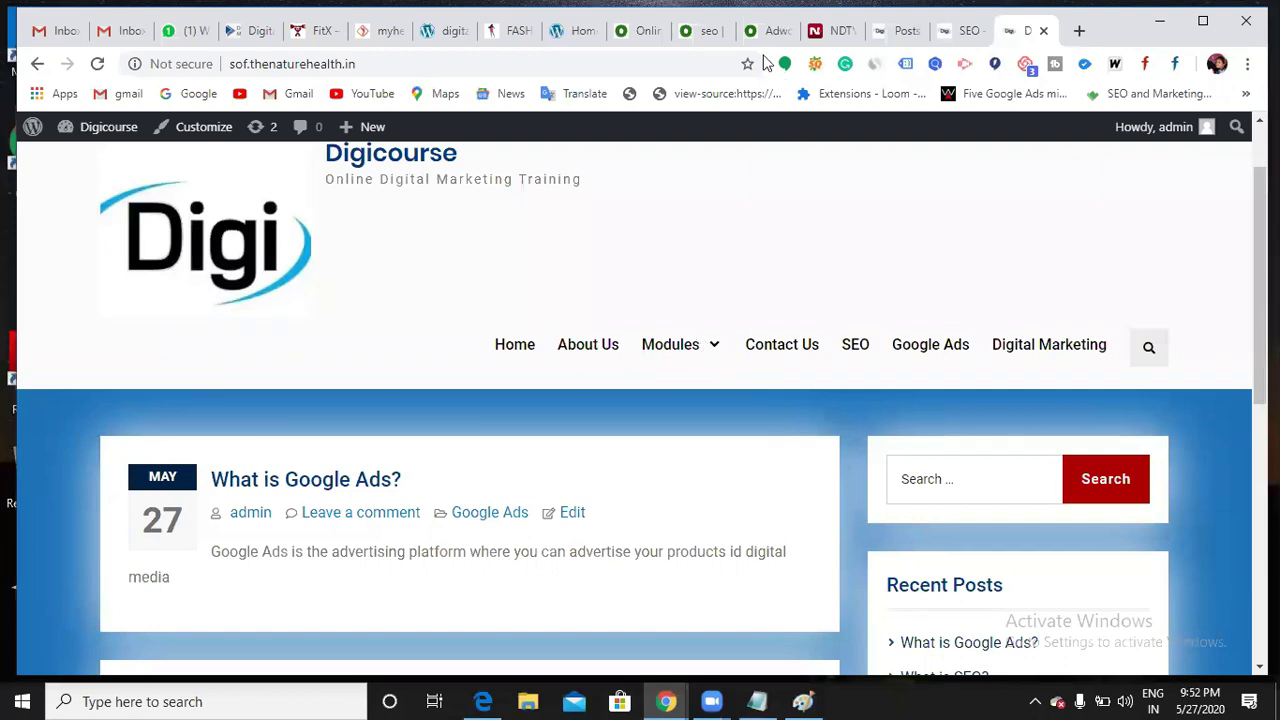
key("ctrl+Page_Up")
key("ctrl+Page_Up")
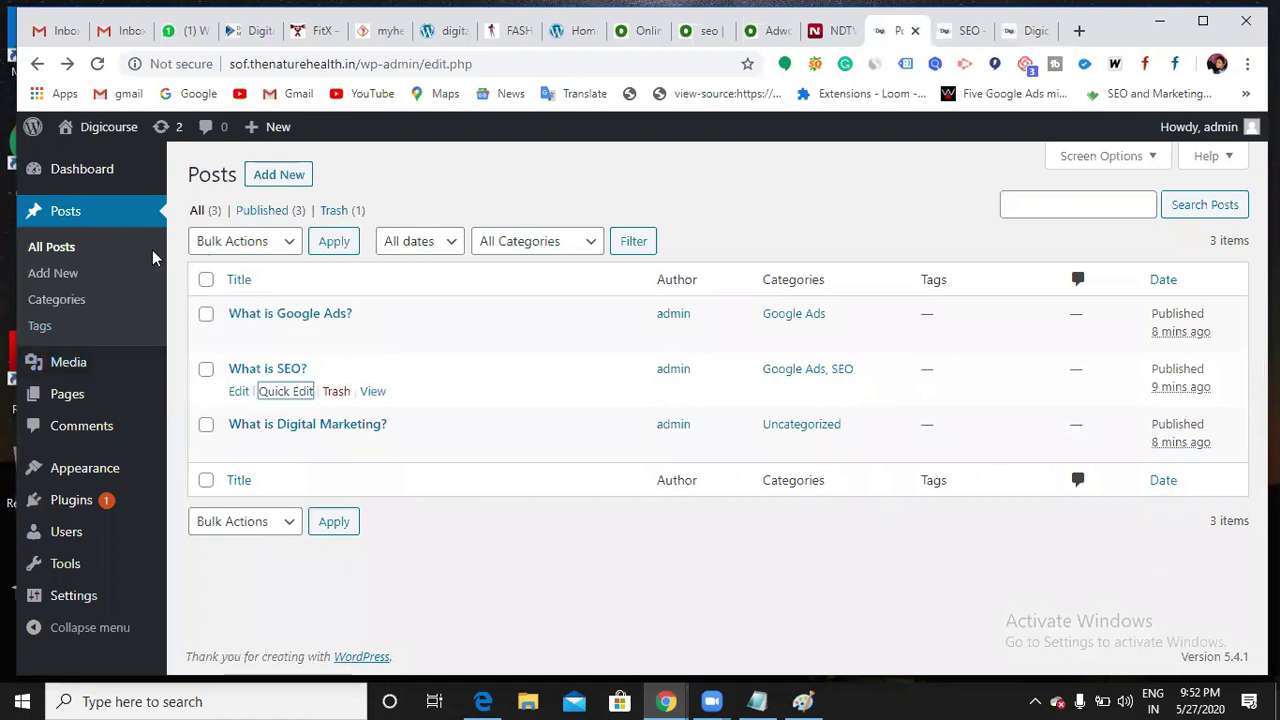
mouse_move(76, 398)
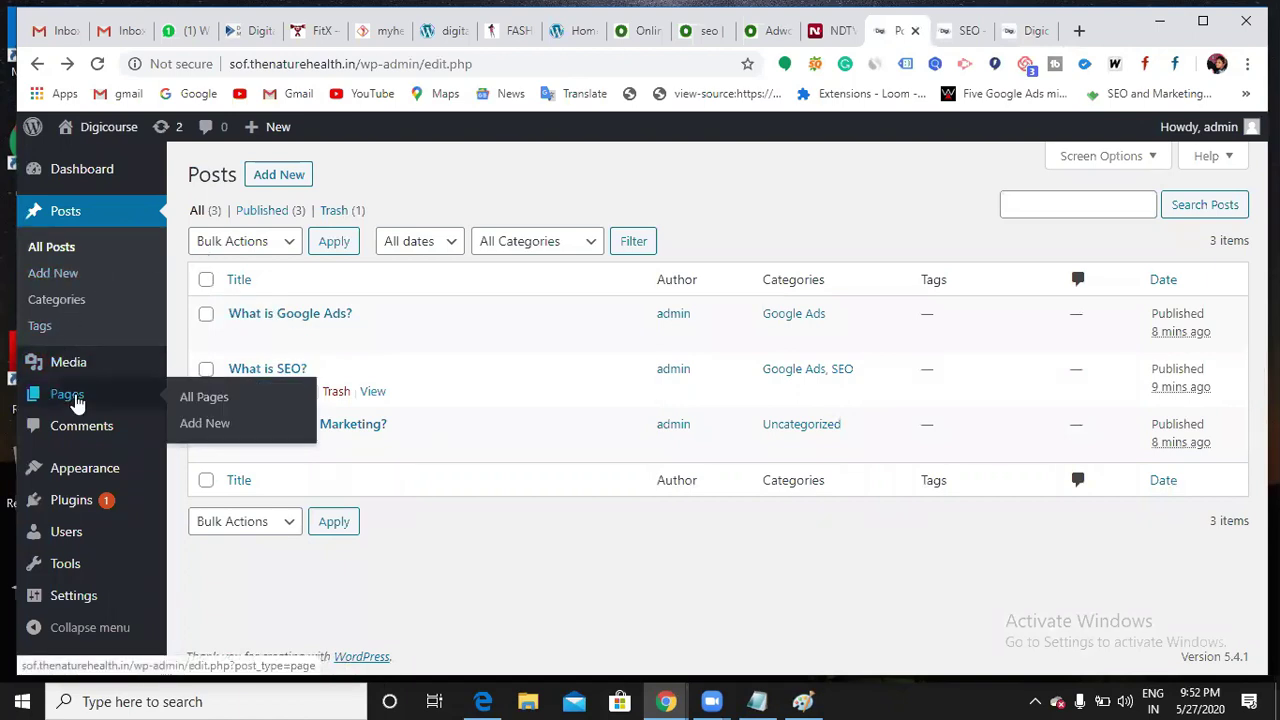
left_click(76, 398)
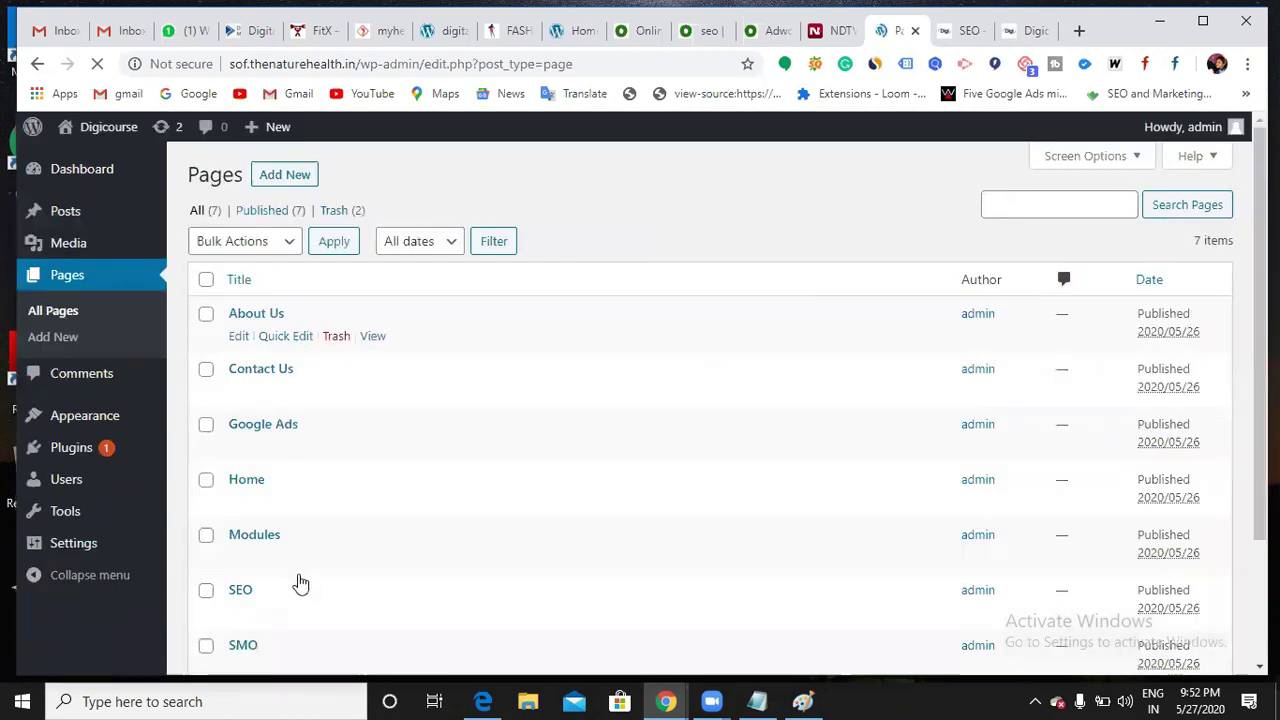
scroll(297, 583, "down", 2)
scroll(300, 430, "up", 2)
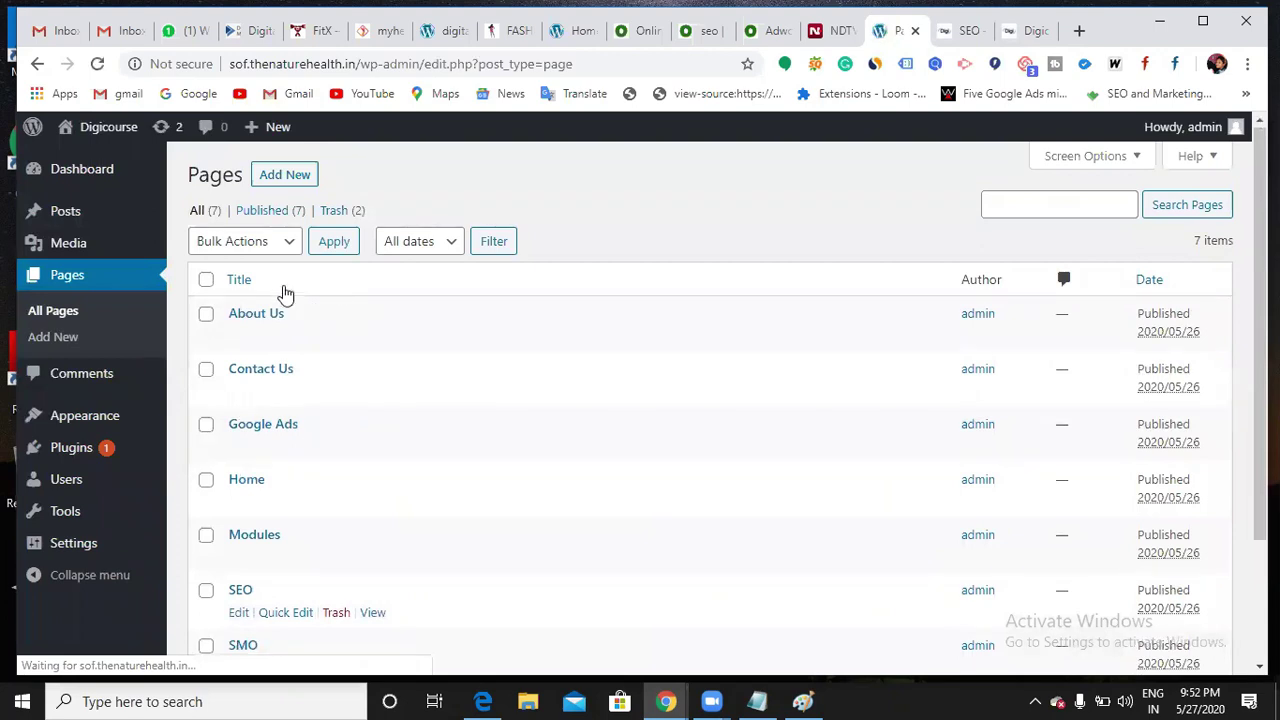
left_click(287, 178)
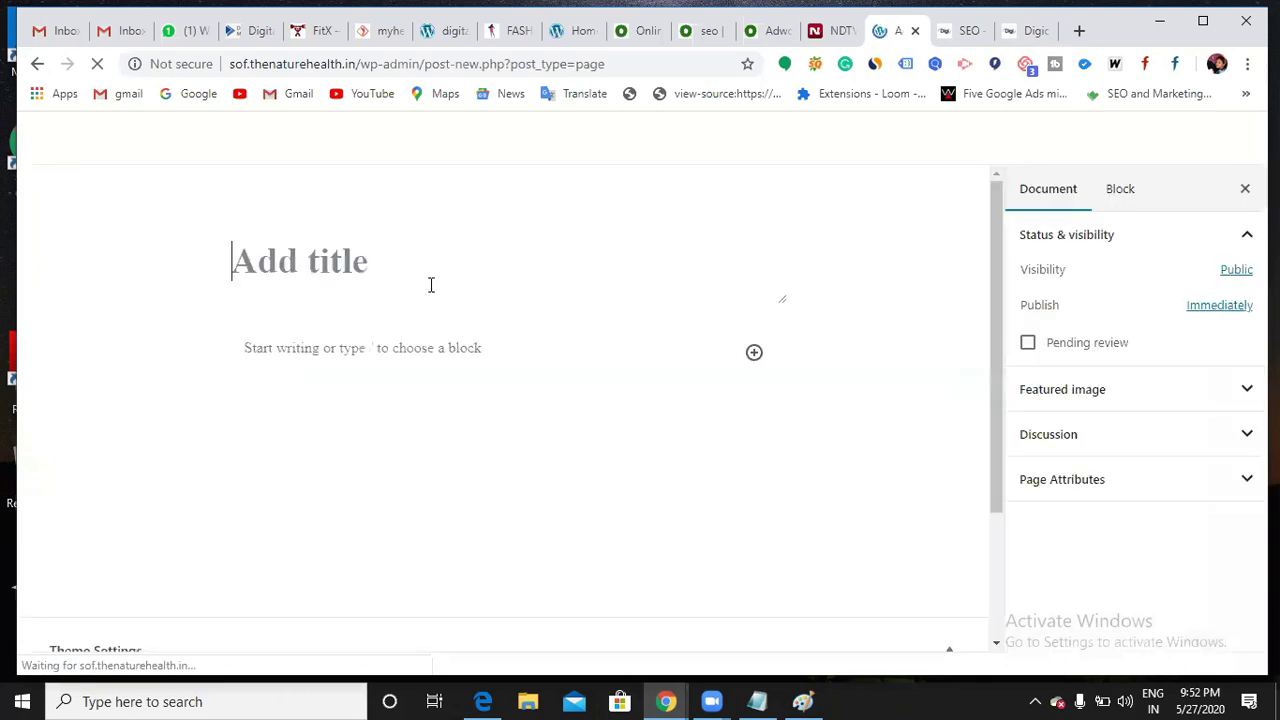
Title the new page 'What is Digital Marketing?' and show its Document settings
type("W")
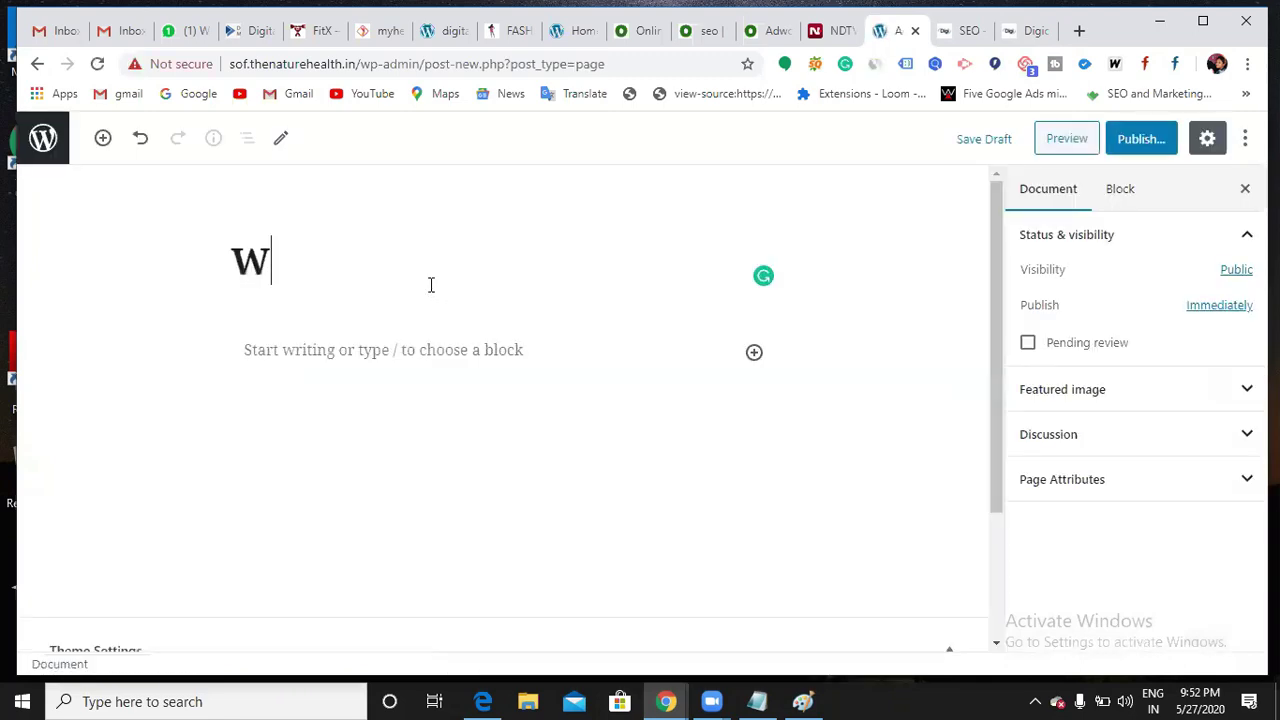
type("hat is ")
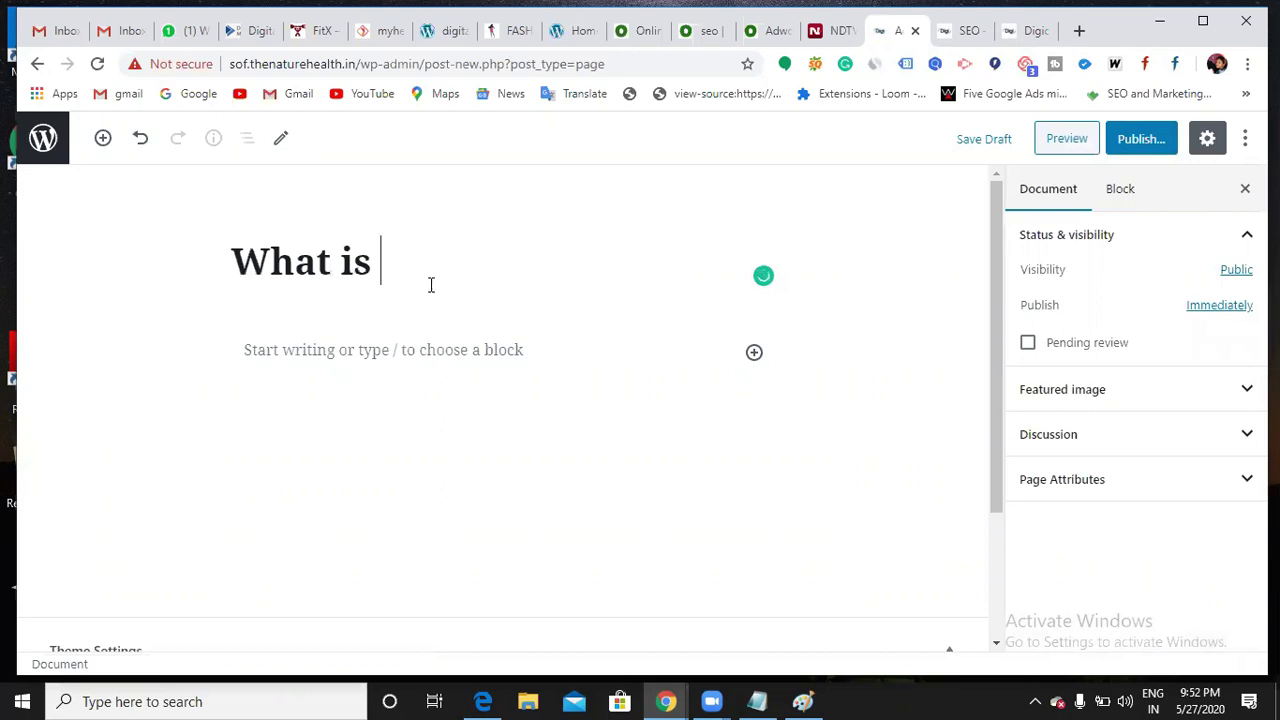
type("Digita")
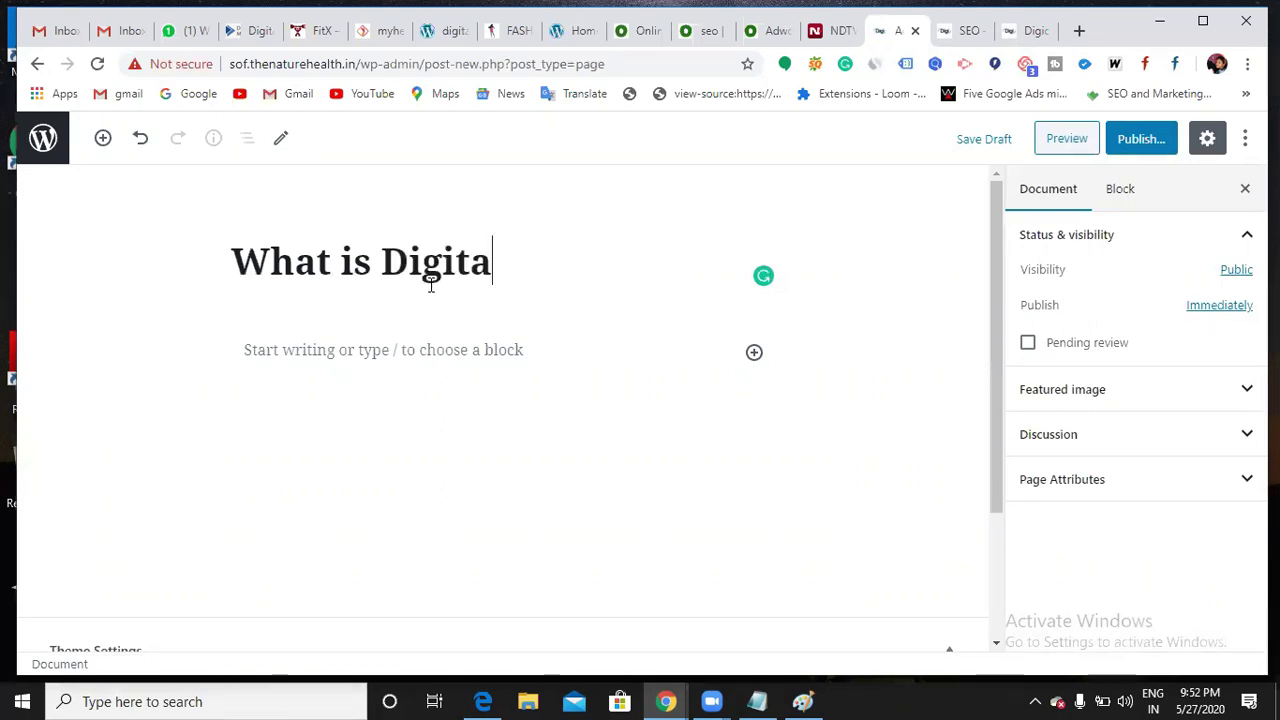
type("l Marke")
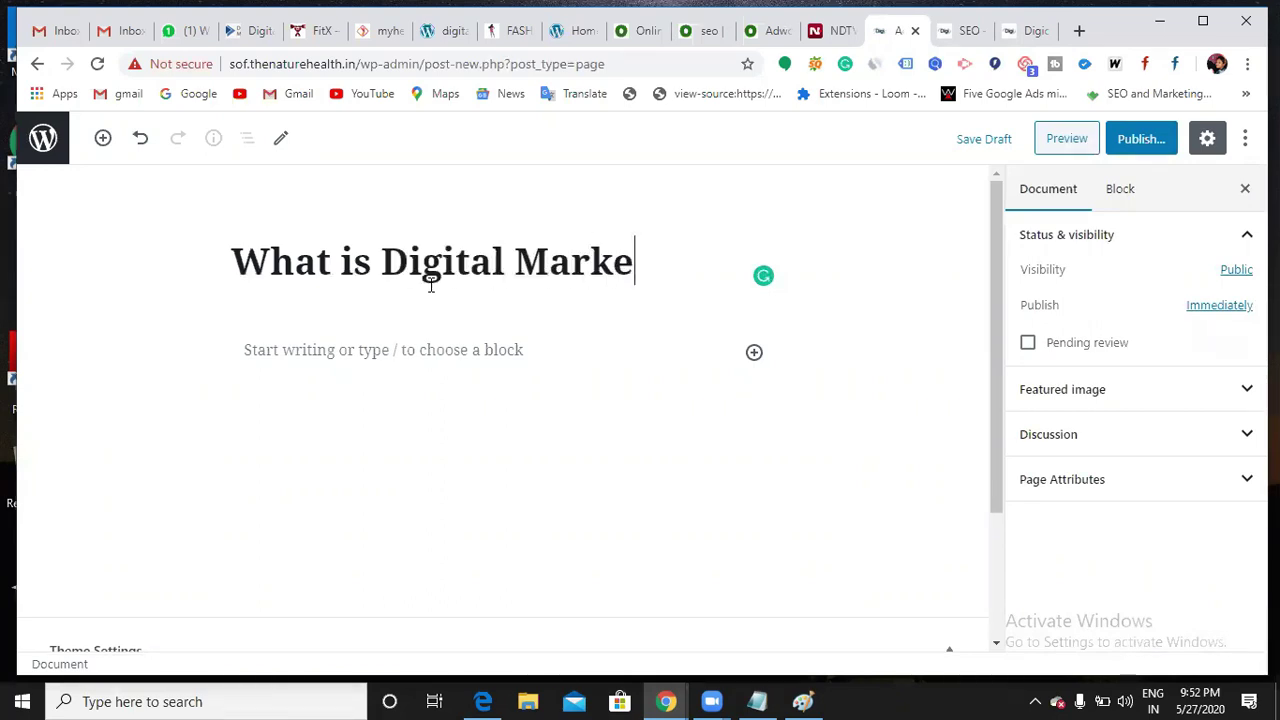
type("ting?")
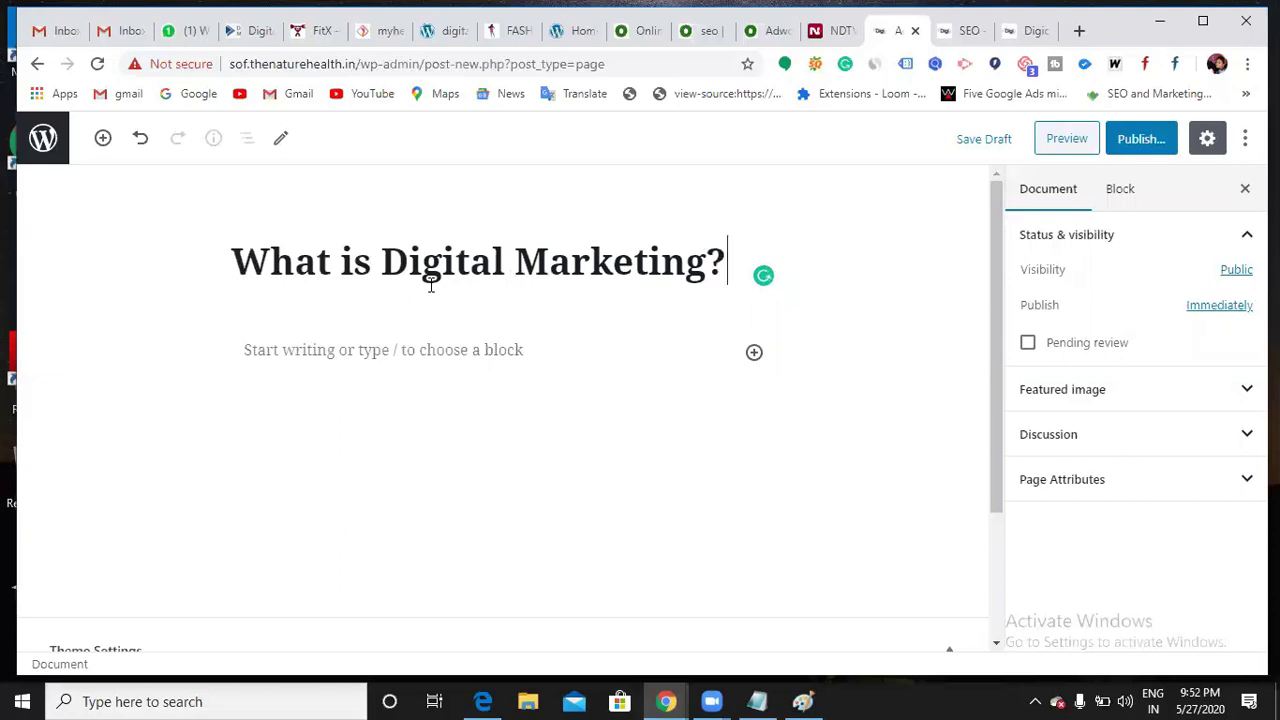
left_click(389, 349)
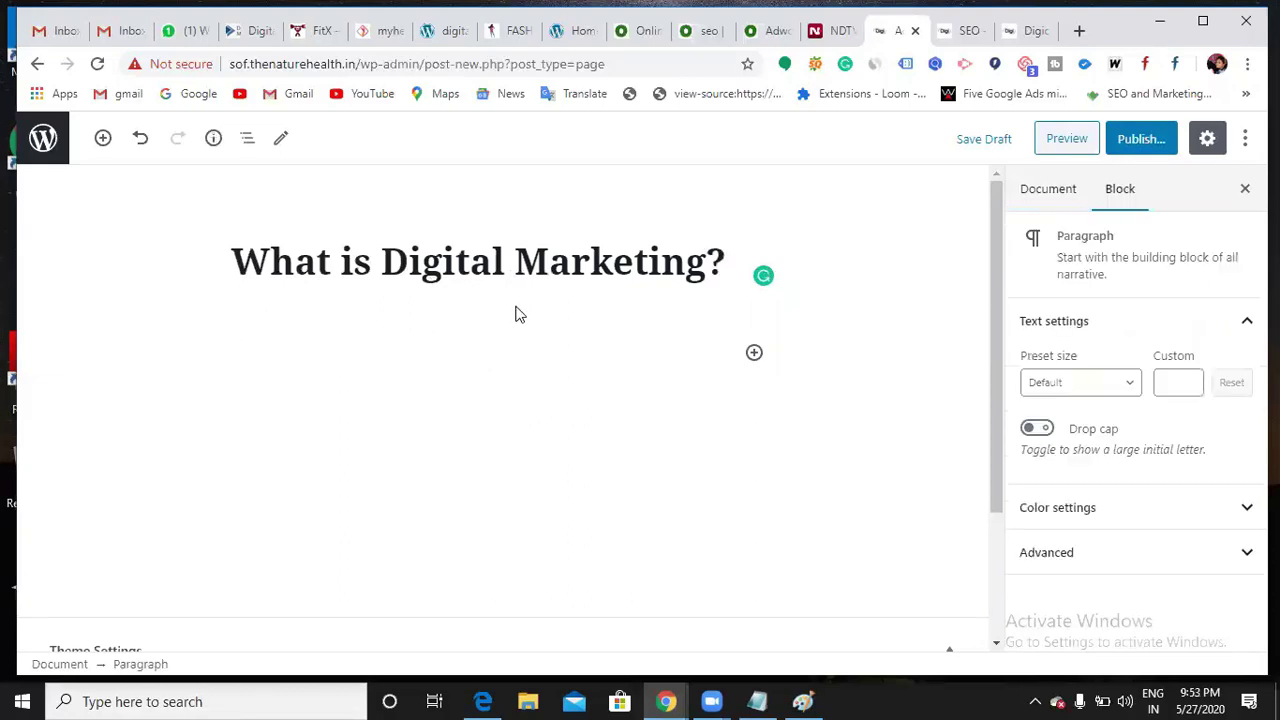
left_click(1024, 30)
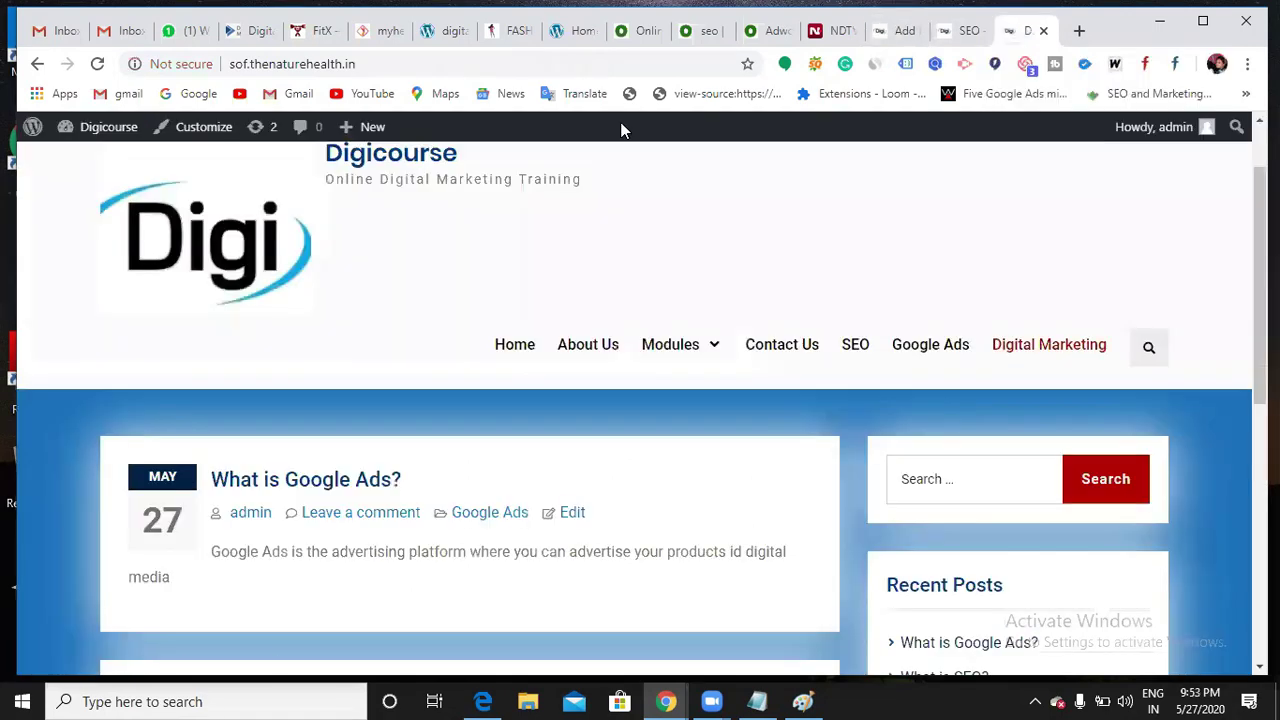
left_click(888, 31)
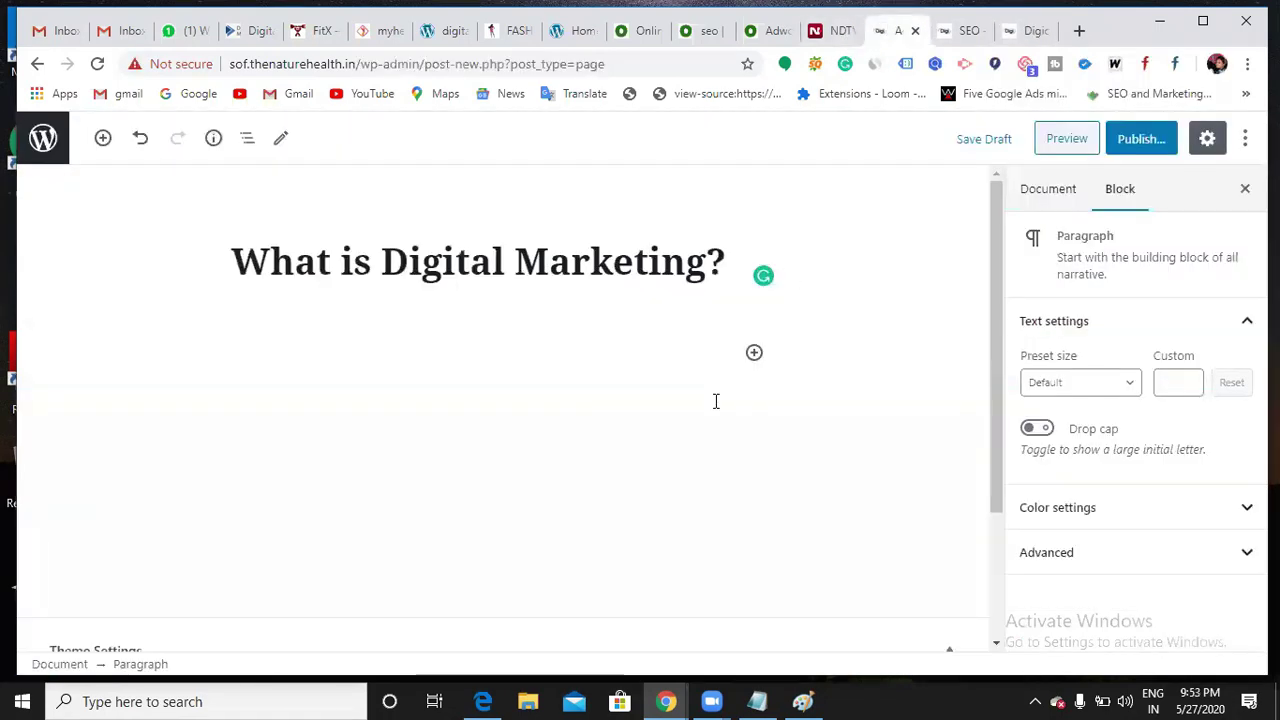
left_click(1050, 197)
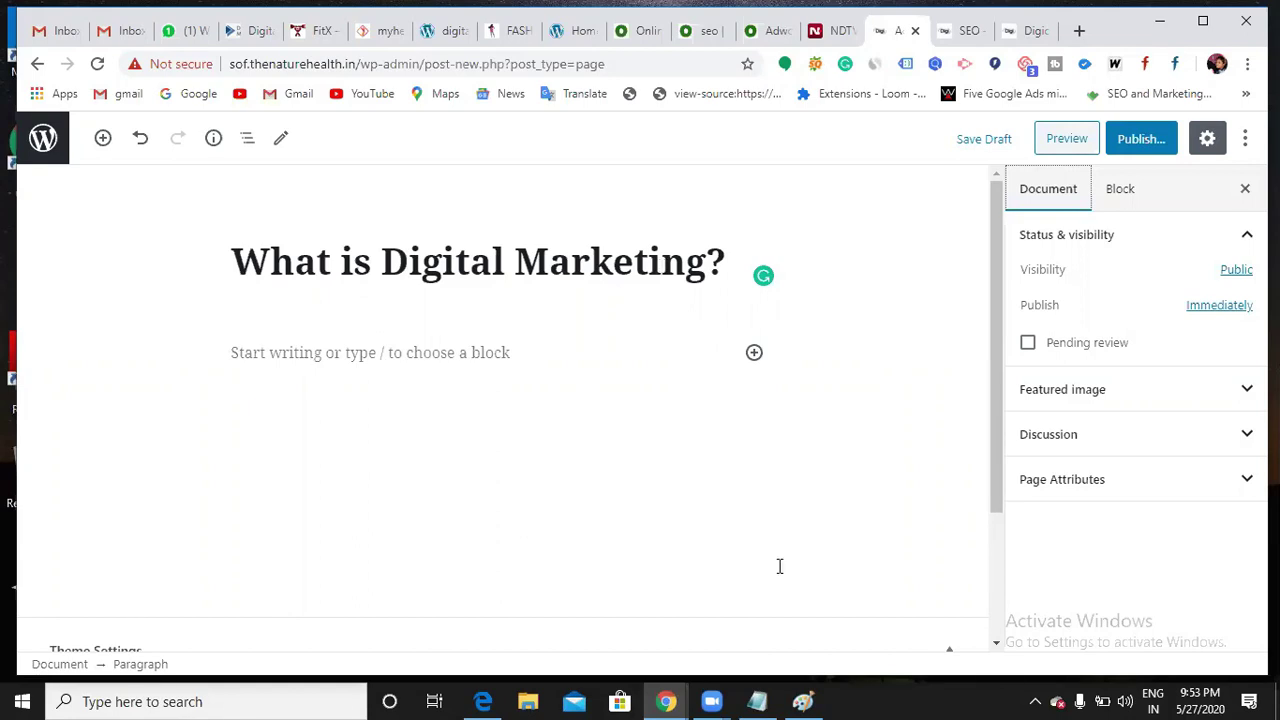
key("alt+Tab")
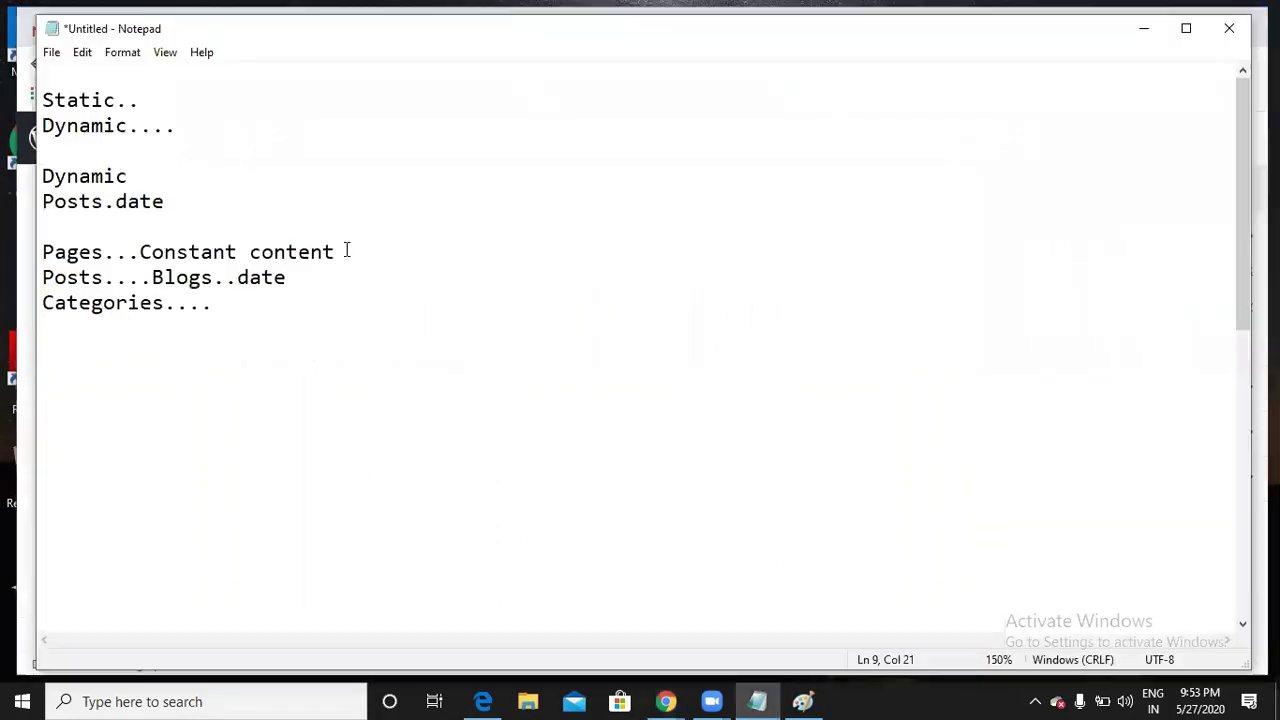
left_click(353, 249)
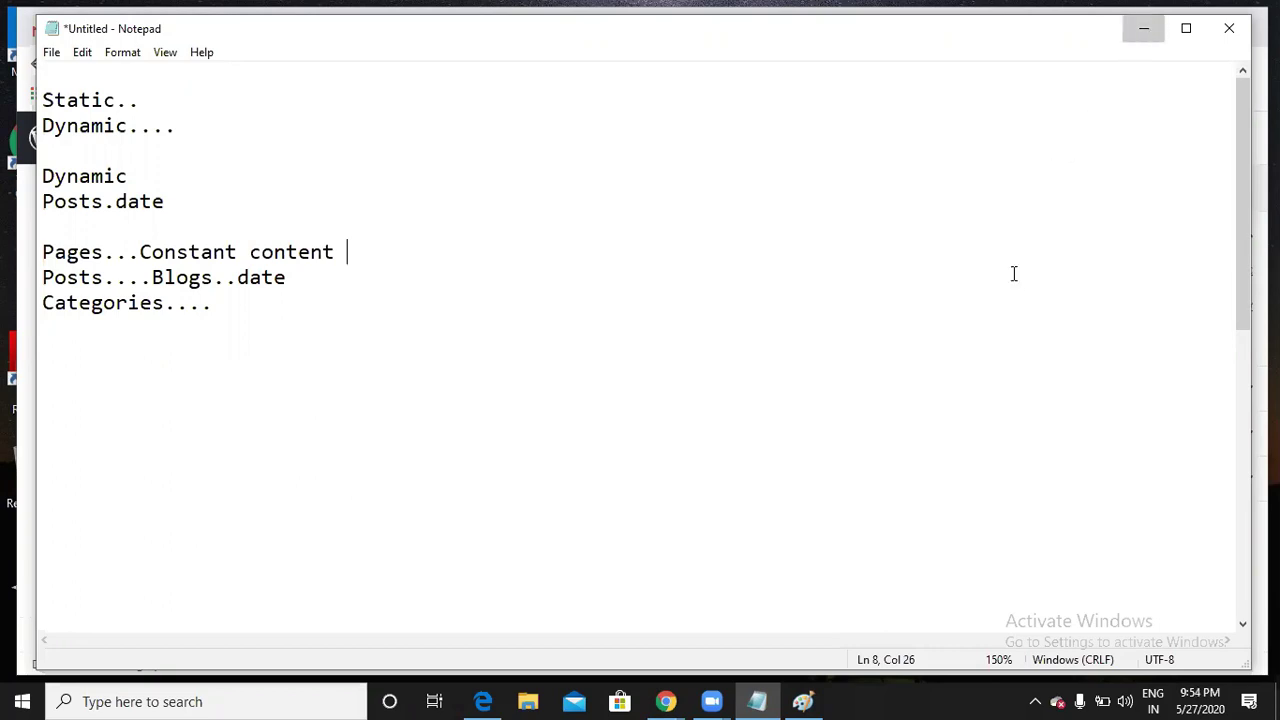
key("alt+Tab")
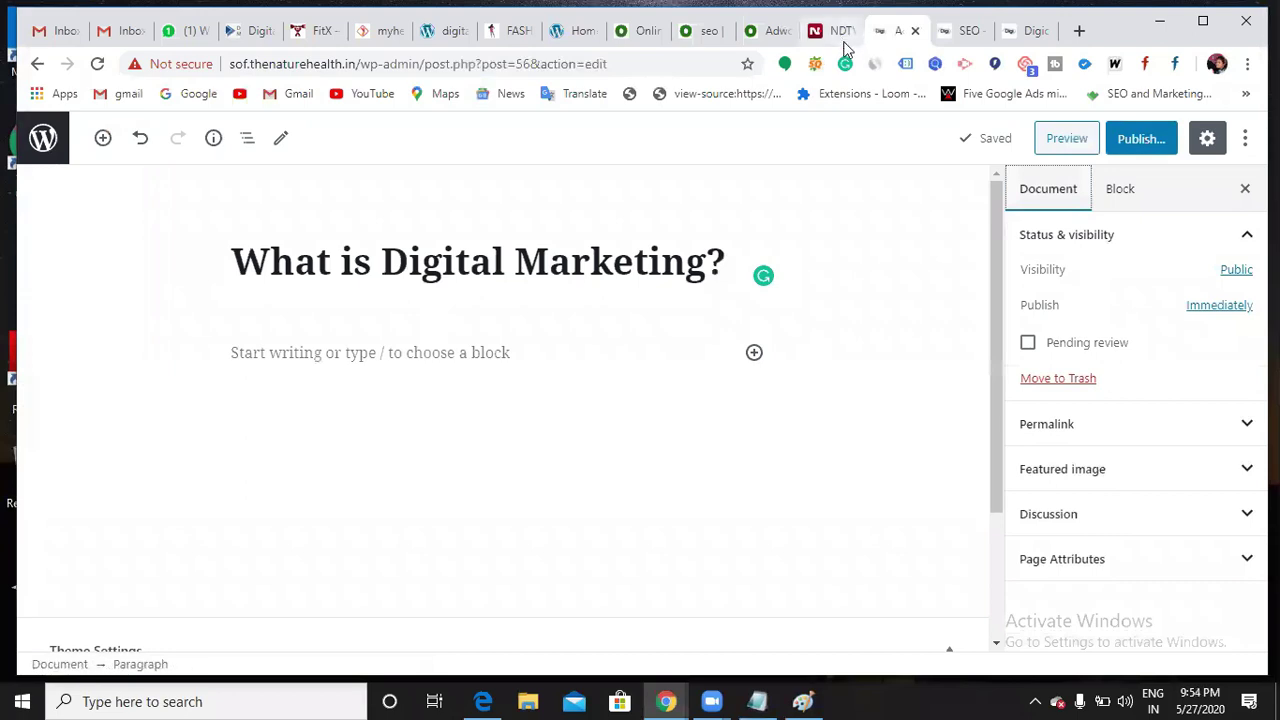
Leave the unsaved page without saving and open Appearance > Customize
left_click(38, 65)
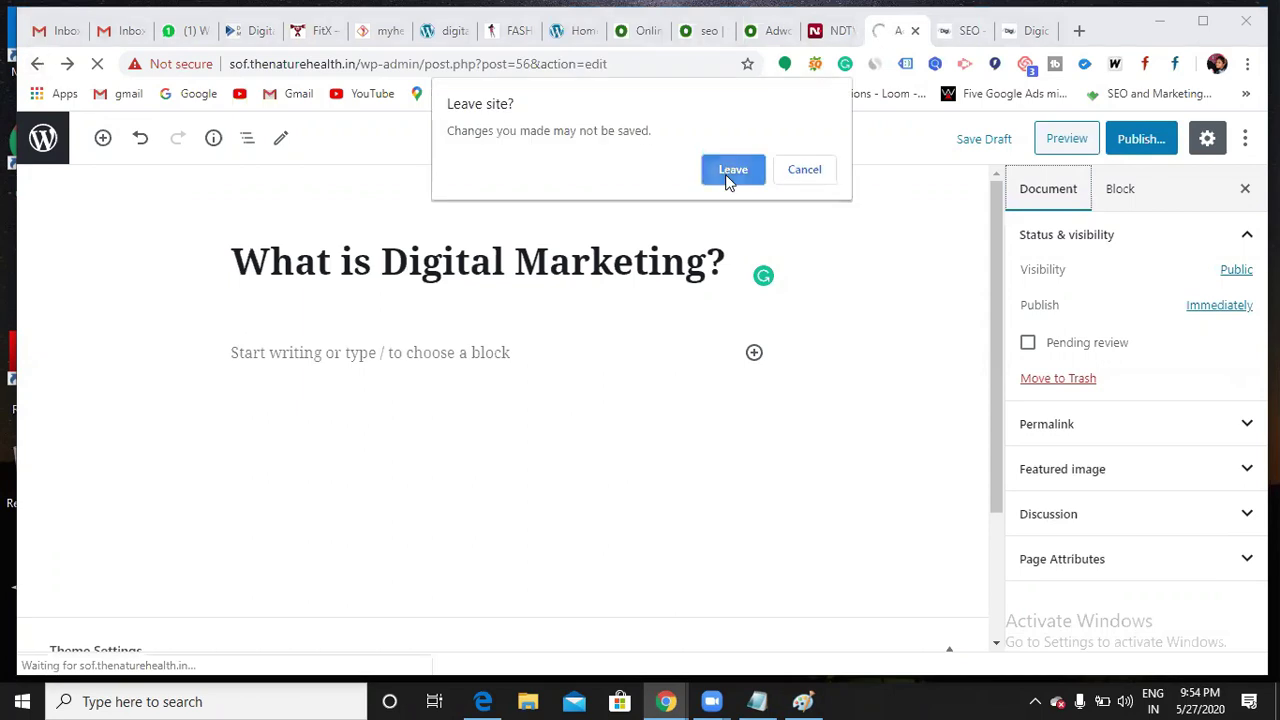
left_click(729, 172)
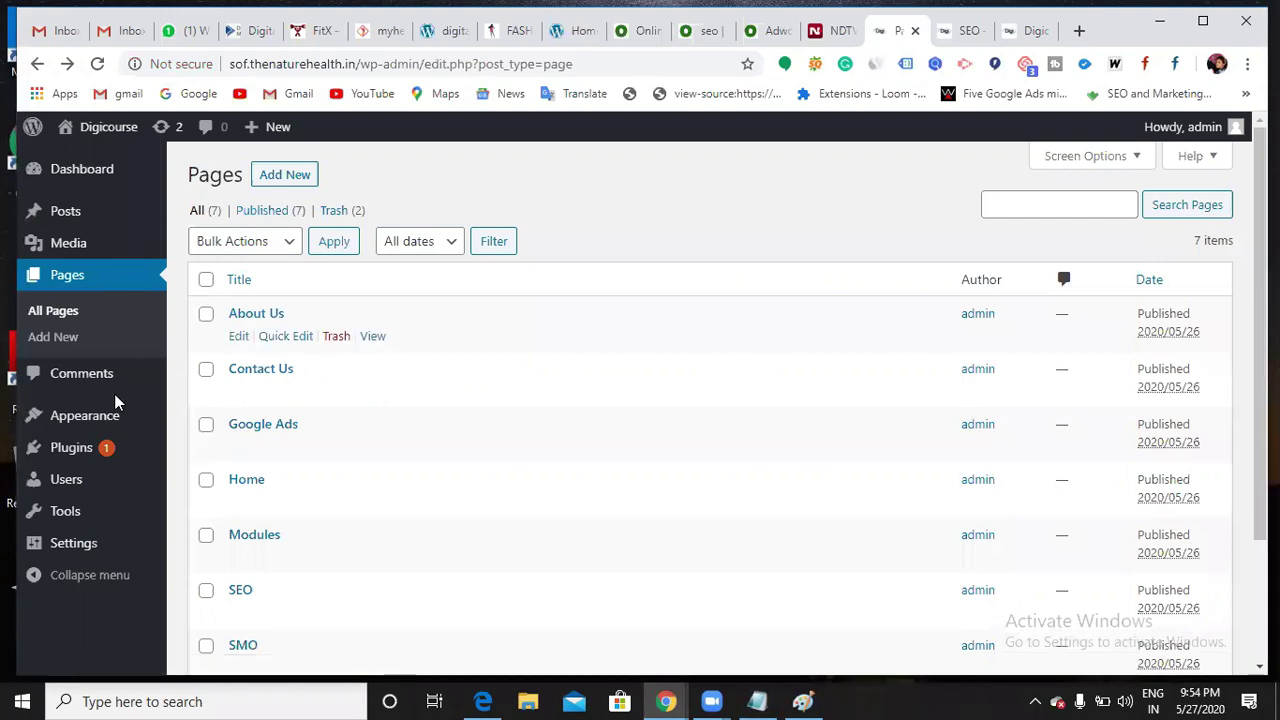
mouse_move(97, 425)
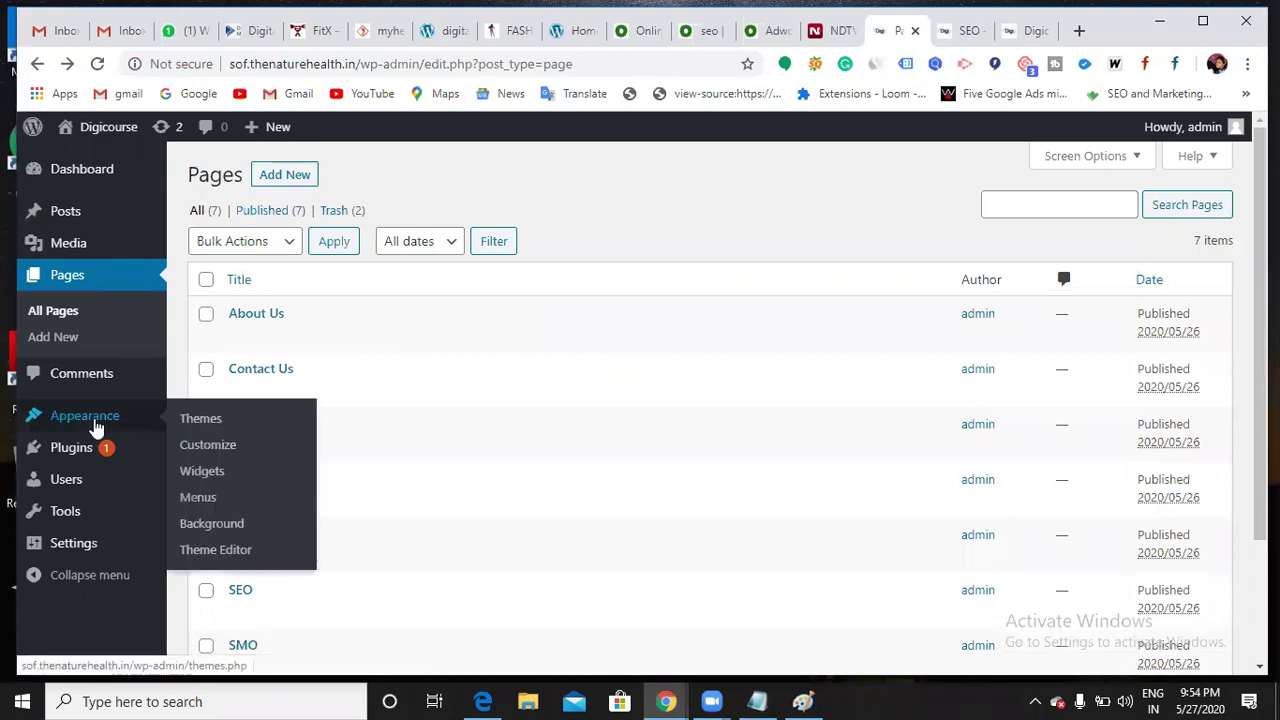
left_click(197, 445)
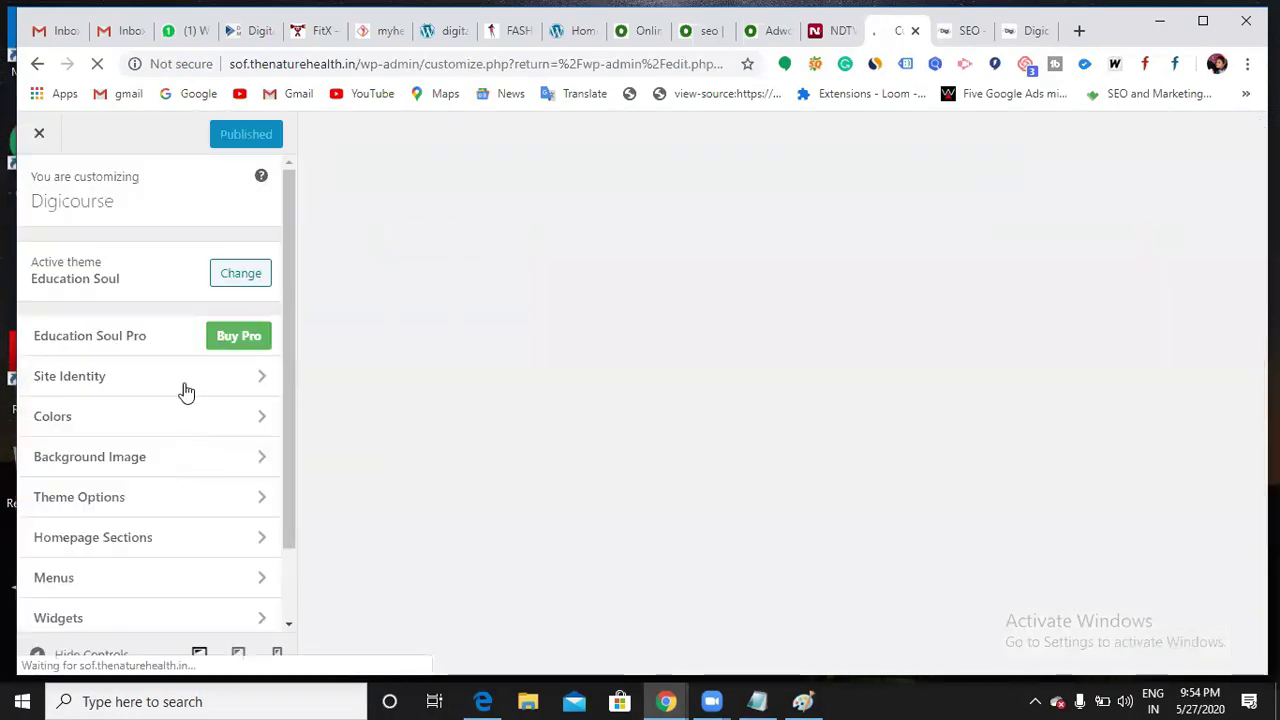
In Homepage Settings, set a static homepage of Home and publish it
scroll(152, 440, "down", 2)
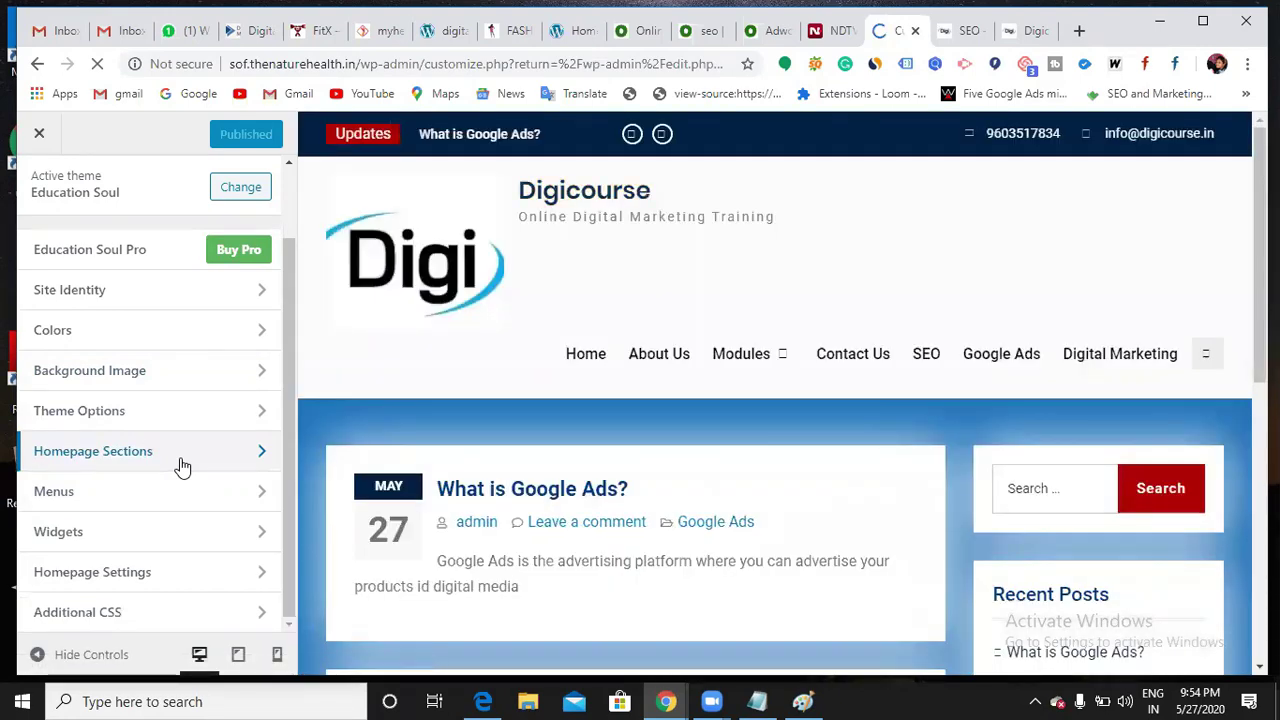
left_click(148, 576)
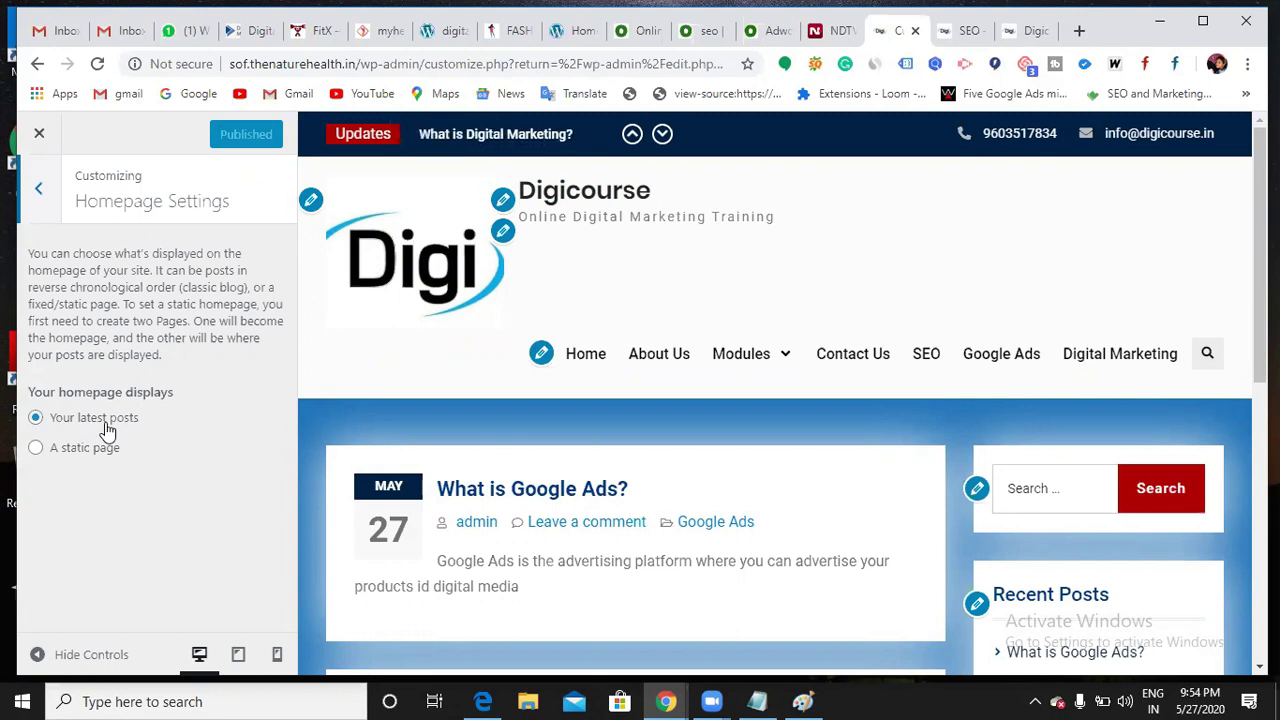
scroll(640, 540, "down", 3)
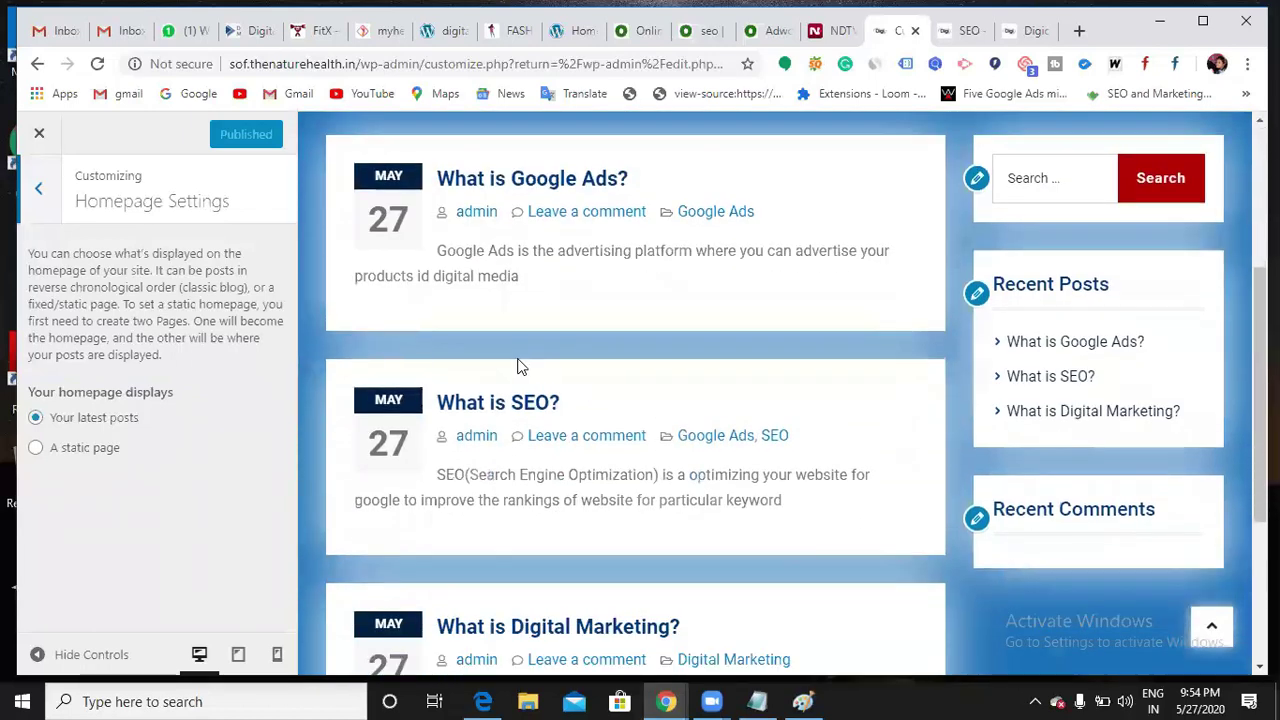
scroll(570, 400, "up", 1)
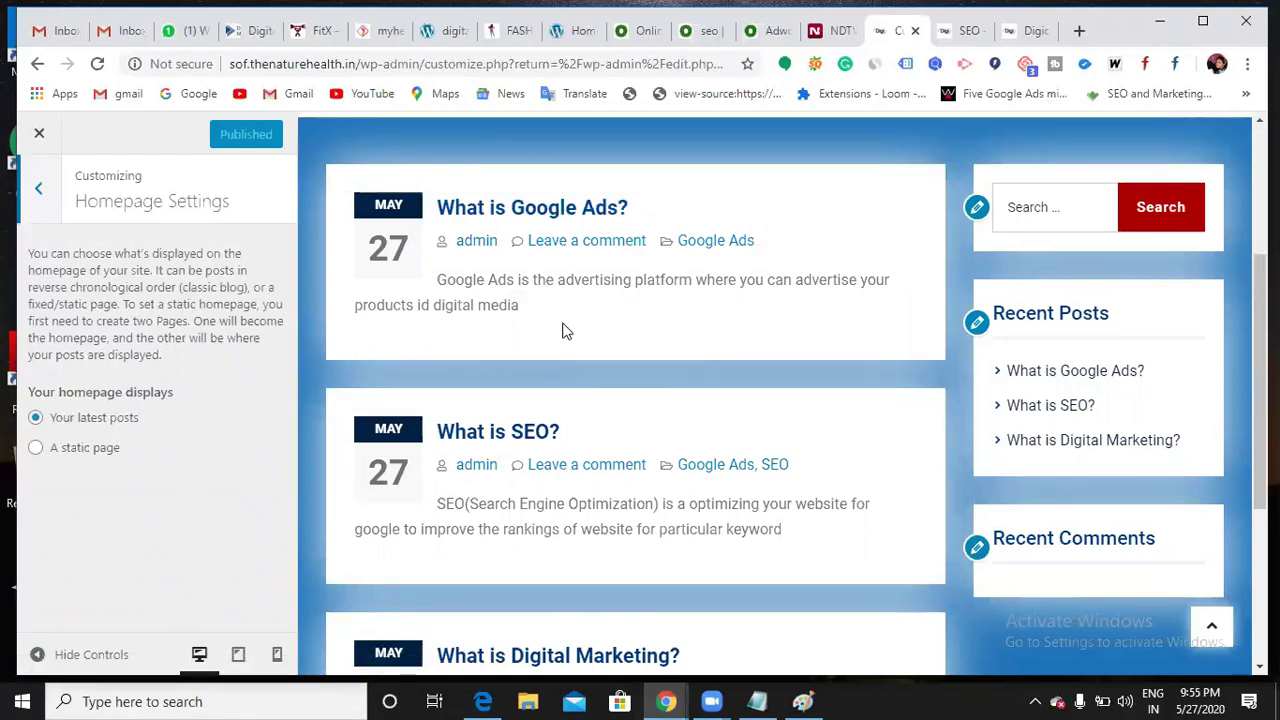
left_click(38, 452)
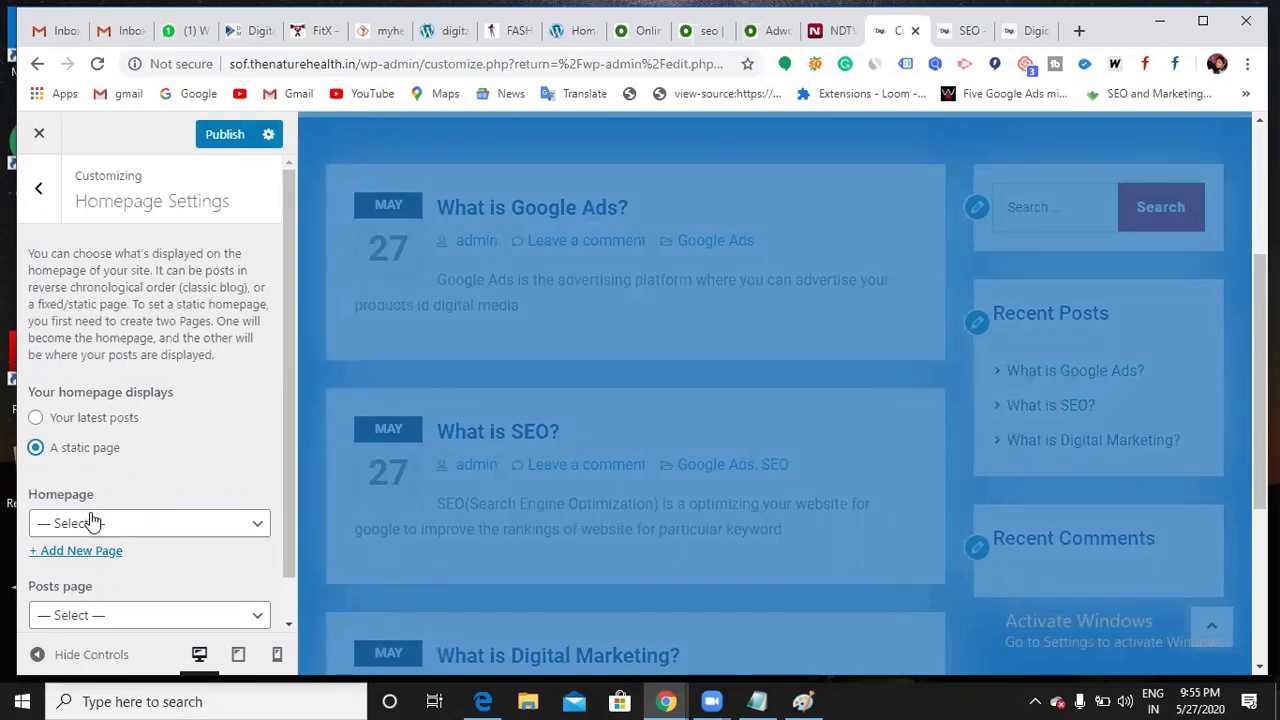
left_click(258, 530)
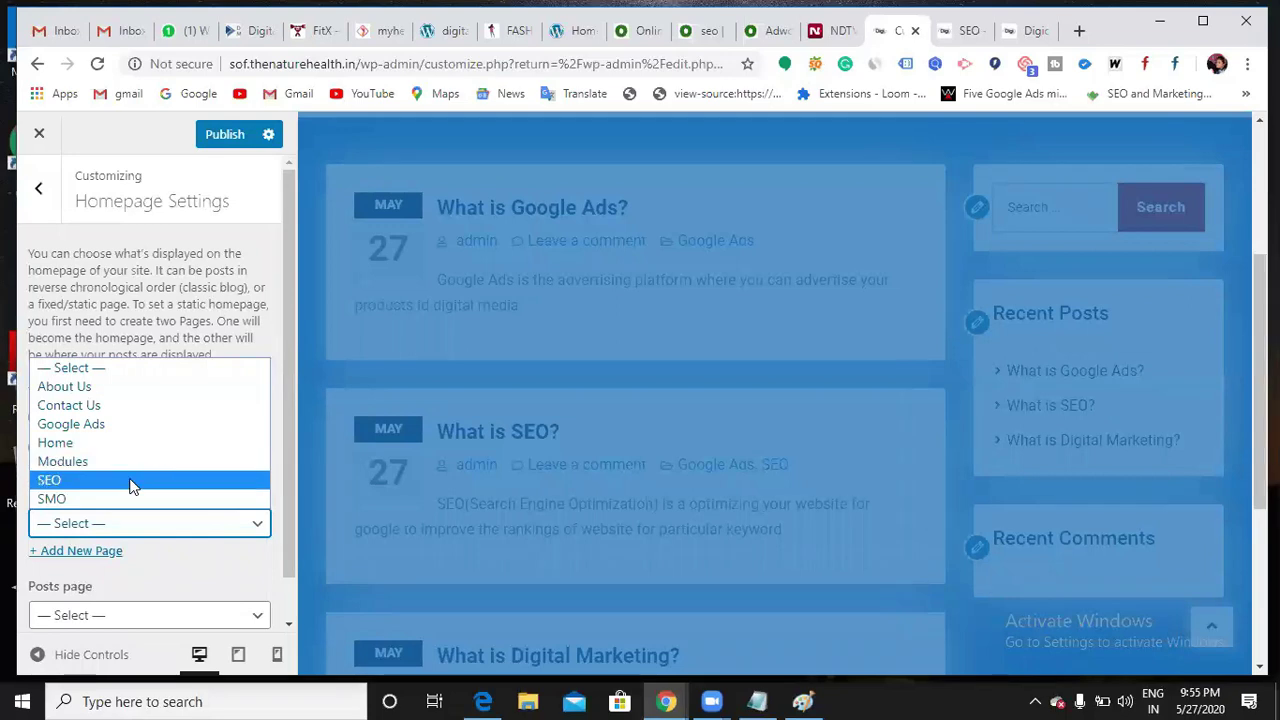
left_click(112, 447)
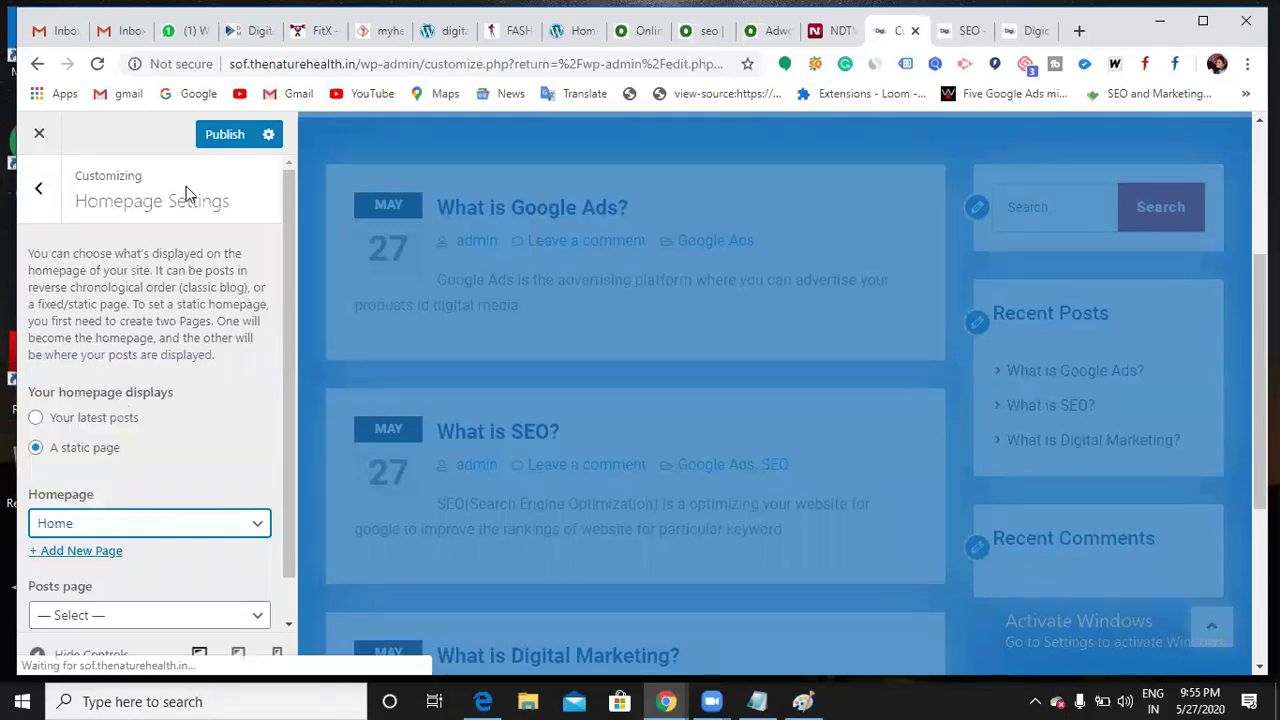
left_click(231, 140)
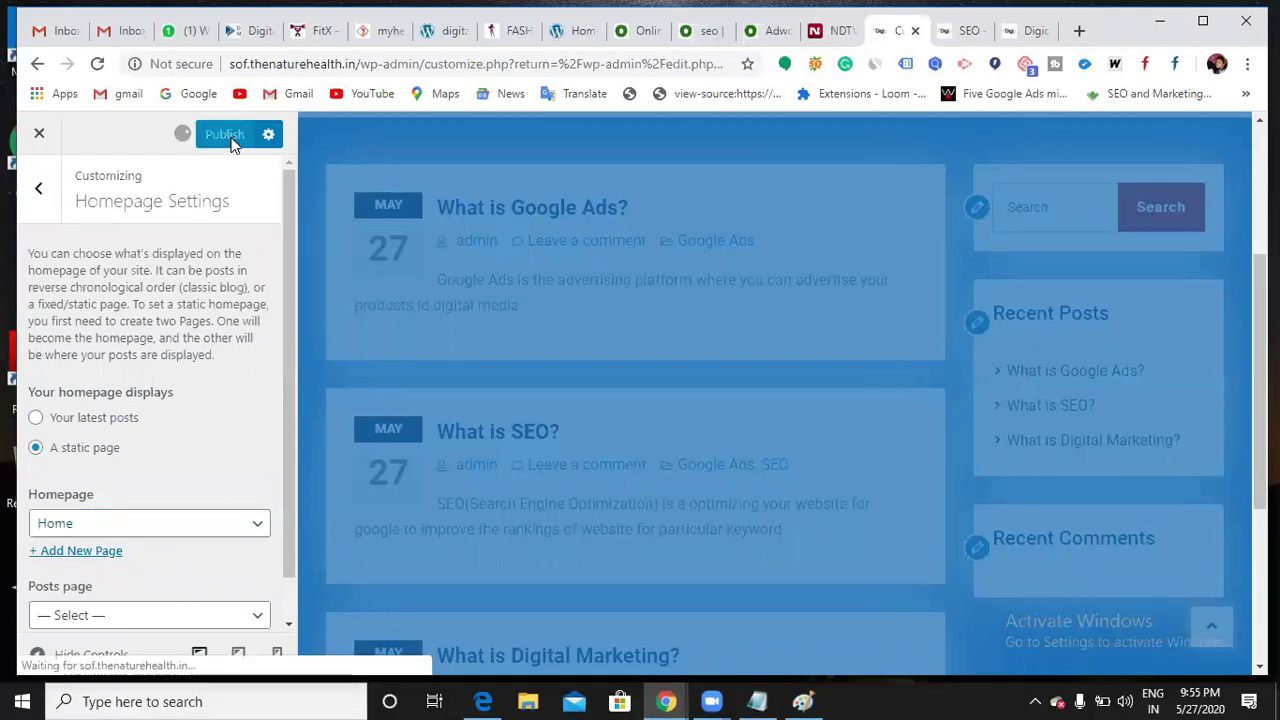
left_click(1013, 31)
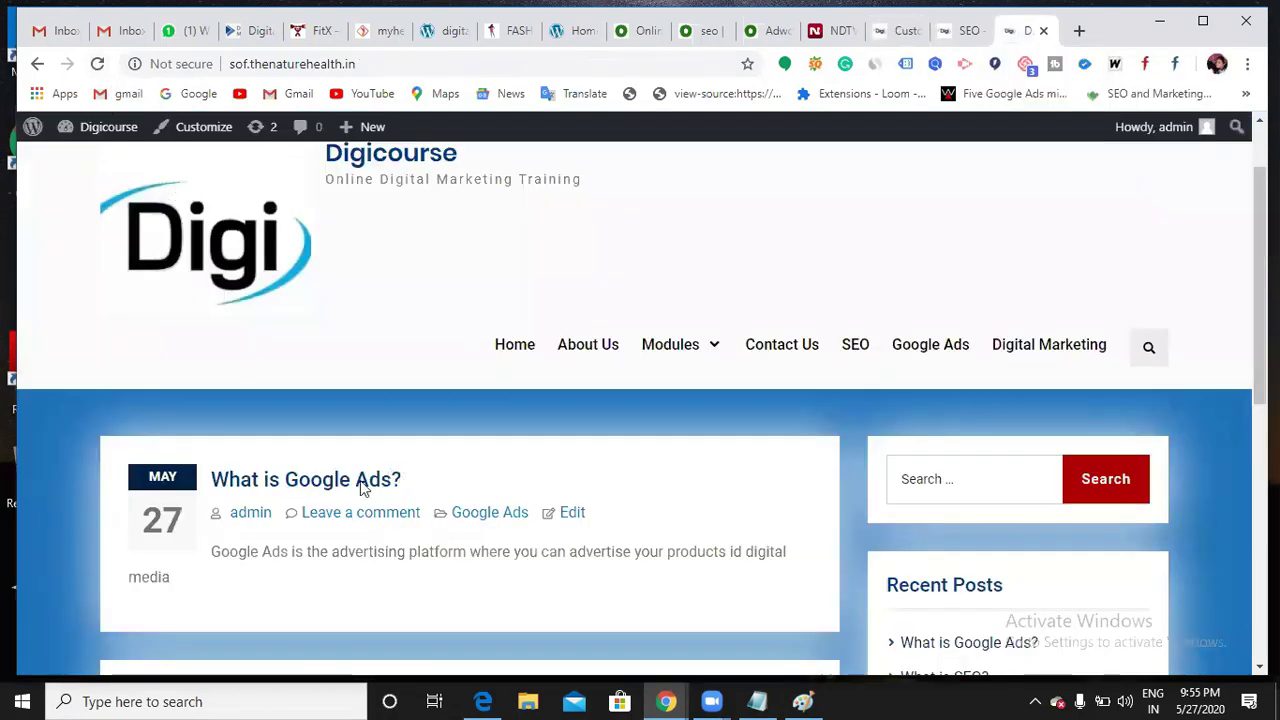
Reload the live Digicourse site and scroll through the new static homepage
scroll(363, 491, "down", 3)
scroll(365, 360, "up", 5)
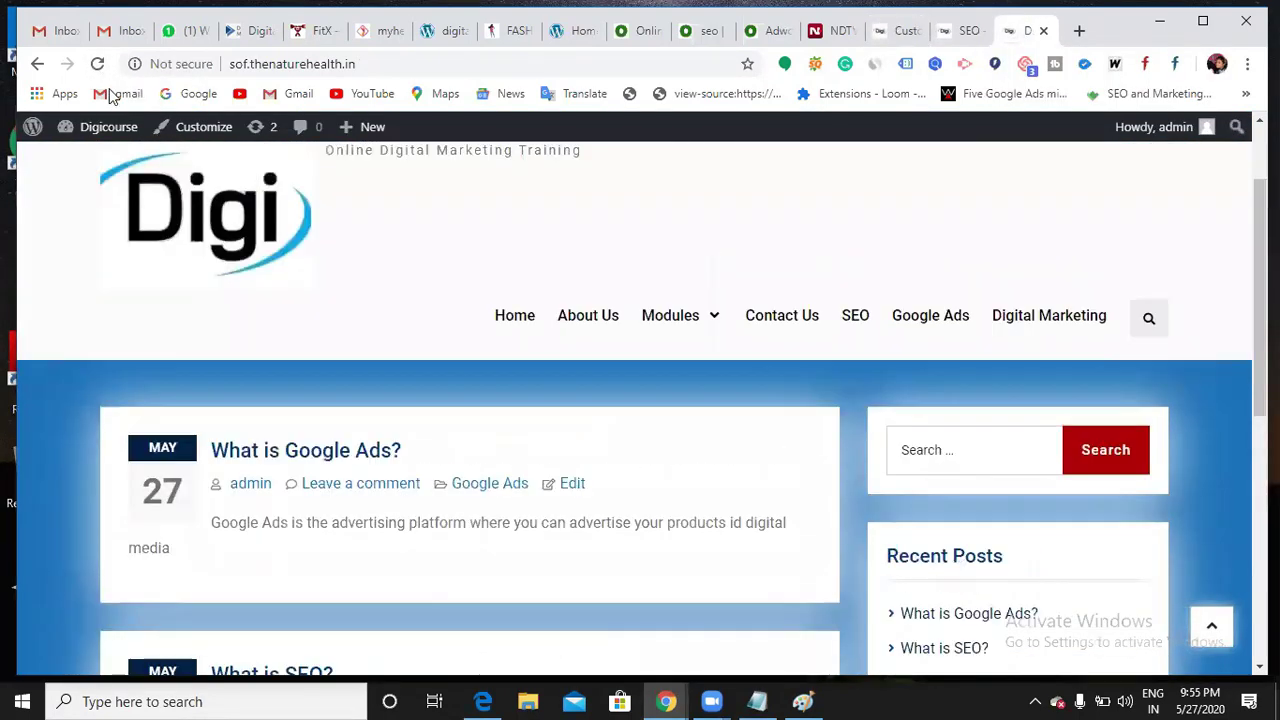
left_click(97, 64)
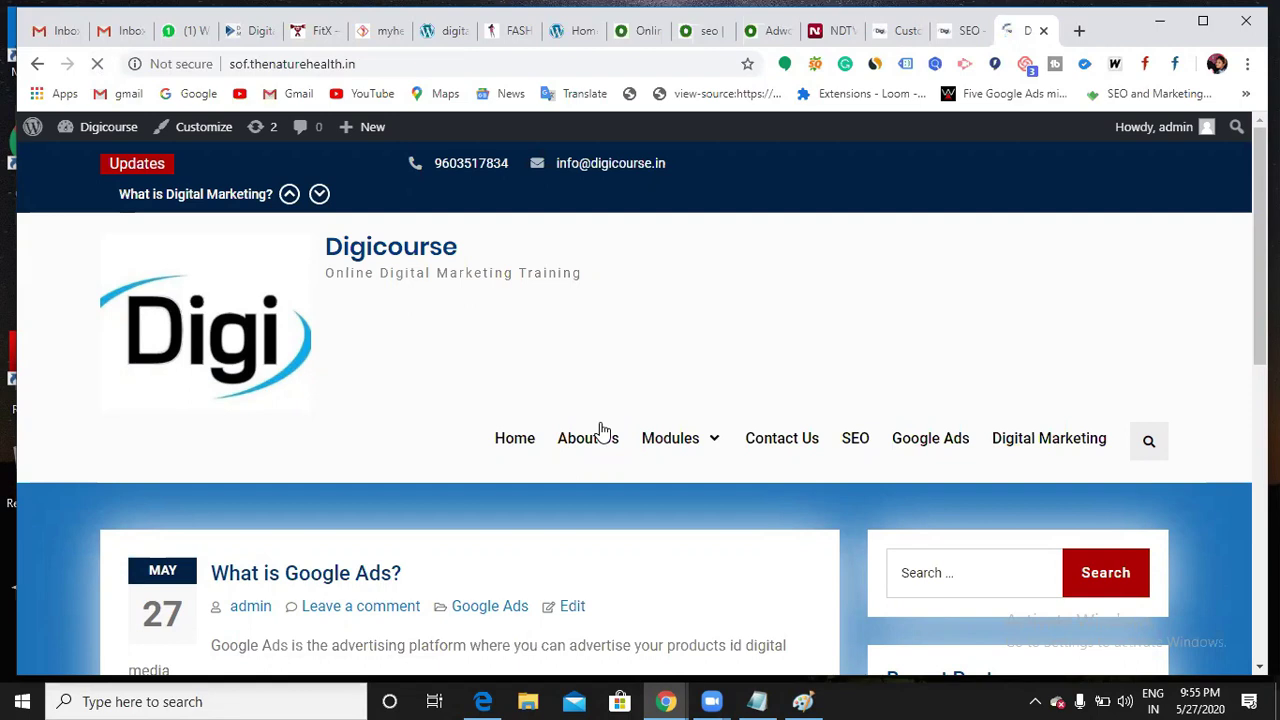
scroll(602, 432, "down", 5)
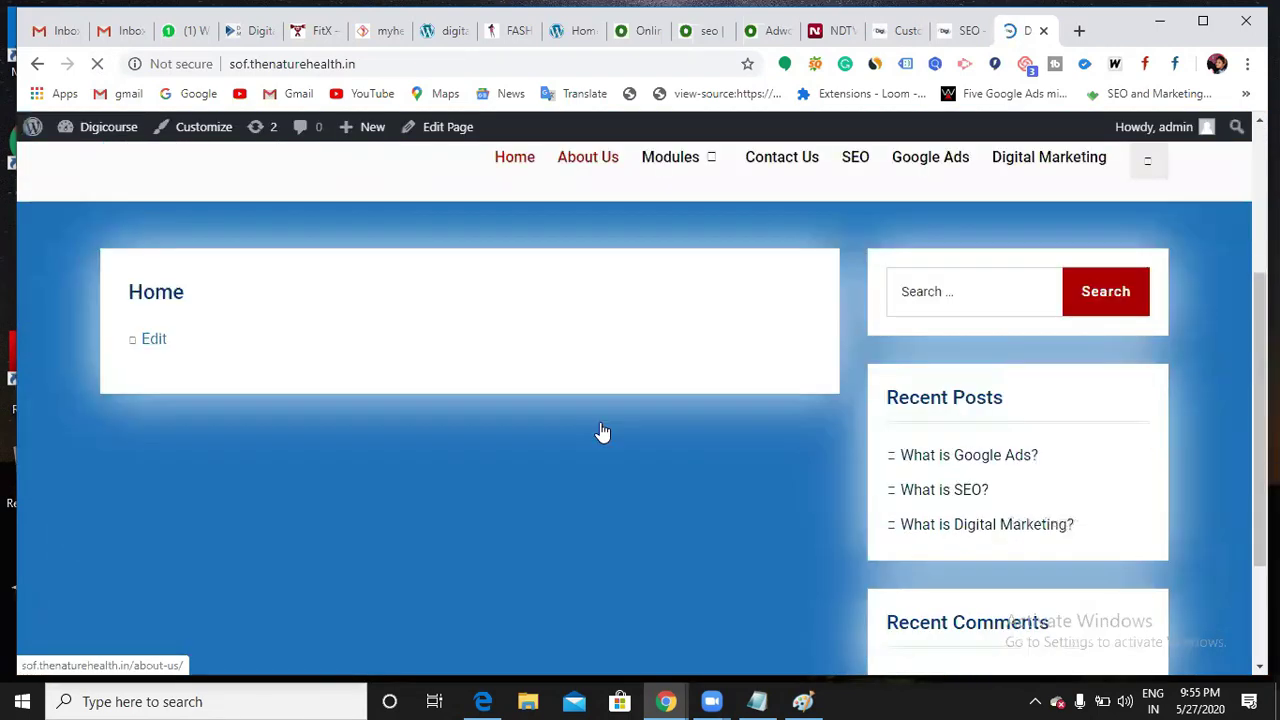
scroll(637, 340, "down", 5)
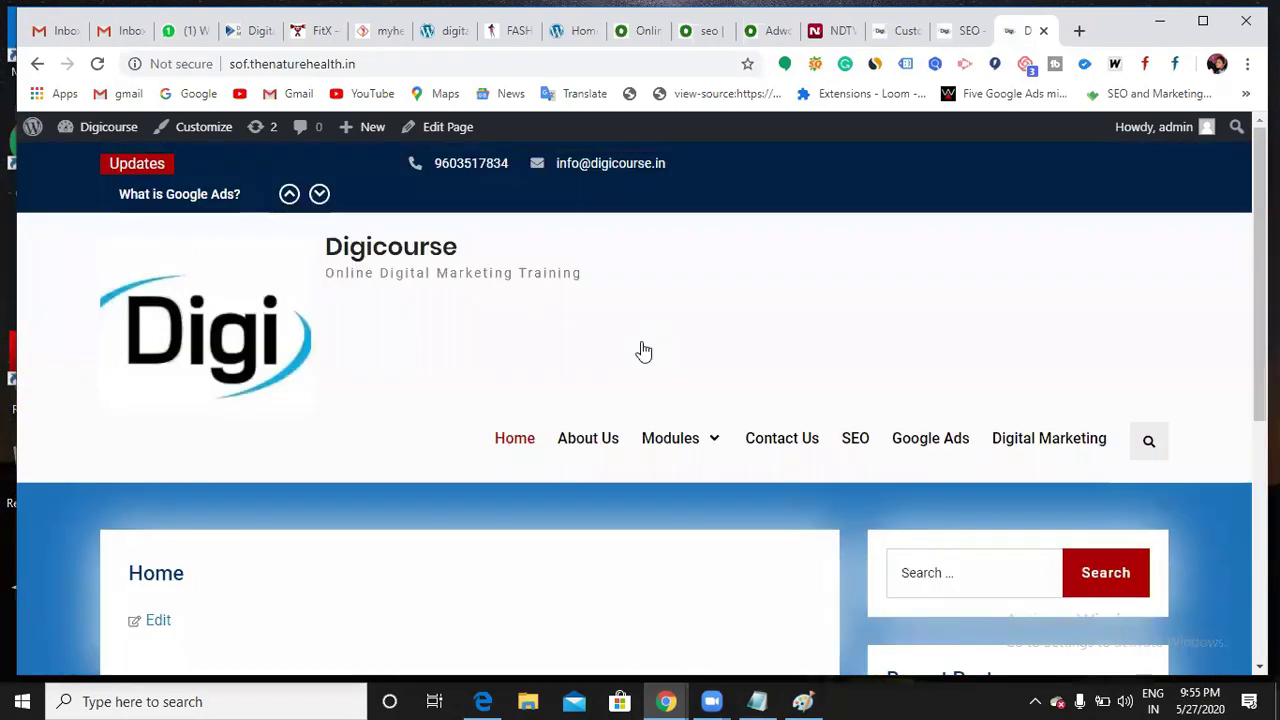
scroll(641, 348, "down", 2)
mouse_move(660, 252)
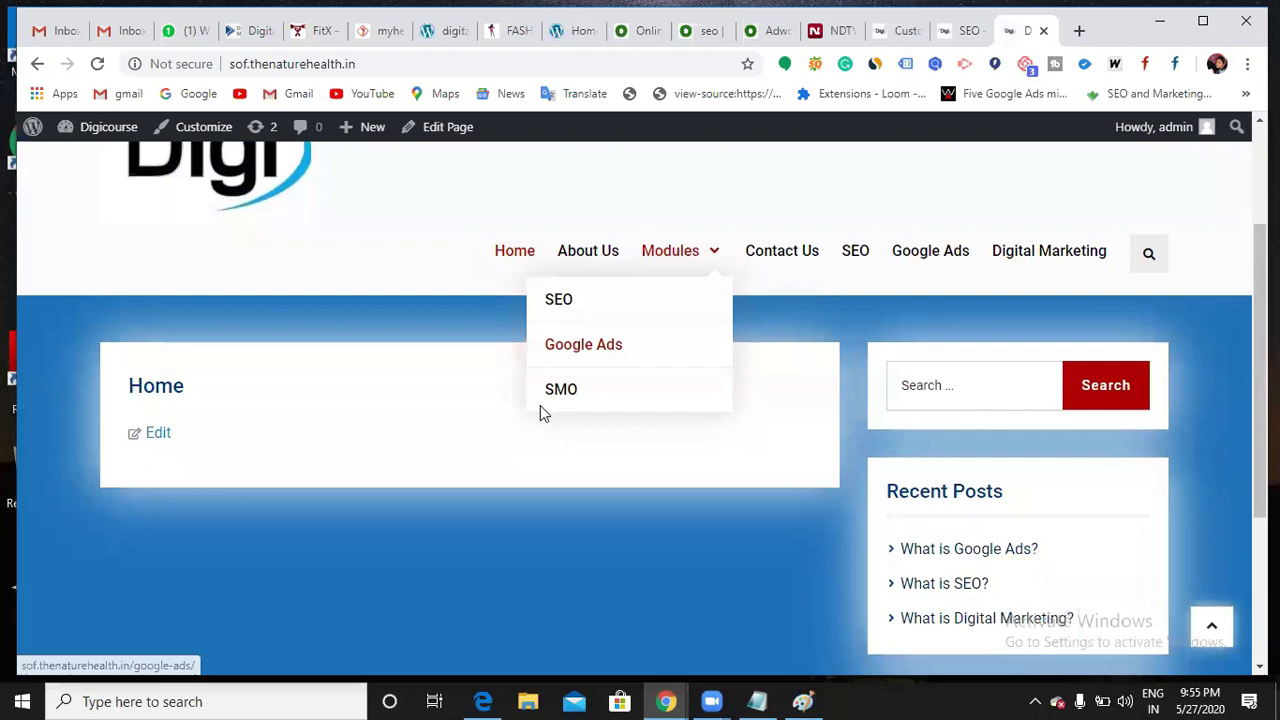
scroll(540, 407, "down", 3)
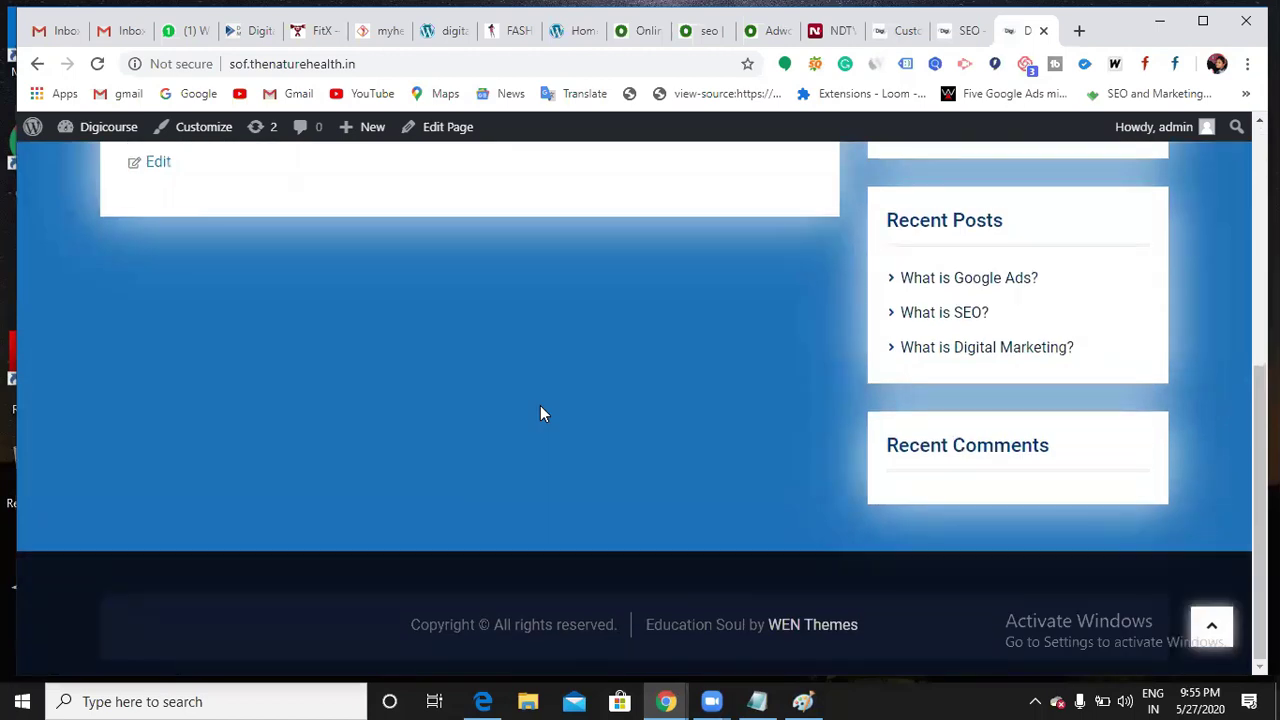
scroll(523, 237, "up", 5)
Open Home from the menu and inspect its sof.thenaturehealth.in address
left_click(515, 358)
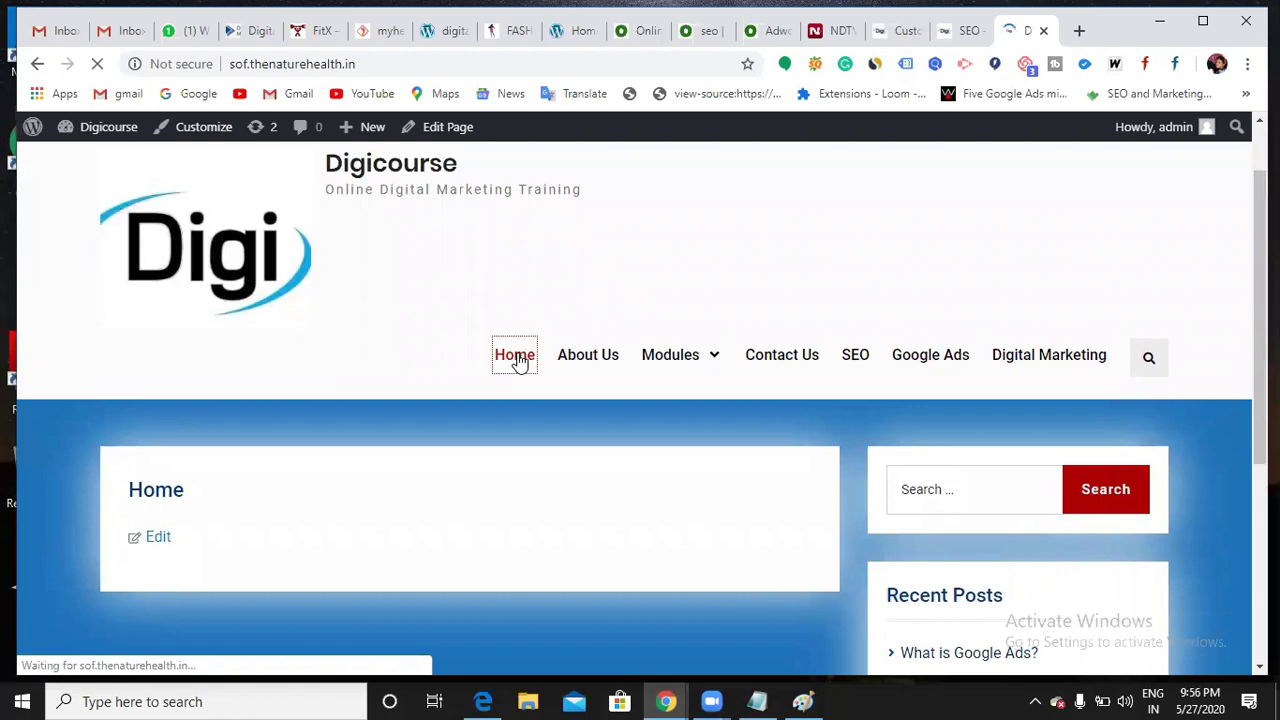
left_click(305, 68)
left_click_drag(305, 68, 232, 60)
left_click(423, 69)
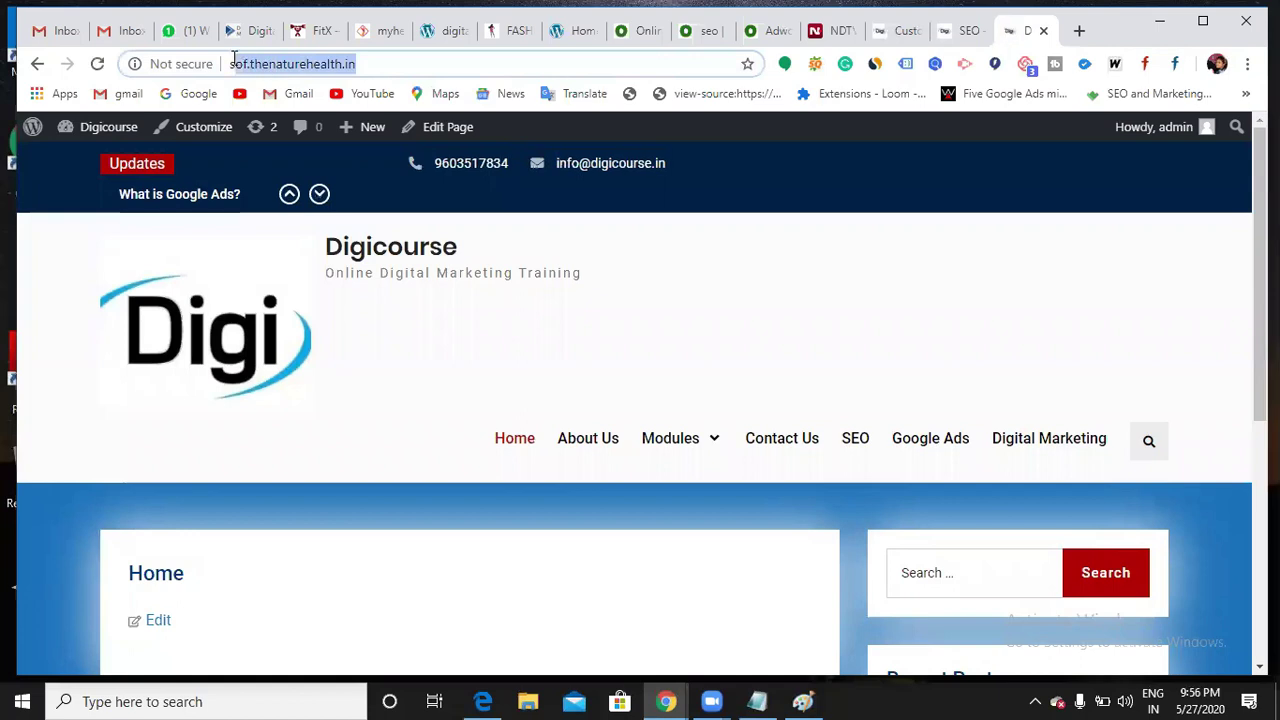
left_click(408, 62)
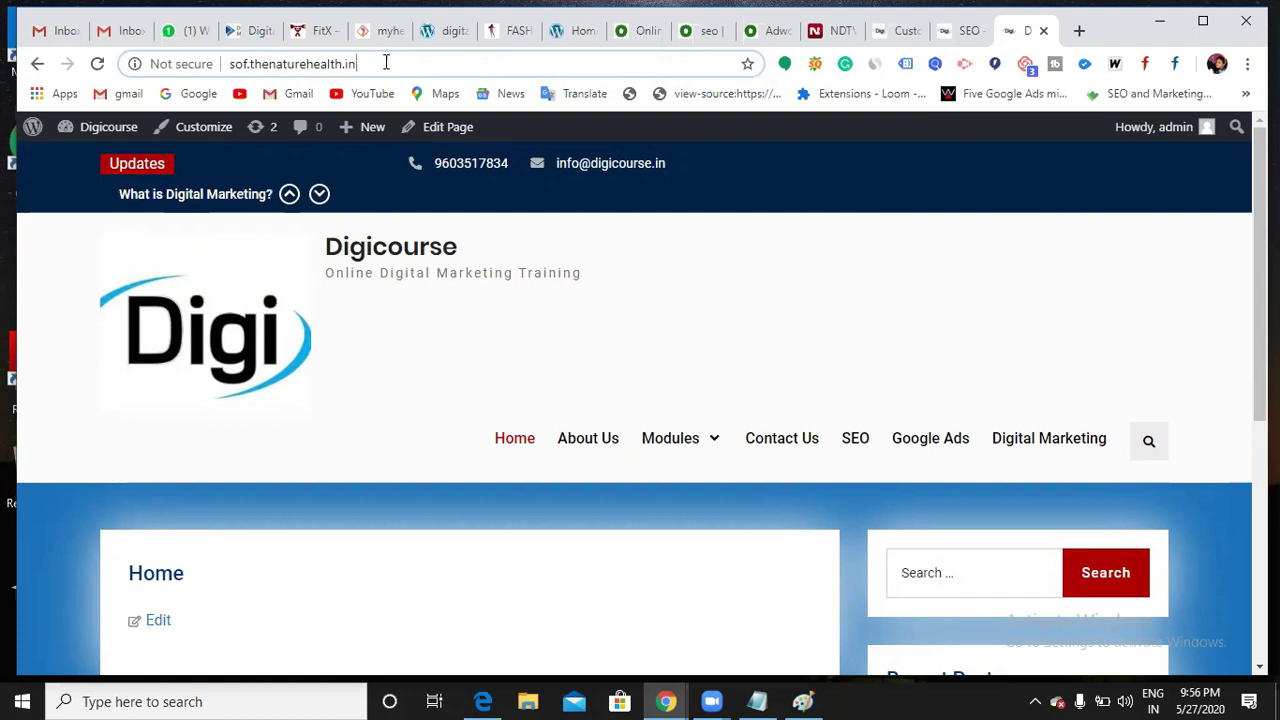
left_click_drag(356, 63, 214, 56)
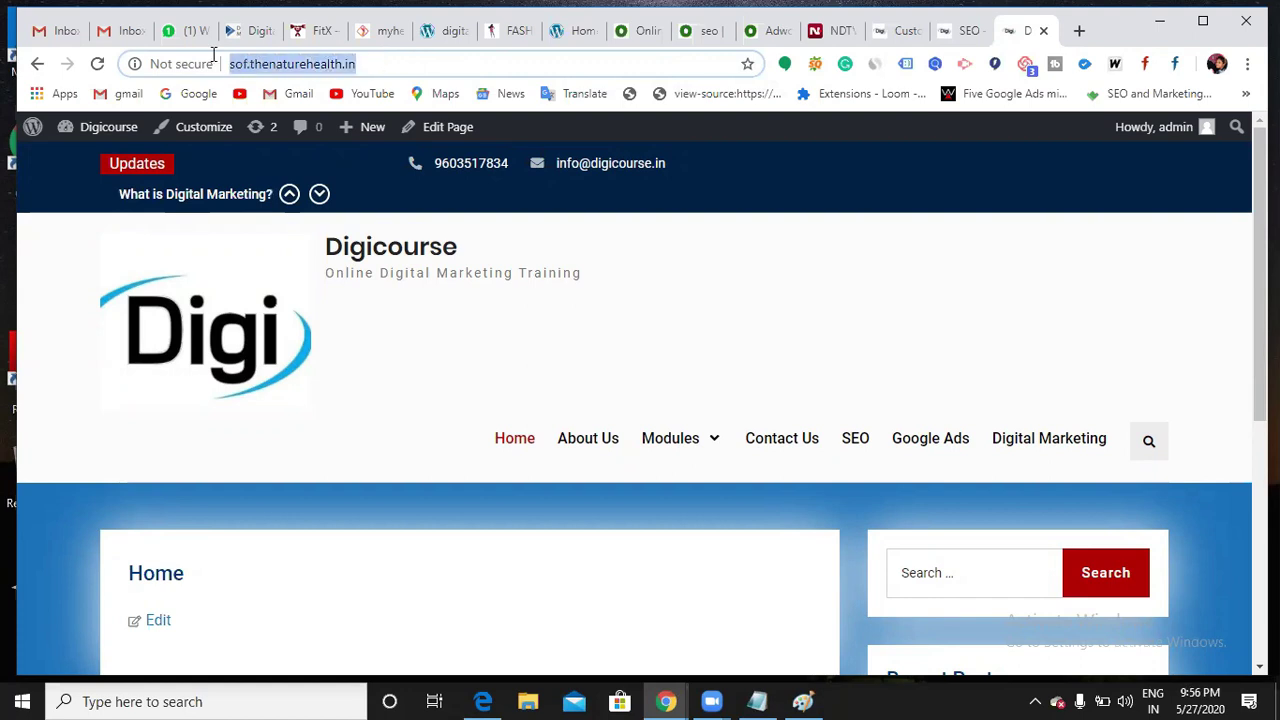
left_click(438, 70)
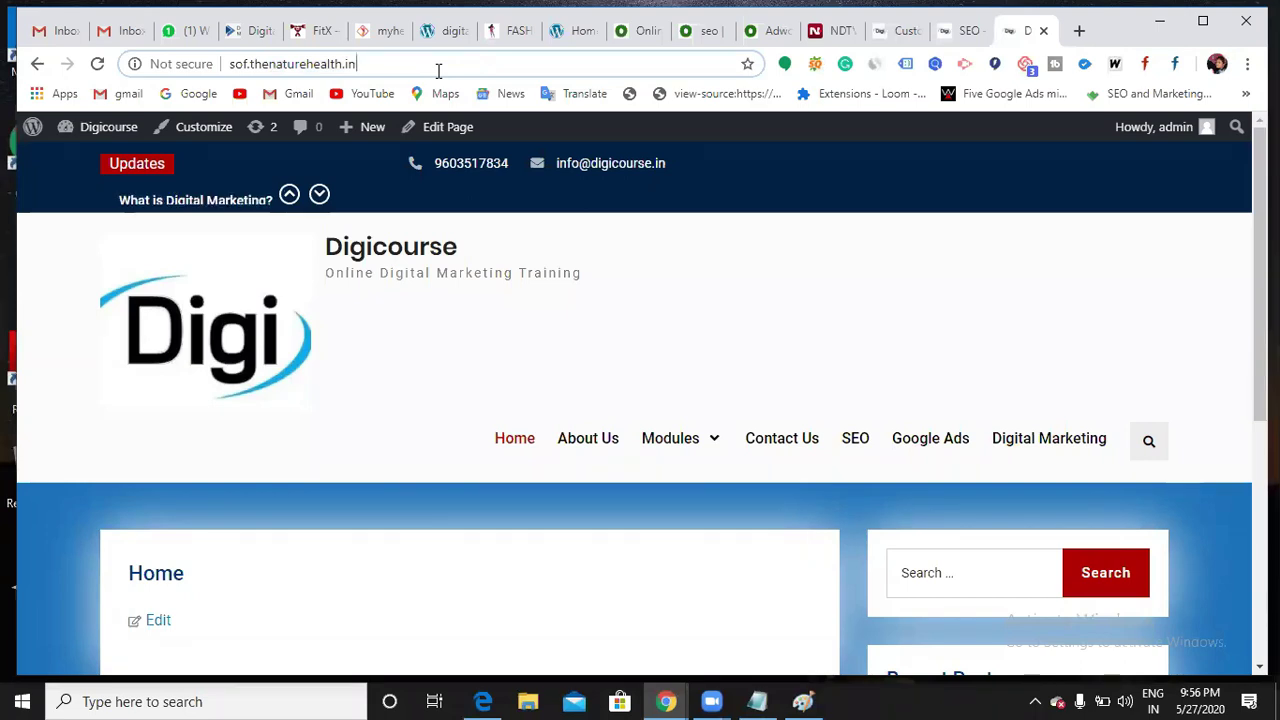
Make About Us the static homepage, publish it, and reload the live site
left_click(880, 33)
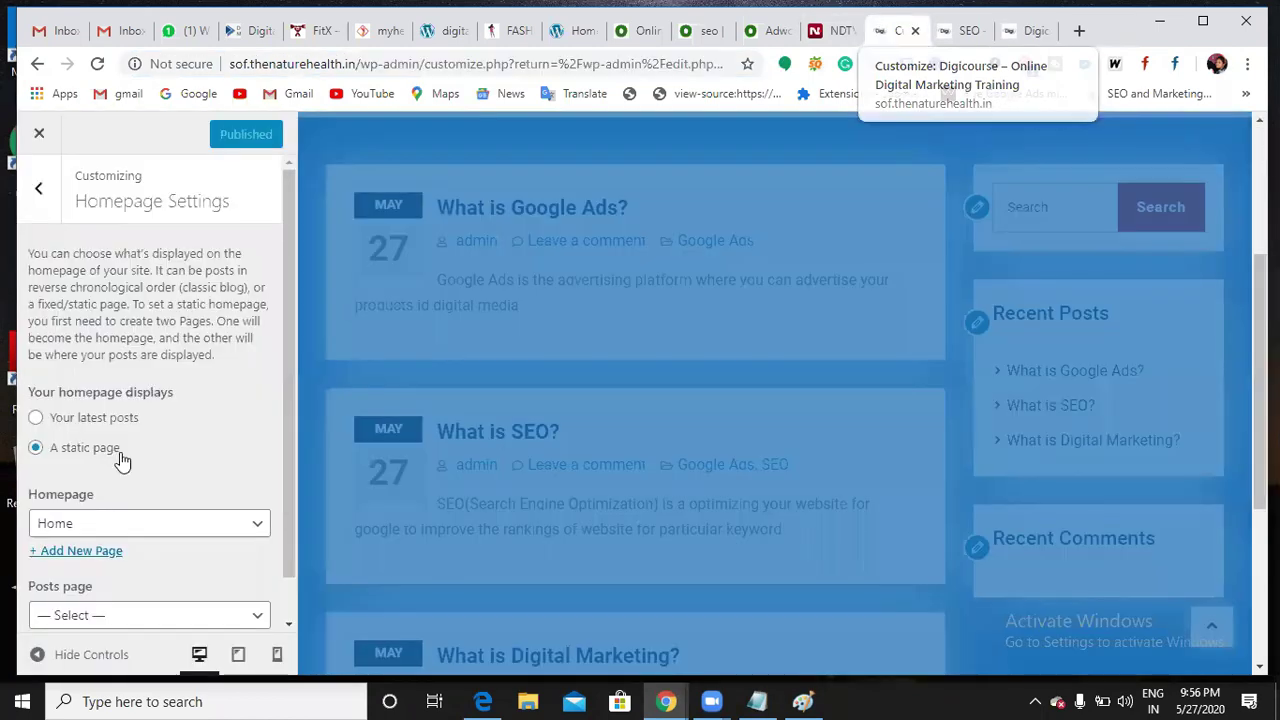
scroll(254, 494, "down", 1)
left_click(250, 479)
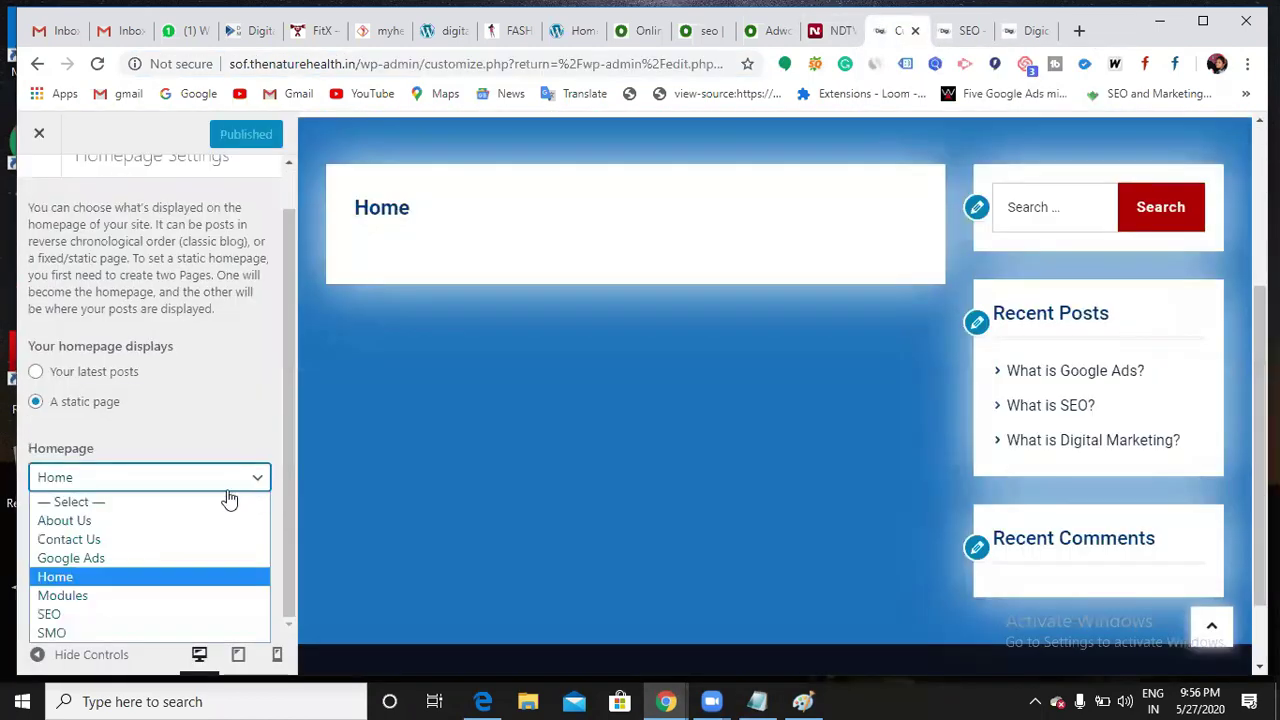
left_click(167, 525)
left_click(237, 145)
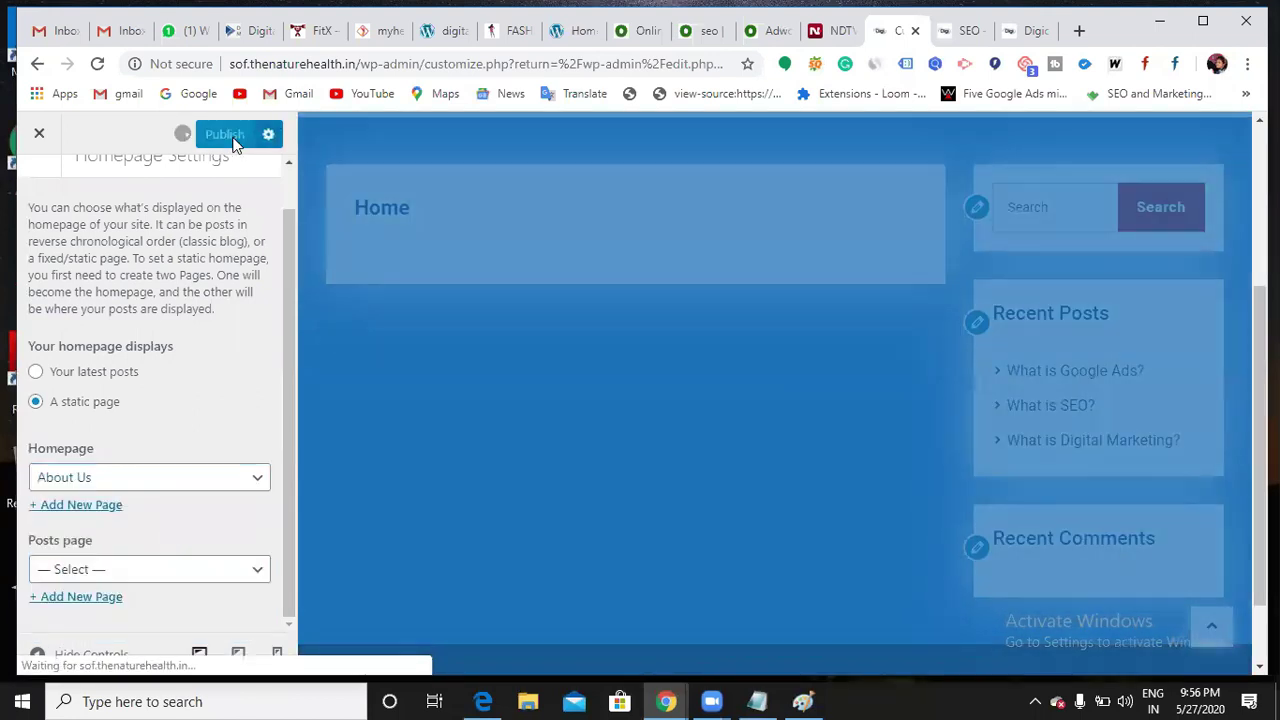
left_click(1030, 30)
left_click(97, 64)
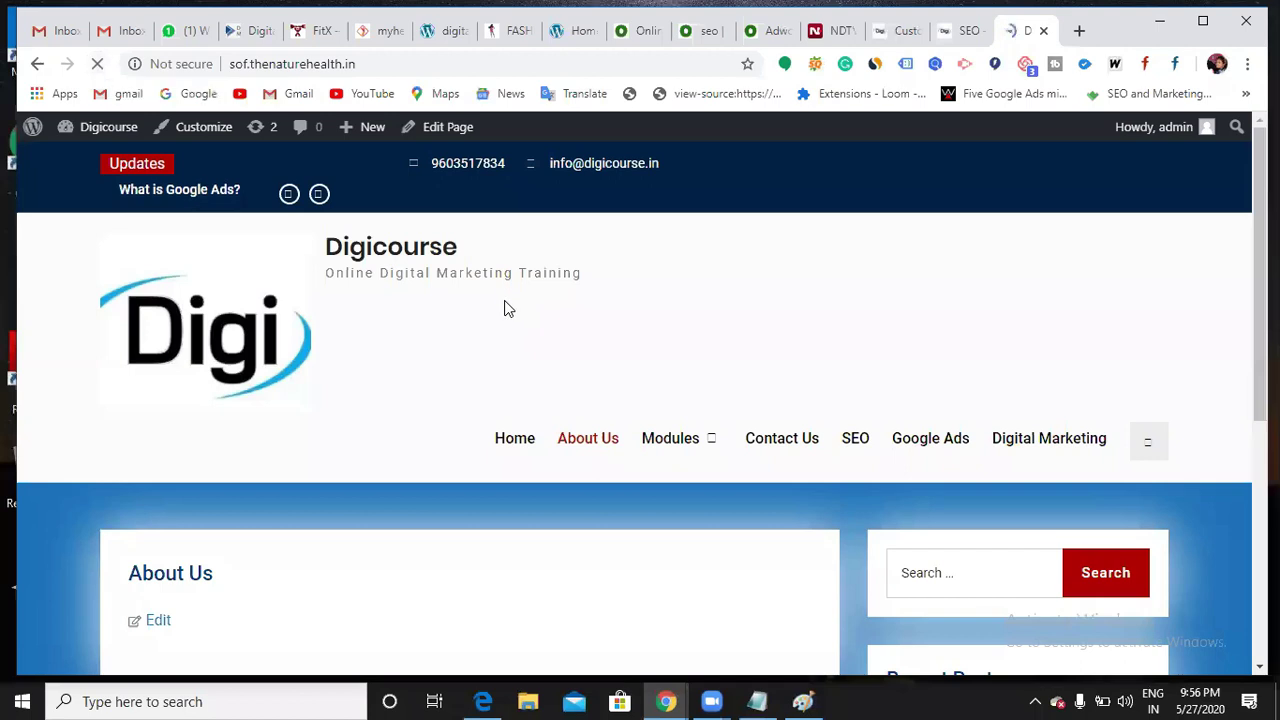
Scroll the reloaded site, then open Home and check its page address
scroll(517, 360, "down", 5)
scroll(519, 363, "up", 4)
scroll(517, 365, "up", 1)
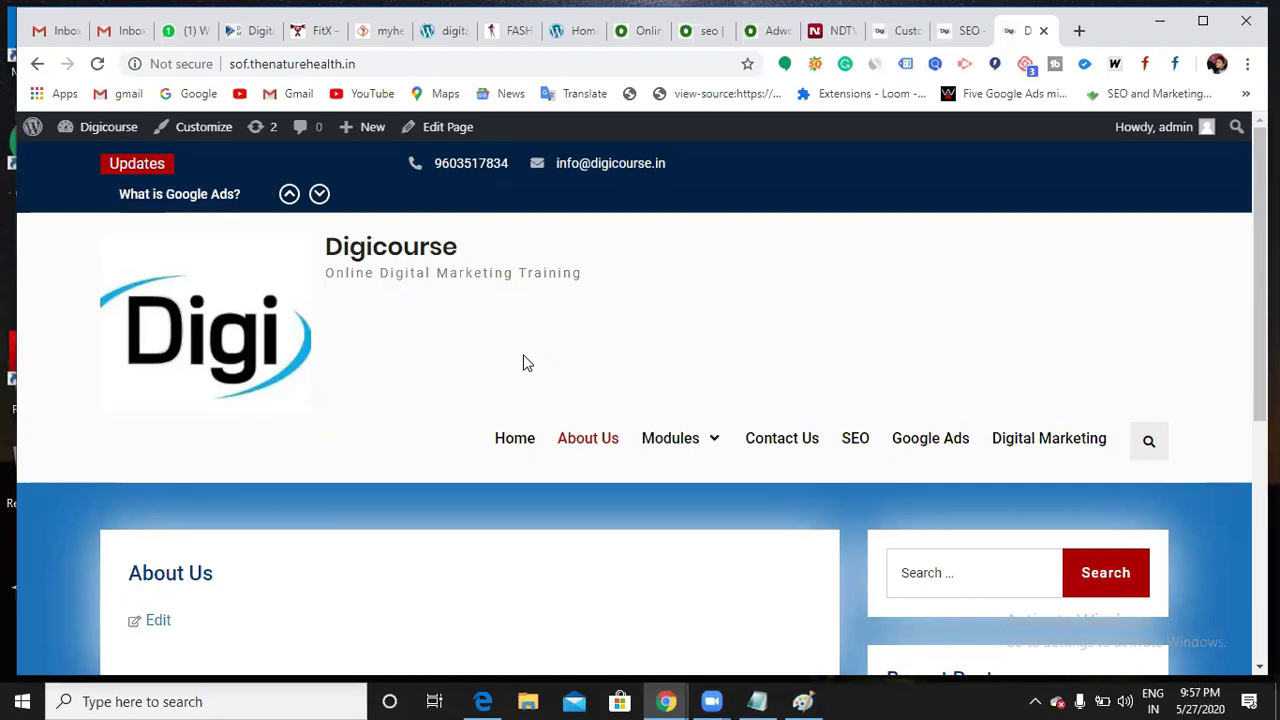
mouse_move(640, 420)
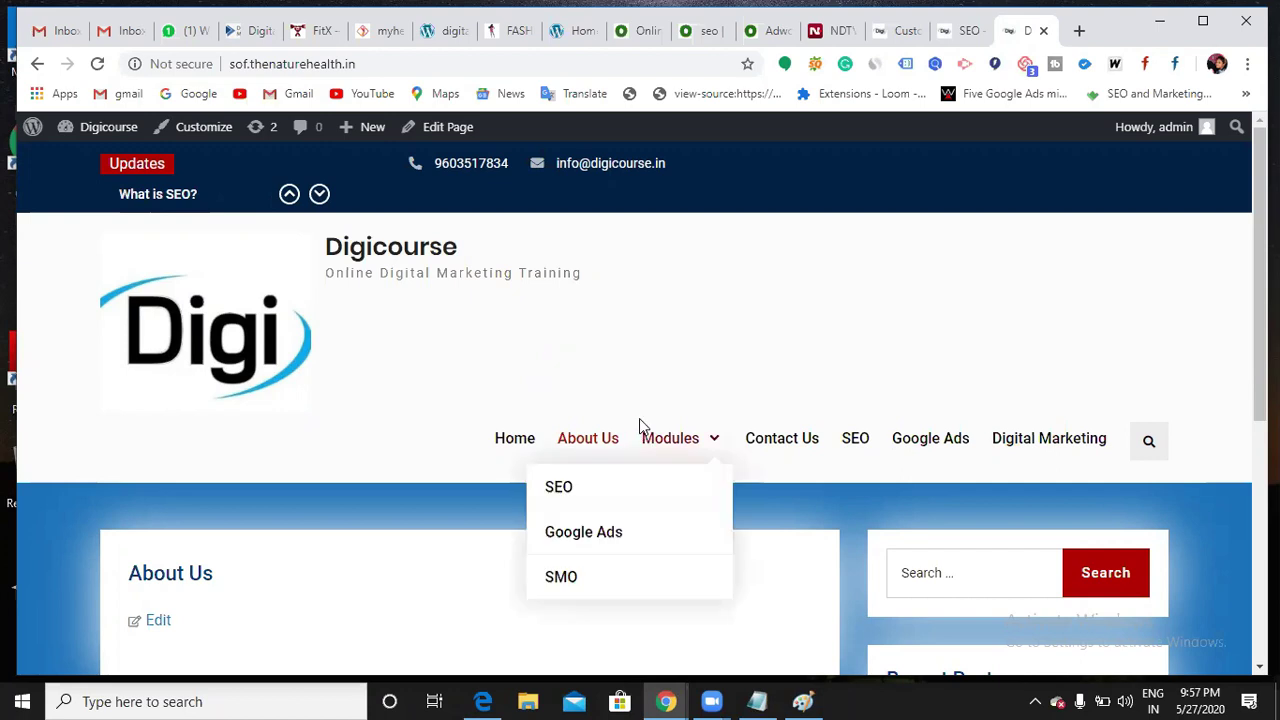
left_click(524, 440)
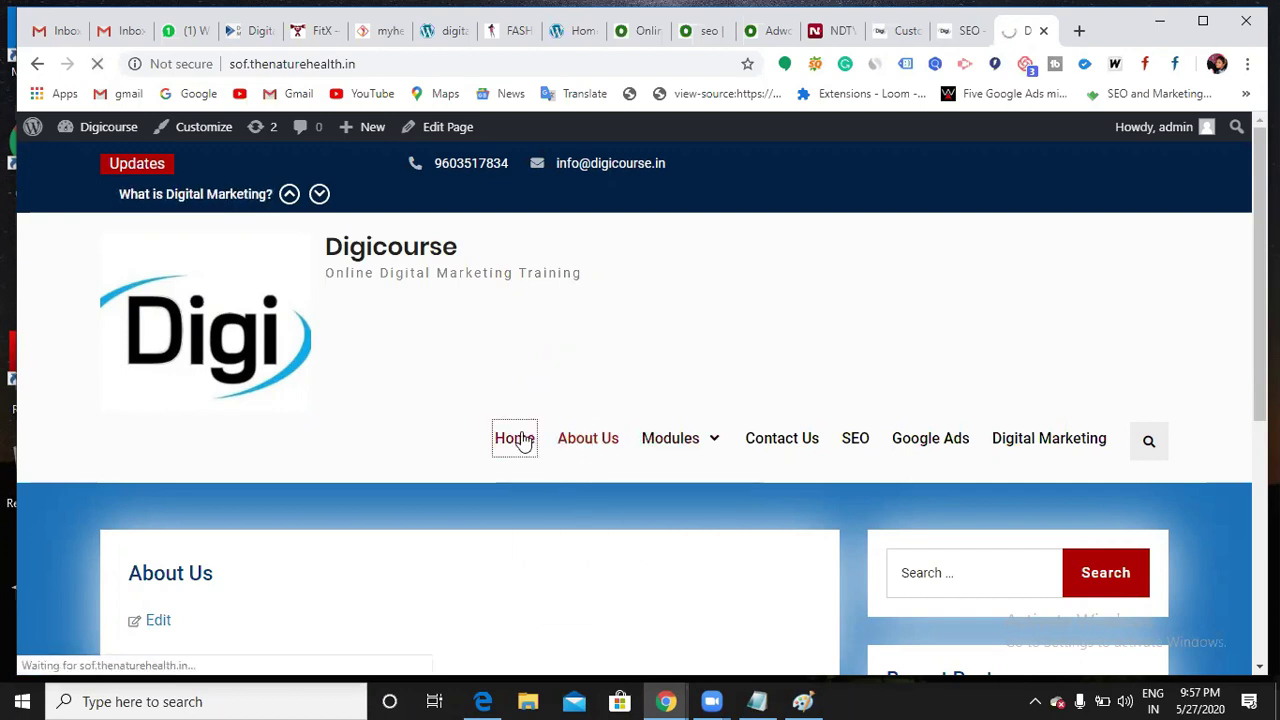
left_click_drag(431, 62, 229, 58)
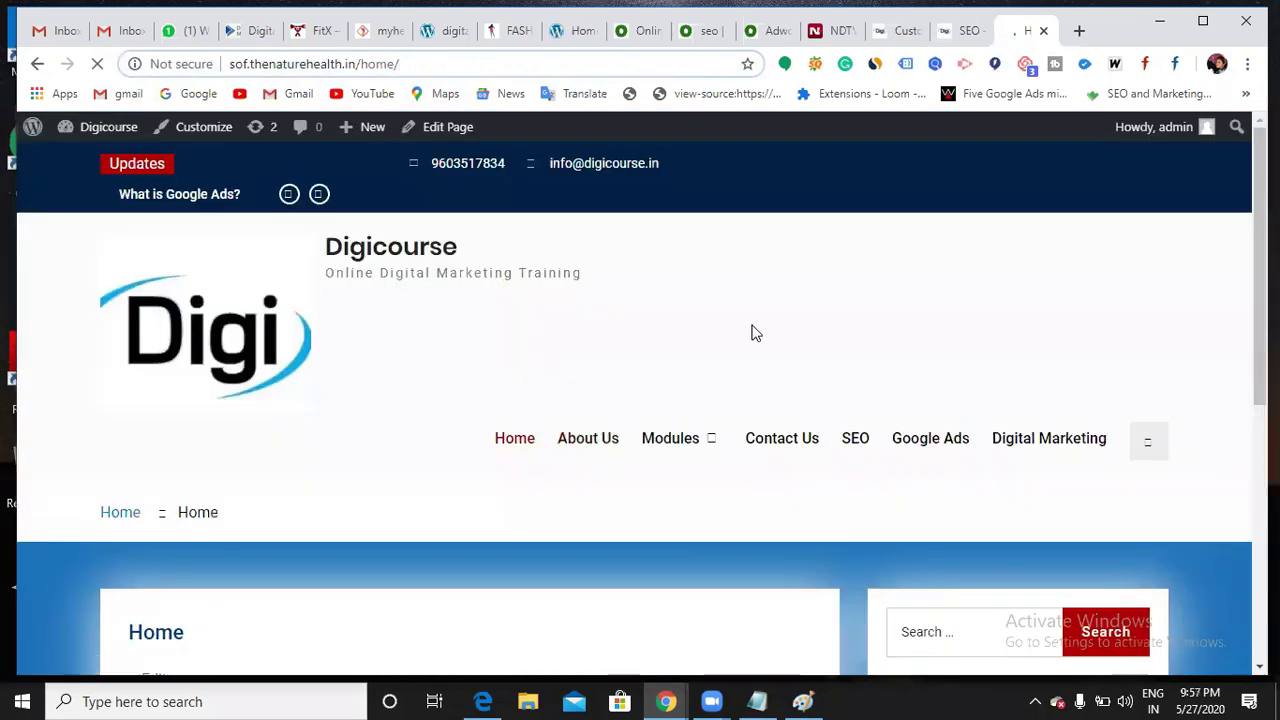
Open About Us, check its address, scroll the page, and return to the Customizer
left_click(595, 445)
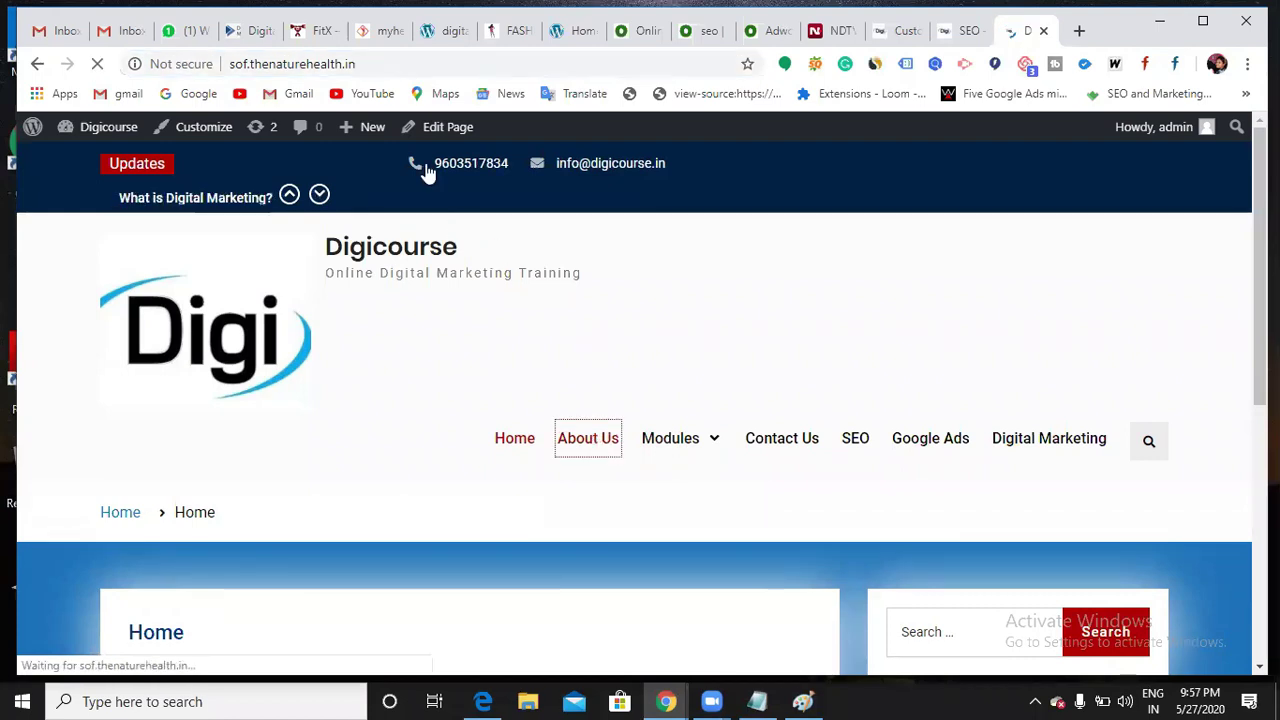
left_click_drag(355, 64, 229, 64)
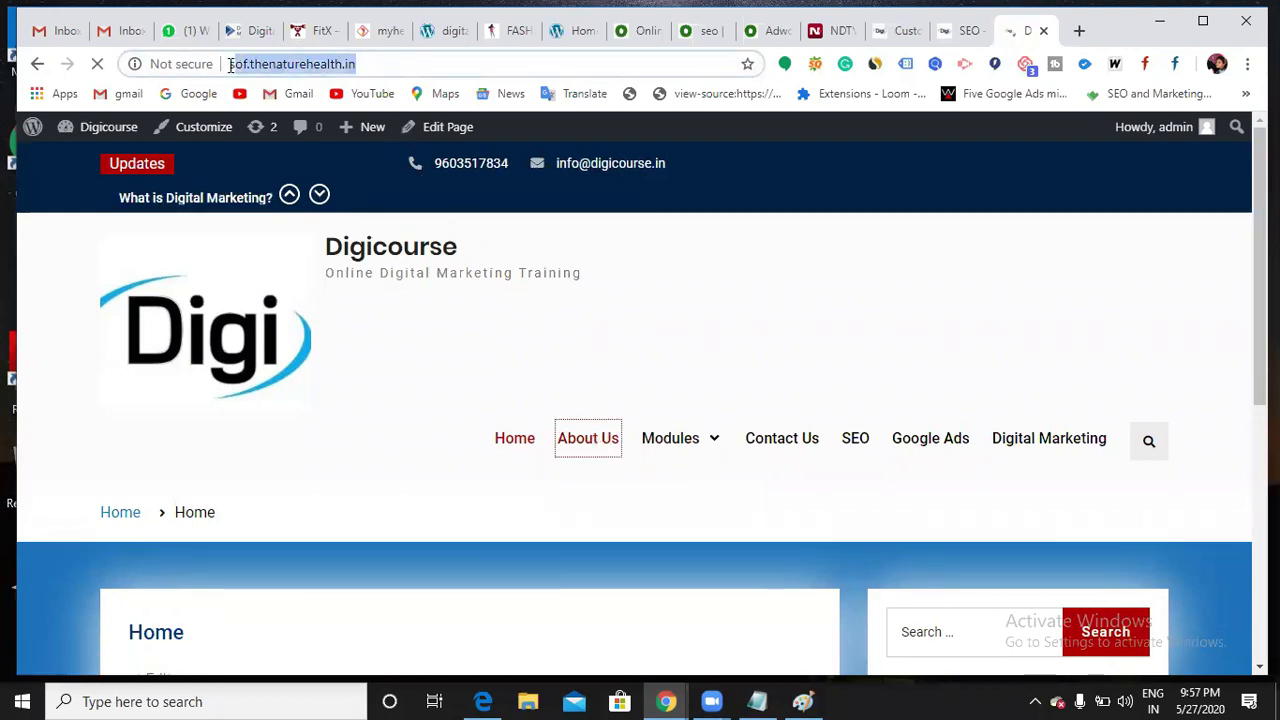
left_click(383, 66)
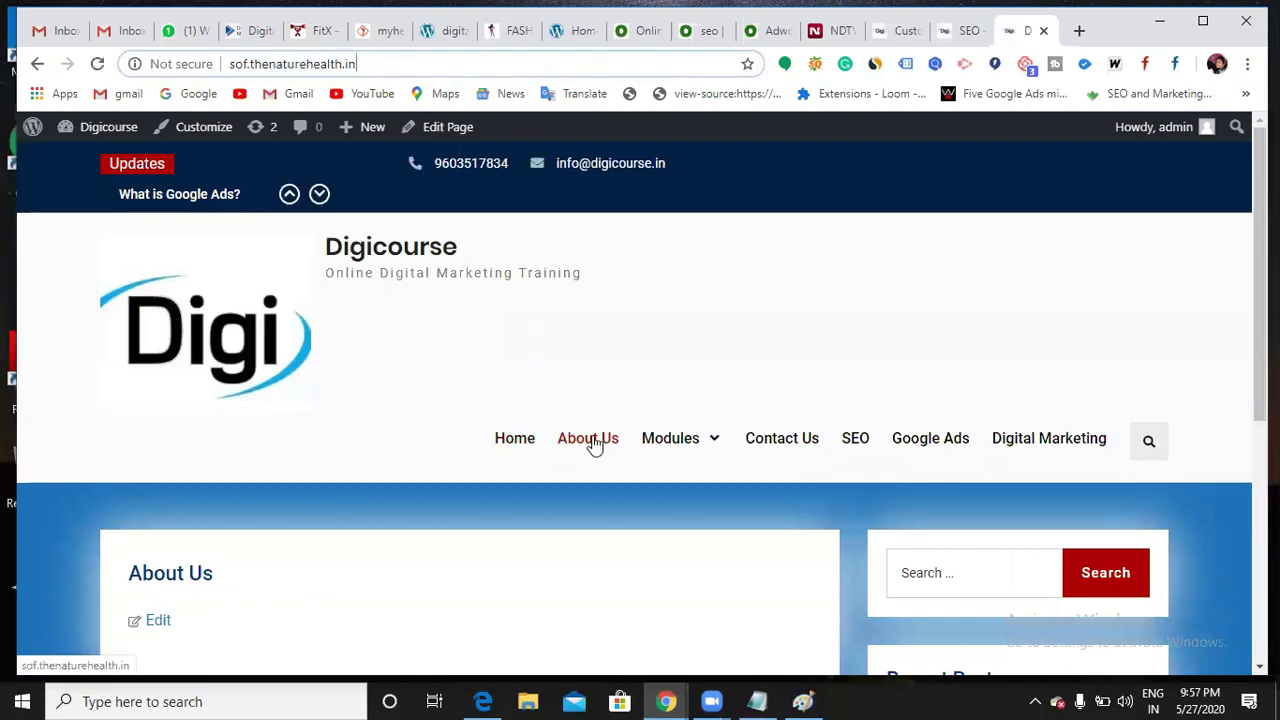
scroll(593, 445, "down", 2)
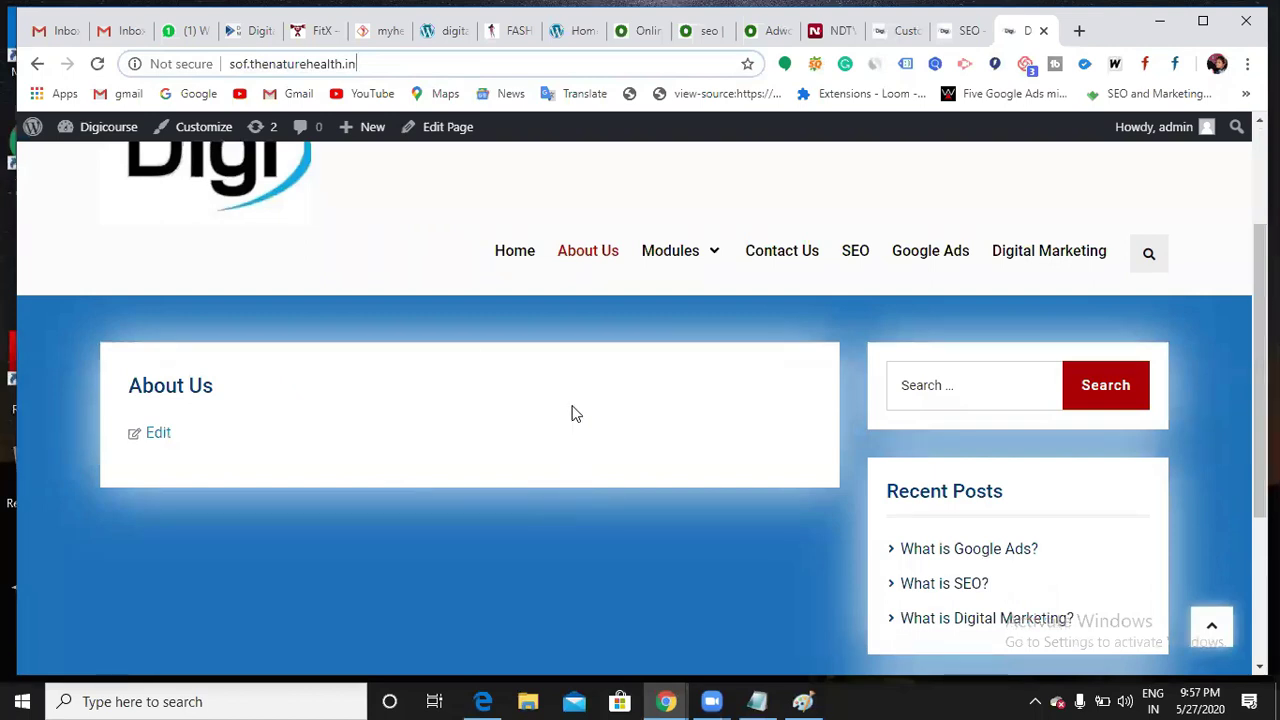
scroll(575, 413, "up", 2)
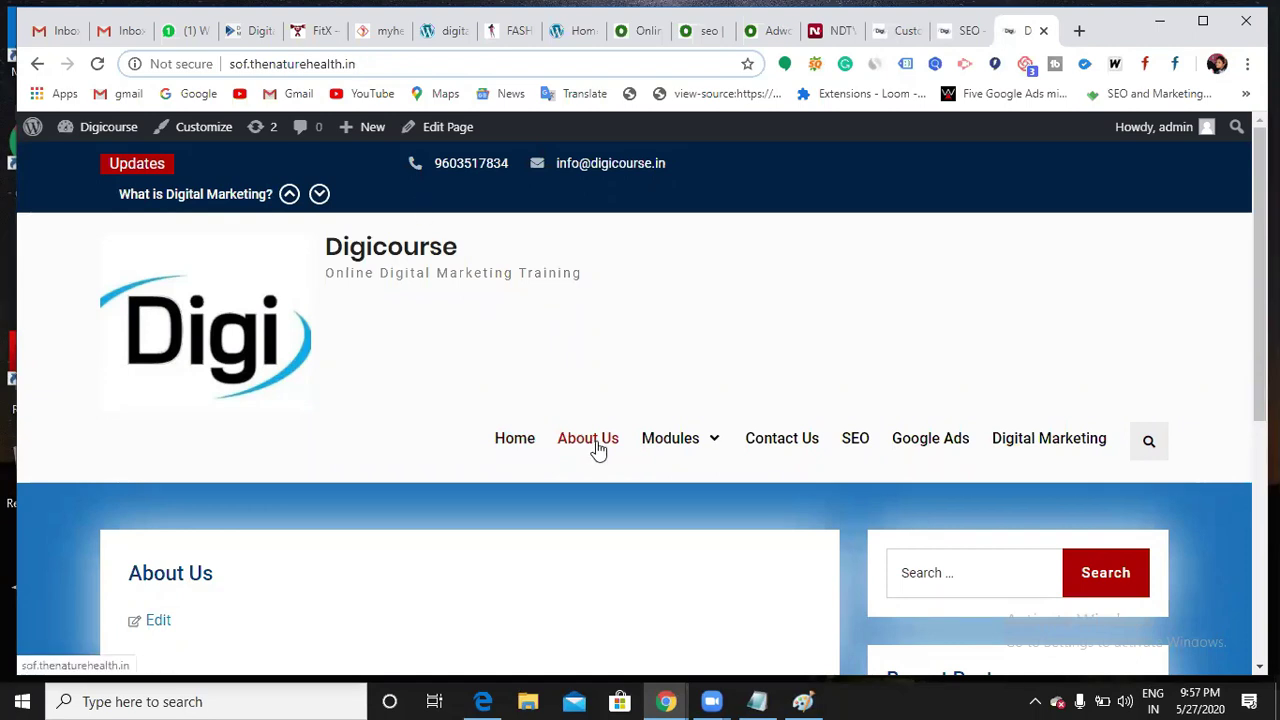
scroll(597, 449, "down", 2)
left_click(890, 31)
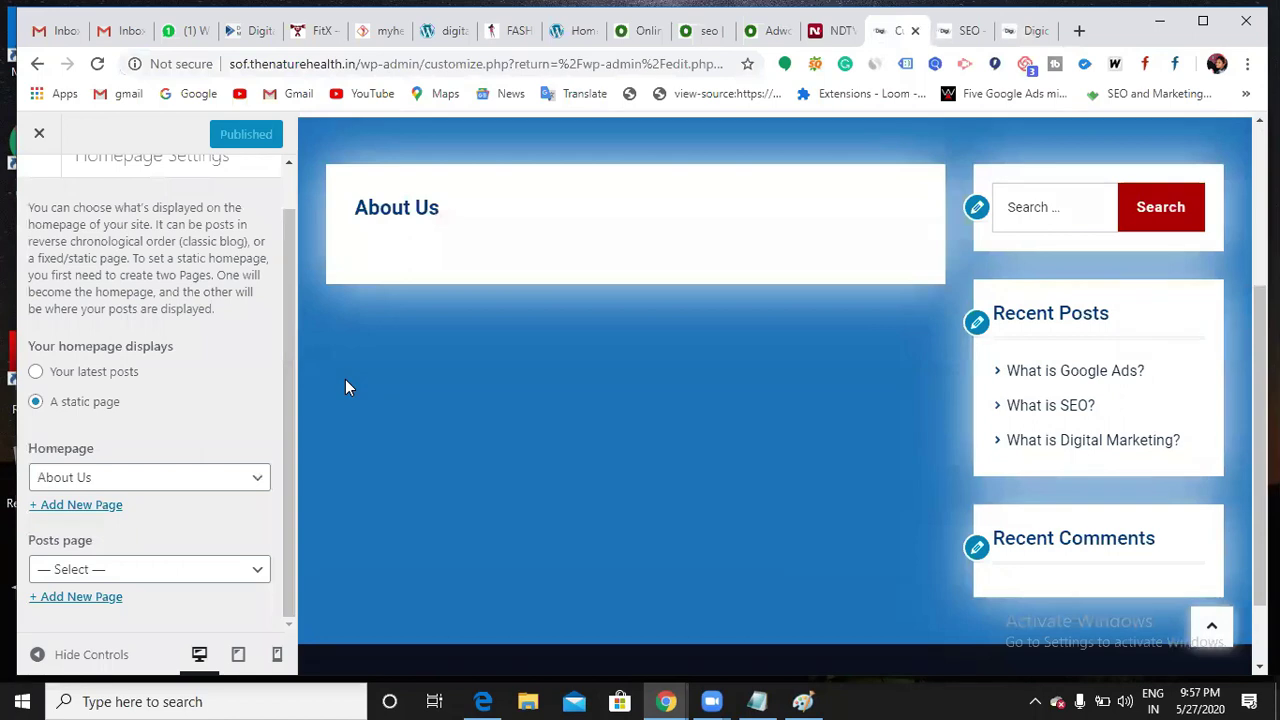
left_click(1015, 33)
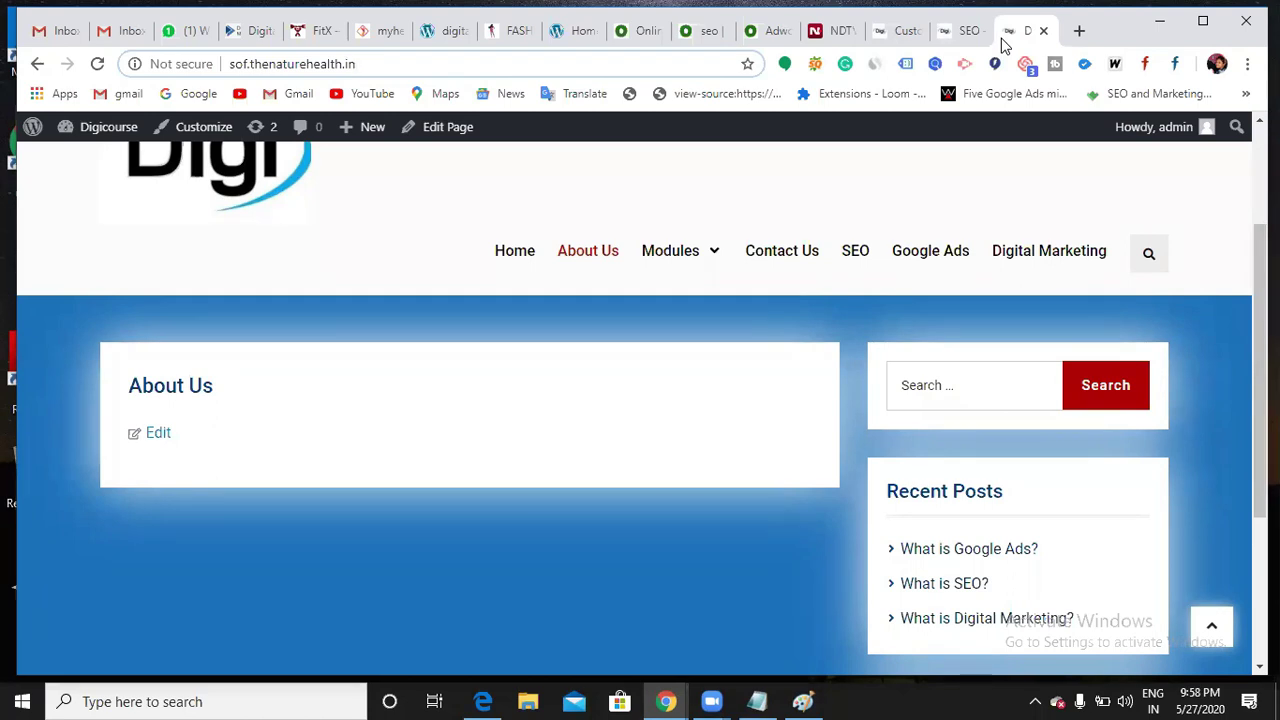
mouse_move(711, 257)
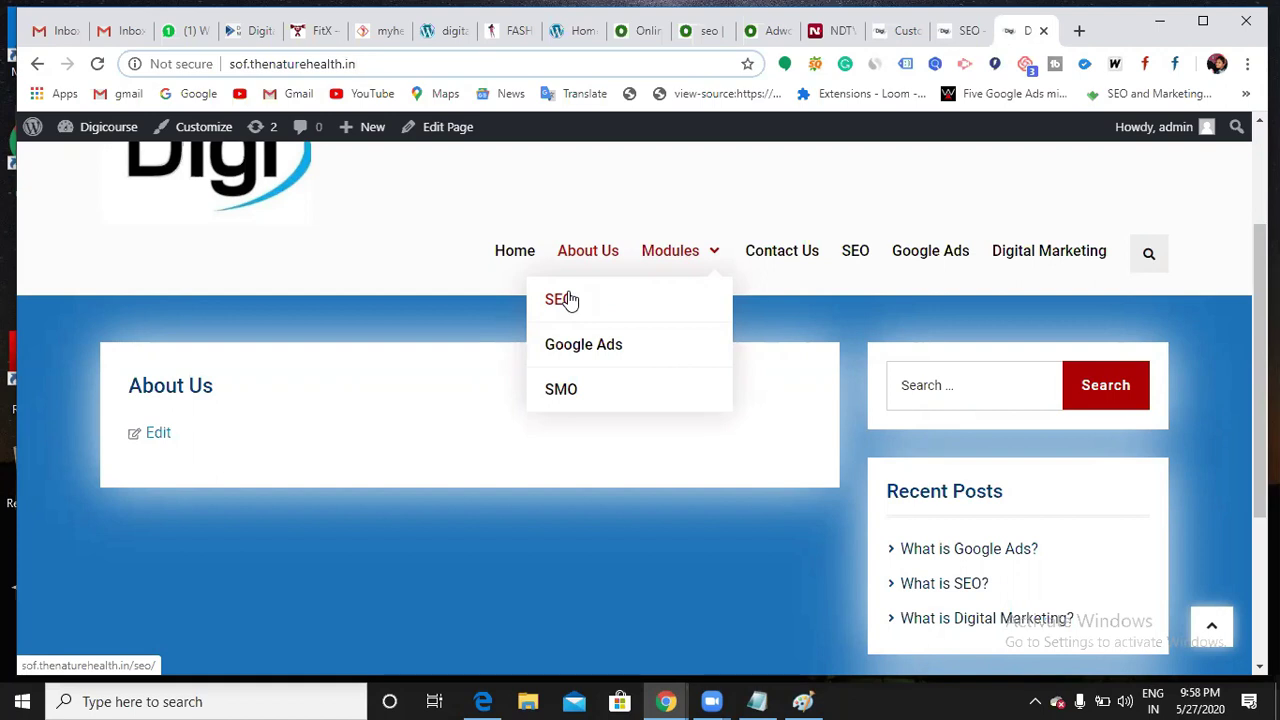
left_click(888, 33)
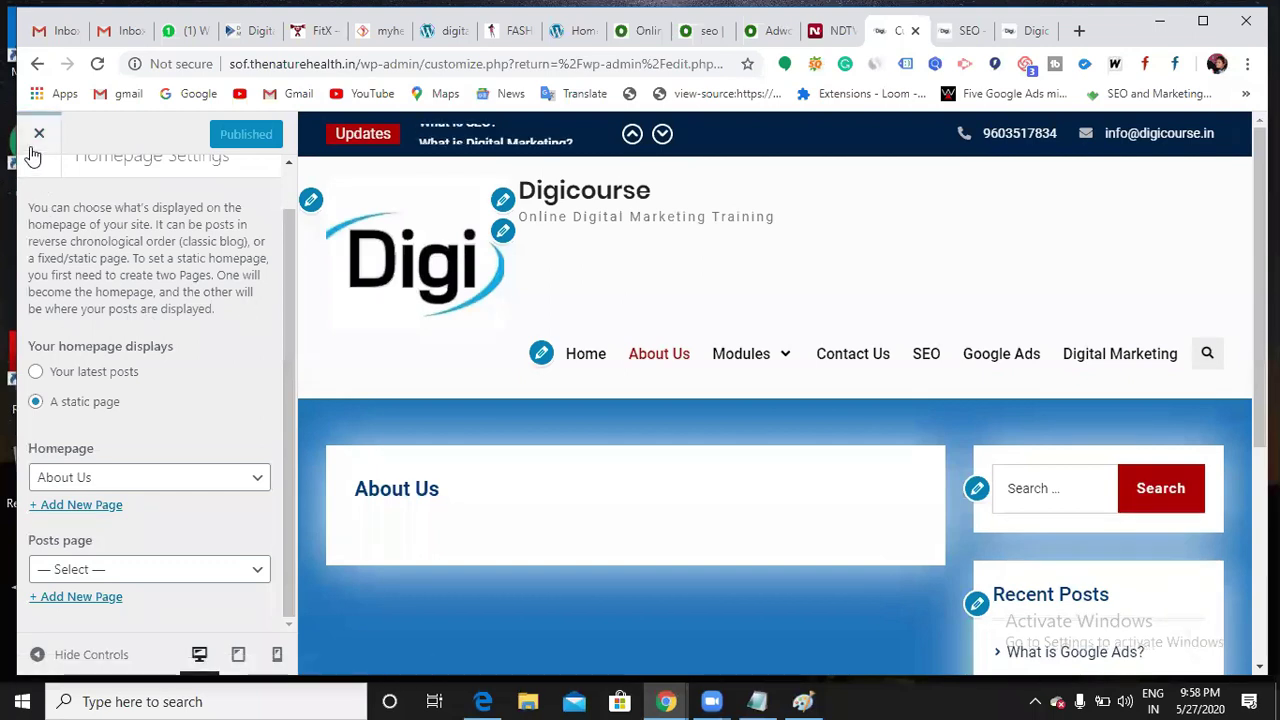
Close the Customizer and edit 'What is Digital Marketing?' from All Posts
left_click(33, 150)
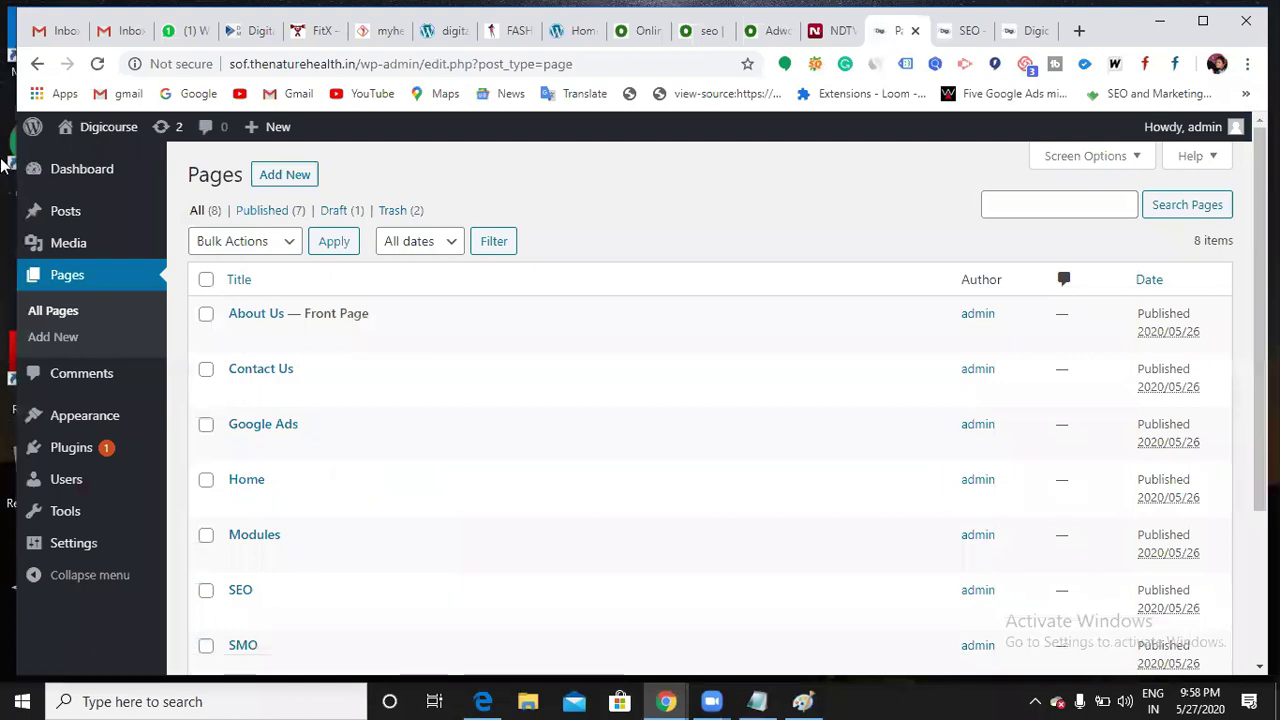
left_click(78, 222)
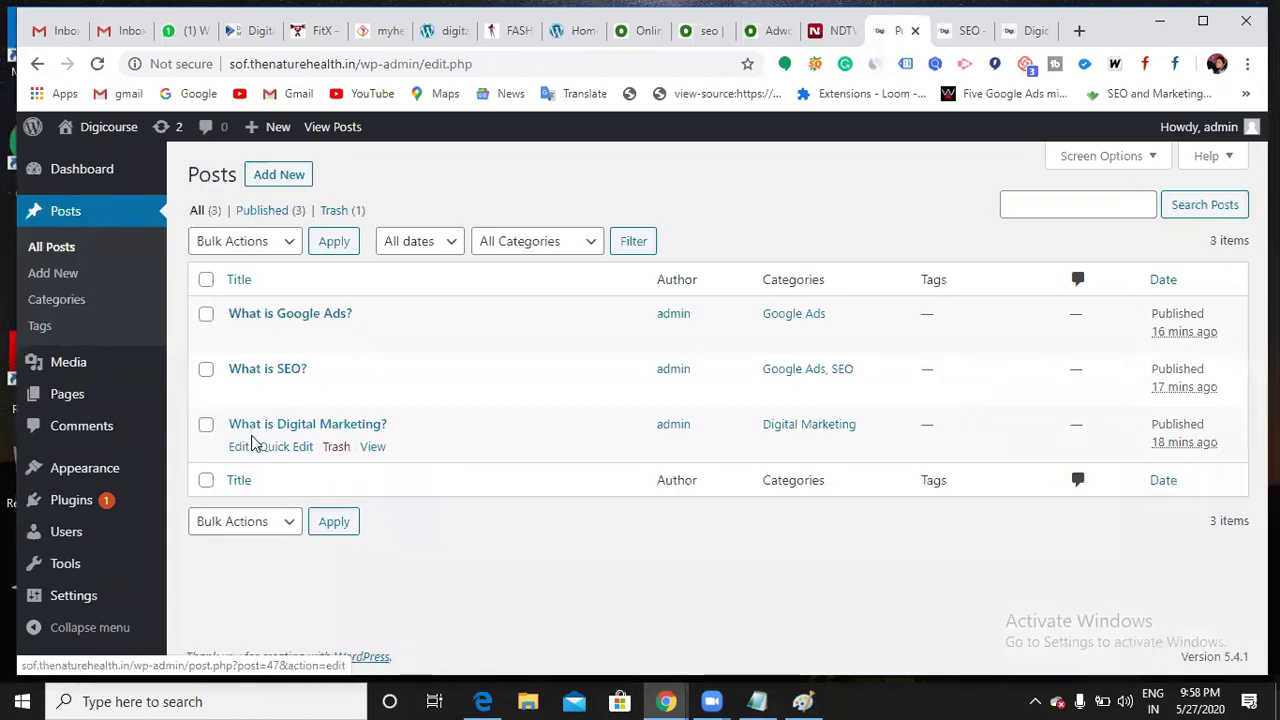
left_click(243, 448)
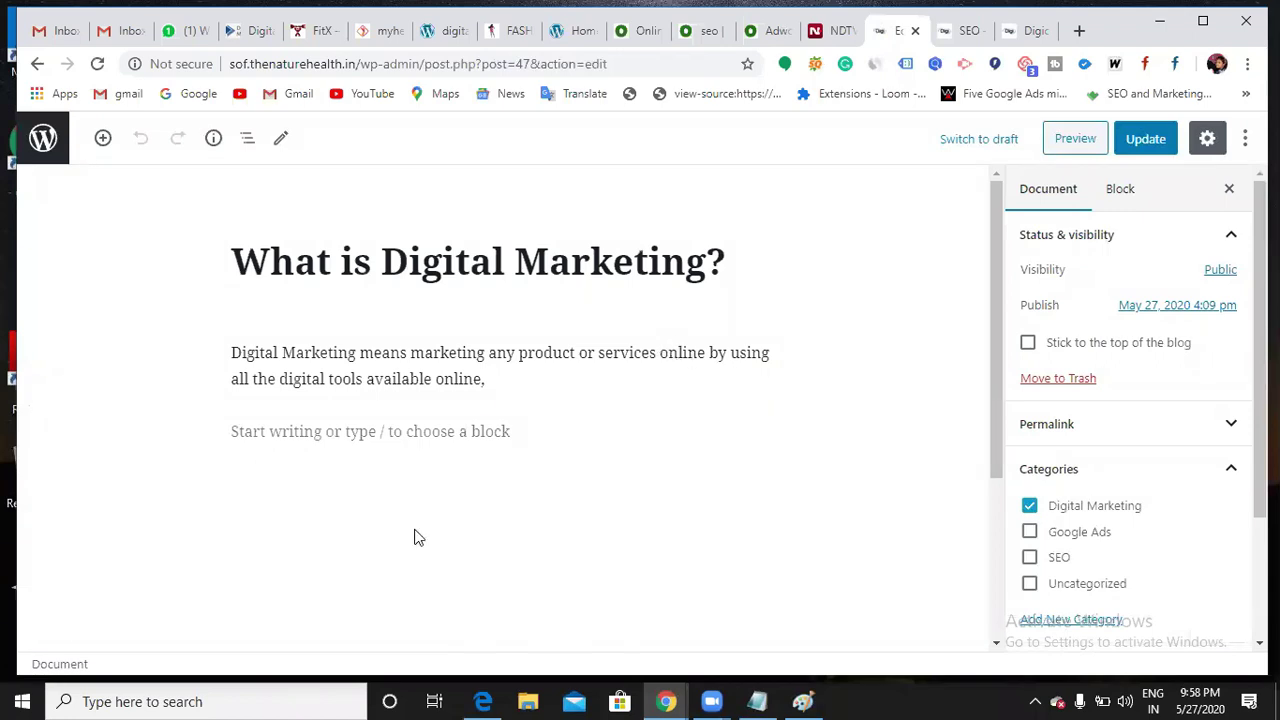
Check the post's Digital Marketing category, then bring the Notepad notes forward
scroll(1151, 403, "down", 2)
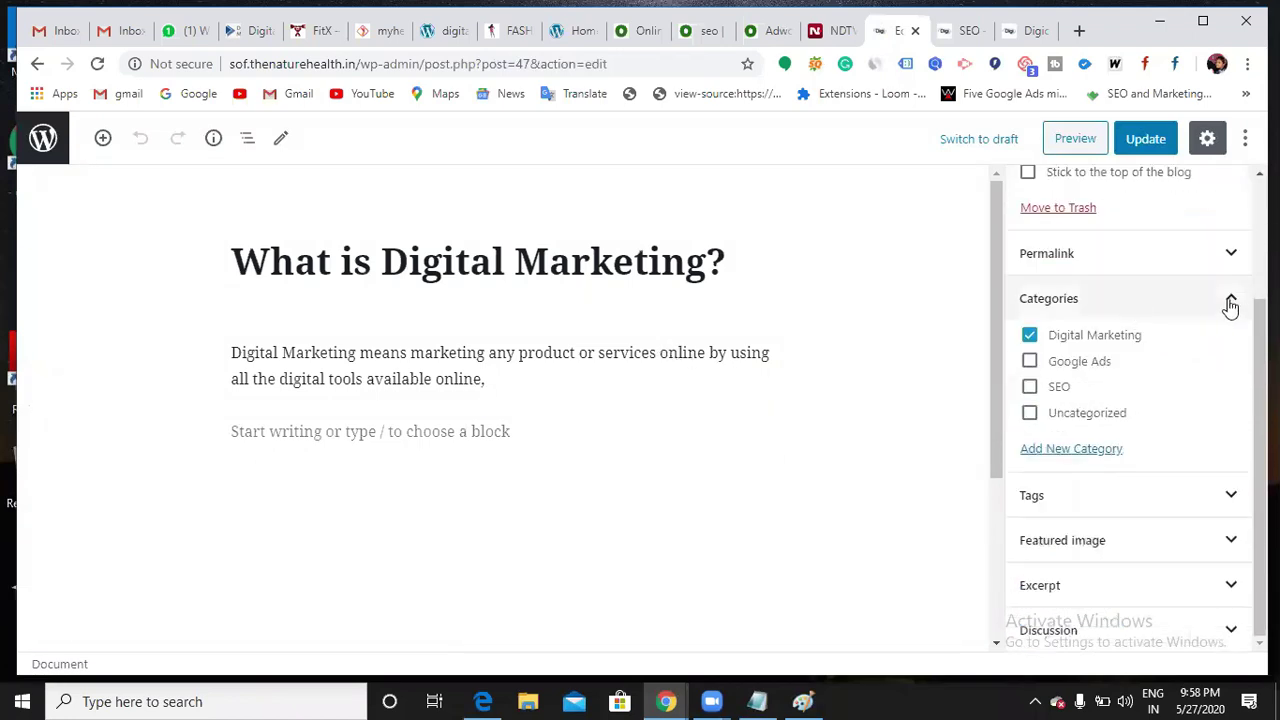
left_click(1231, 302)
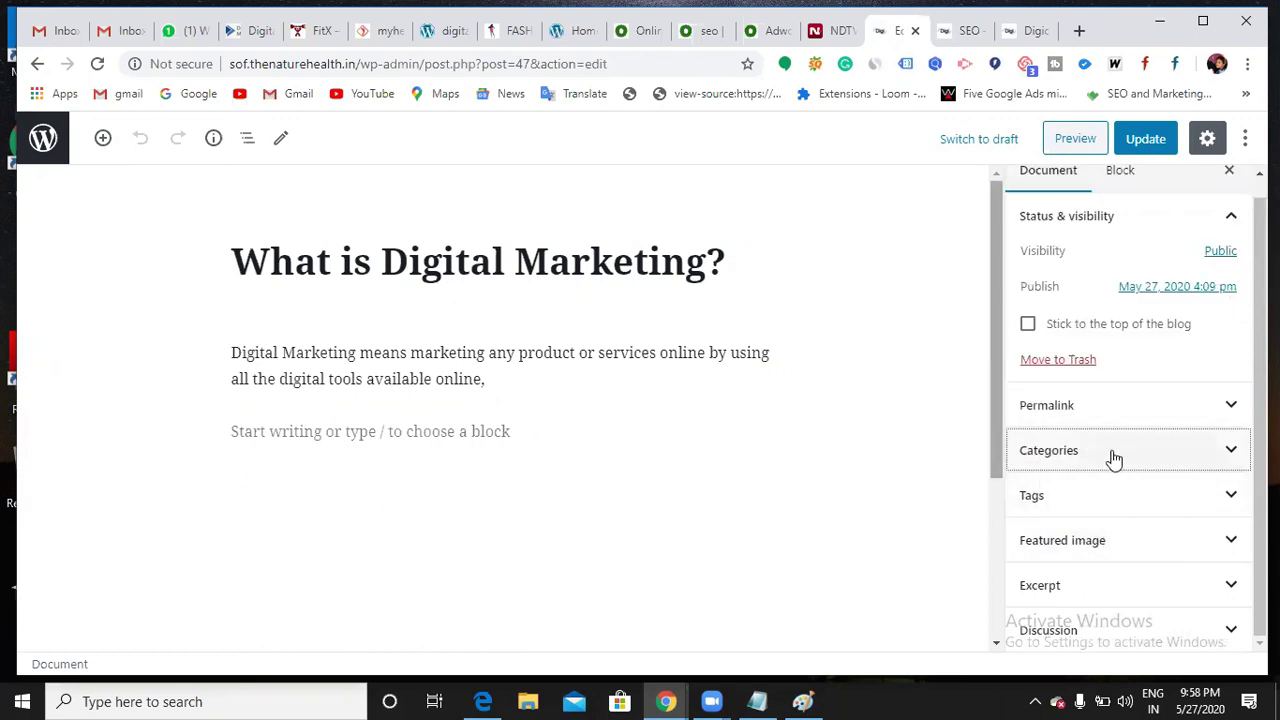
left_click(1223, 440)
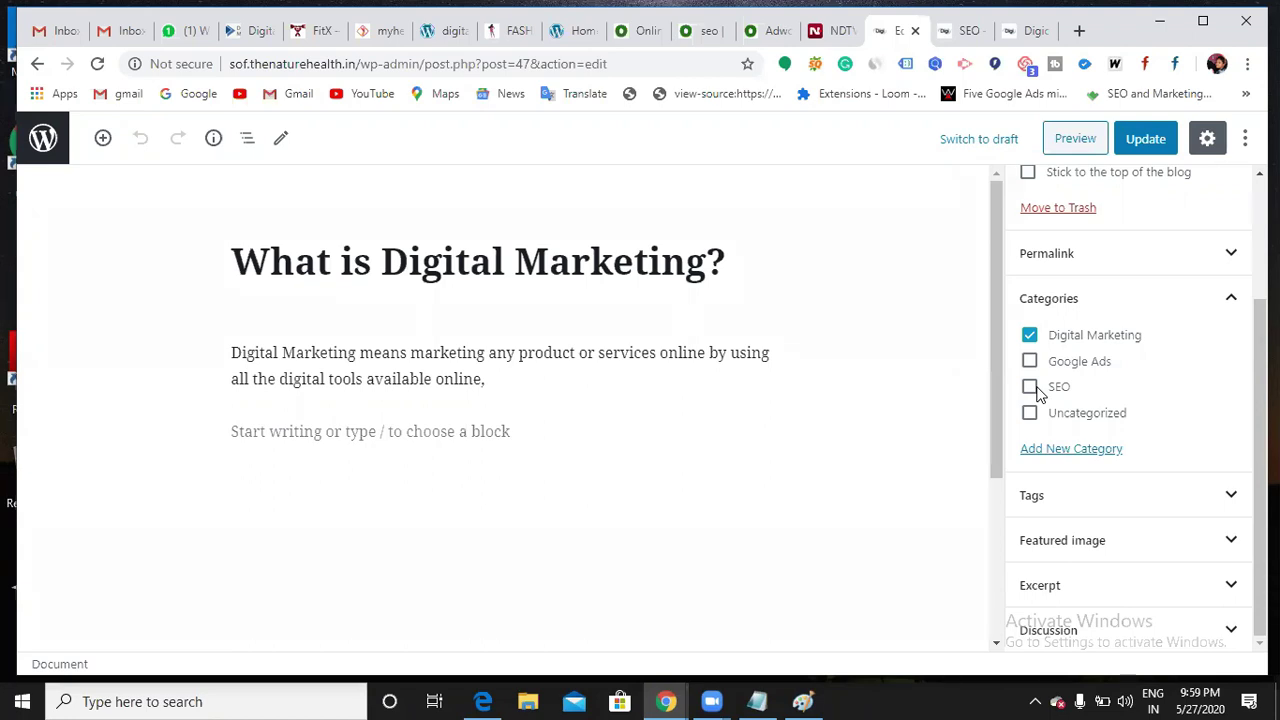
left_click(757, 701)
left_click(382, 289)
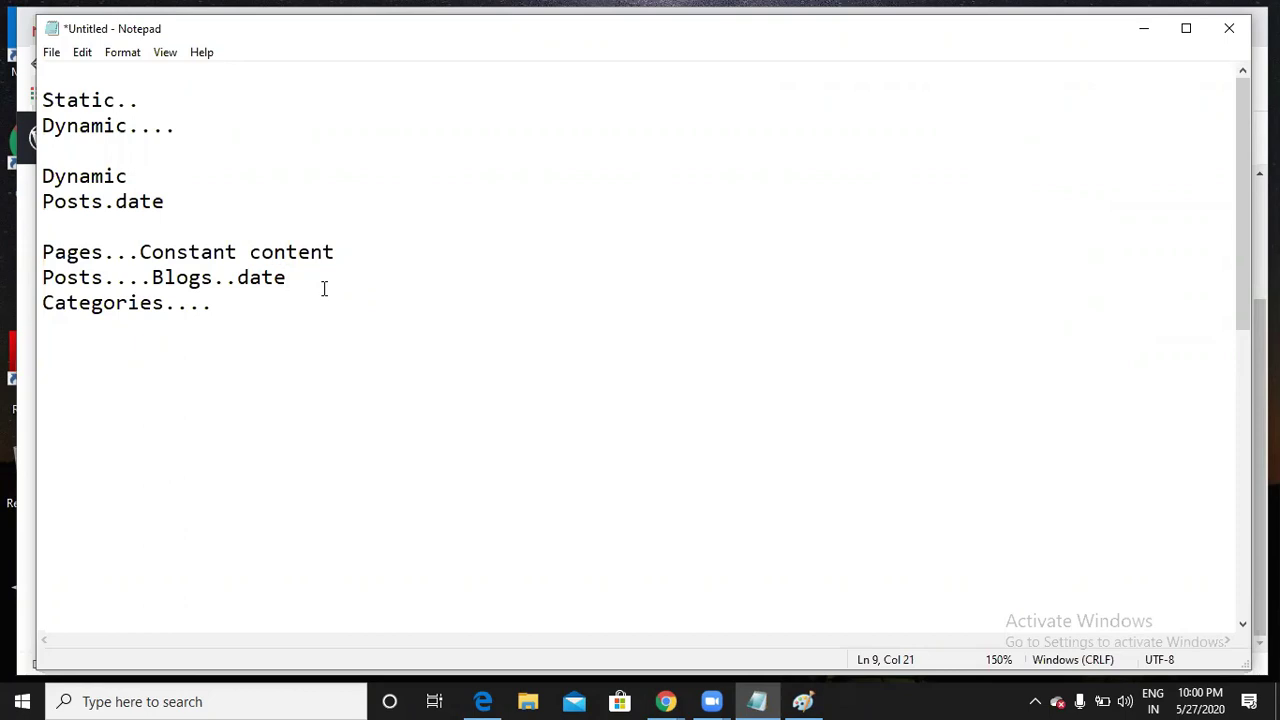
Review the Pages and Categories notes in Notepad, then minimize it
left_click(355, 256)
left_click(260, 307)
left_click_drag(212, 305, 50, 297)
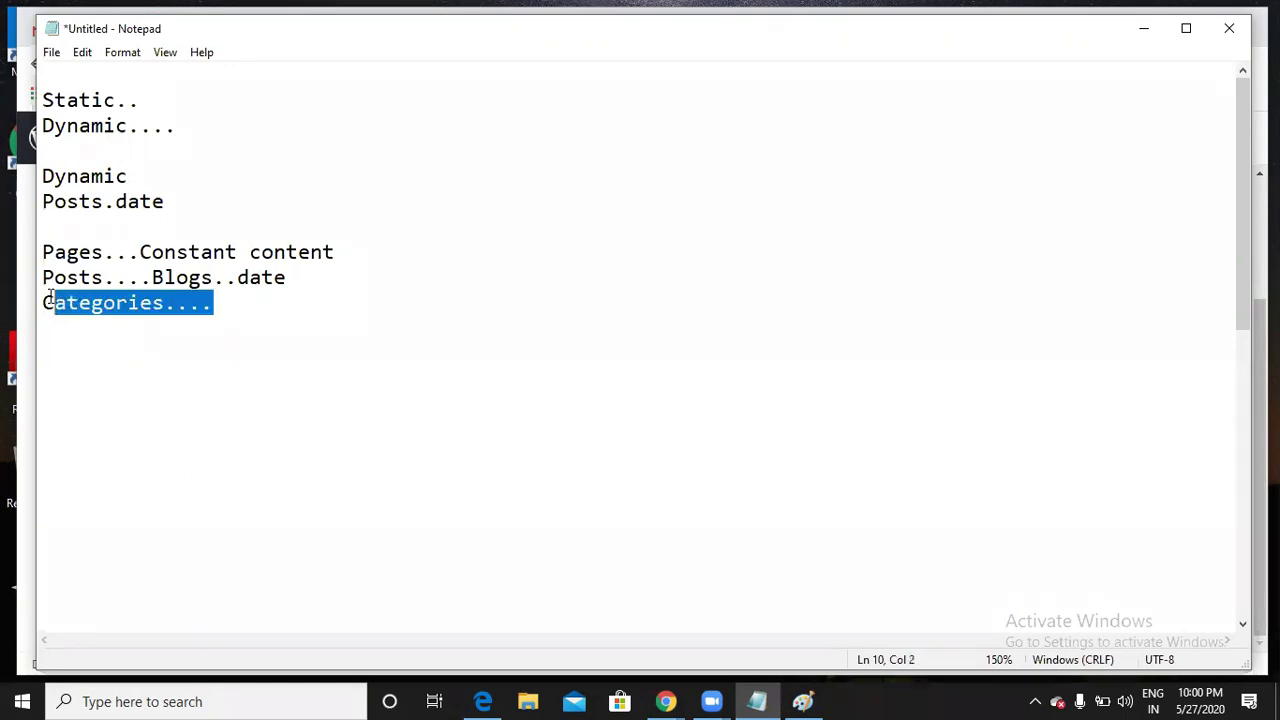
left_click(222, 318)
left_click(403, 257)
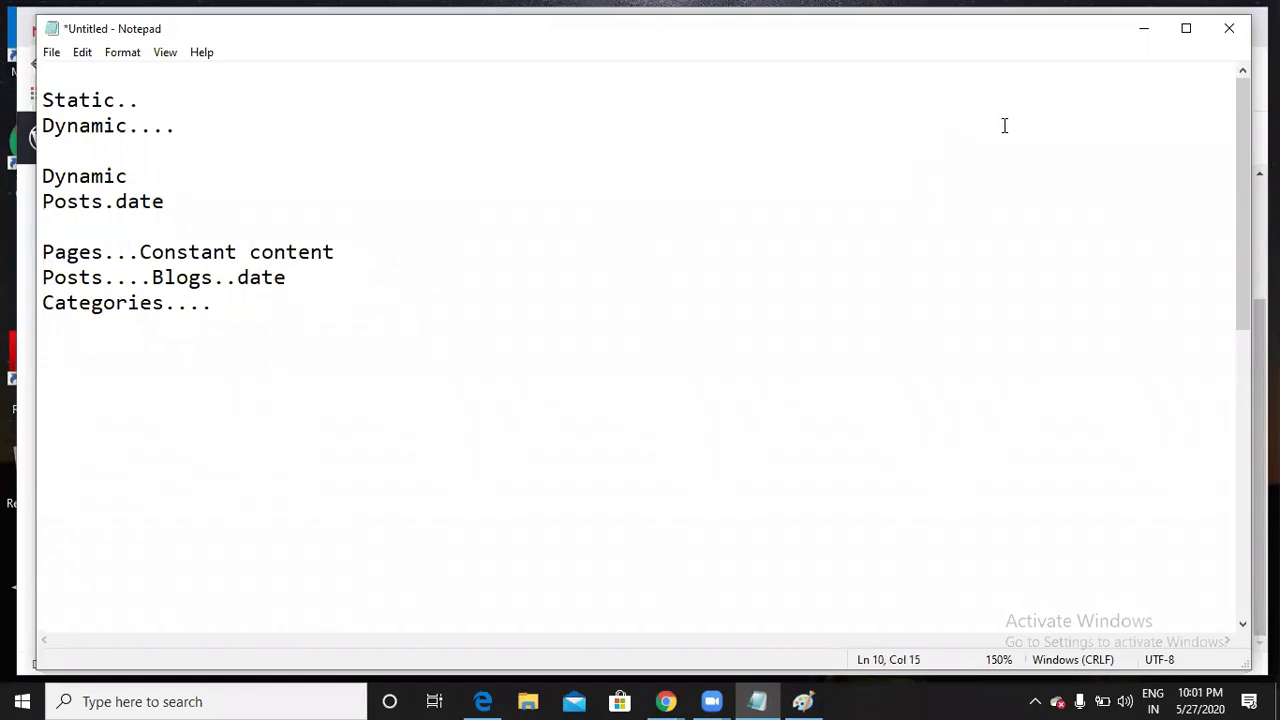
left_click(1145, 45)
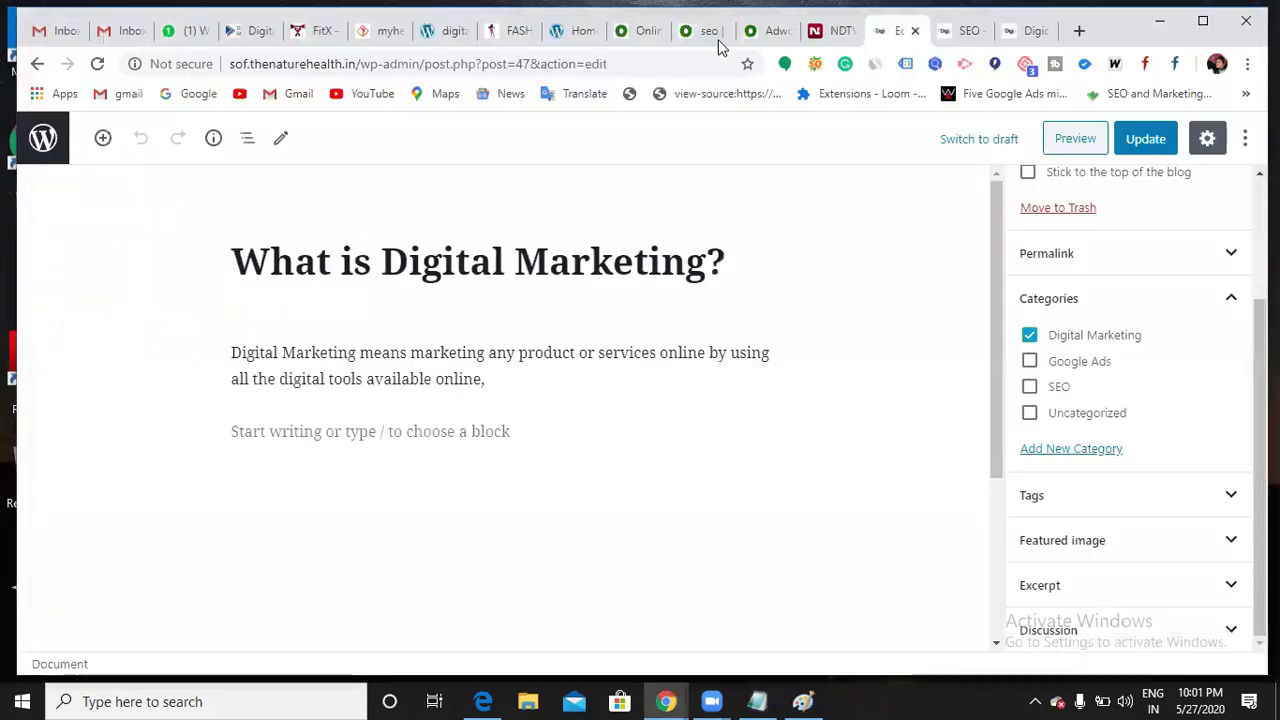
Open the ODMT site's blog page and select its full address-bar URL
left_click(648, 36)
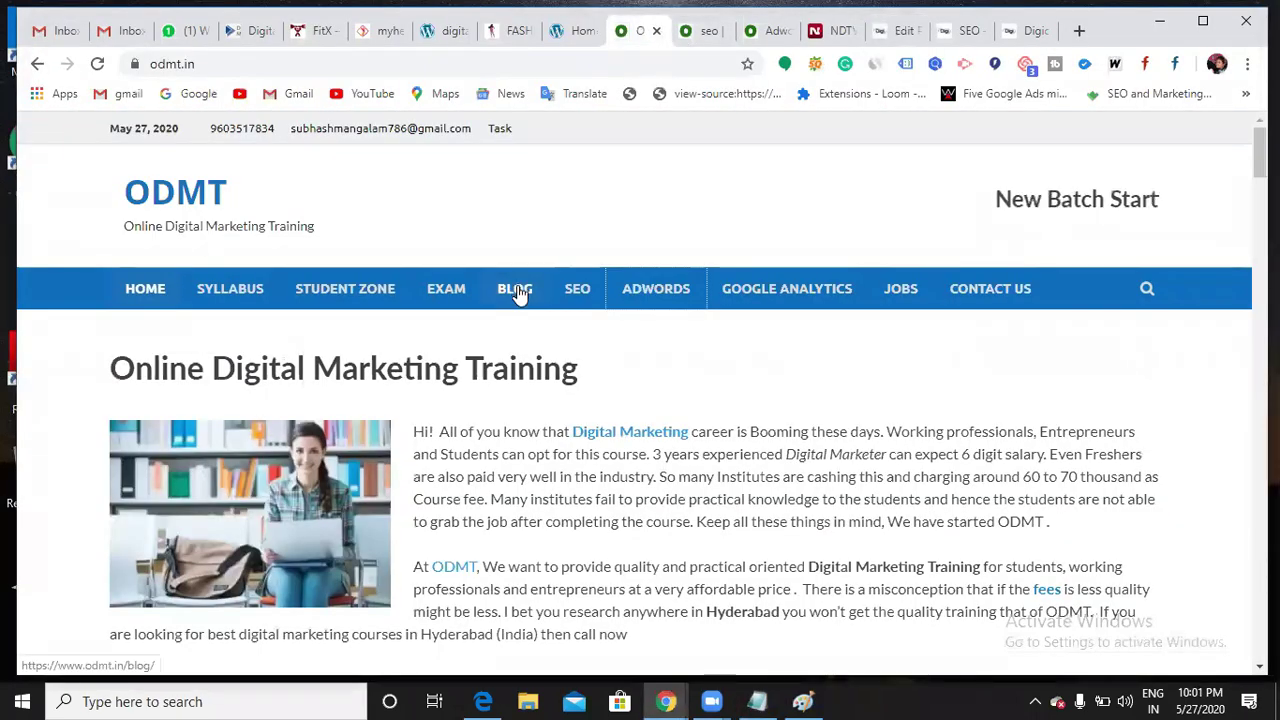
left_click(517, 290)
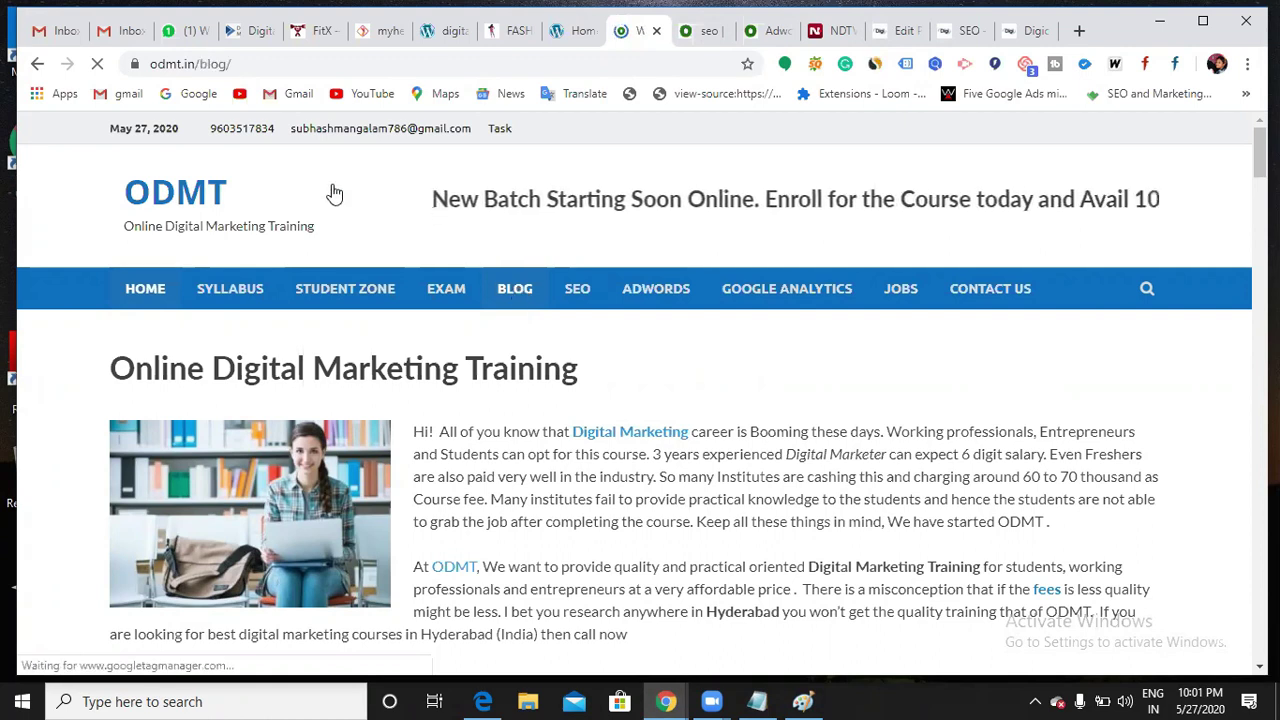
left_click_drag(235, 66, 155, 67)
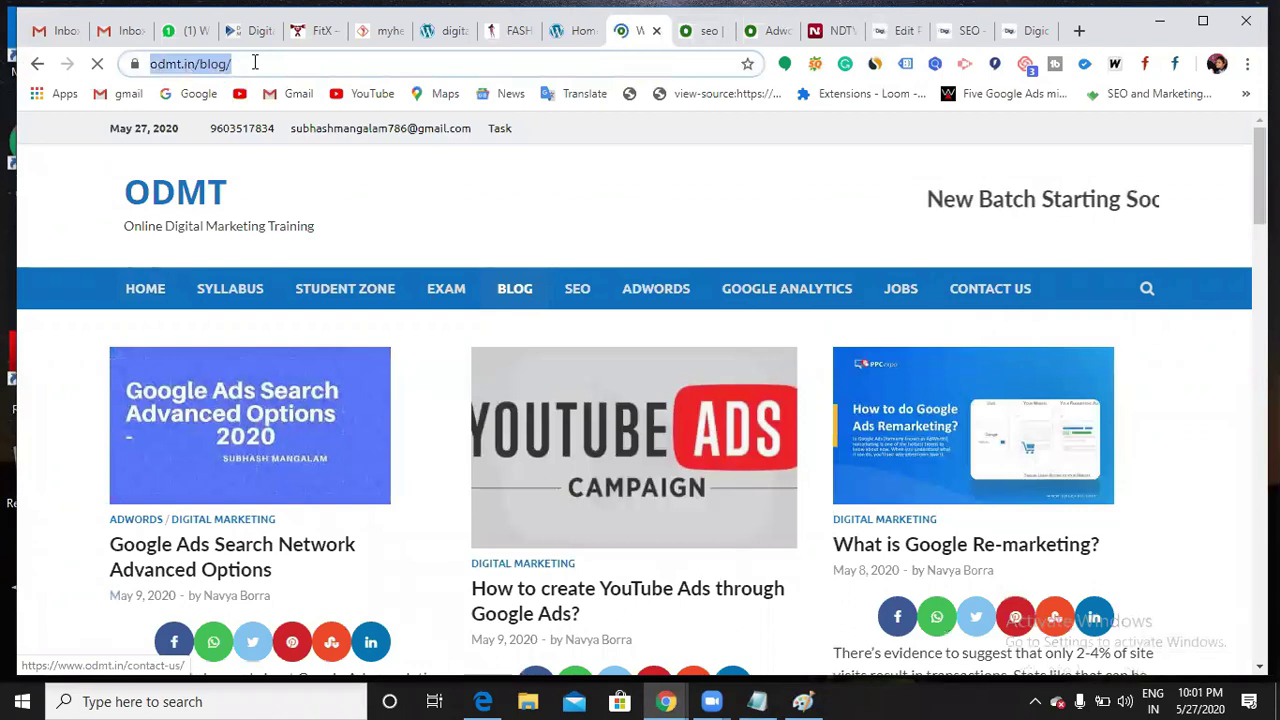
left_click(313, 70)
left_click_drag(313, 68, 153, 70)
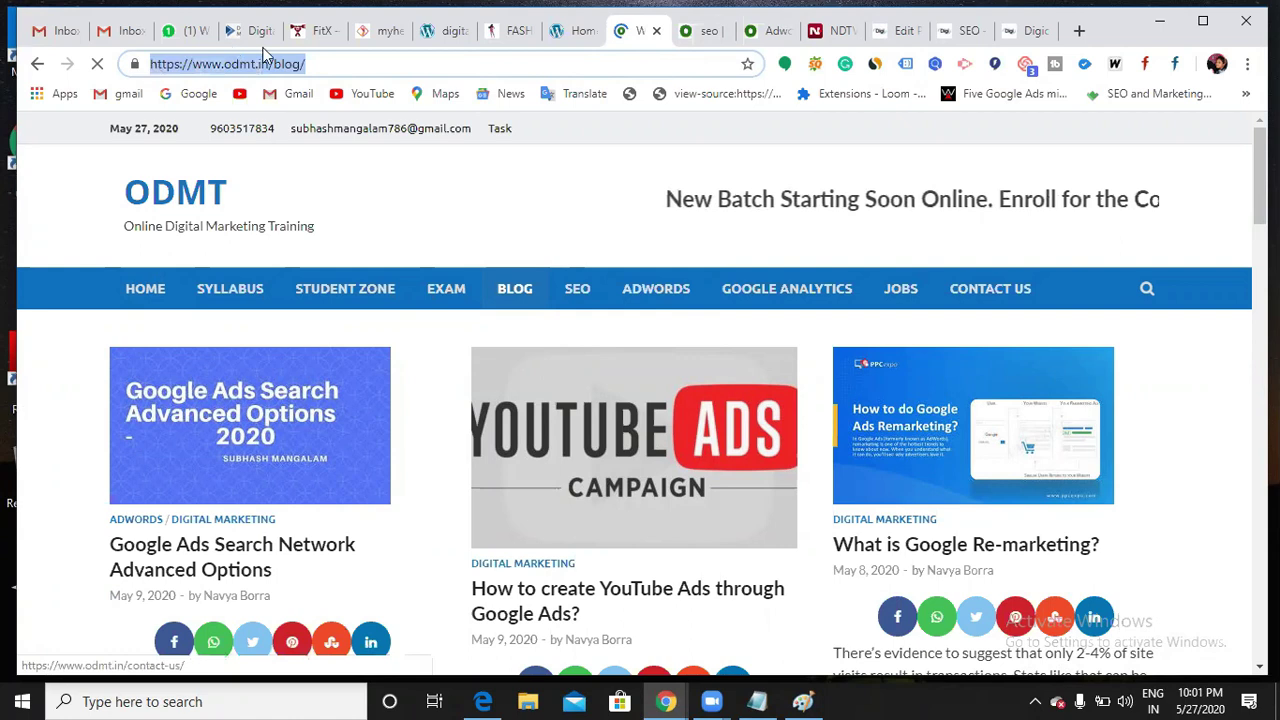
left_click(312, 63)
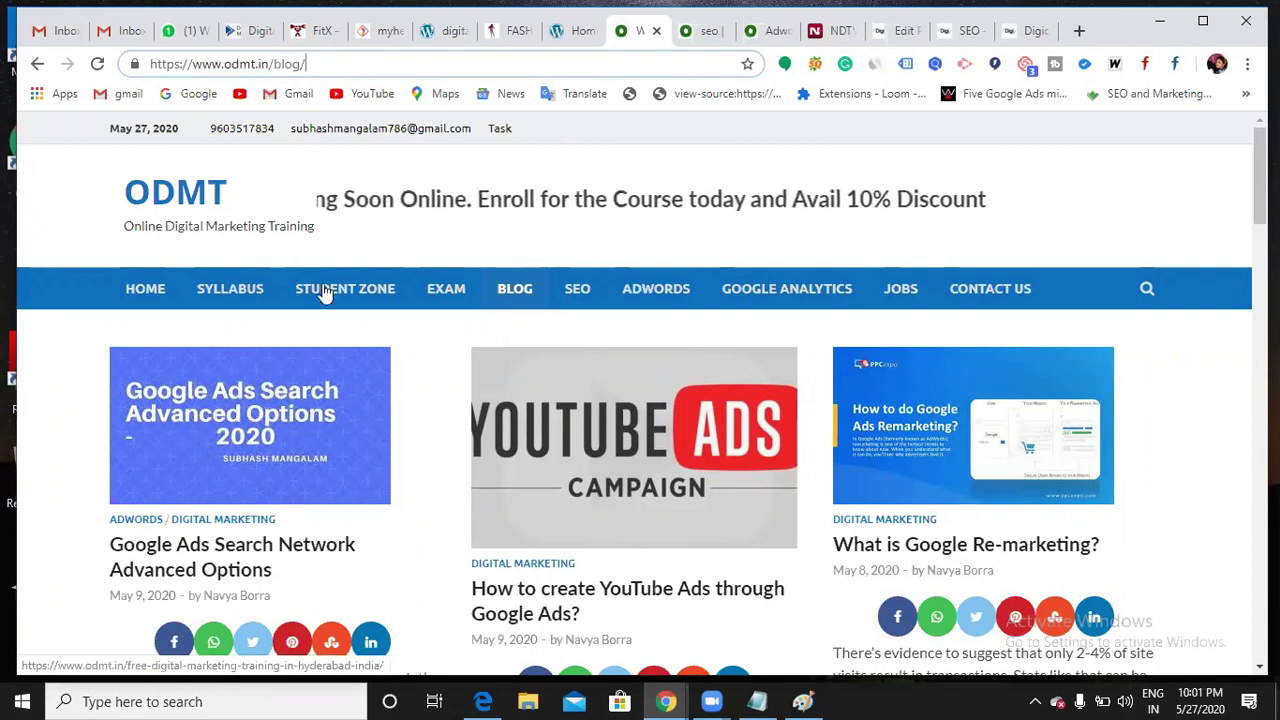
Scroll through the ODMT blog posts, such as 'What is Google Re-marketing?'
scroll(168, 360, "down", 2)
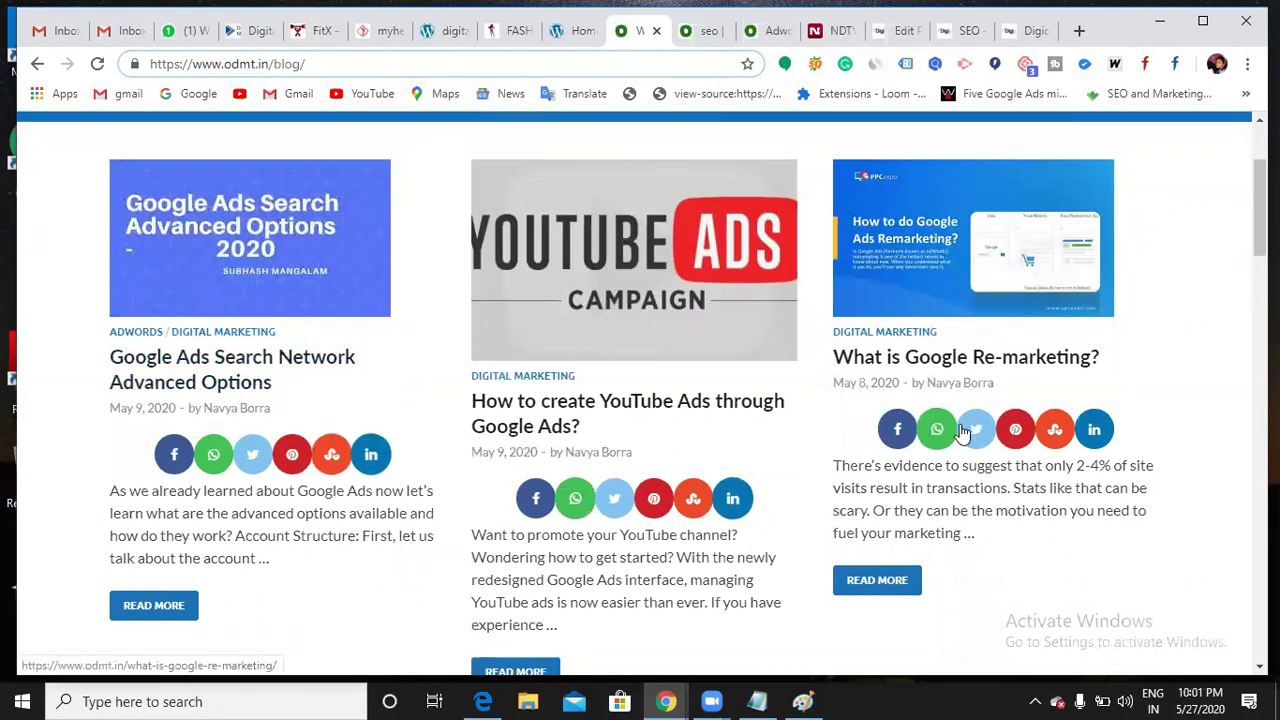
scroll(763, 466, "down", 6)
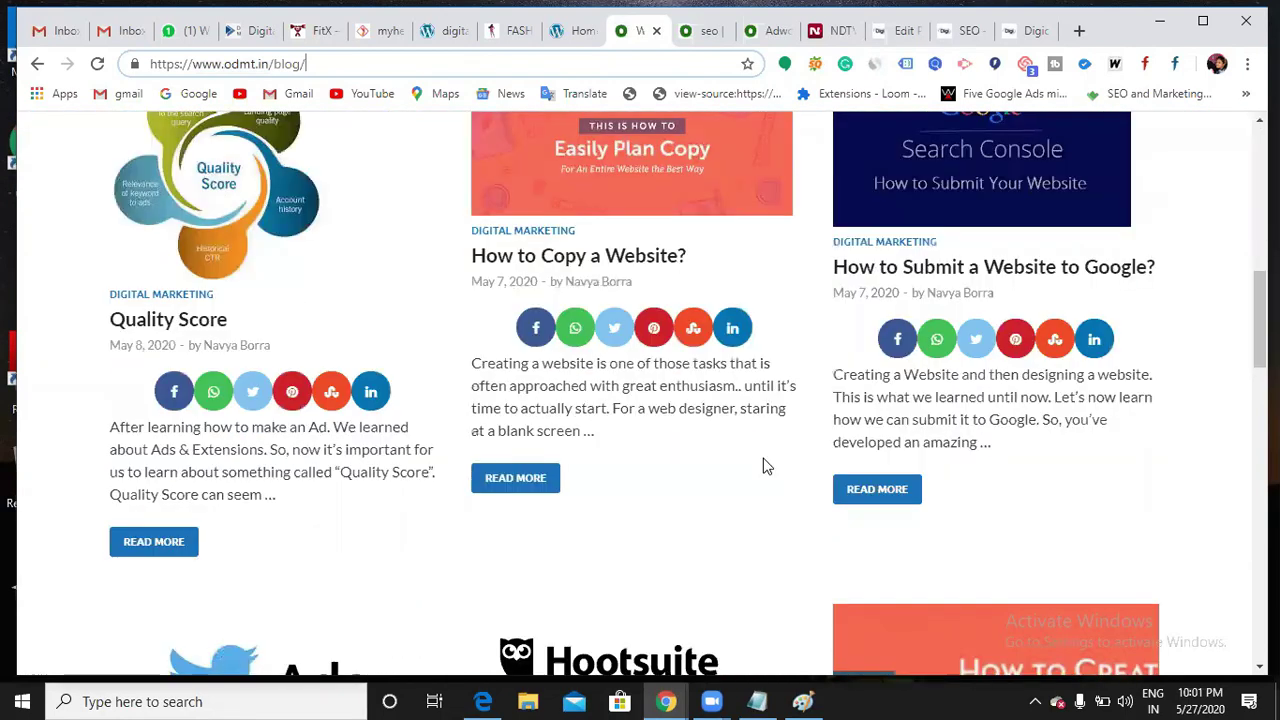
scroll(763, 466, "down", 4)
scroll(763, 466, "up", 2)
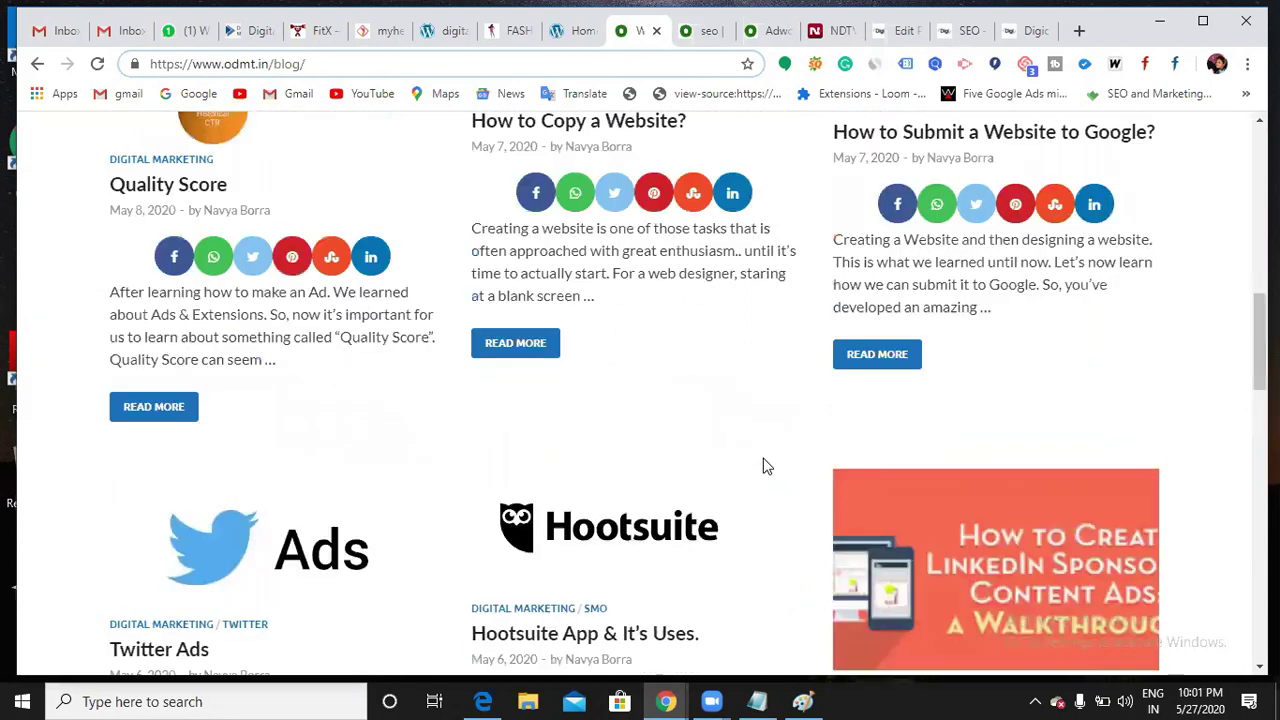
scroll(766, 466, "up", 1)
scroll(763, 466, "up", 8)
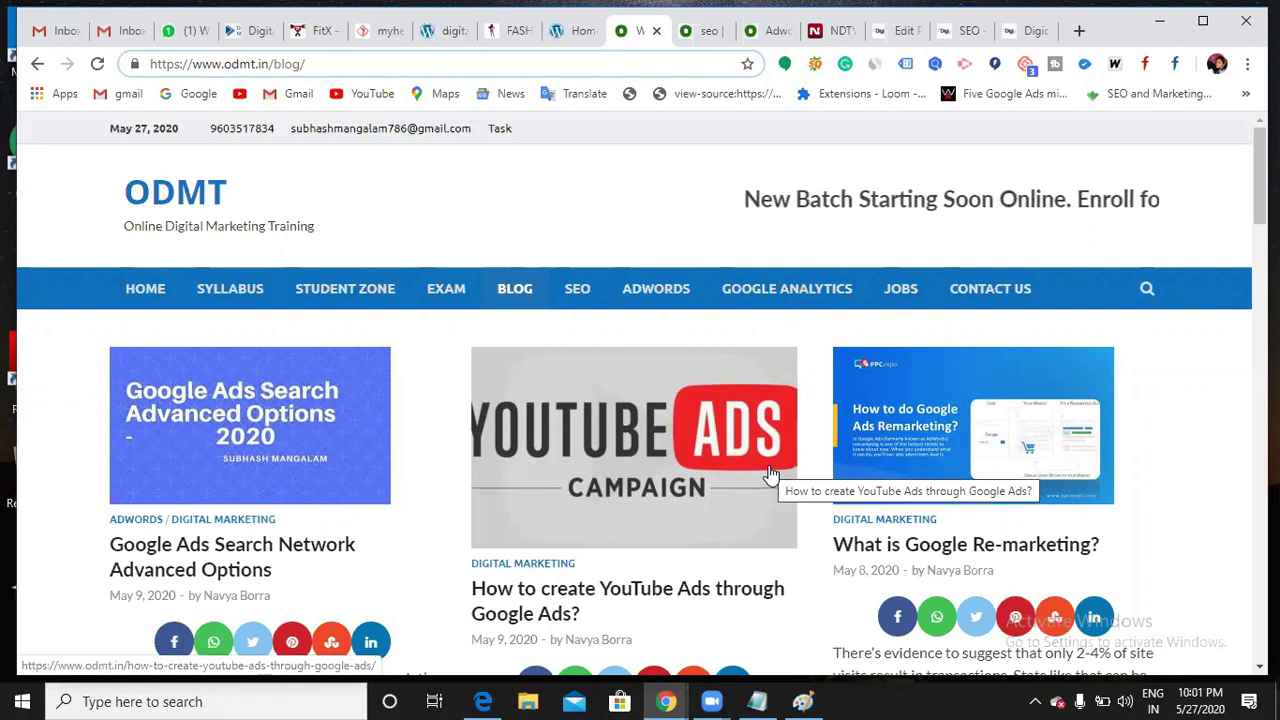
scroll(362, 470, "down", 1)
scroll(362, 470, "down", 1)
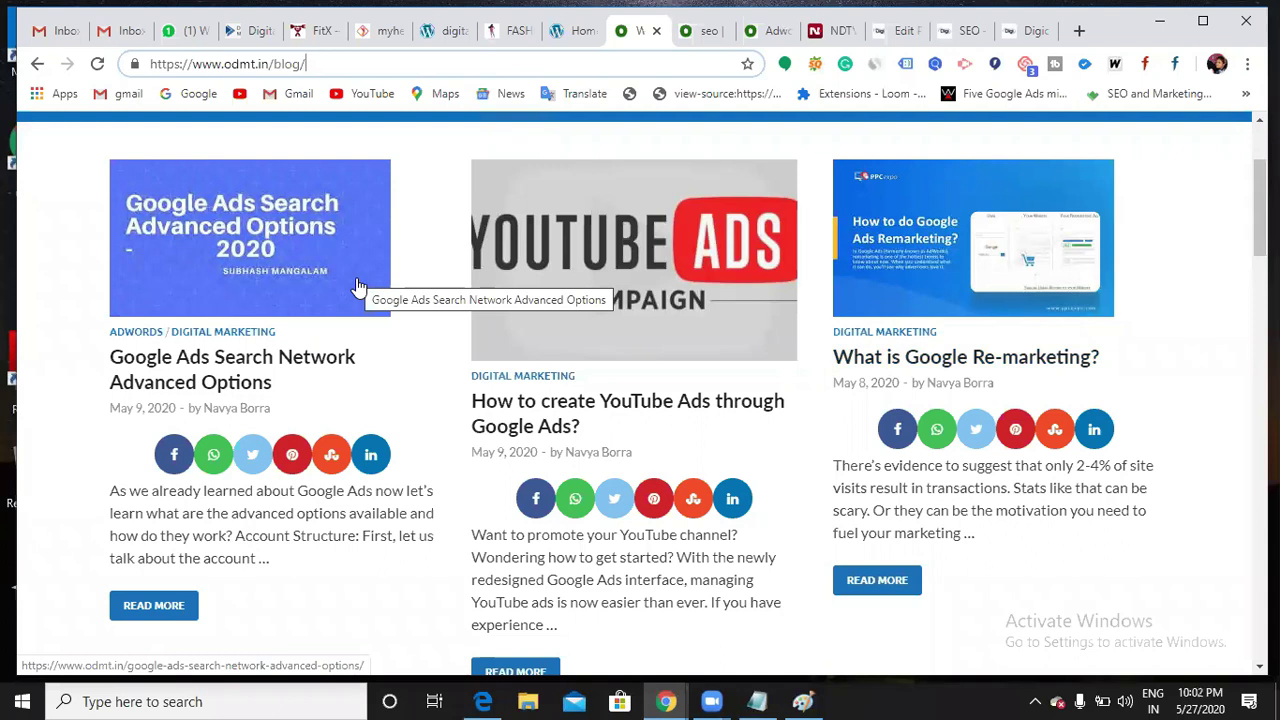
scroll(640, 230, "down", 2)
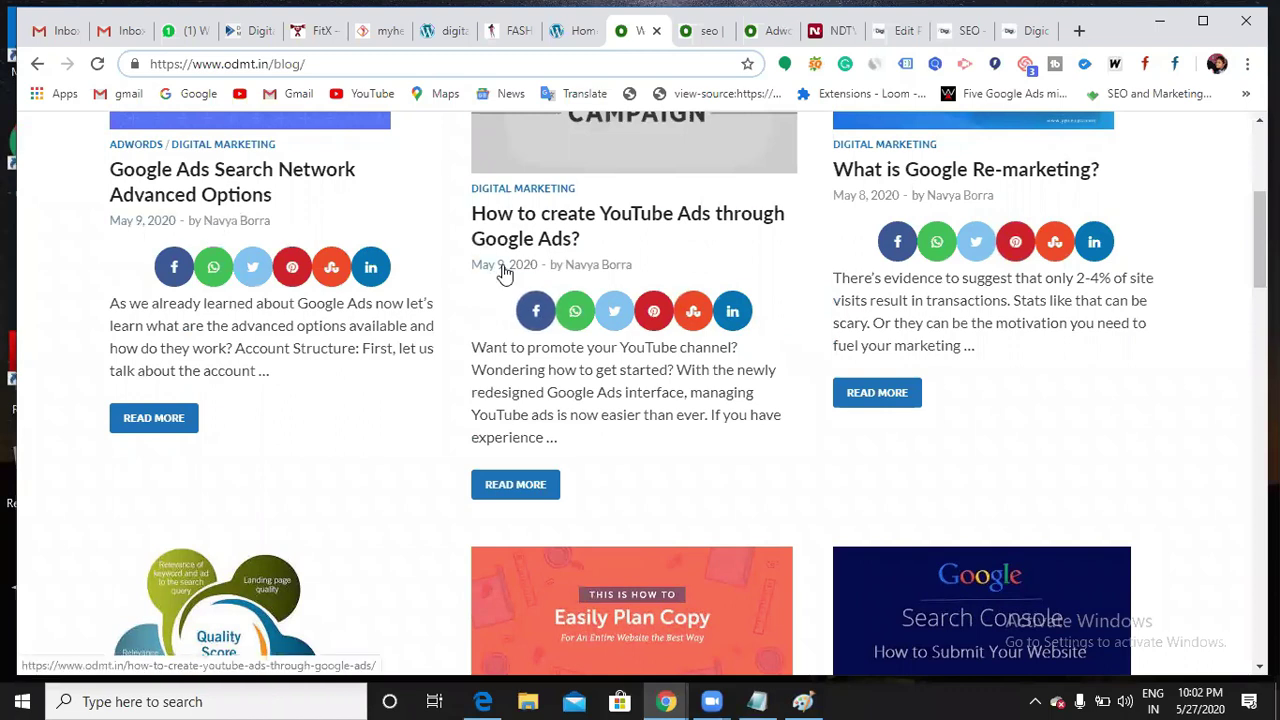
scroll(900, 500, "down", 3)
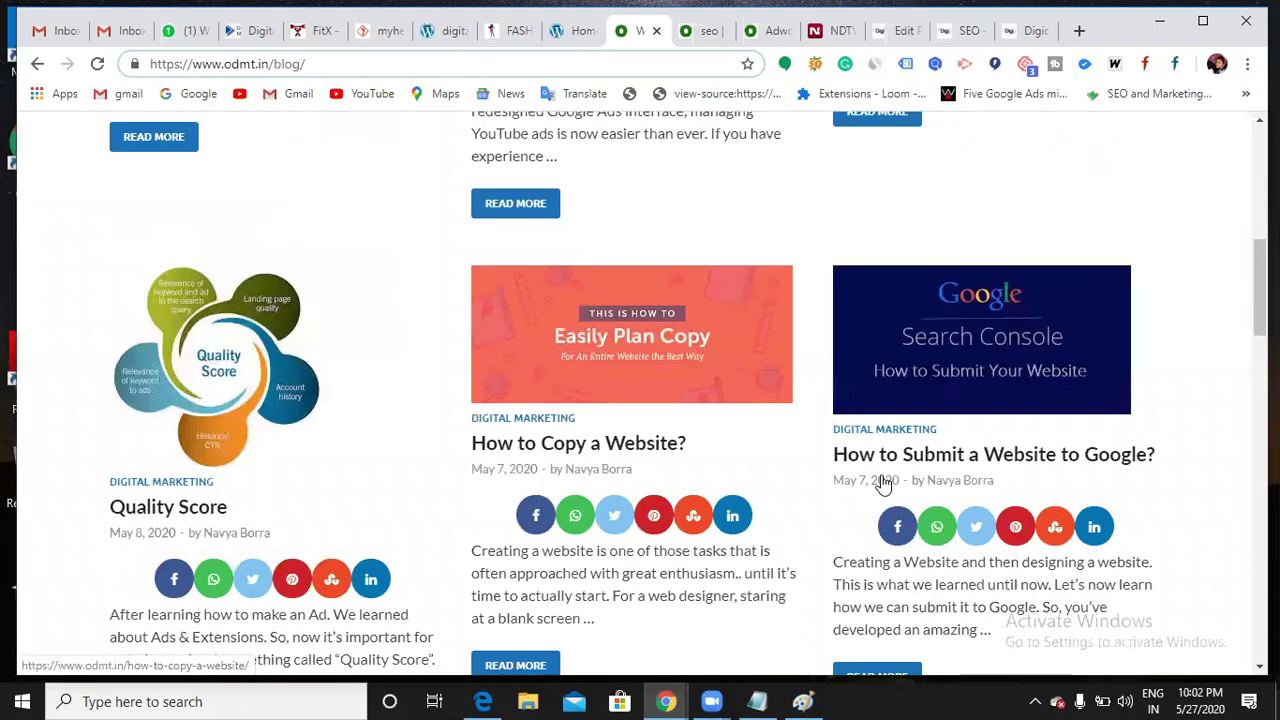
scroll(885, 485, "up", 4)
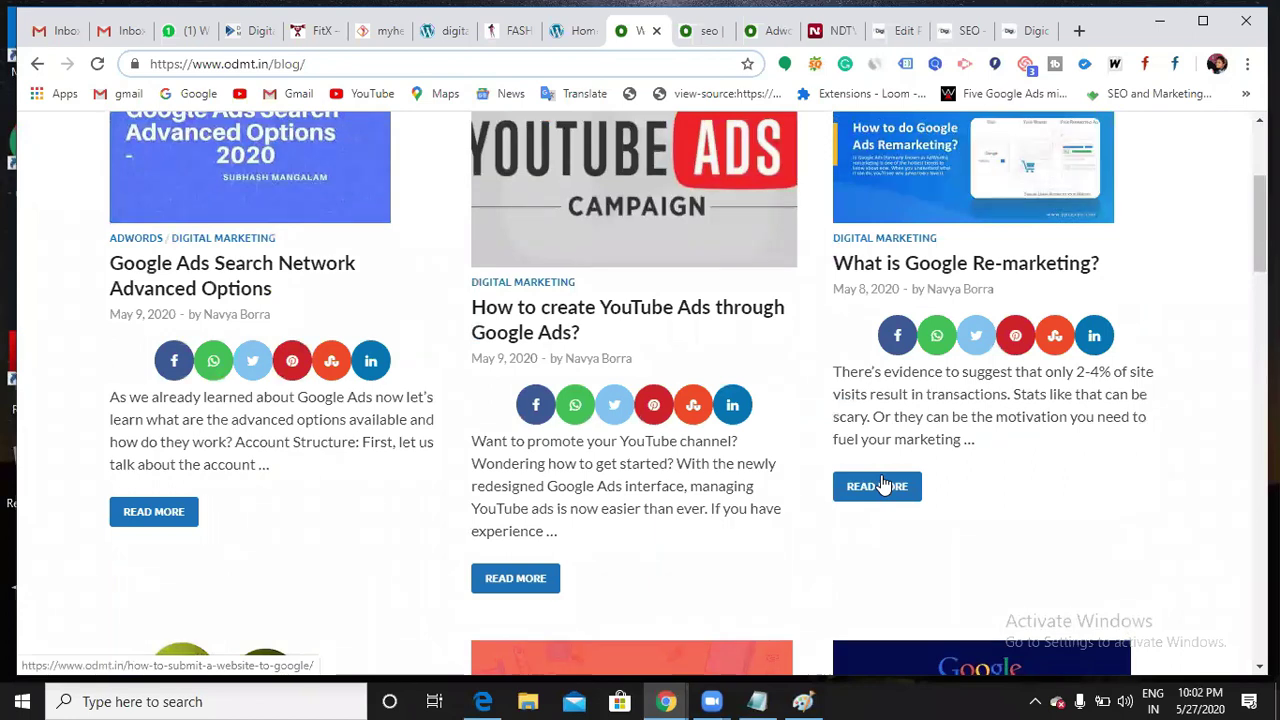
scroll(883, 470, "up", 2)
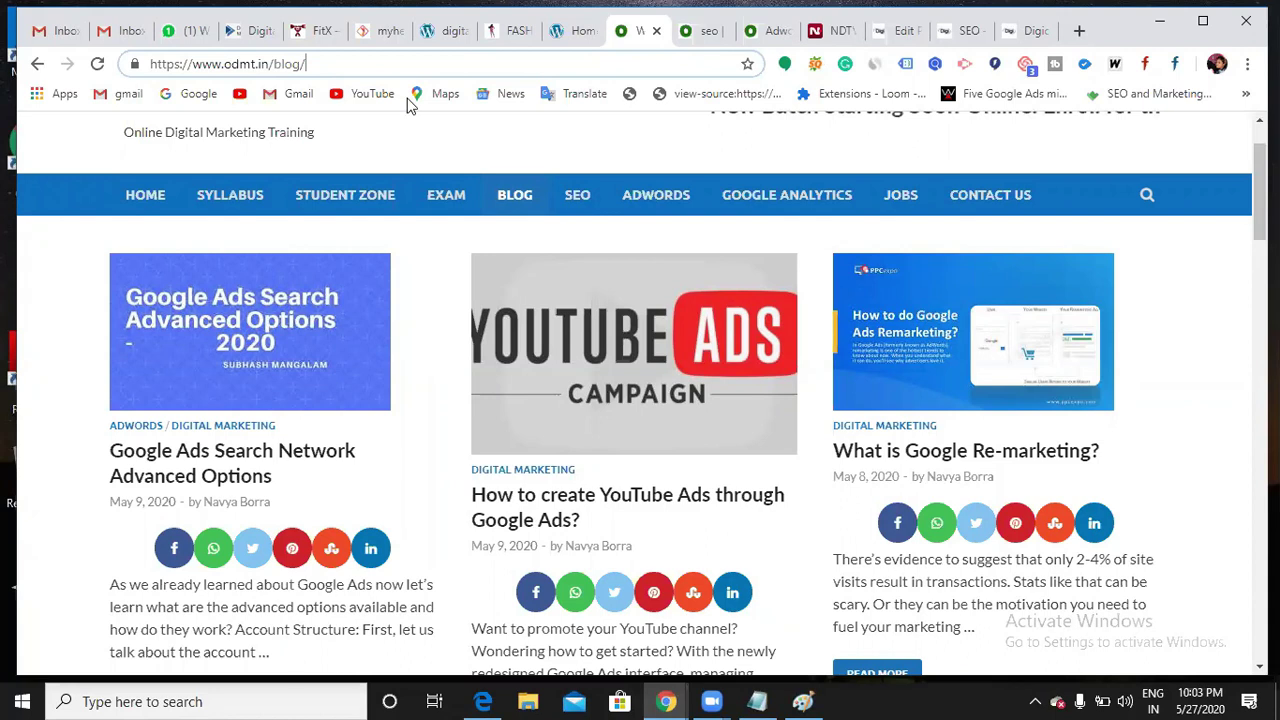
Back in WordPress, open the Customizer's Homepage Settings showing About Us as static homepage
left_click(895, 32)
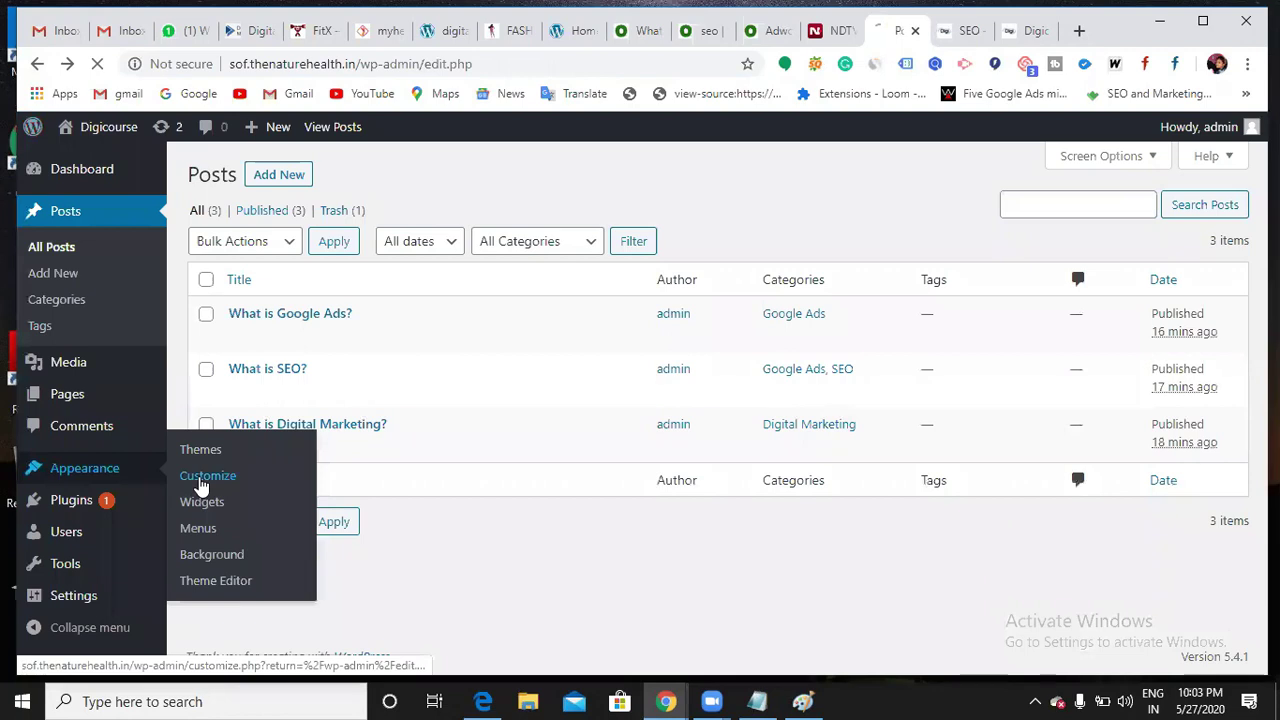
left_click(202, 484)
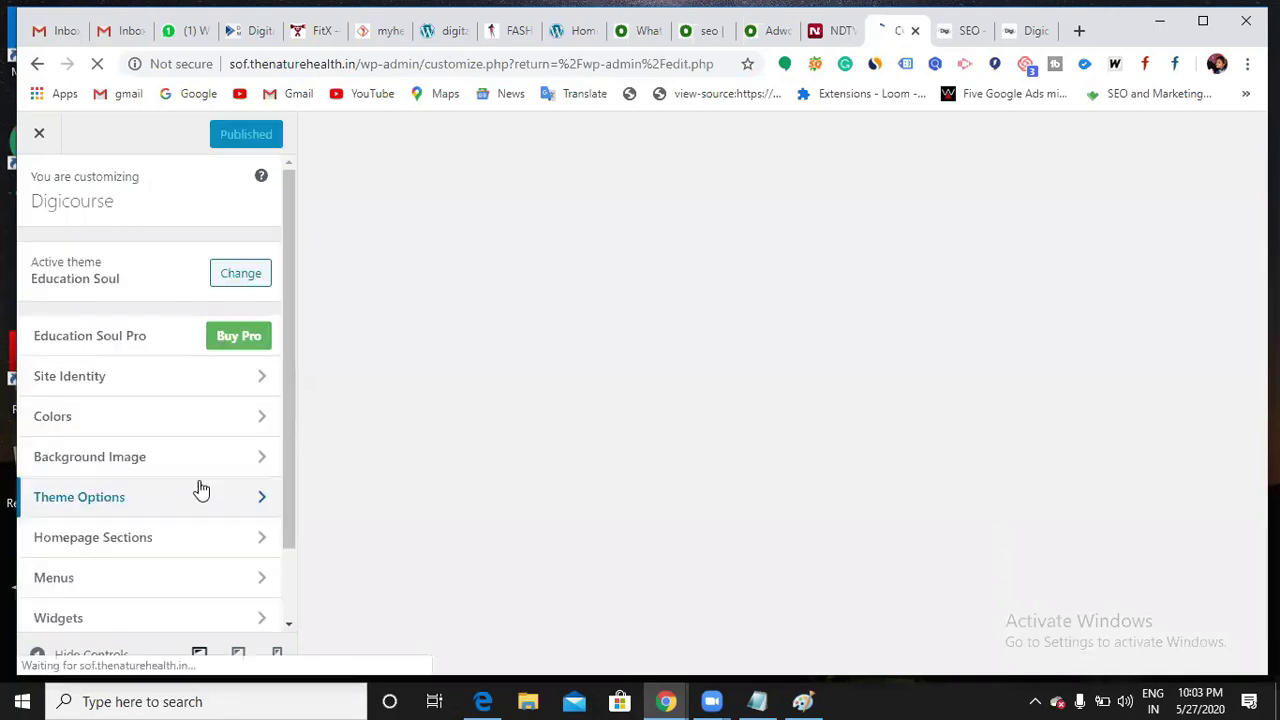
scroll(200, 520, "down", 1)
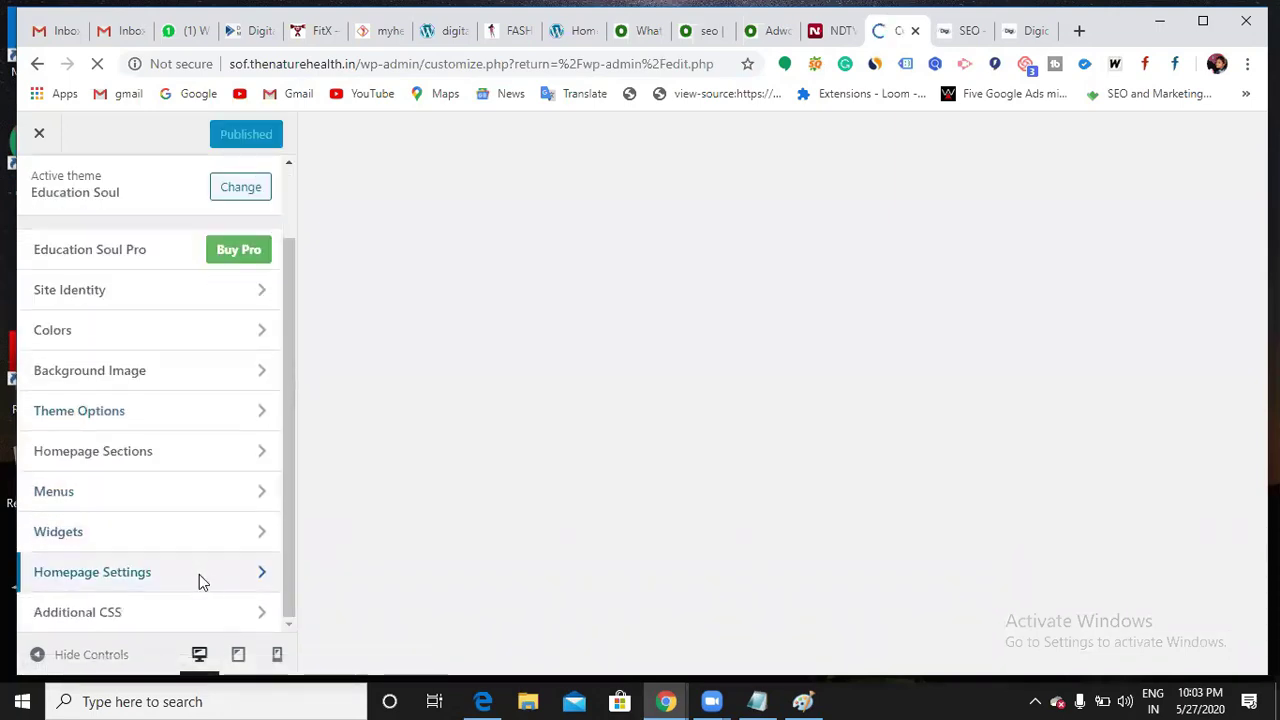
left_click(199, 578)
scroll(199, 574, "down", 1)
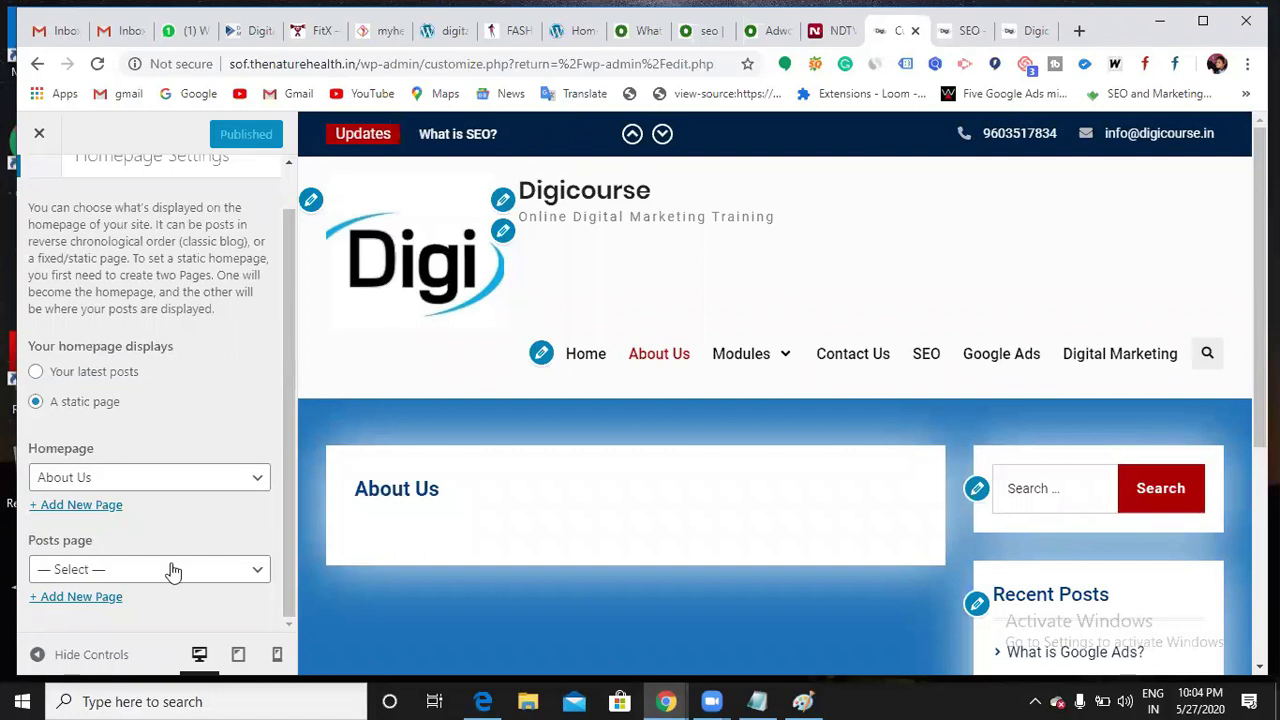
Set Contact Us as the posts page, publish, and reload the live Digicourse site
left_click(248, 572)
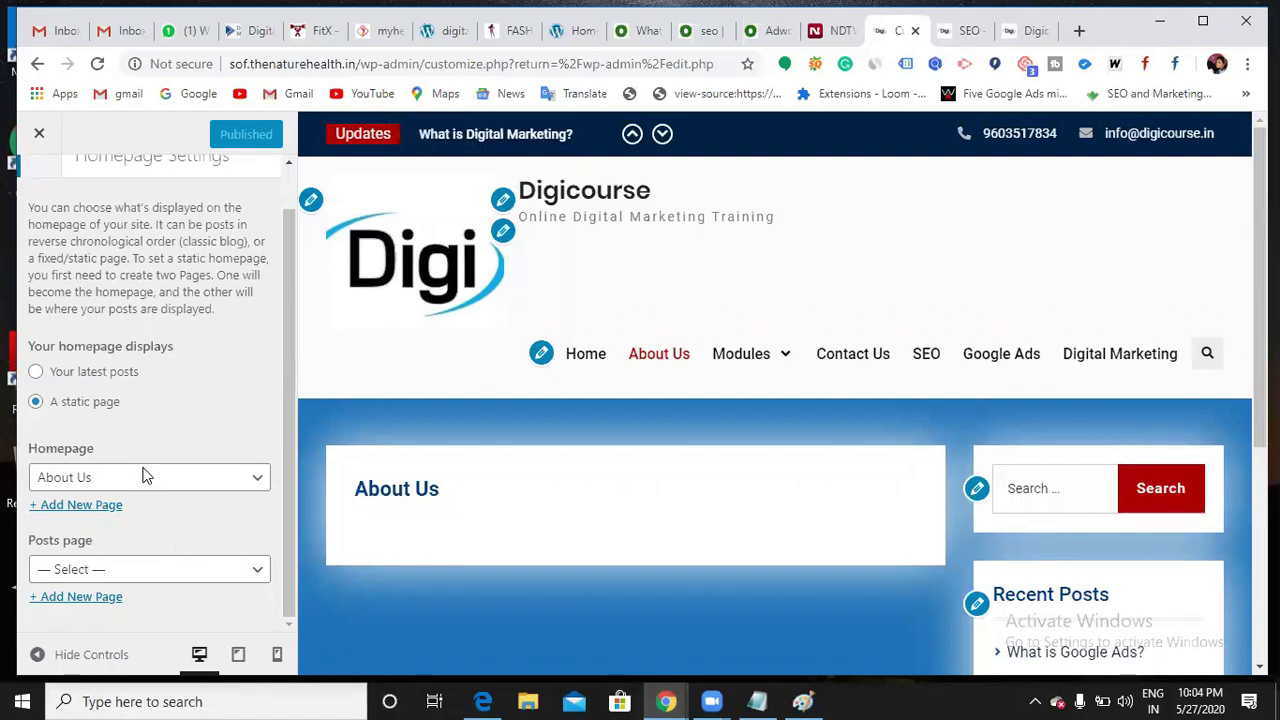
key("Up")
key("Up")
key("Up")
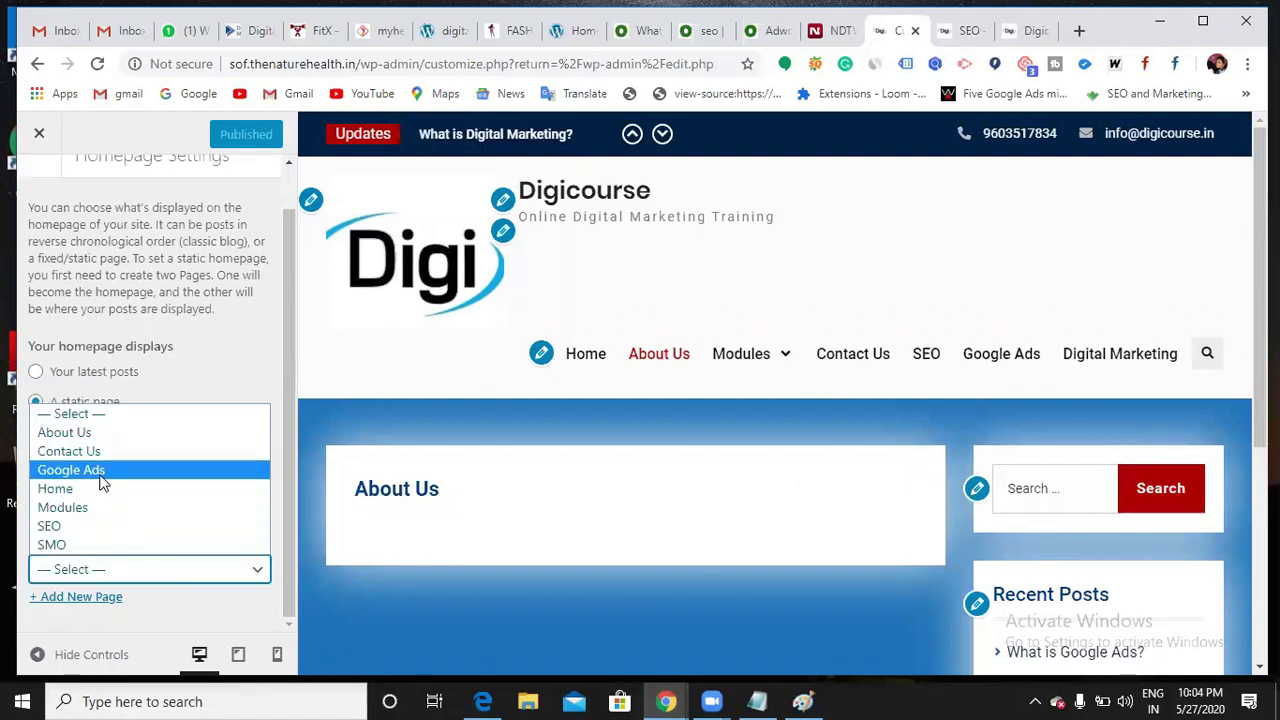
key("Down")
key("Down")
key("Down")
key("Up")
key("Up")
key("Up")
key("Up")
key("Up")
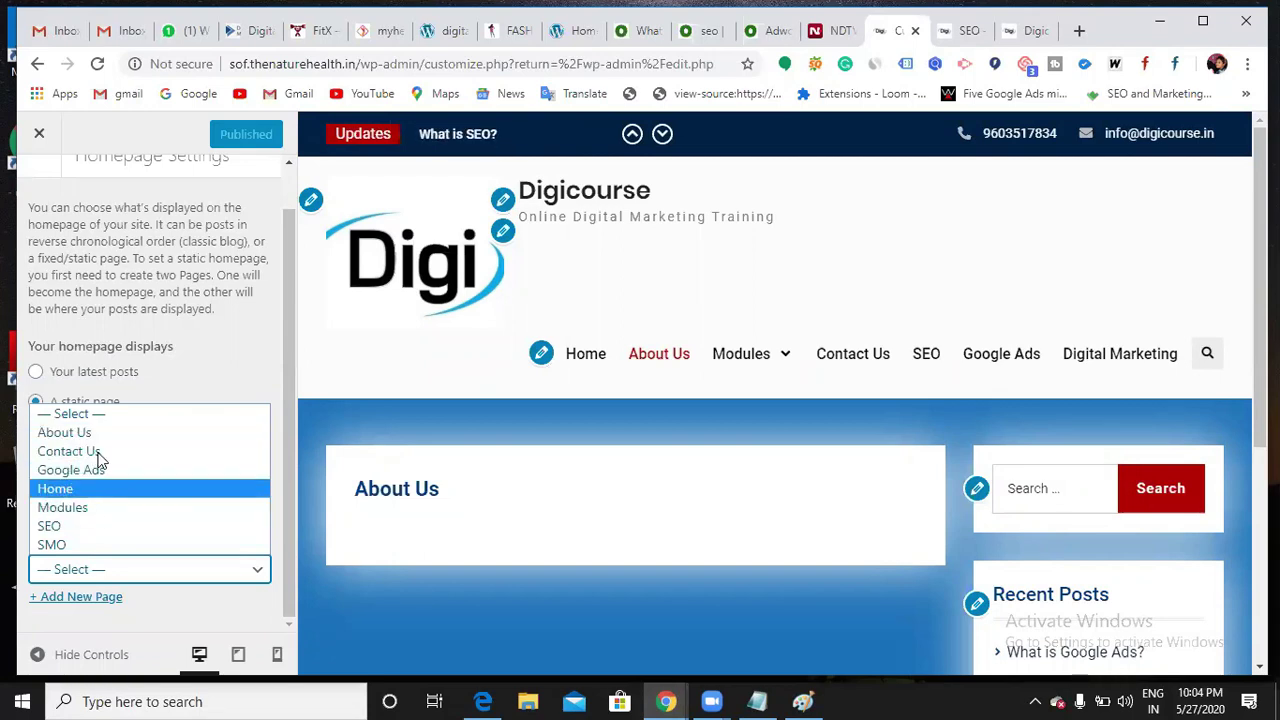
key("Up")
key("Up")
key("Return")
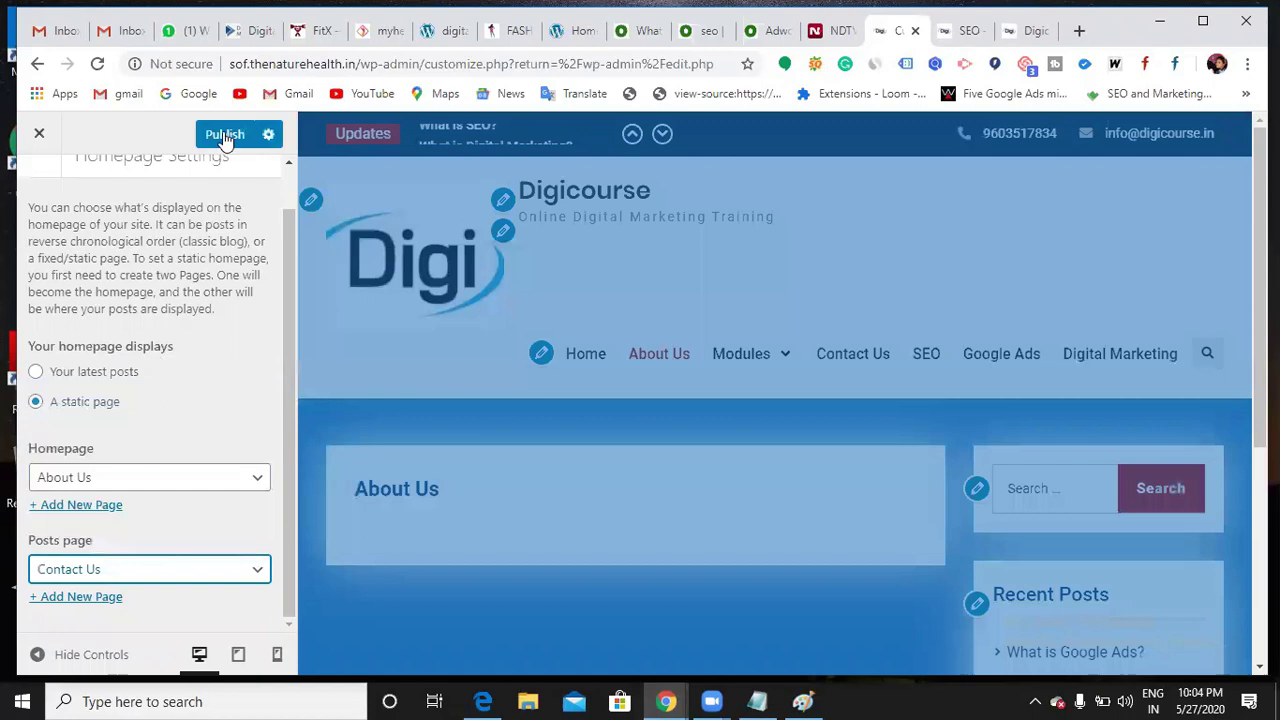
left_click(225, 135)
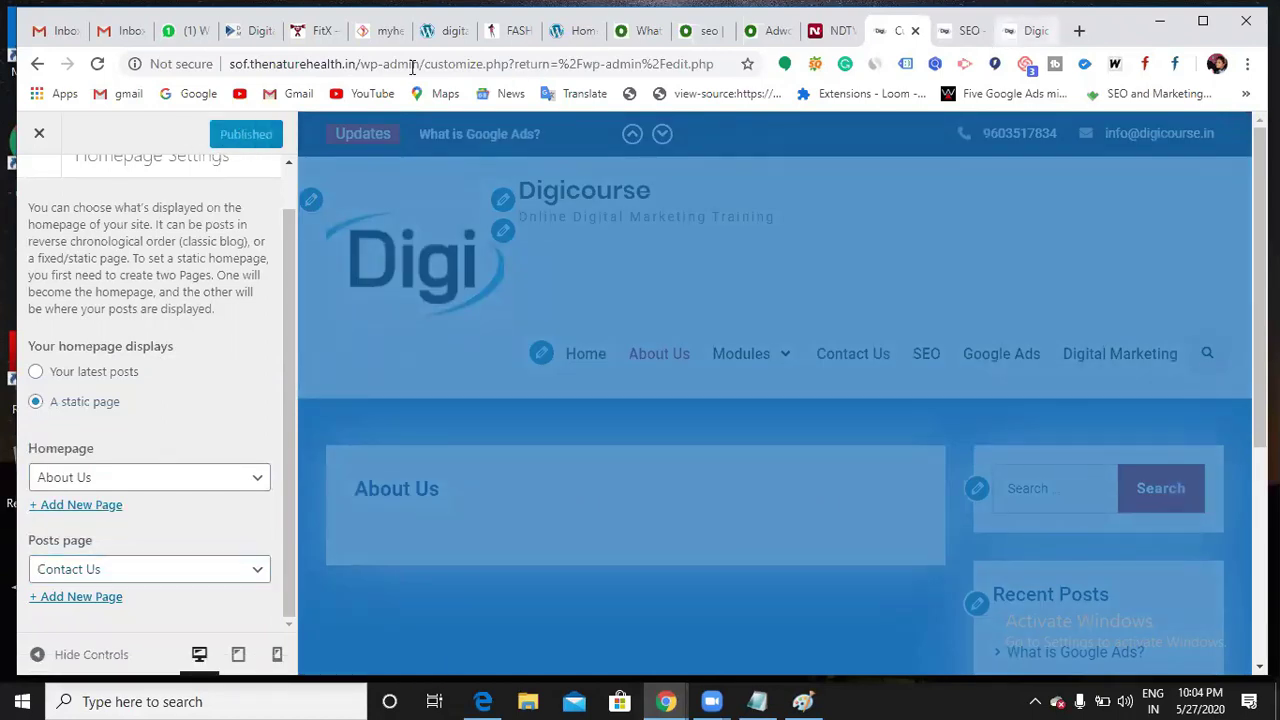
key("ctrl+9")
left_click(97, 64)
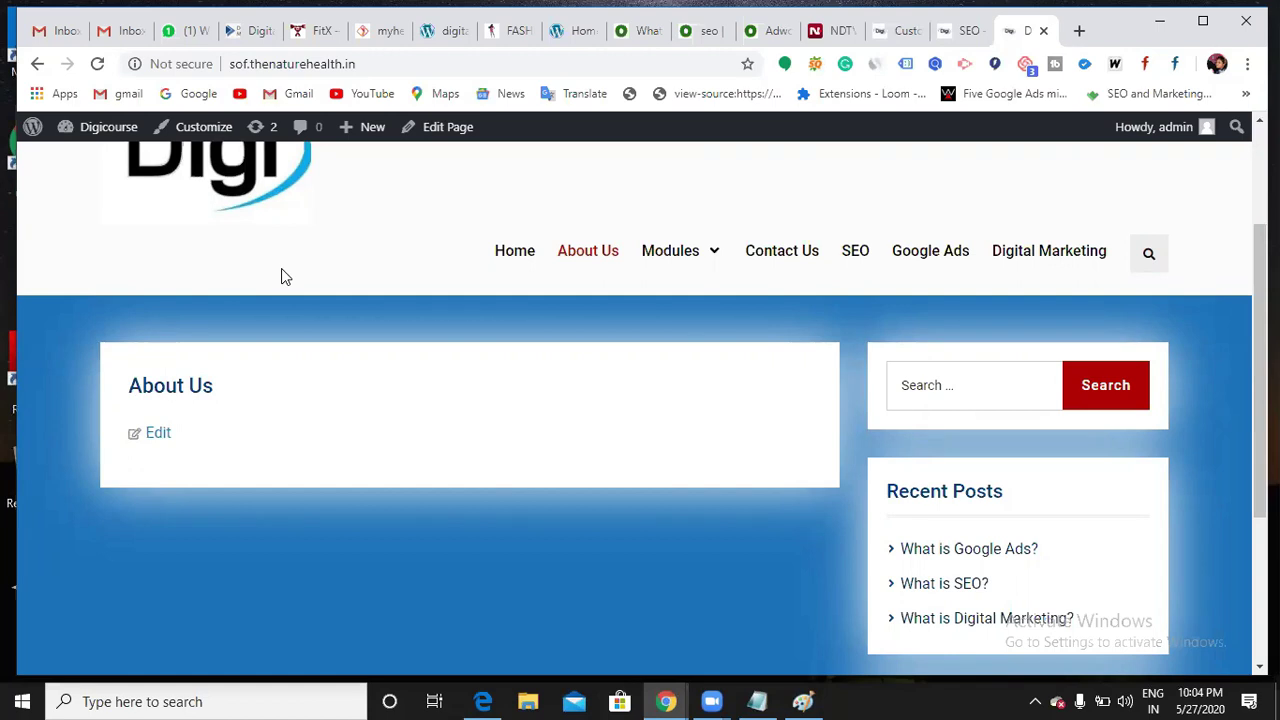
View the live Contact Us page's blog posts, then return to the Customizer
left_click(772, 261)
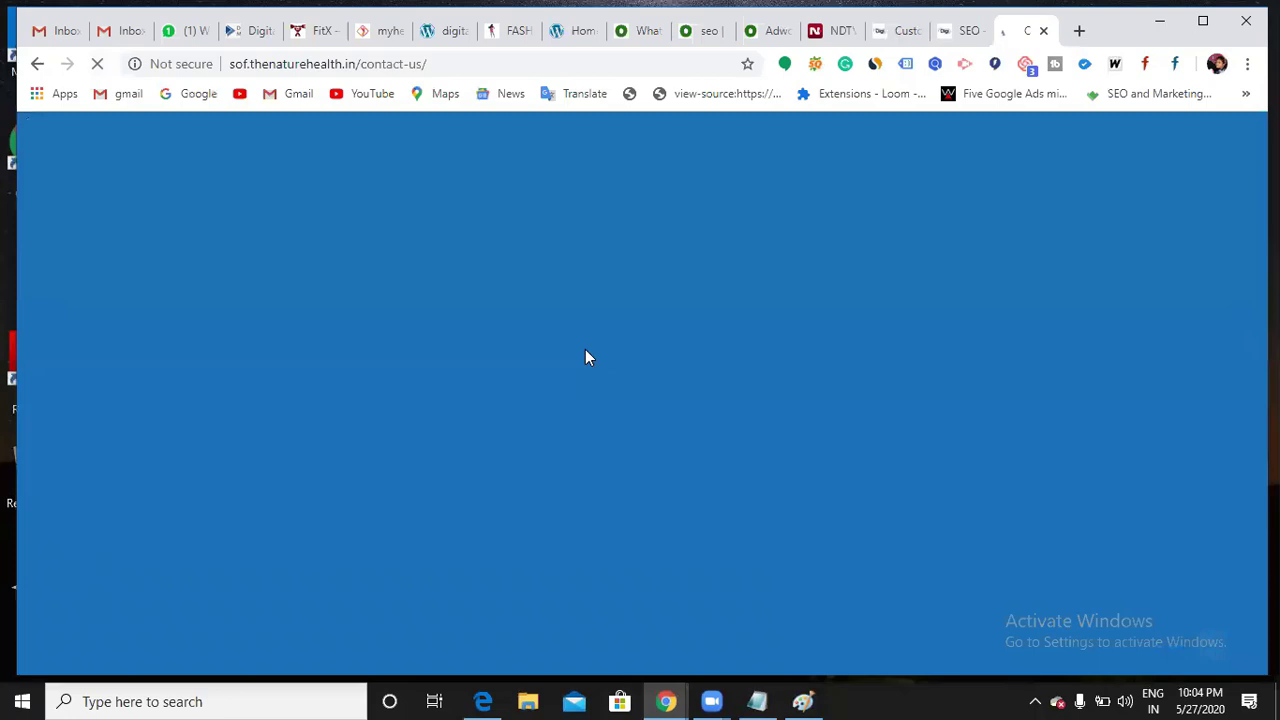
scroll(486, 363, "down", 2)
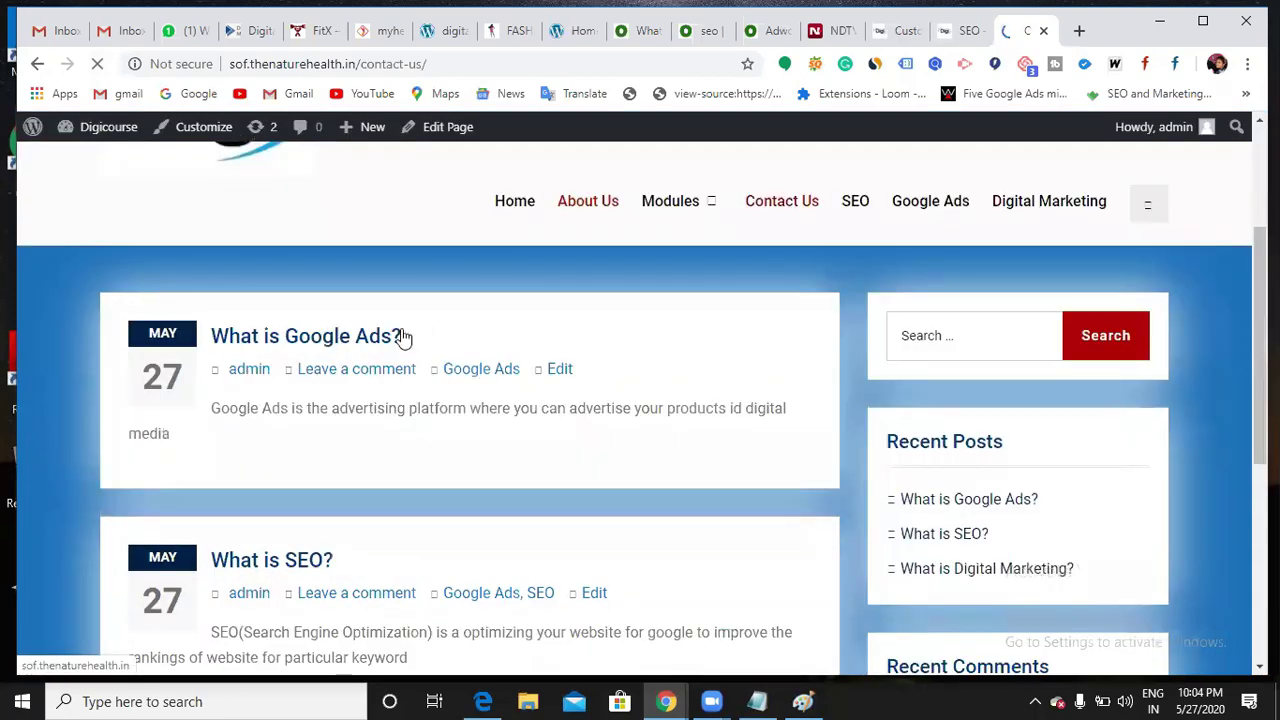
scroll(345, 400, "down", 2)
scroll(337, 426, "up", 1)
scroll(337, 463, "down", 2)
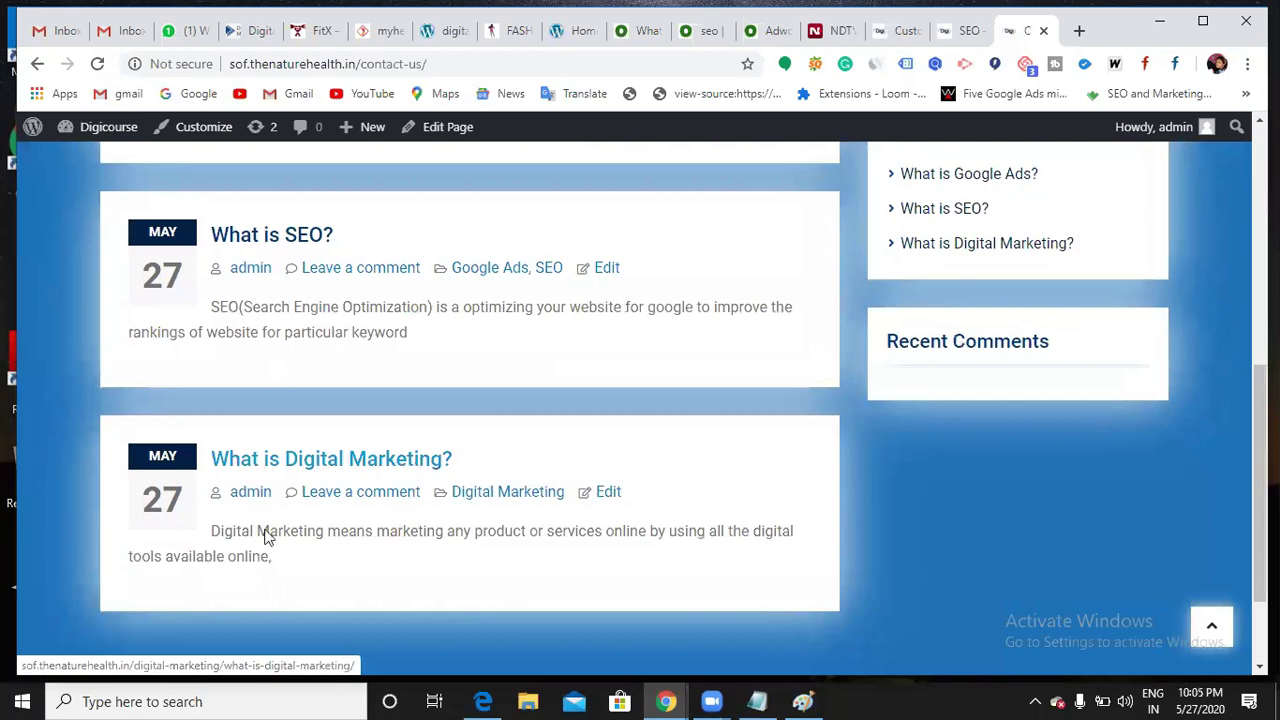
scroll(338, 402, "up", 3)
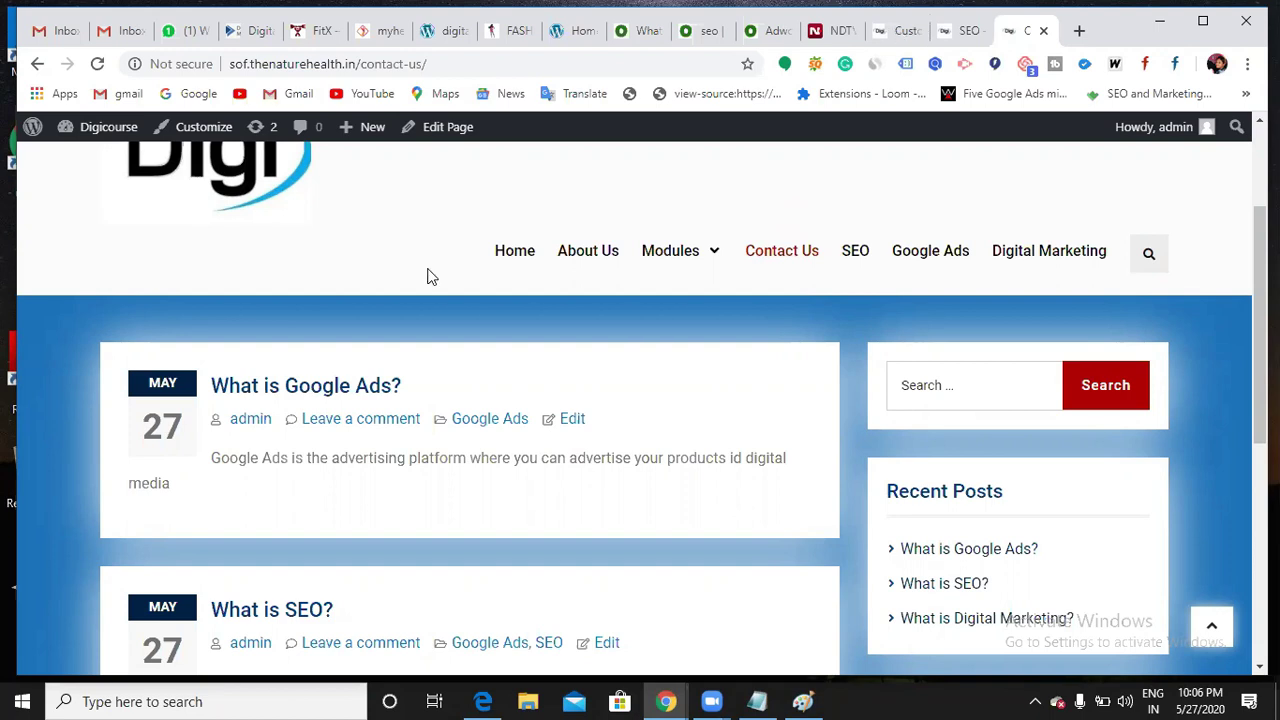
key("ctrl+shift+Tab")
key("ctrl+shift+Tab")
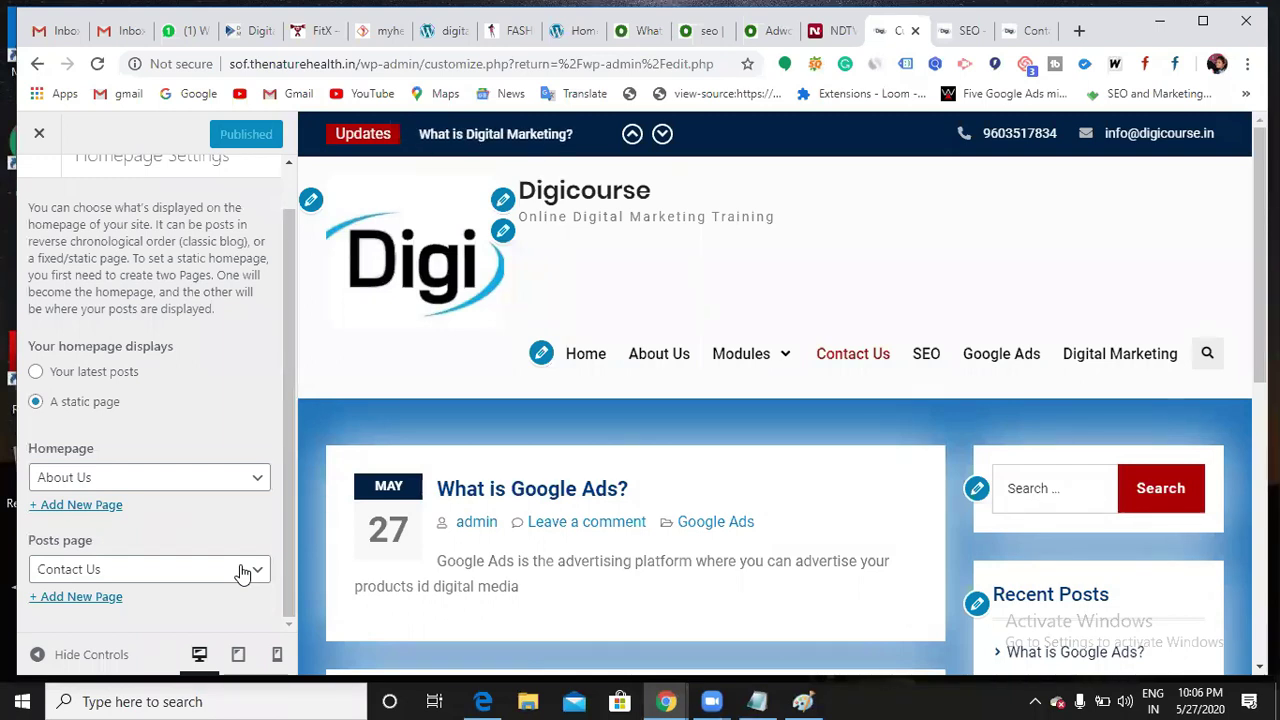
Add a new 'google analytics' page, keep Contact Us as posts page, and publish
left_click(73, 600)
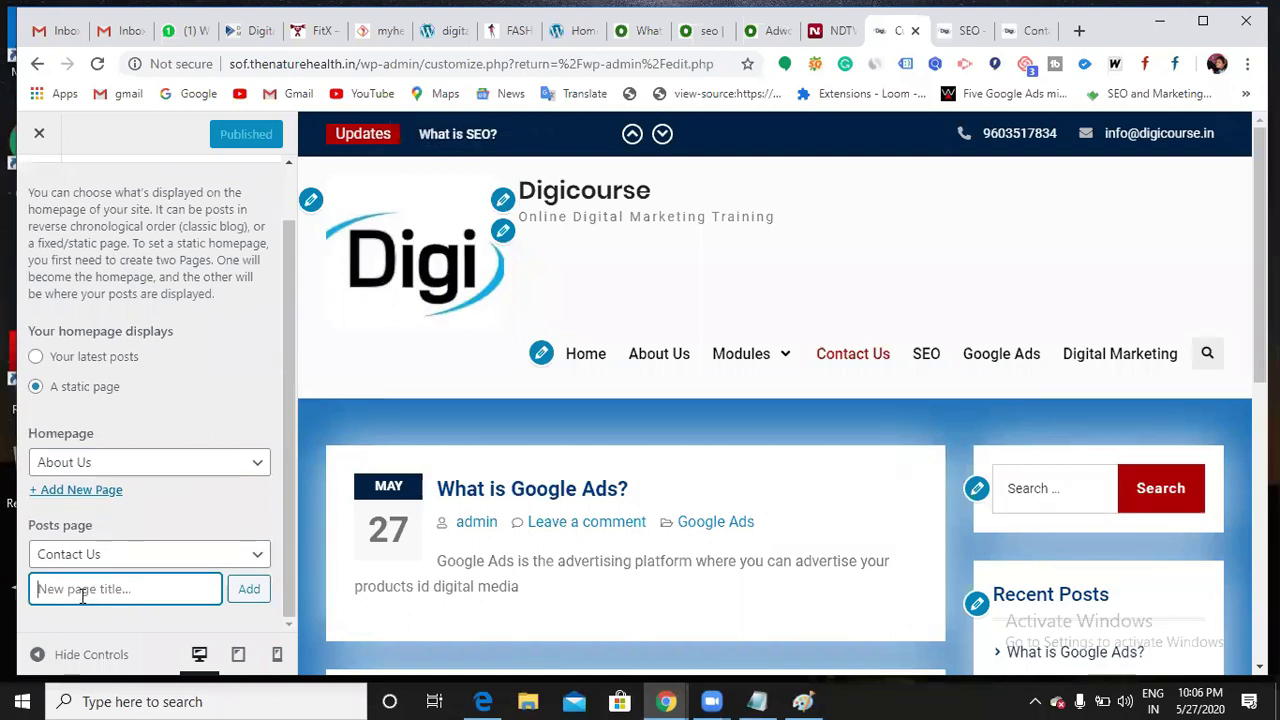
type("go")
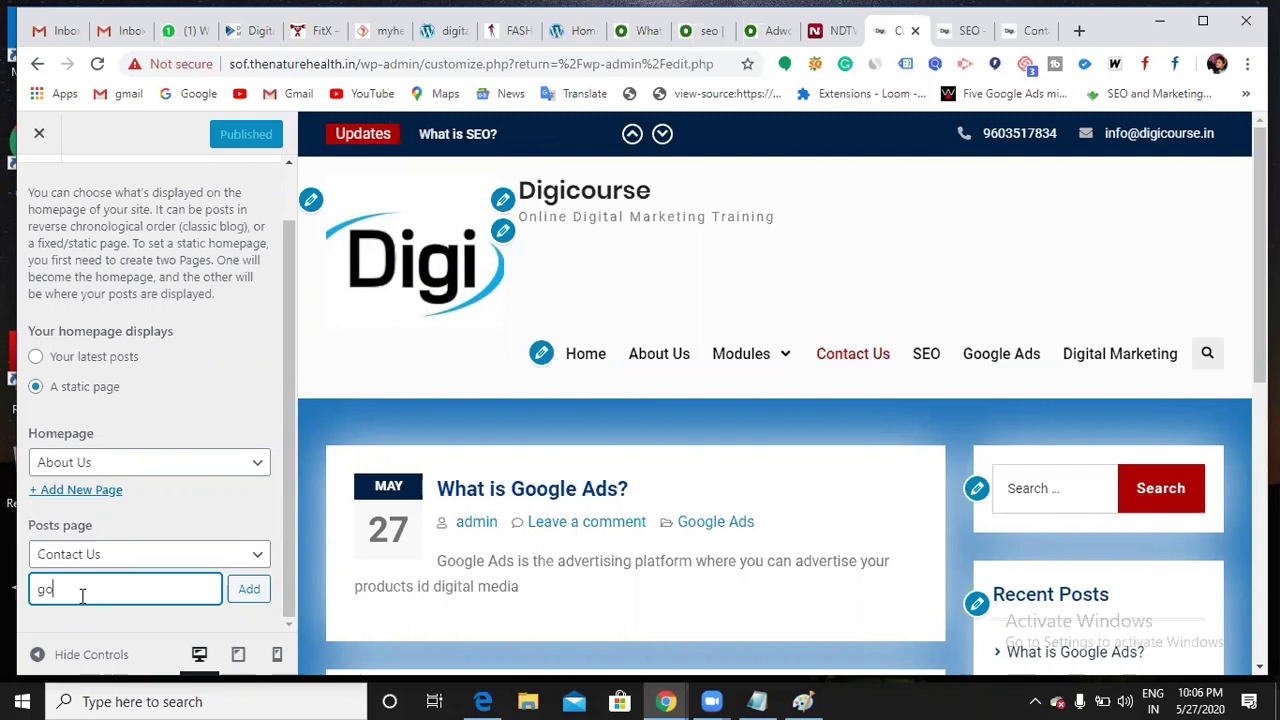
type("ogle analy")
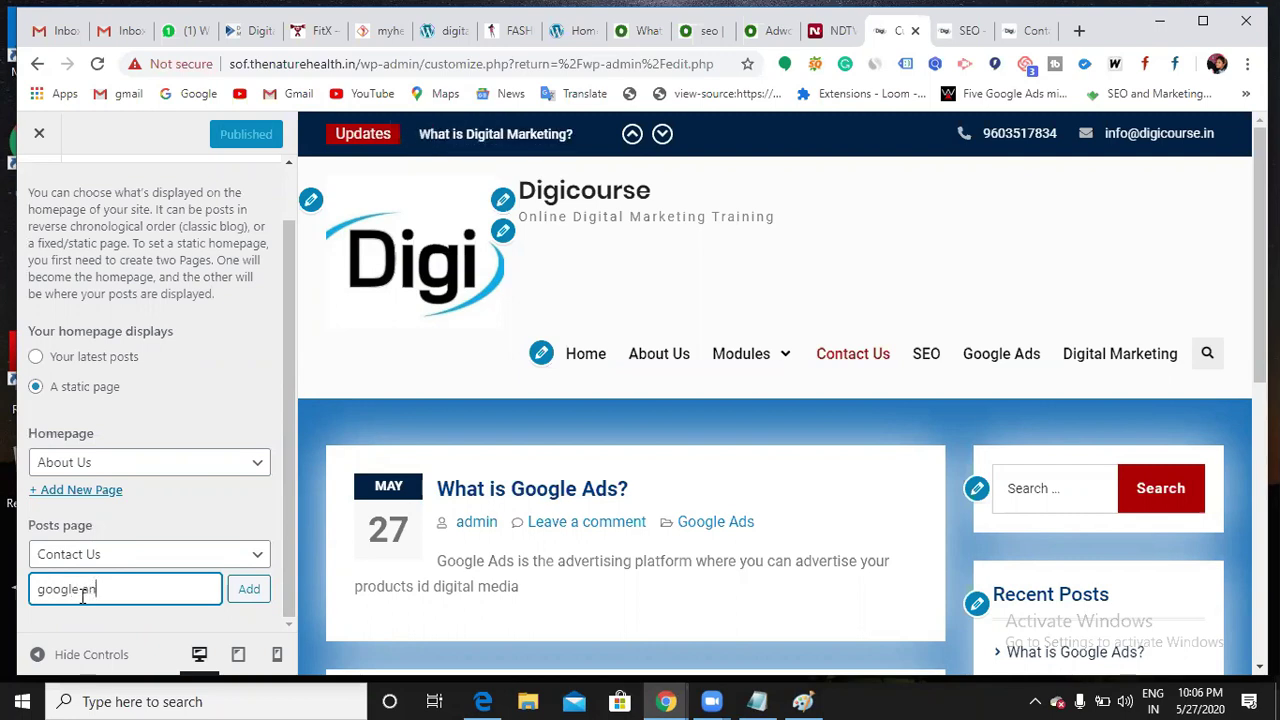
type("tics")
left_click(240, 592)
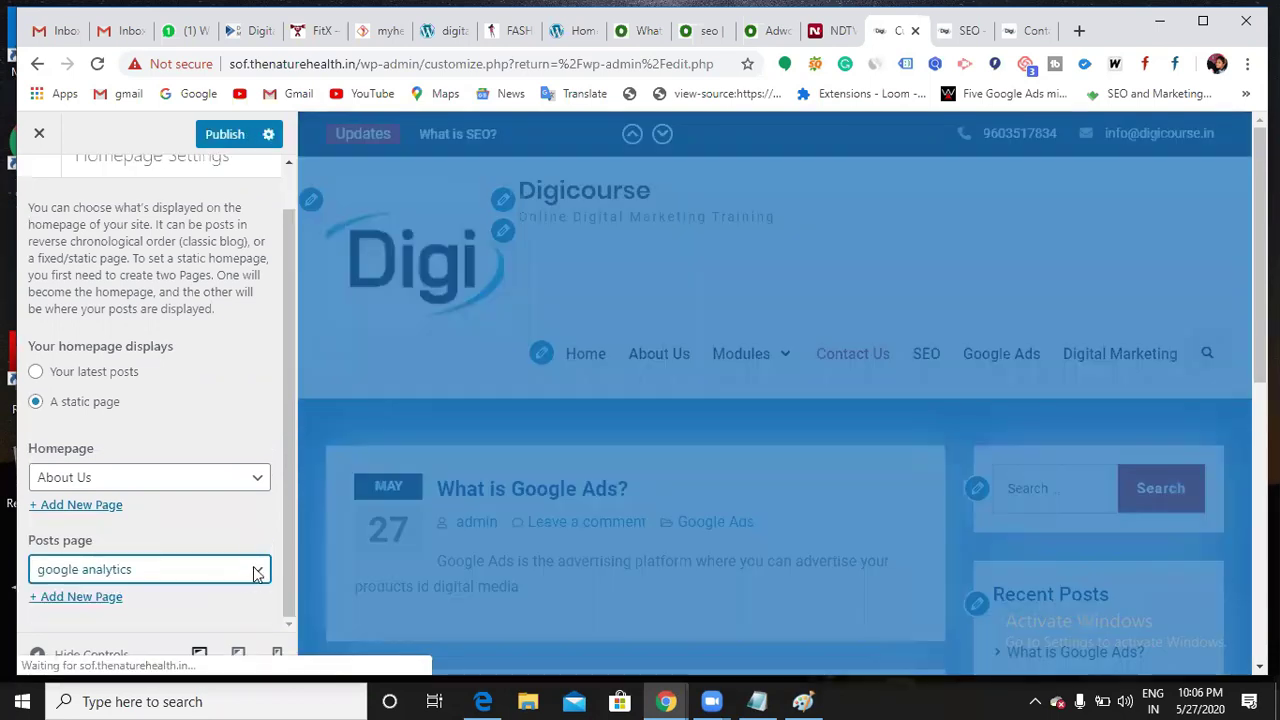
left_click(253, 574)
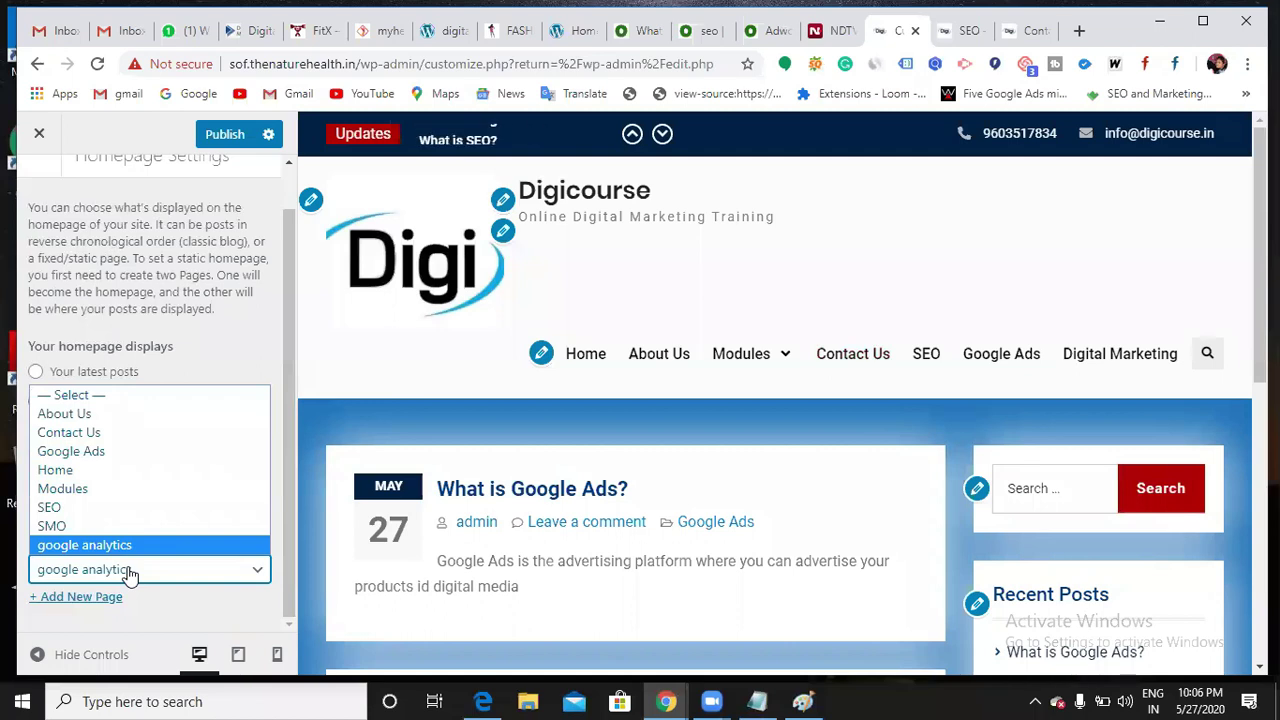
left_click(100, 432)
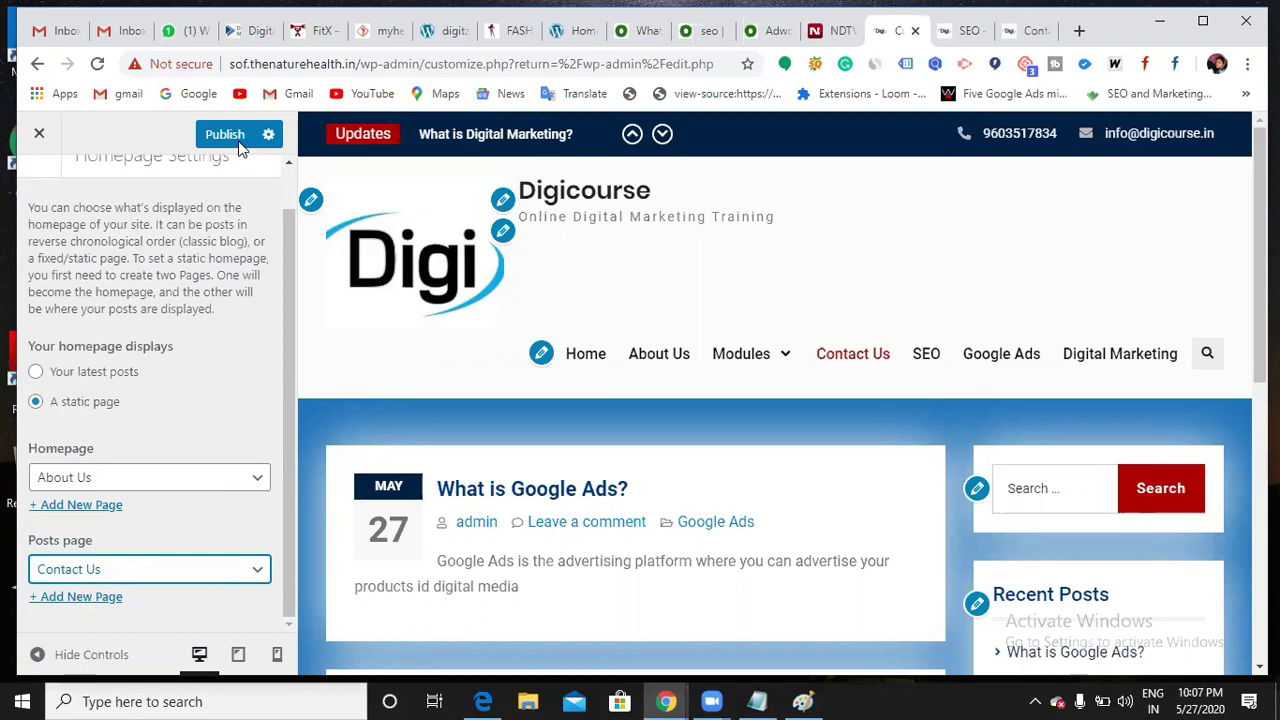
key("ctrl+s")
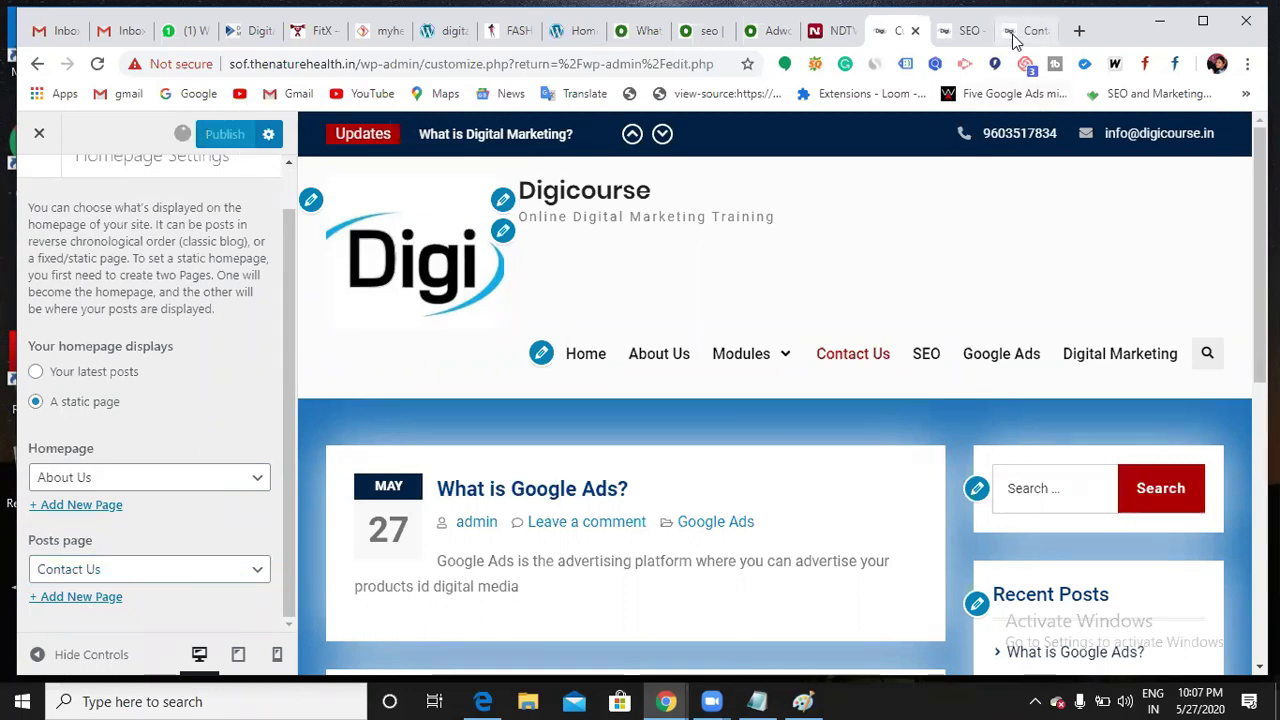
left_click(1013, 38)
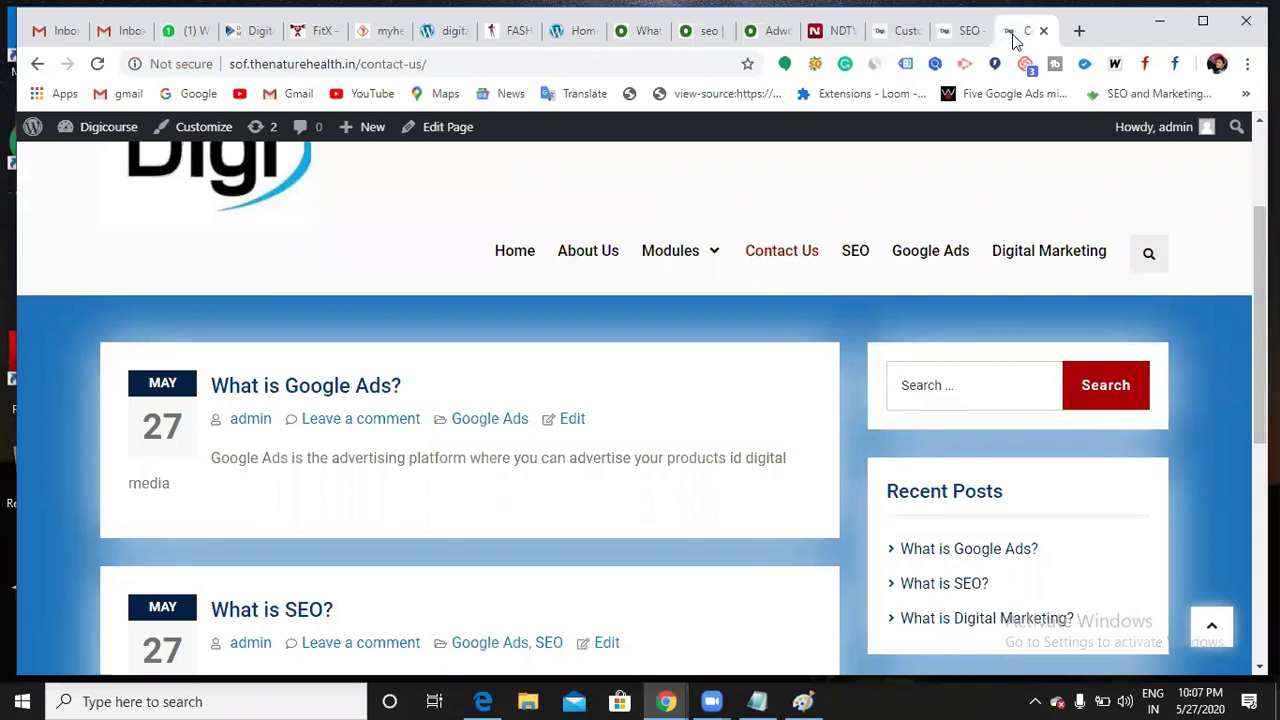
Open the live About Us page, scroll it, and select the site's address-bar URL
left_click(590, 250)
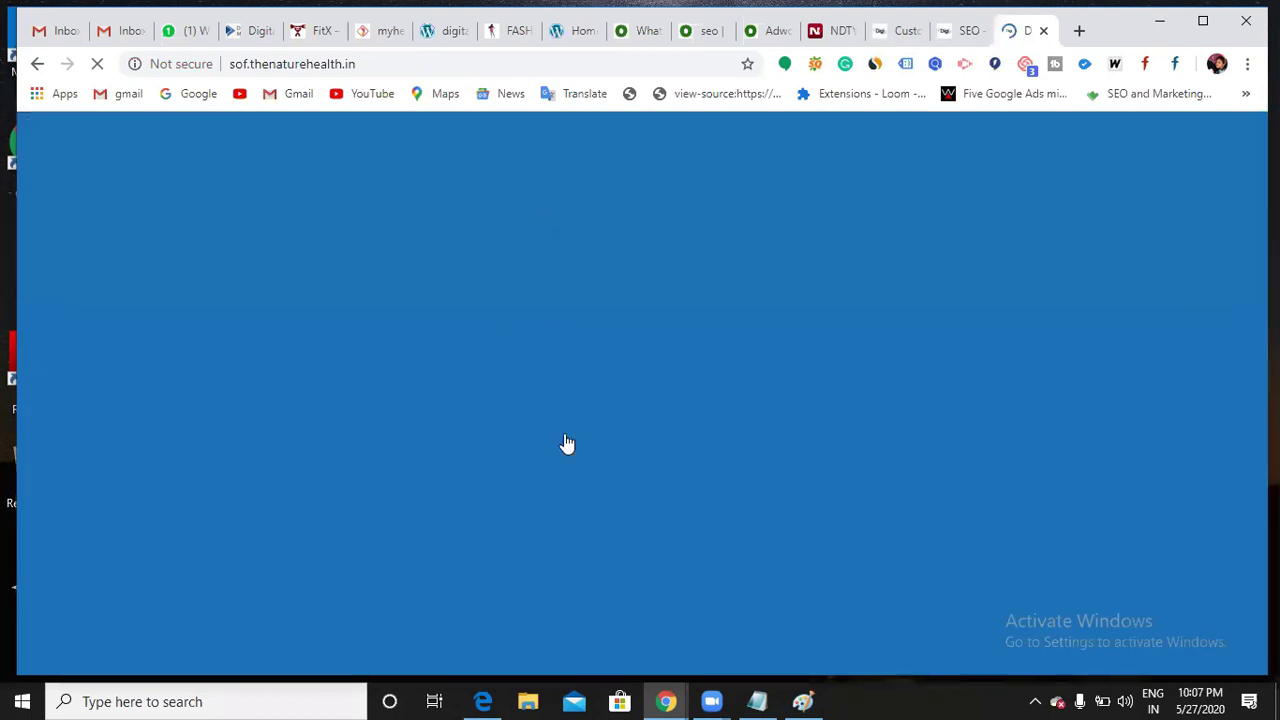
scroll(568, 455, "down", 2)
scroll(568, 462, "down", 1)
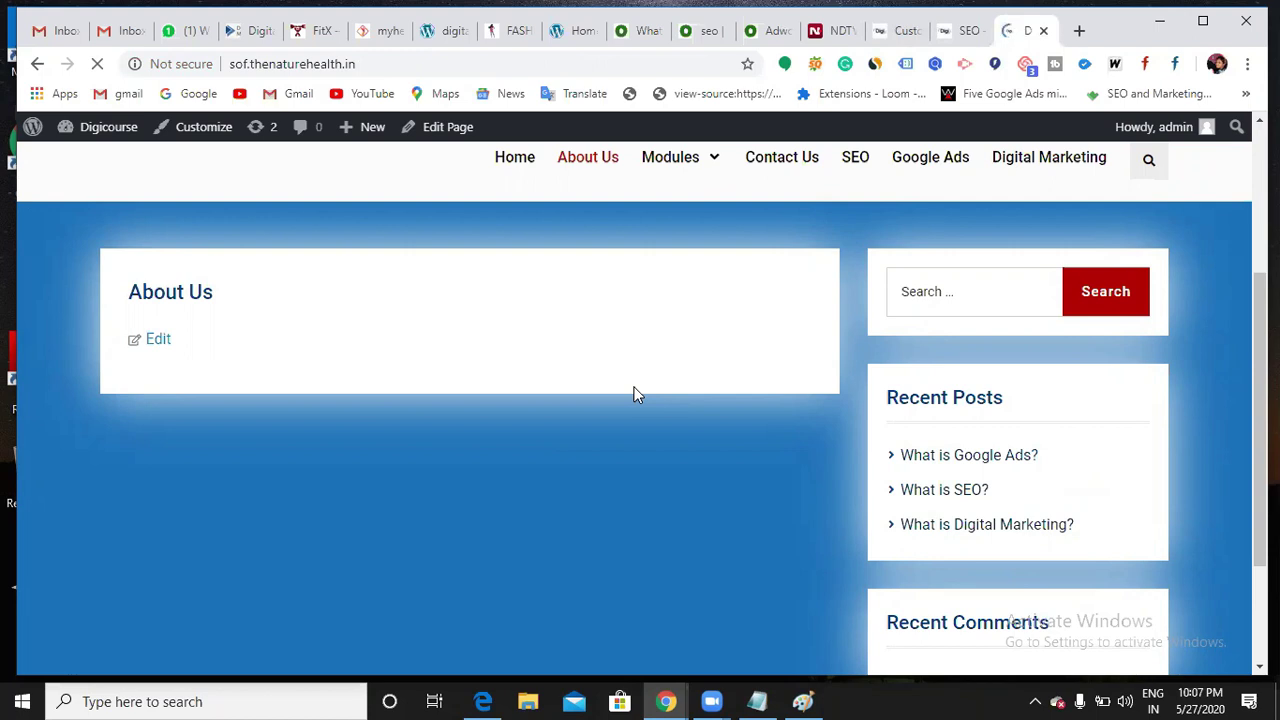
scroll(634, 394, "up", 2)
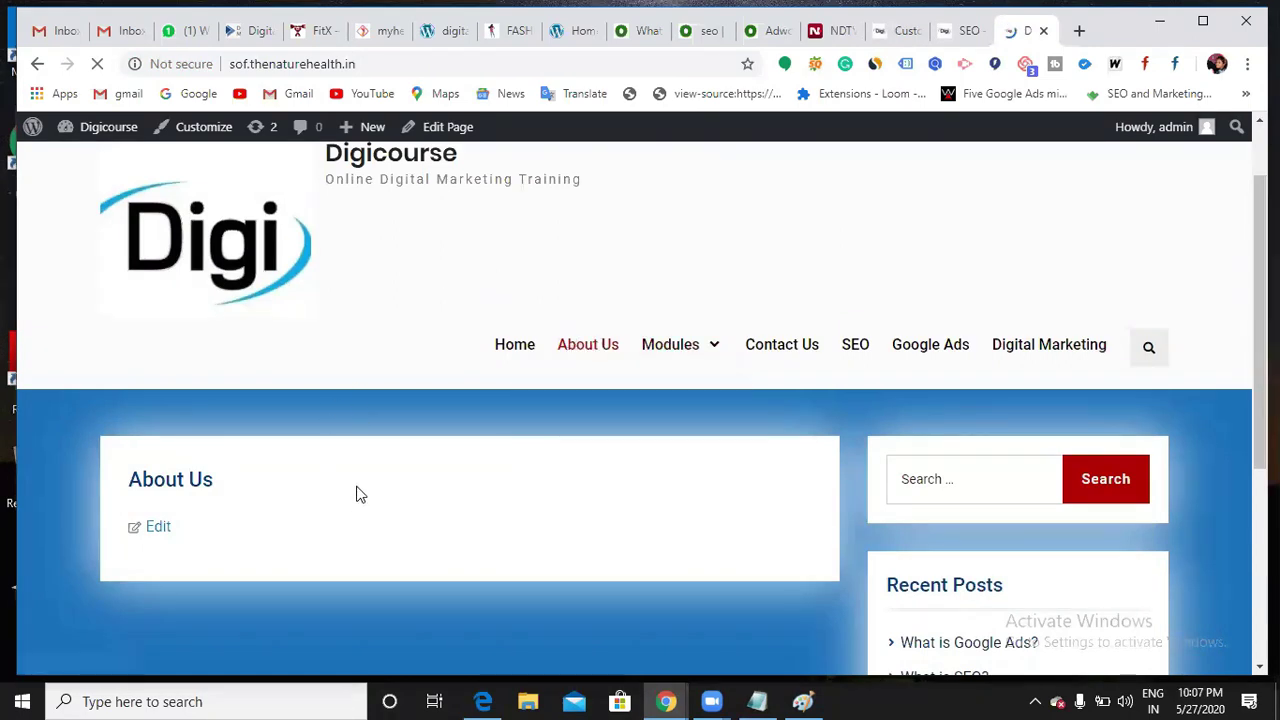
left_click(327, 64)
left_click_drag(356, 64, 228, 68)
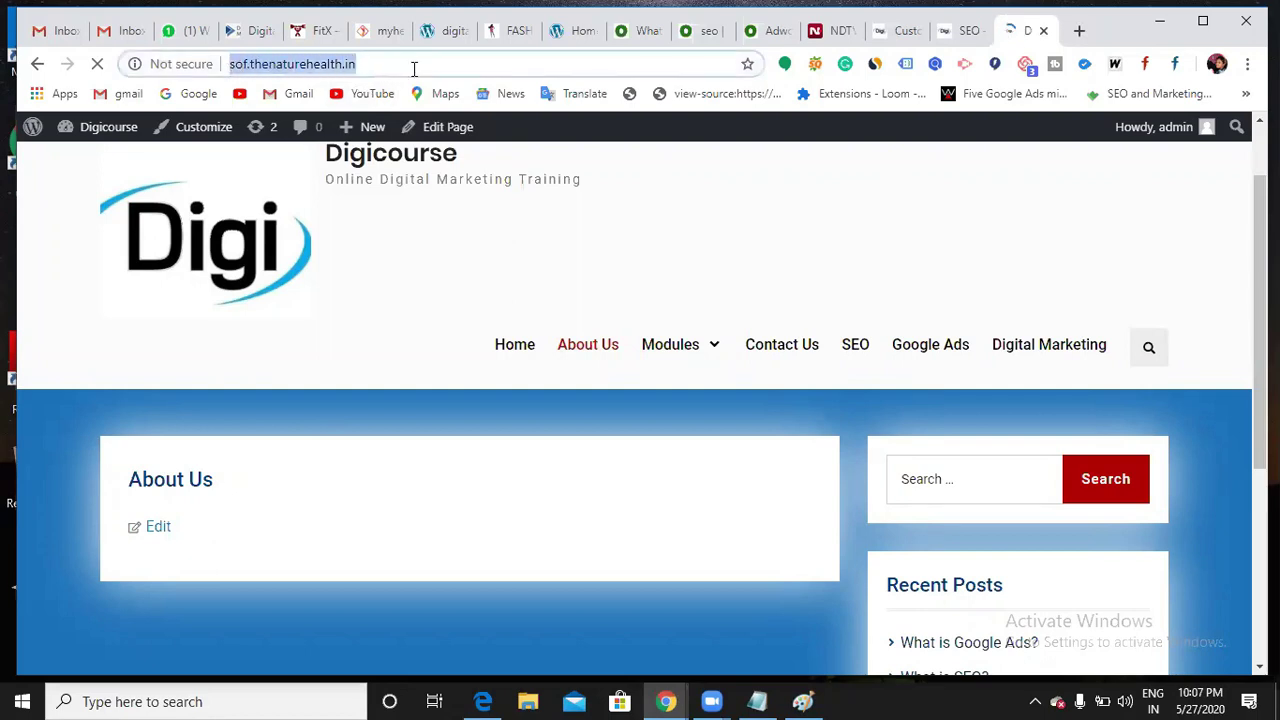
left_click(756, 484)
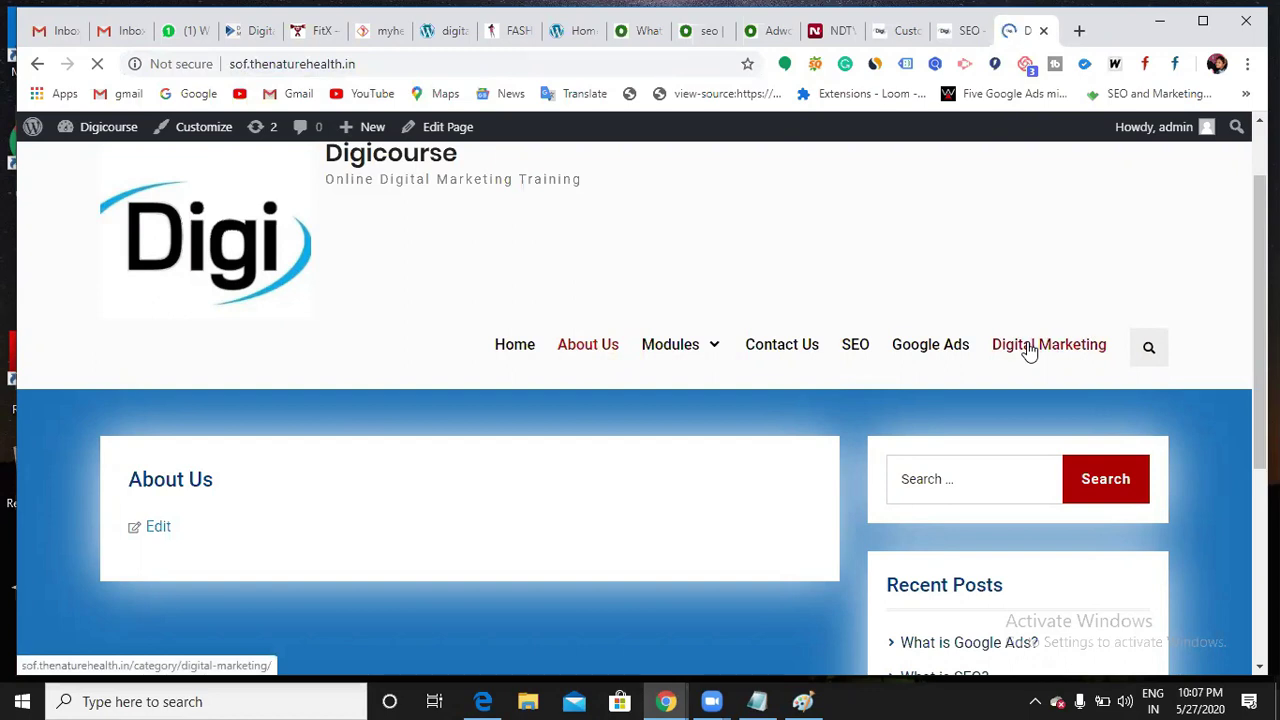
Move through the coro tab to the FitX site, reload and scroll it, then open About us
left_click(435, 31)
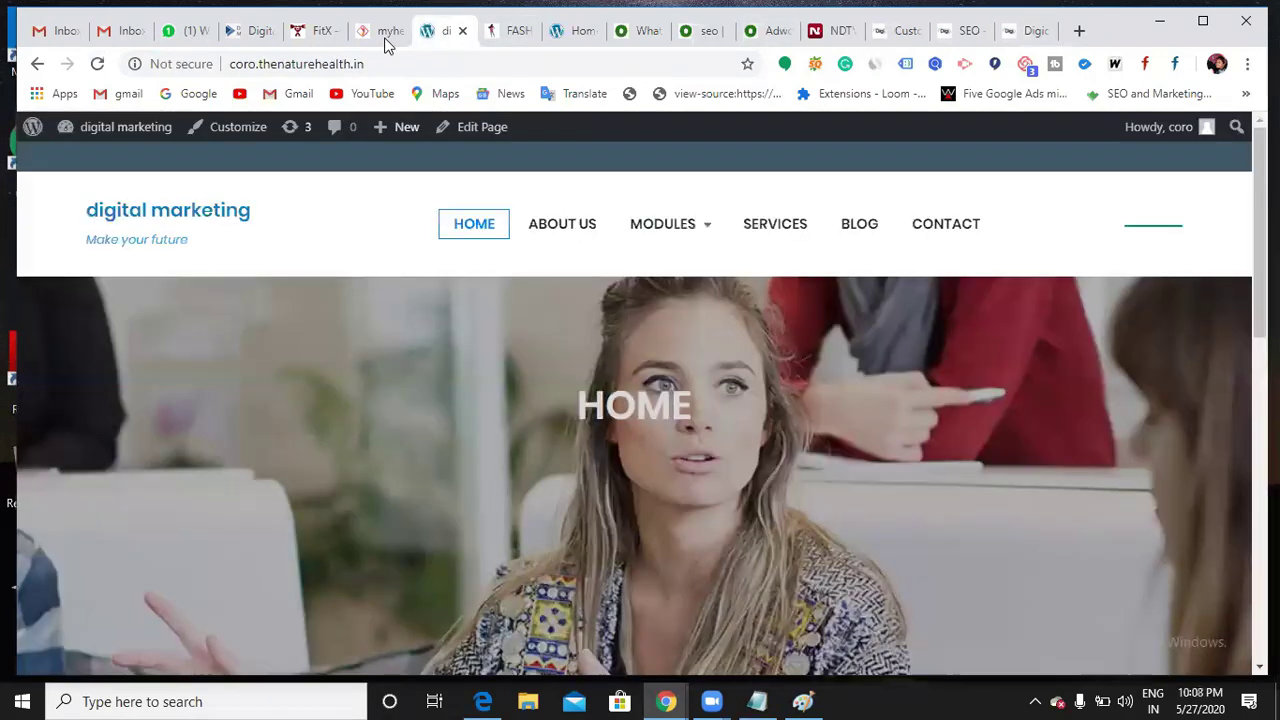
left_click(378, 32)
left_click(312, 32)
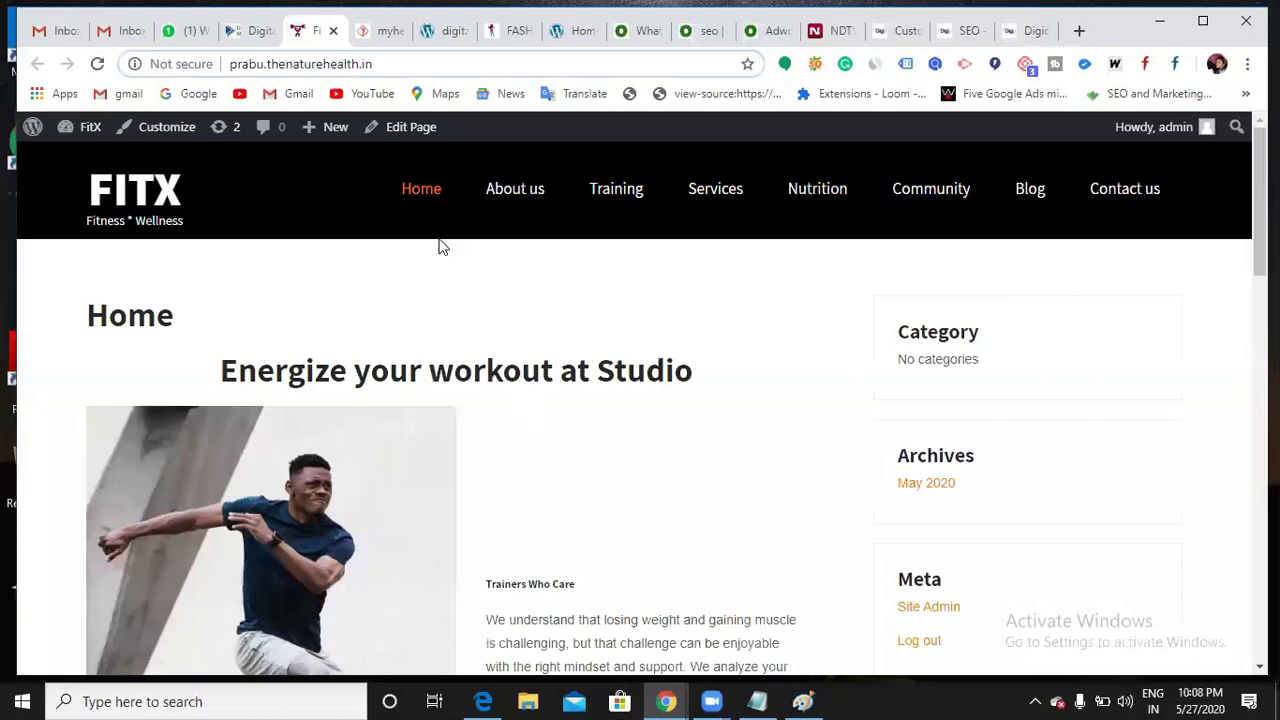
scroll(428, 202, "down", 2)
key("Return")
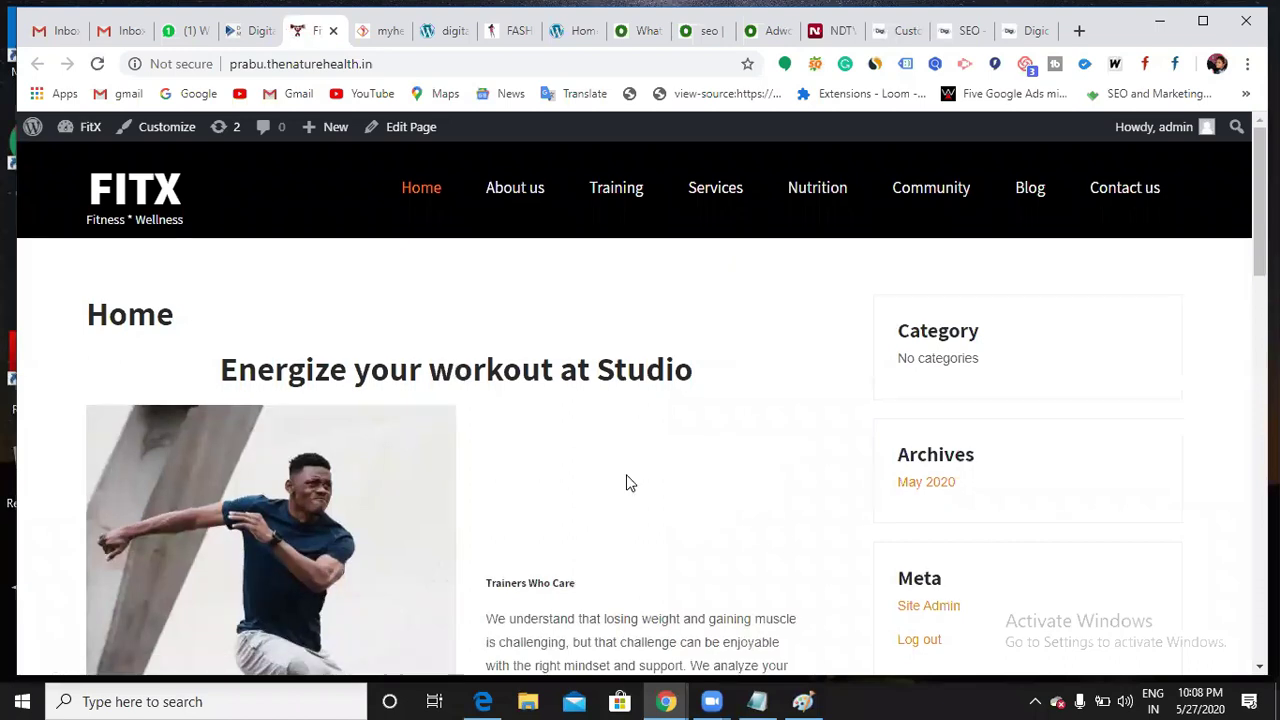
scroll(630, 485, "down", 5)
scroll(637, 490, "down", 3)
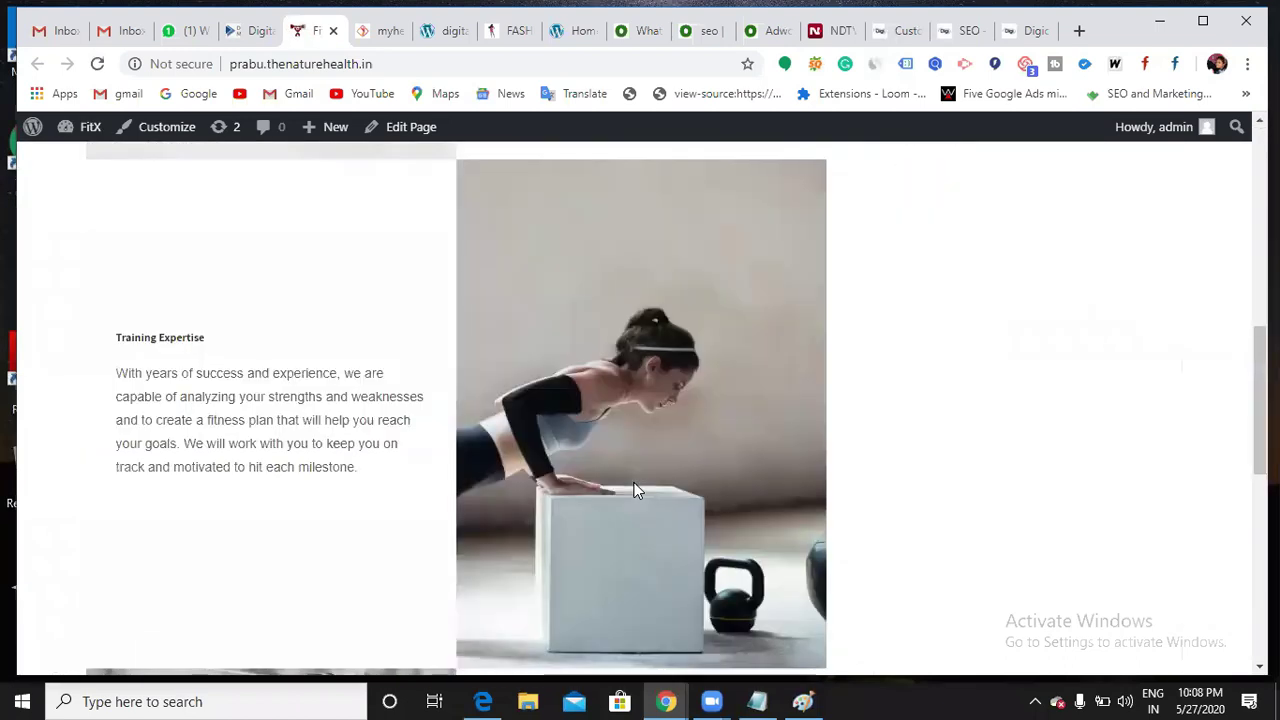
scroll(636, 490, "down", 2)
scroll(634, 488, "up", 9)
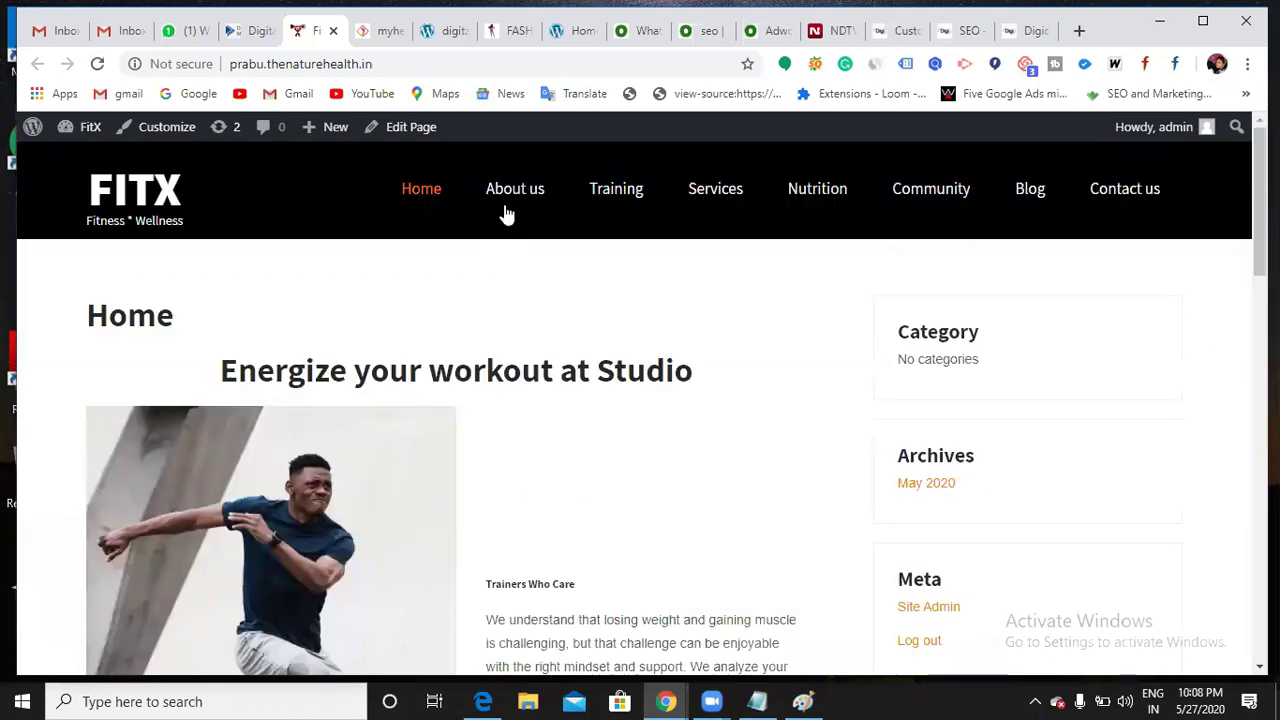
left_click(515, 202)
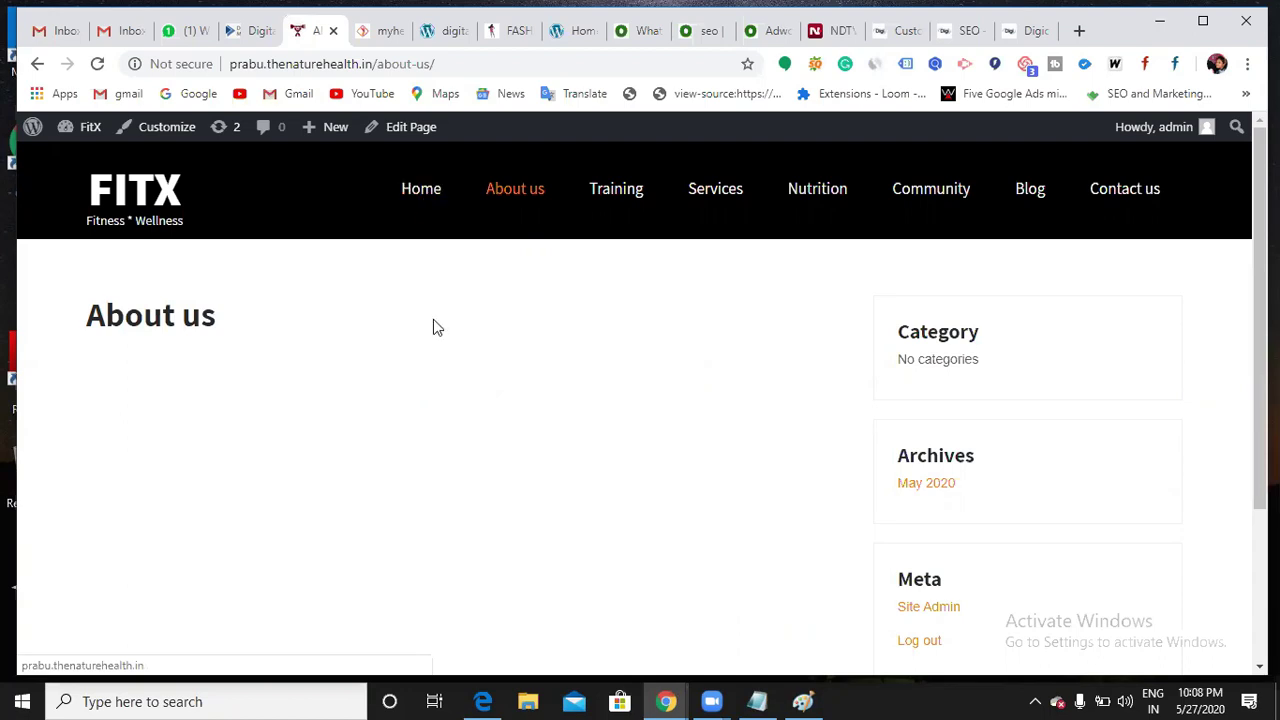
Scroll the FitX About us page, then return to the Digicourse tab and scroll its About Us page
scroll(434, 331, "down", 3)
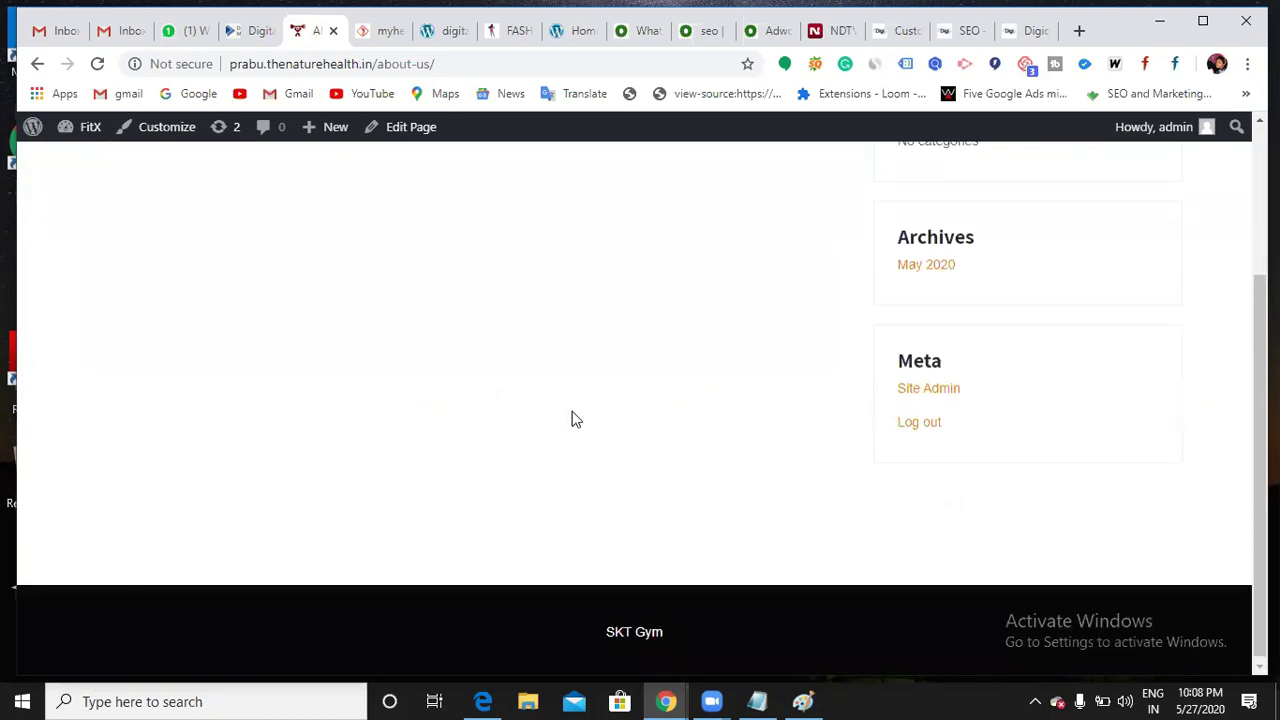
scroll(255, 488, "up", 3)
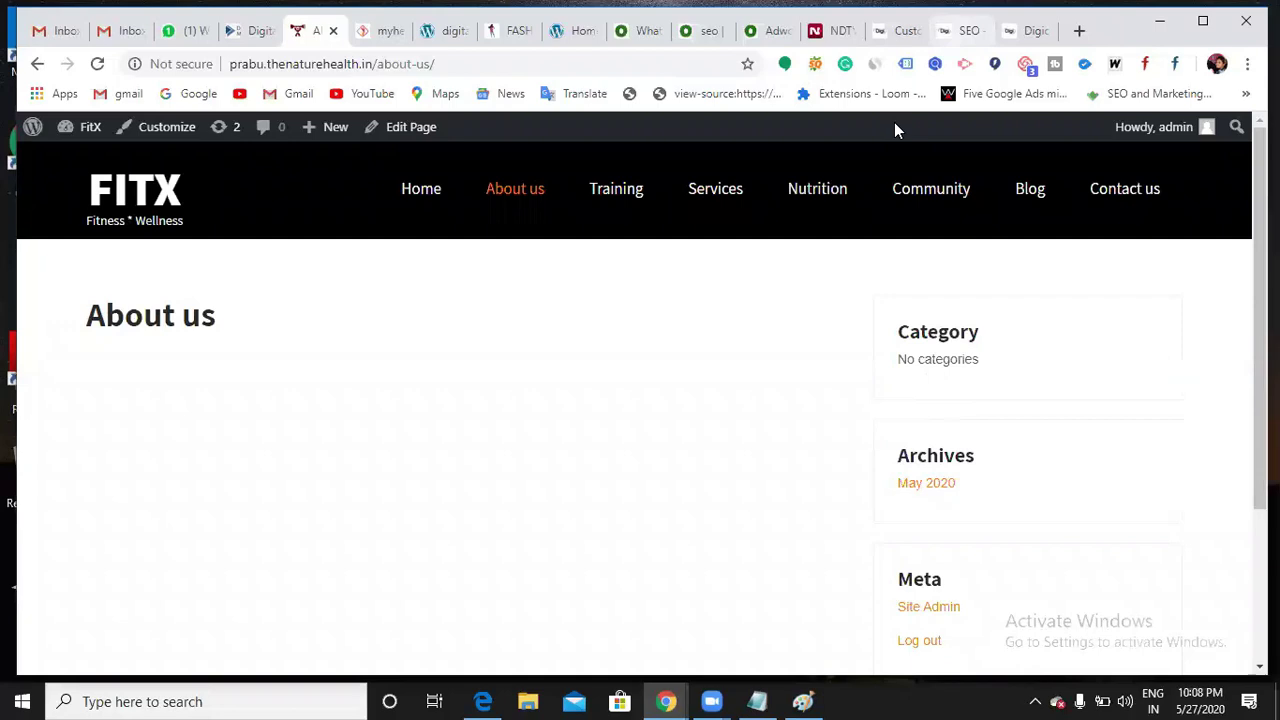
scroll(942, 405, "down", 1)
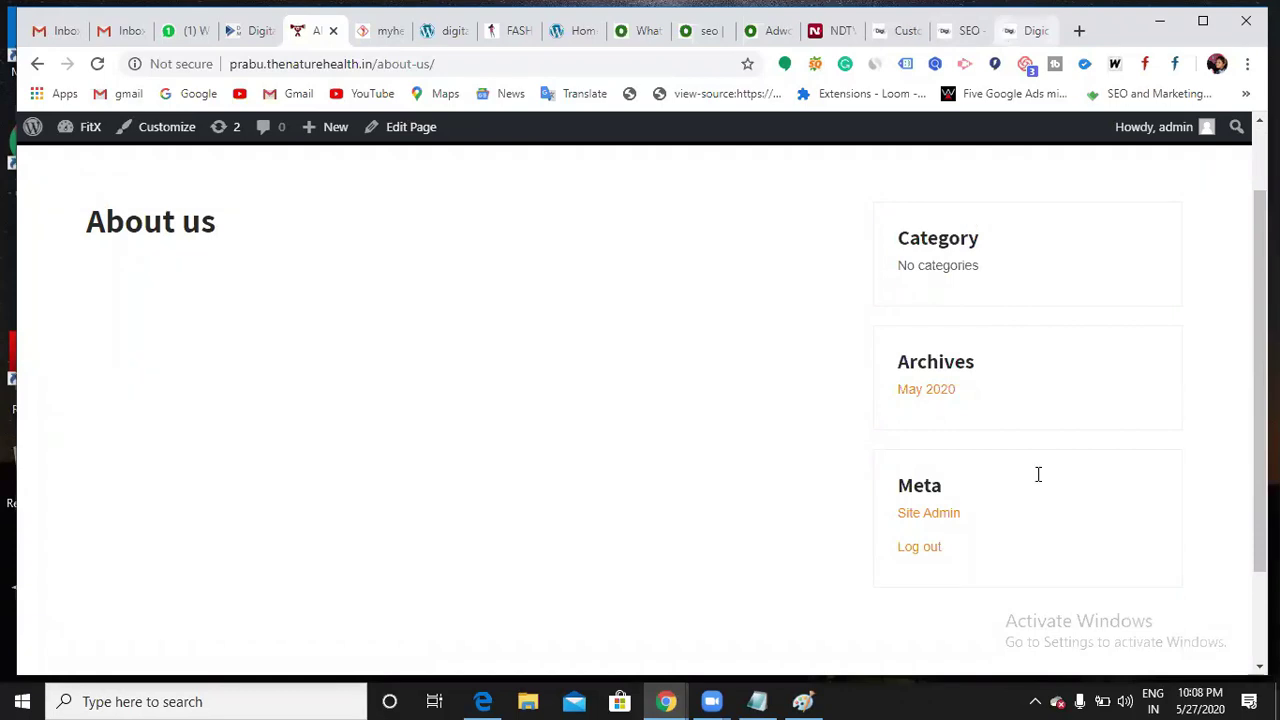
left_click(1030, 30)
scroll(955, 390, "down", 1)
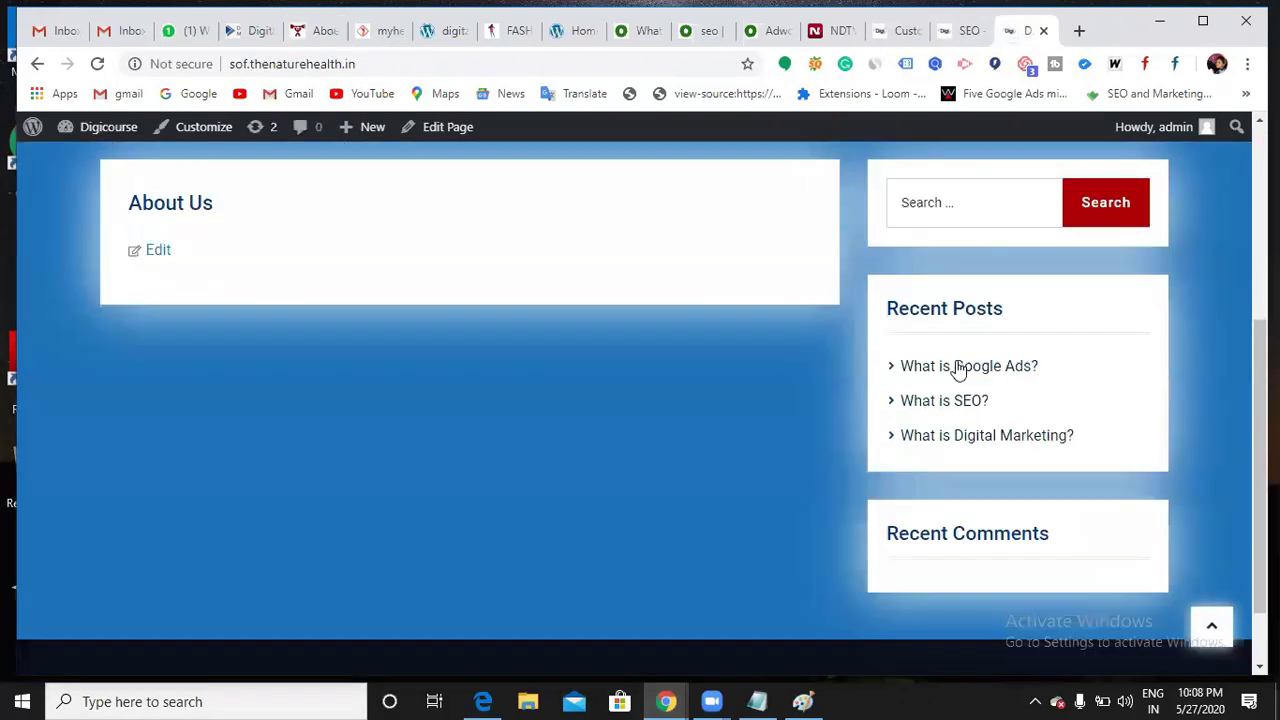
scroll(934, 531, "down", 2)
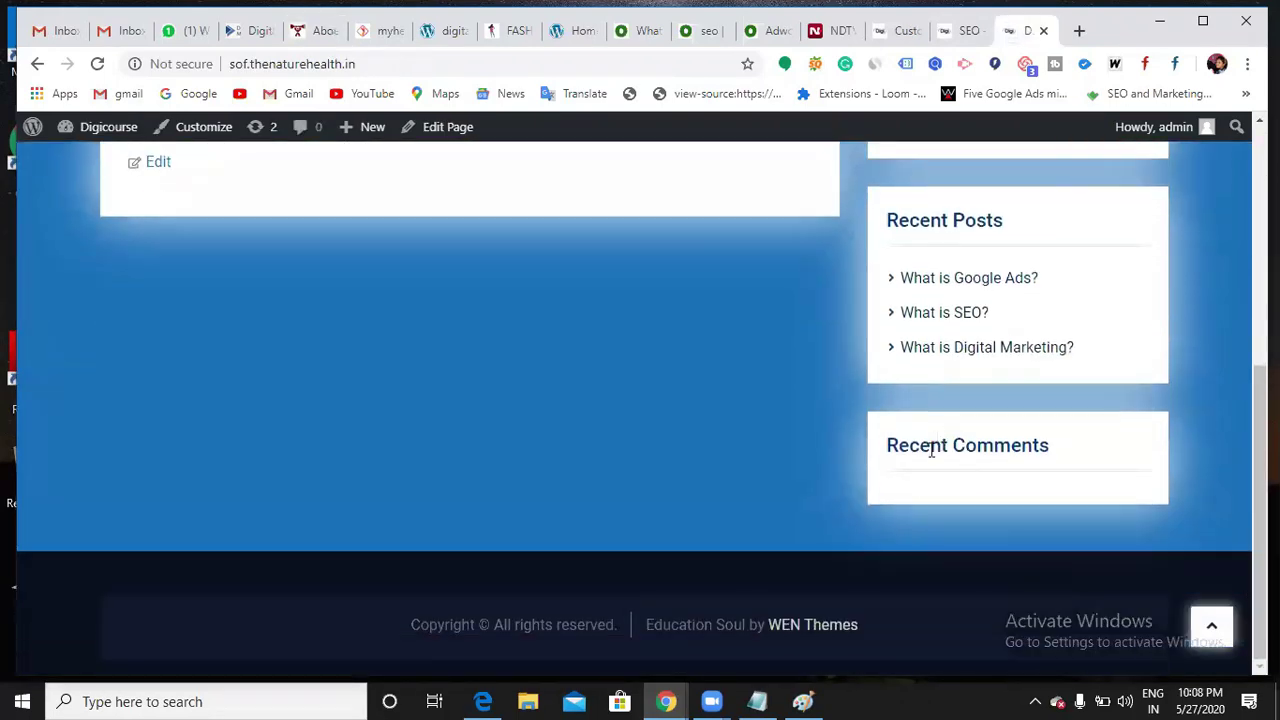
scroll(1068, 445, "up", 5)
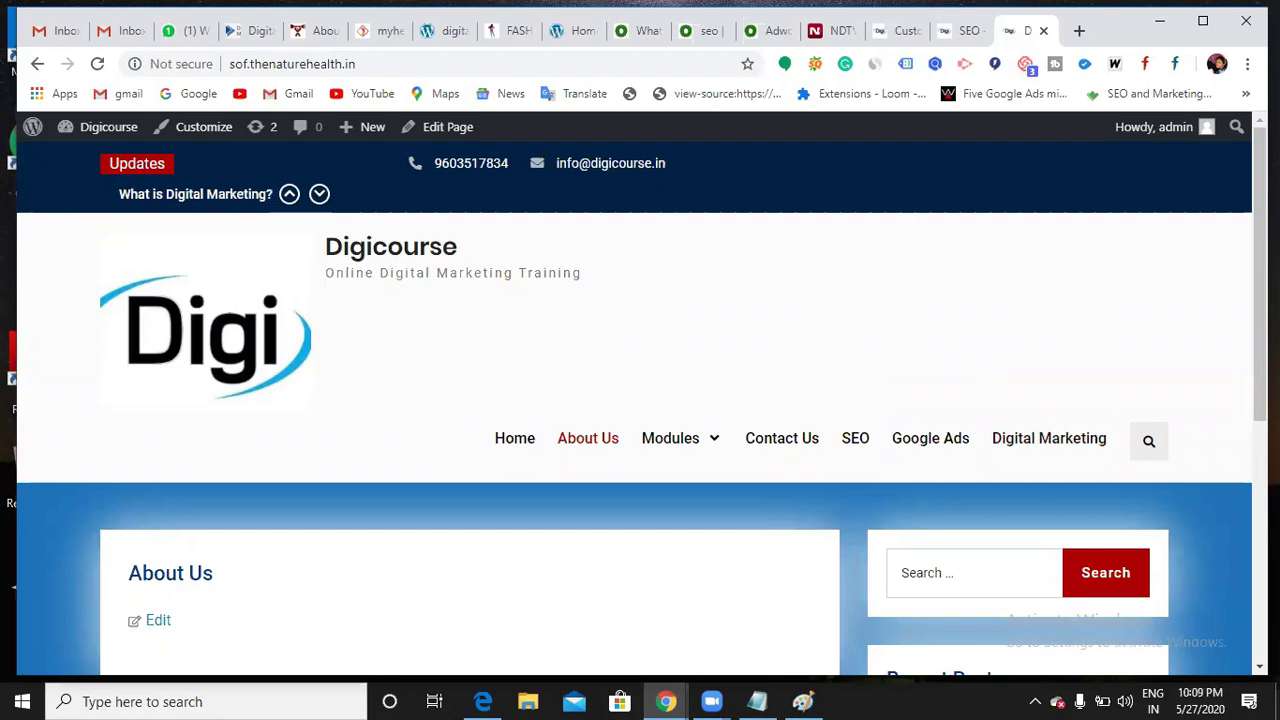
scroll(1003, 366, "down", 2)
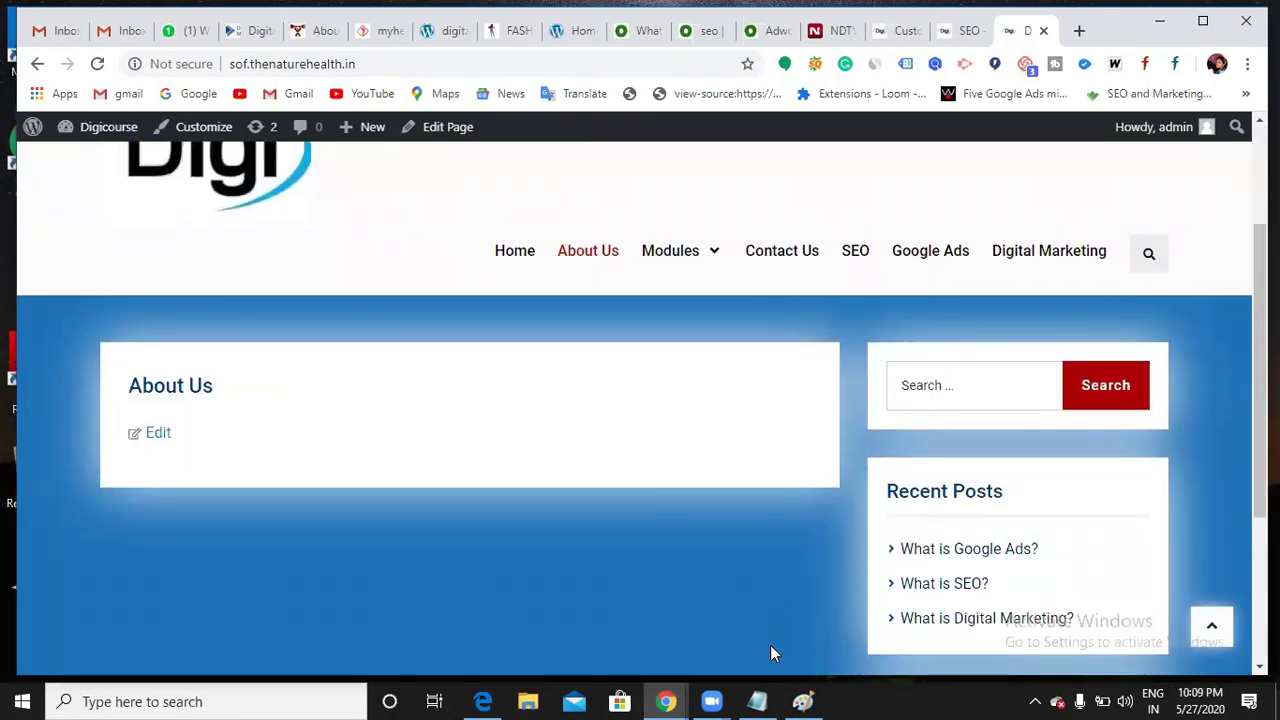
In Notepad, add Header, footer and sidebar as separate lines below Categories
key("alt+Tab")
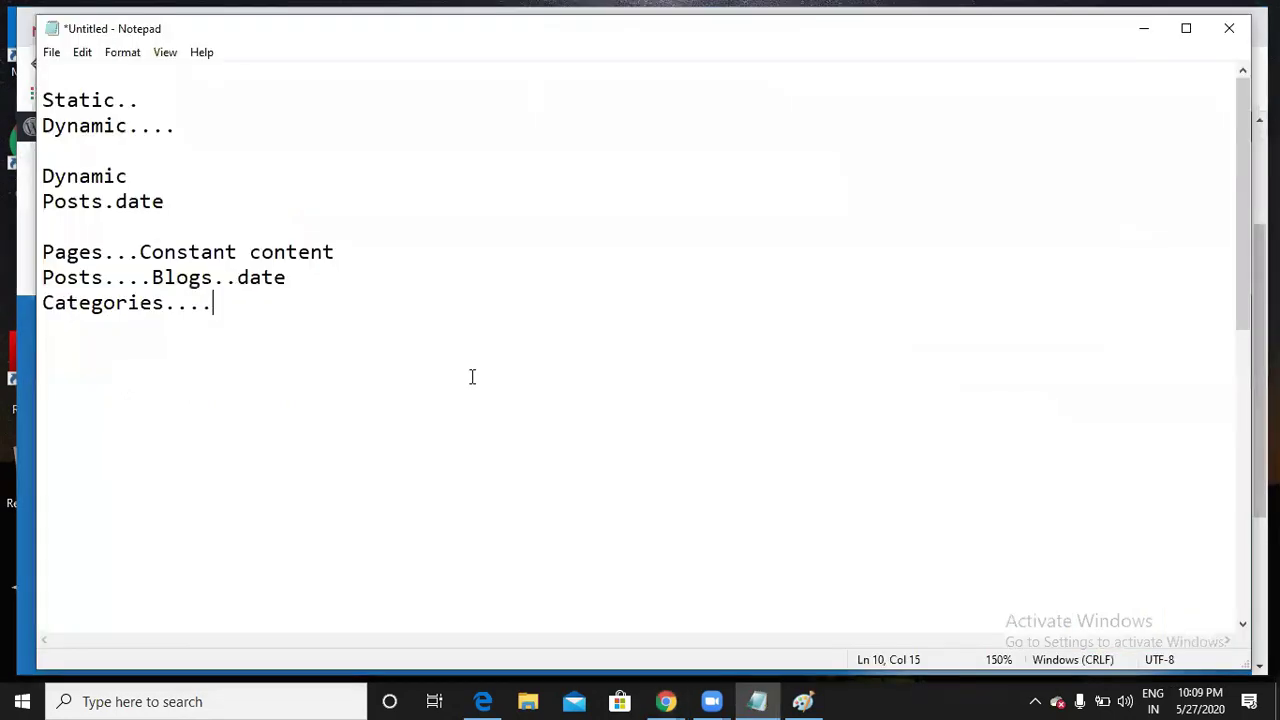
key("Return")
key("Return")
type("Header")
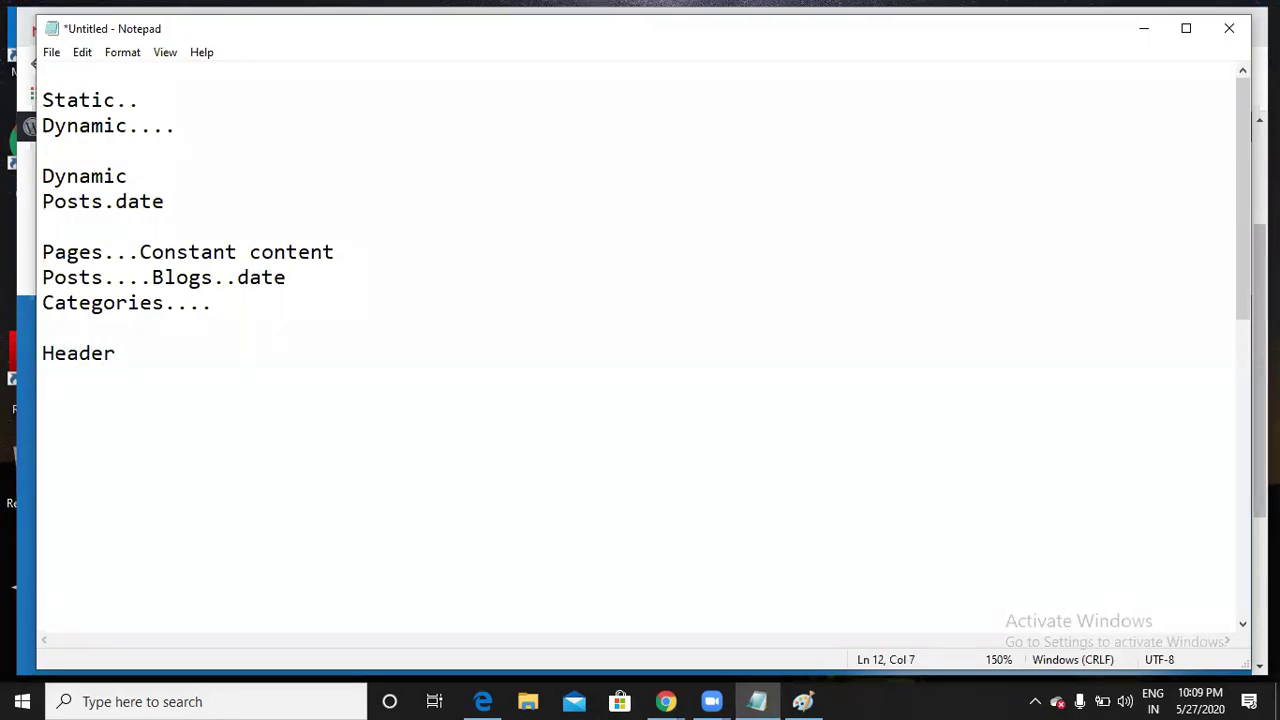
key("Return")
type("footer")
key("Return")
type("side")
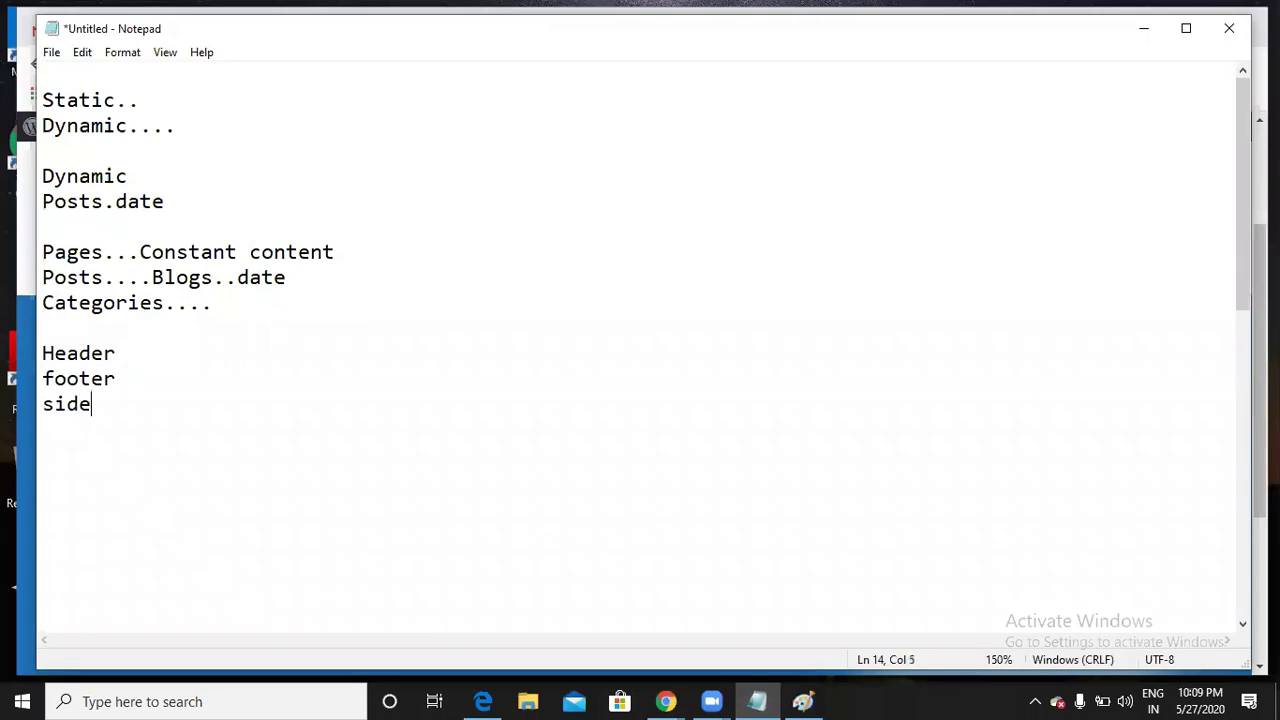
type("bar")
left_click(174, 345)
Back in Chrome, scroll the Digicourse About Us page and switch to the Customizer tab
left_click(169, 404)
key("alt+Tab")
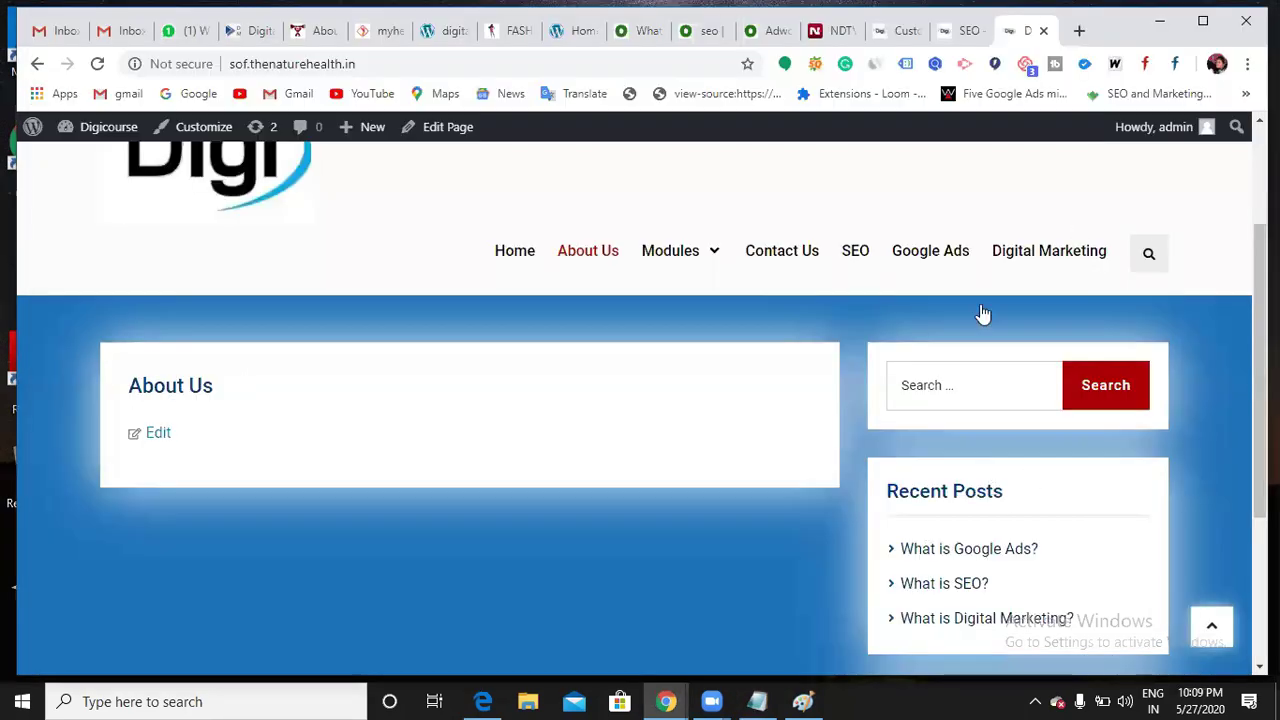
scroll(1000, 350, "down", 3)
scroll(1035, 377, "up", 2)
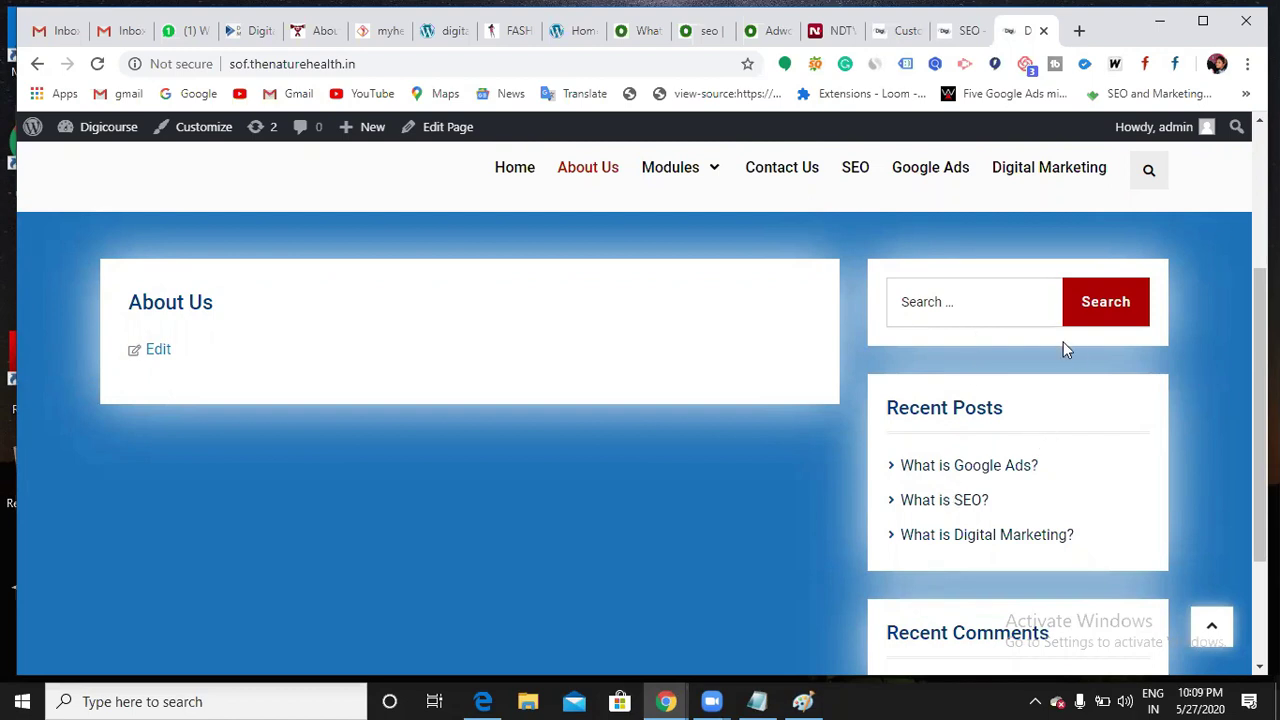
scroll(948, 514, "down", 2)
scroll(960, 497, "up", 4)
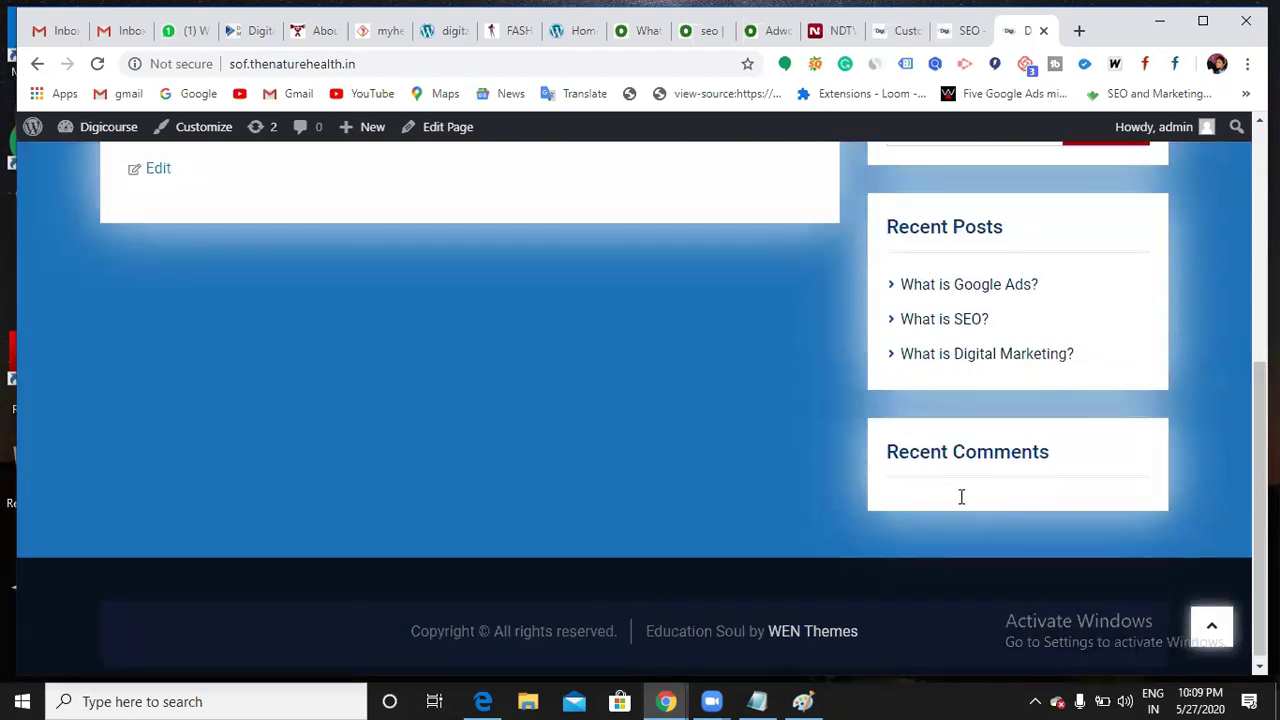
left_click(893, 42)
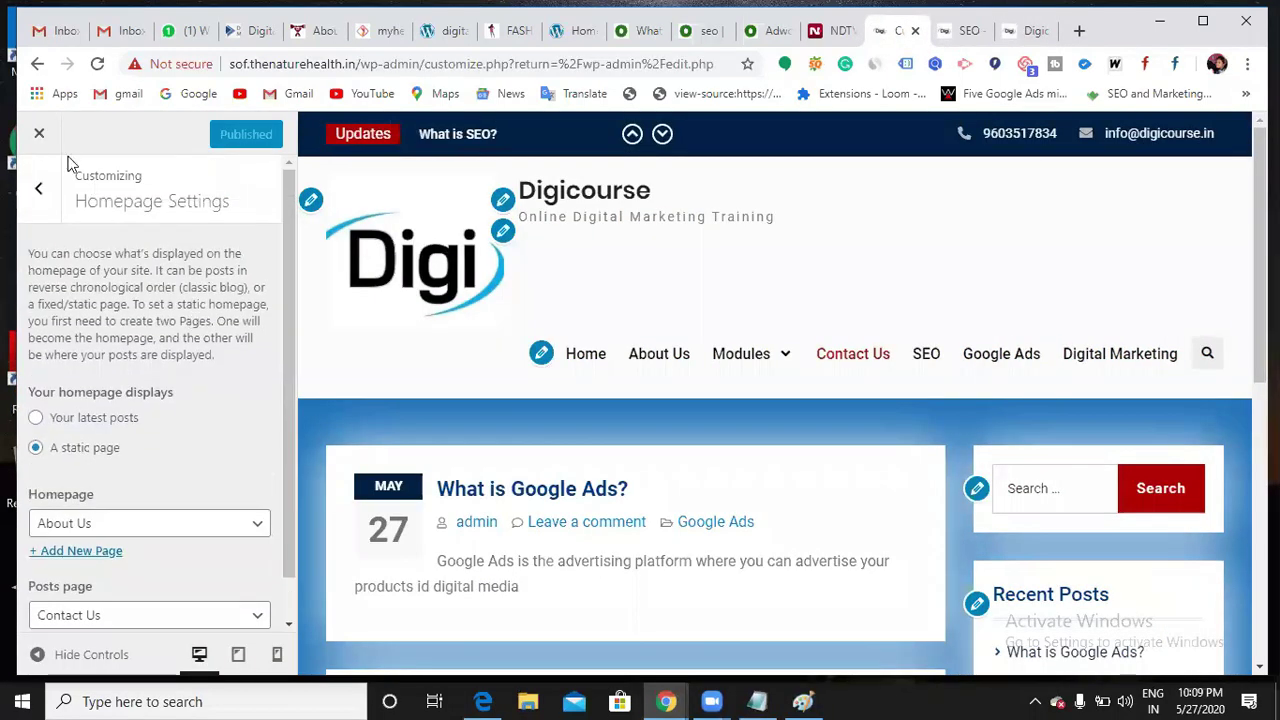
Close the Customizer, view All Posts, then go to Appearance > Widgets
left_click(40, 133)
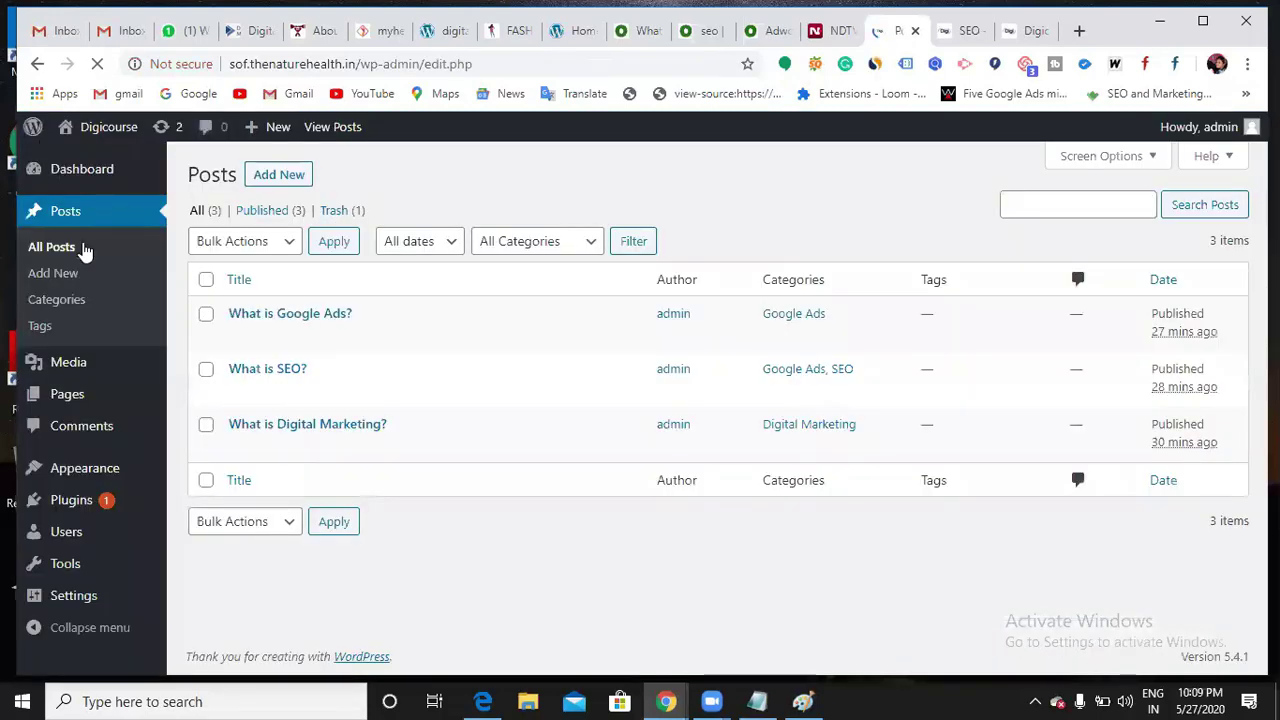
left_click(86, 247)
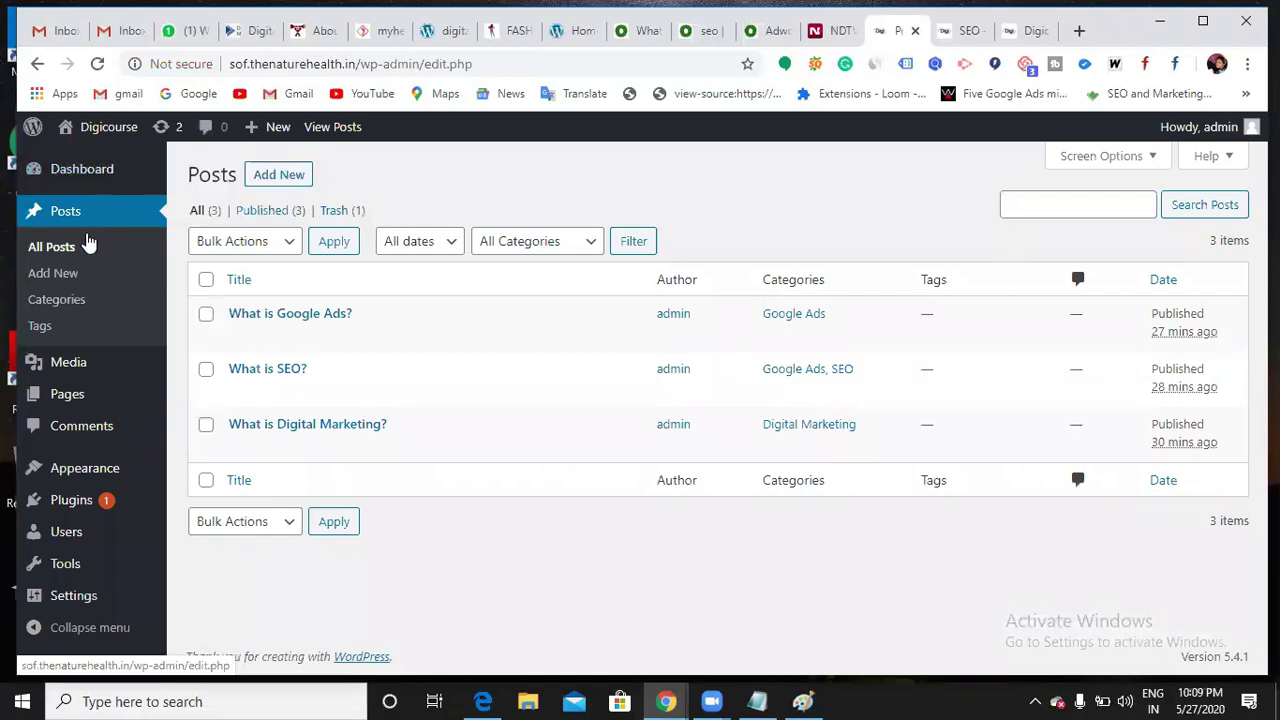
mouse_move(85, 382)
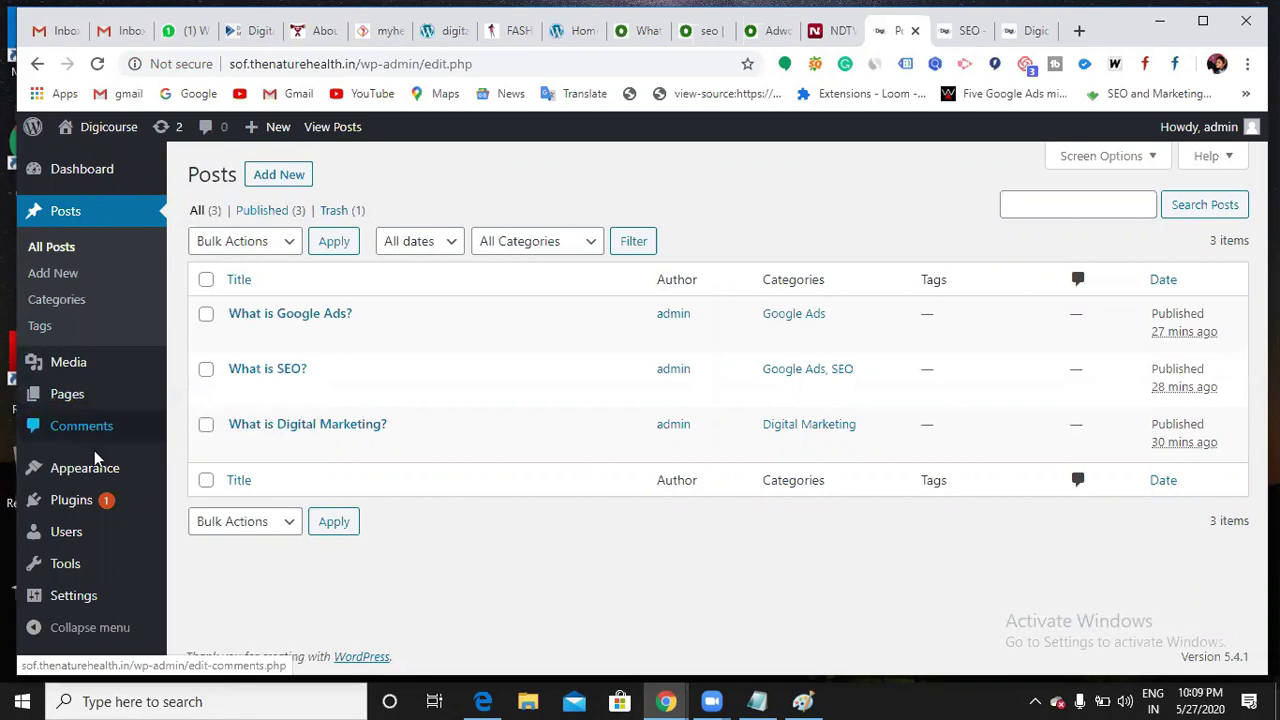
mouse_move(99, 470)
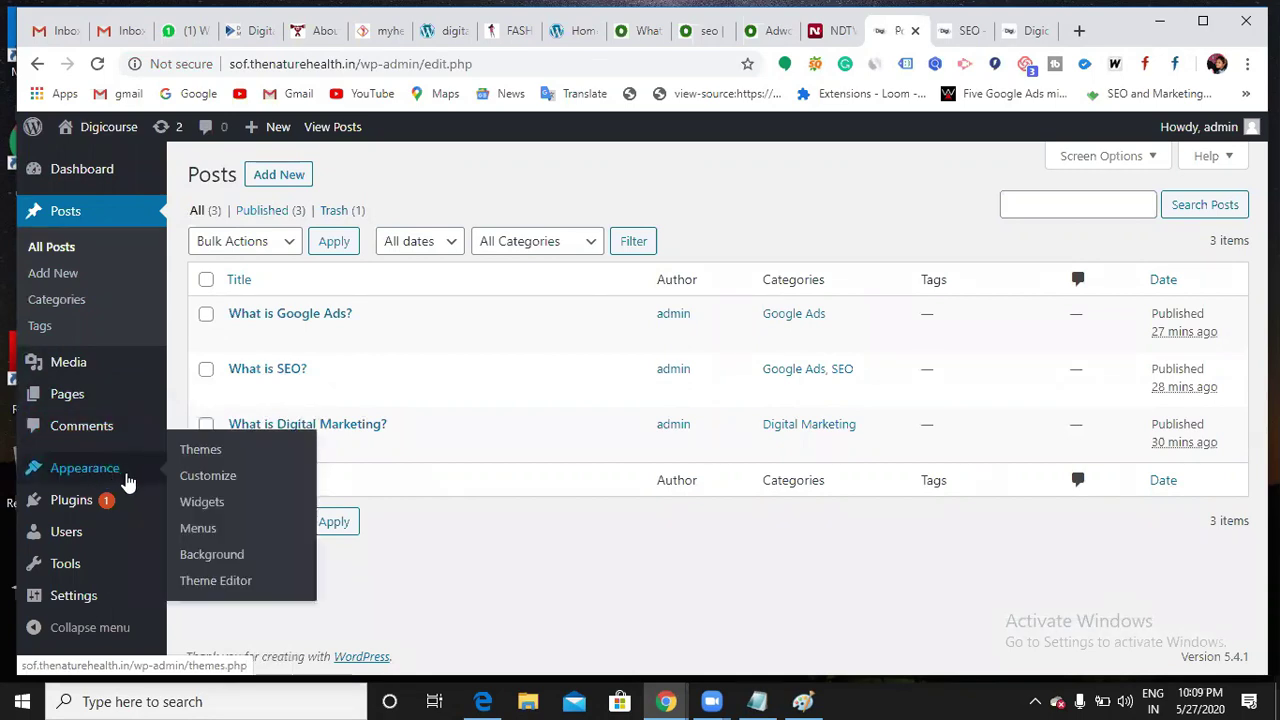
left_click(193, 506)
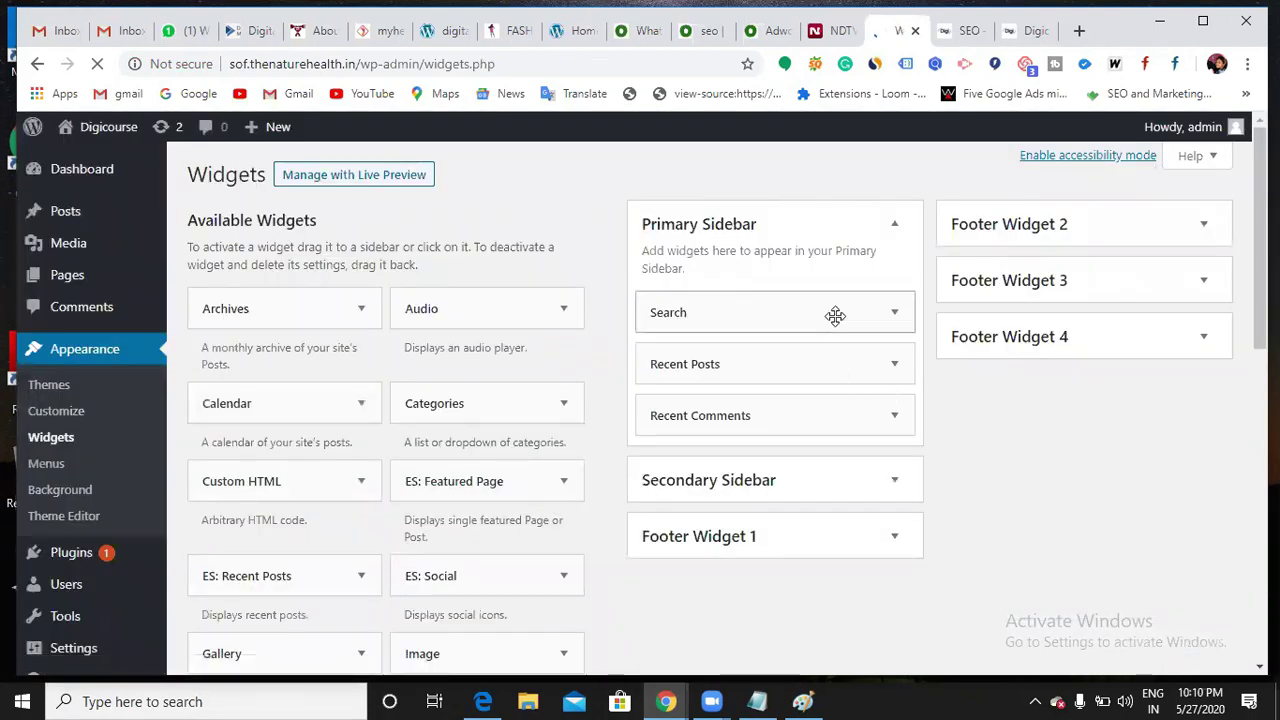
Expand the Search widget and compare the Primary Sidebar with the live Digicourse page
left_click(896, 313)
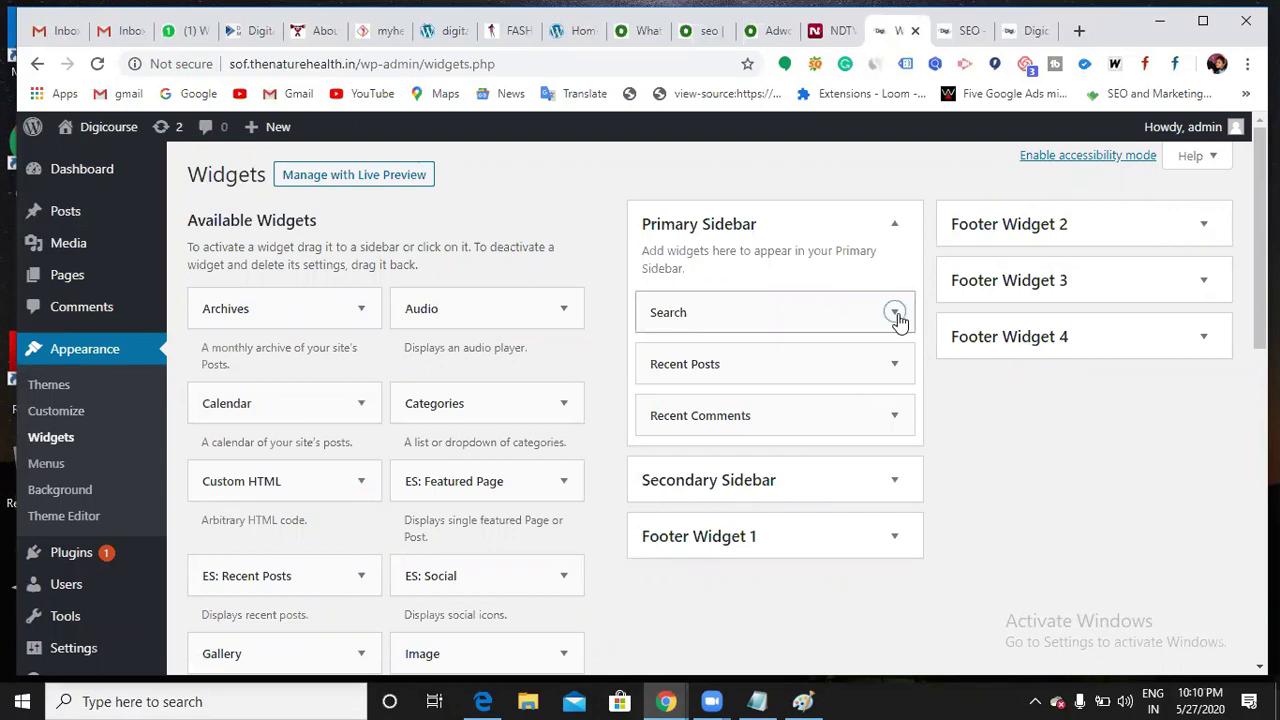
left_click(1035, 32)
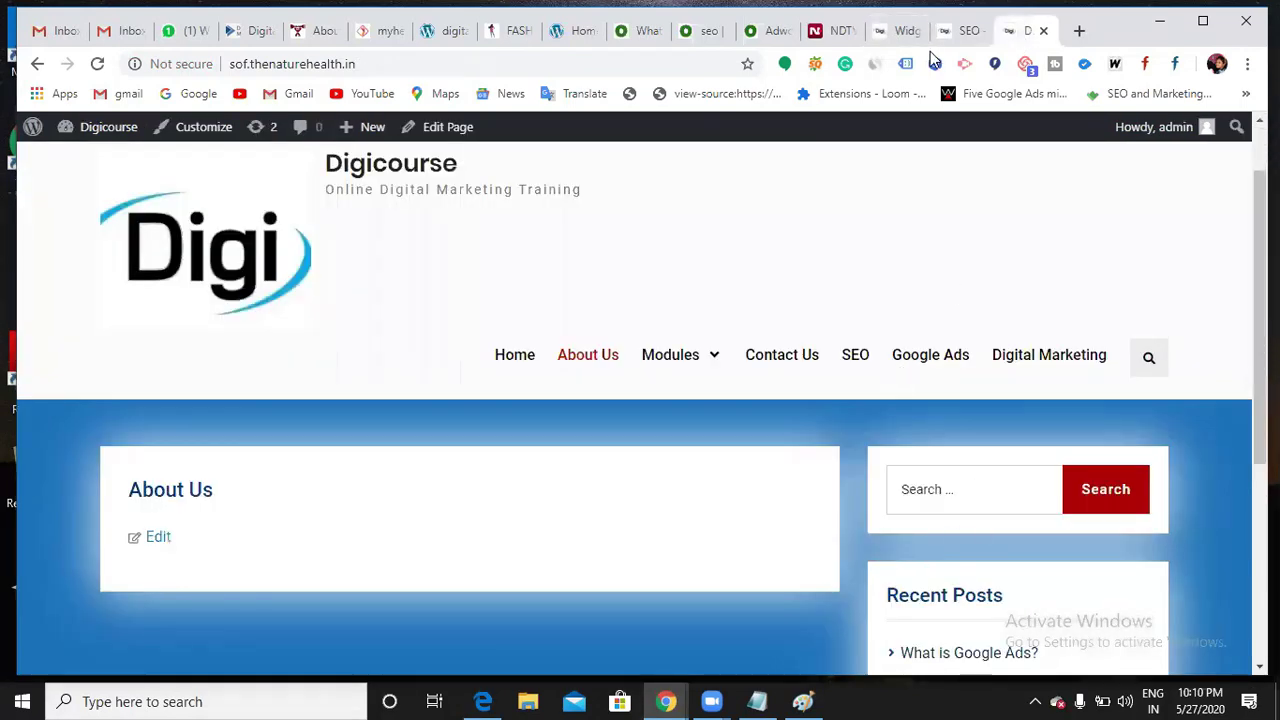
left_click(893, 31)
scroll(788, 469, "down", 1)
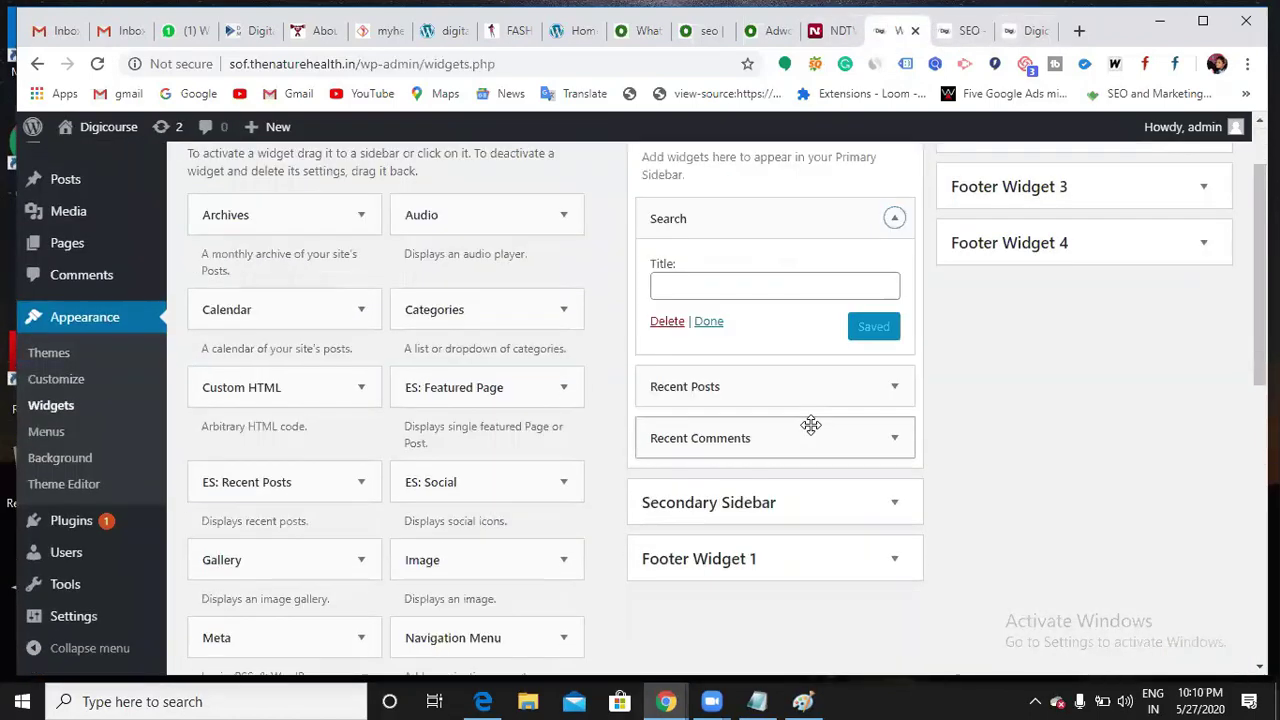
left_click(1013, 36)
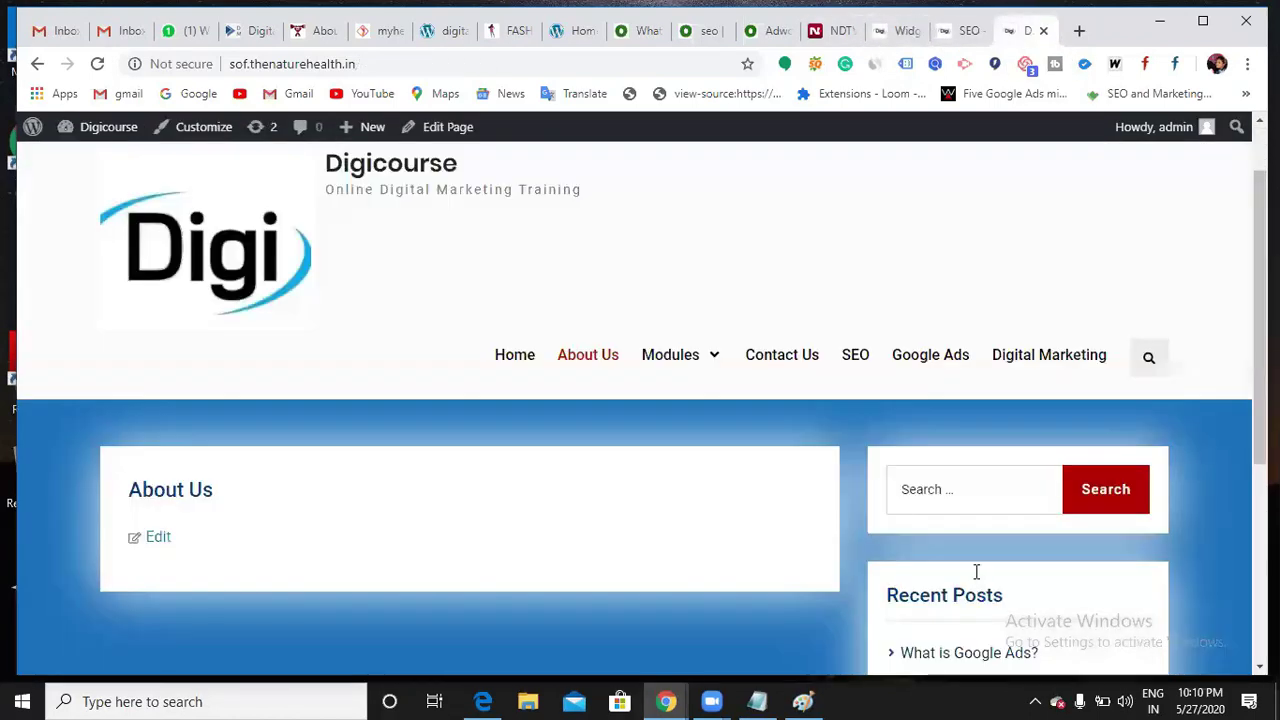
scroll(958, 426, "down", 3)
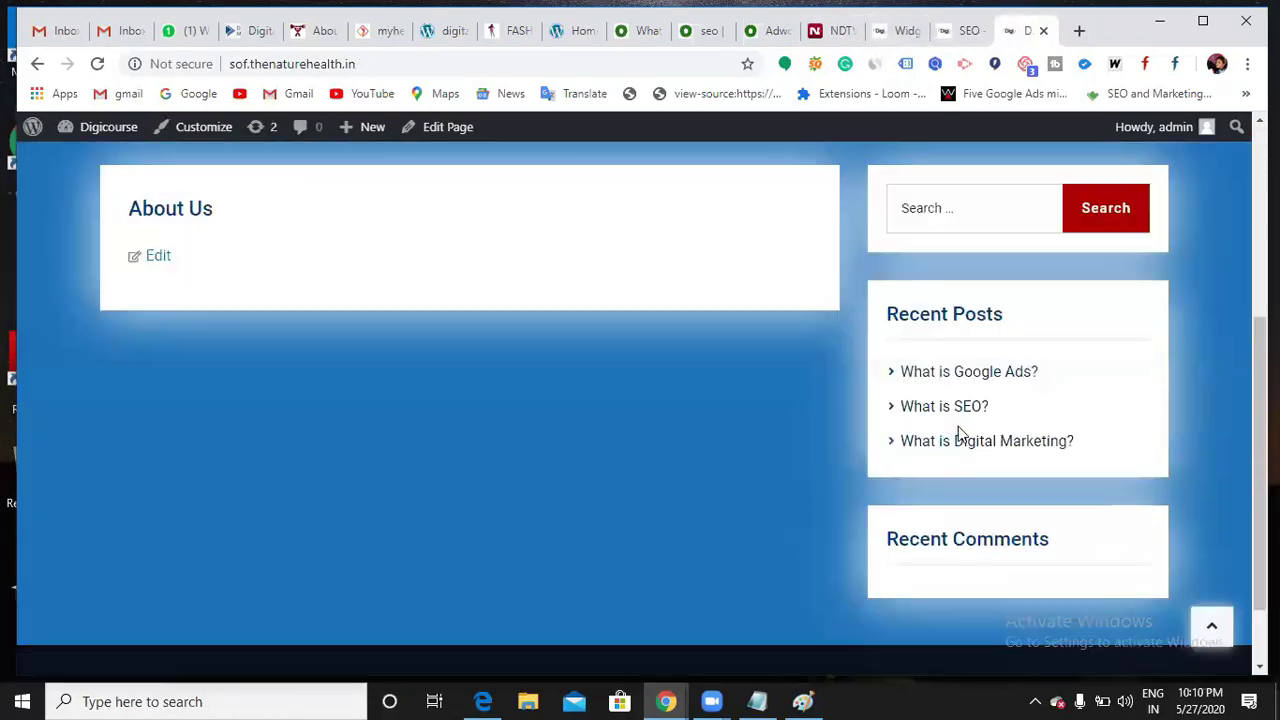
left_click(893, 31)
scroll(746, 387, "up", 1)
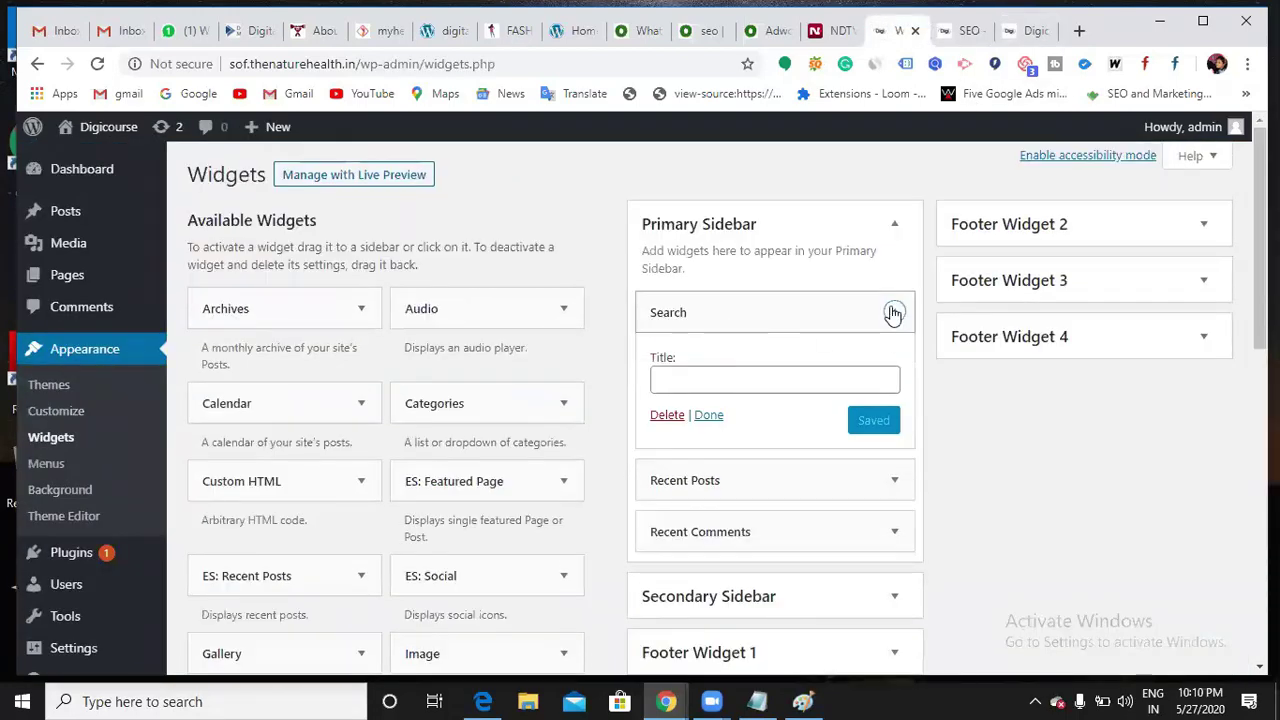
Delete the Search, Recent Posts and Recent Comments widgets, then reload the live site
left_click(666, 416)
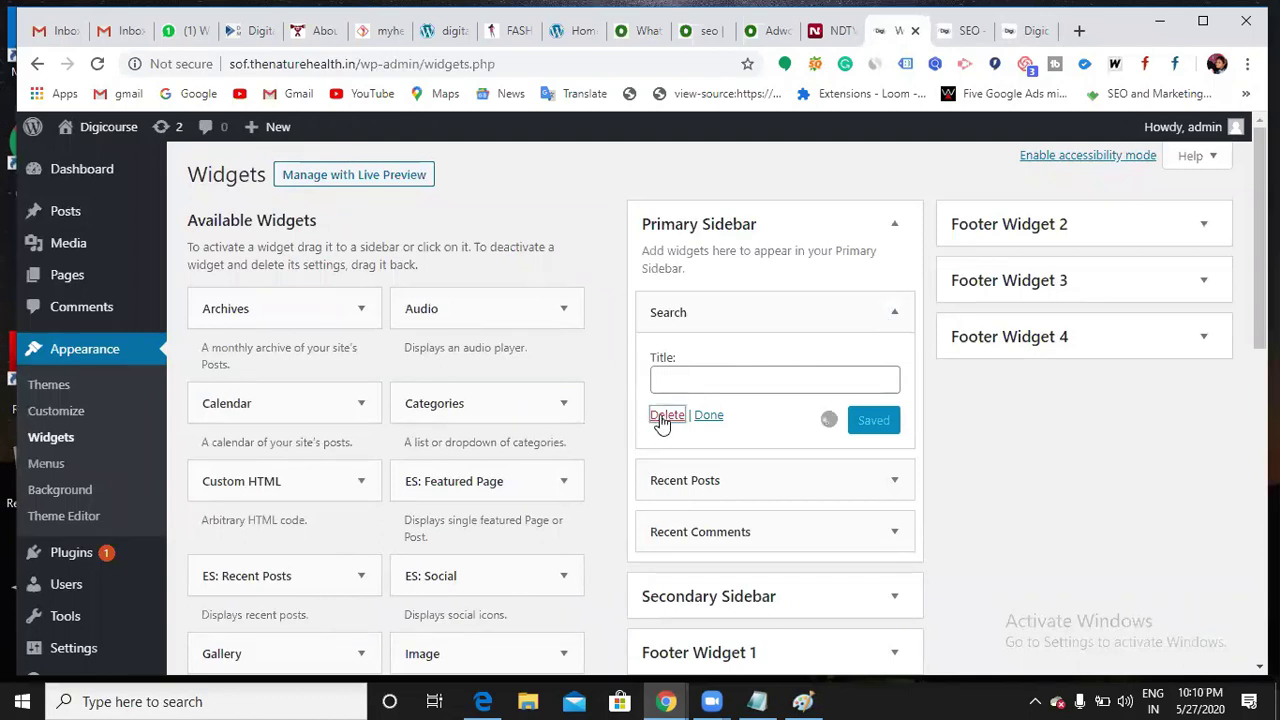
left_click(817, 318)
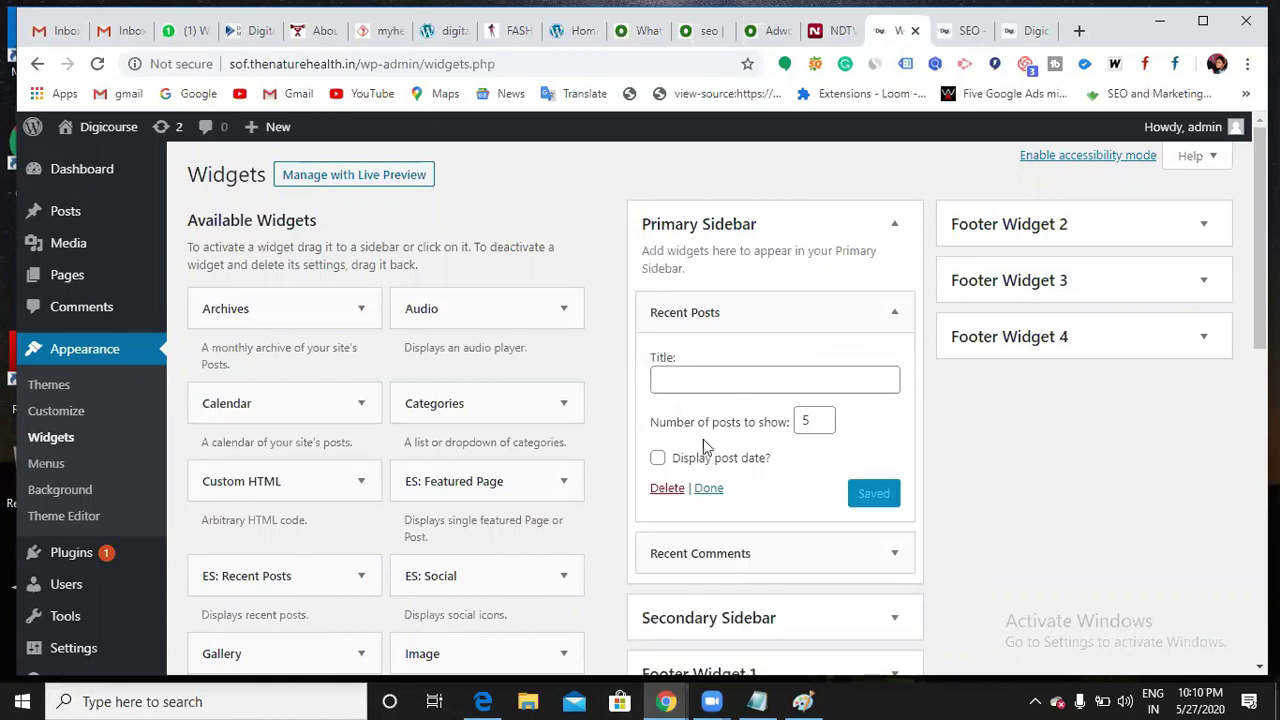
left_click(667, 489)
left_click(893, 313)
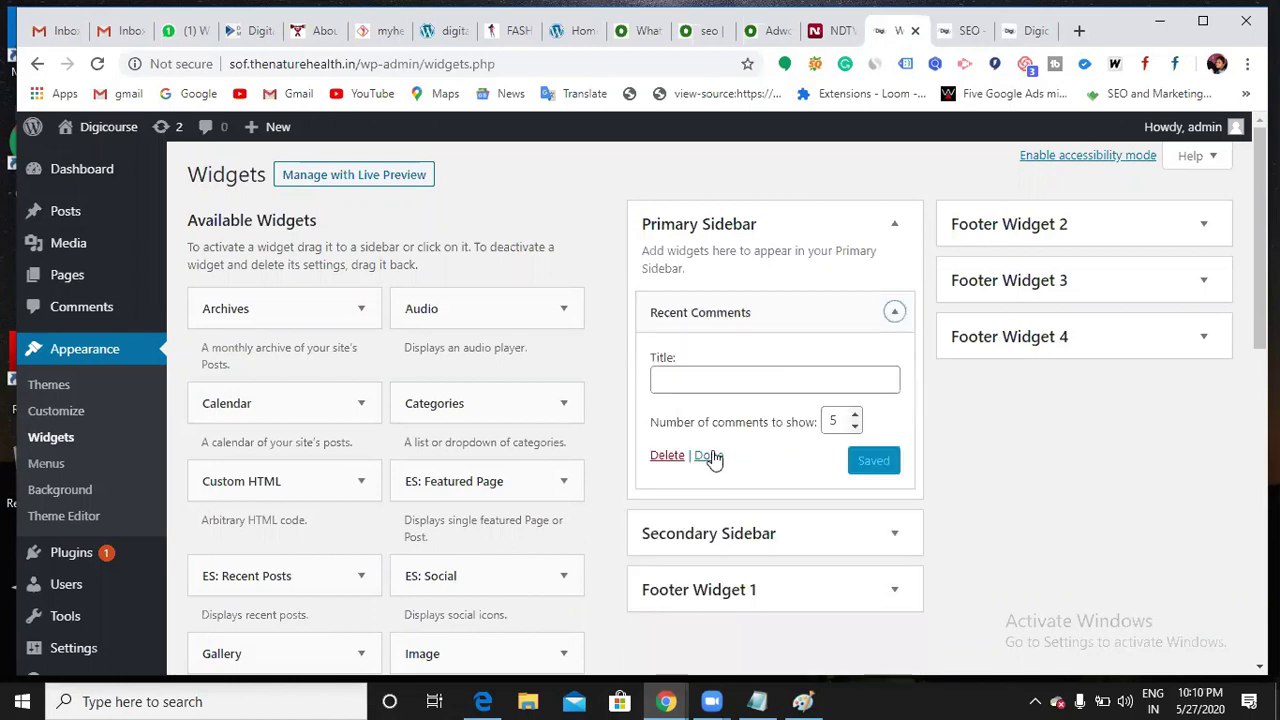
left_click(676, 458)
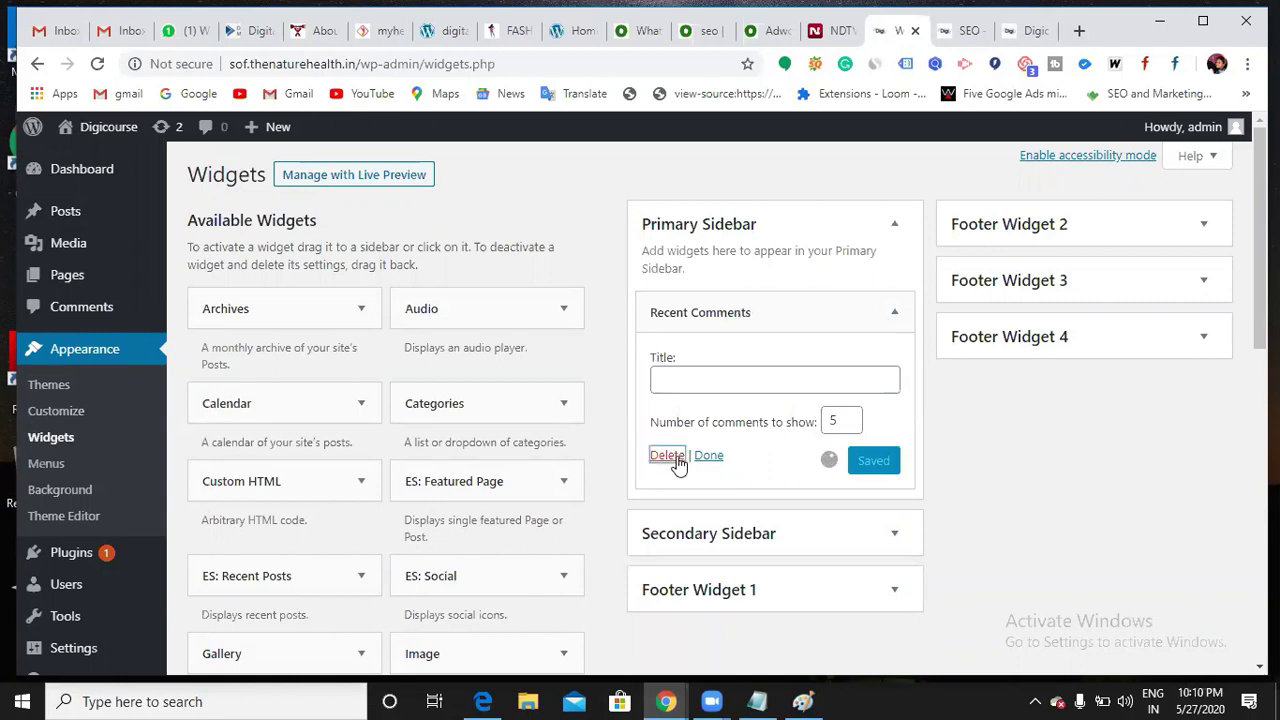
left_click(1022, 31)
left_click(103, 69)
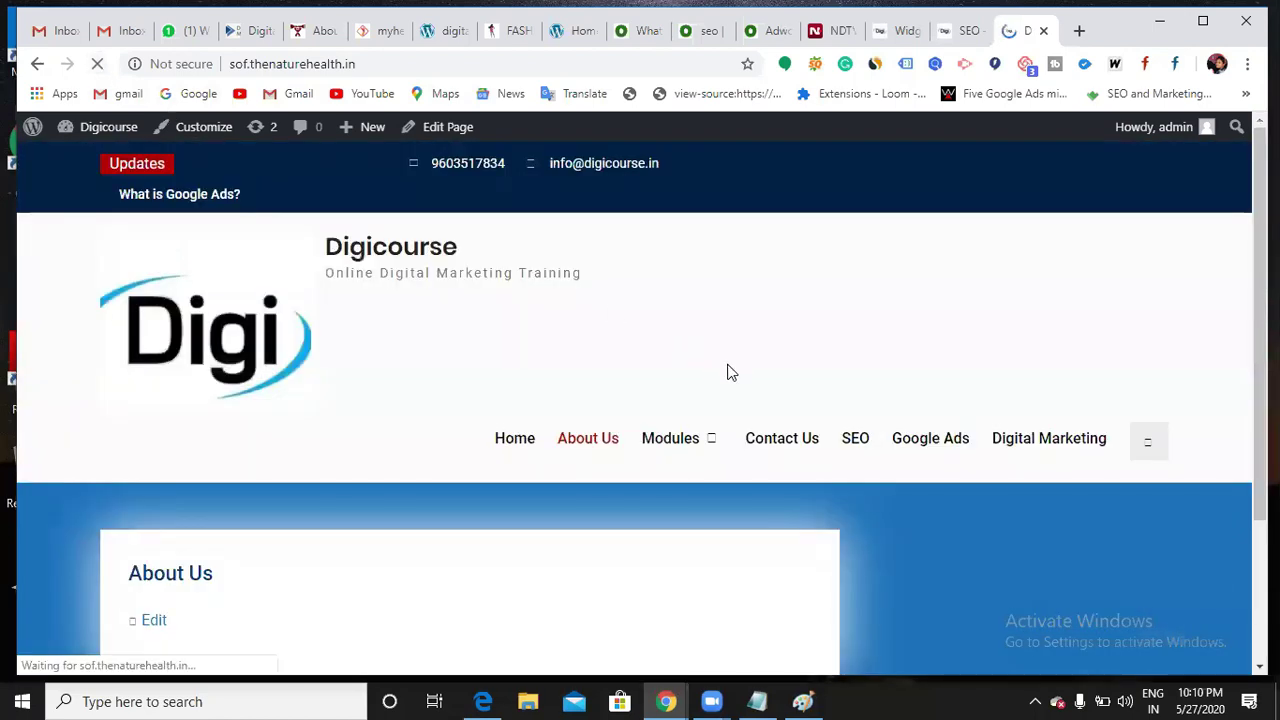
Scroll the reloaded About Us page to confirm the sidebar is gone
scroll(726, 371, "down", 2)
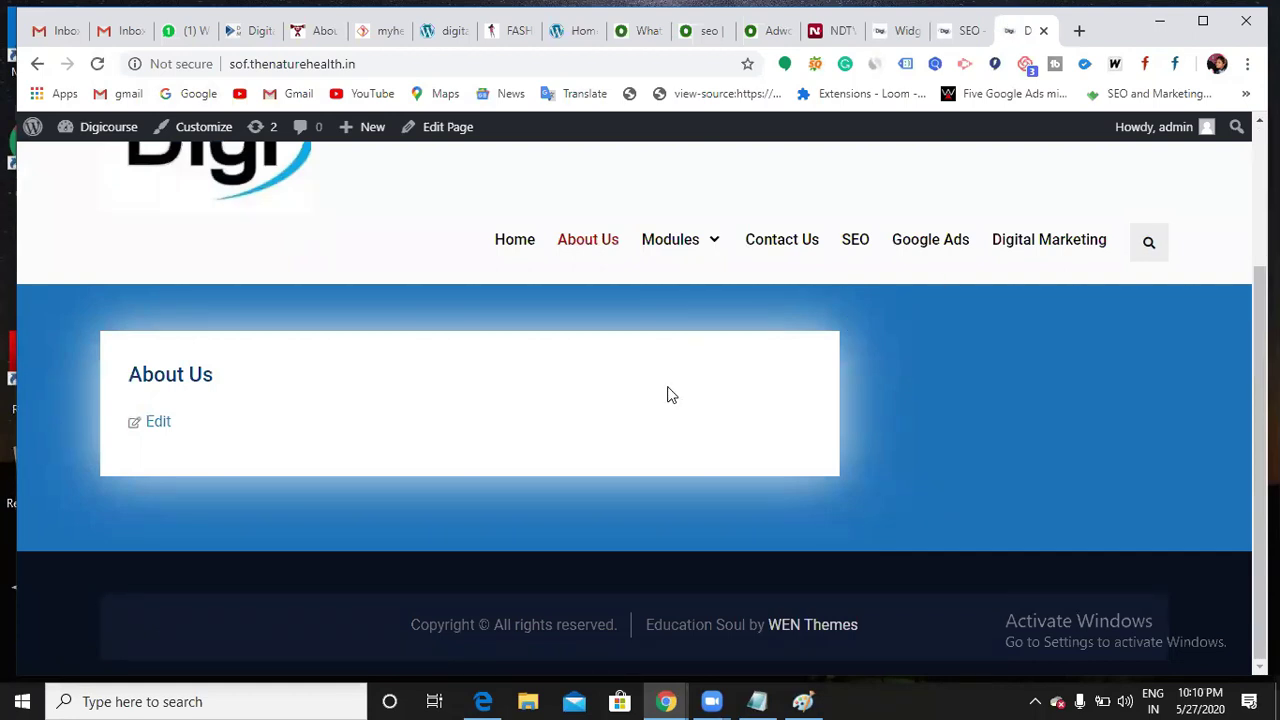
scroll(668, 392, "up", 2)
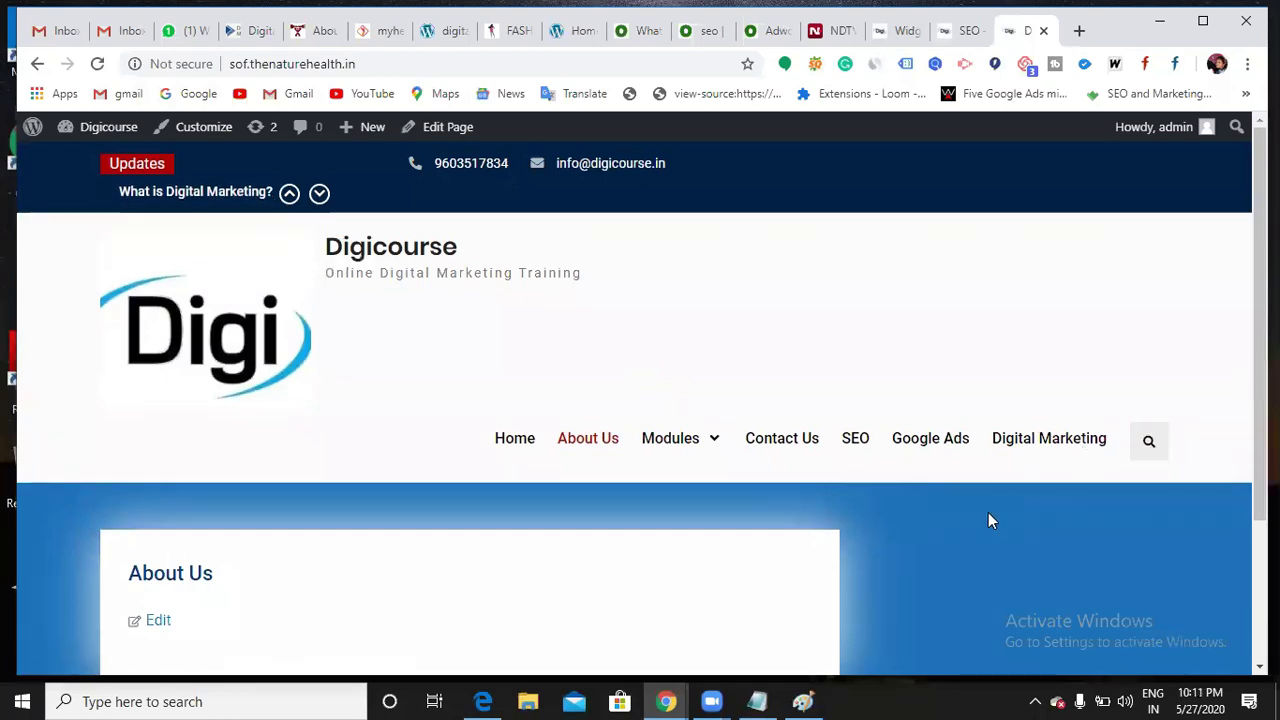
scroll(1016, 474, "down", 1)
scroll(1018, 473, "down", 1)
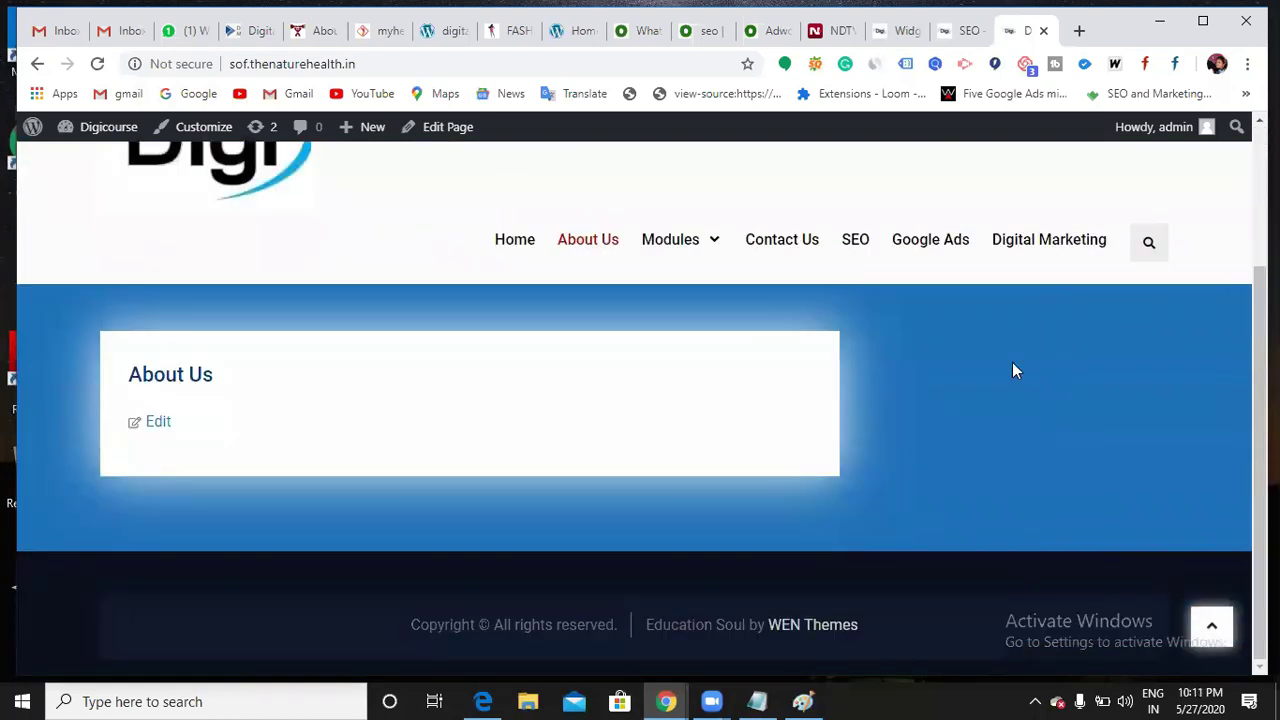
Add a Calendar widget titled 'calender' to Primary Sidebar and save it
left_click(886, 37)
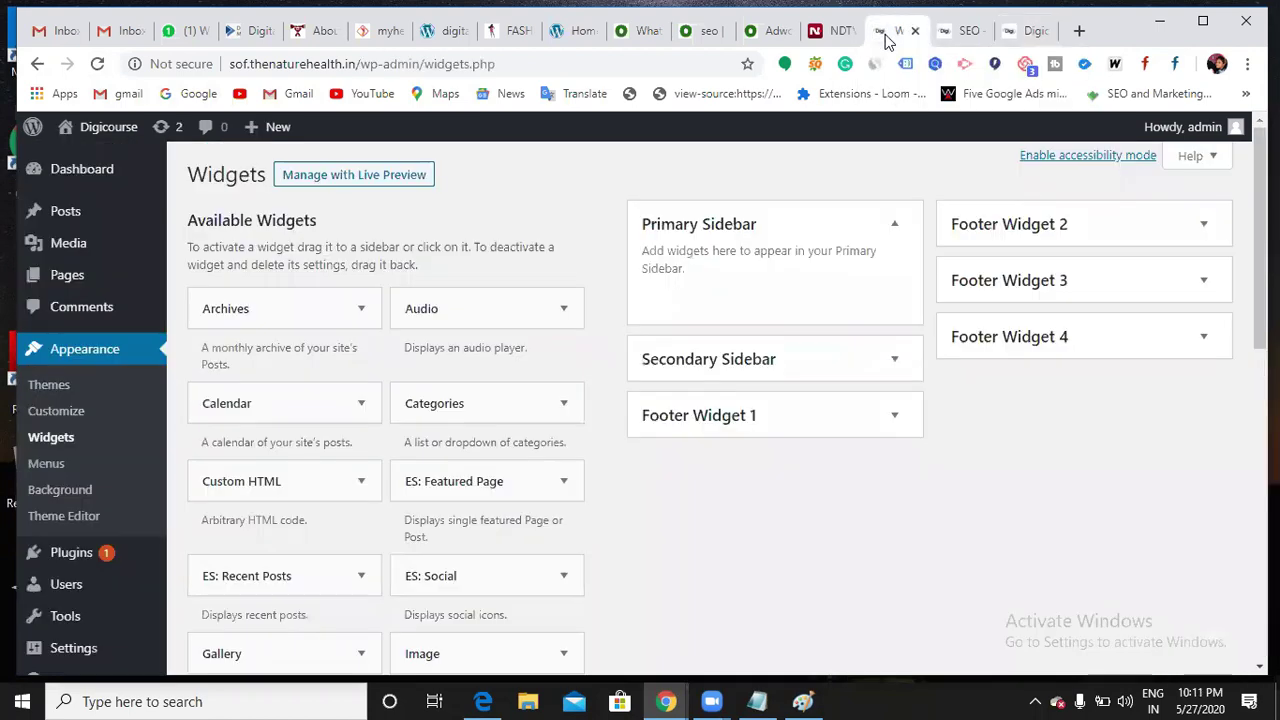
scroll(395, 405, "down", 2)
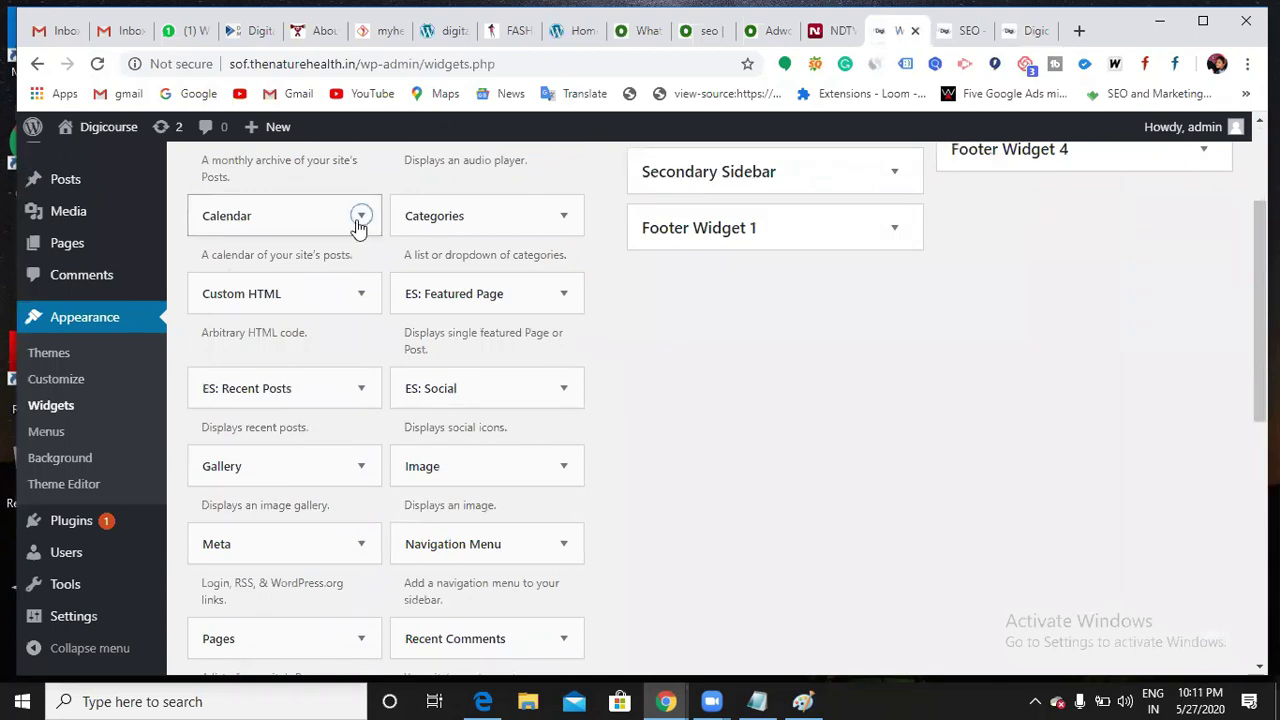
left_click(359, 222)
left_click(315, 514)
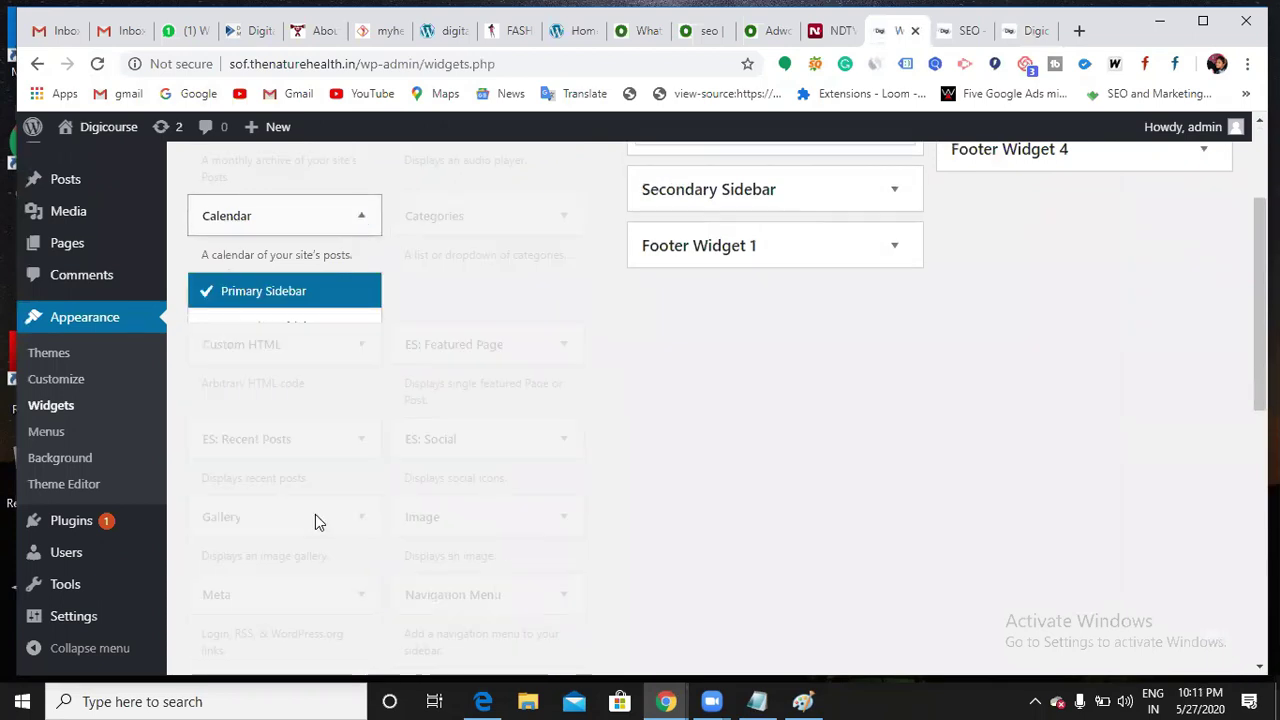
left_click(674, 386)
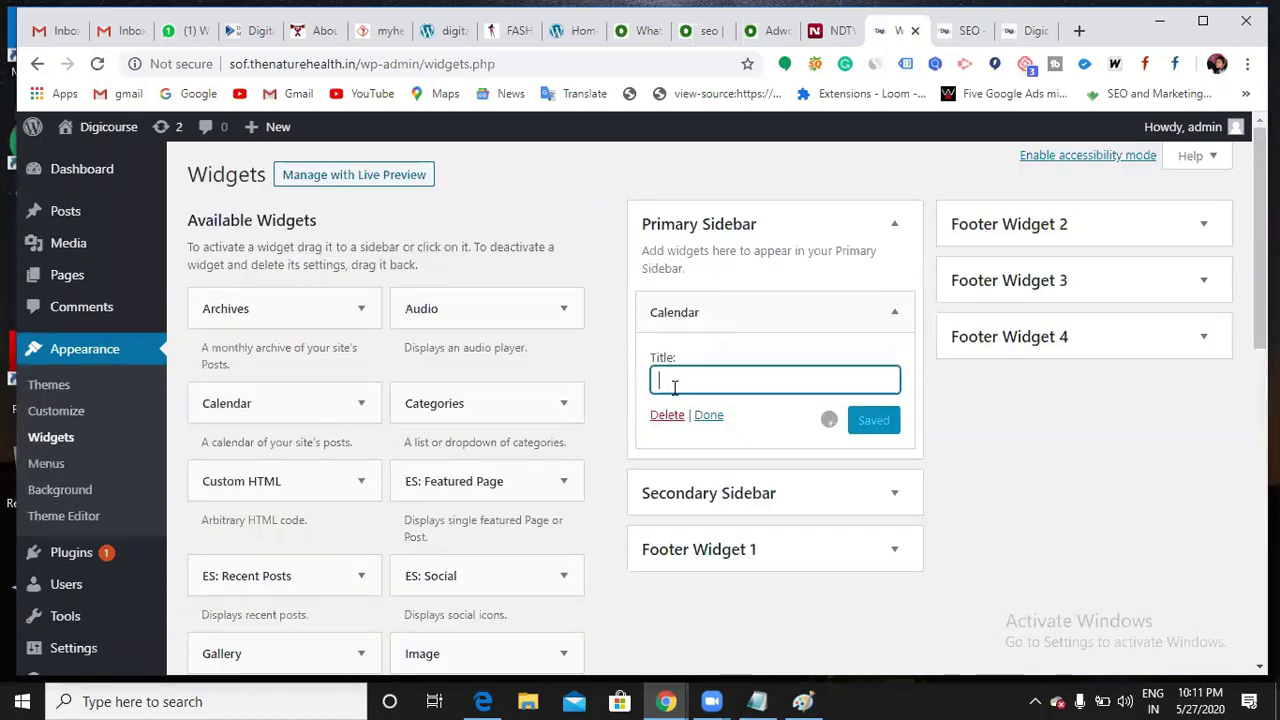
type("calend")
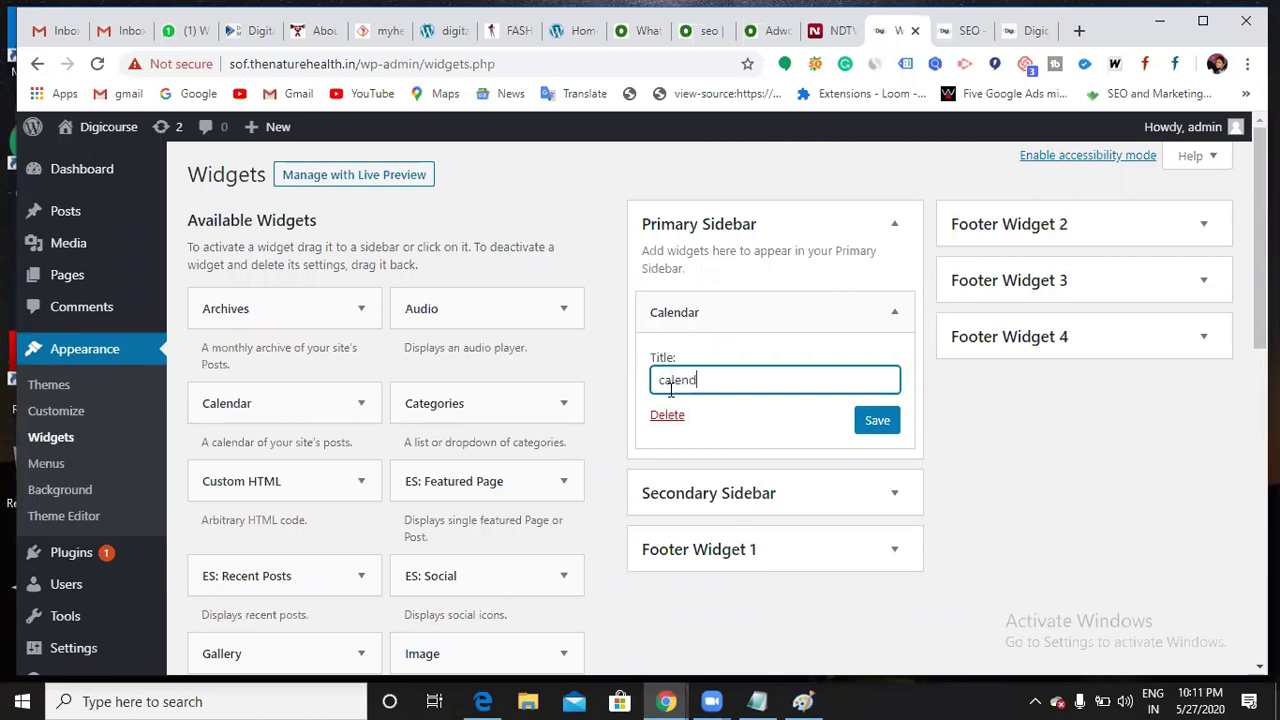
left_click(877, 421)
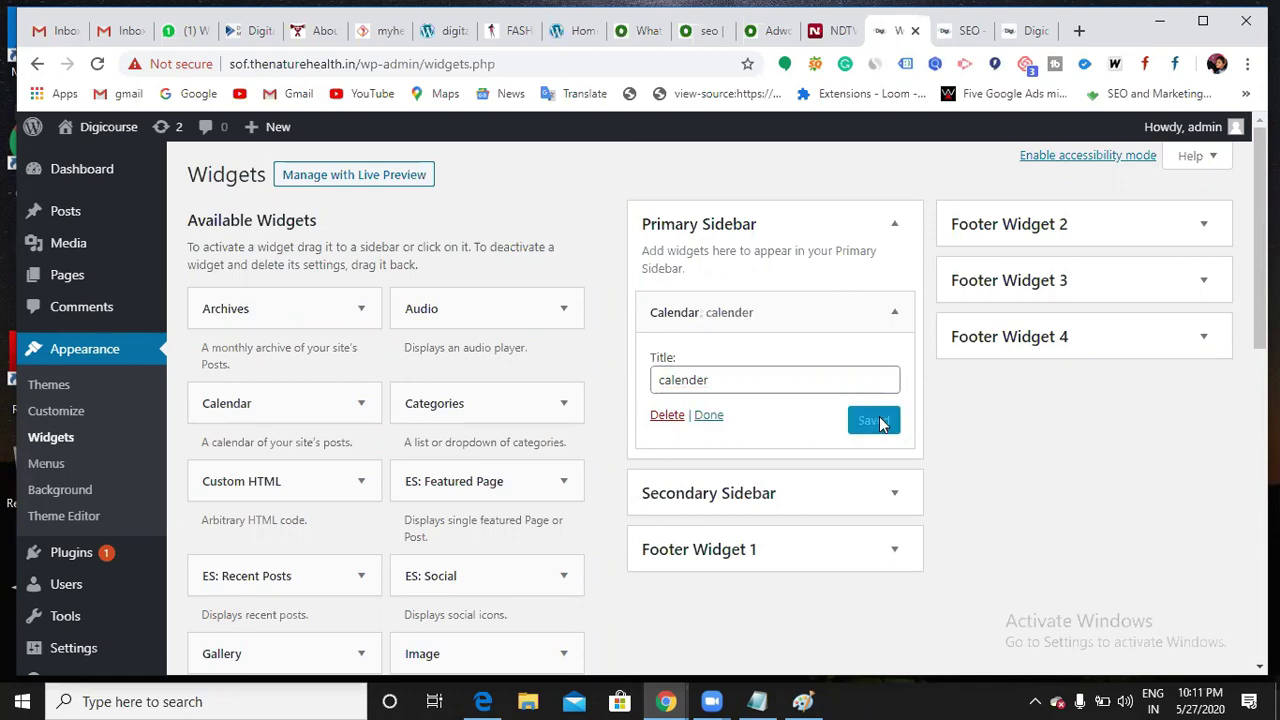
left_click(706, 418)
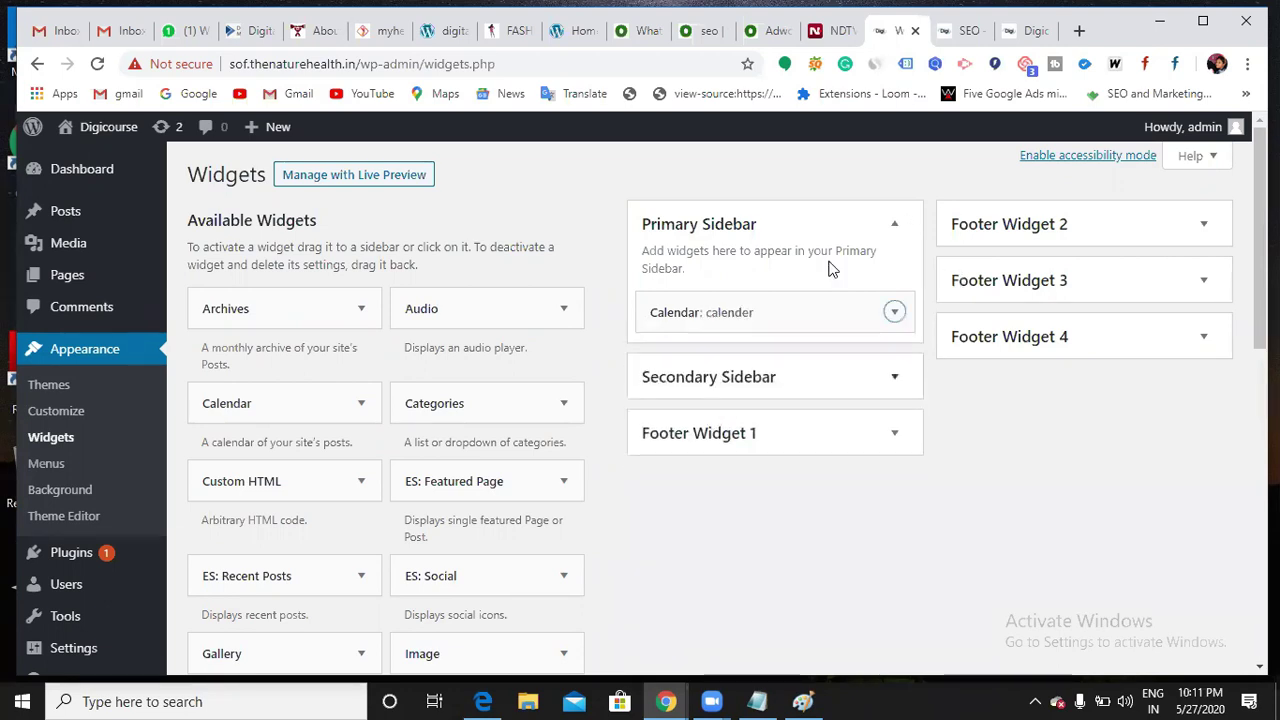
Reload the live site to check the calendar in the sidebar, then return to Widgets
left_click(1010, 33)
left_click(97, 64)
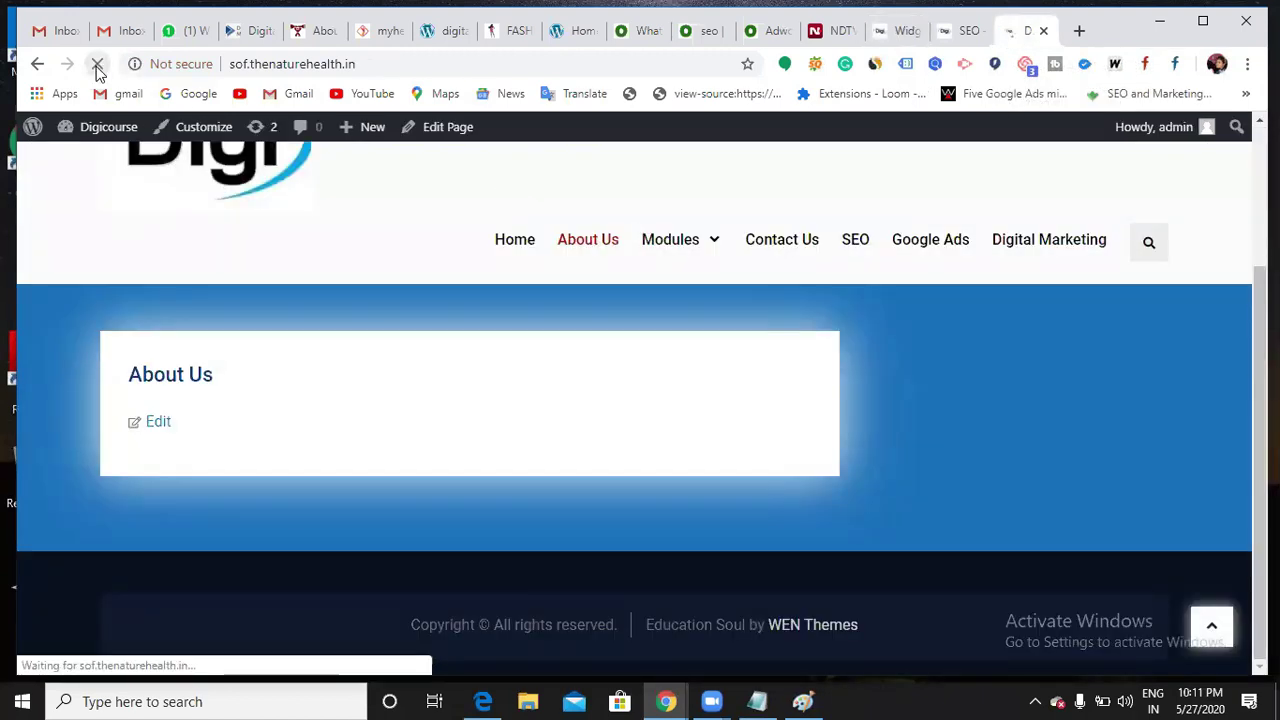
scroll(984, 379, "down", 2)
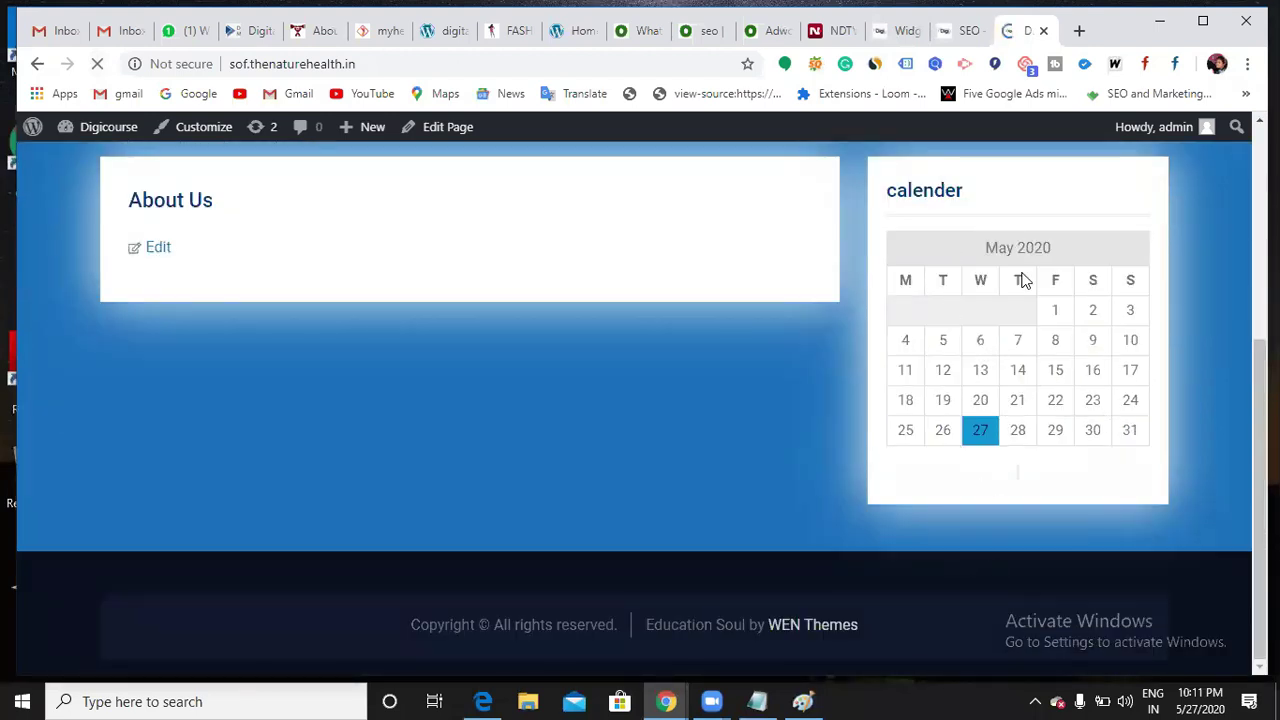
left_click(960, 31)
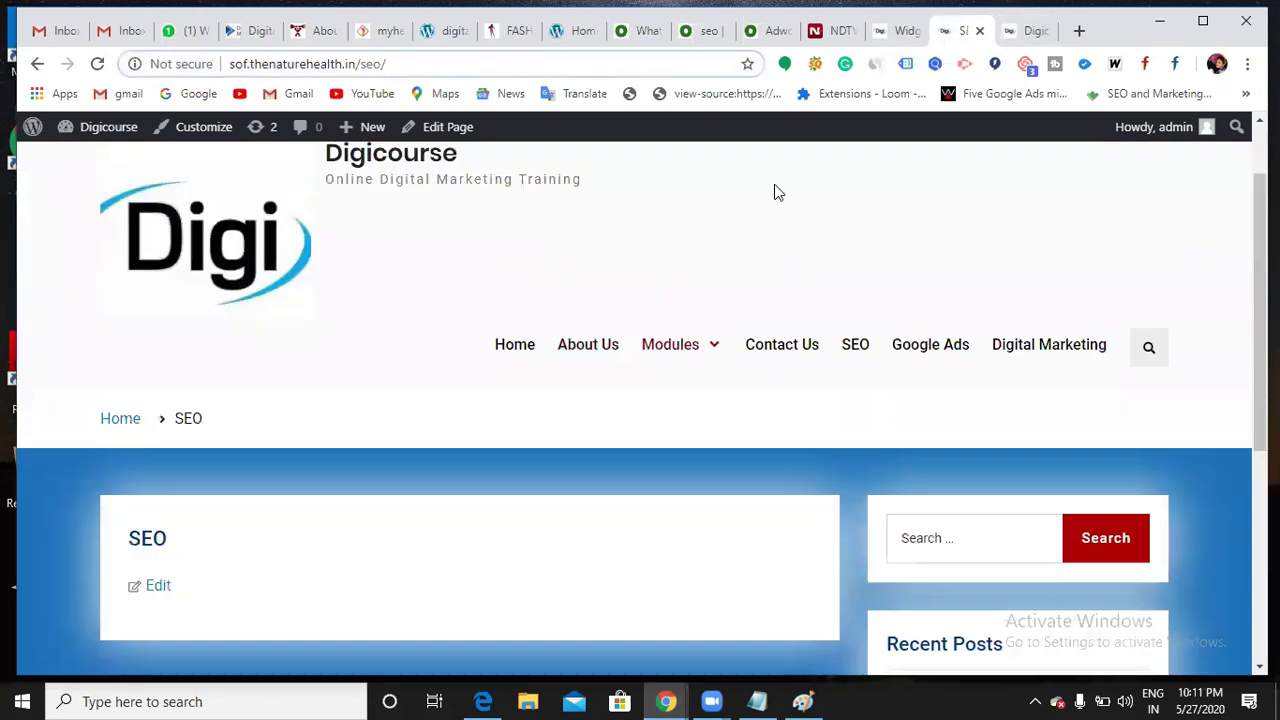
left_click(872, 38)
scroll(383, 414, "down", 3)
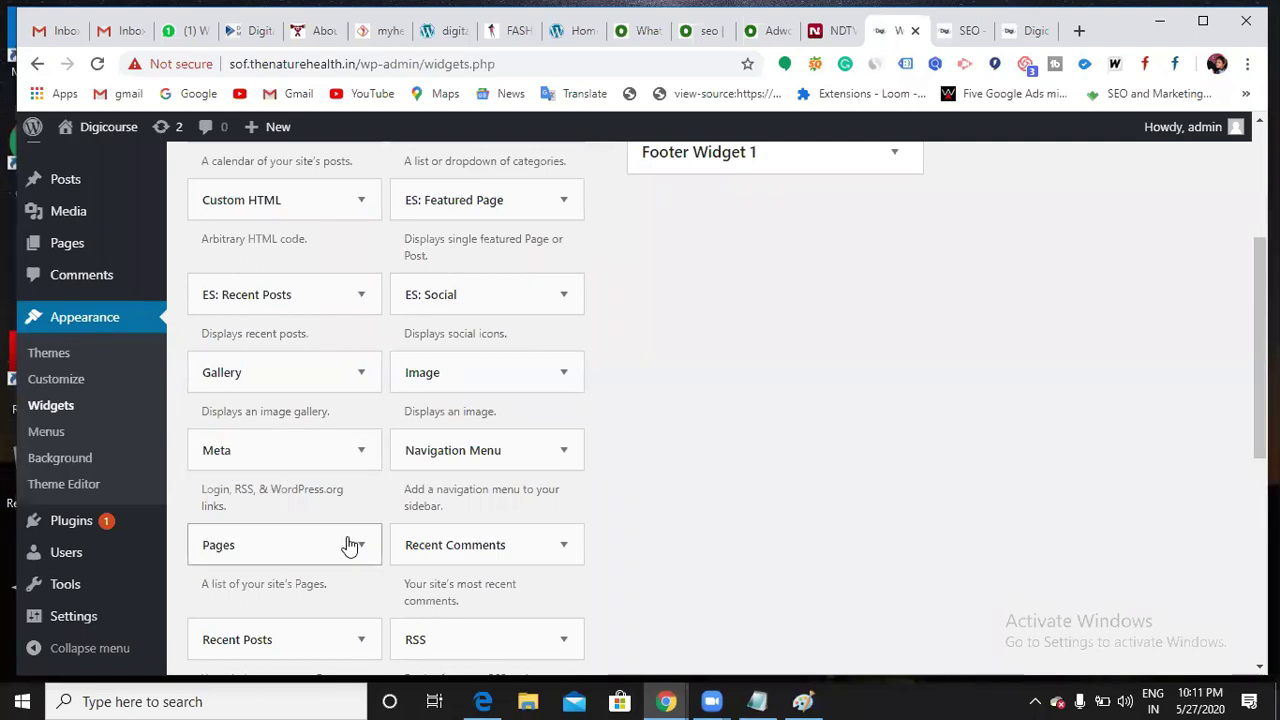
Add an Image widget to Primary Sidebar holding the woman-with-laptop photo
scroll(352, 545, "down", 3)
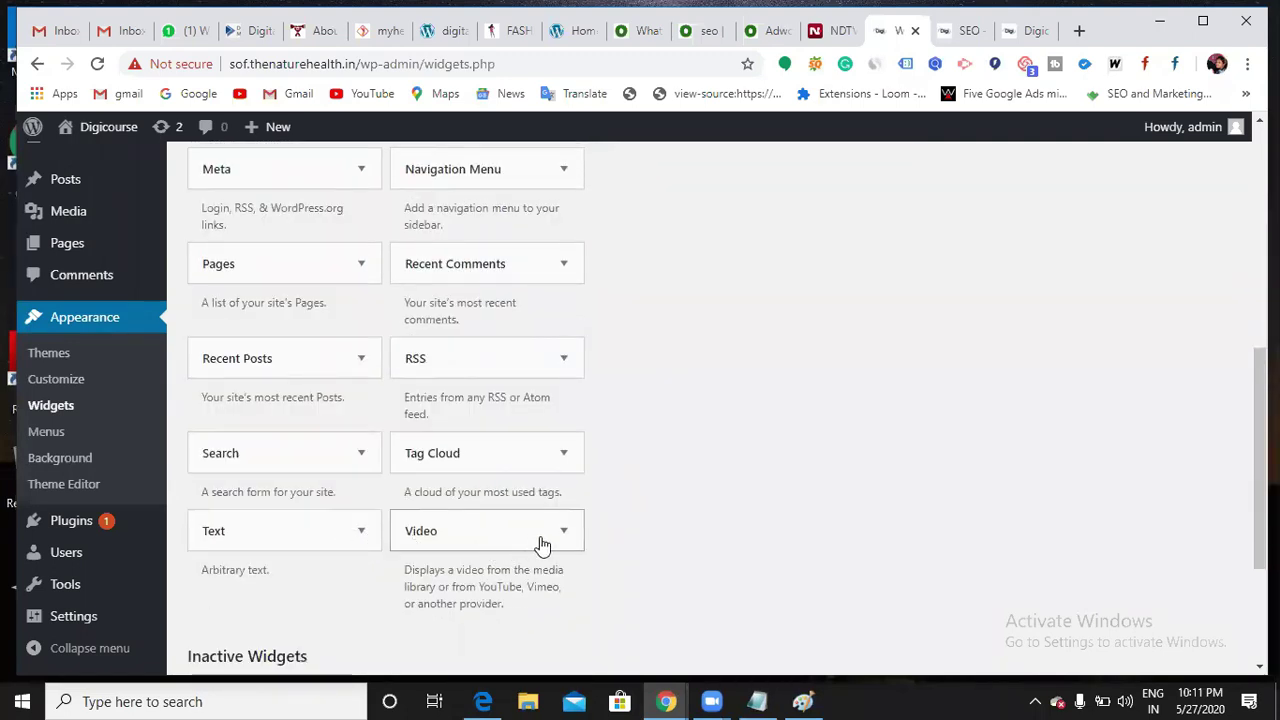
scroll(540, 540, "up", 2)
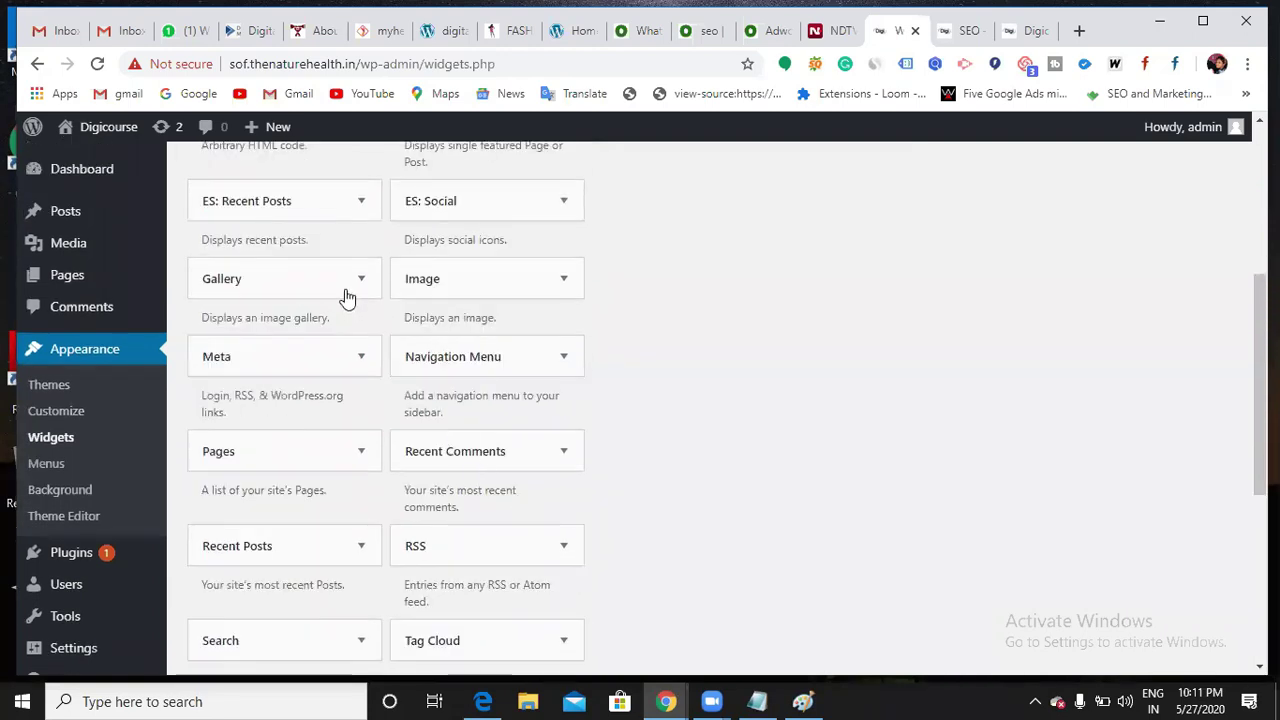
left_click(563, 288)
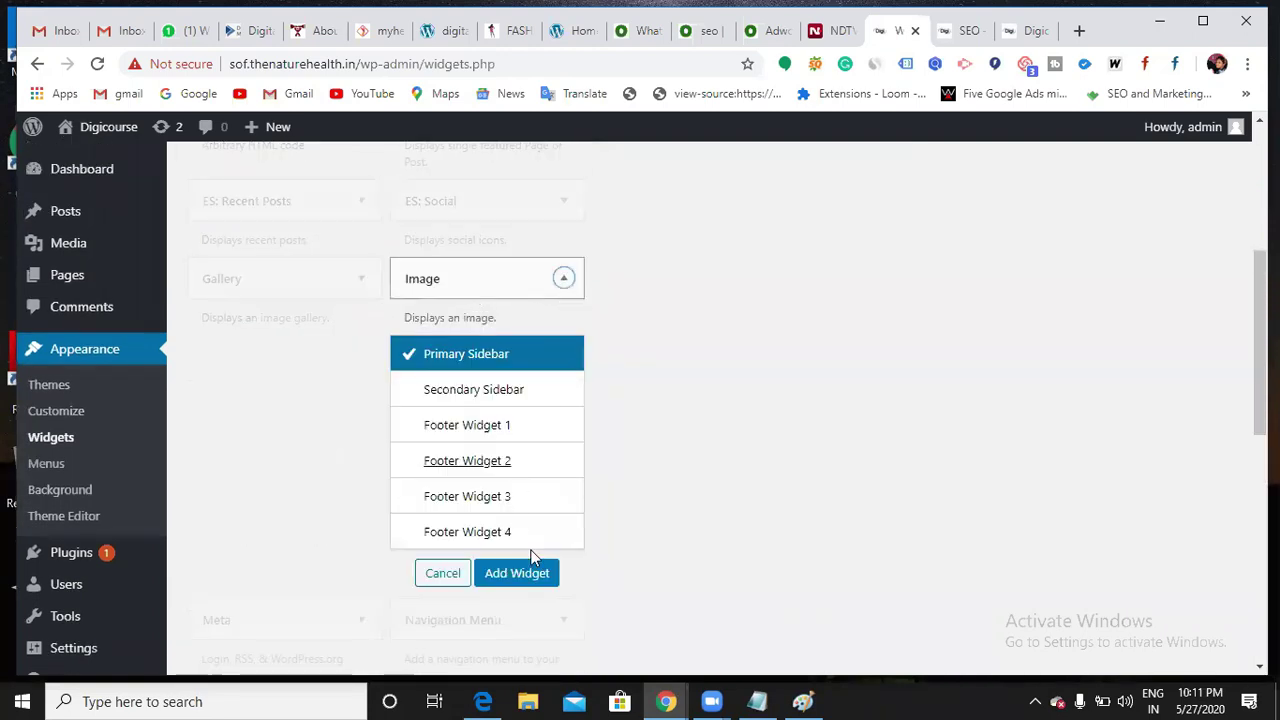
left_click(529, 578)
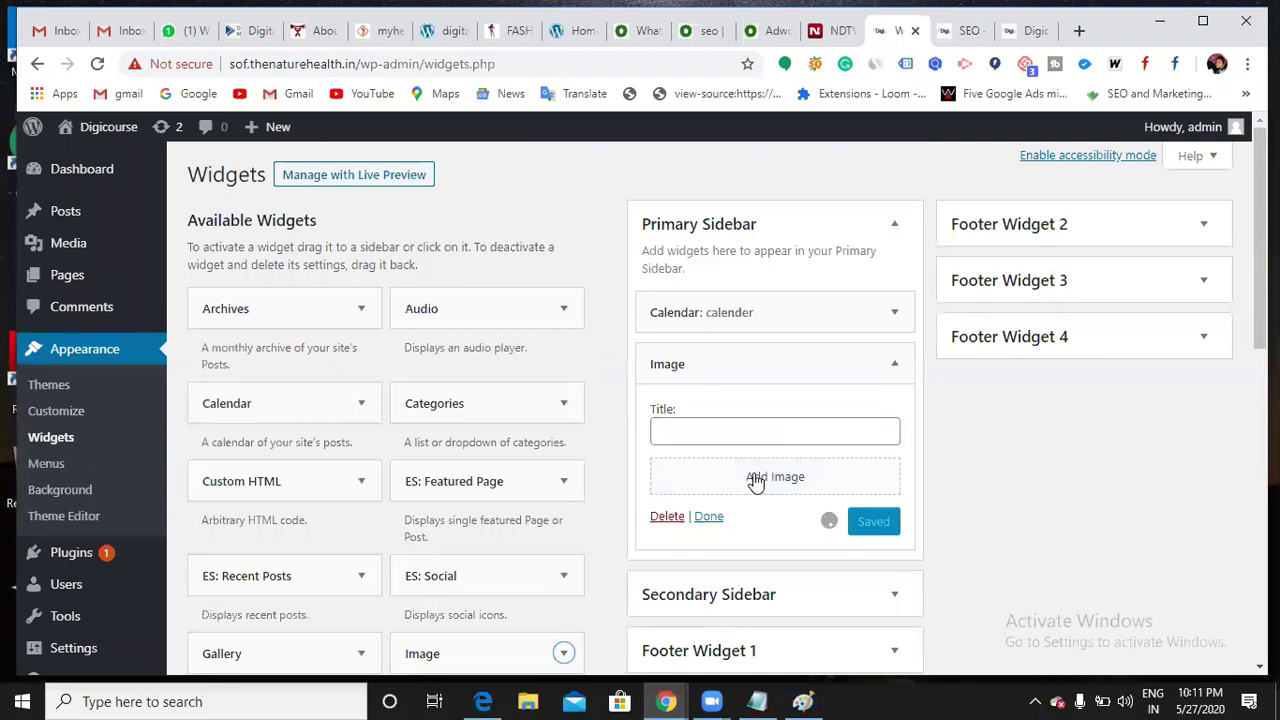
left_click(774, 480)
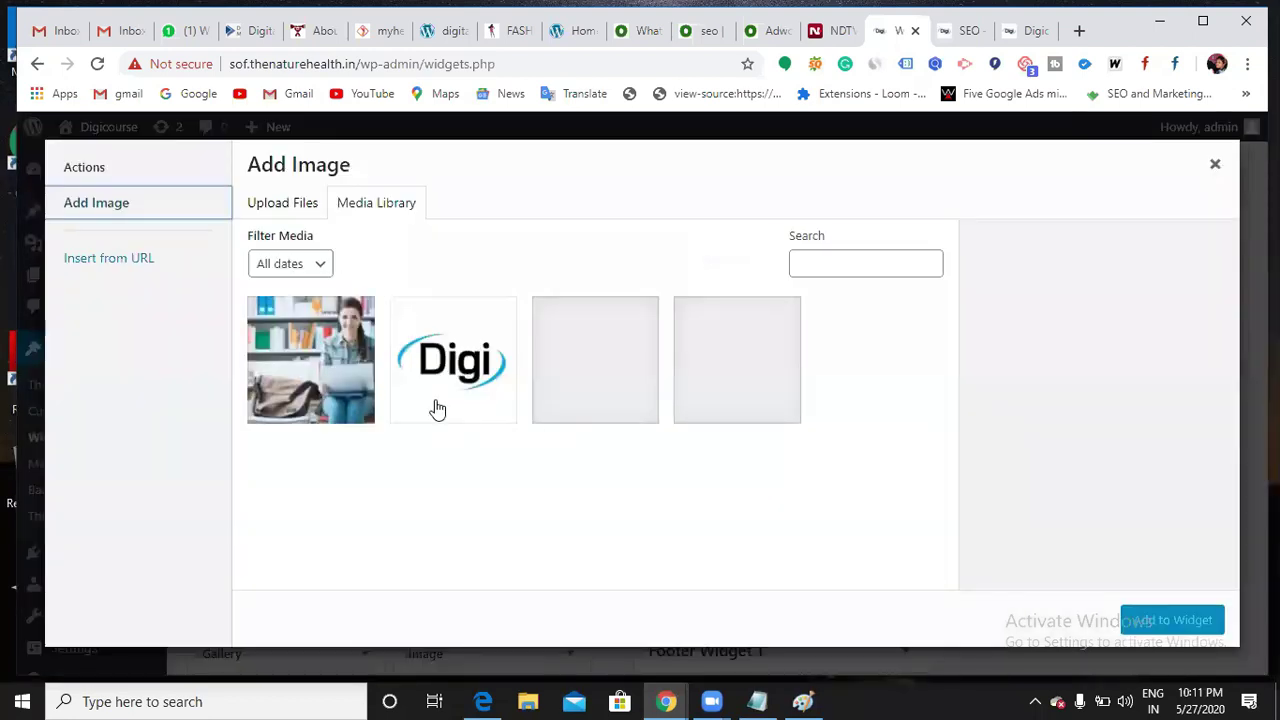
left_click(368, 390)
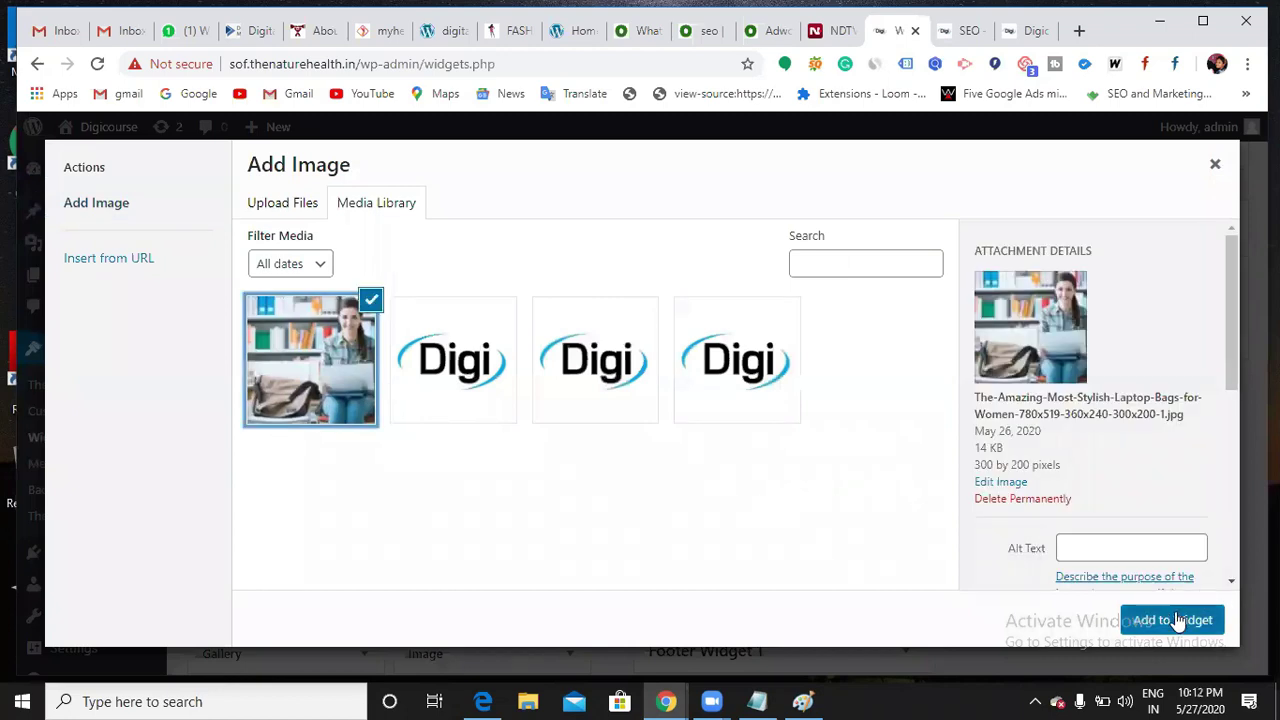
left_click(1178, 620)
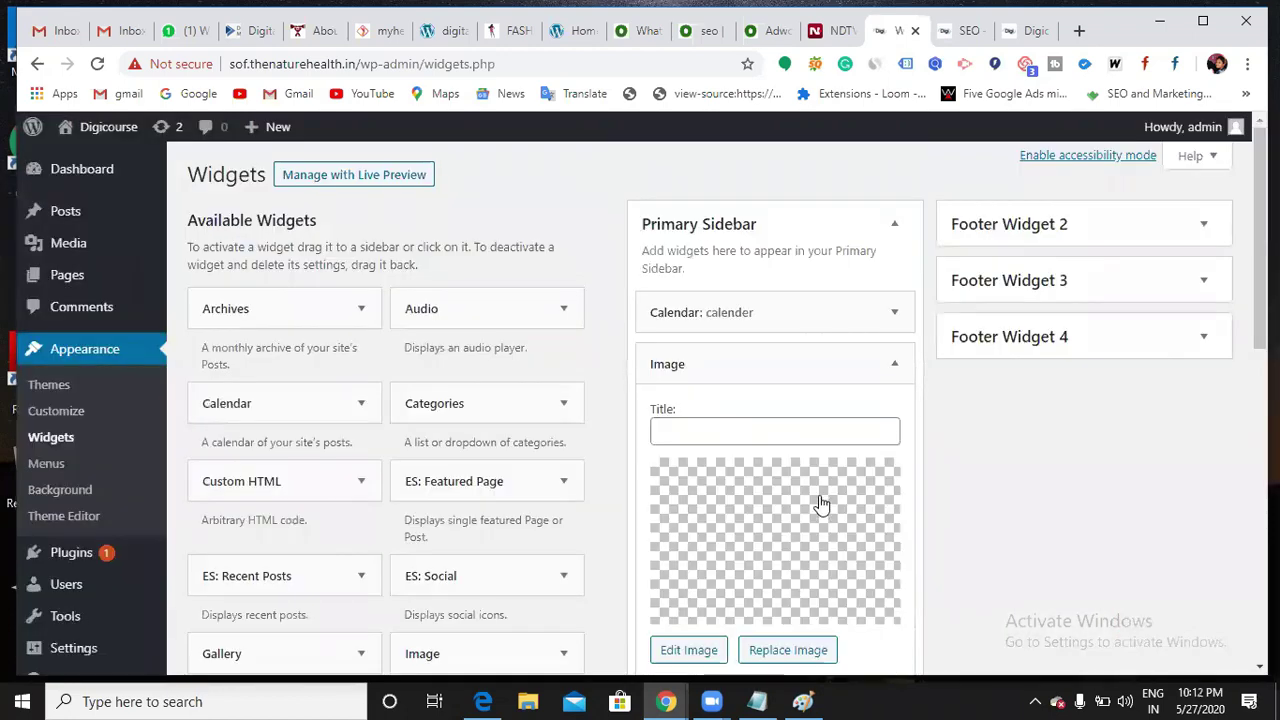
Focus the image's Link to field, then switch to the odmt.in SEO page
scroll(707, 498, "down", 2)
left_click(710, 523)
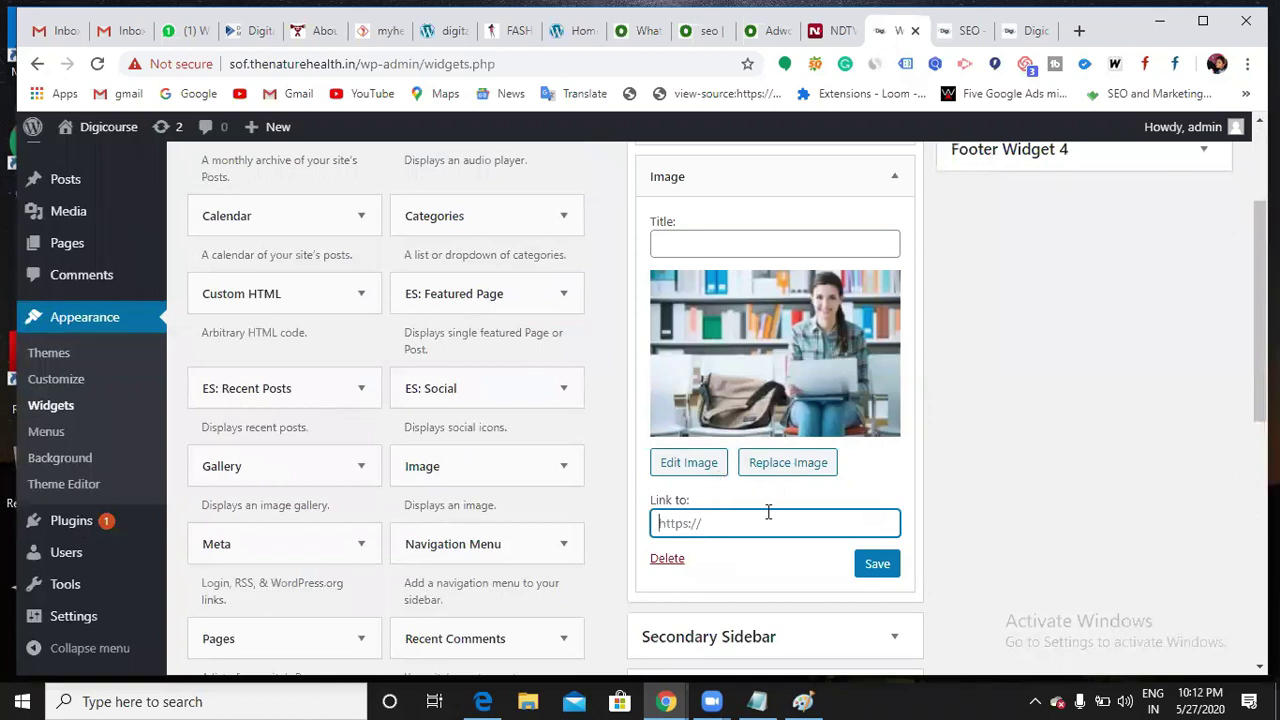
left_click(690, 38)
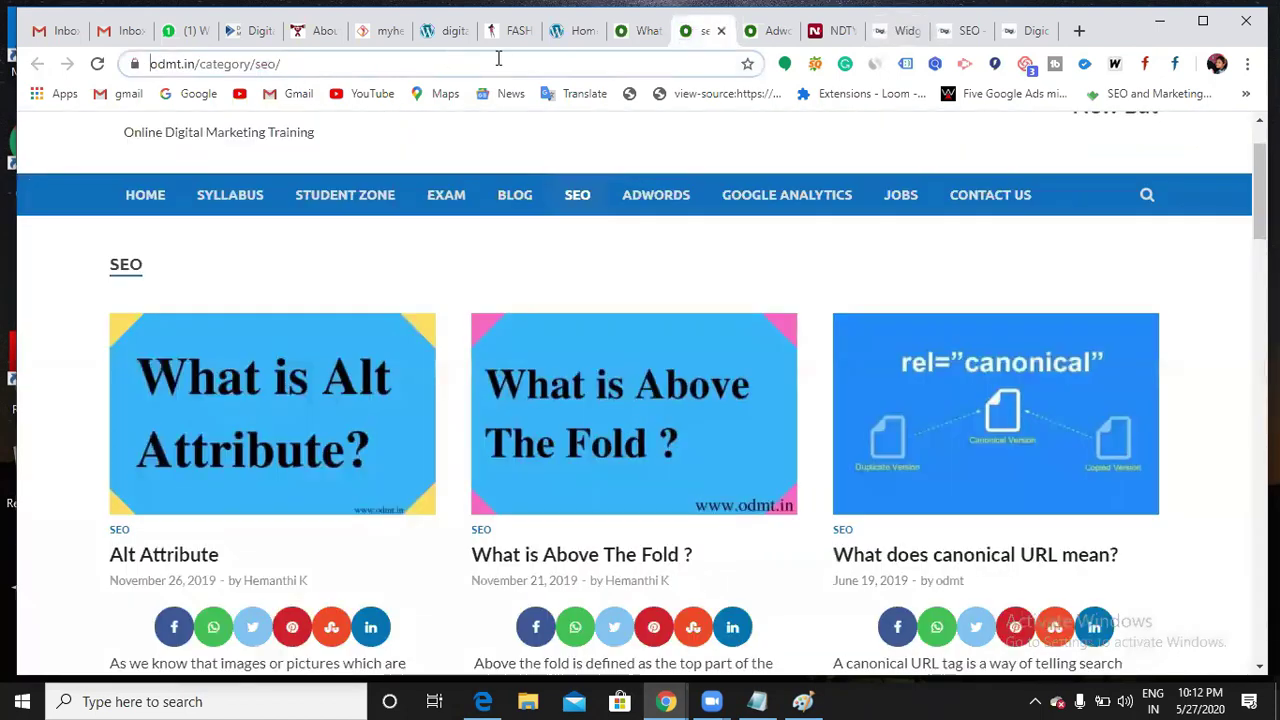
left_click(498, 60)
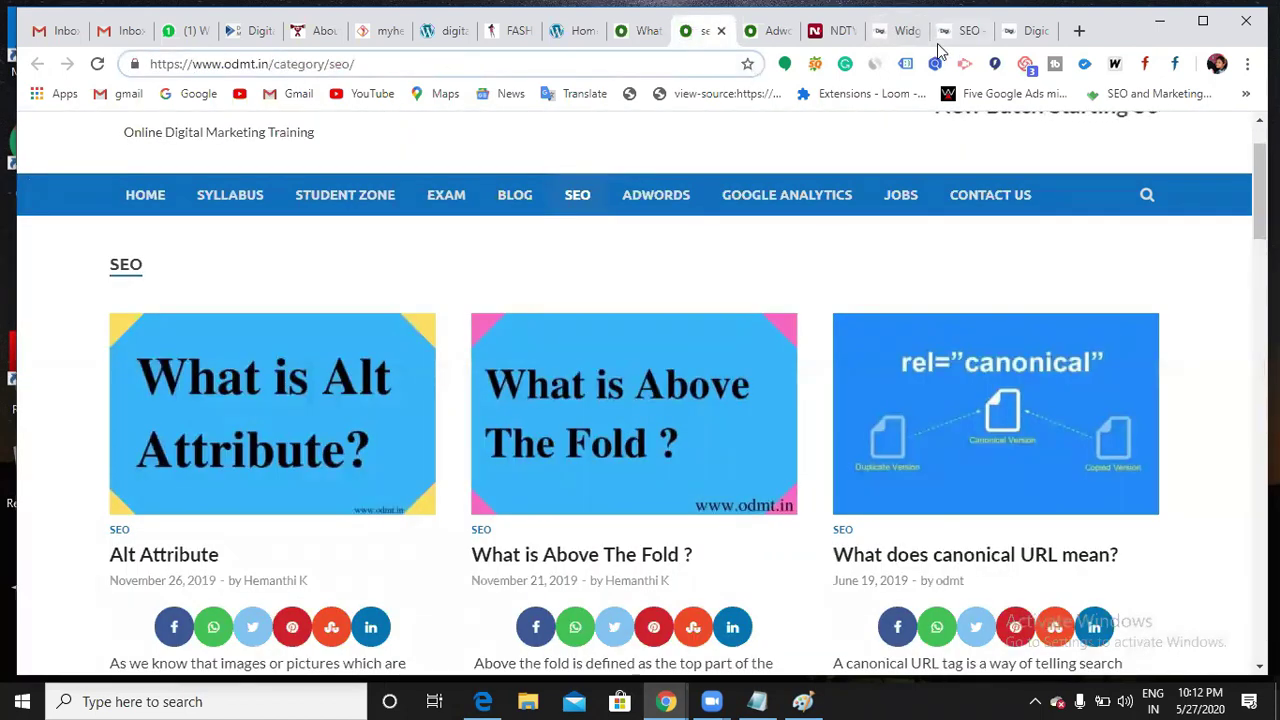
left_click(890, 31)
left_click(784, 522)
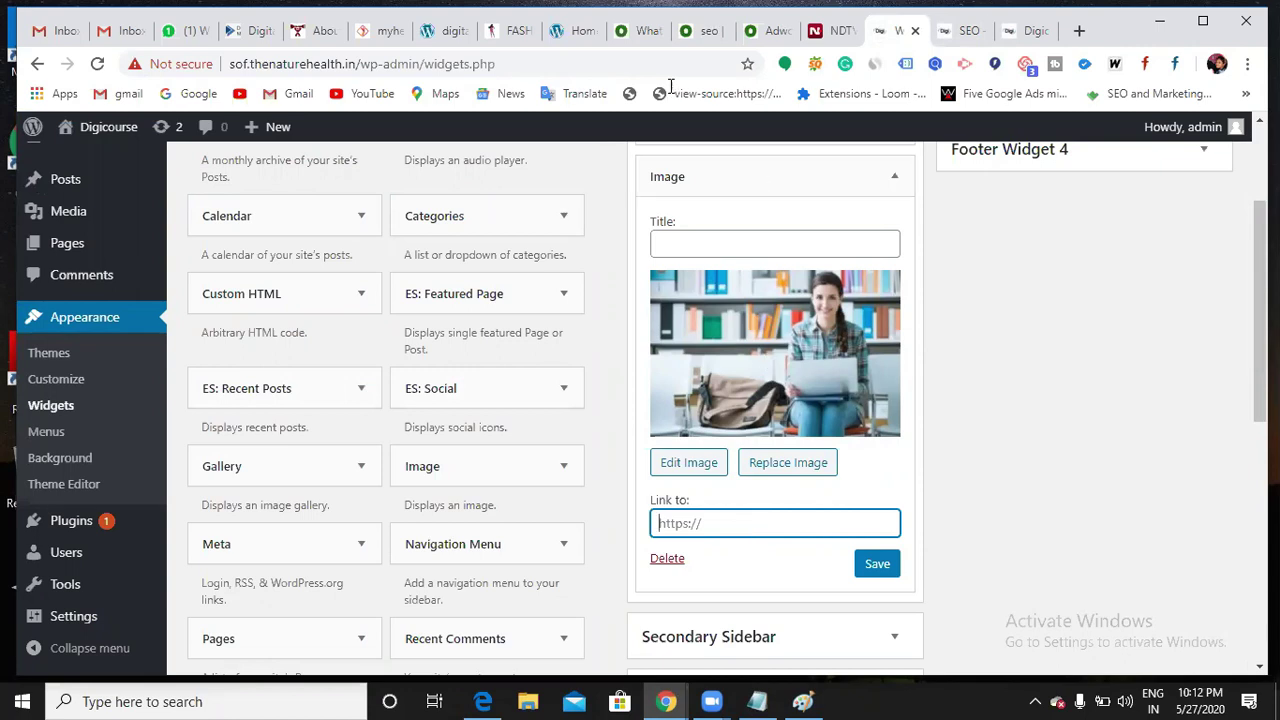
left_click(627, 38)
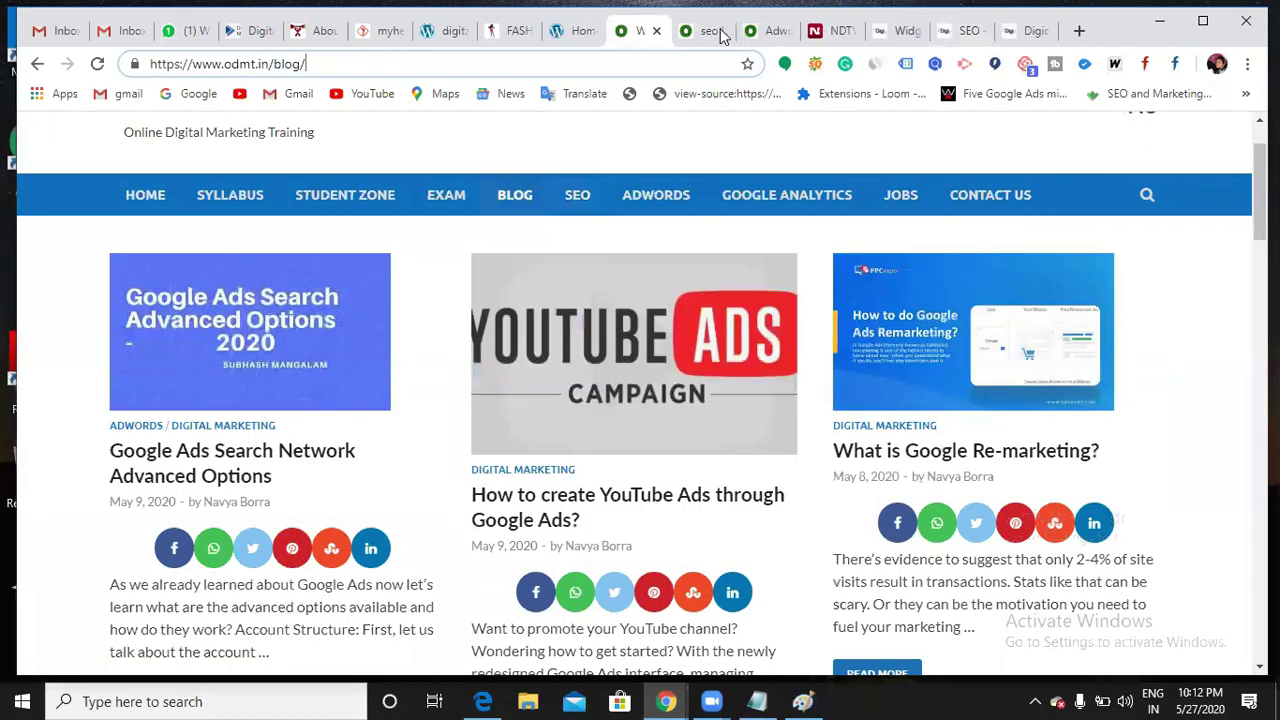
left_click(567, 40)
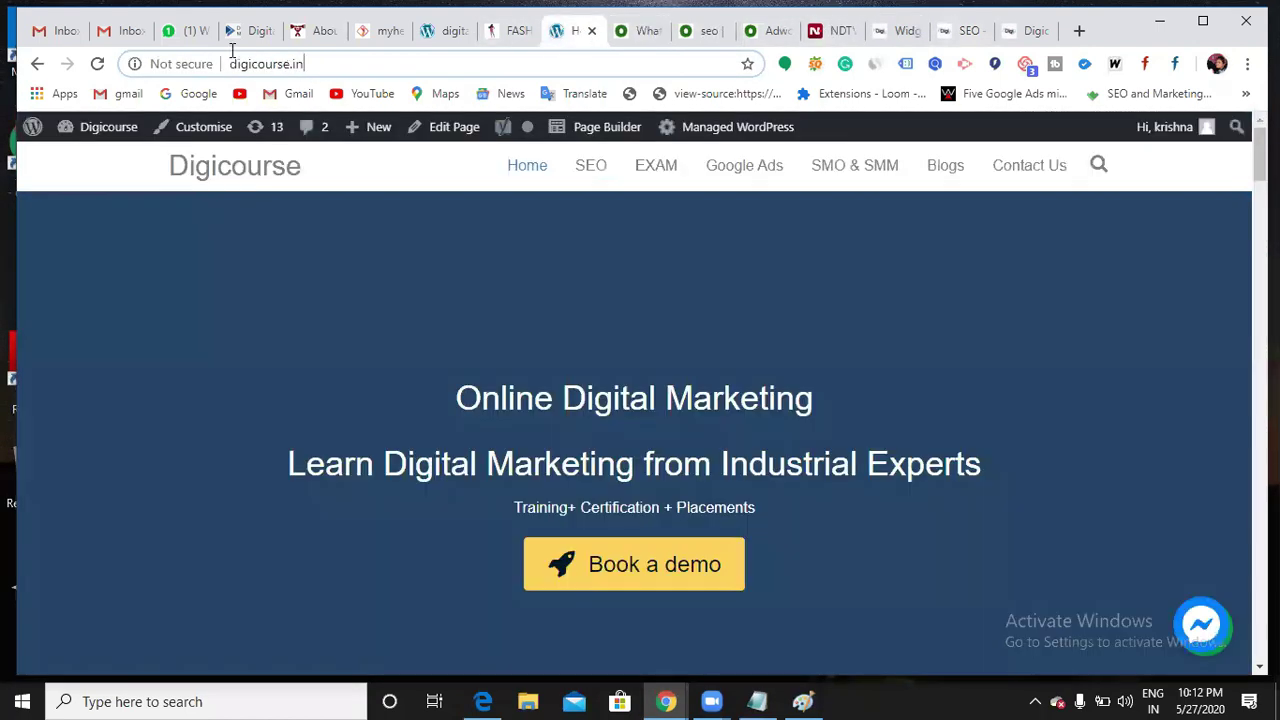
left_click(230, 60)
key("ctrl+c")
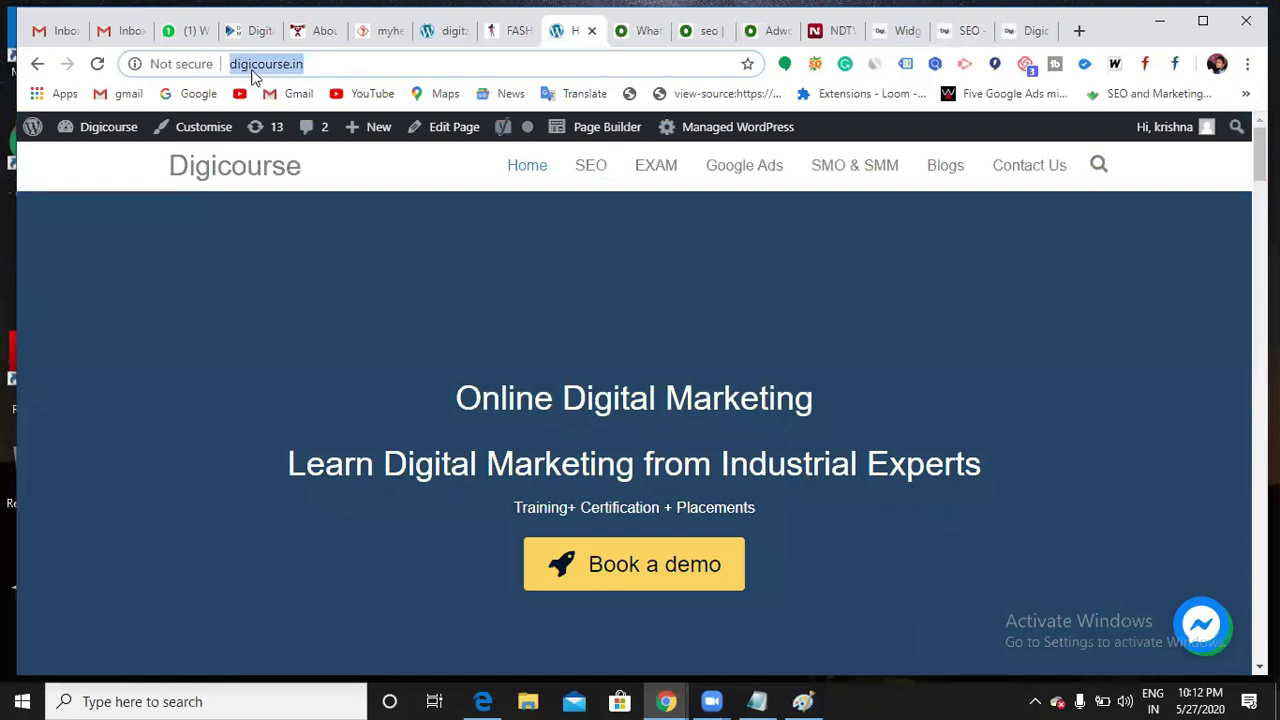
left_click(883, 40)
left_click(763, 525)
key("ctrl+v")
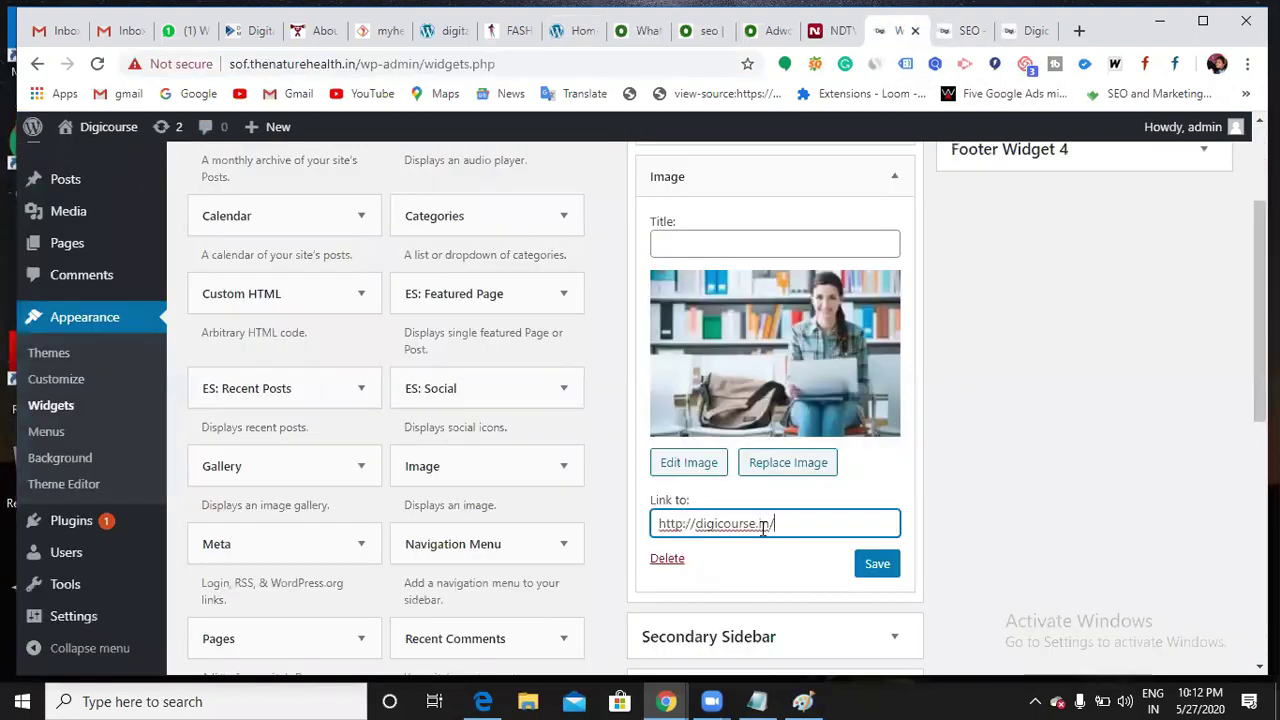
left_click(871, 576)
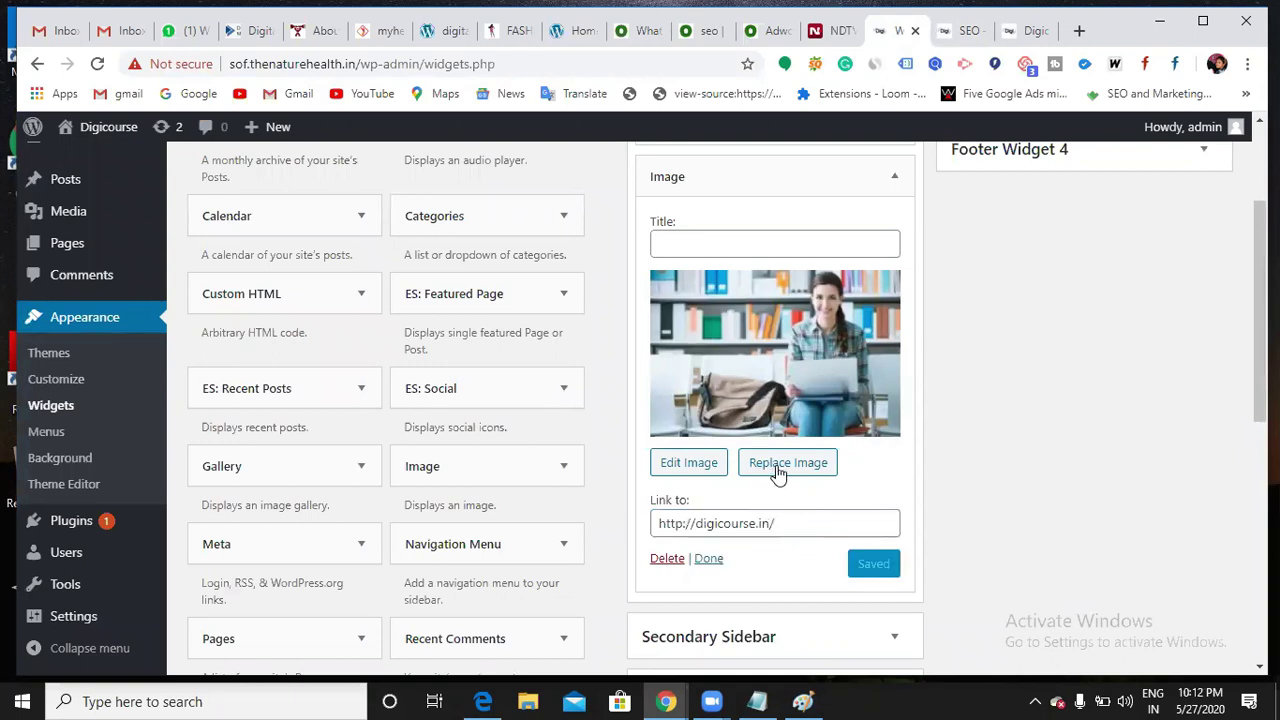
left_click(709, 558)
Reload the site and open the sidebar image's link to confirm it leads to digicourse.in
left_click(1025, 30)
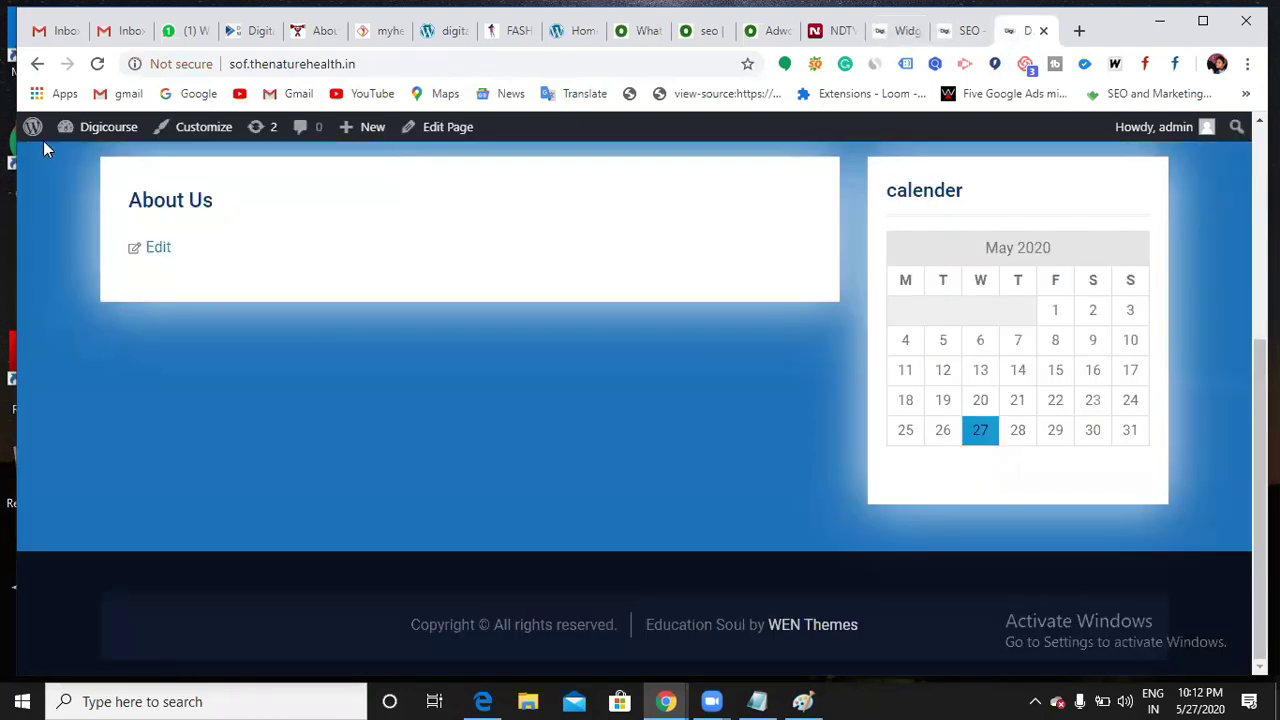
left_click(97, 65)
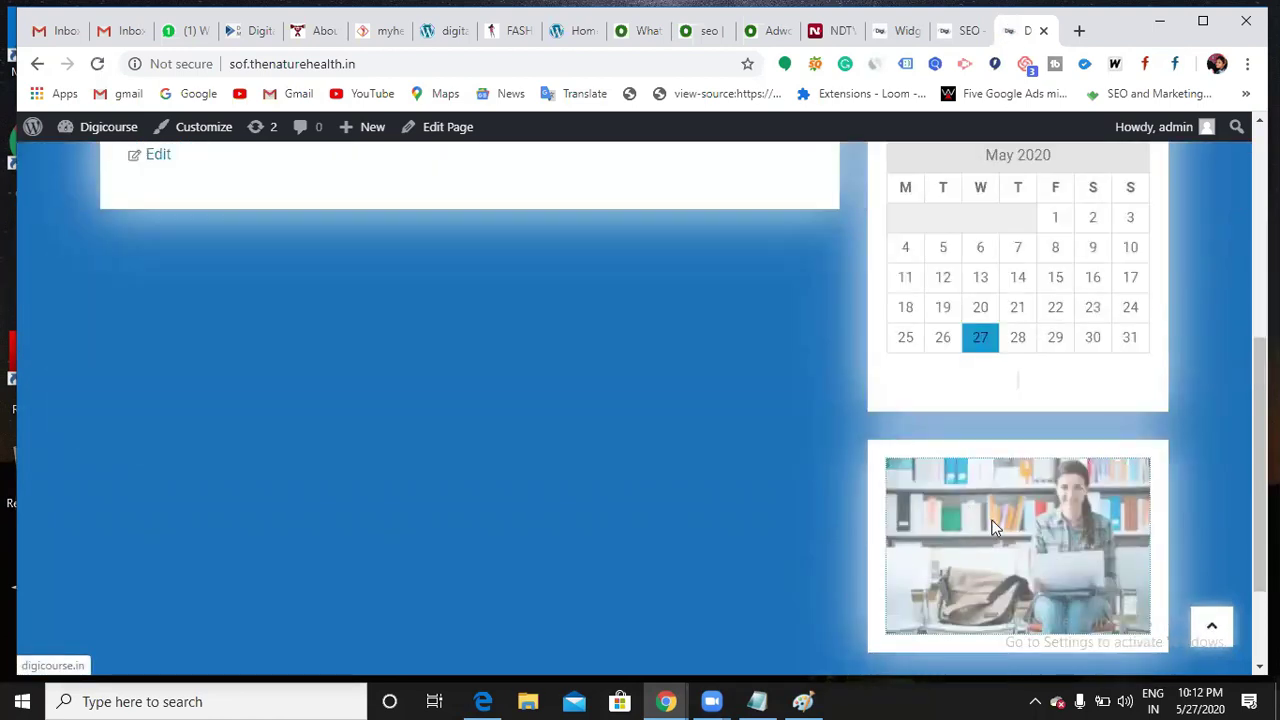
right_click(993, 529)
left_click(1045, 250)
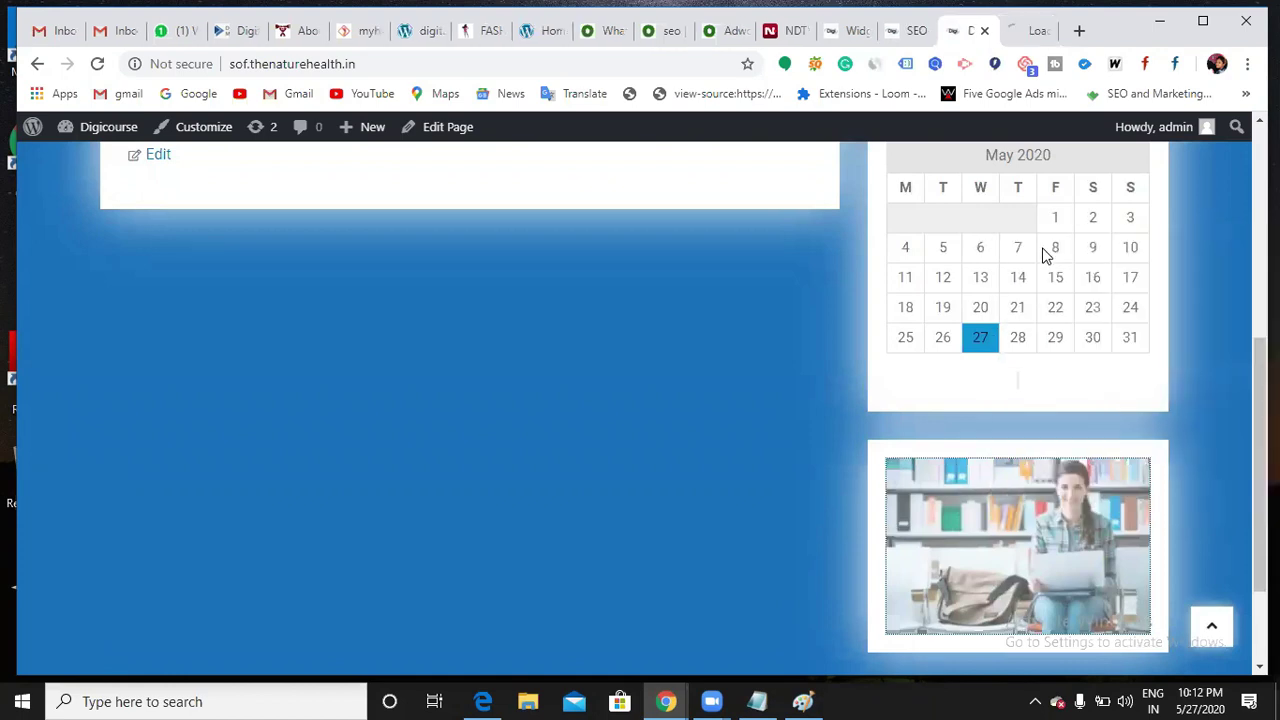
left_click(1020, 34)
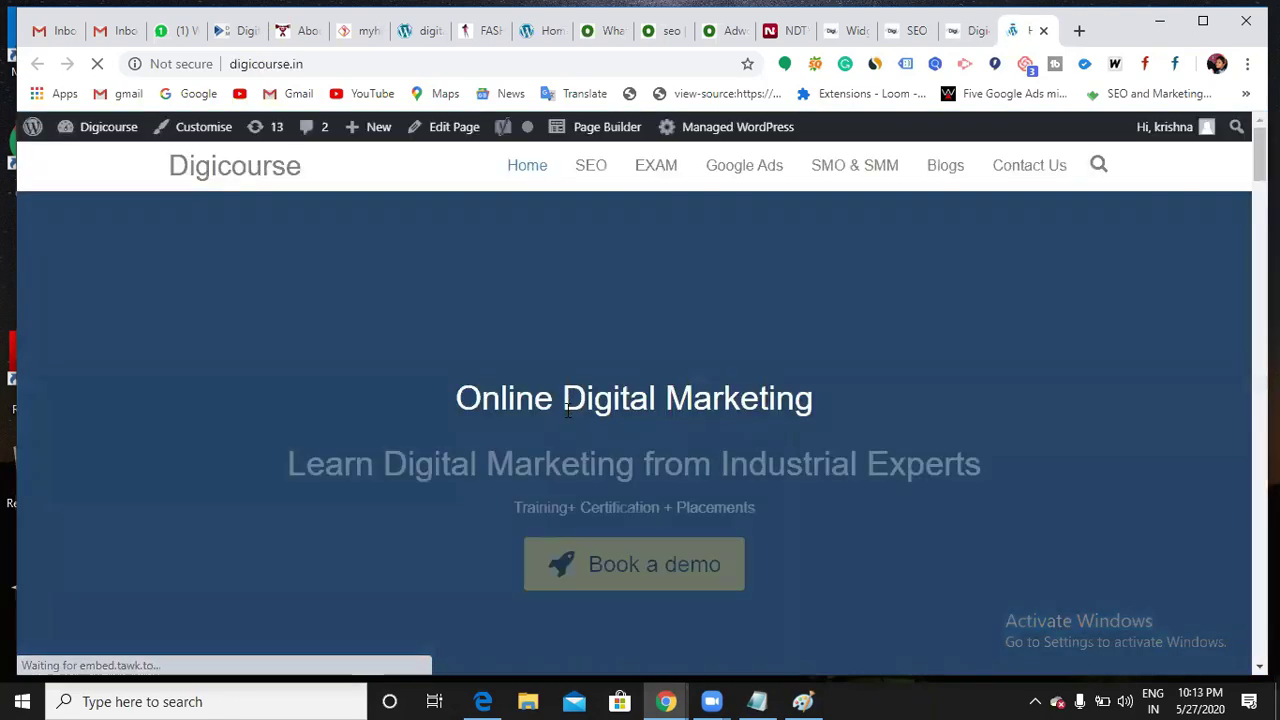
scroll(600, 437, "down", 5)
scroll(600, 437, "up", 5)
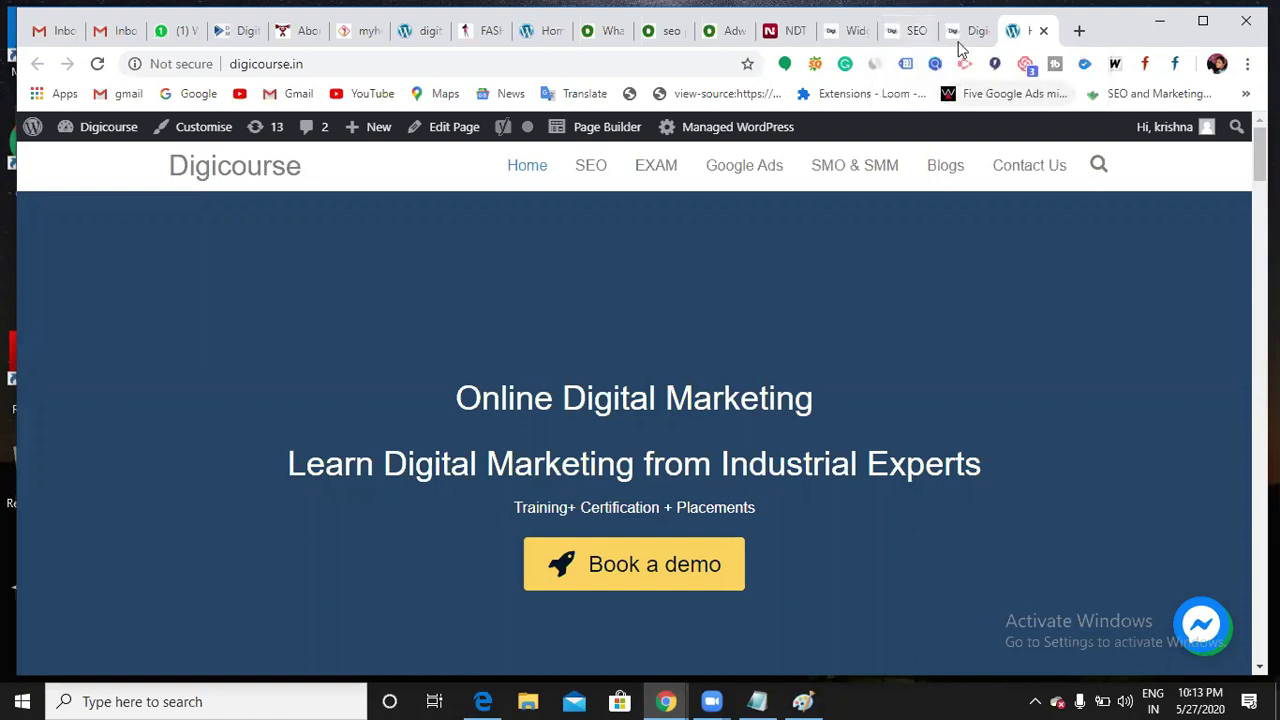
left_click(843, 31)
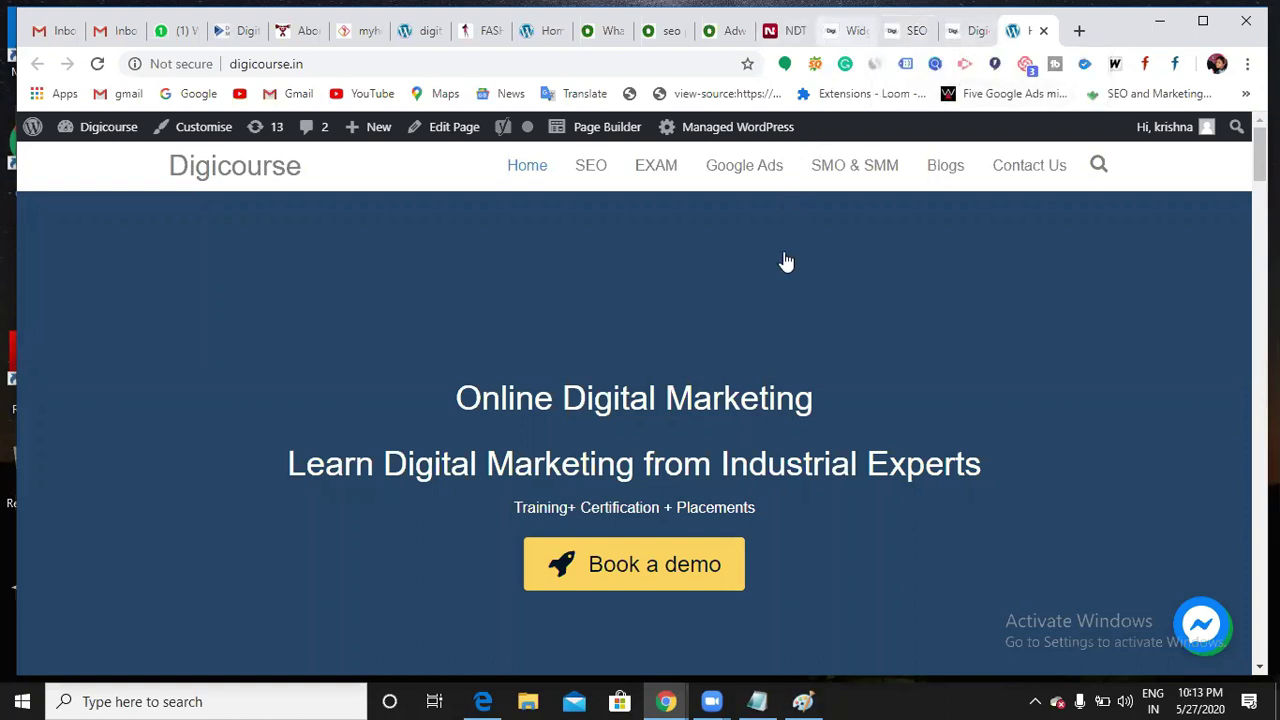
scroll(523, 457, "down", 1)
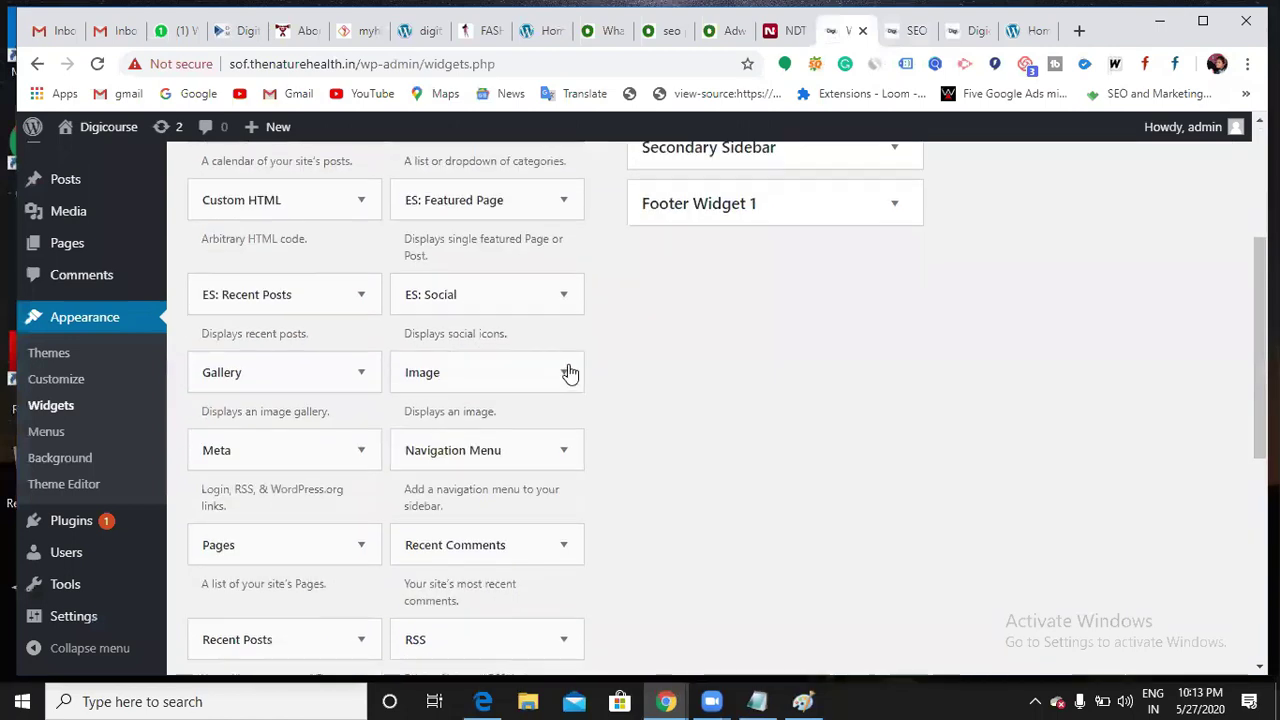
Add a second Image widget with the laptop photo to Footer Widget 1 and save it
left_click(565, 372)
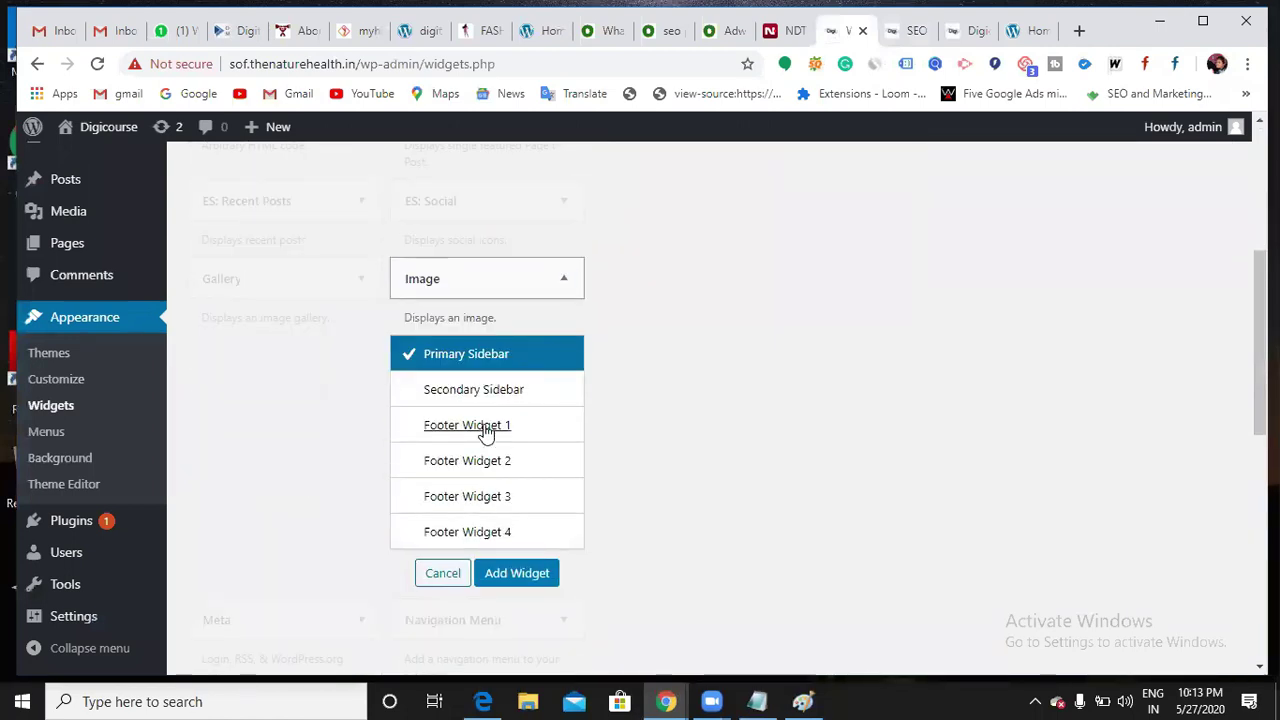
left_click(486, 428)
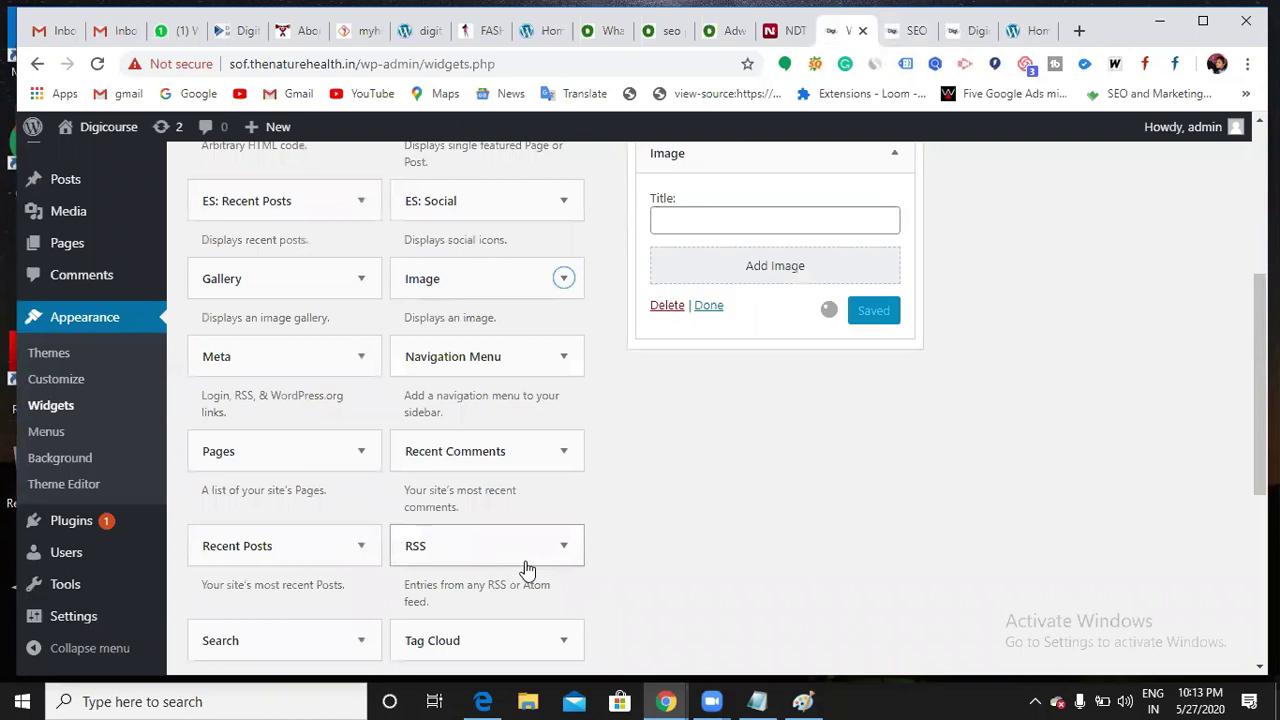
left_click(752, 270)
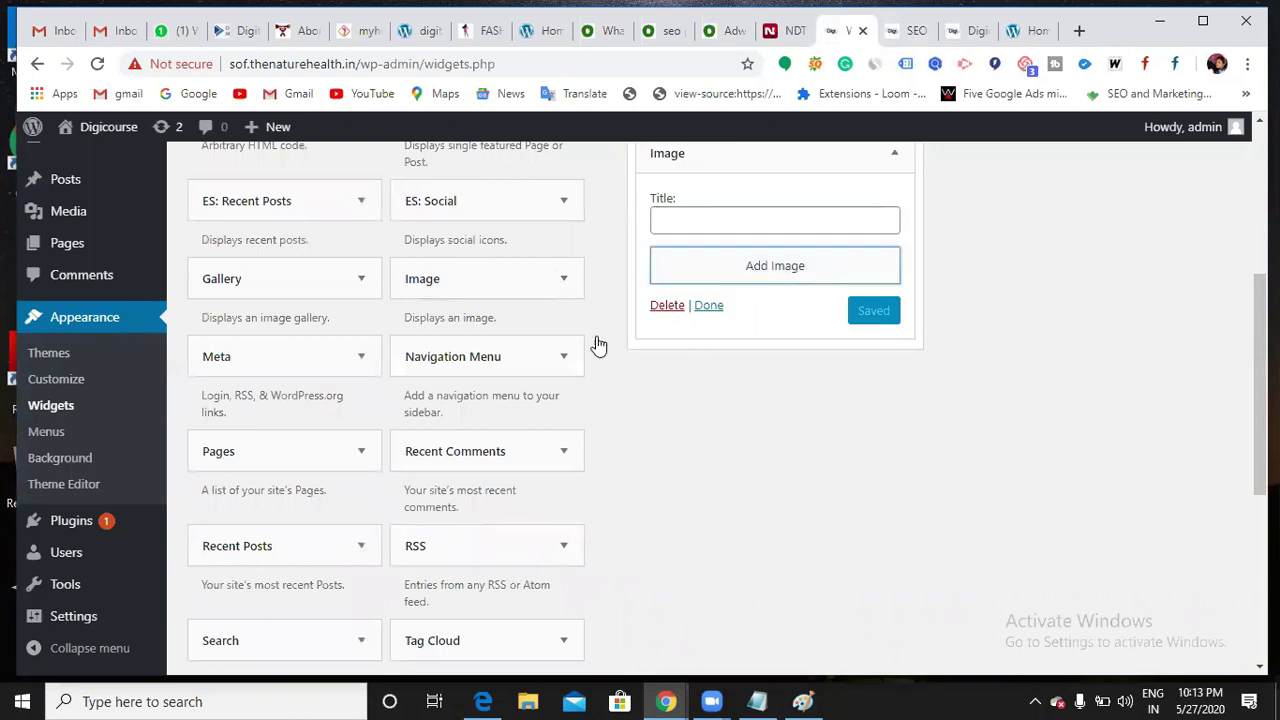
left_click(318, 398)
left_click(1172, 620)
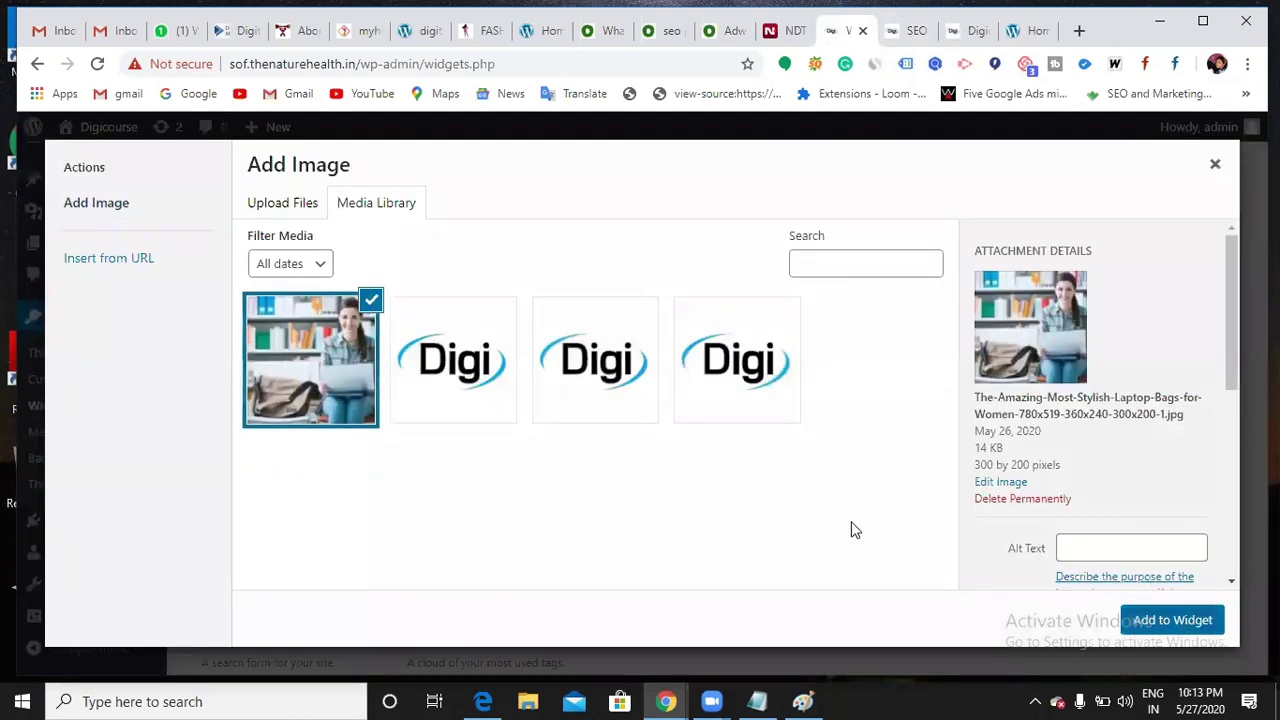
left_click(887, 542)
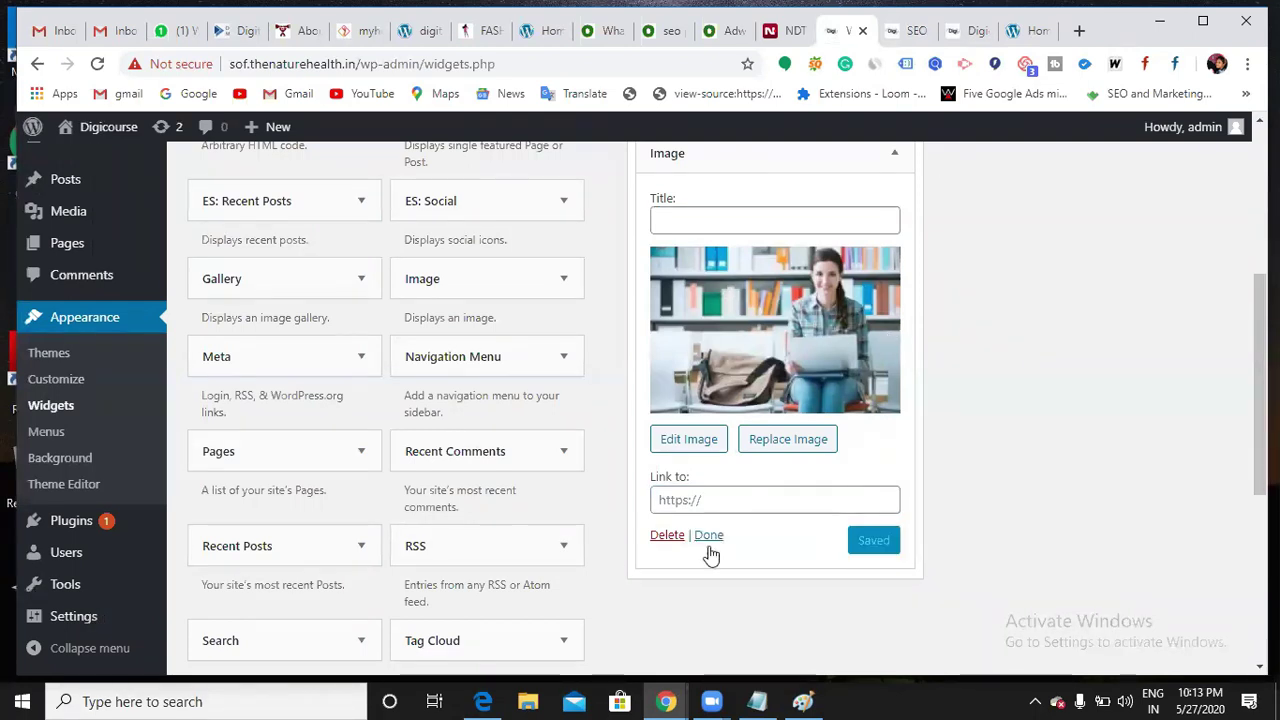
left_click(709, 535)
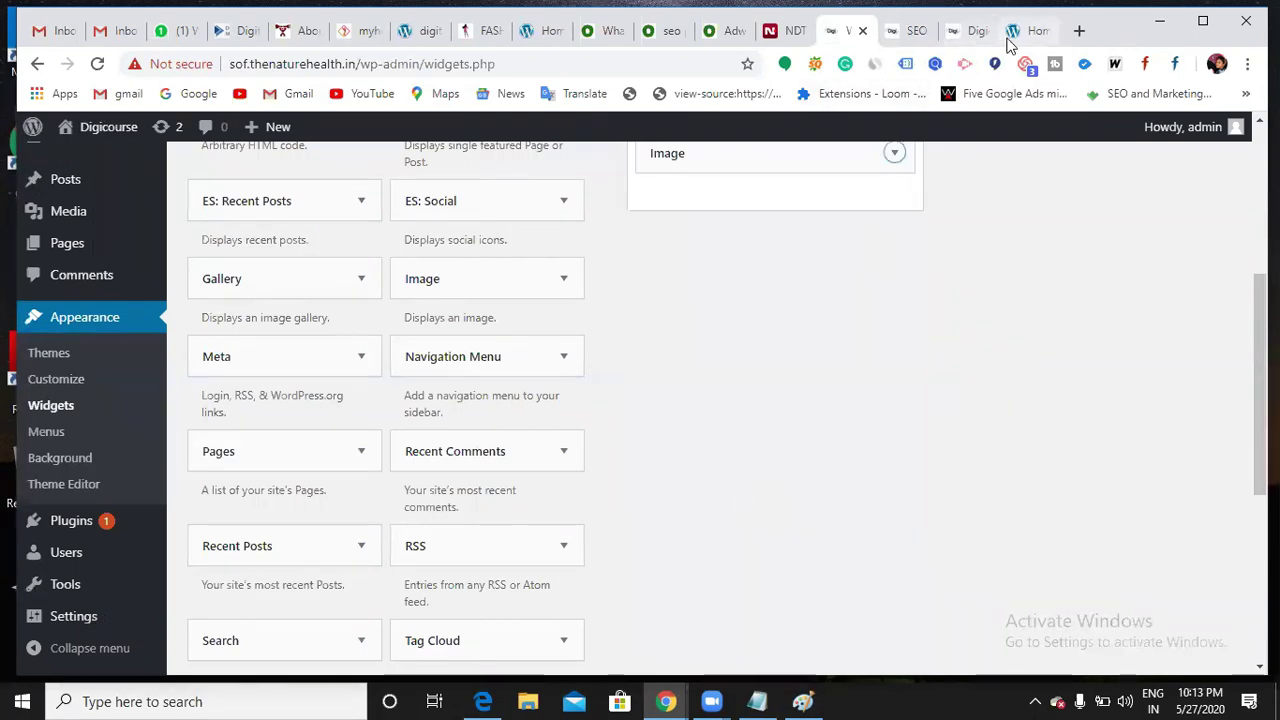
left_click(1030, 31)
key("ctrl+shift+Tab")
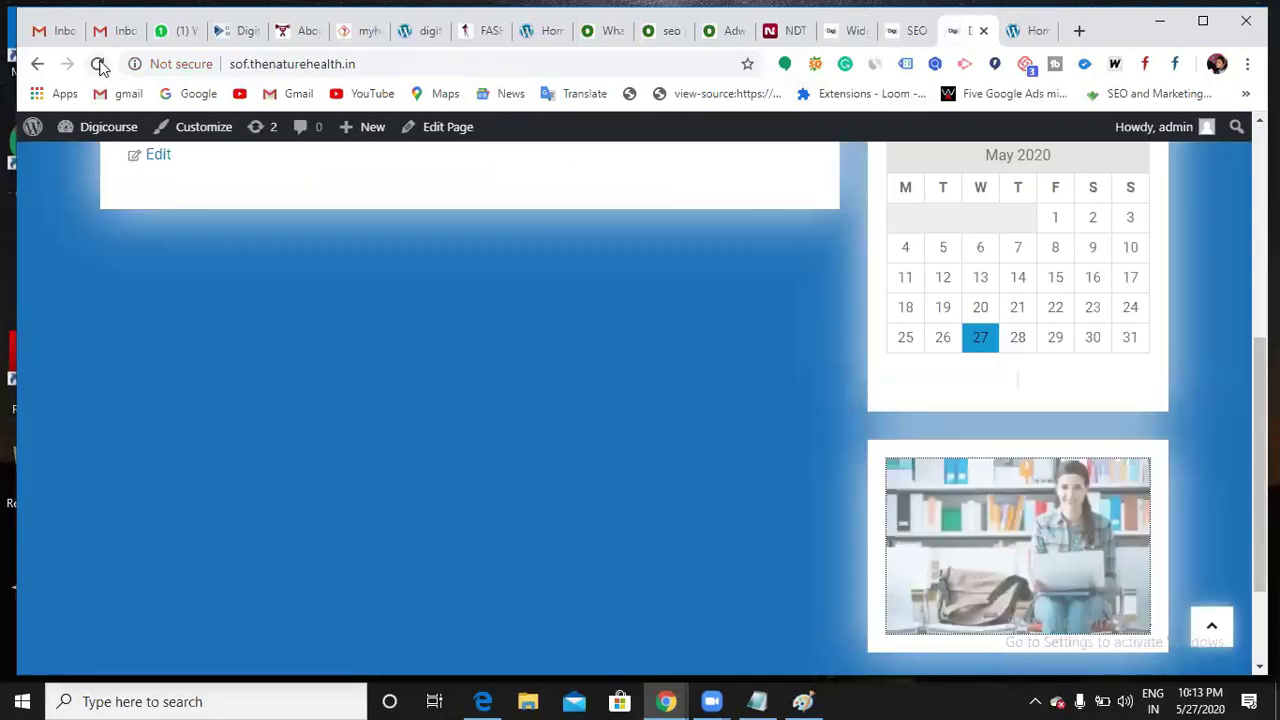
Reload the front page, check the laptop photo in the footer, then return to Widgets
left_click(97, 64)
left_click(99, 66)
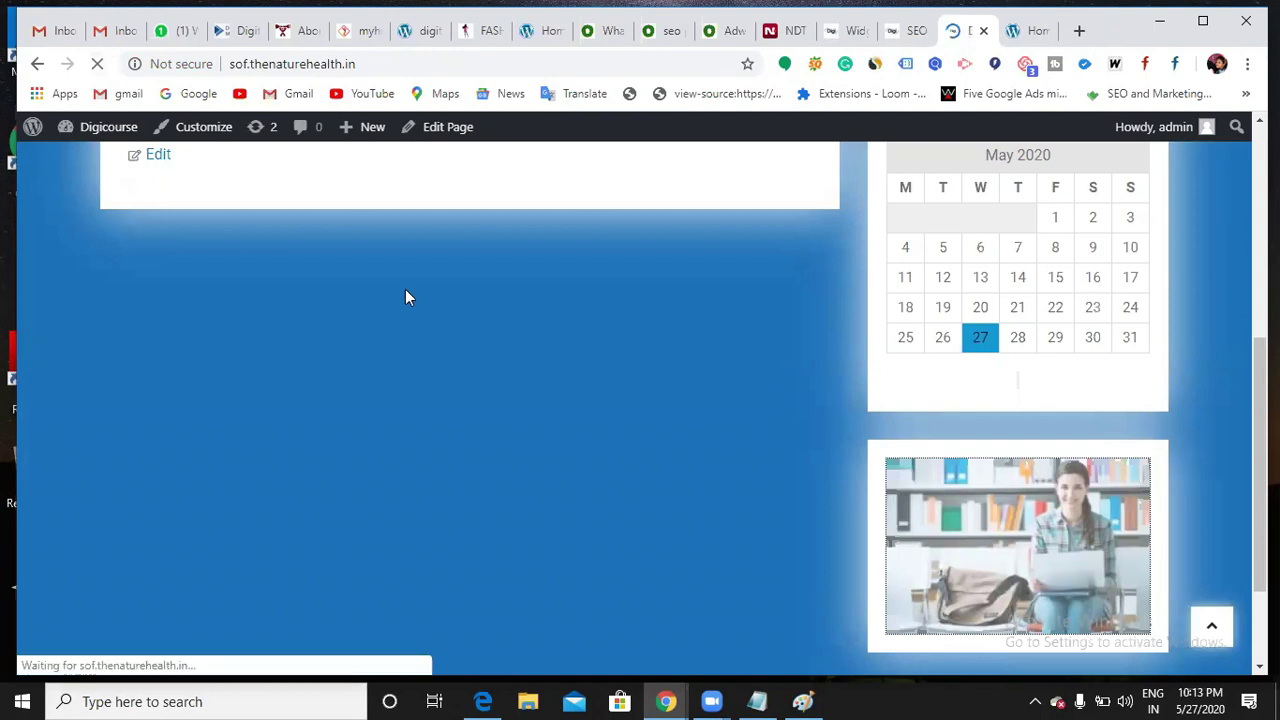
scroll(405, 297, "down", 5)
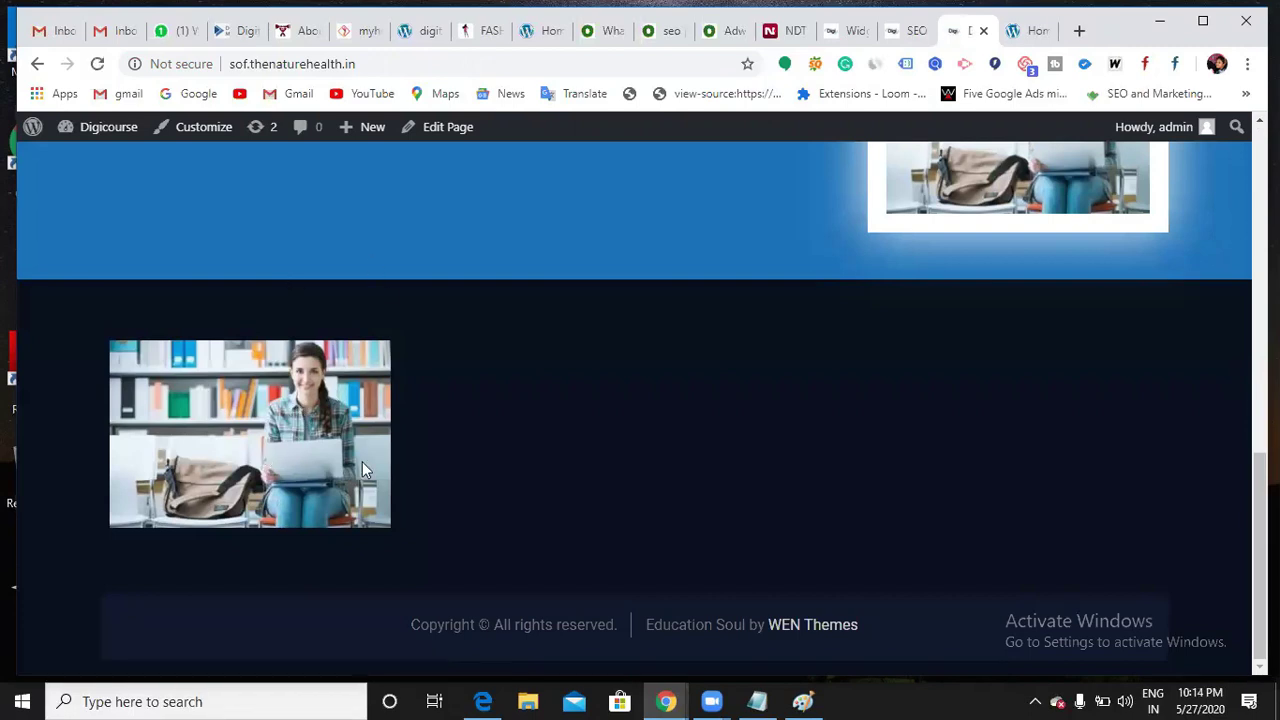
left_click(838, 38)
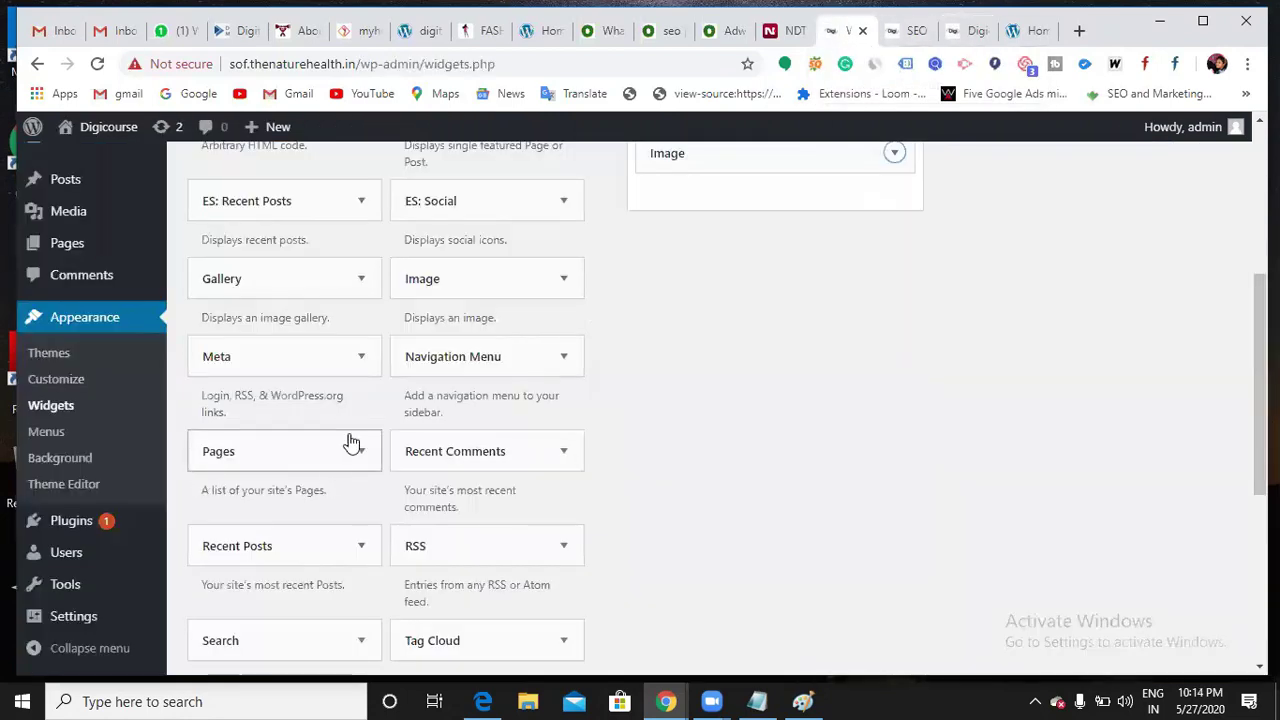
Add a Gallery widget to Footer Widget 1 containing the Digi logo
left_click(362, 285)
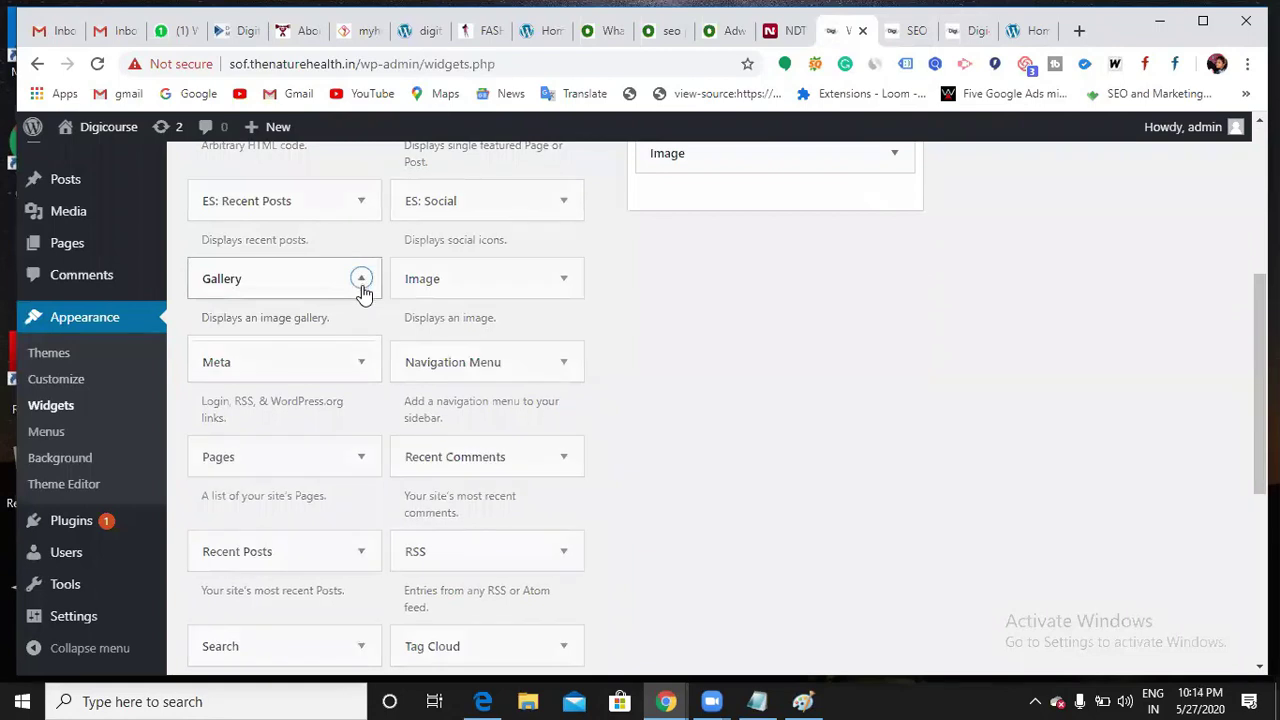
left_click(306, 573)
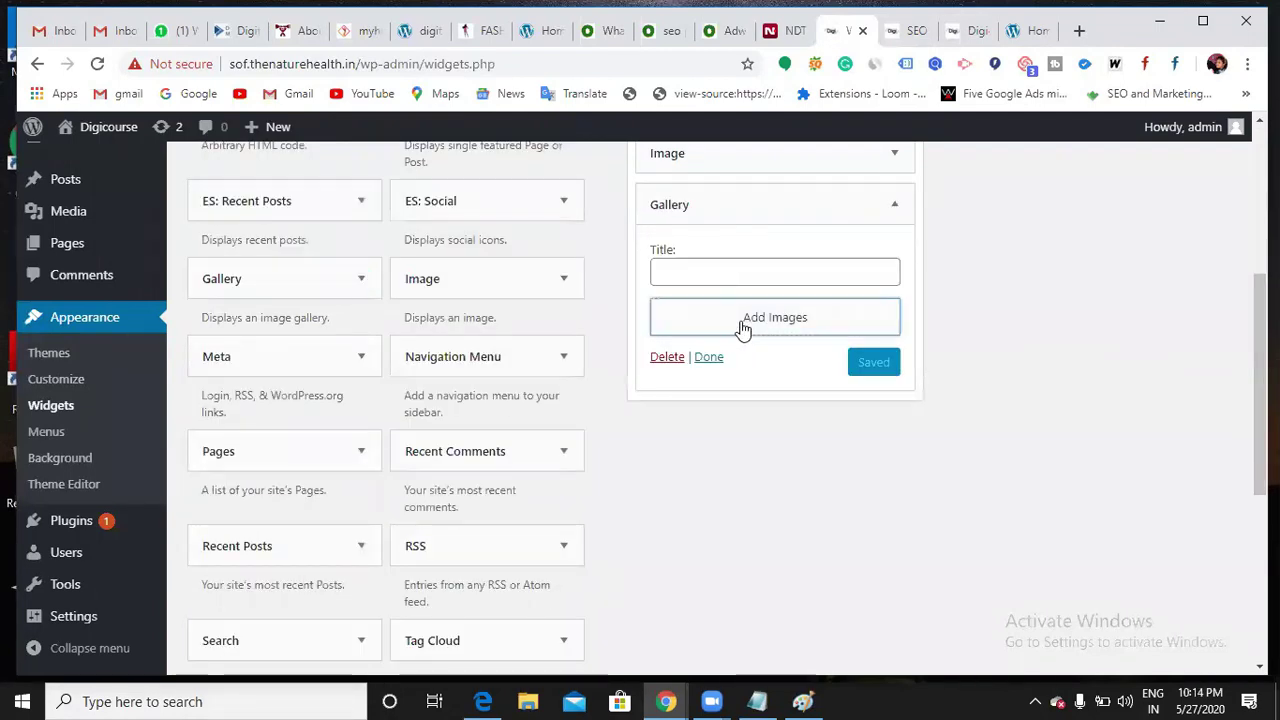
left_click(743, 328)
left_click(486, 380)
left_click(1146, 620)
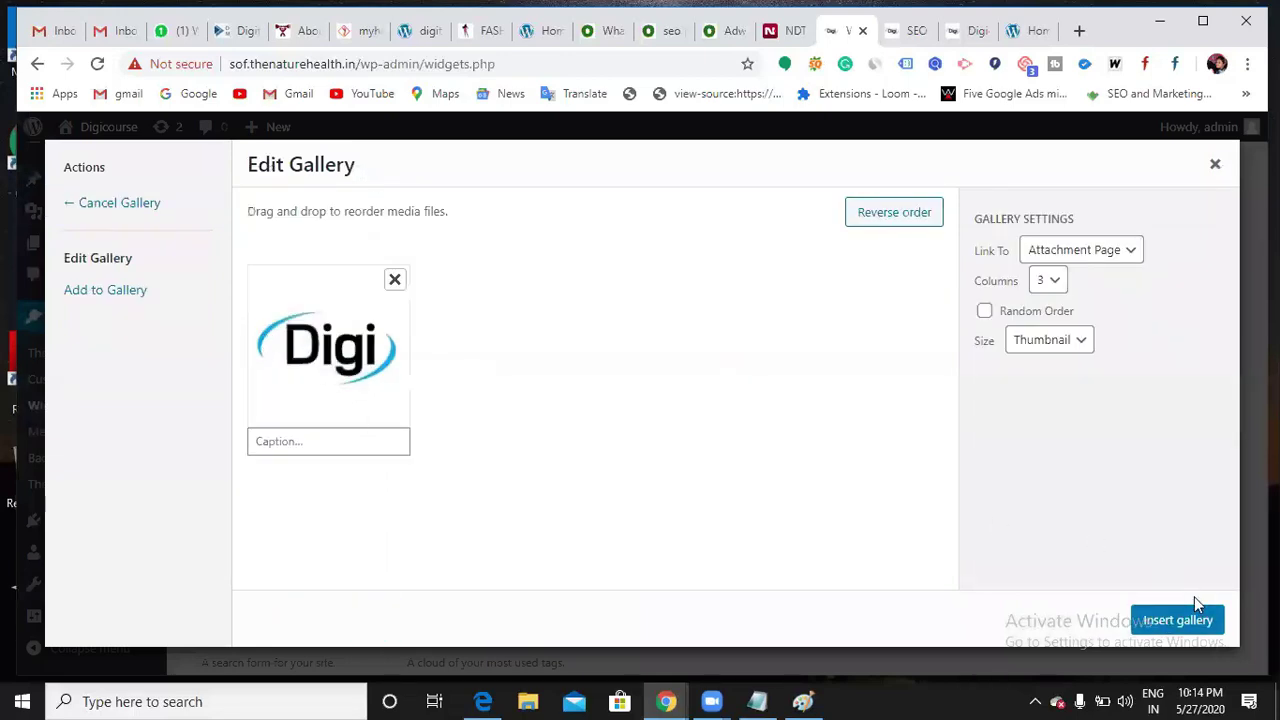
left_click(1188, 620)
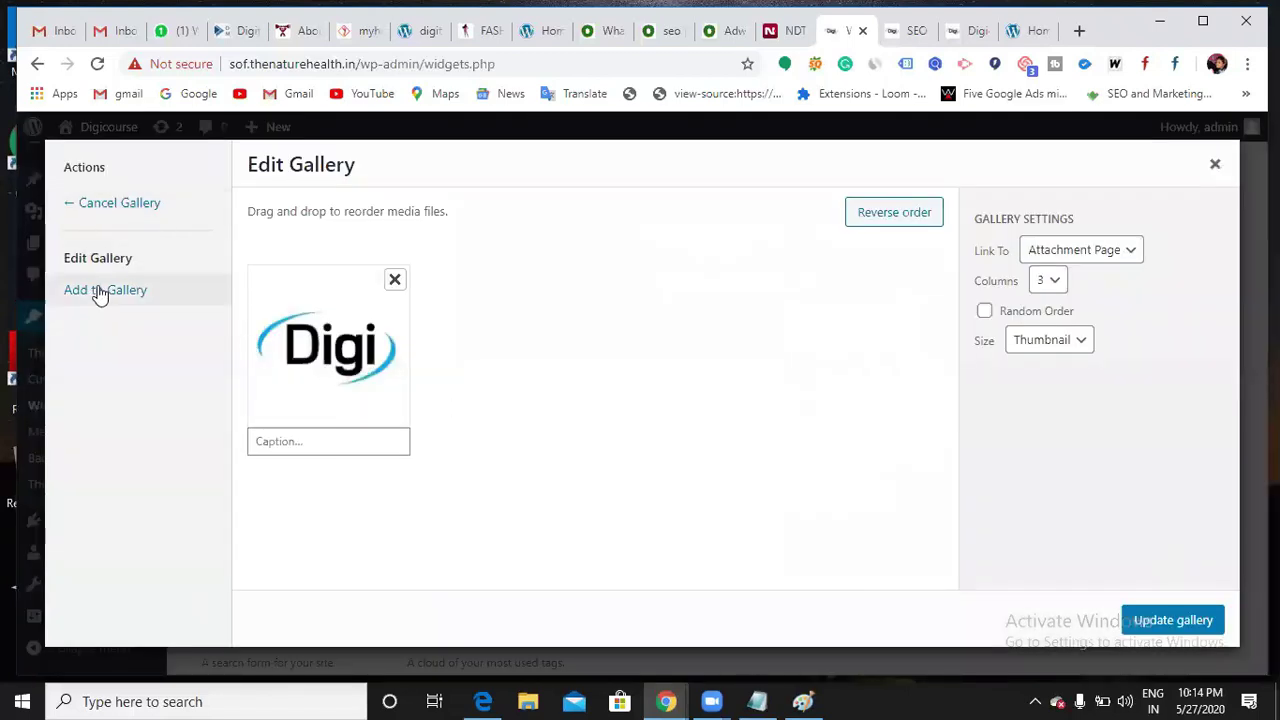
Add the woman-with-laptop photo to the gallery and save the widget
left_click(100, 292)
left_click(470, 375)
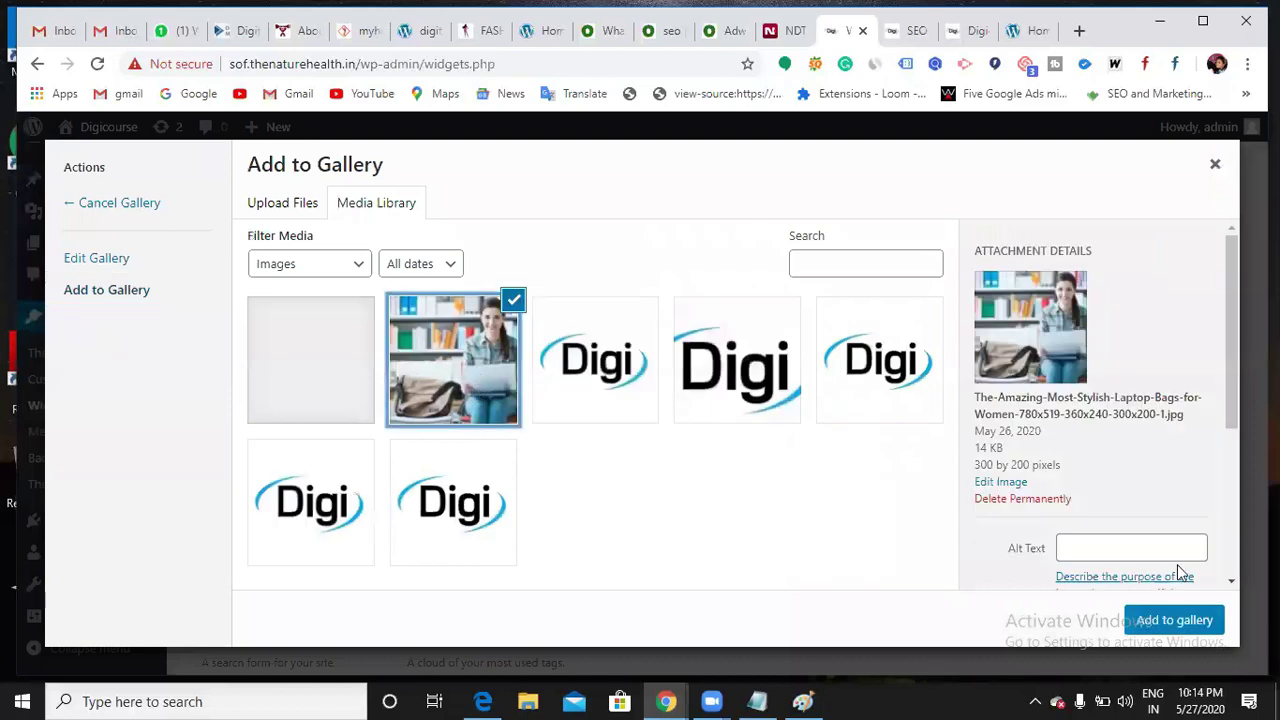
left_click(1165, 626)
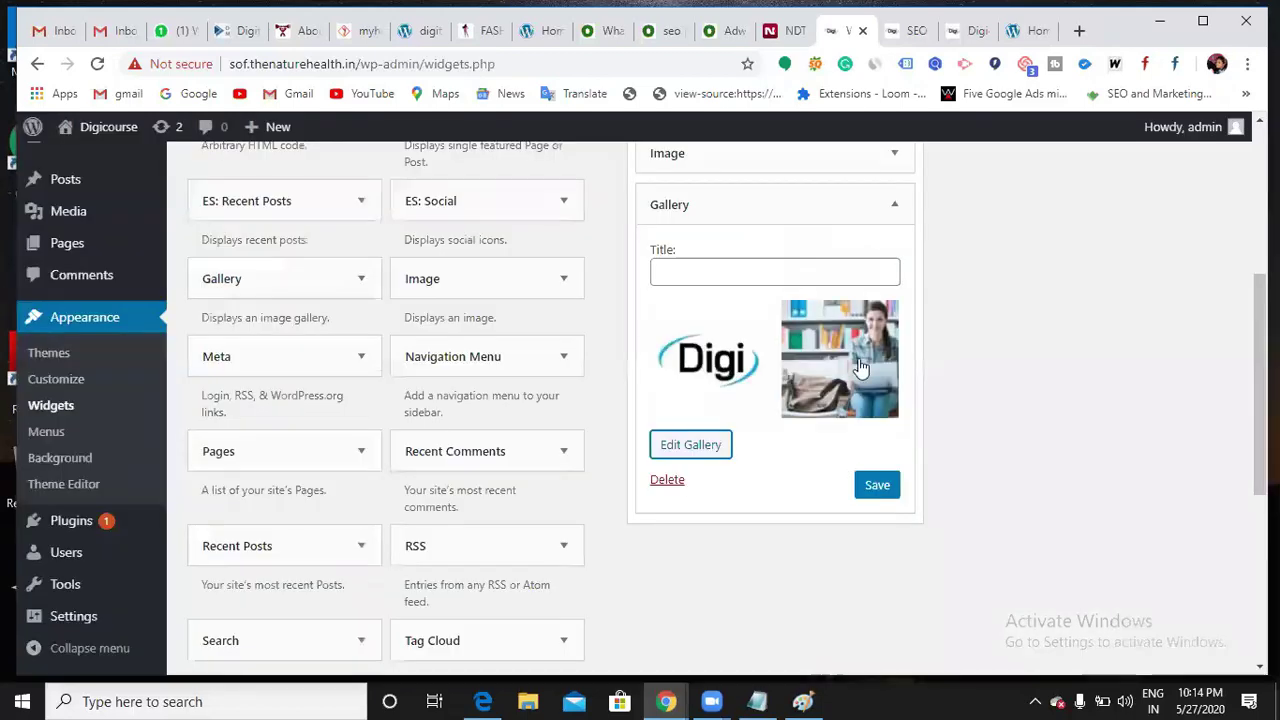
left_click(886, 488)
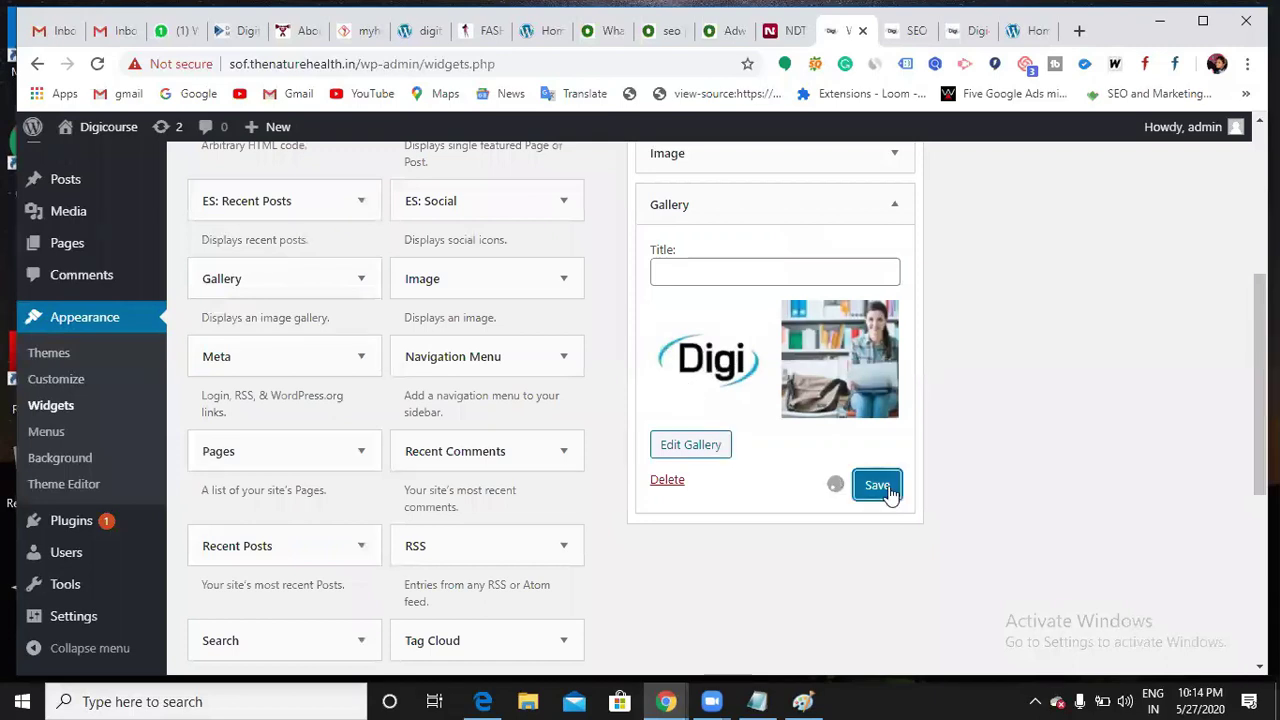
left_click(707, 483)
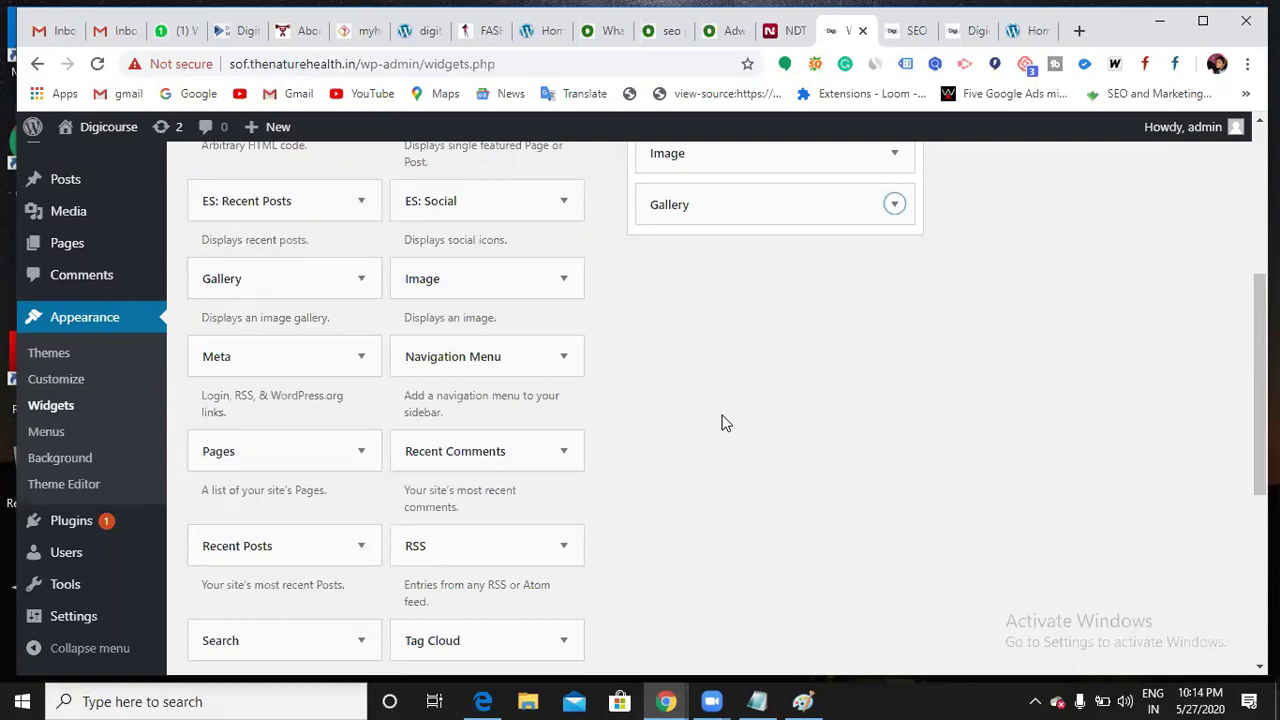
scroll(726, 423, "up", 1)
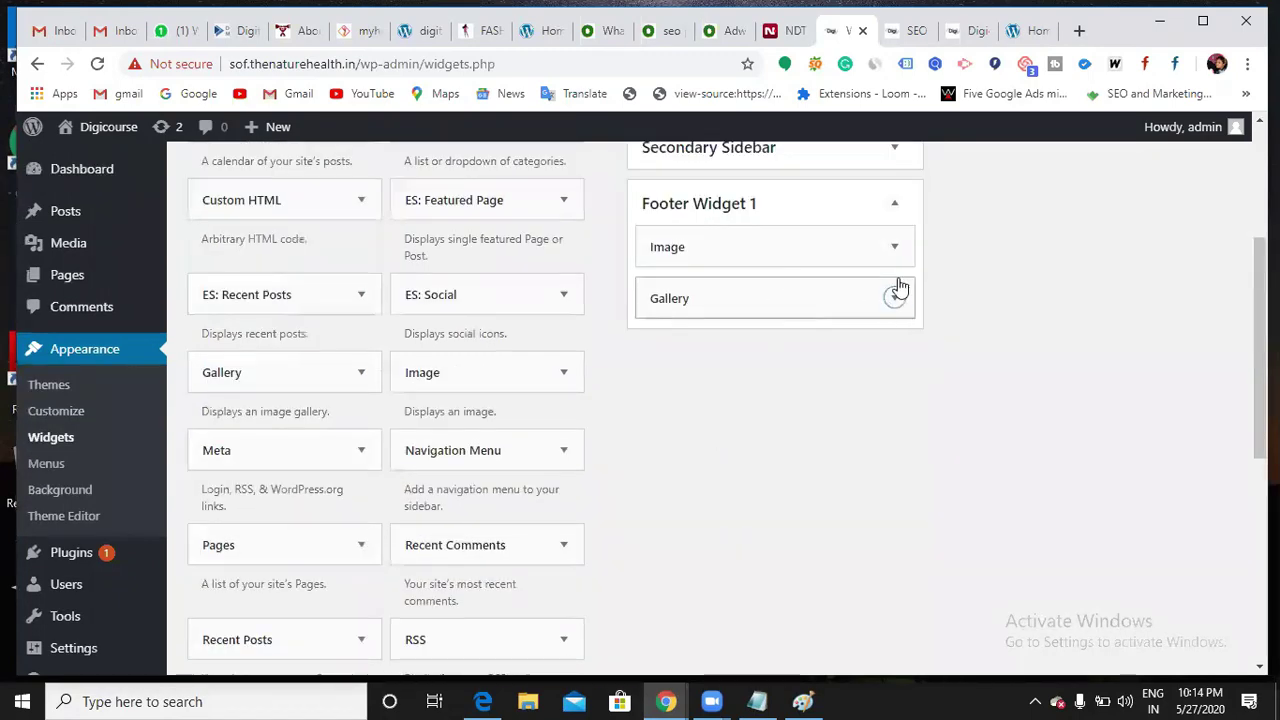
Reload the Digicourse homepage and the practice site to see the new footer gallery
left_click(1030, 30)
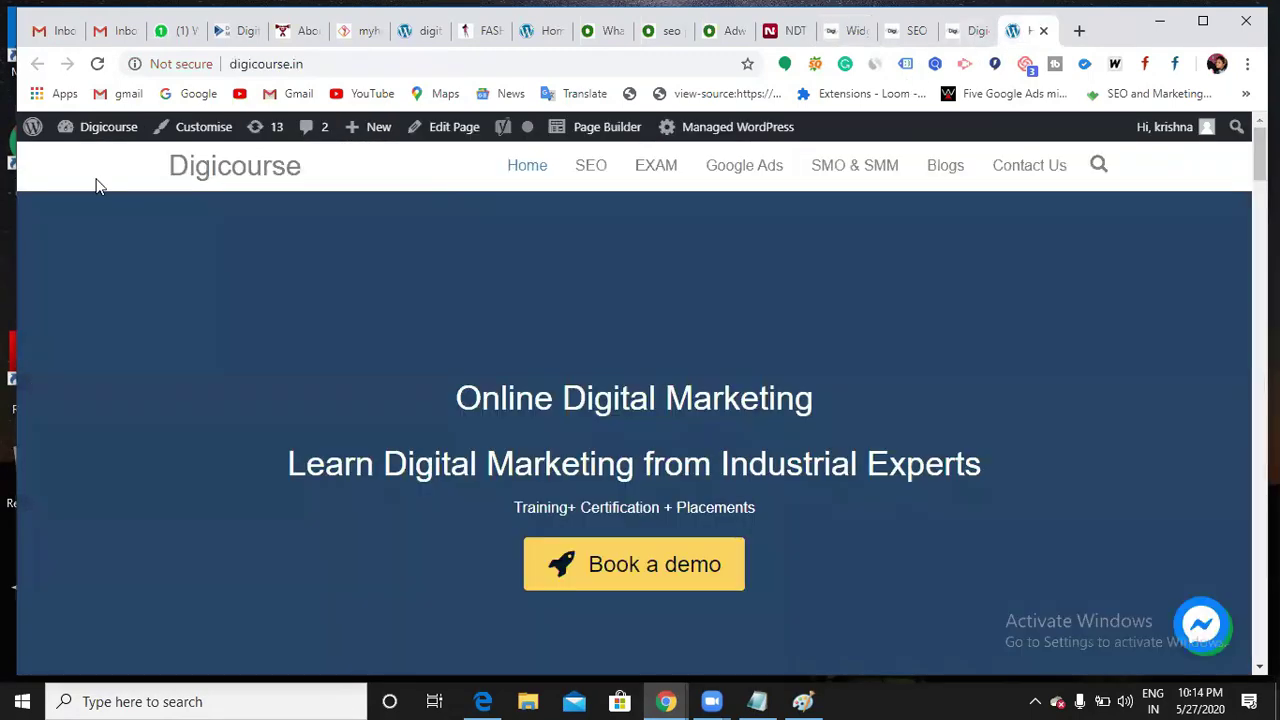
left_click(97, 63)
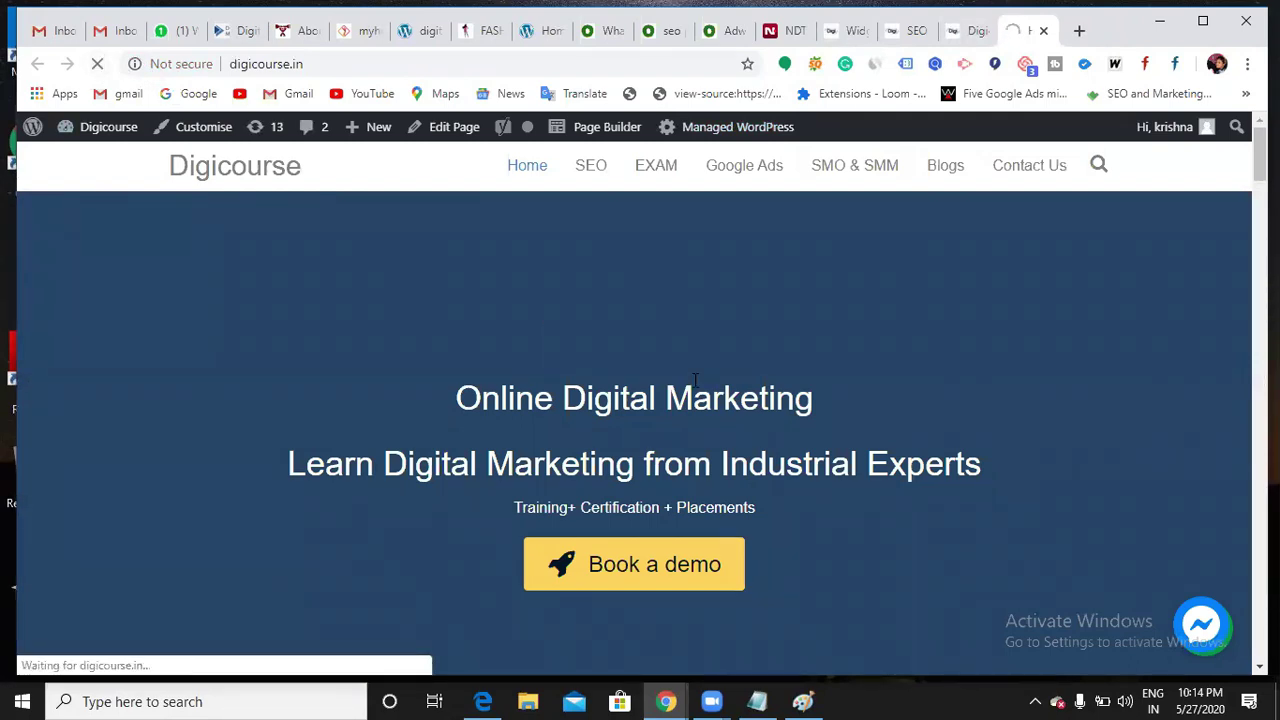
scroll(697, 378, "down", 4)
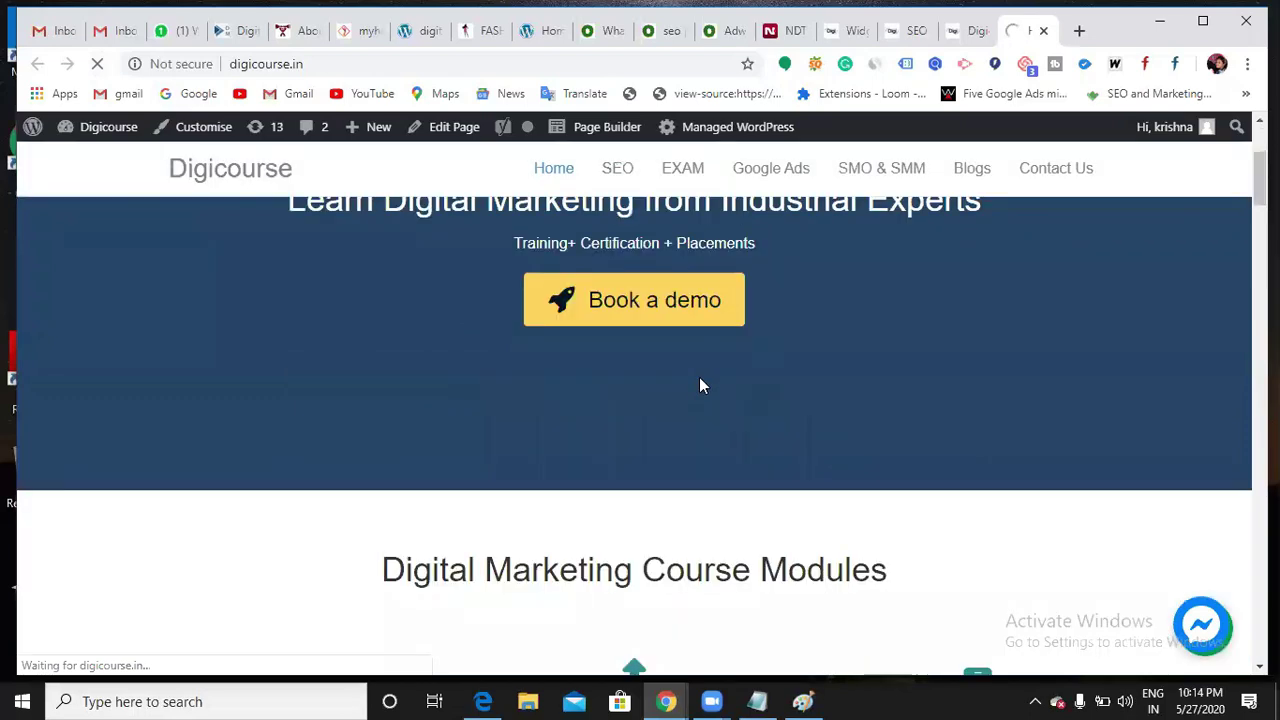
key("ctrl+shift+Tab")
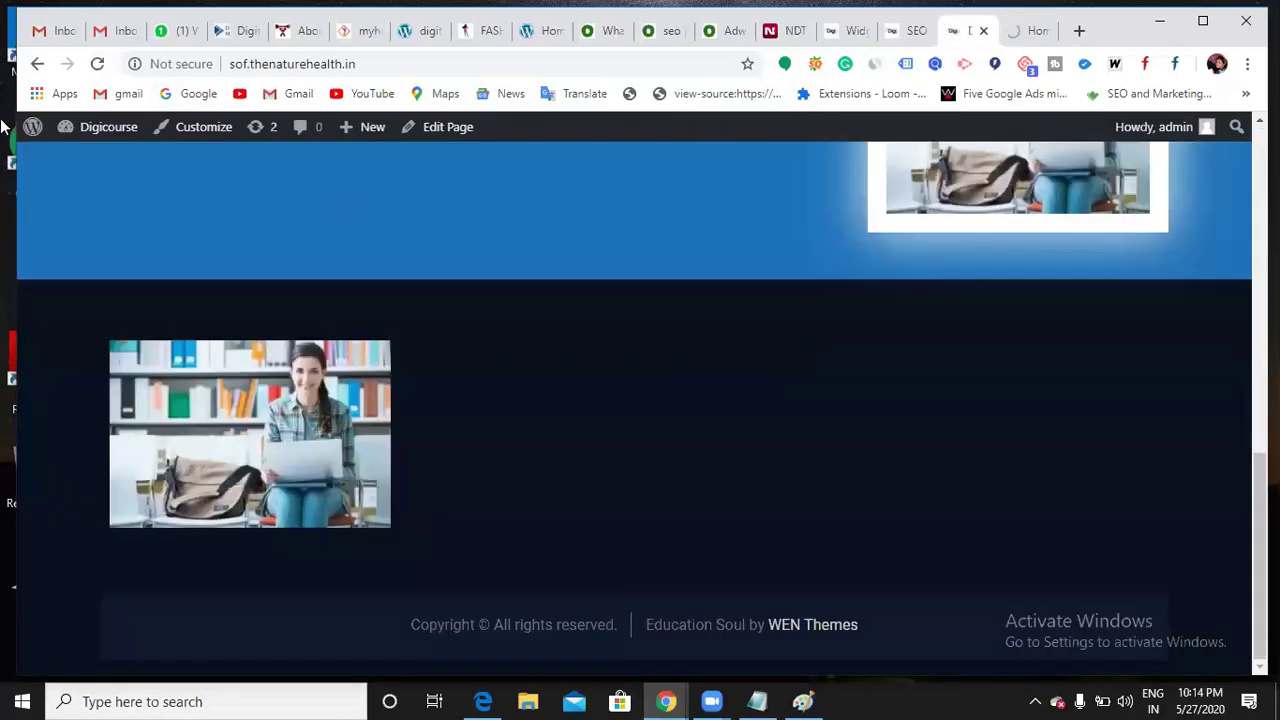
left_click(97, 63)
left_click(100, 66)
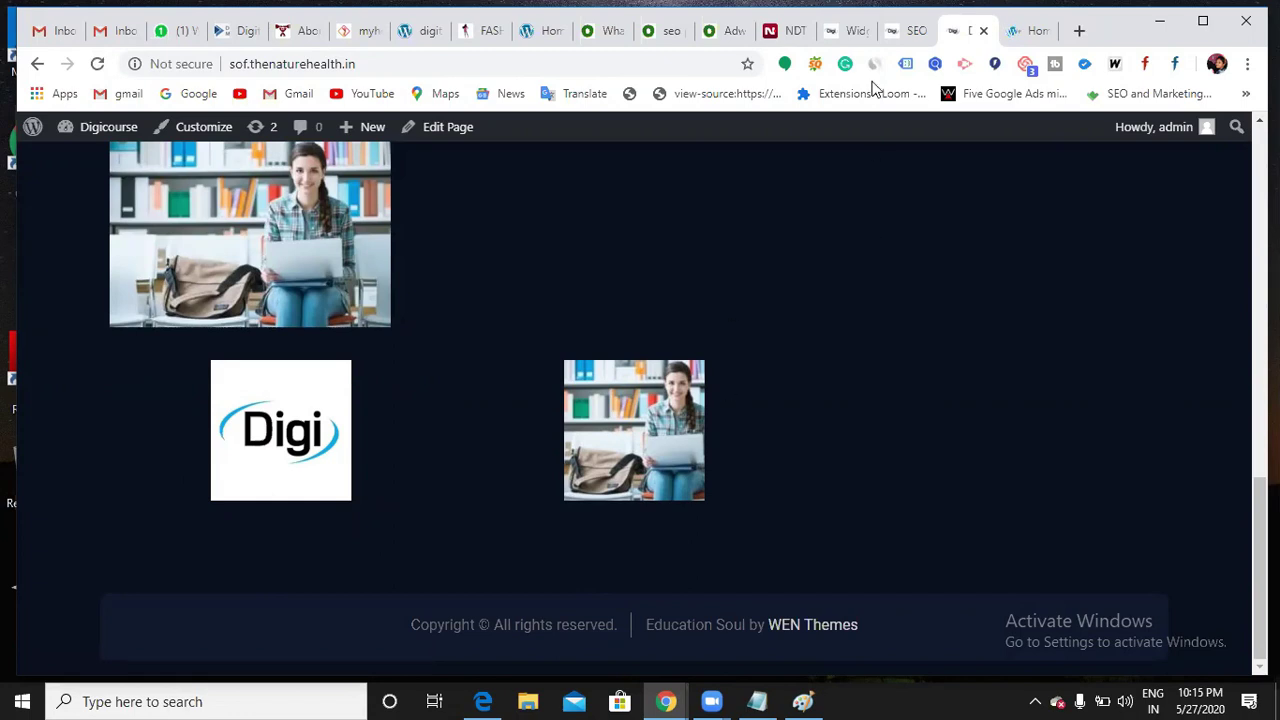
Delete both the Gallery and Image widgets from Footer Widget 1
left_click(836, 42)
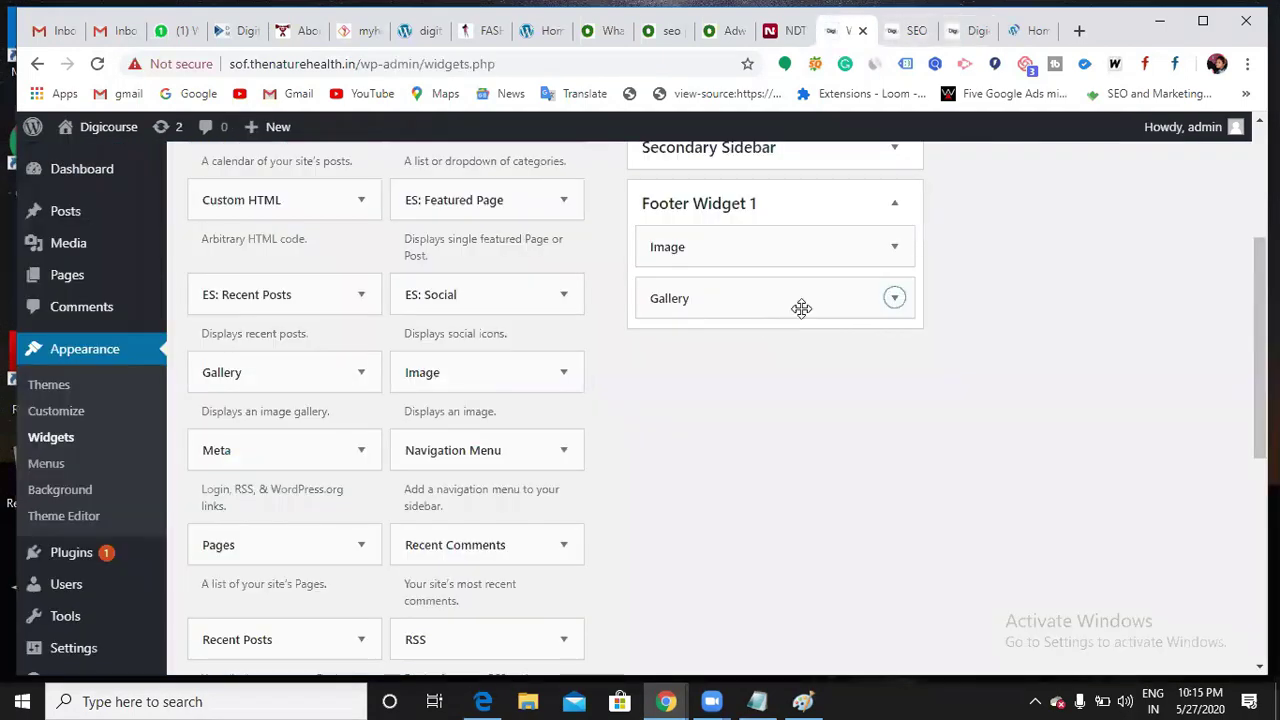
left_click(894, 298)
scroll(757, 552, "down", 1)
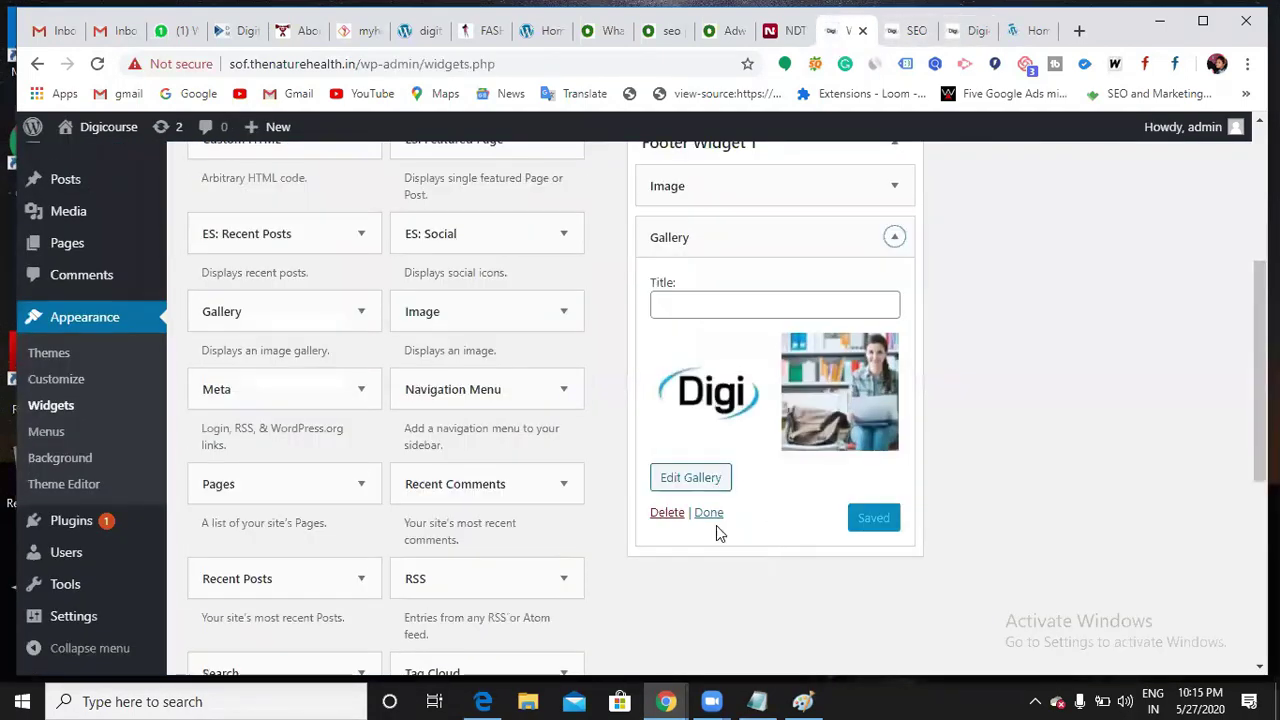
left_click(667, 480)
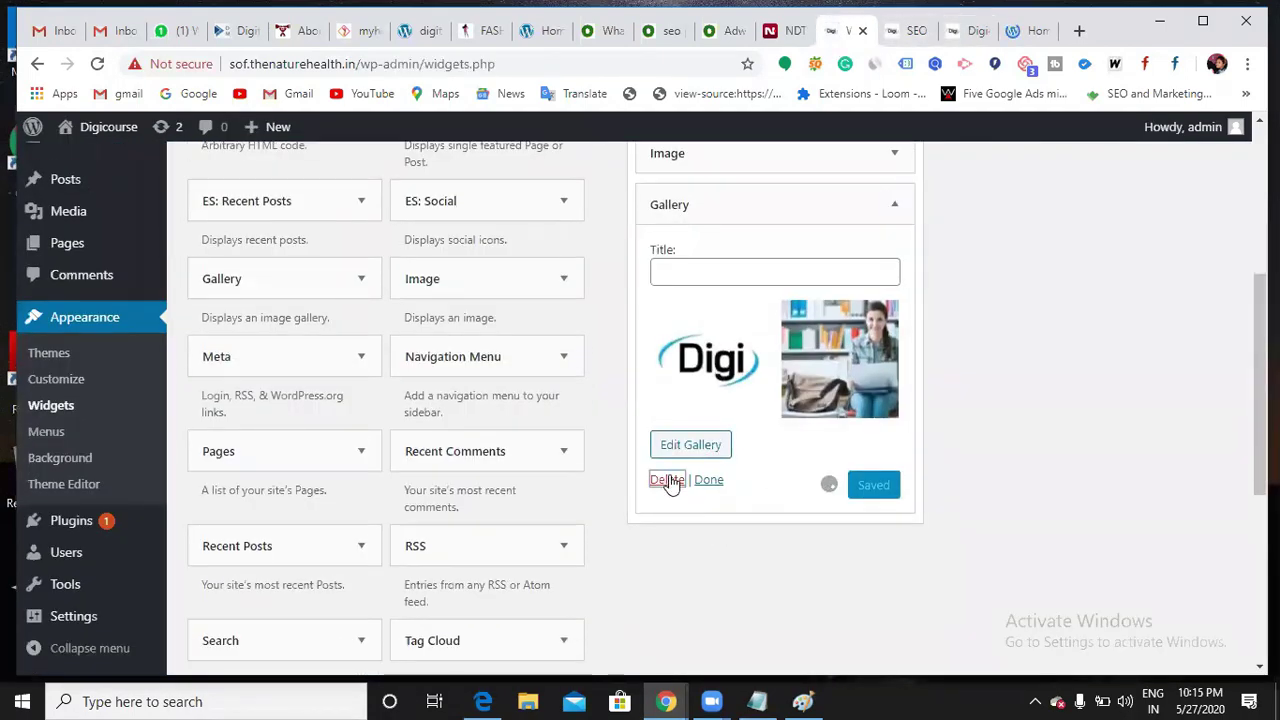
scroll(726, 414, "up", 2)
left_click(894, 340)
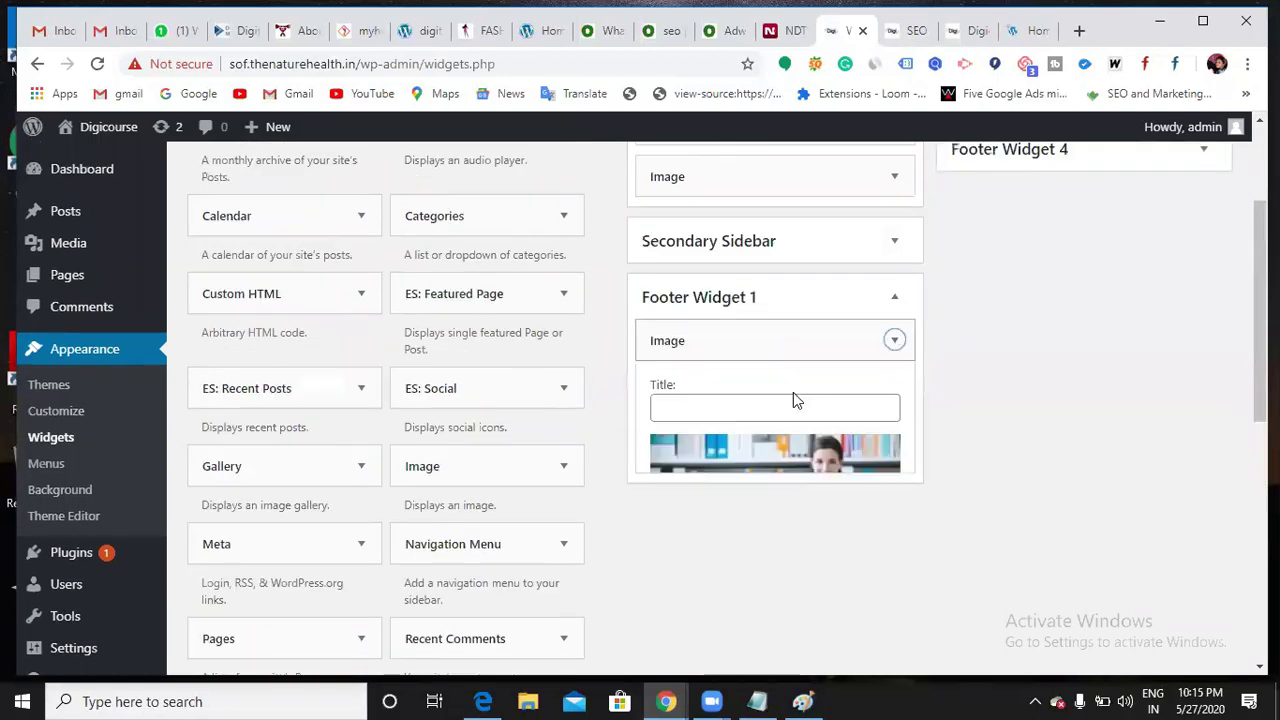
scroll(660, 610, "down", 1)
left_click(667, 629)
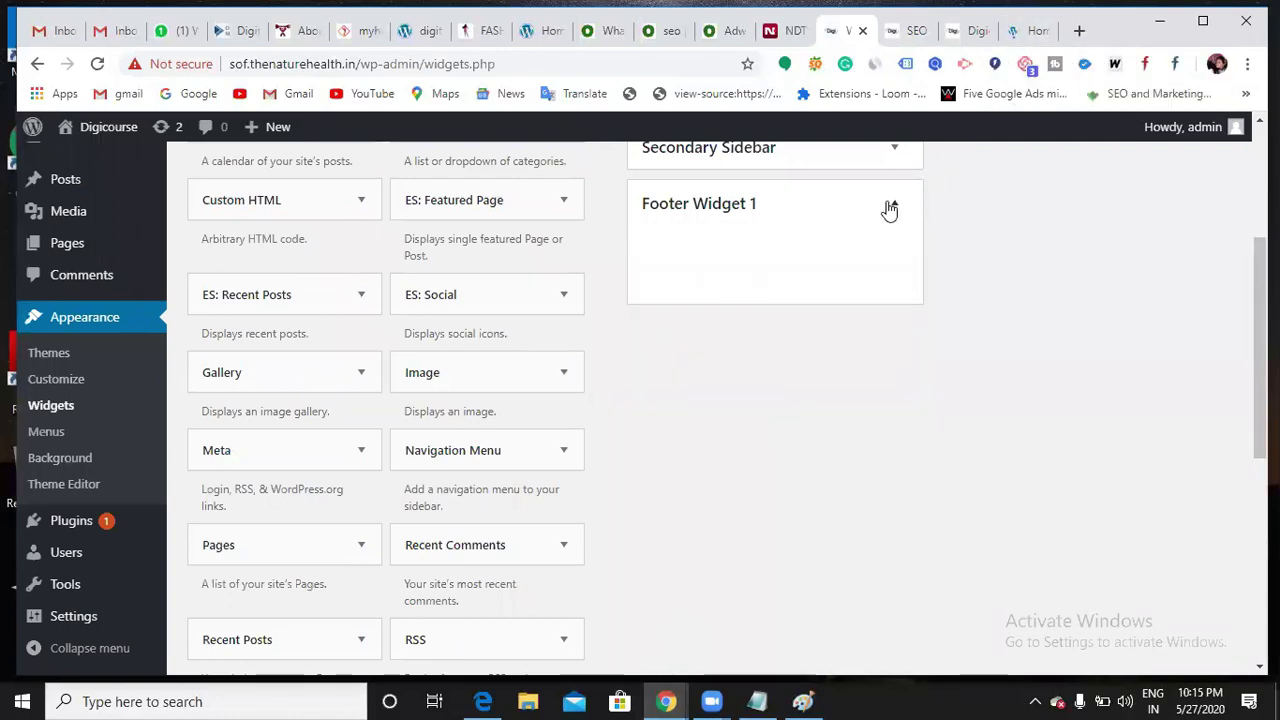
scroll(543, 470, "down", 3)
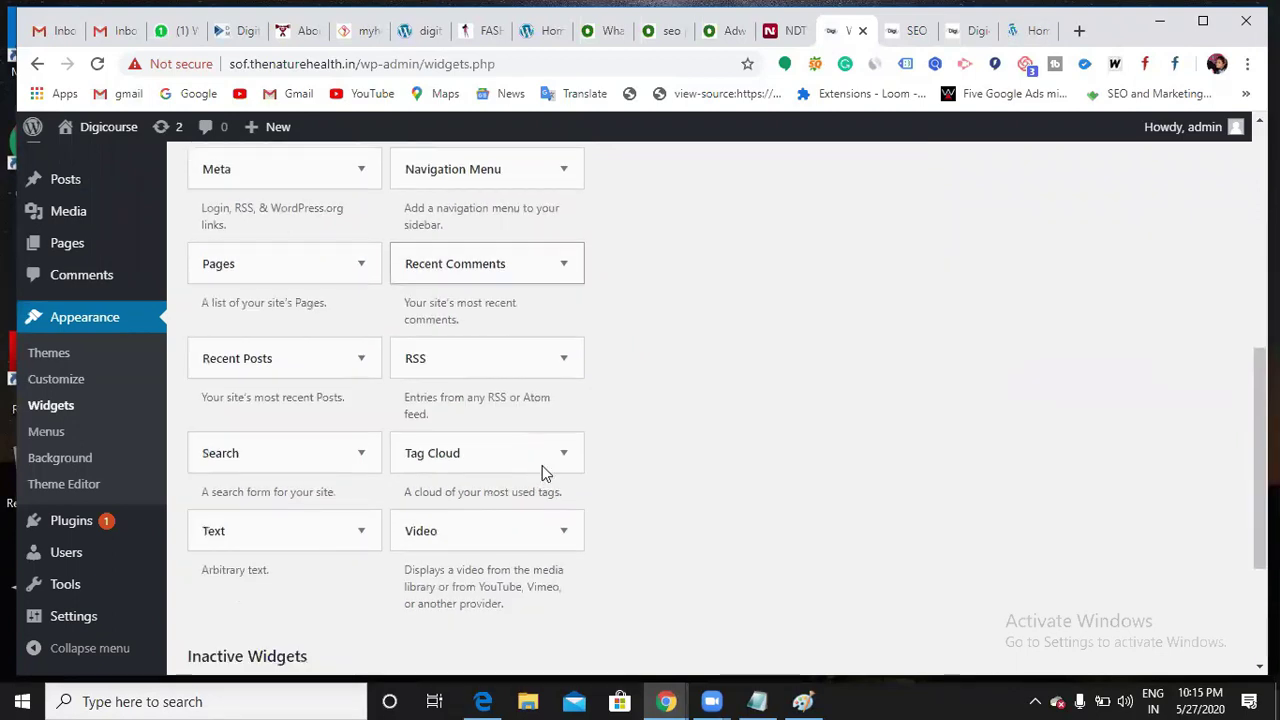
Open the Video widget's placement choices, then dismiss them
left_click(515, 531)
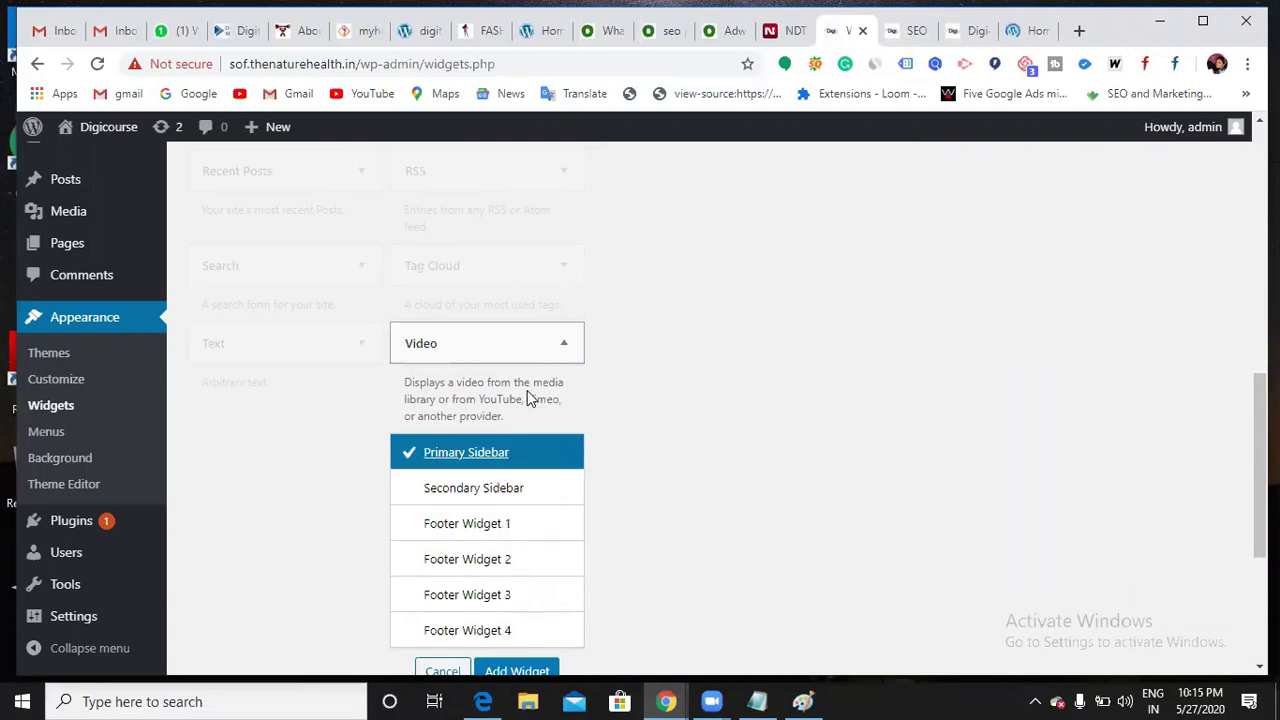
scroll(691, 414, "down", 3)
key("Escape")
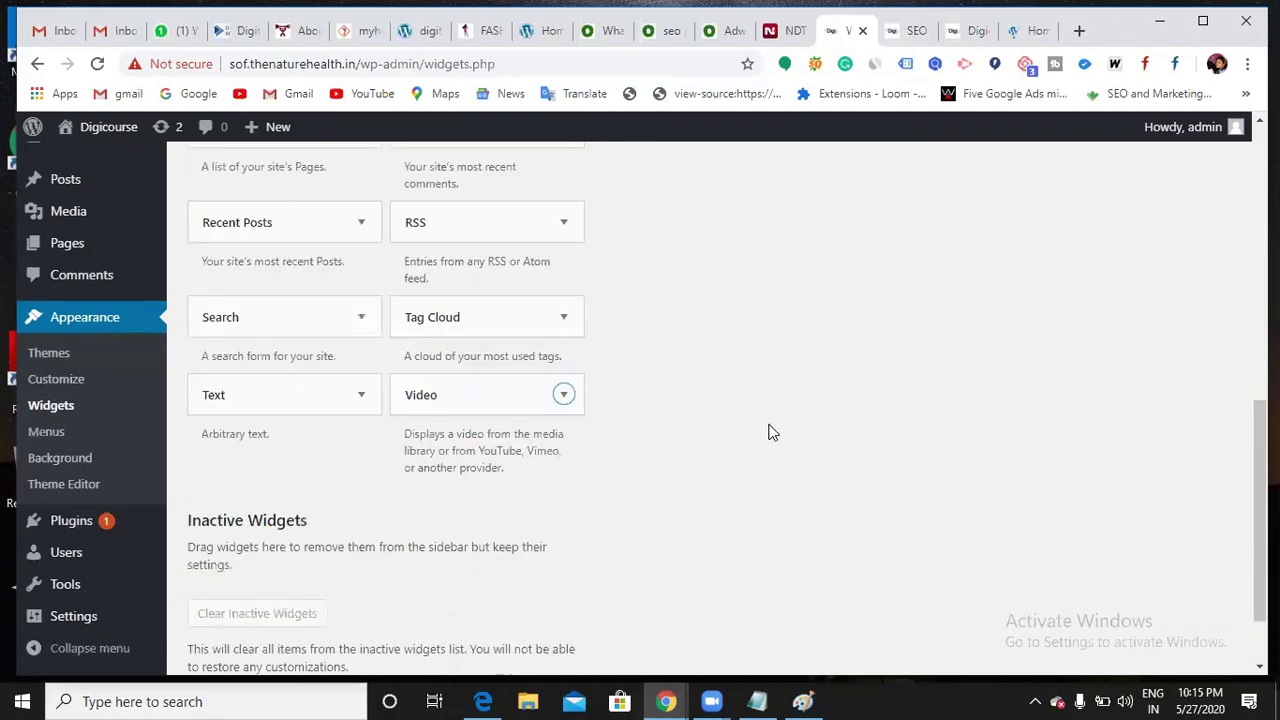
scroll(784, 403, "up", 1)
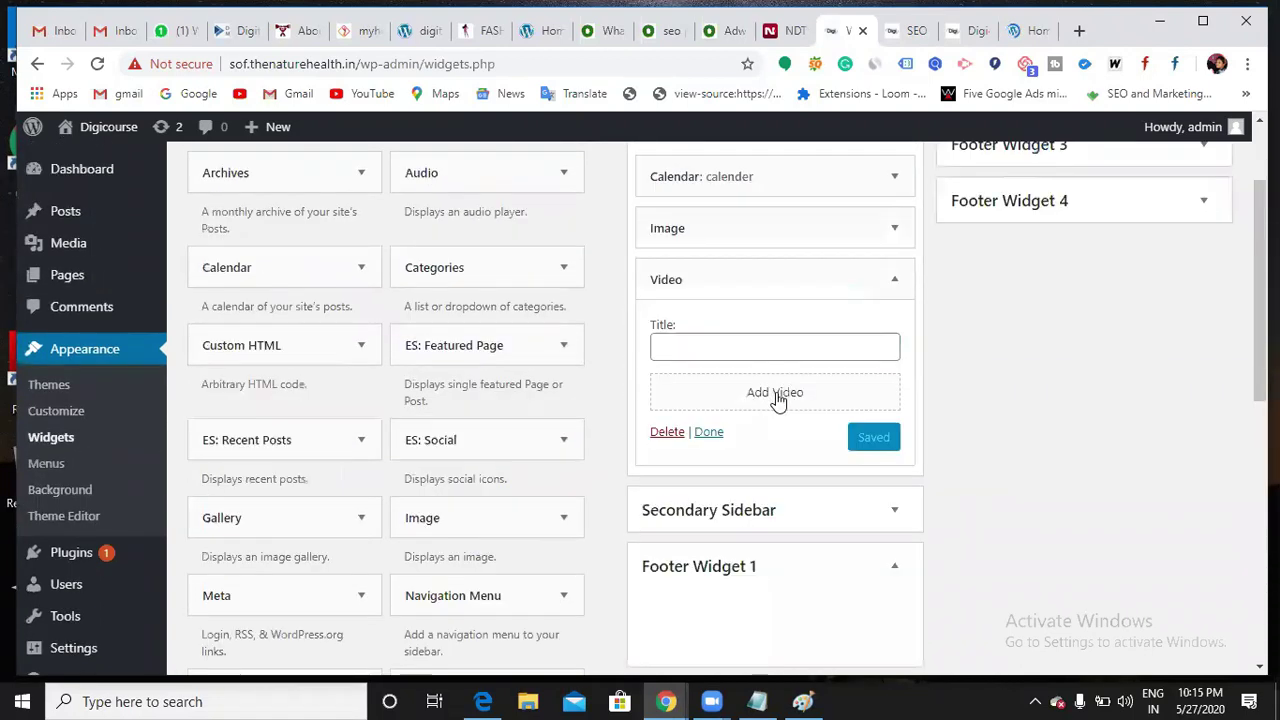
Browse for a video to upload, cancel, and close the Video widget with no video
left_click(776, 392)
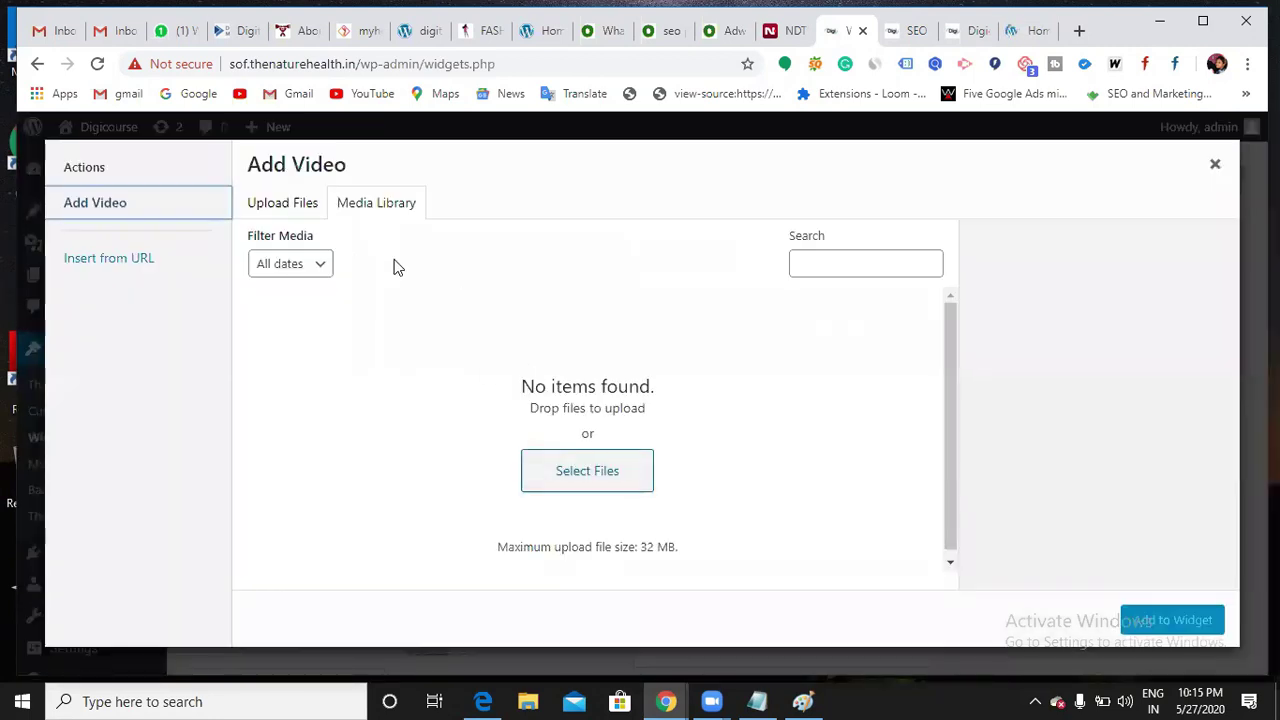
left_click(298, 208)
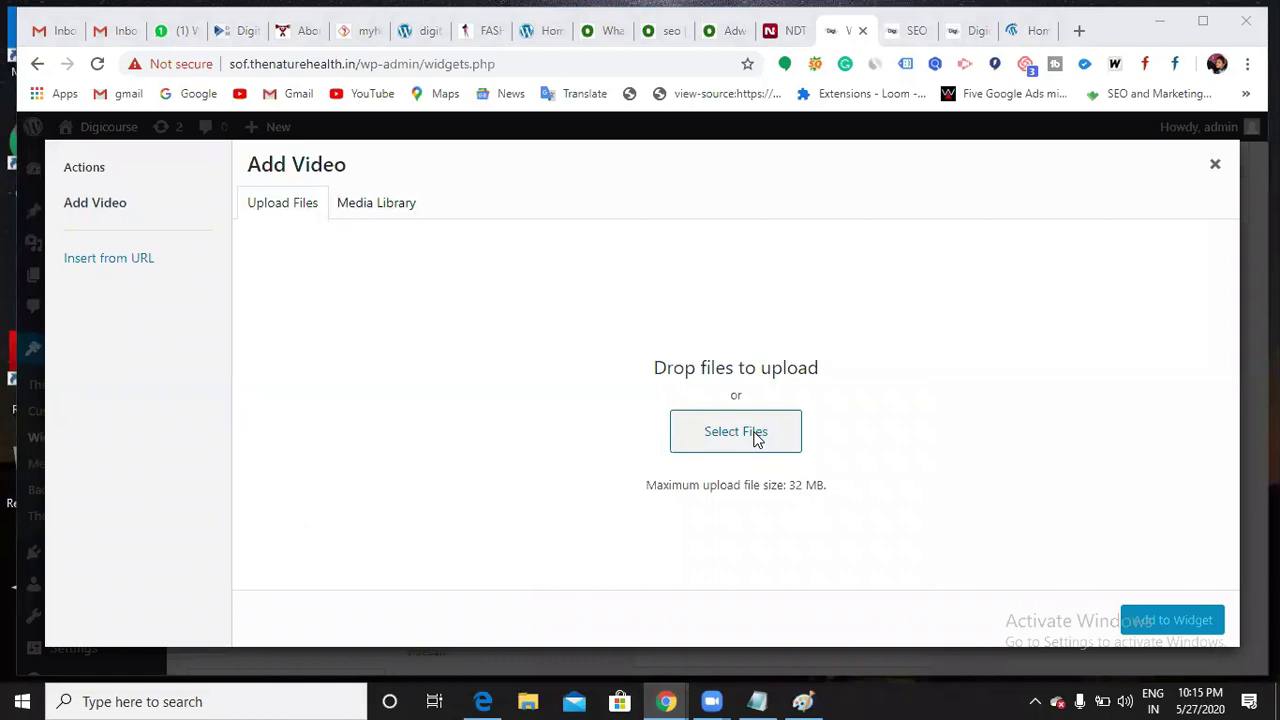
left_click(757, 440)
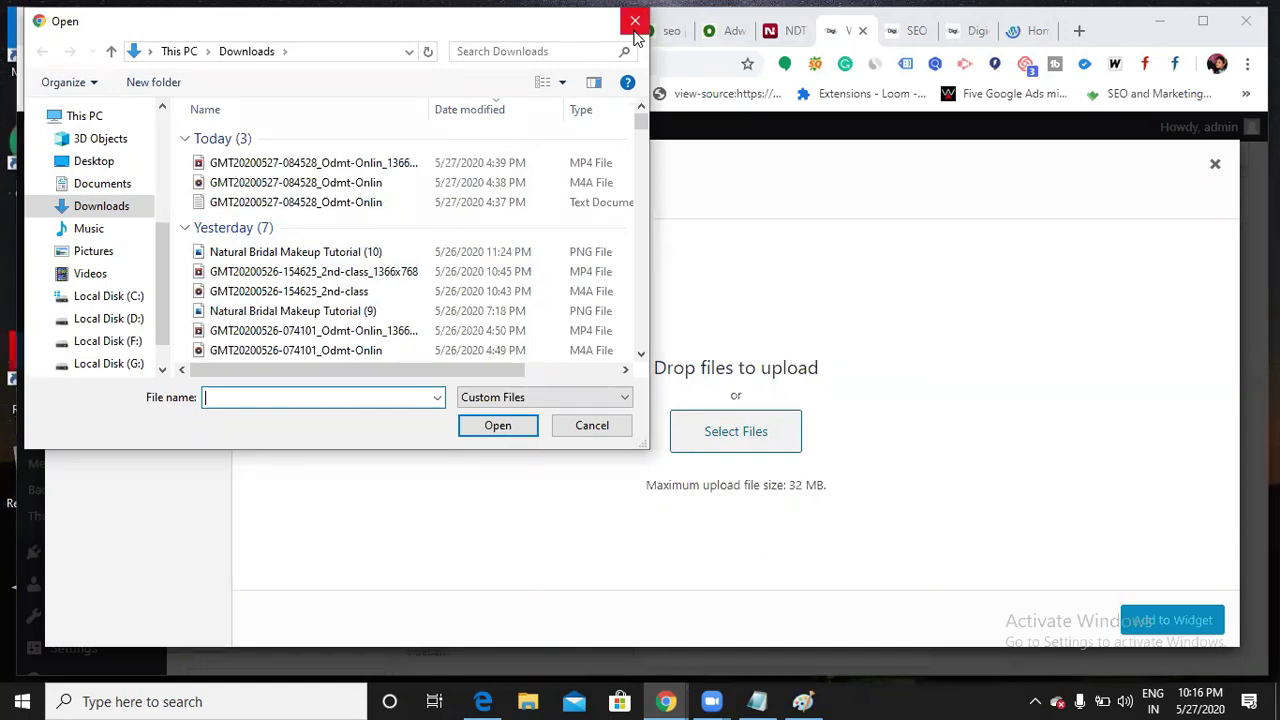
left_click(634, 28)
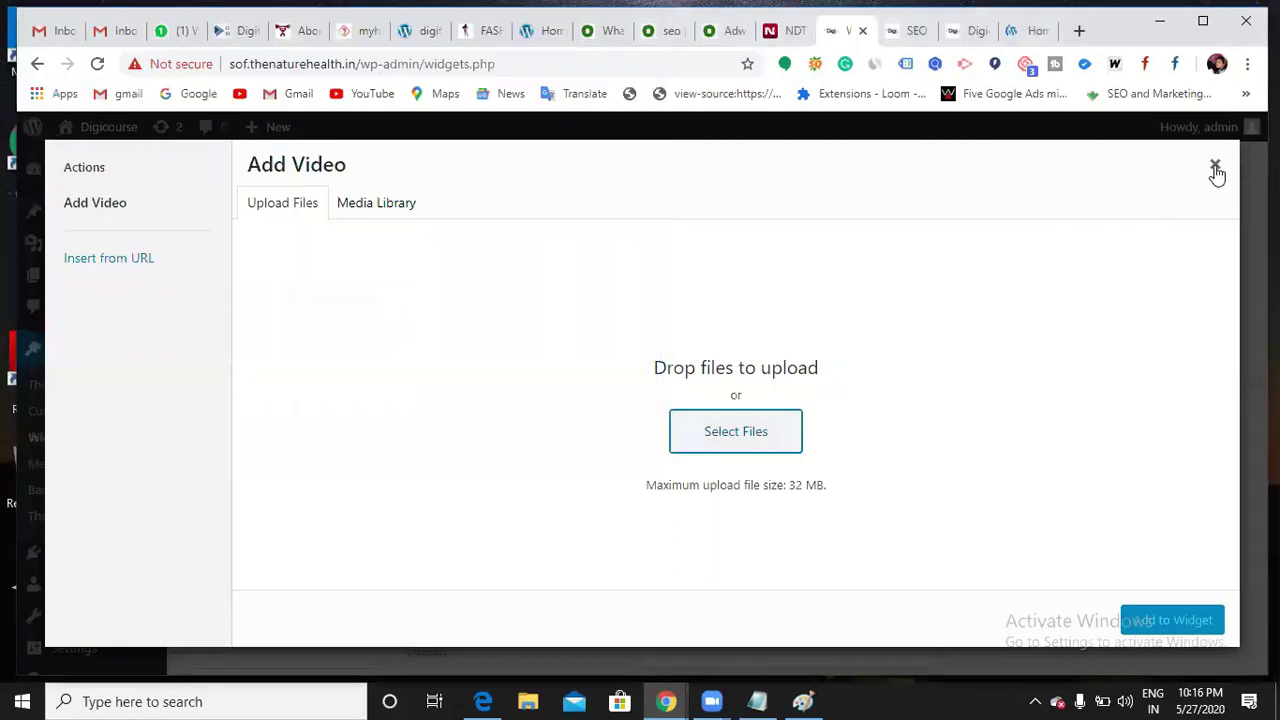
key("Escape")
left_click(718, 358)
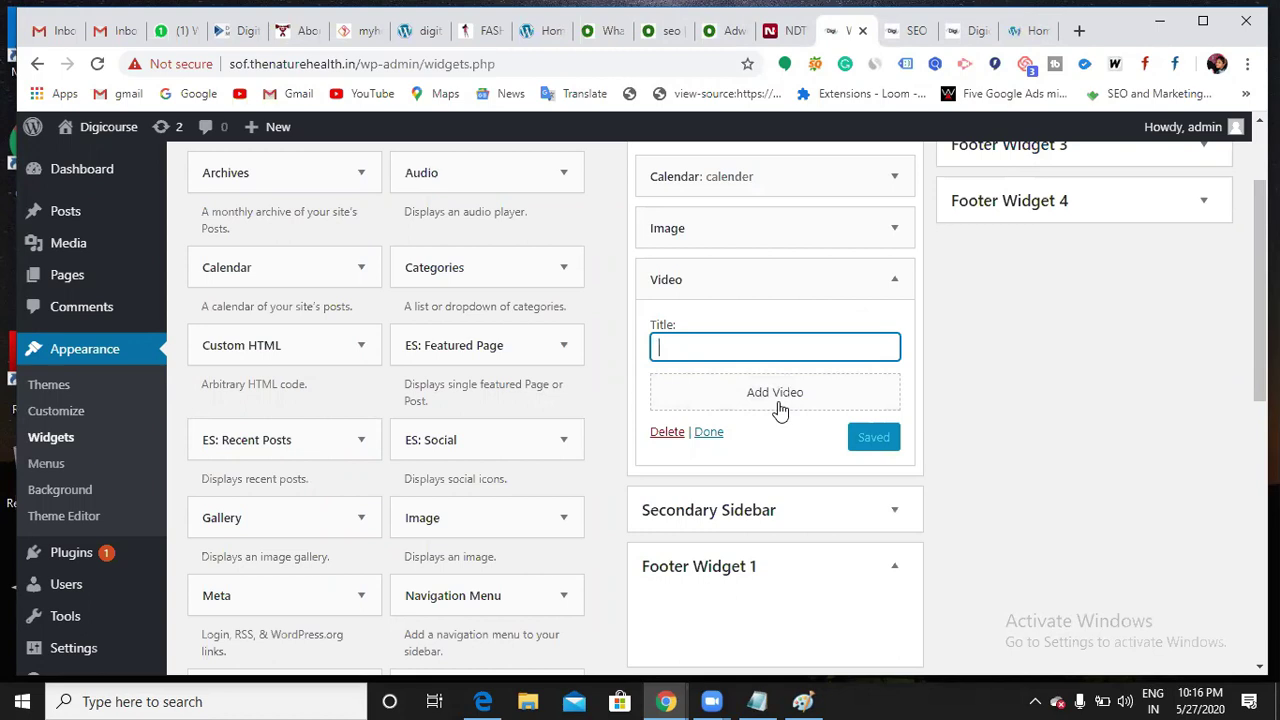
left_click(705, 434)
left_click(1010, 32)
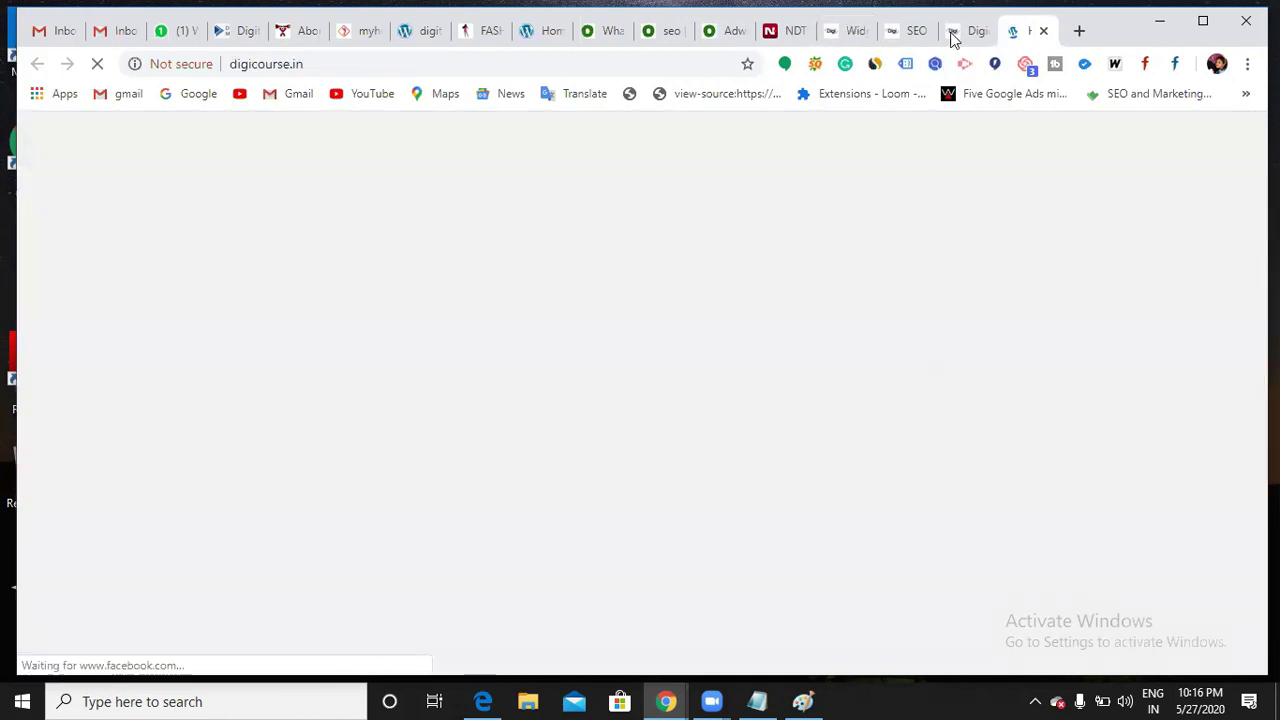
Look through the live digicourse.in site and the odmt.in Adwords category page
left_click(953, 35)
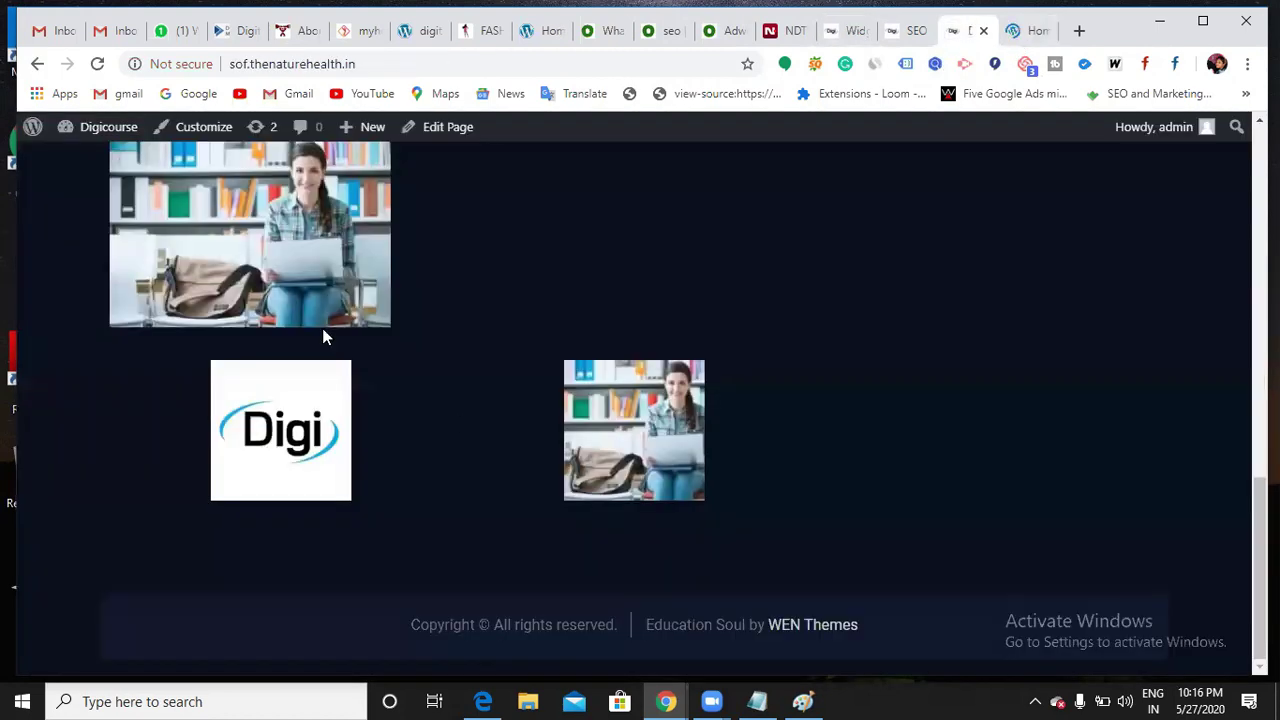
key("ctrl+Tab")
scroll(530, 433, "down", 10)
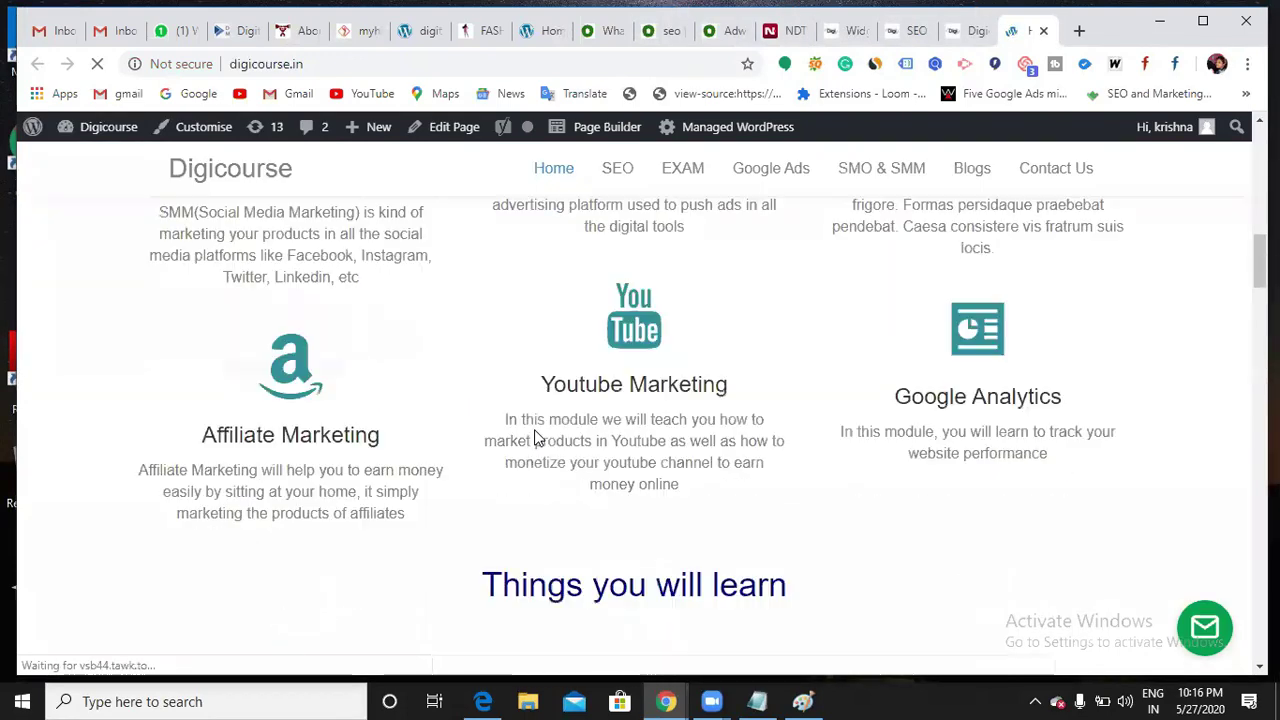
scroll(530, 433, "down", 15)
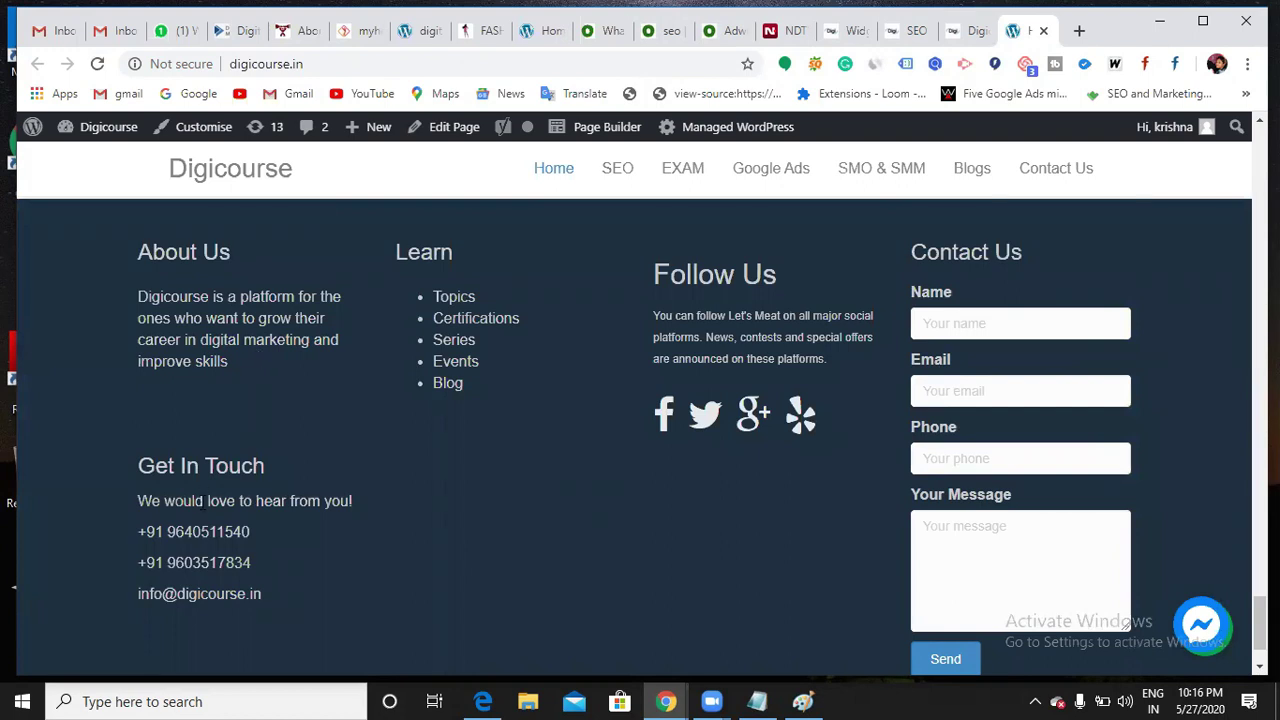
left_click(715, 31)
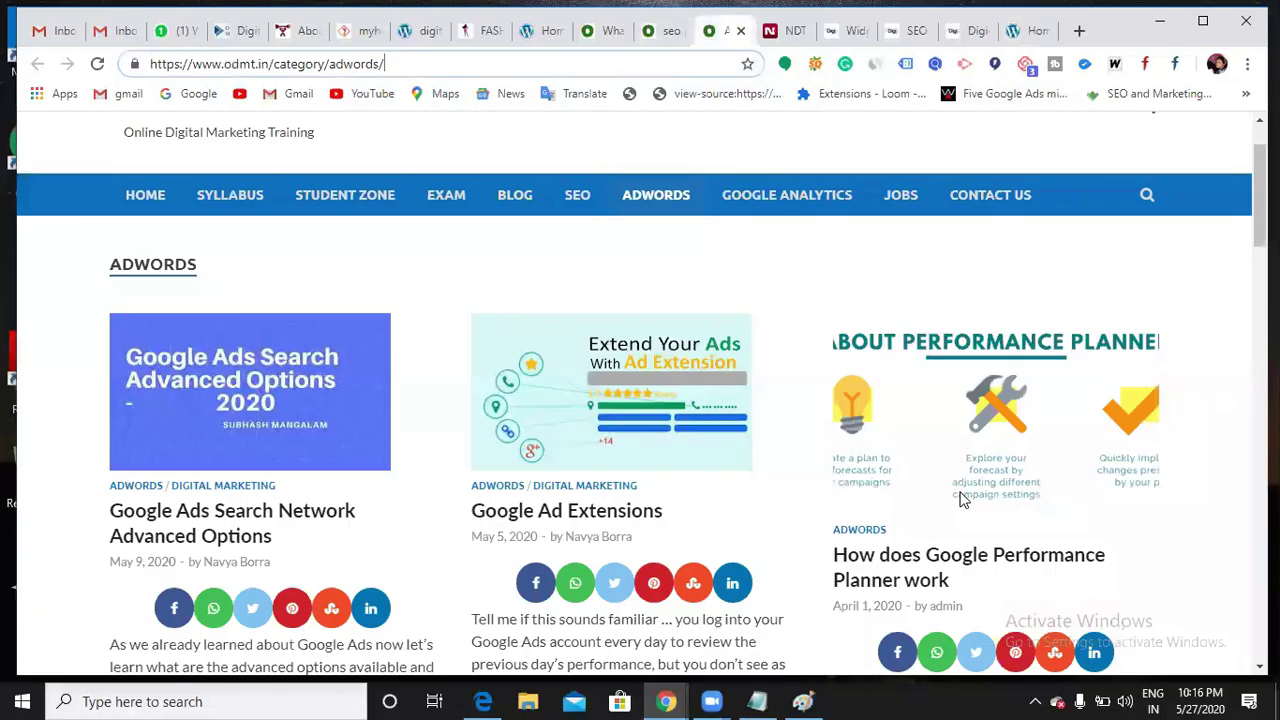
scroll(900, 266, "down", 15)
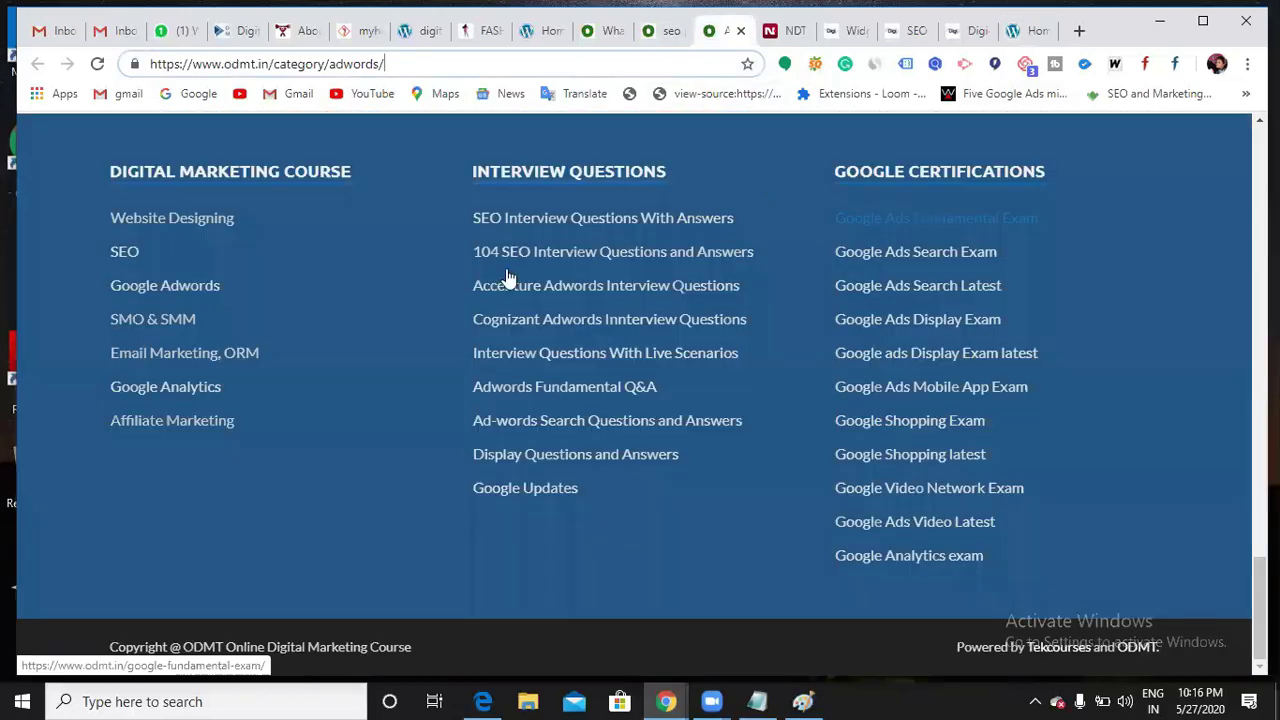
scroll(937, 478, "up", 2)
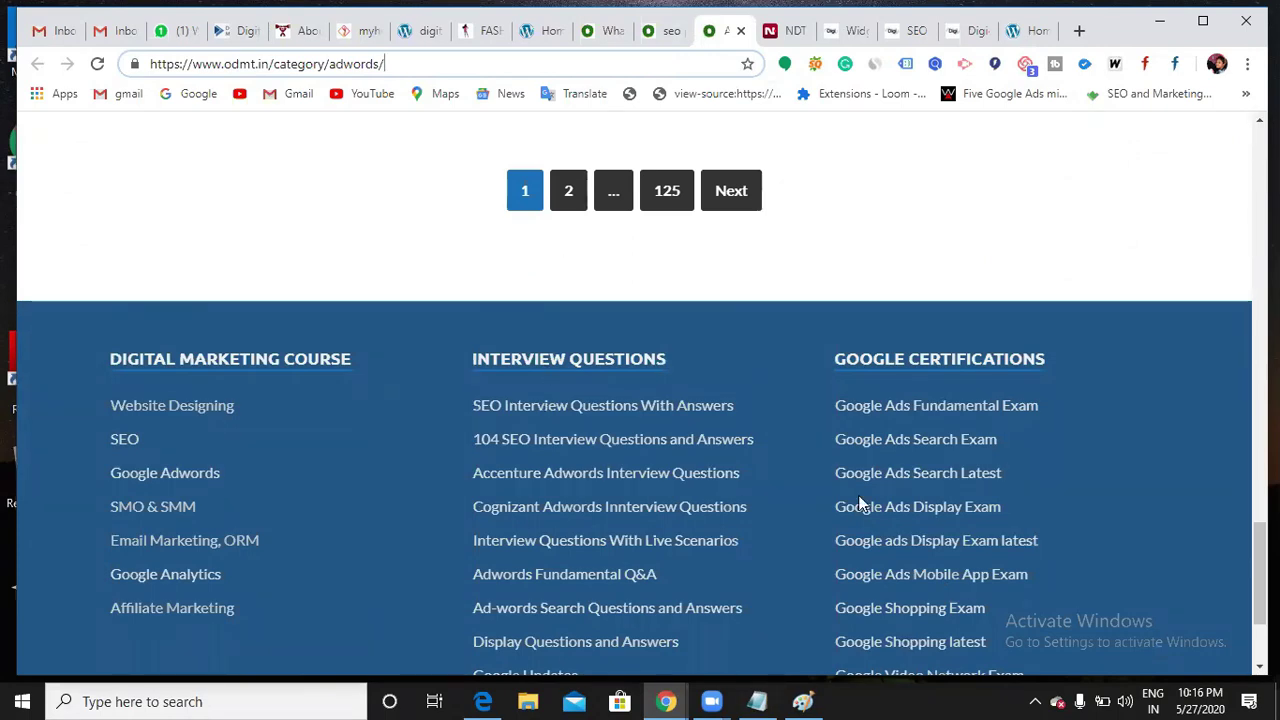
scroll(858, 505, "up", 1)
scroll(862, 503, "up", 3)
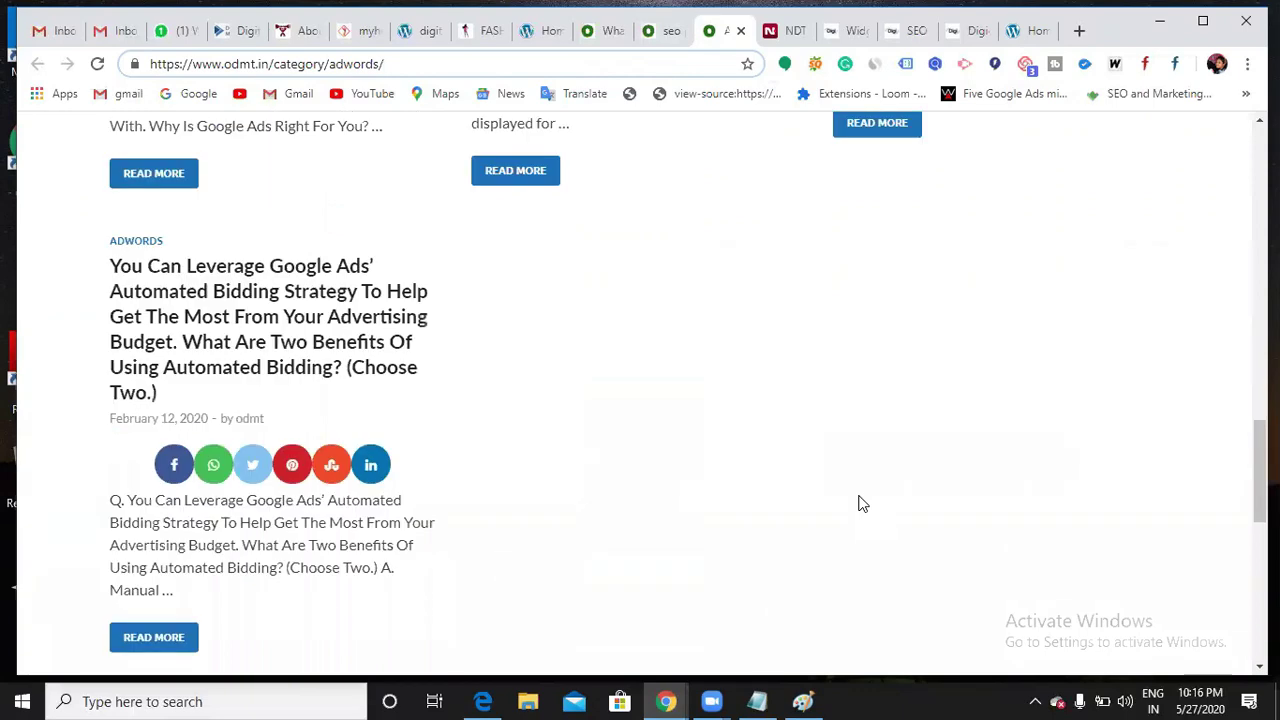
scroll(858, 503, "up", 3)
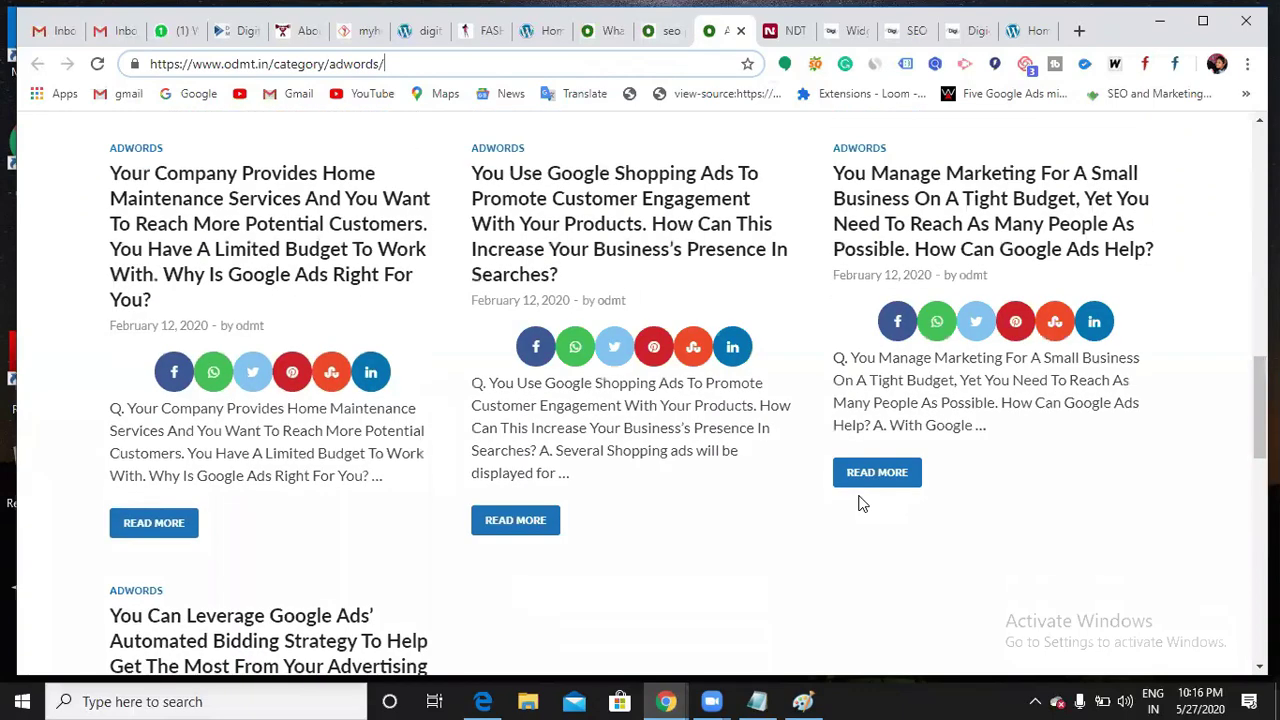
scroll(858, 559, "down", 15)
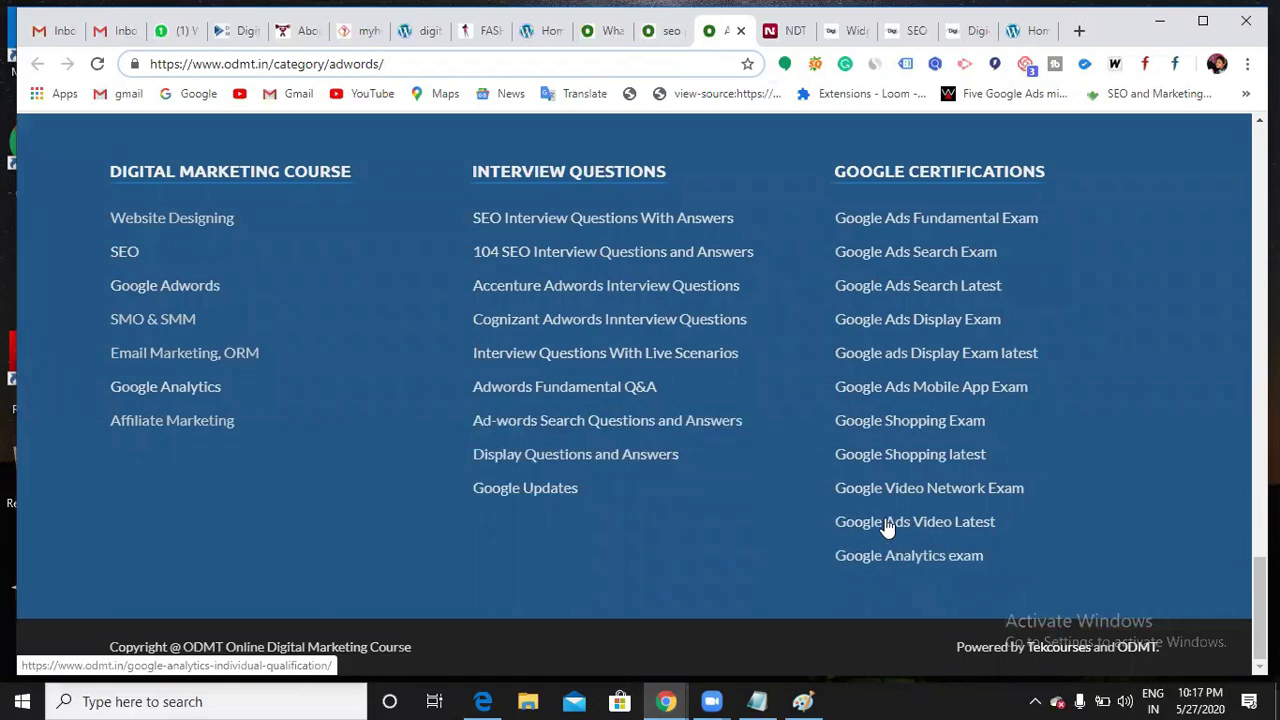
Open Google Ads Fundamental Exam in a new tab, view it, and return to Adwords
right_click(931, 223)
left_click(965, 237)
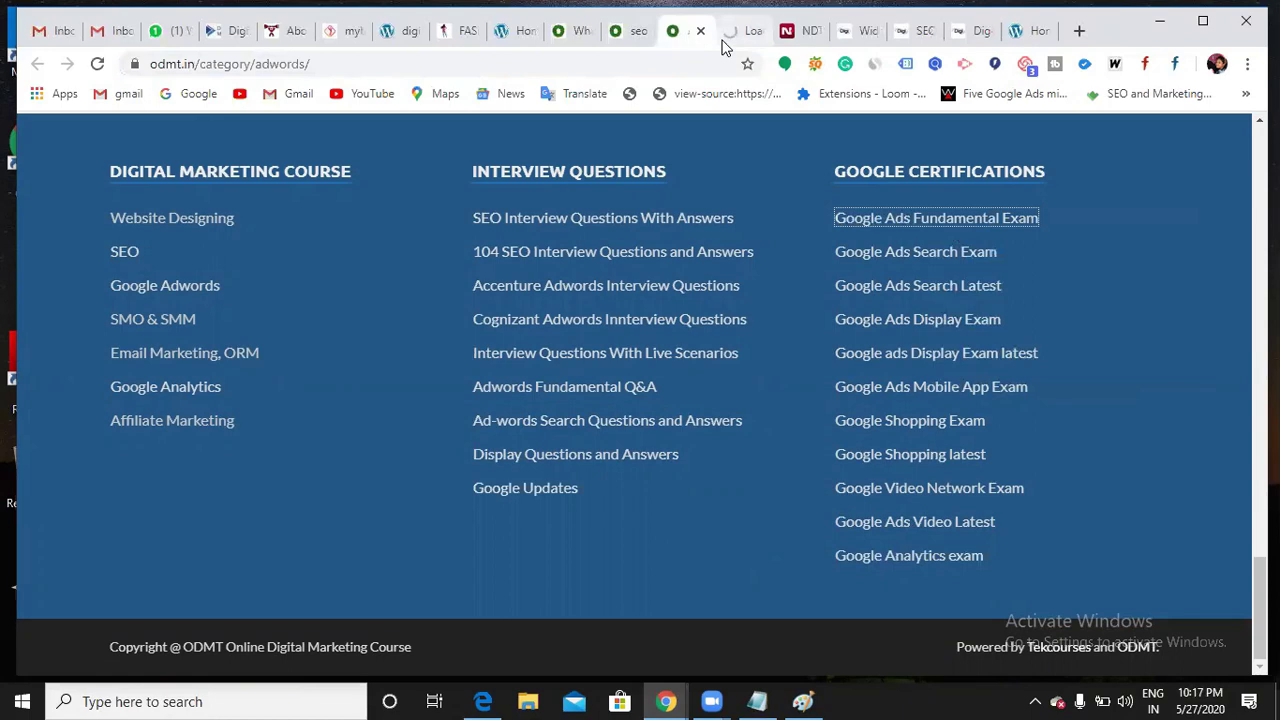
left_click(724, 45)
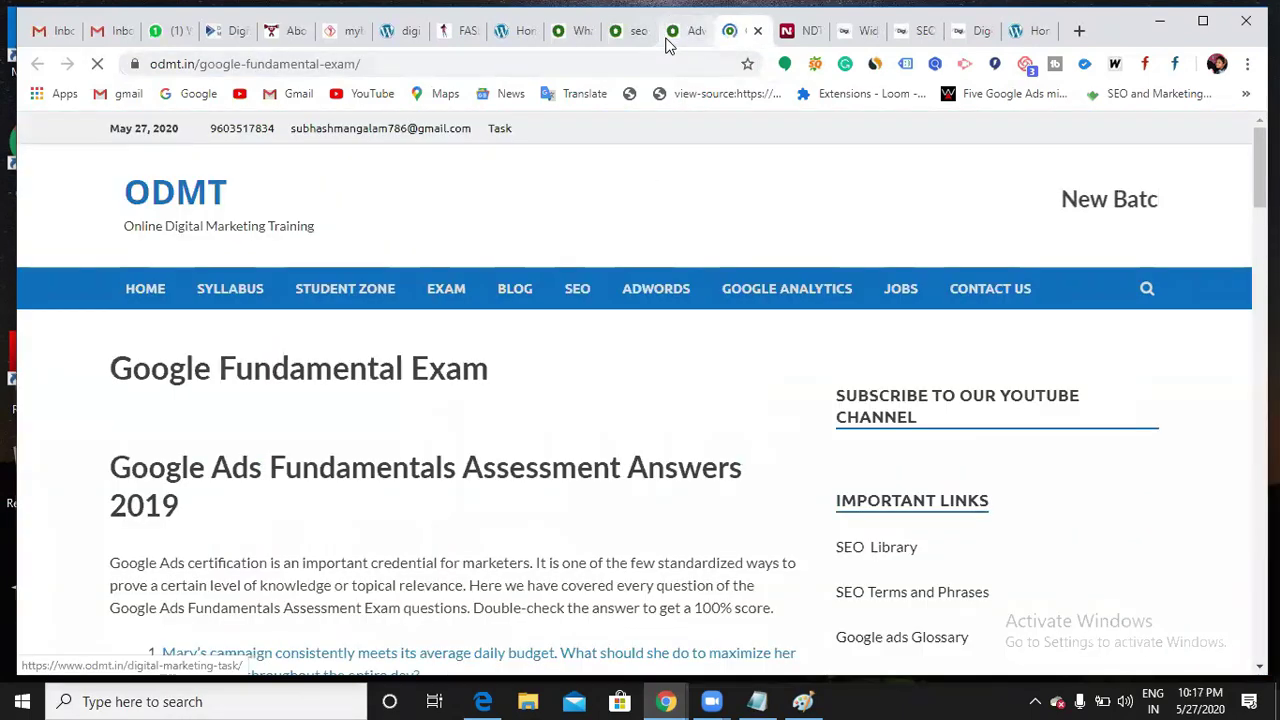
key("ctrl+shift+Tab")
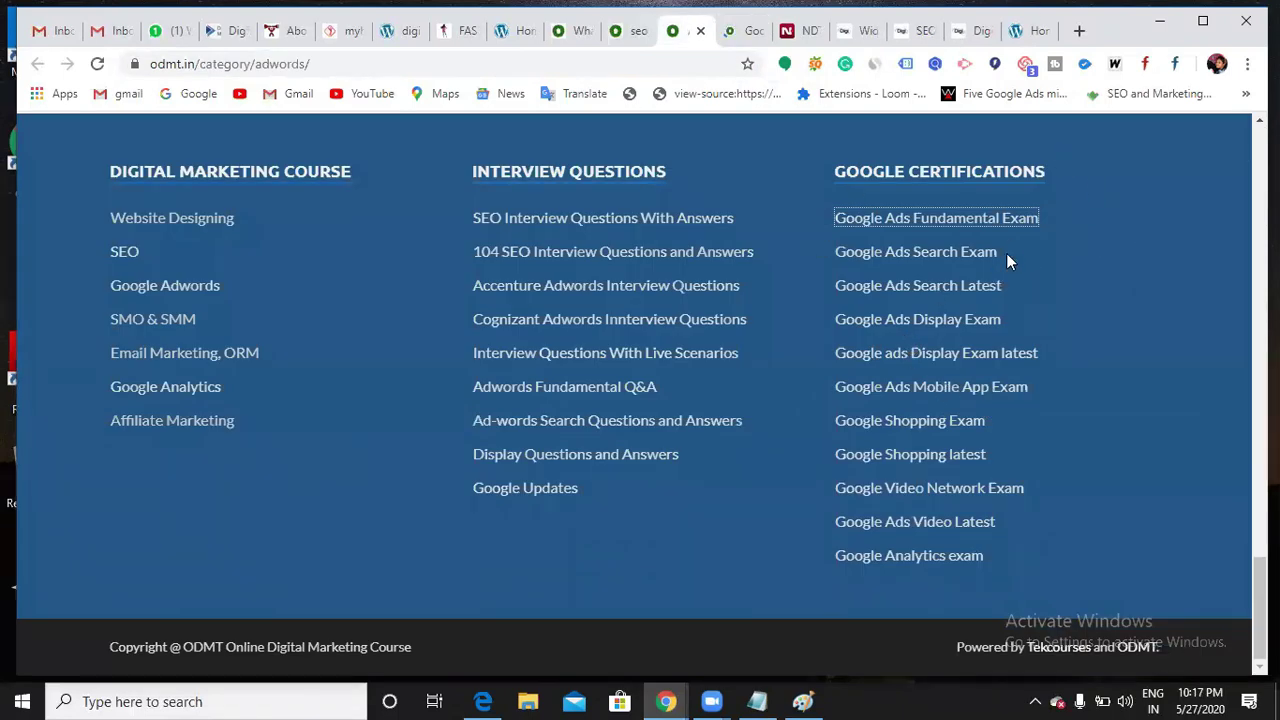
Add a Text widget from the available widgets list to Footer Widget 2
left_click(851, 41)
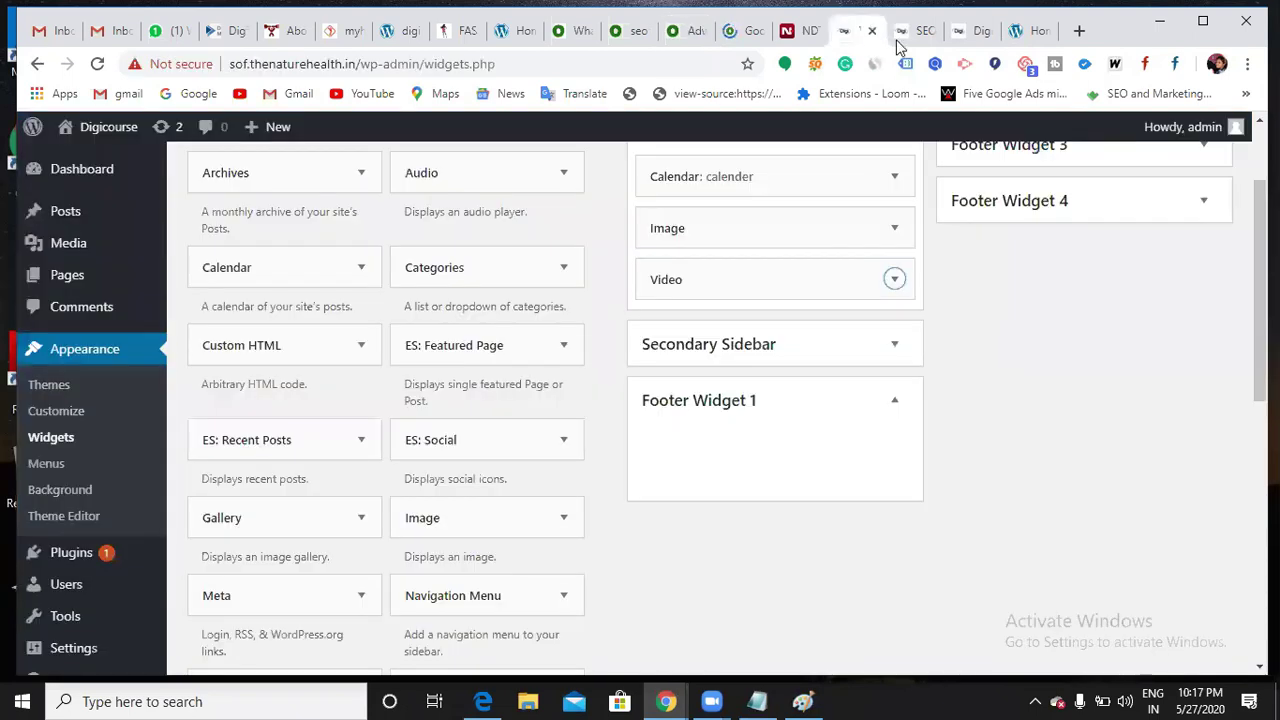
scroll(487, 488, "down", 2)
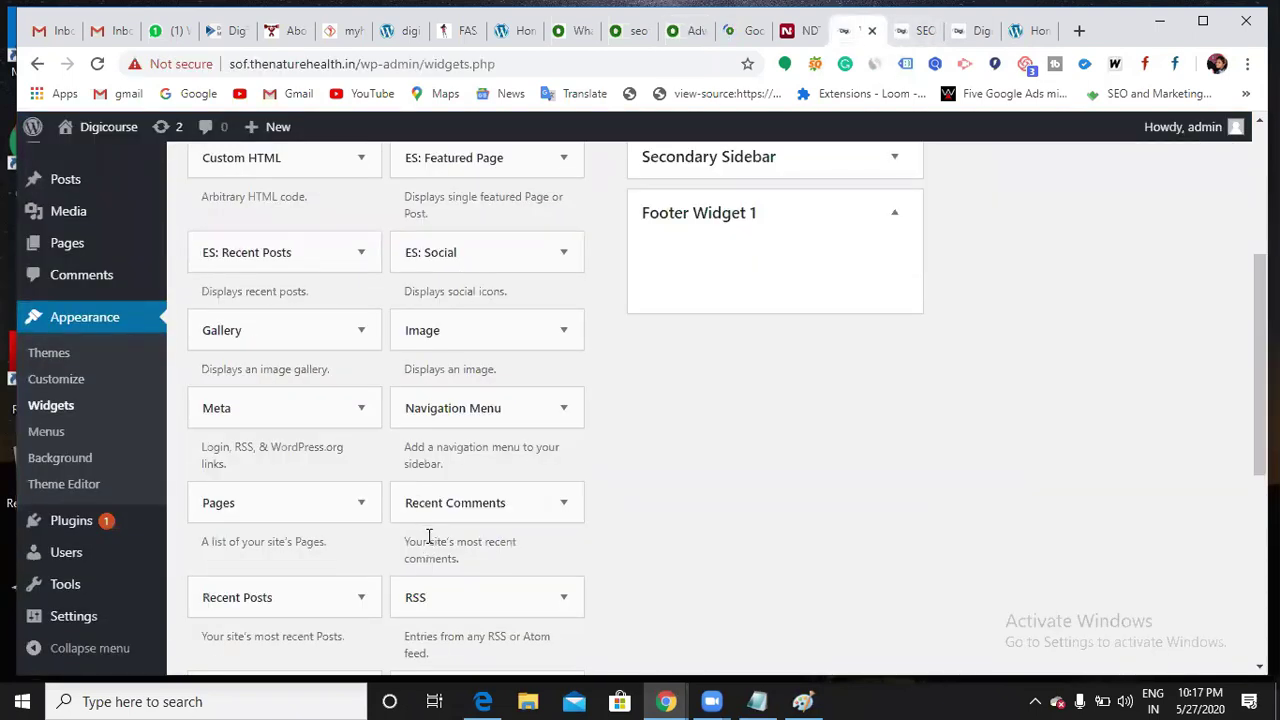
scroll(425, 505, "down", 2)
scroll(368, 585, "down", 2)
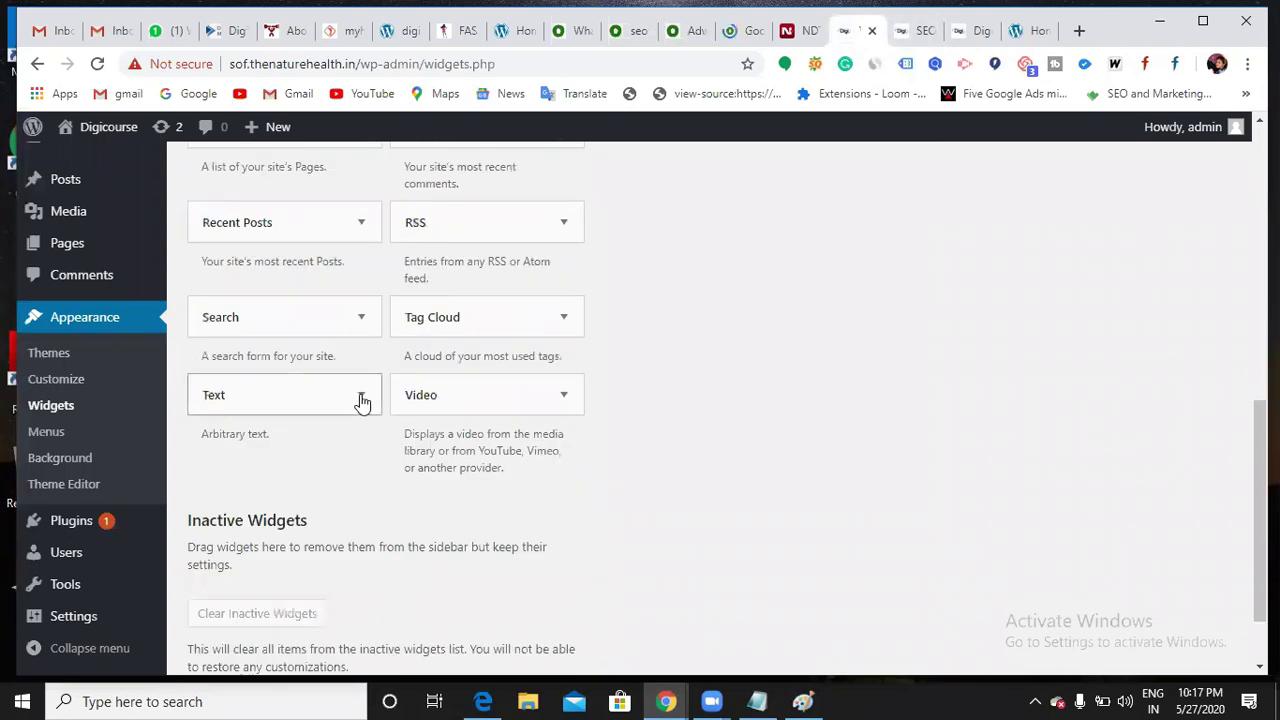
left_click(362, 397)
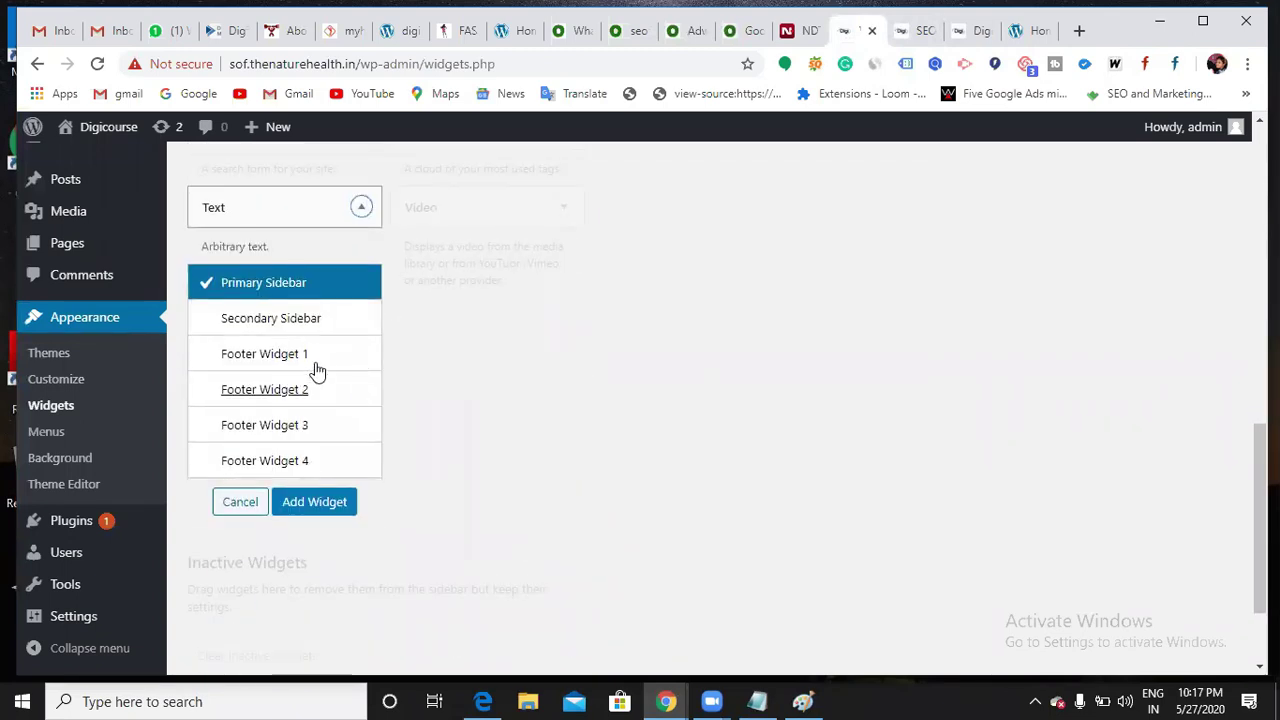
left_click(291, 400)
left_click(311, 503)
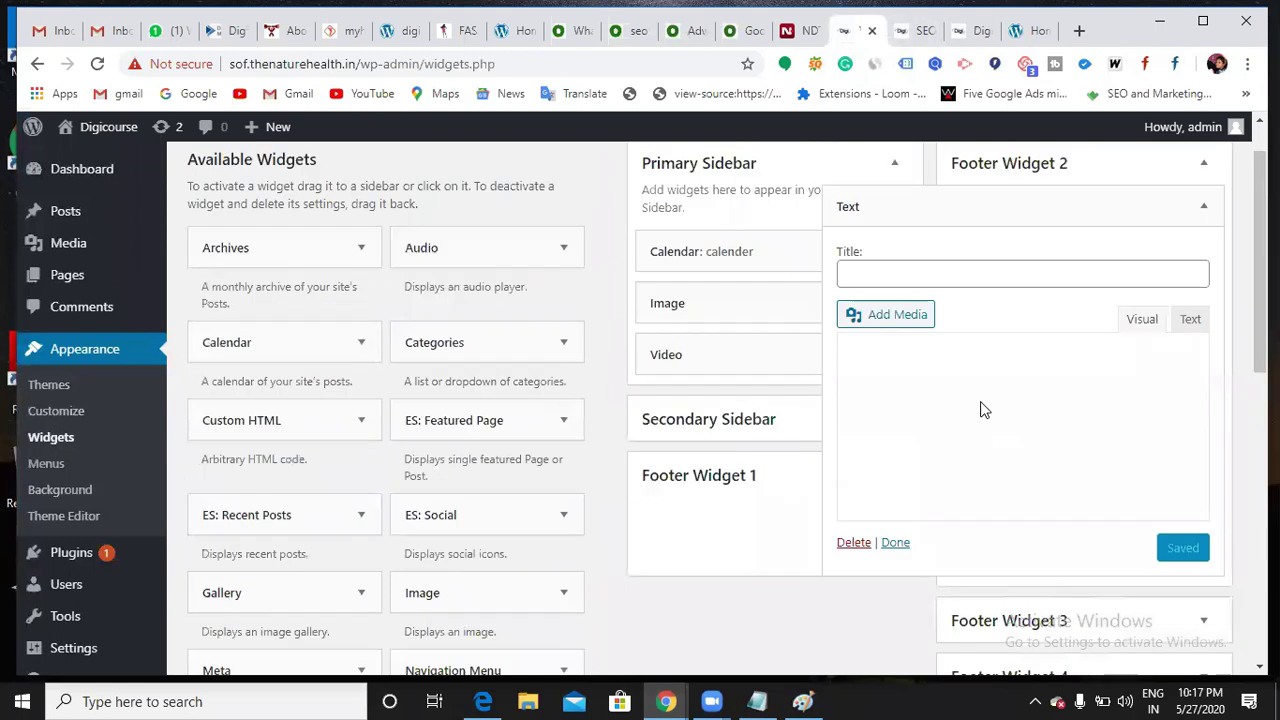
Title the Text widget 'Latest Update' and list SEO, Google Ads, SMM SMO on separate lines
left_click(883, 344)
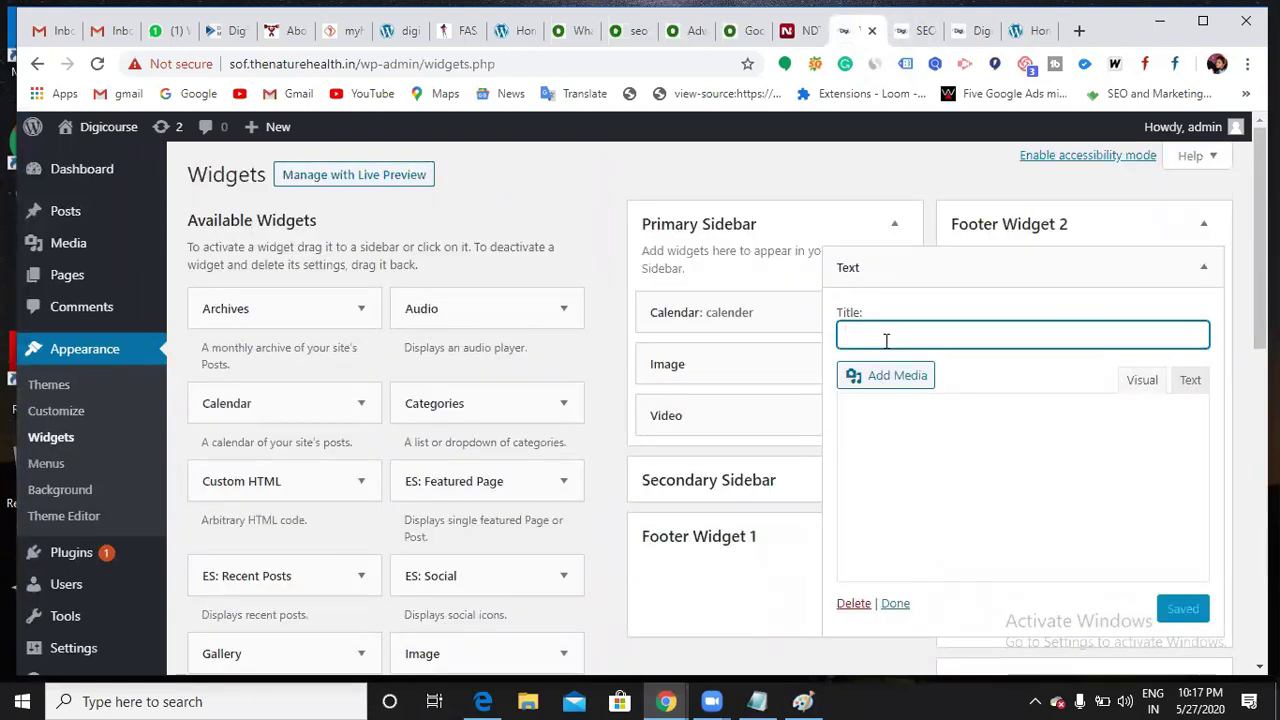
type("L")
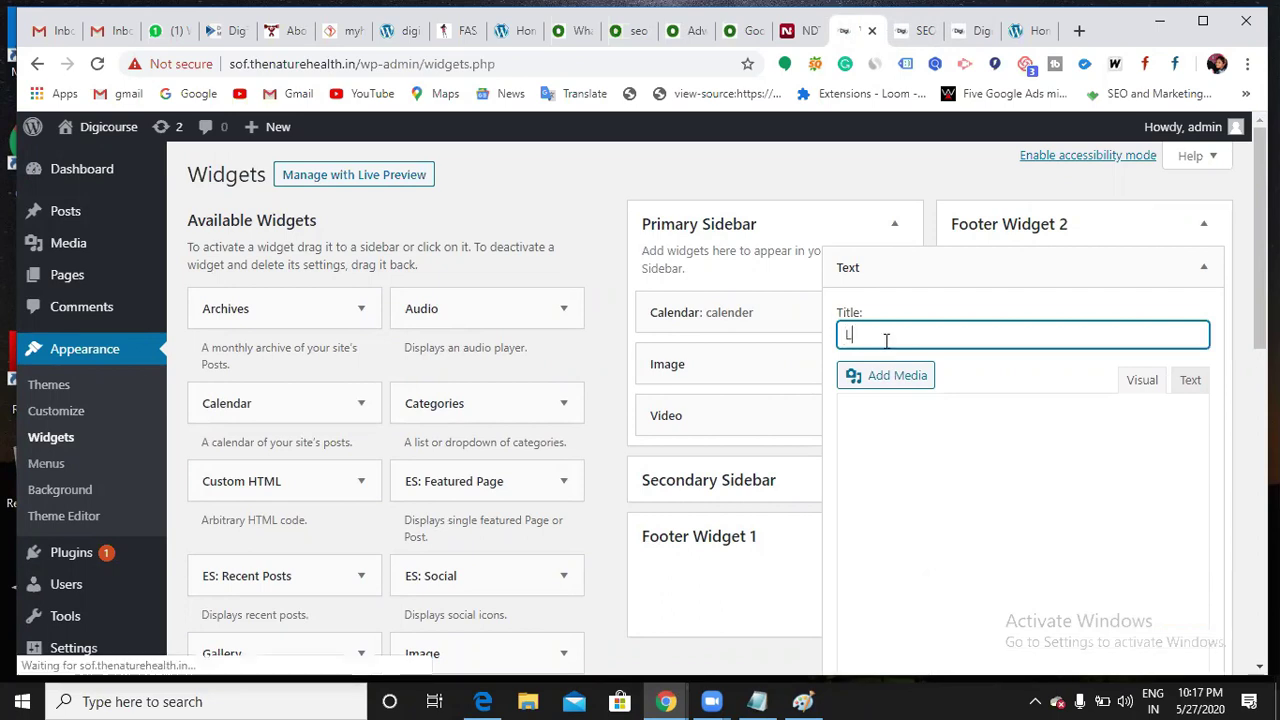
type("atest Update")
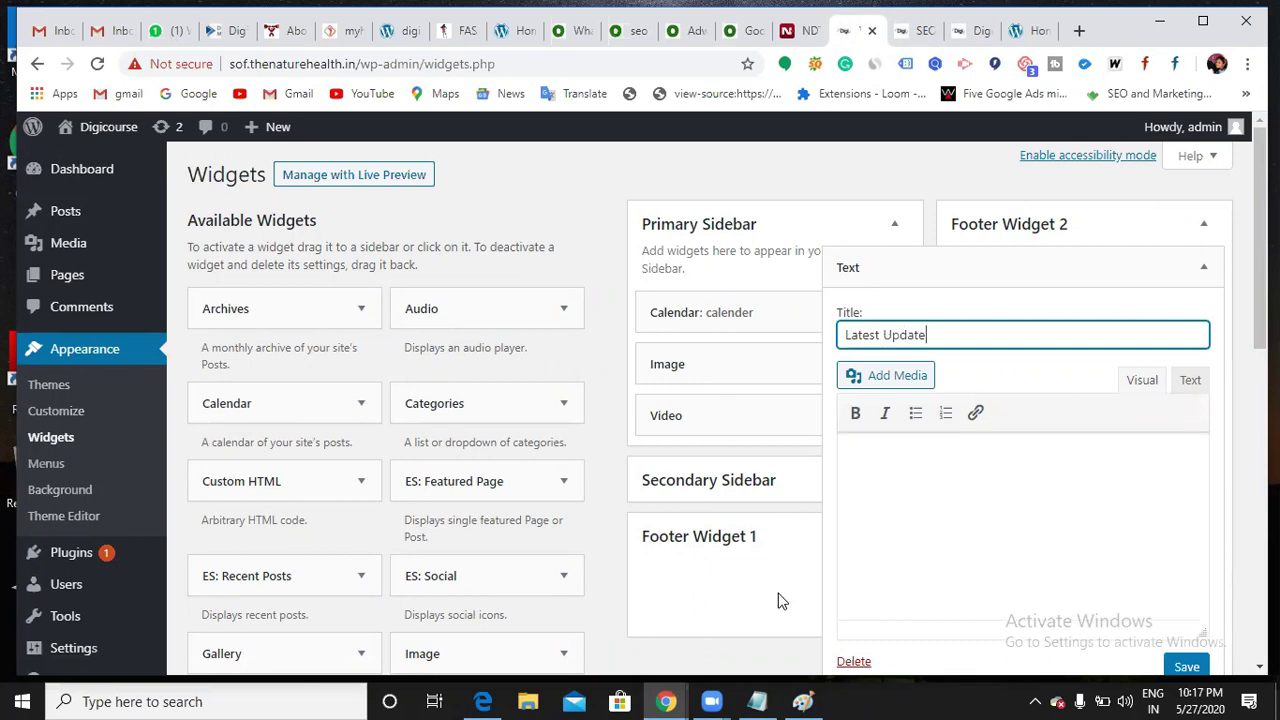
left_click(909, 468)
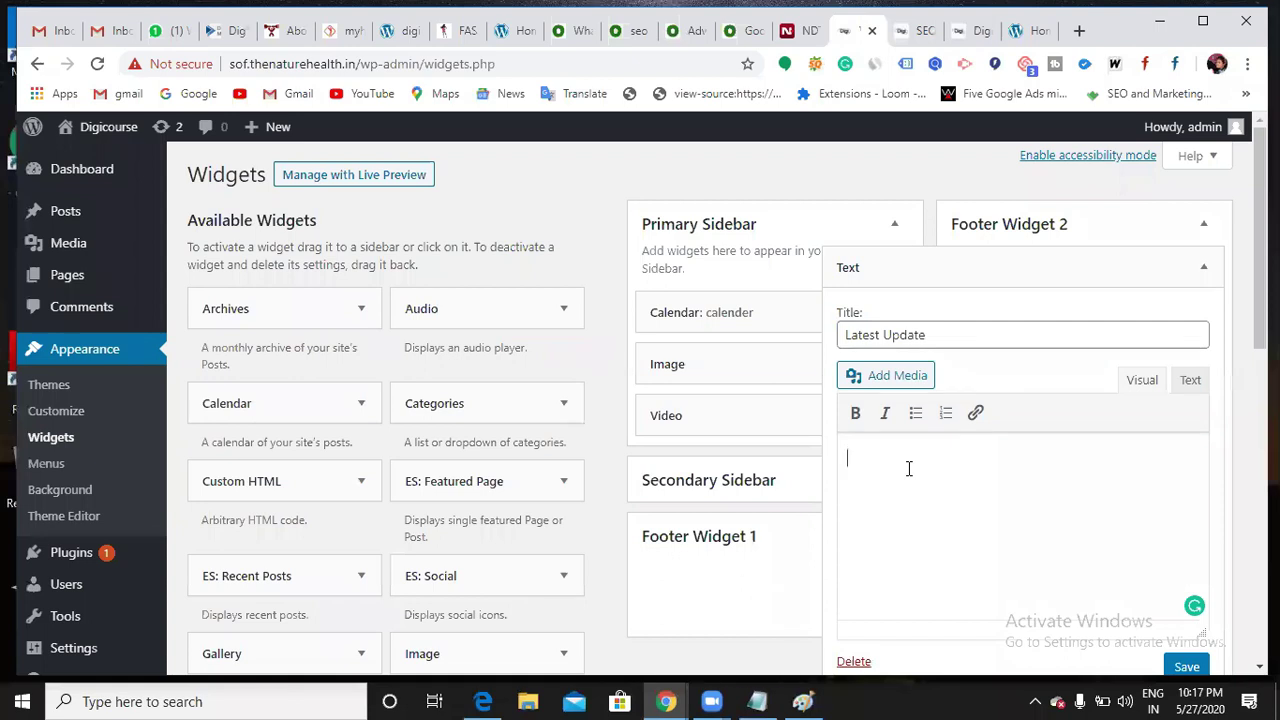
type("SEO")
key("Return")
type("Google Ads")
key("Return")
type("SMM ")
type("SMO")
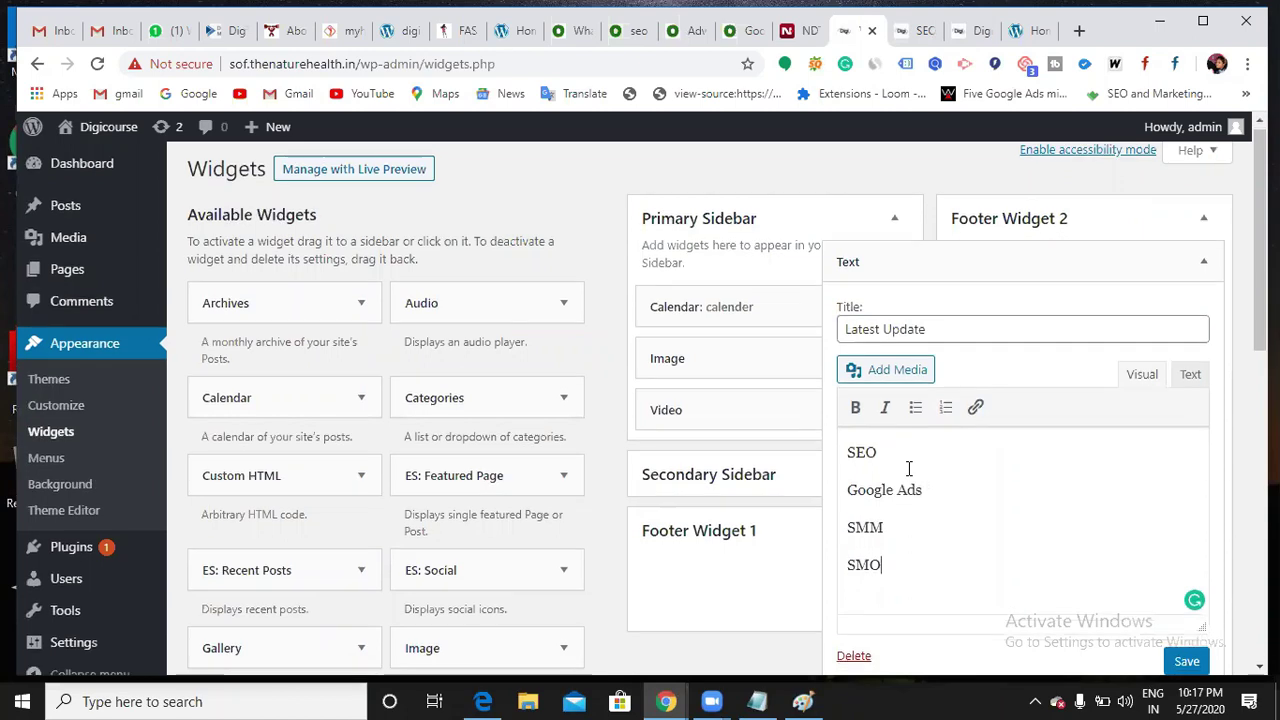
Save the Latest Update widget and collapse it
scroll(909, 466, "down", 1)
left_click(1182, 588)
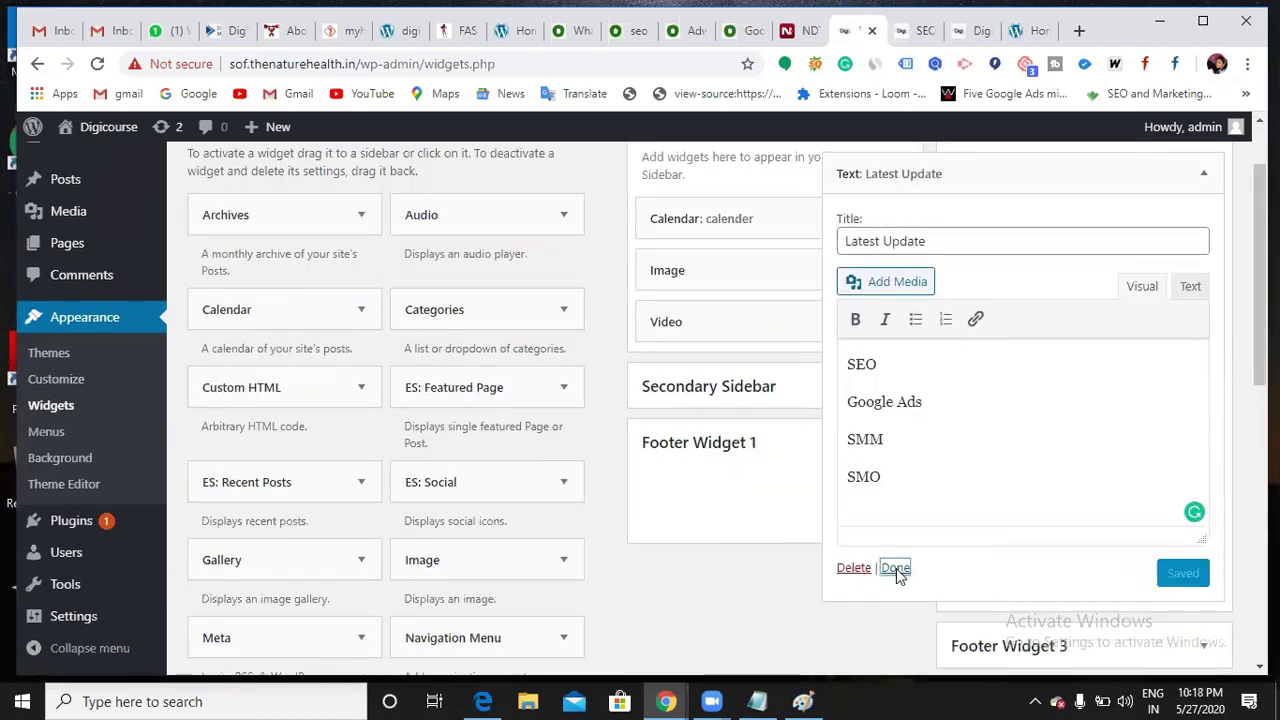
left_click(895, 568)
scroll(952, 349, "up", 1)
left_click(968, 38)
left_click(97, 63)
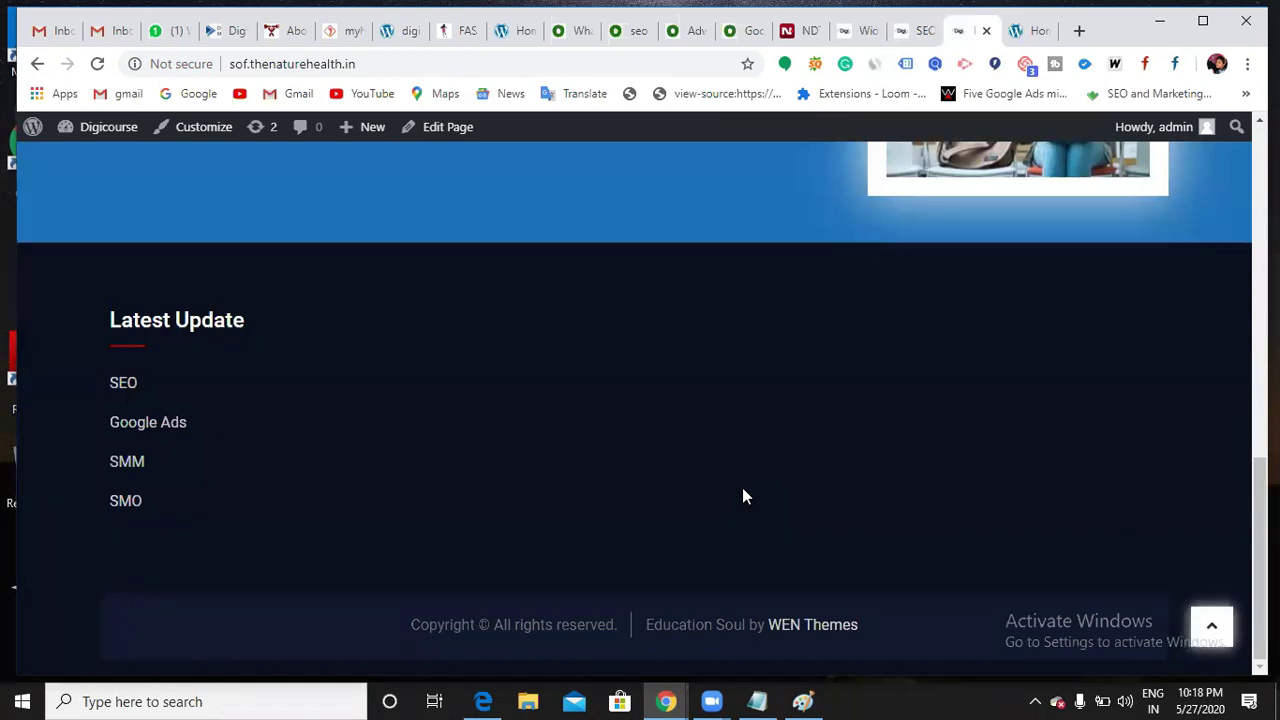
scroll(742, 496, "up", 1)
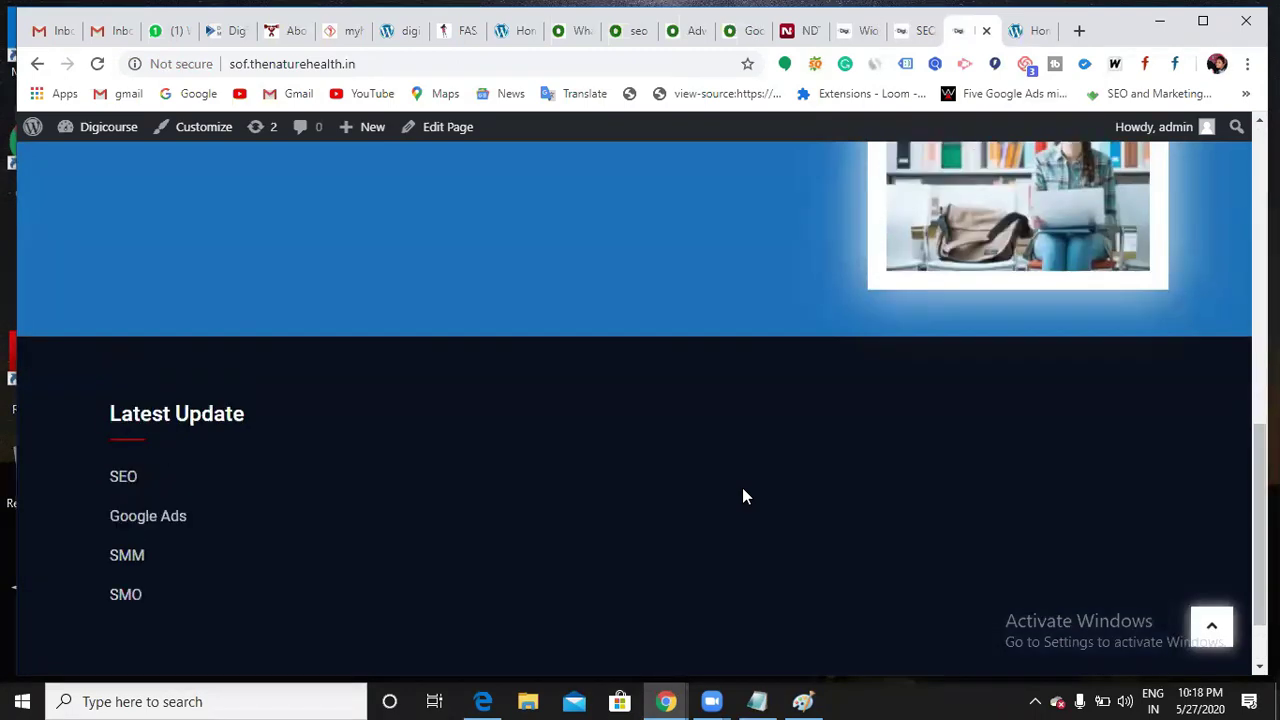
scroll(742, 496, "down", 1)
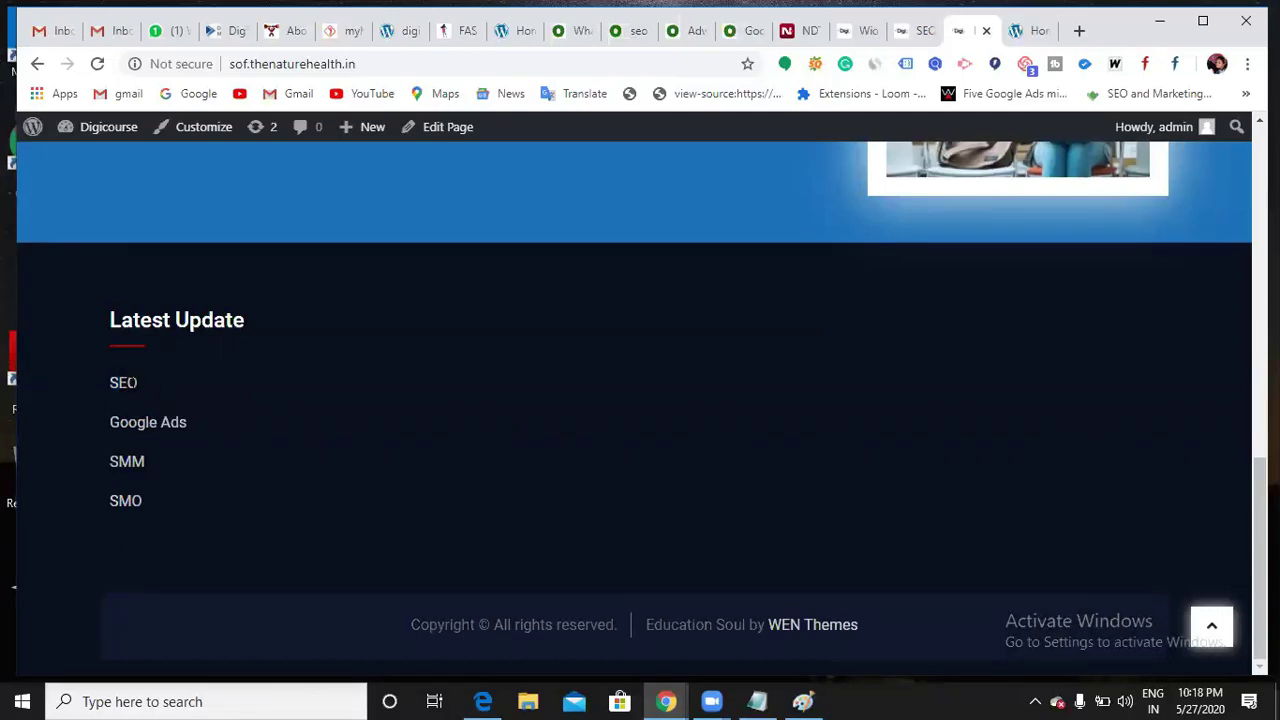
left_click_drag(130, 422, 186, 422)
left_click(186, 422)
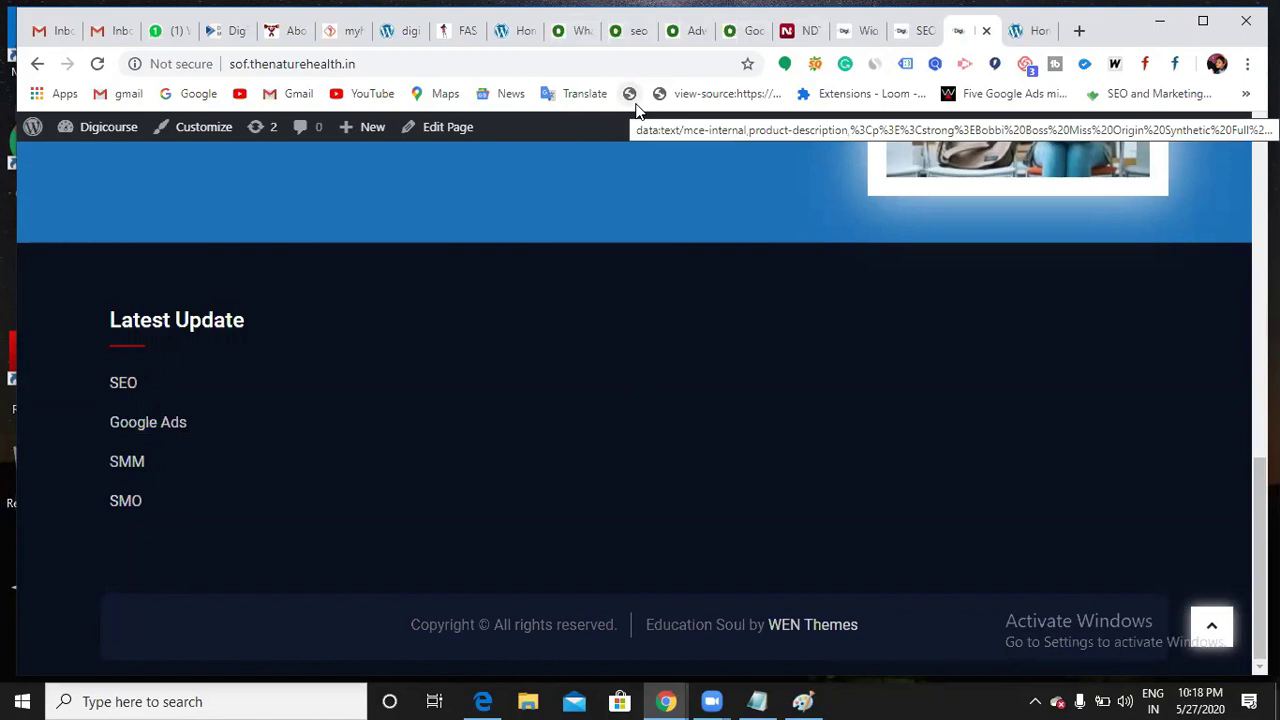
Expand the Latest Update widget, copy the digicourse.in address, and select the word SEO
left_click(847, 38)
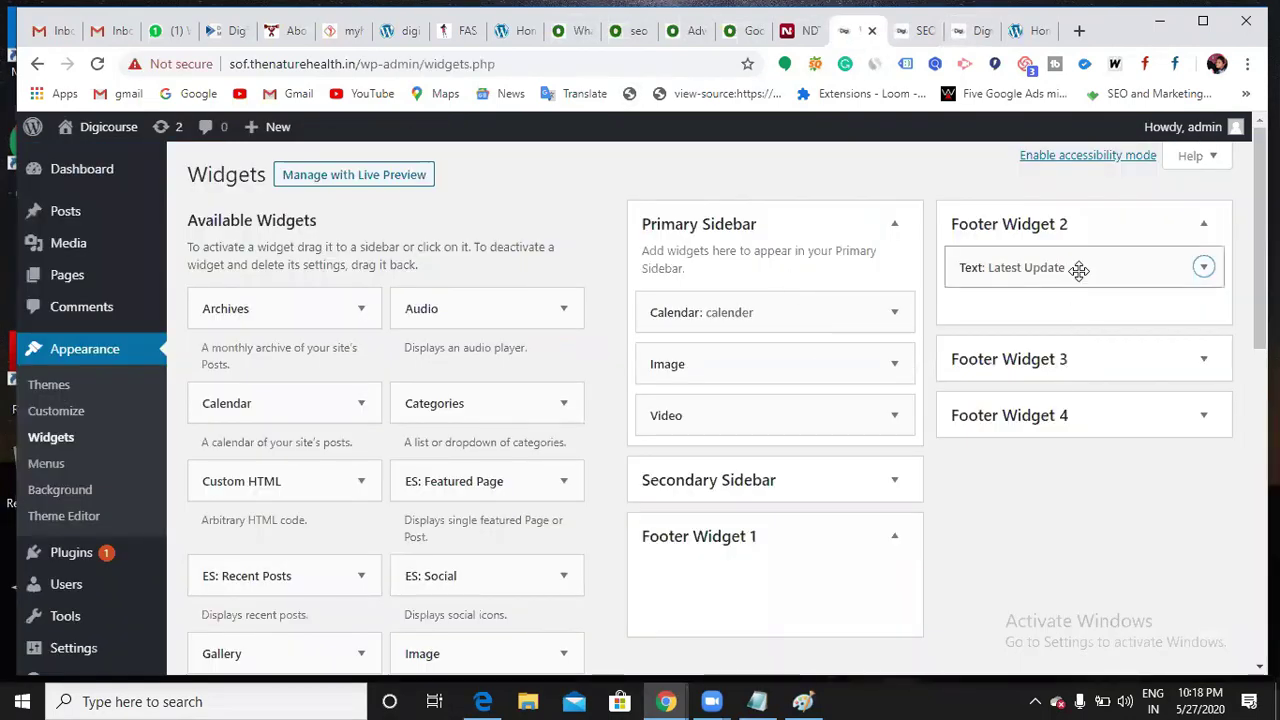
left_click(1088, 272)
scroll(963, 393, "down", 1)
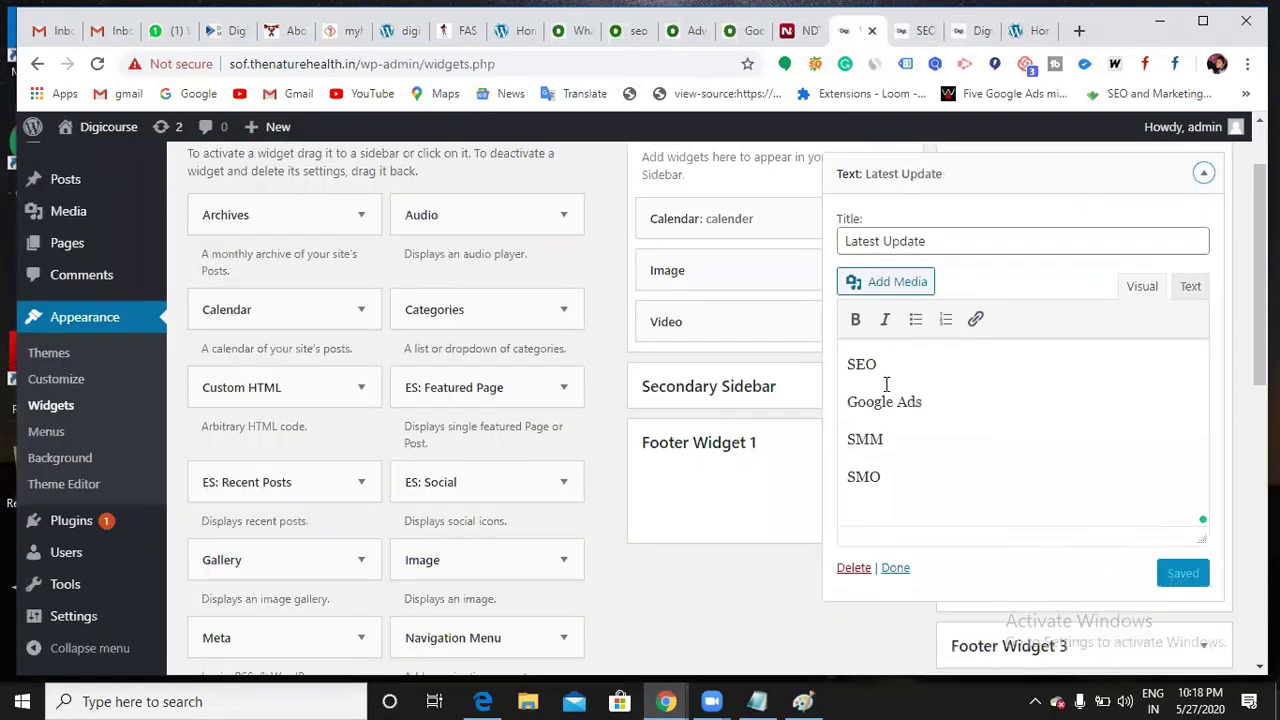
left_click(884, 365)
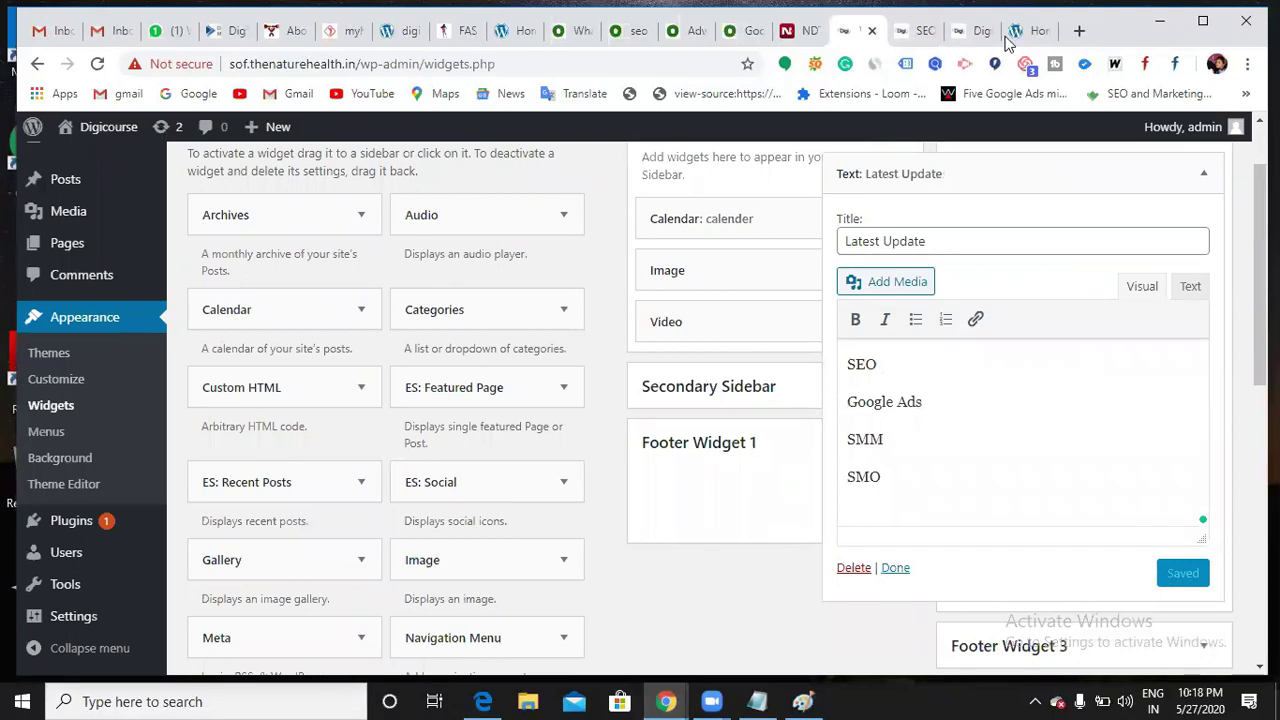
key("ctrl+9")
left_click_drag(305, 63, 230, 63)
key("ctrl+c")
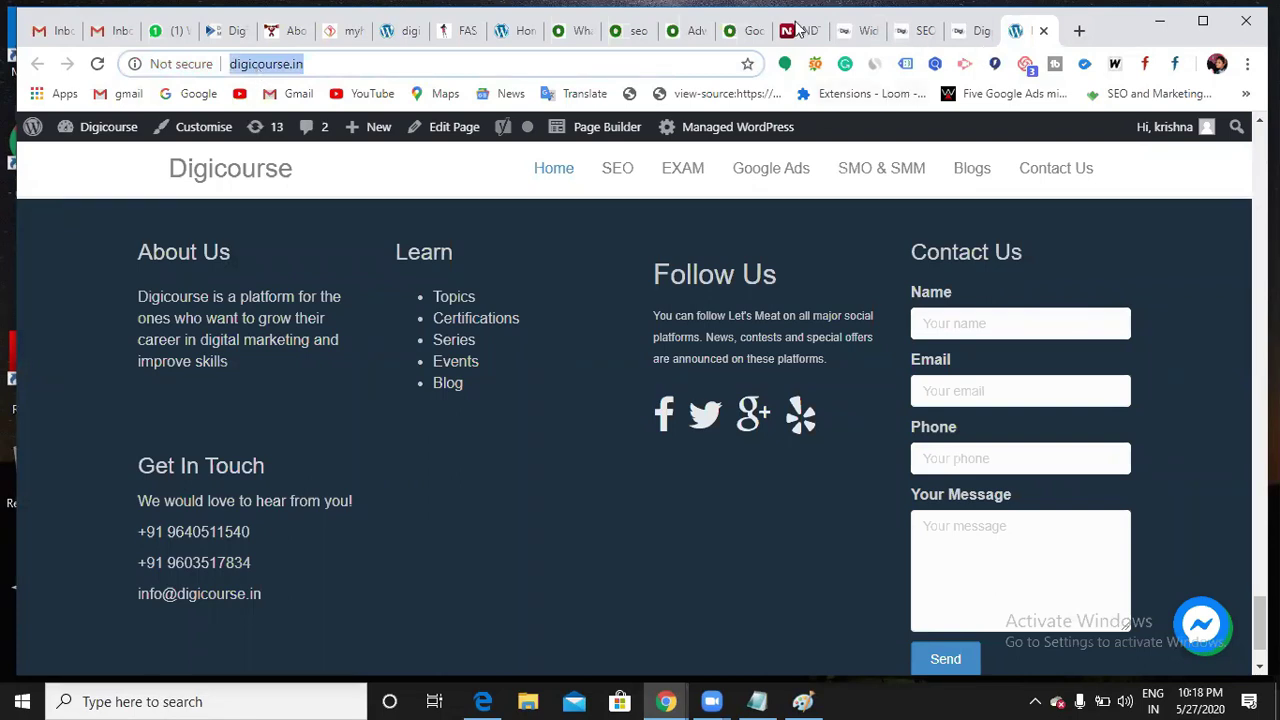
left_click(843, 35)
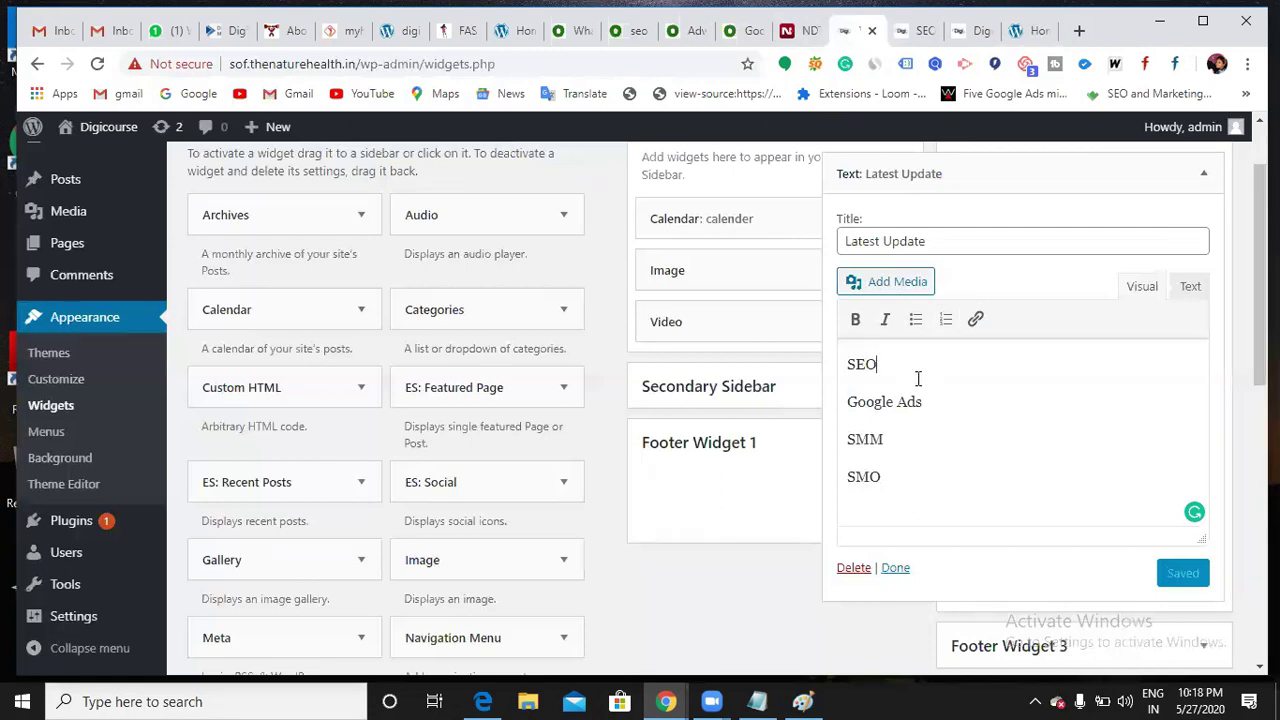
left_click_drag(872, 367, 845, 372)
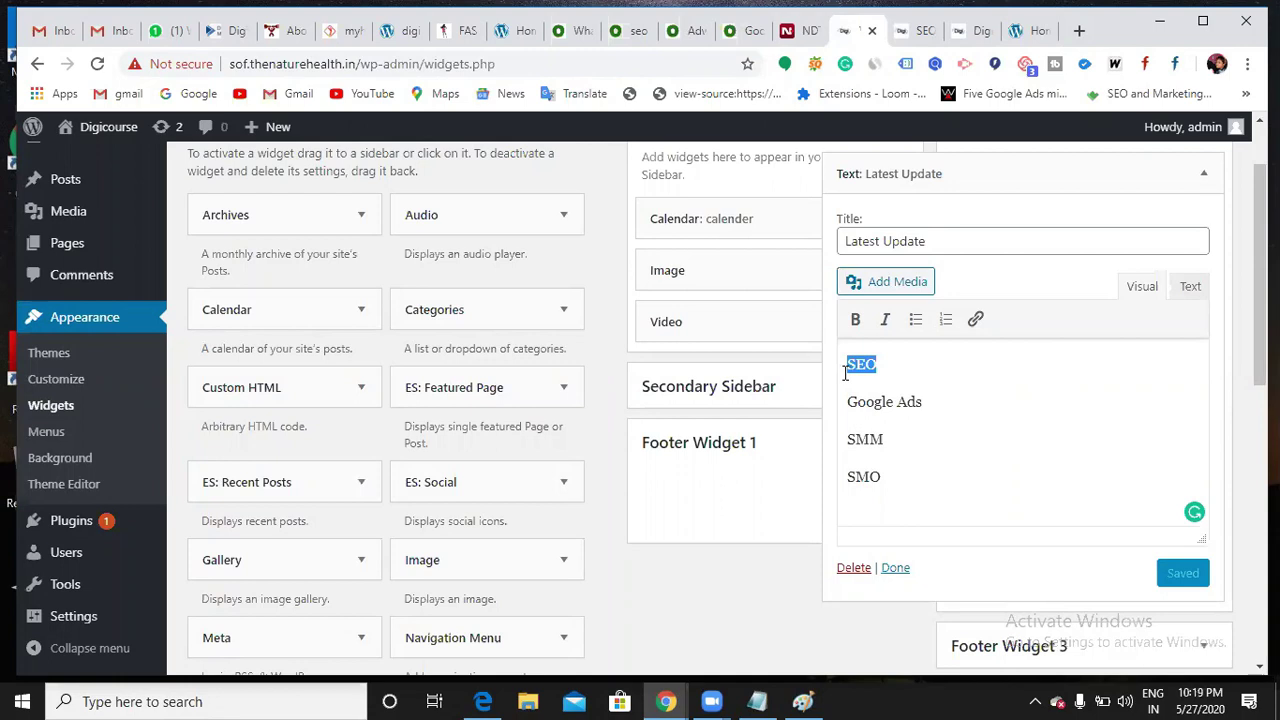
left_click(976, 320)
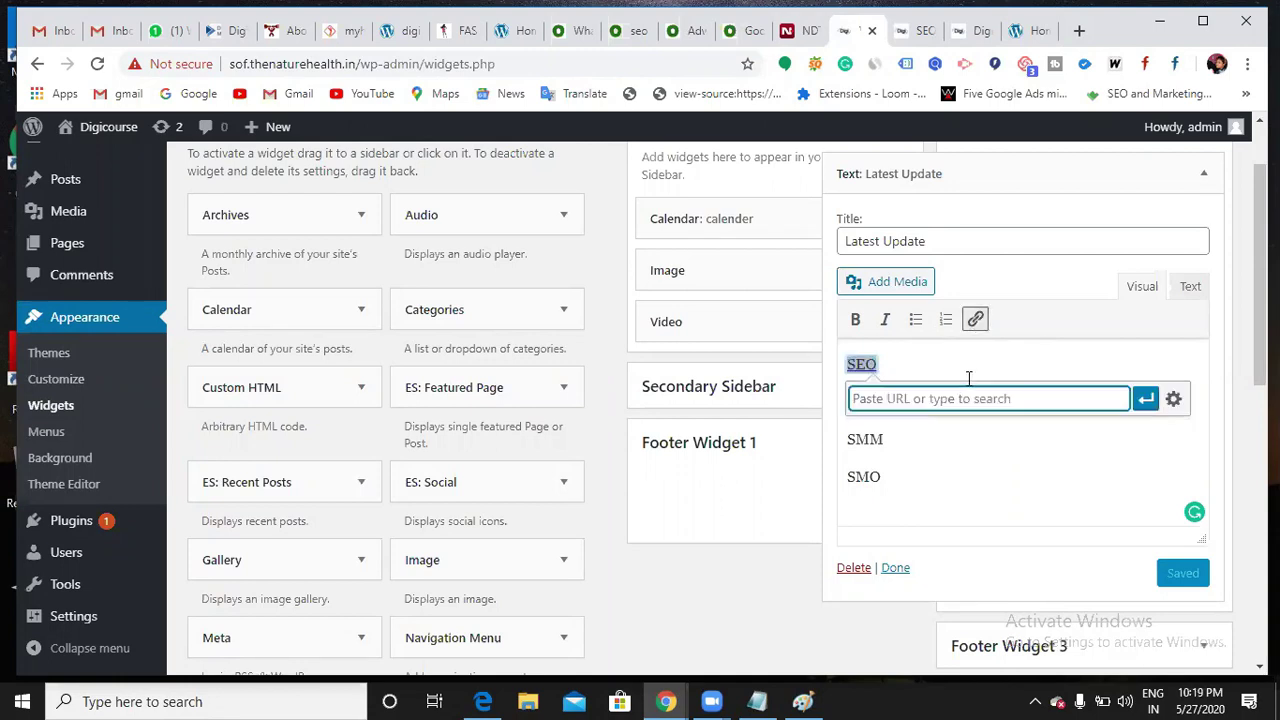
key("ctrl+v")
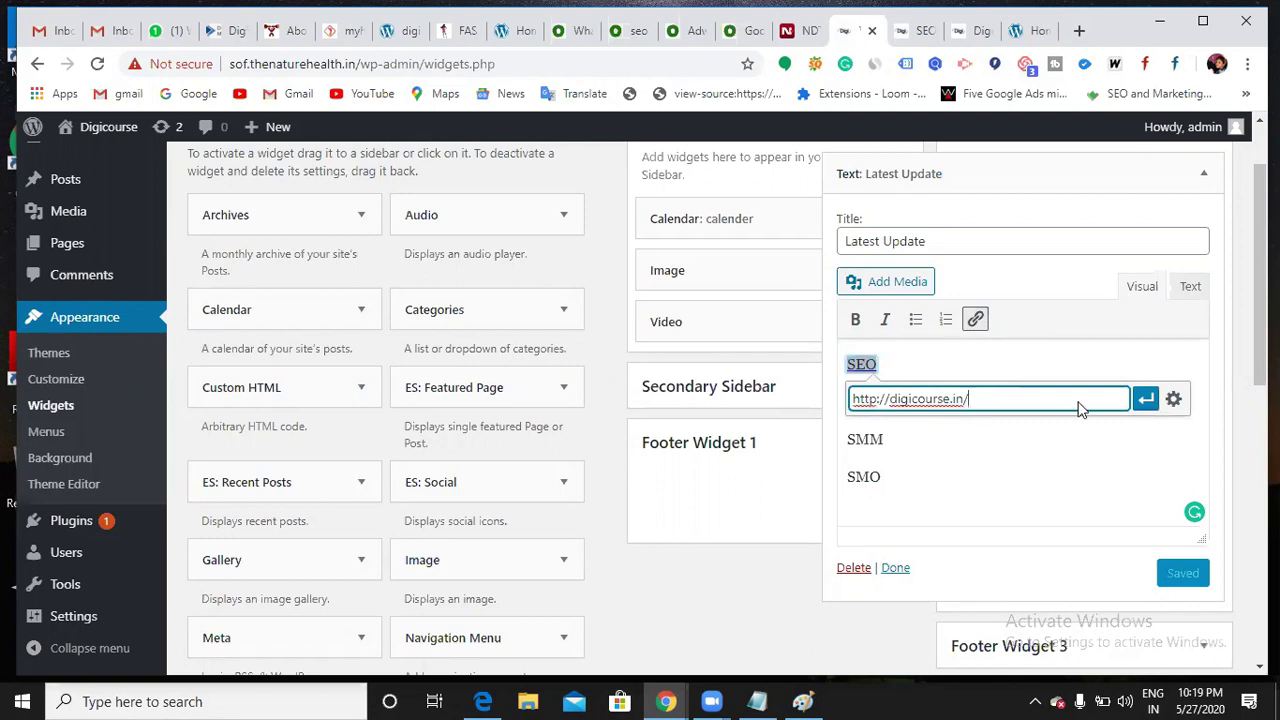
left_click(1145, 399)
left_click(1062, 392)
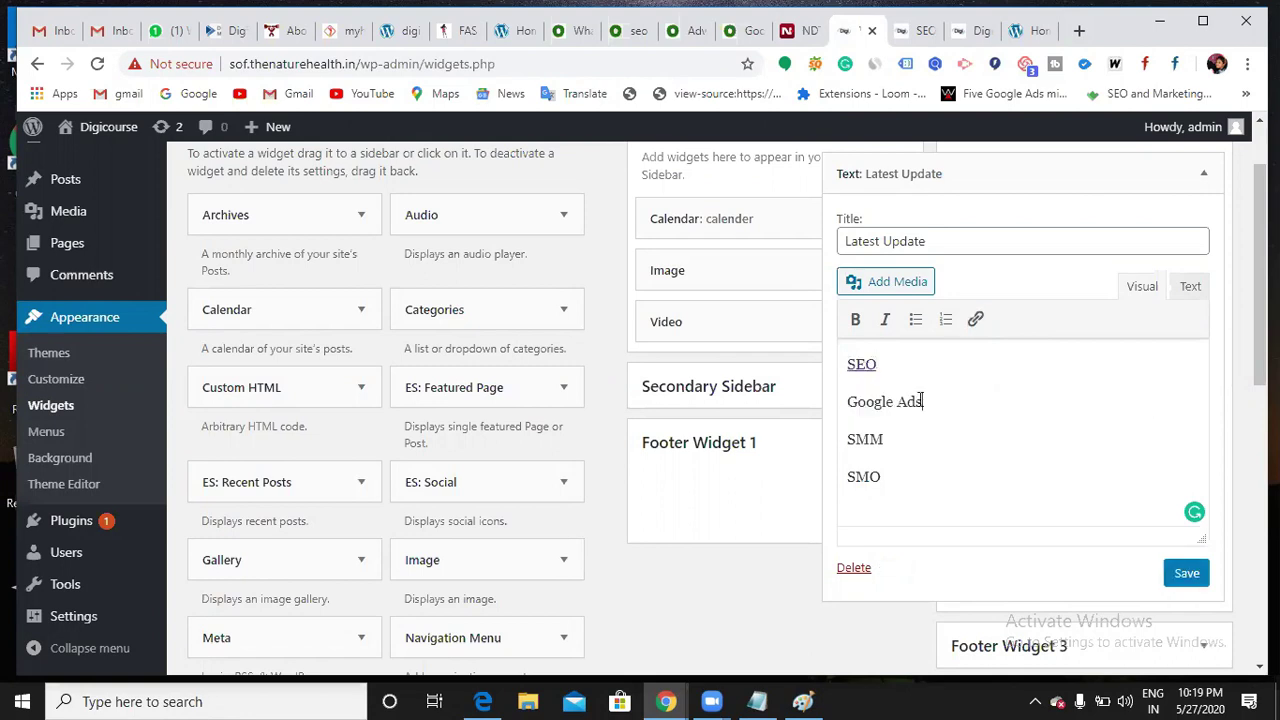
left_click_drag(920, 400, 850, 410)
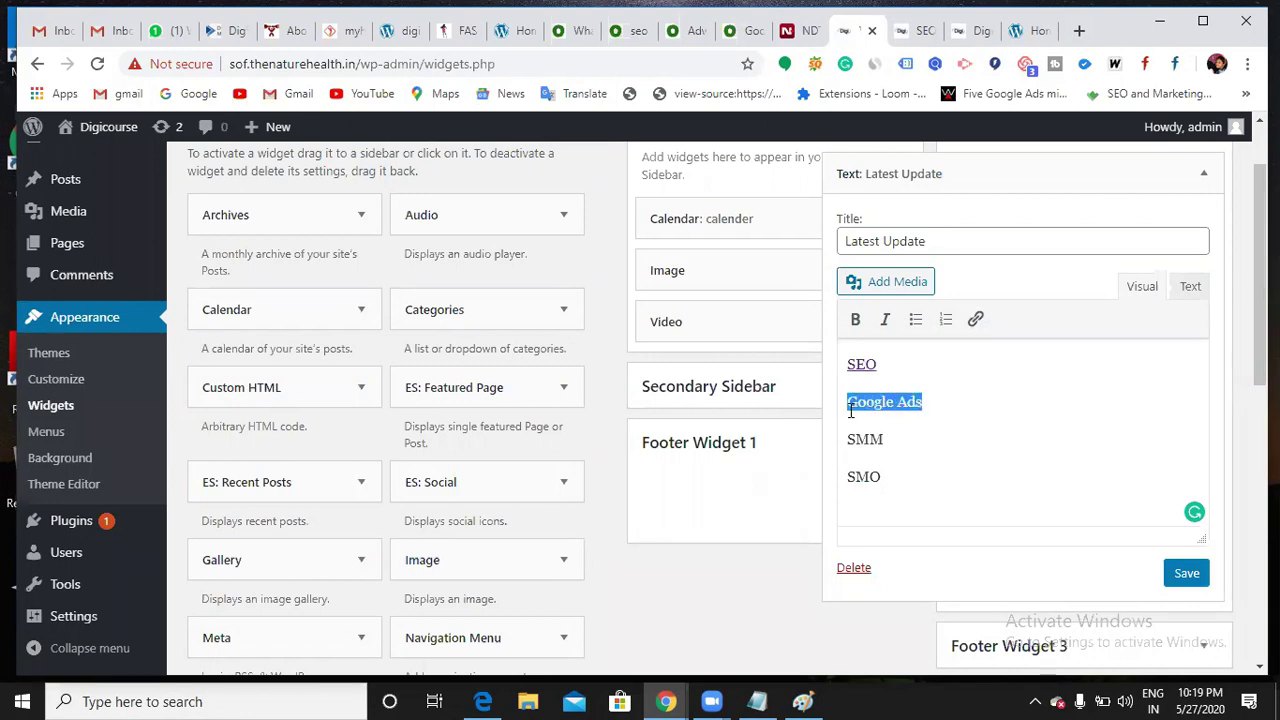
left_click(976, 320)
type("http://digicourse.in/")
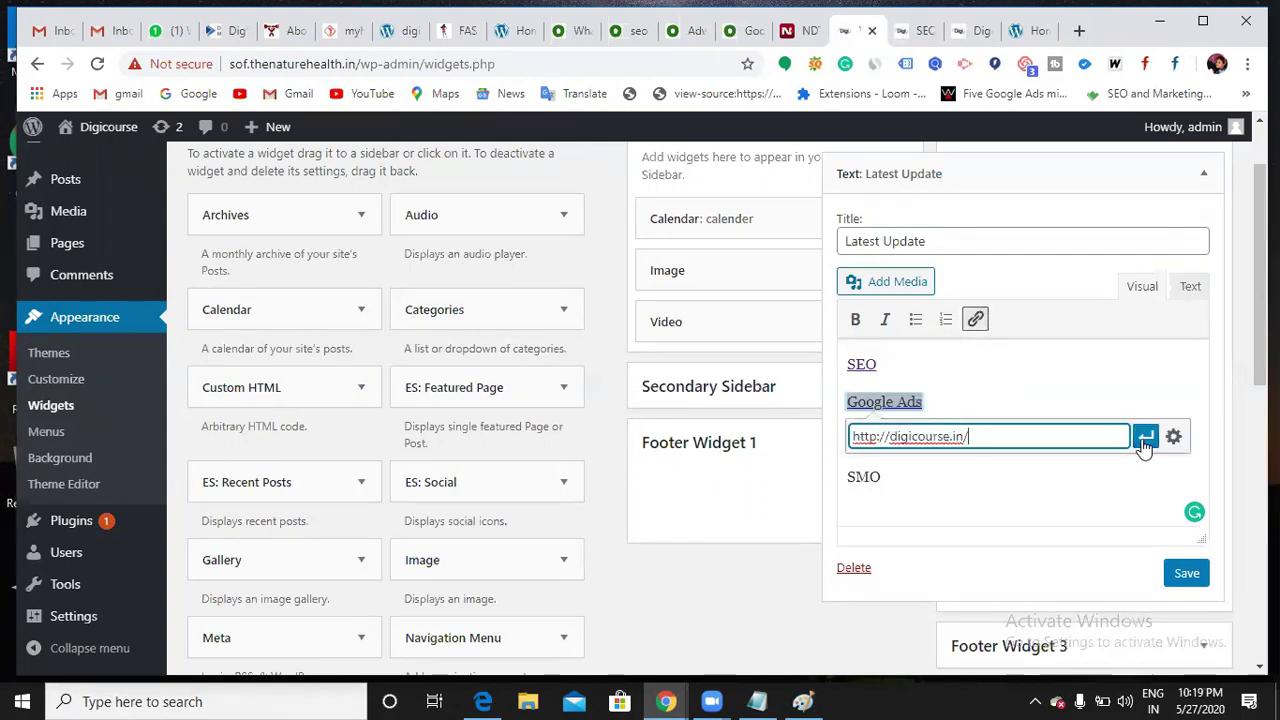
key("Return")
key("Down")
key("Down")
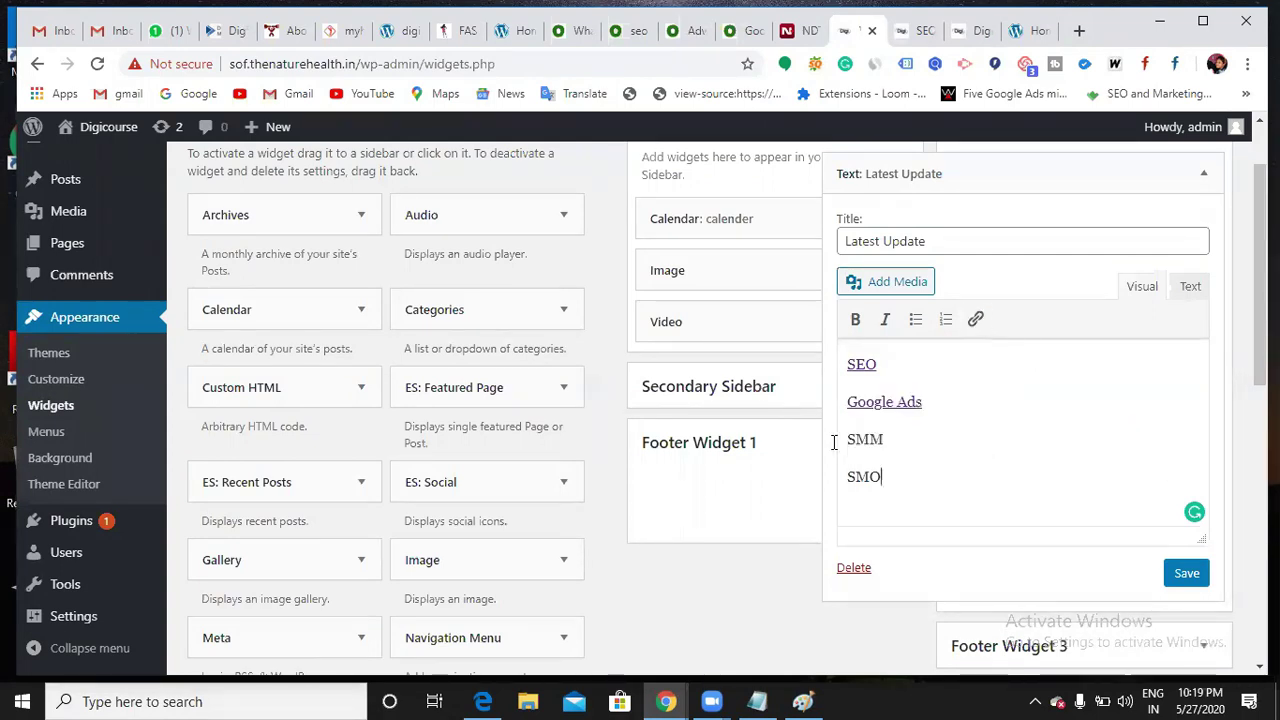
key("Up")
key("shift+Home")
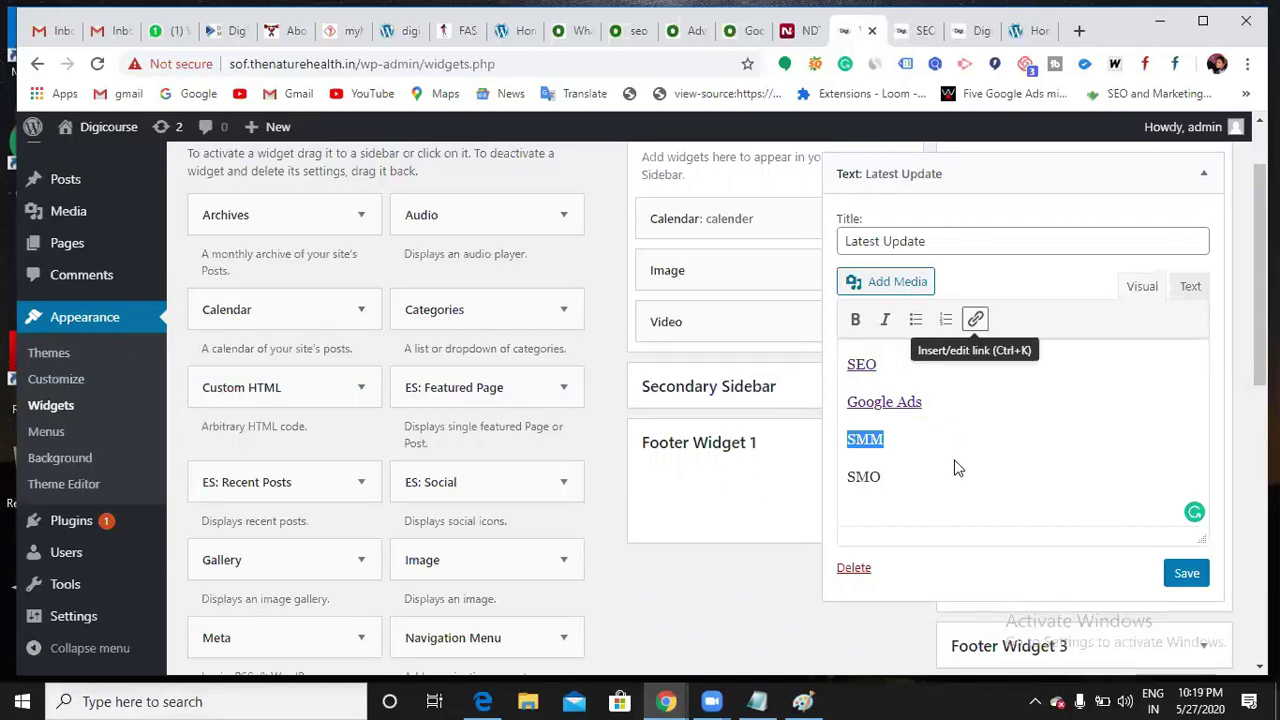
key("ctrl+k")
type("http://digicourse.in/")
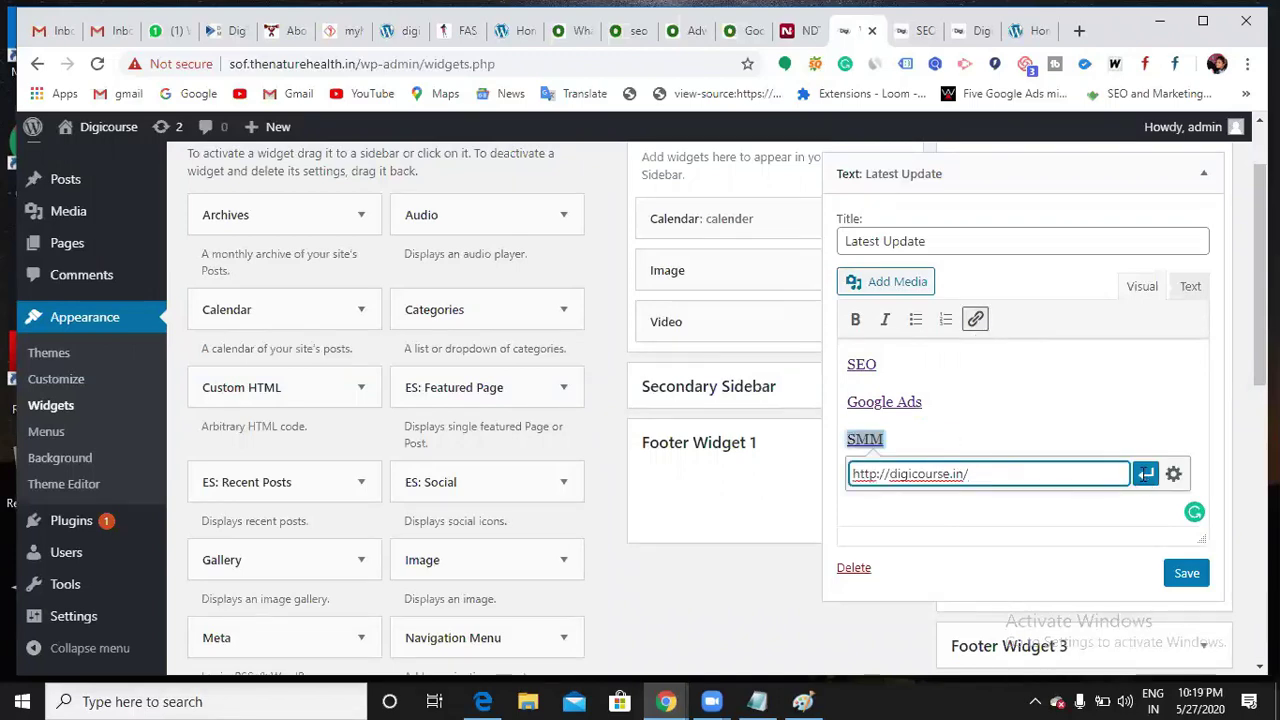
key("Return")
left_click(907, 473)
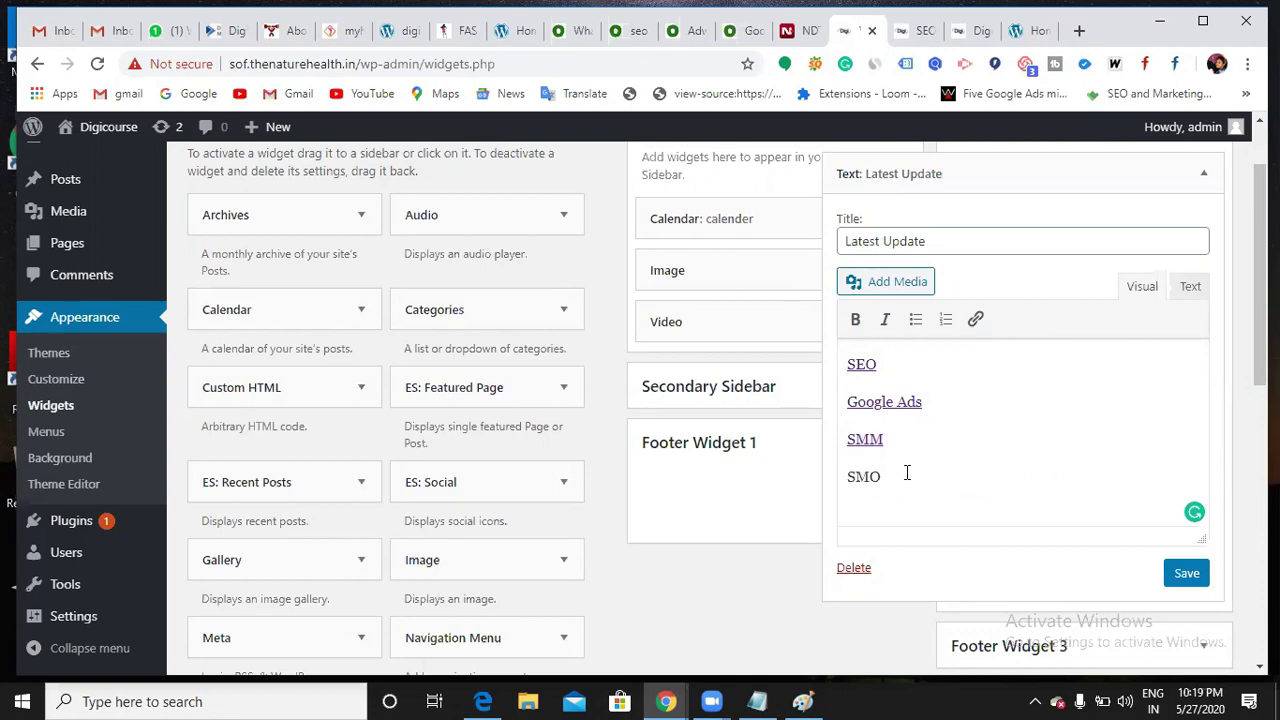
left_click_drag(901, 473, 848, 483)
left_click(975, 319)
type("http://digicourse.in/")
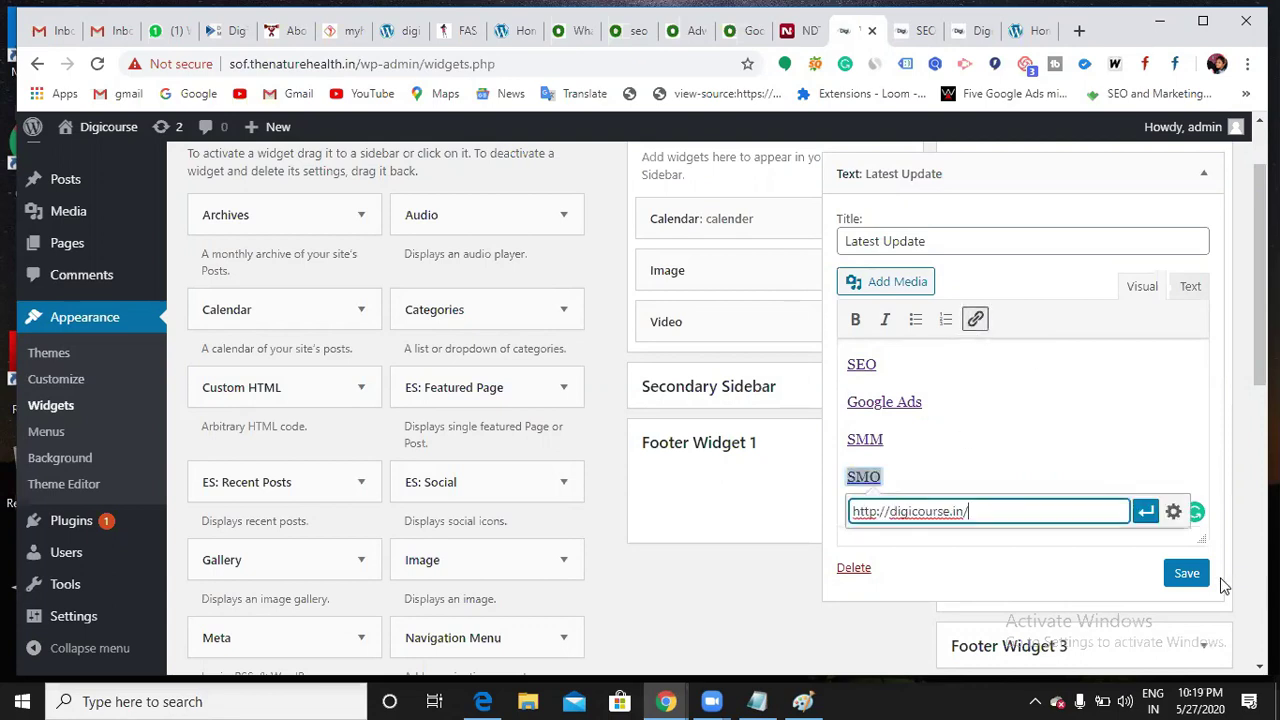
left_click(1145, 511)
left_click(1186, 573)
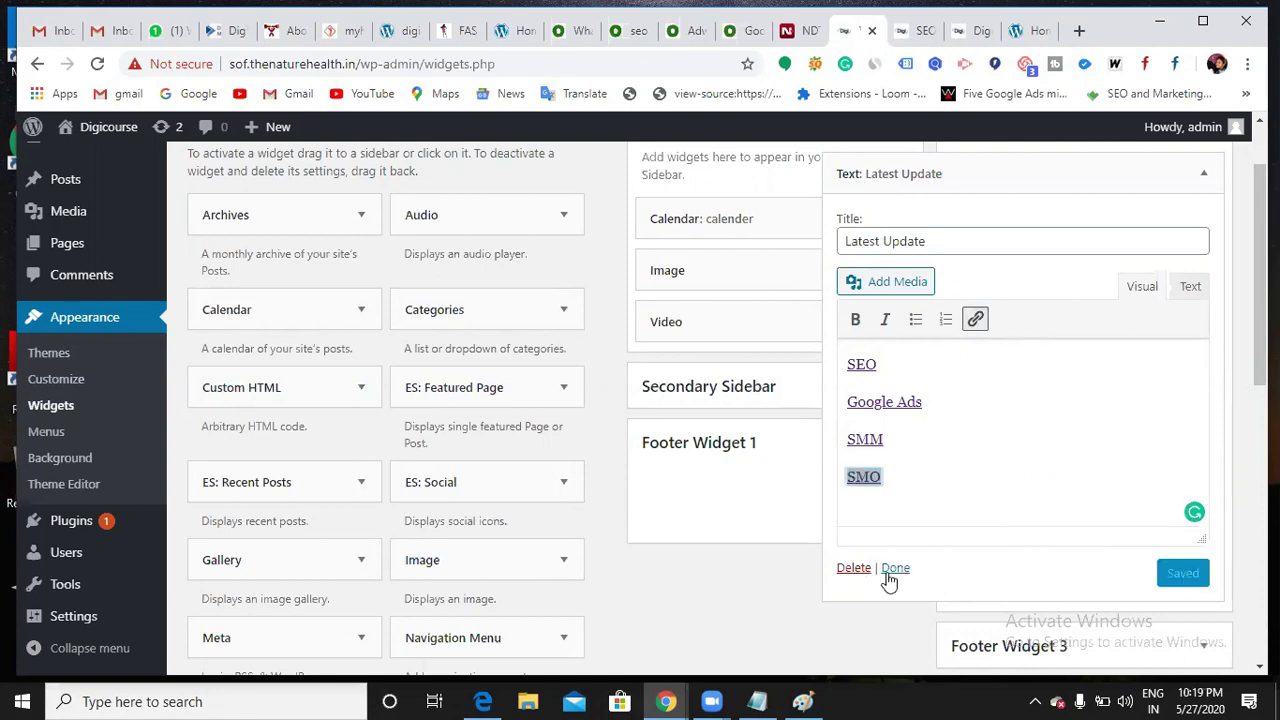
left_click(895, 568)
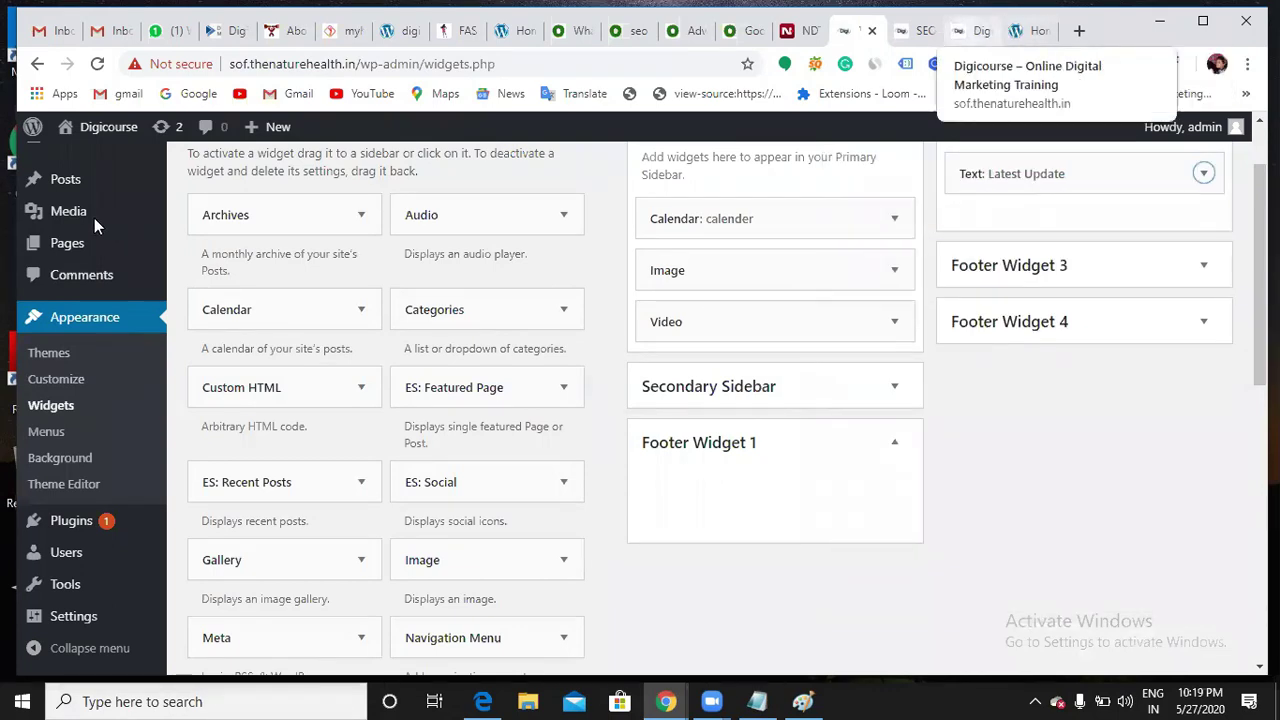
Reload the live site and open the footer's SEO link in a new tab
left_click(965, 32)
left_click(90, 64)
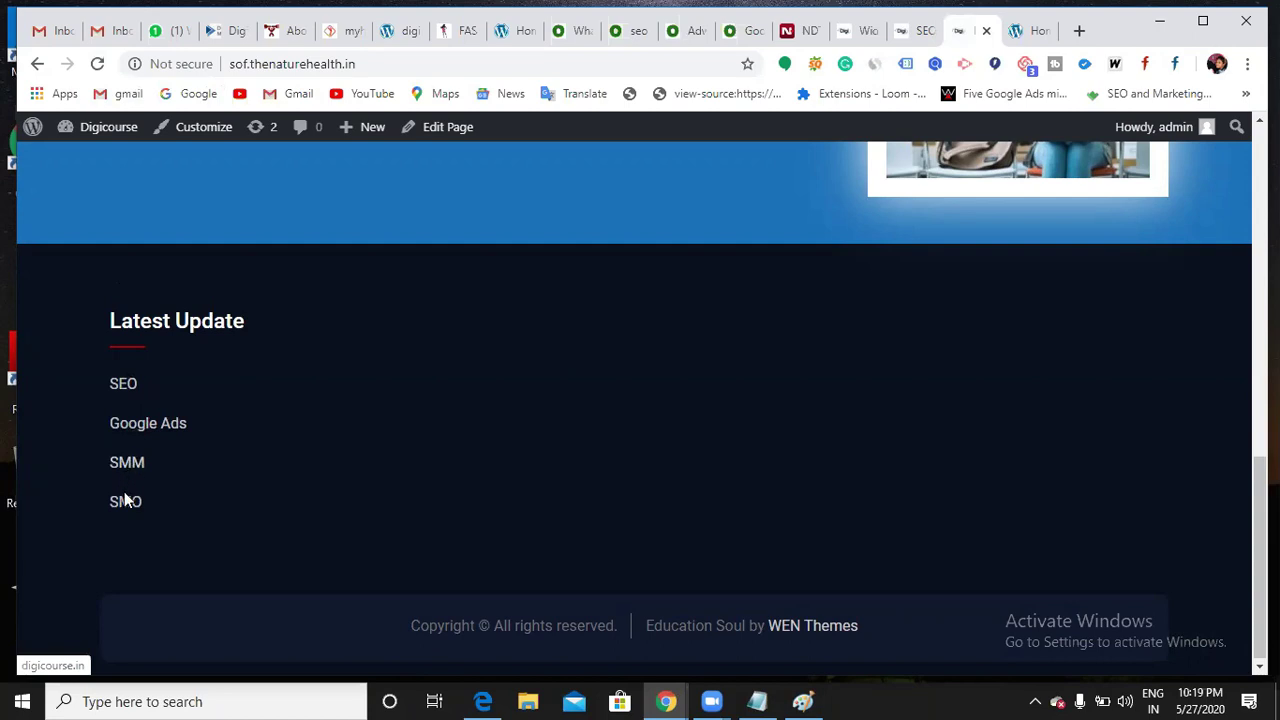
right_click(122, 390)
left_click(220, 404)
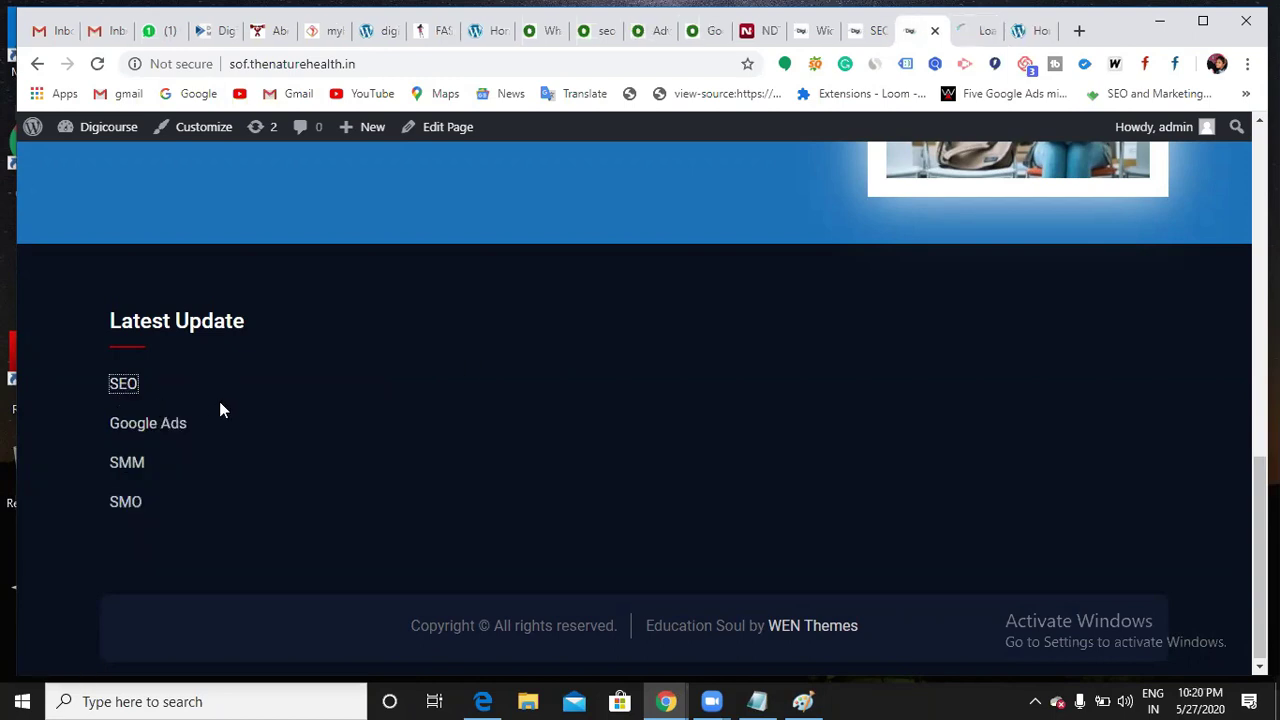
left_click(975, 33)
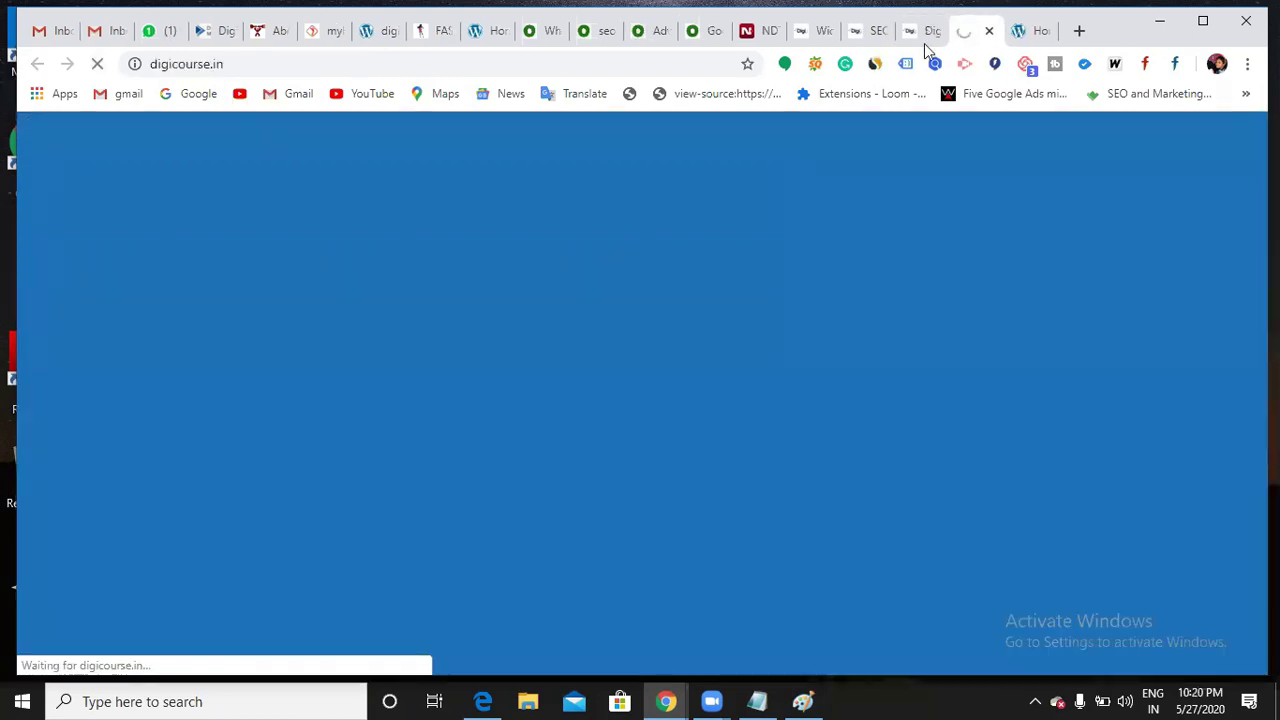
Check the SEO link's digicourse.in address, close that tab, and return to the page top
left_click(271, 66)
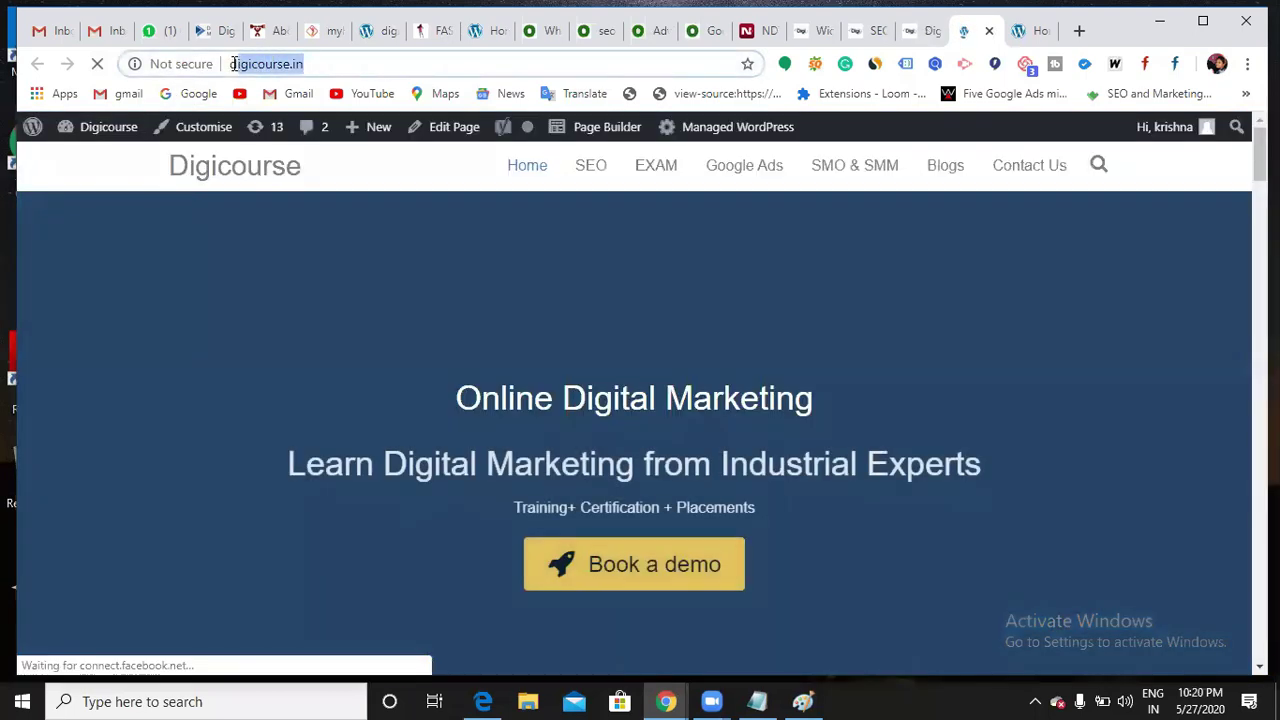
left_click(962, 33)
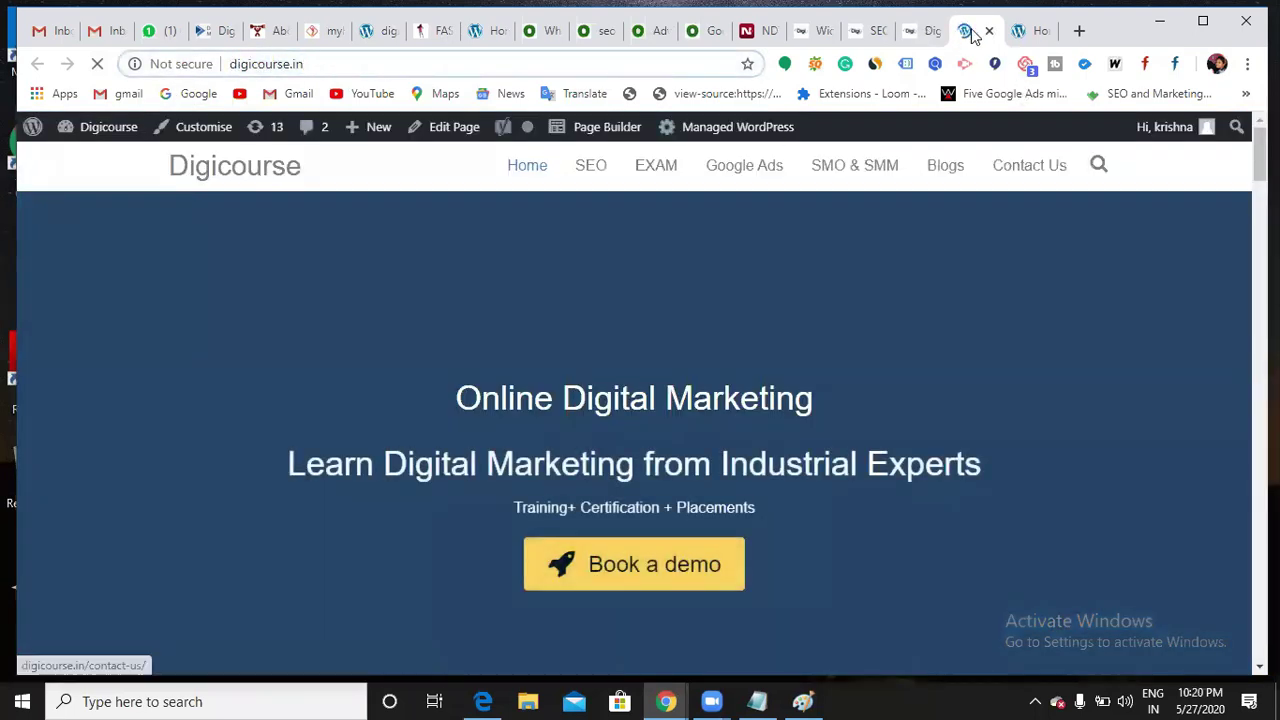
left_click(988, 31)
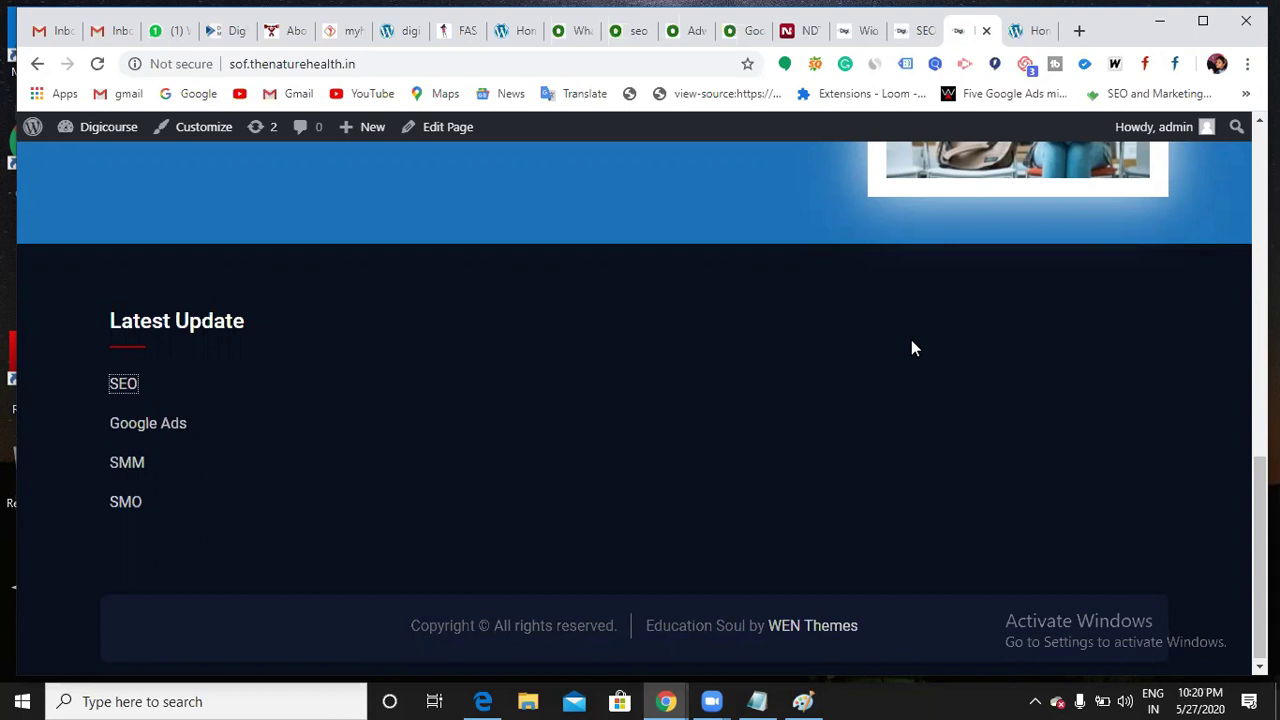
scroll(911, 348, "up", 15)
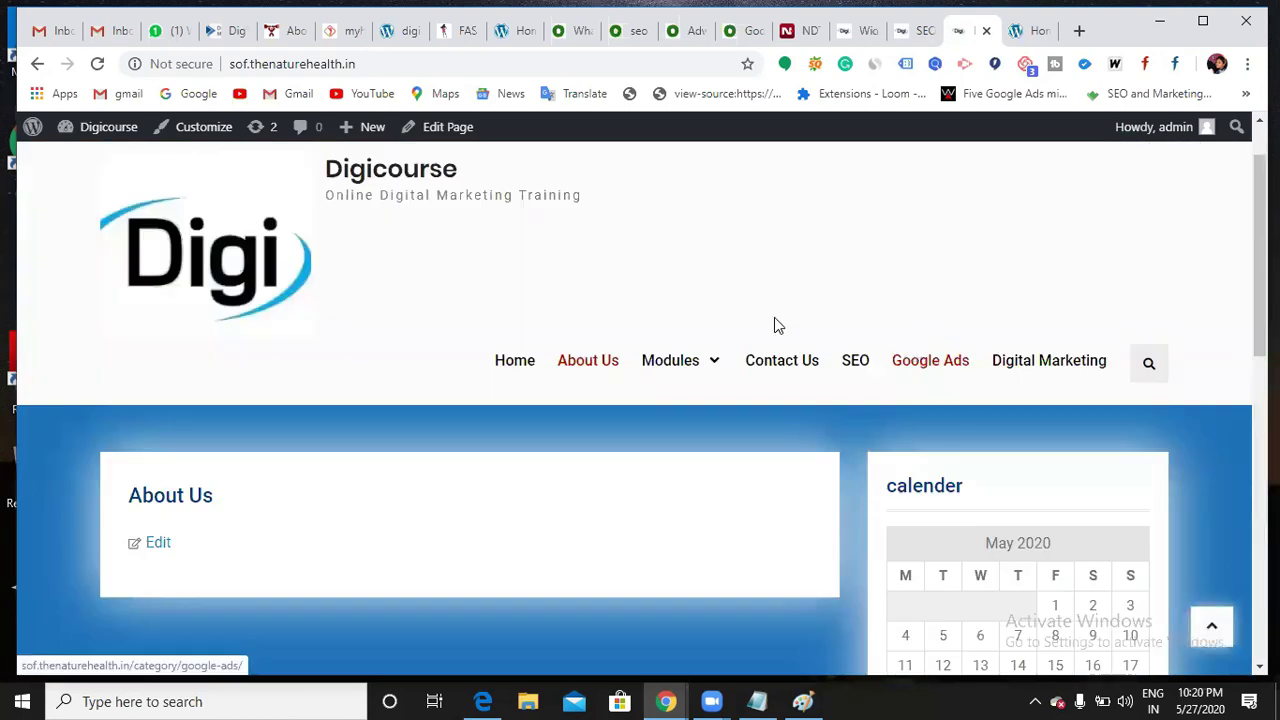
mouse_move(702, 378)
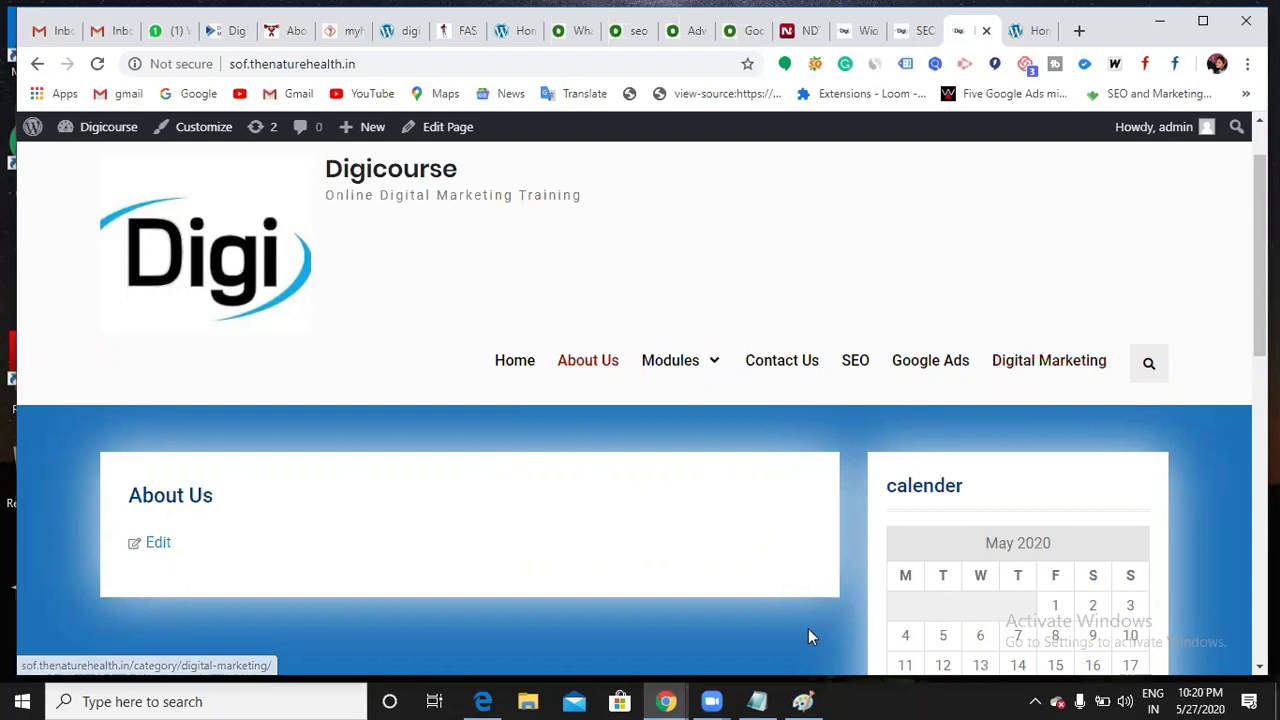
Switch to the Notepad notes and add blank lines below the header, footer and sidebar notes
key("alt+Tab")
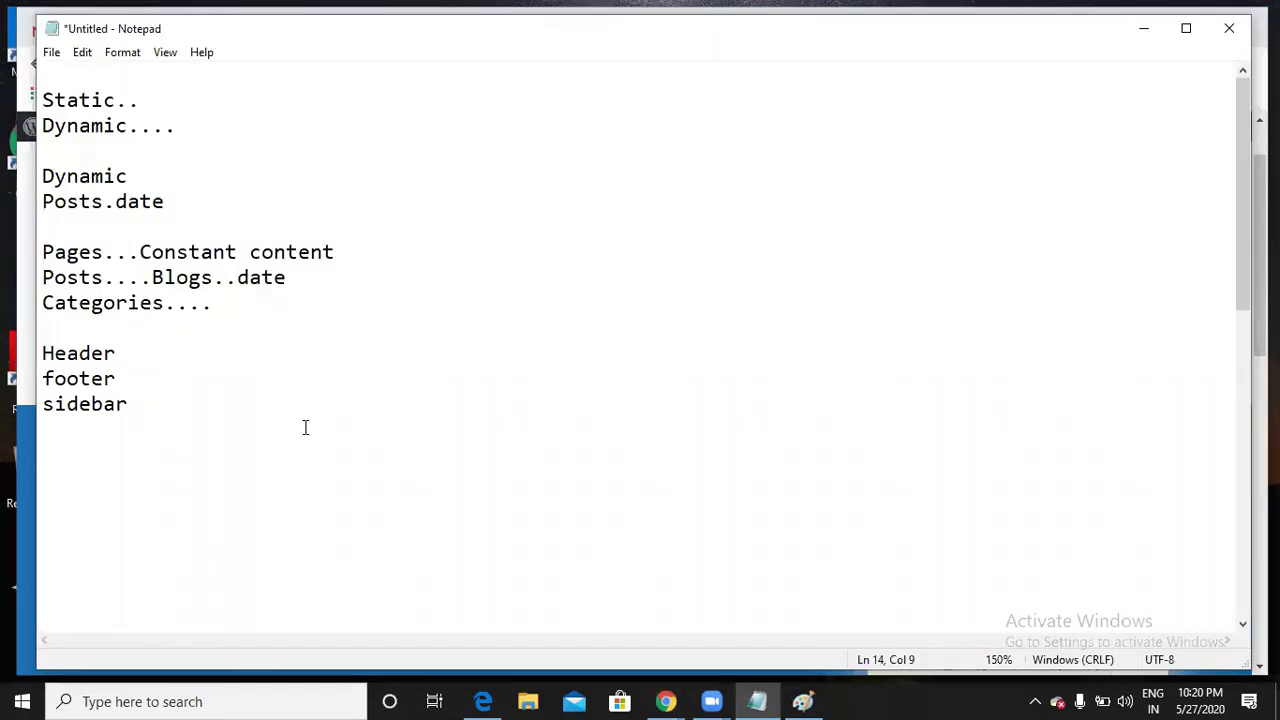
key("Return")
key("Return")
key("Return")
key("Return")
key("Return")
key("Return")
key("Return")
key("Return")
key("Return")
key("Return")
key("Return")
key("Return")
key("Return")
key("Return")
key("Return")
key("Return")
key("Return")
key("Return")
key("Return")
key("Return")
key("Return")
key("Return")
key("Return")
key("Return")
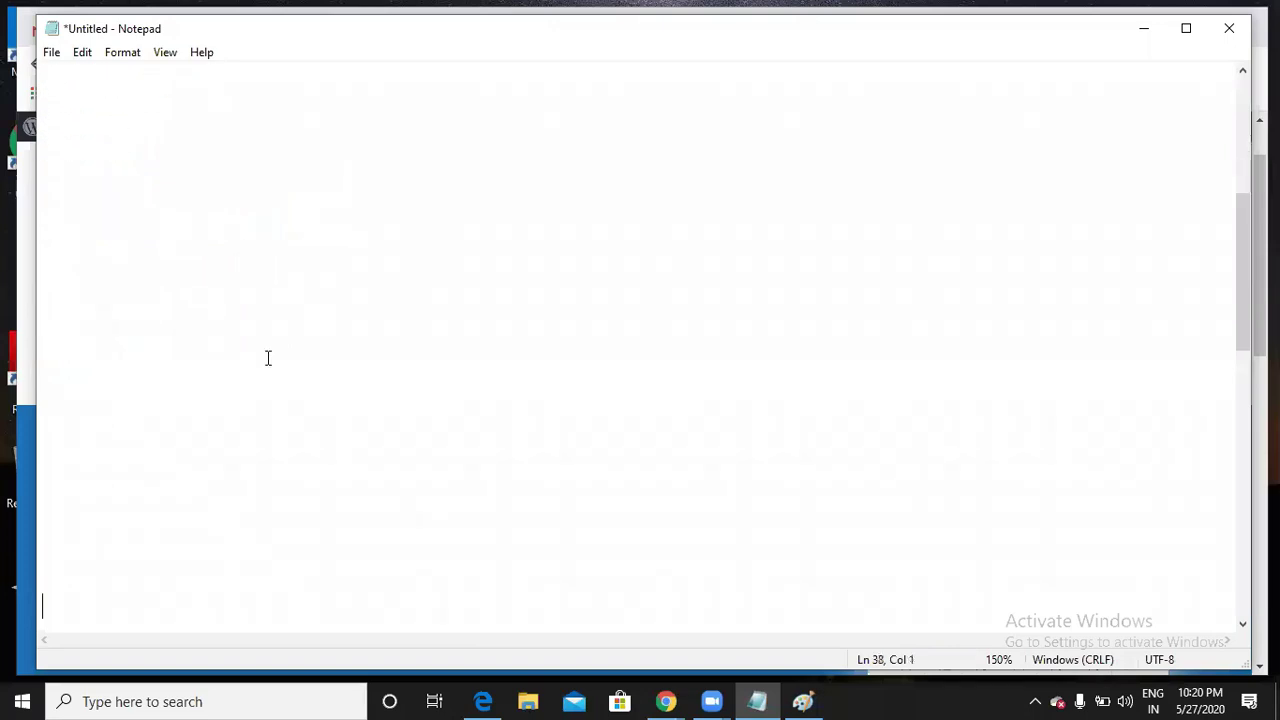